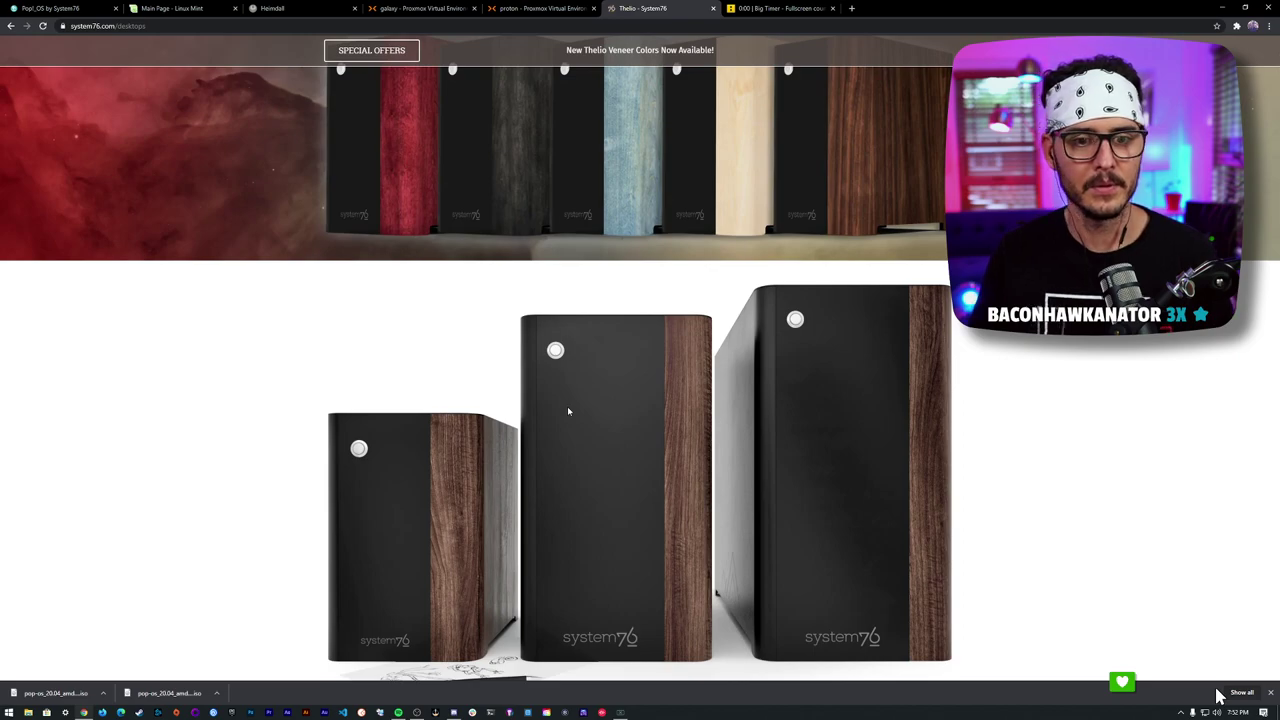
- Switch to the Proxmox VE tab and start creating a new VM on the proton node
{"action": "scroll", "coordinate": [567, 410], "scroll_direction": "up", "scroll_amount": 3}
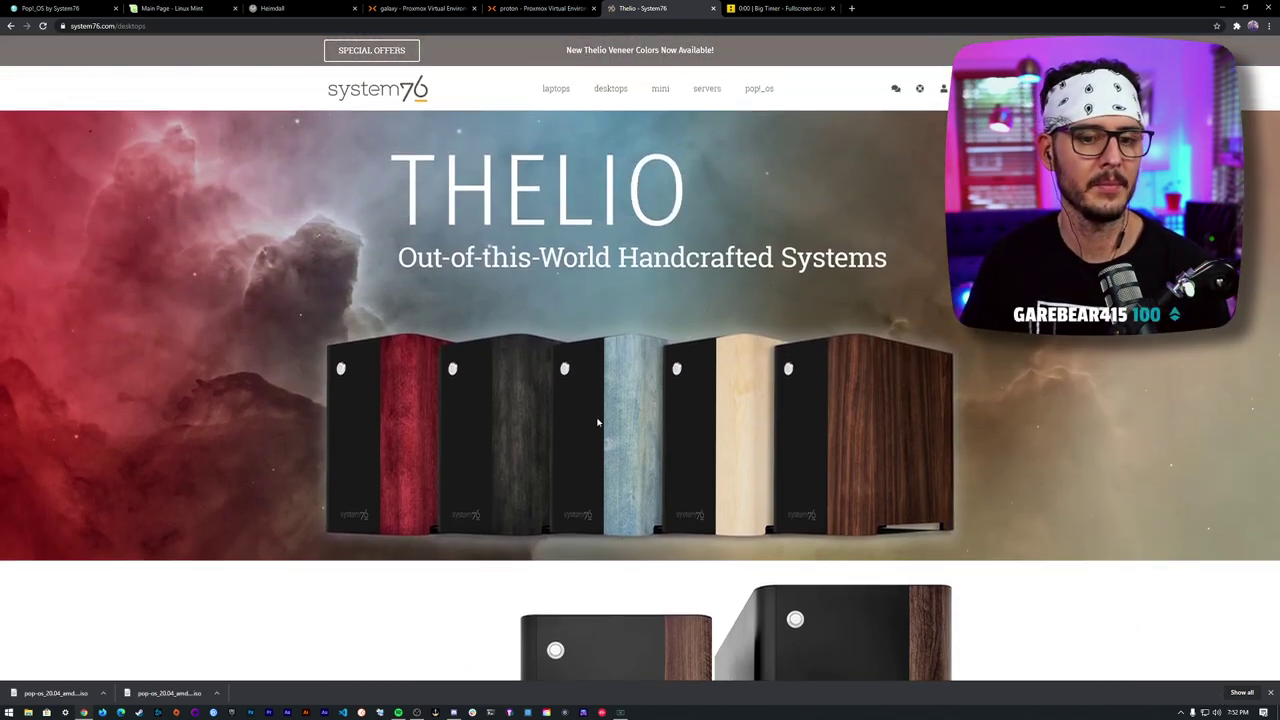
{"action": "scroll", "coordinate": [567, 410], "scroll_direction": "down", "scroll_amount": 10}
{"action": "scroll", "coordinate": [609, 437], "scroll_direction": "up", "scroll_amount": 10}
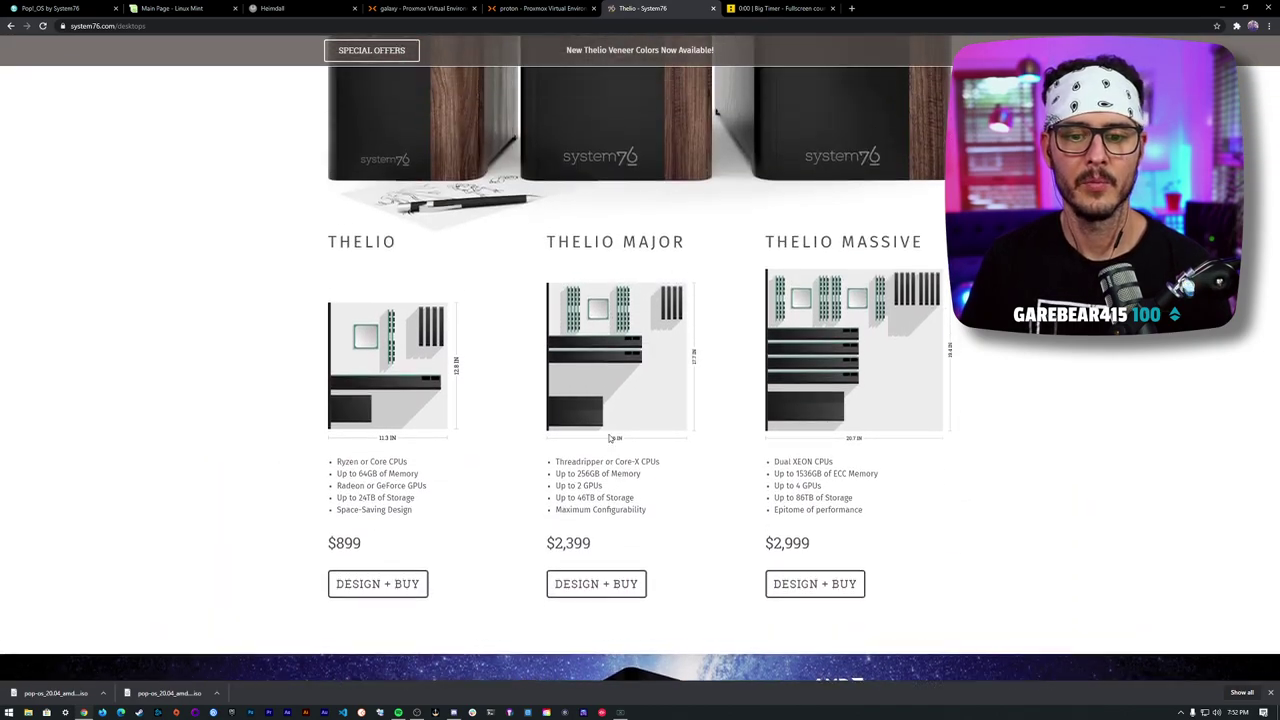
{"action": "scroll", "coordinate": [609, 437], "scroll_direction": "up", "scroll_amount": 1}
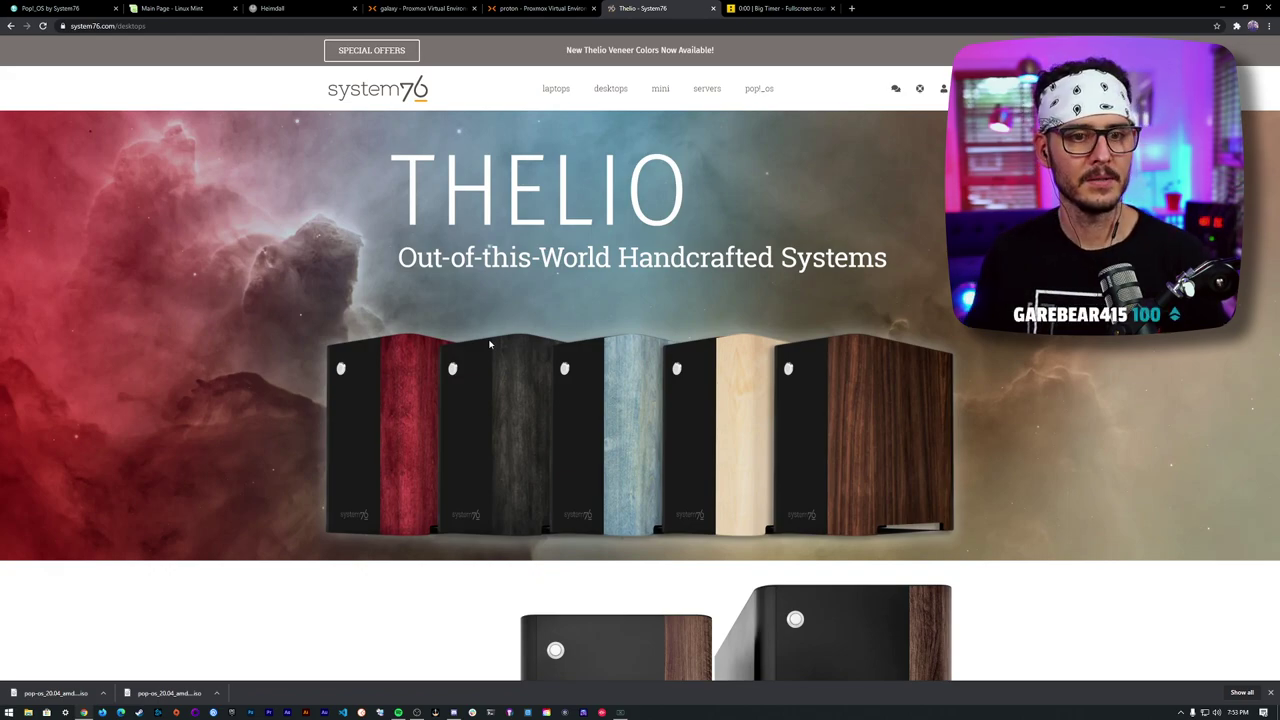
{"action": "scroll", "coordinate": [580, 276], "scroll_direction": "down", "scroll_amount": 2}
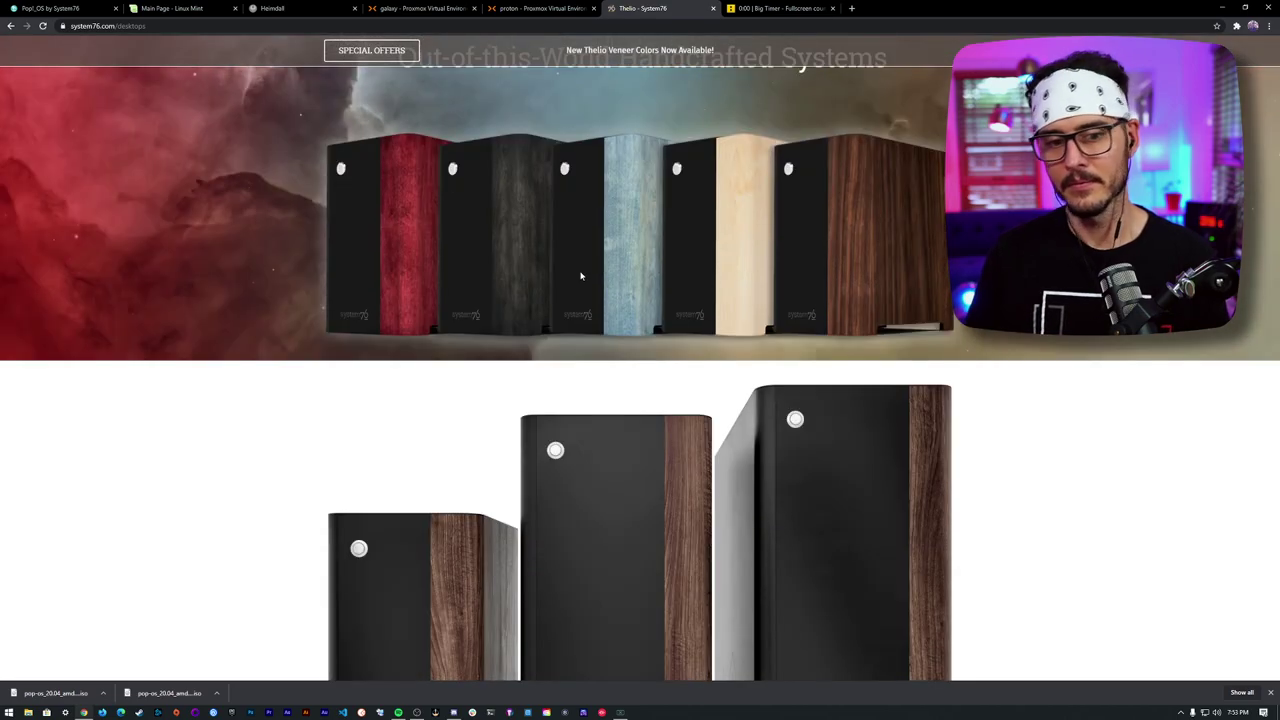
{"action": "scroll", "coordinate": [455, 516], "scroll_direction": "down", "scroll_amount": 7}
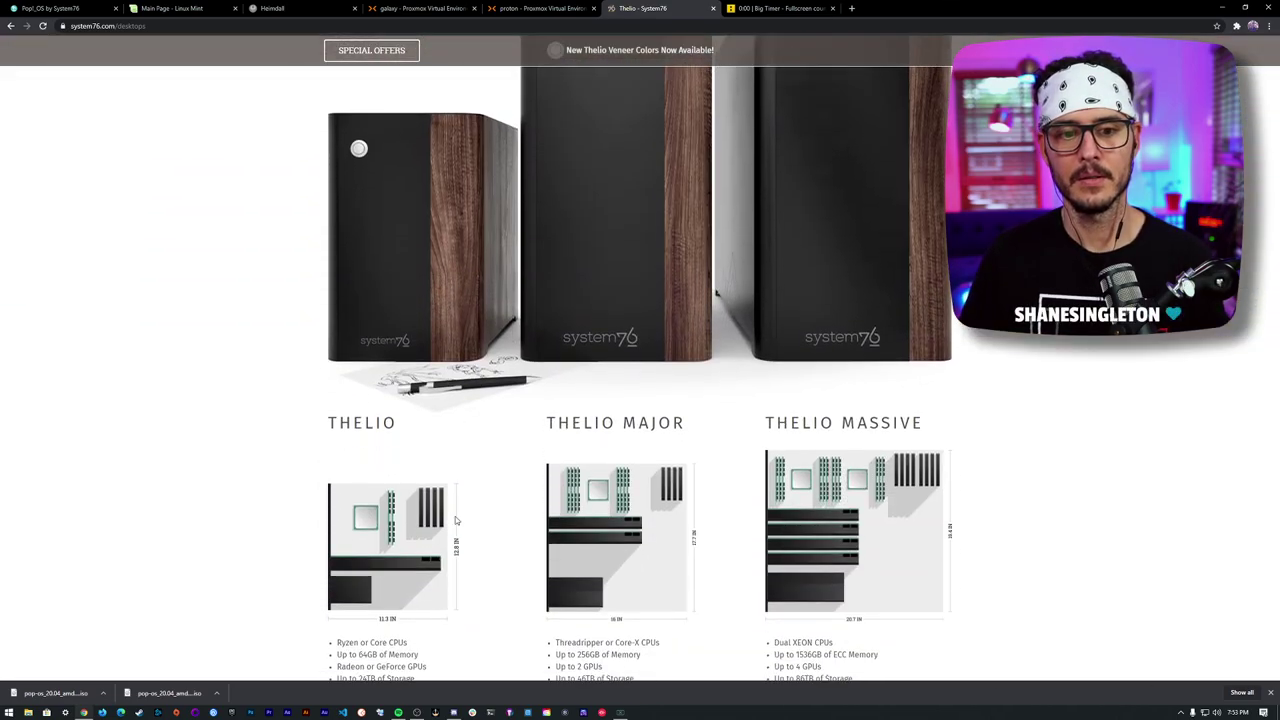
{"action": "scroll", "coordinate": [491, 490], "scroll_direction": "up", "scroll_amount": 10}
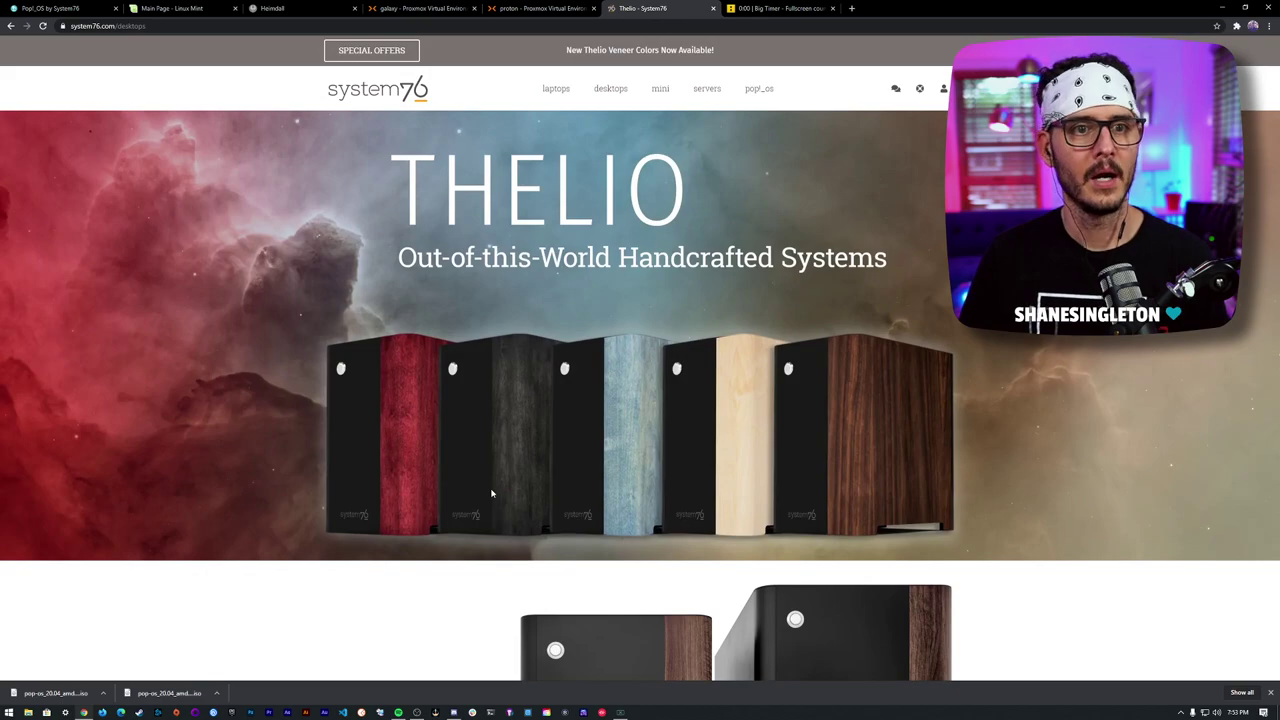
{"action": "left_click", "coordinate": [540, 8]}
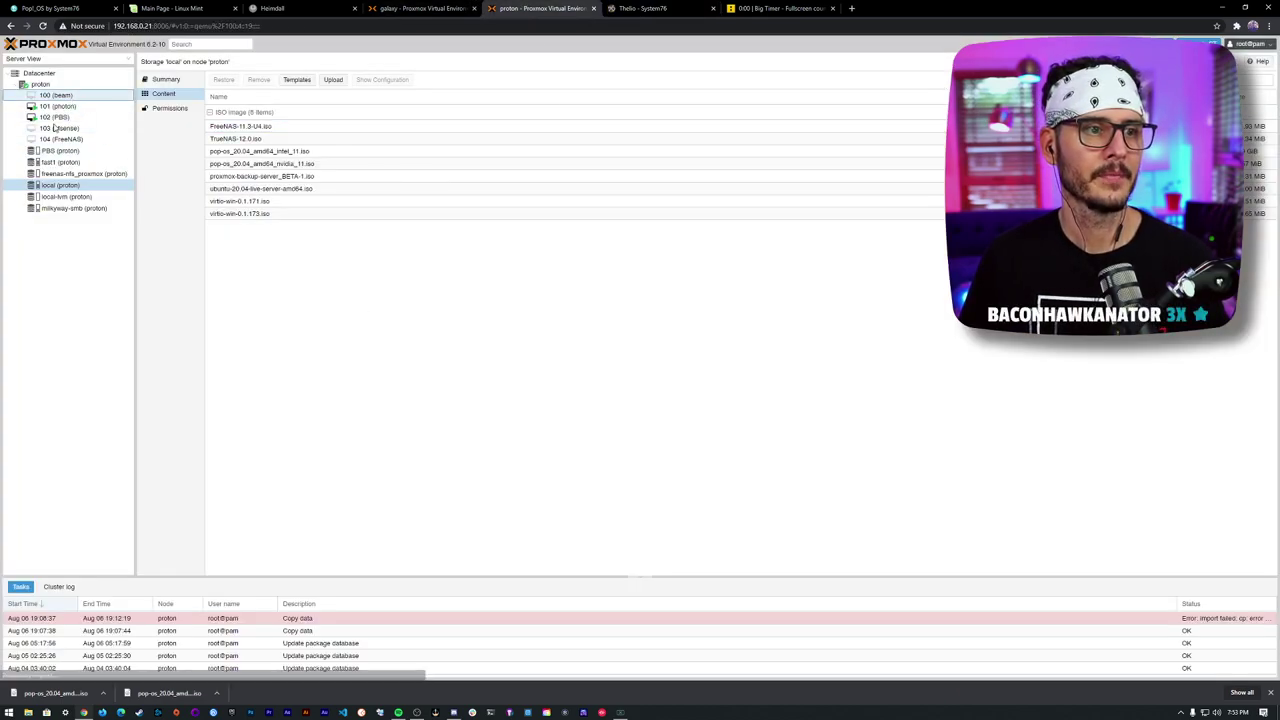
{"action": "left_click", "coordinate": [40, 84]}
{"action": "right_click", "coordinate": [42, 85]}
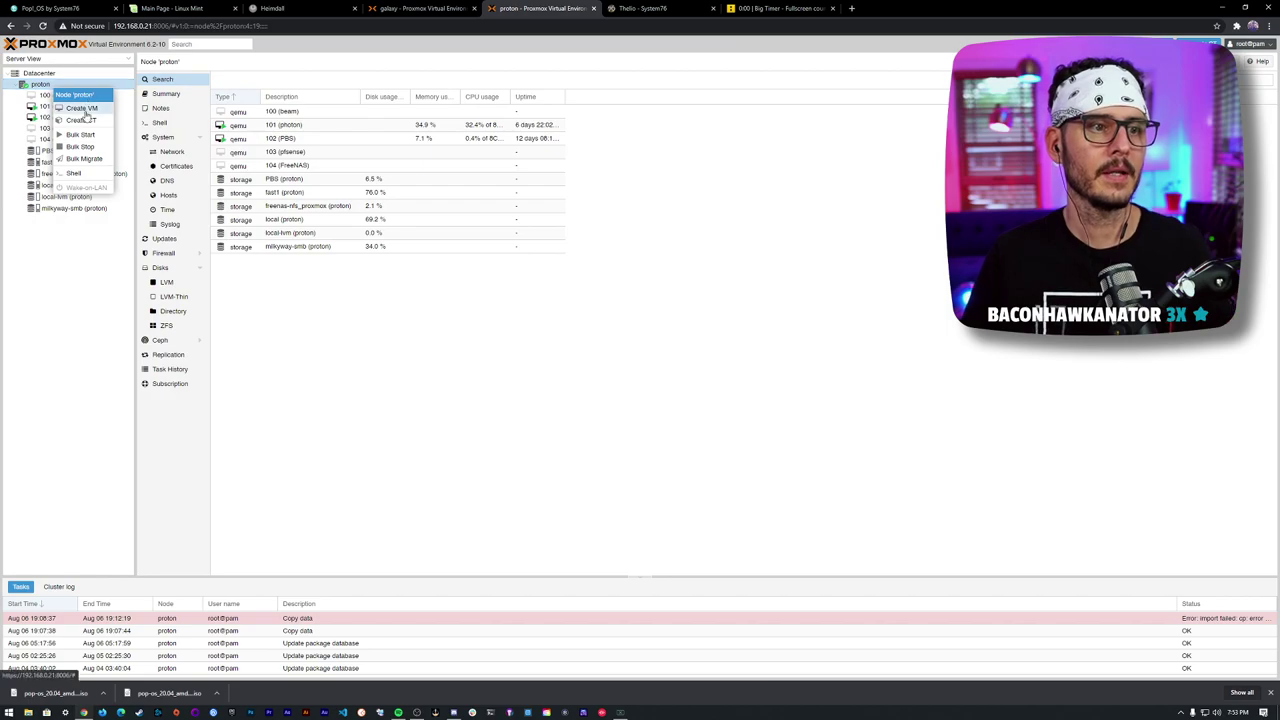
{"action": "left_click", "coordinate": [83, 108]}
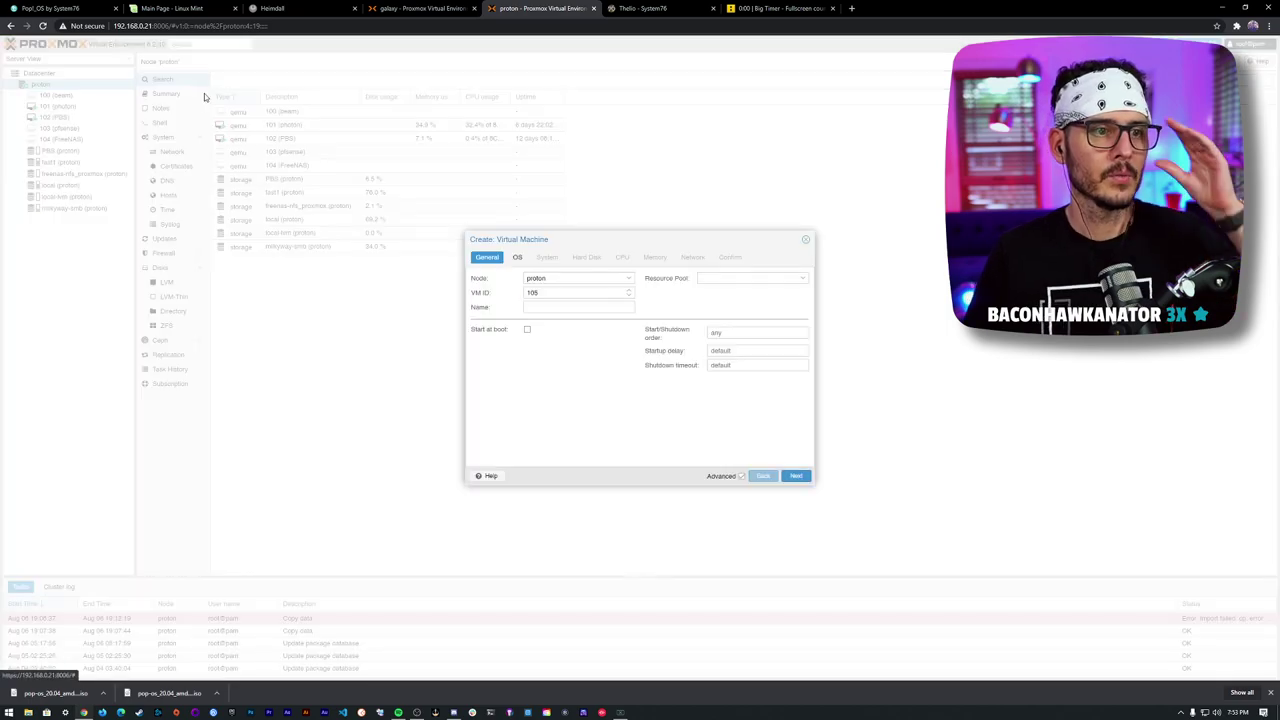
- Name the VM 'pop_os-', find the wanted ISO missing, and cancel the wizard
{"action": "left_click", "coordinate": [537, 308]}
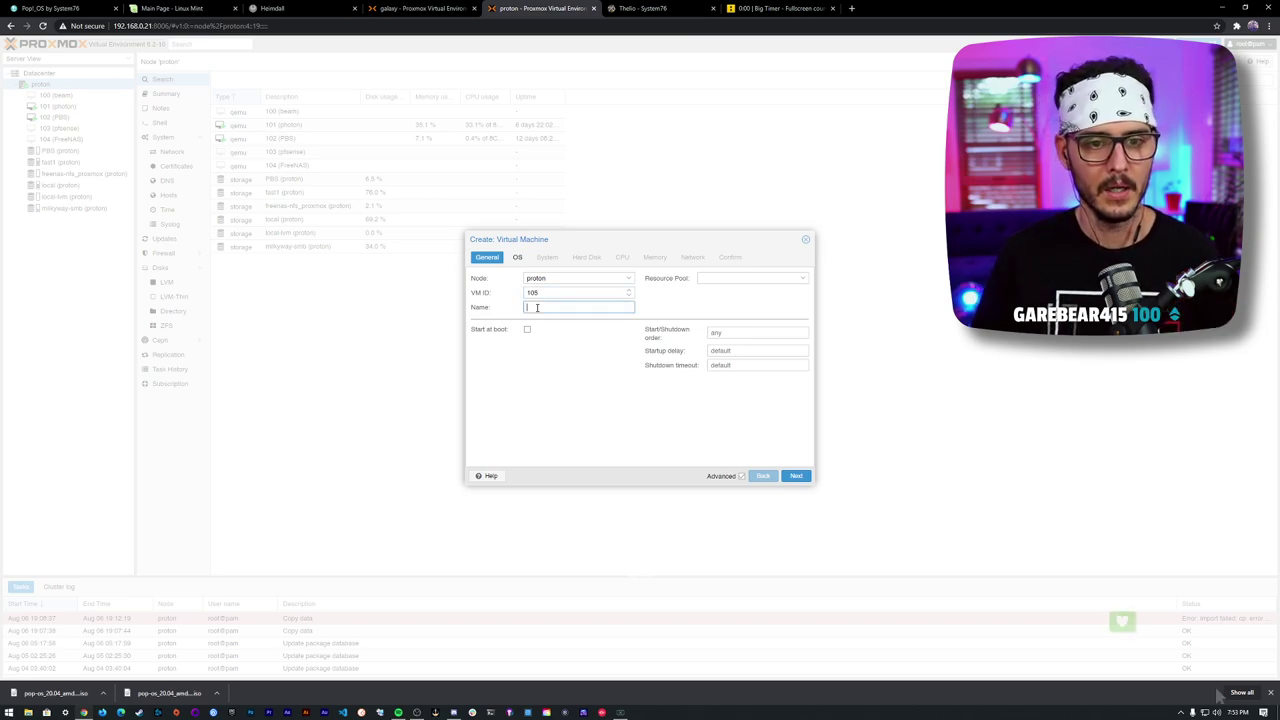
{"action": "type", "text": "pop_os"}
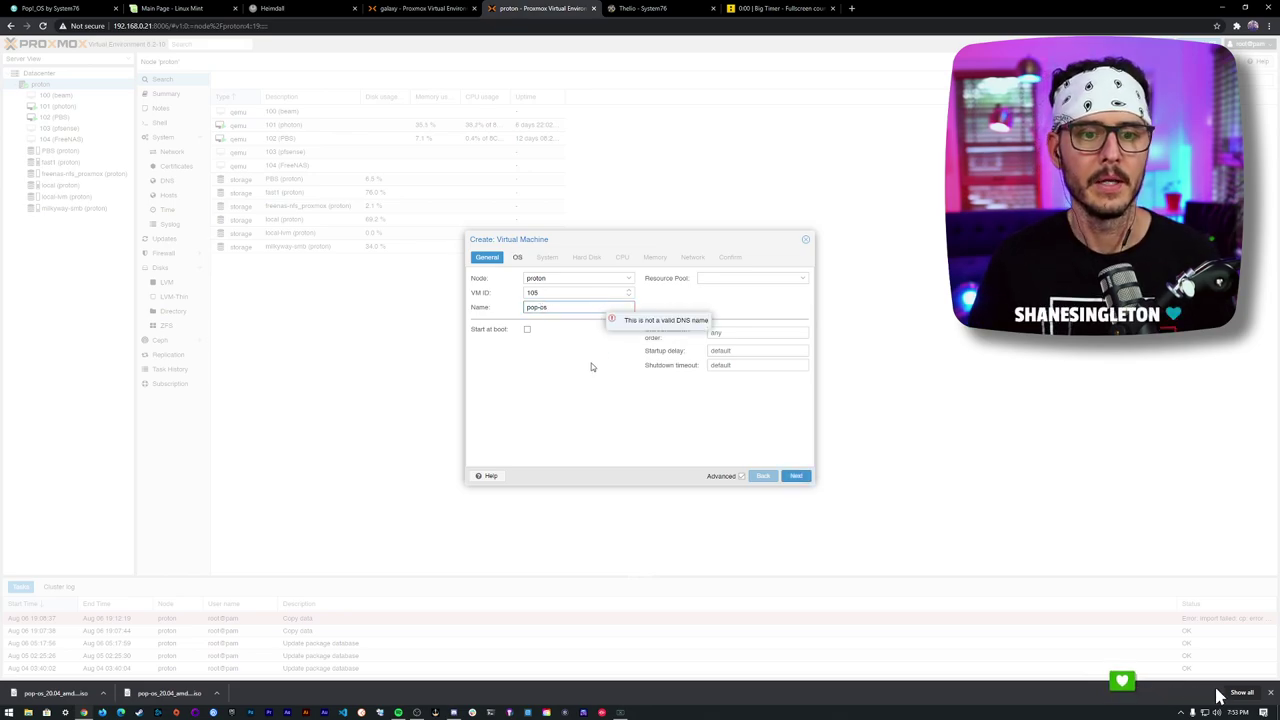
{"action": "type", "text": "-"}
{"action": "left_click", "coordinate": [518, 260]}
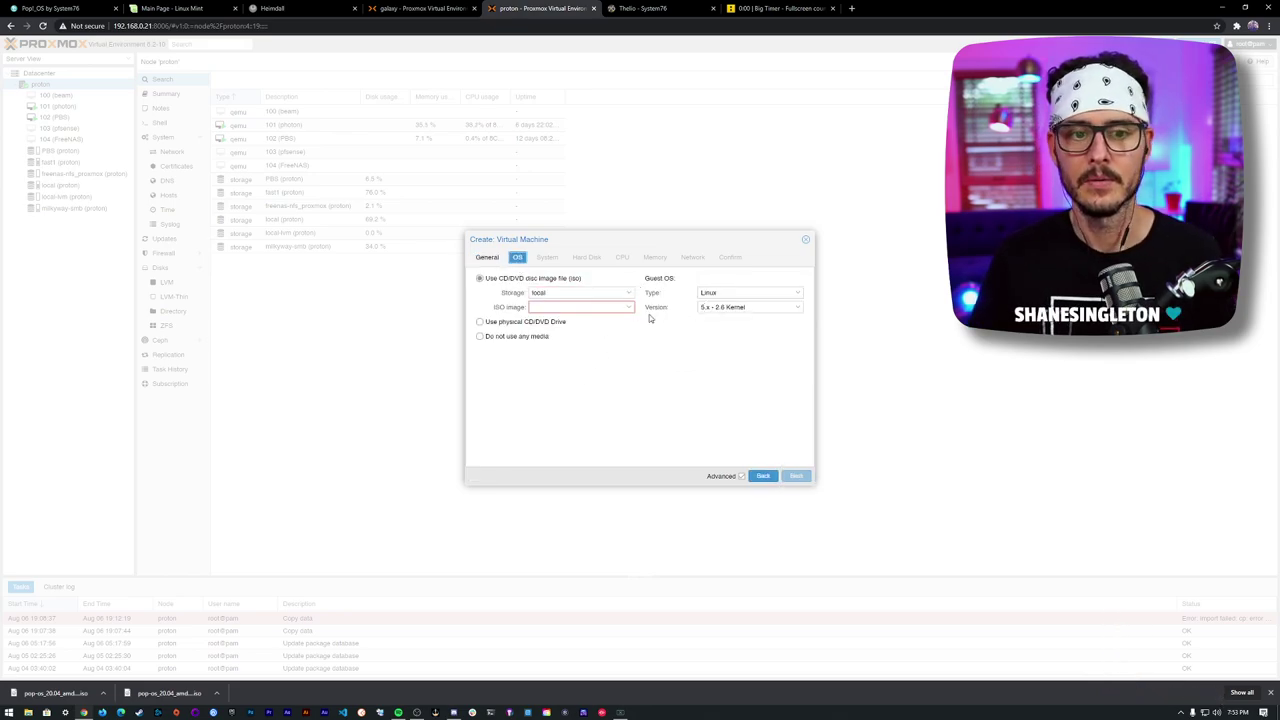
{"action": "left_click", "coordinate": [628, 308]}
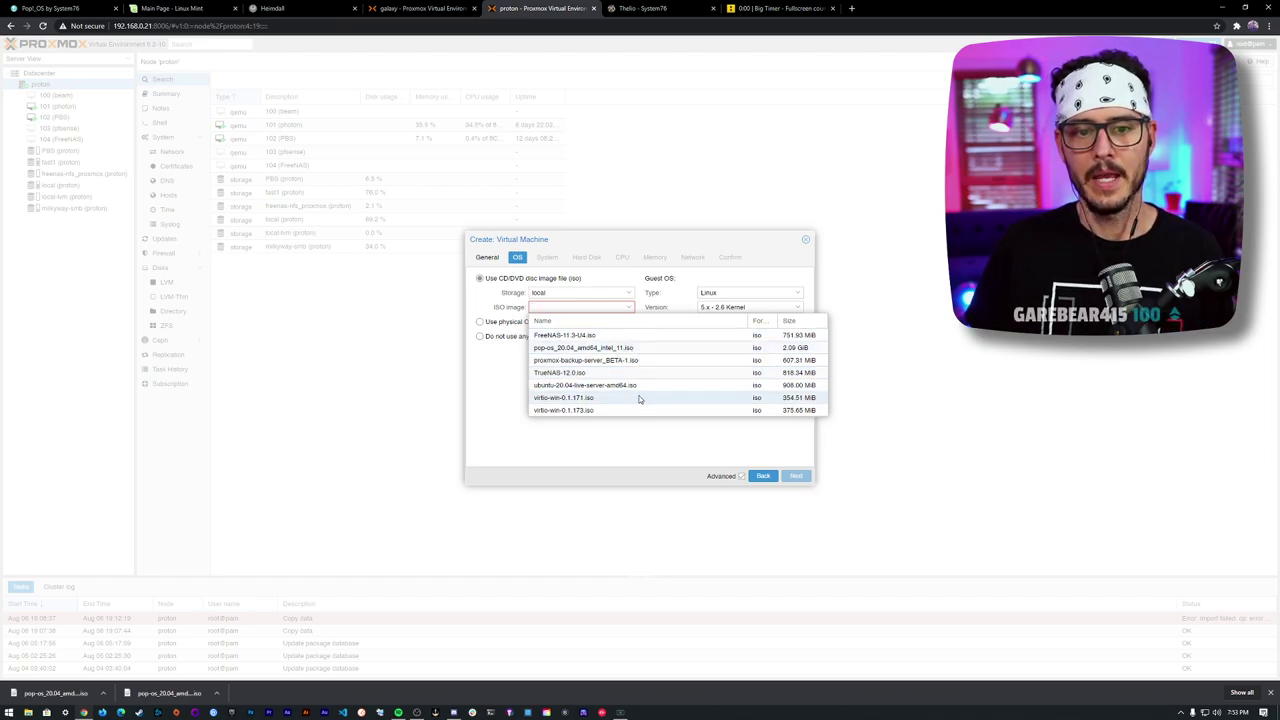
{"action": "left_click", "coordinate": [713, 464]}
{"action": "left_click", "coordinate": [806, 240]}
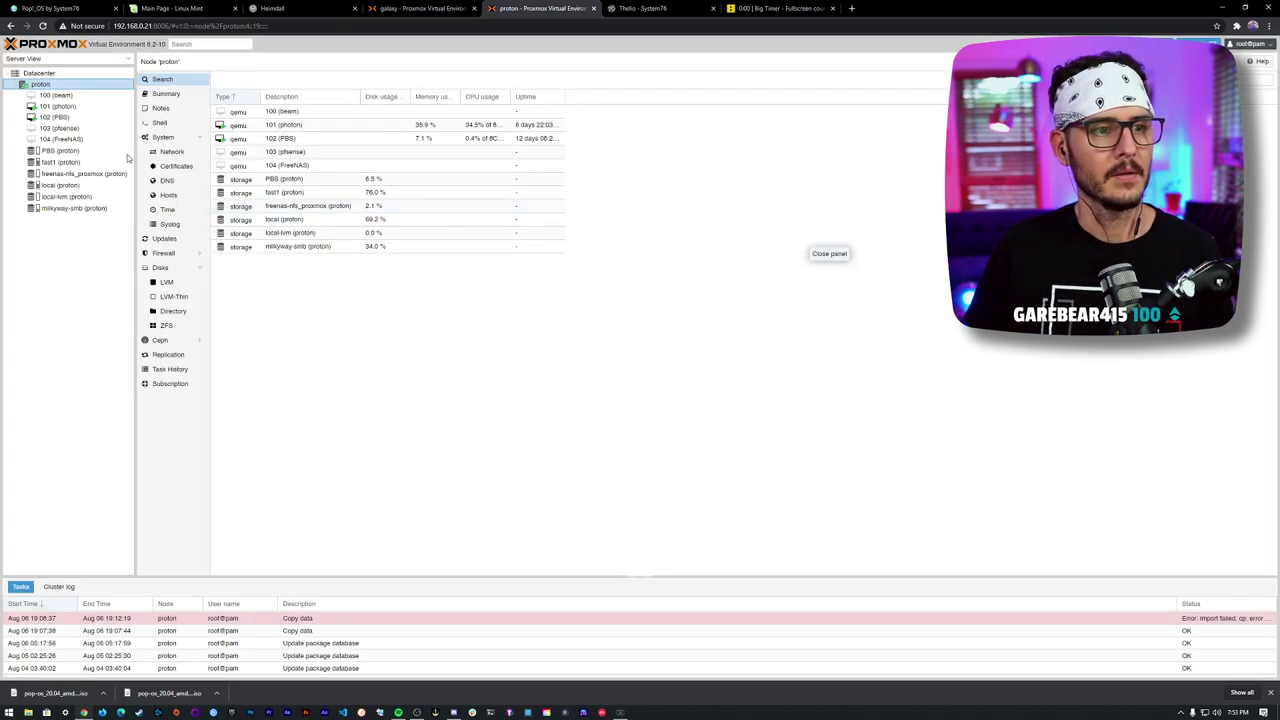
- Upload pop-os_20.04_amd64_nvidia_11.iso to the proton node's local storage
{"action": "left_click", "coordinate": [94, 175]}
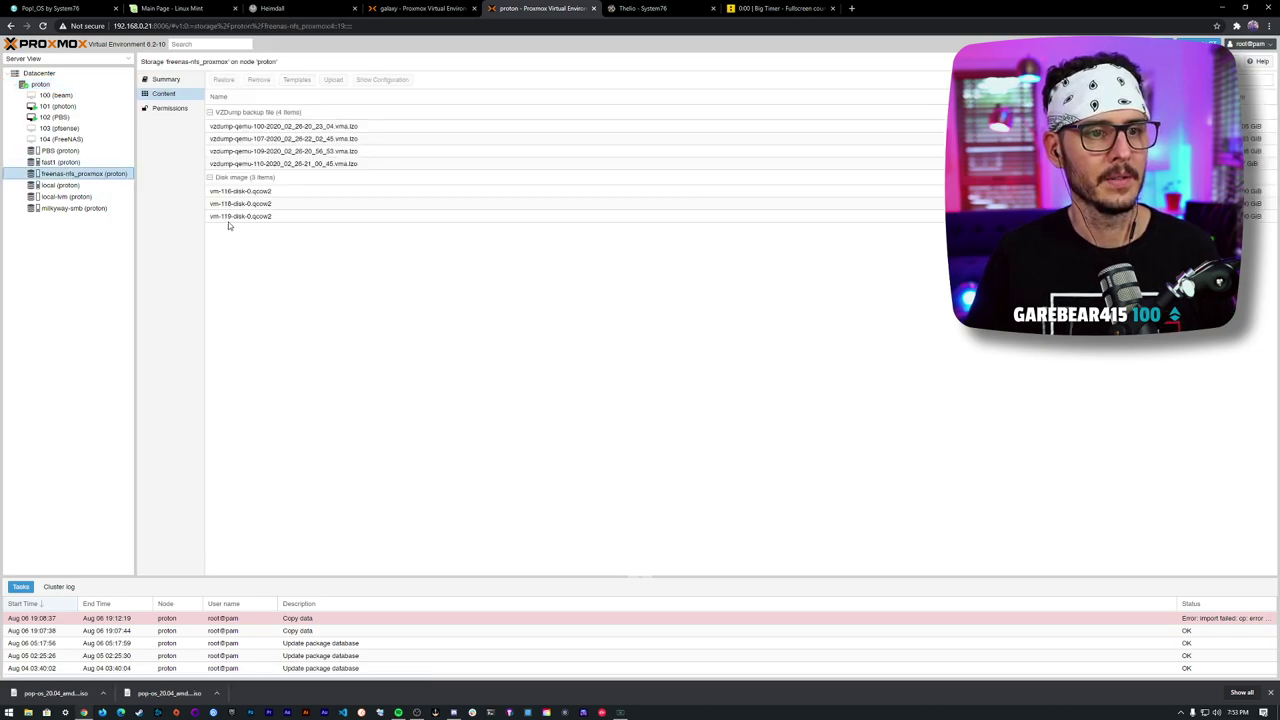
{"action": "left_click", "coordinate": [60, 162]}
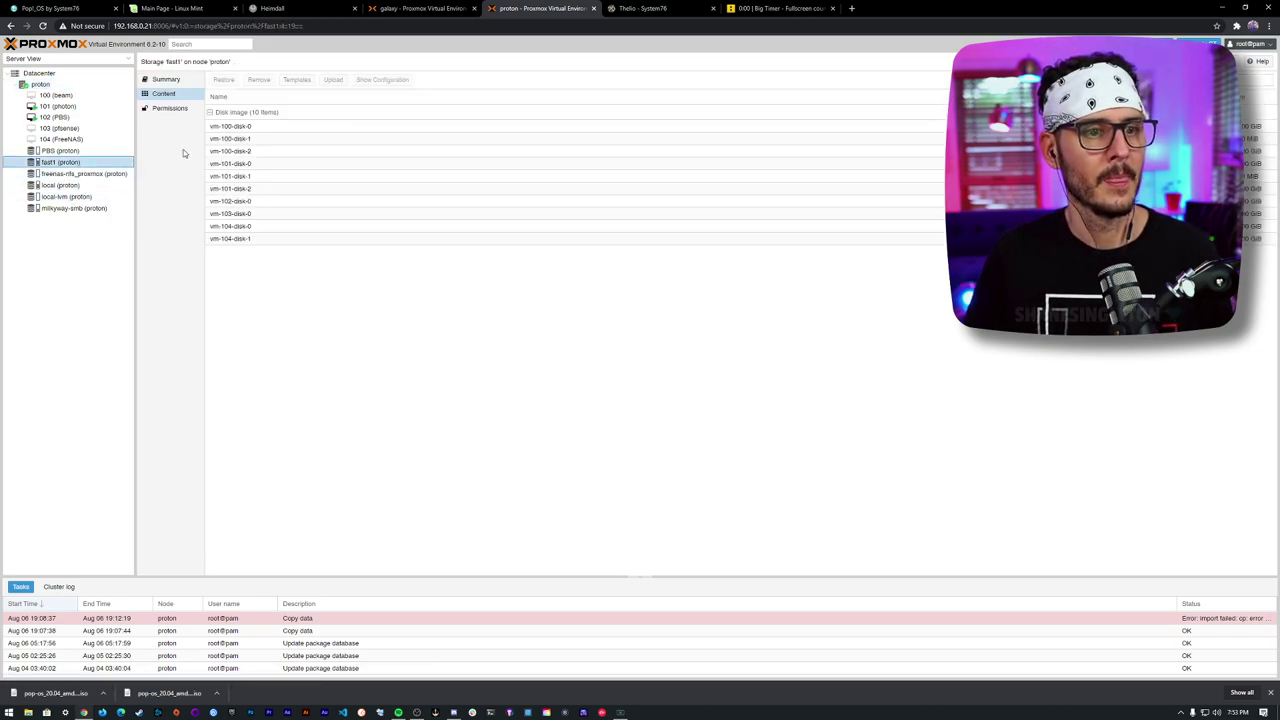
{"action": "left_click", "coordinate": [62, 185]}
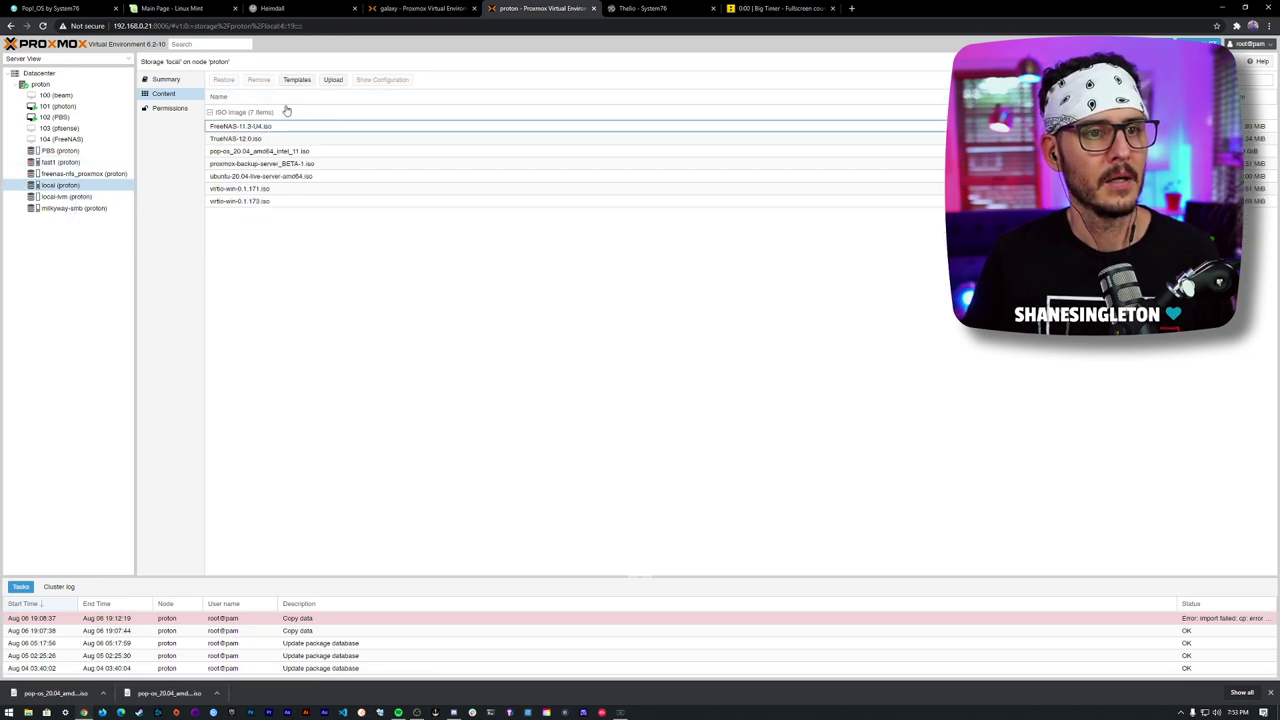
{"action": "left_click", "coordinate": [333, 80]}
{"action": "left_click", "coordinate": [686, 363]}
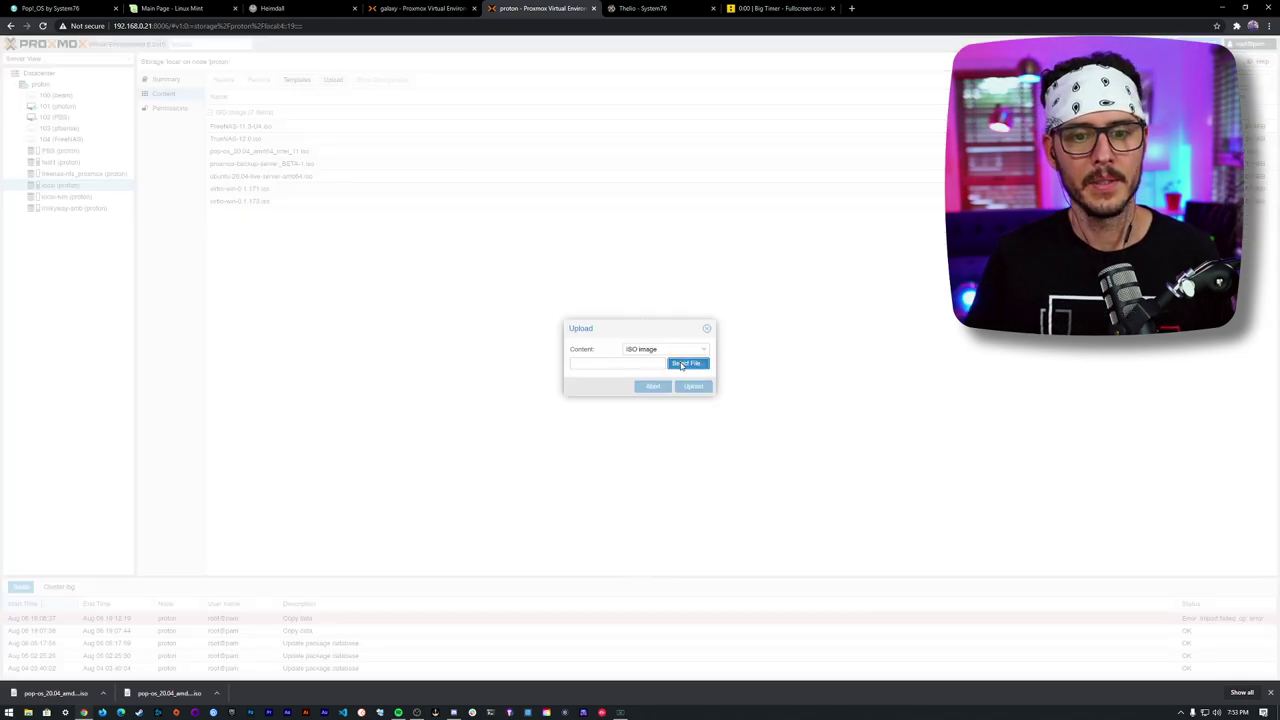
{"action": "double_click", "coordinate": [161, 89]}
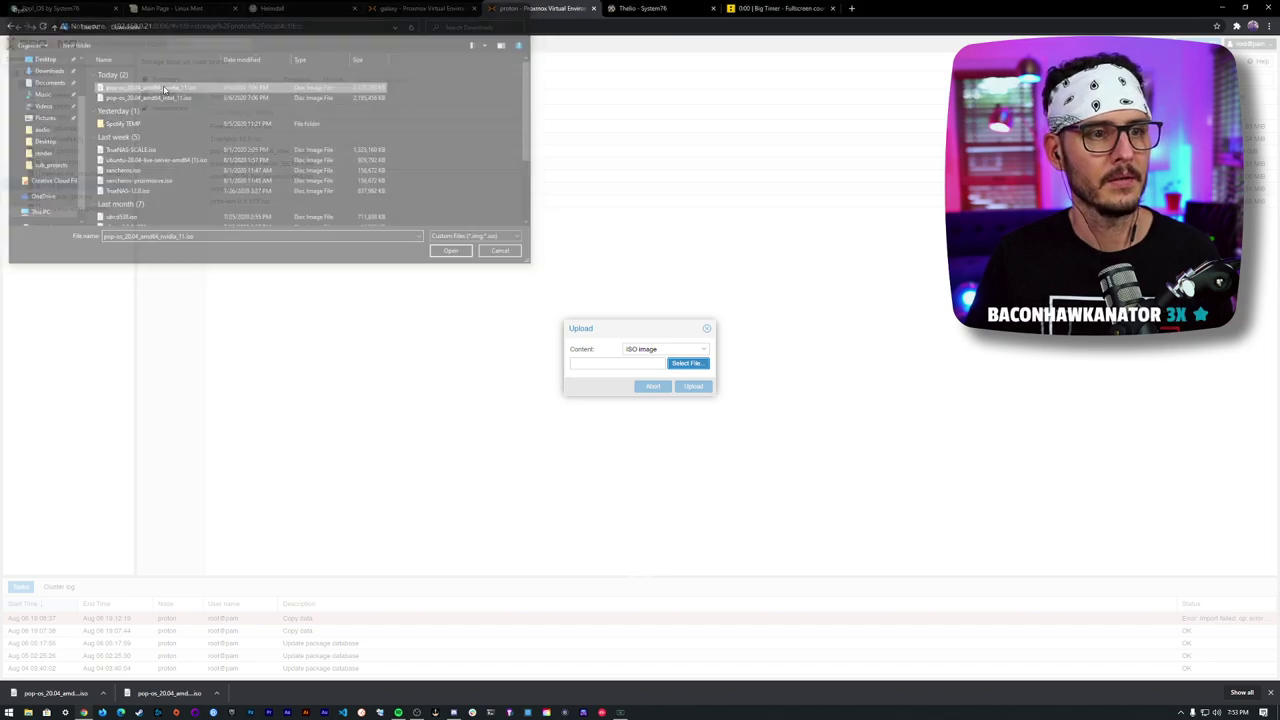
{"action": "left_click", "coordinate": [690, 387]}
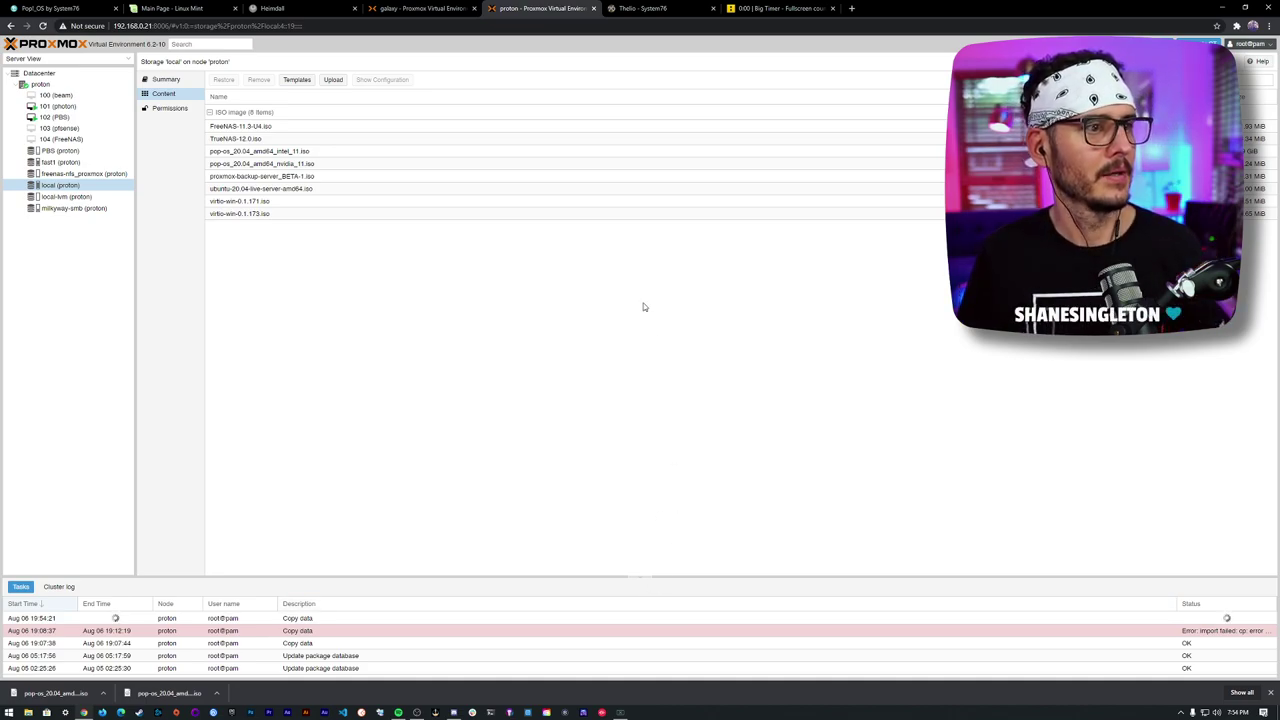
- Check that the new ISO is listed, then bring up the proton node's actions menu
{"action": "left_click", "coordinate": [393, 313]}
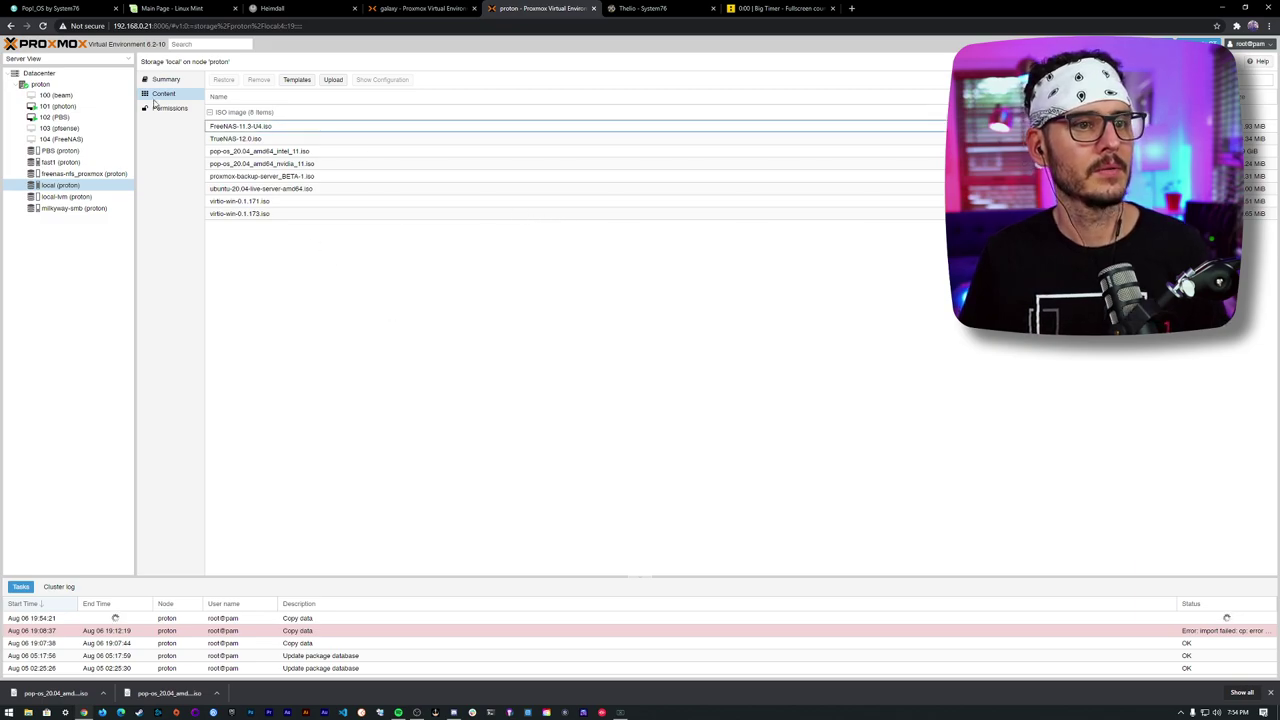
{"action": "left_click", "coordinate": [270, 139]}
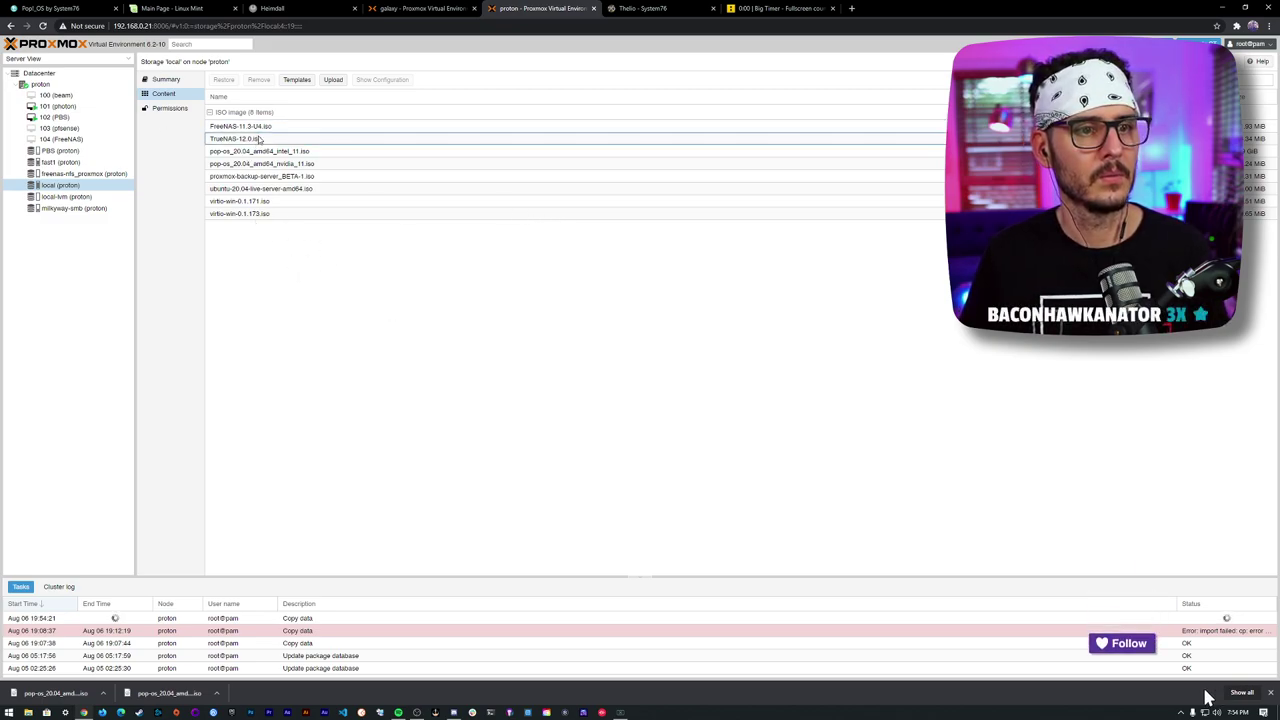
{"action": "left_click", "coordinate": [260, 164]}
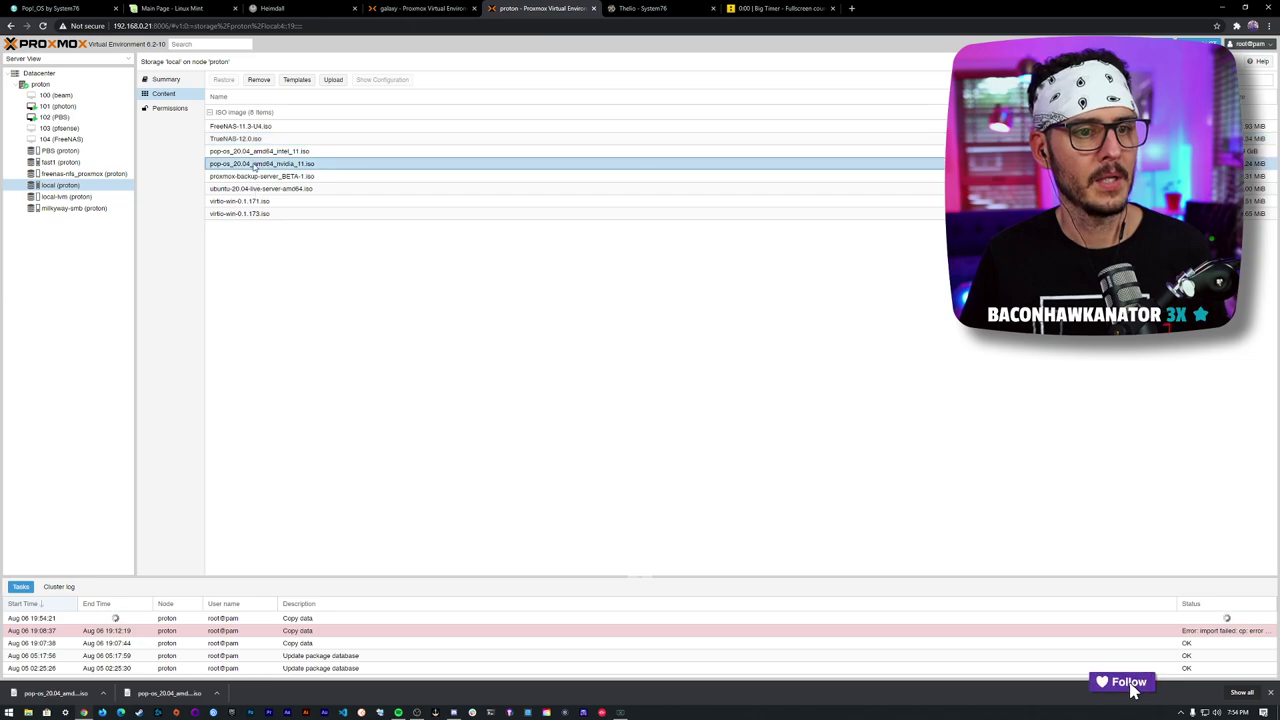
{"action": "left_click", "coordinate": [40, 84]}
{"action": "right_click", "coordinate": [40, 84]}
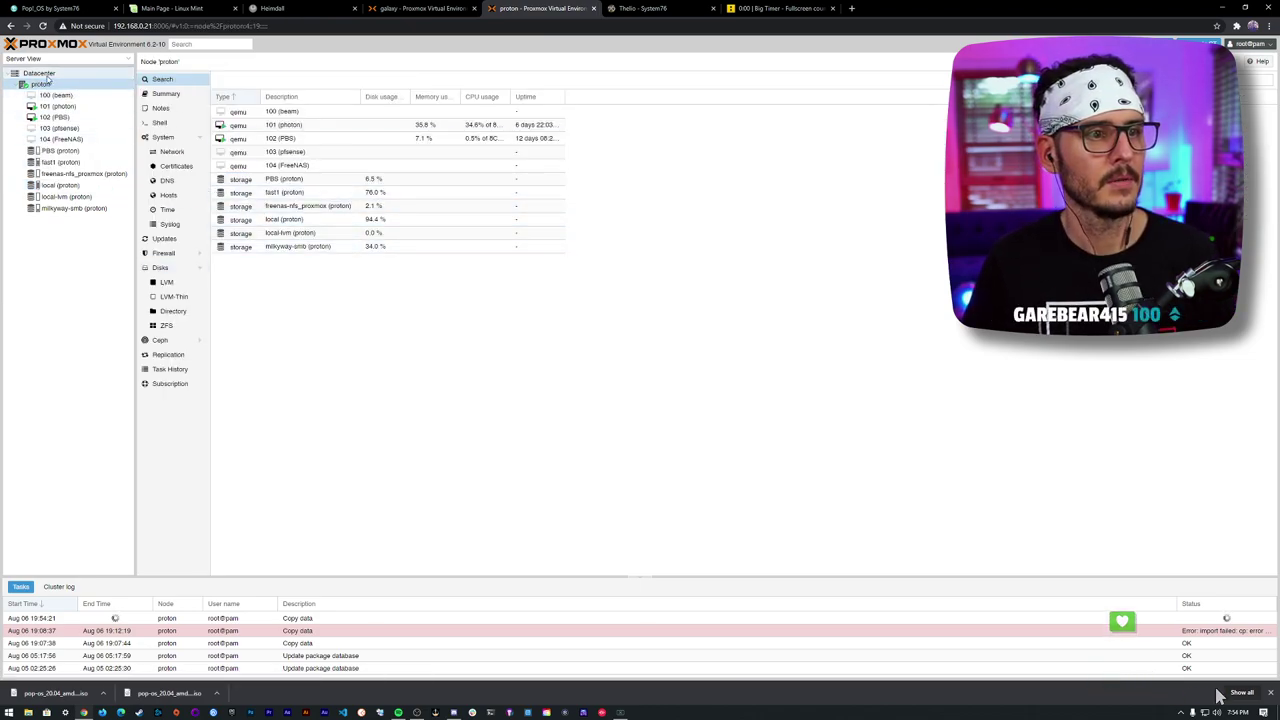
{"action": "right_click", "coordinate": [50, 86]}
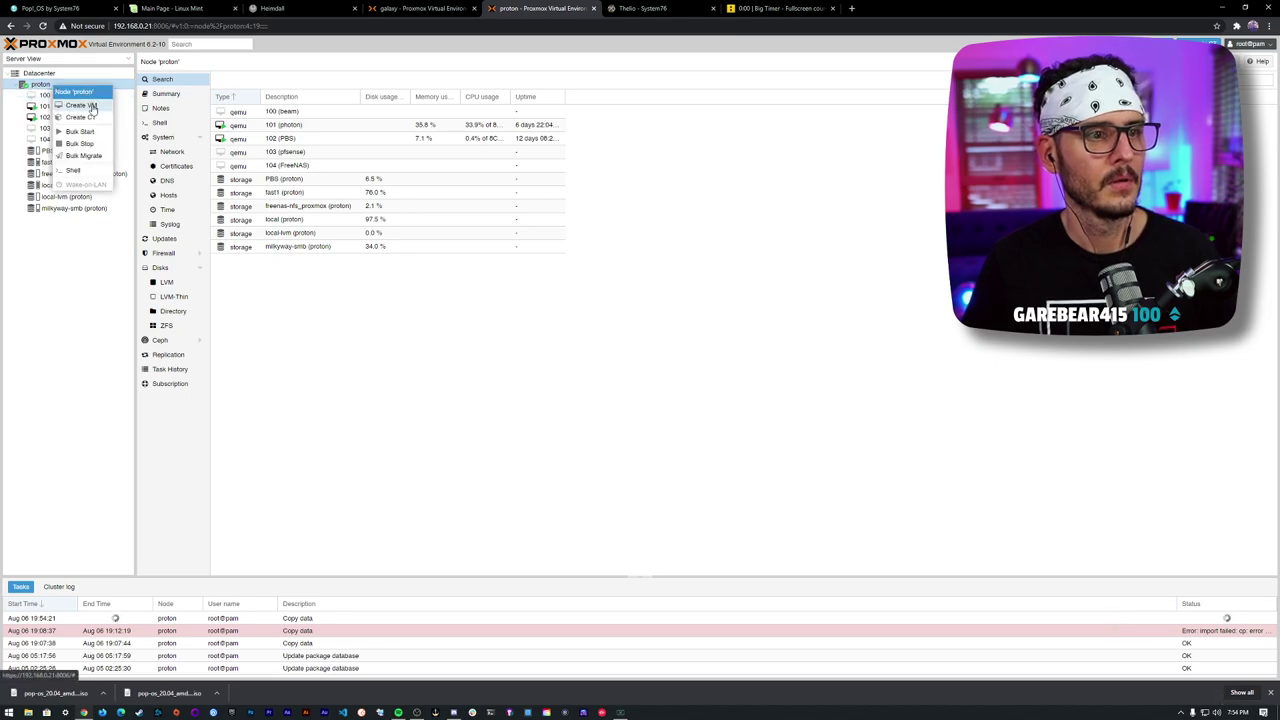
- Start a new VM named pop-os that boots from pop-os_20.04_amd64_nvidia_11.iso
{"action": "left_click", "coordinate": [82, 105]}
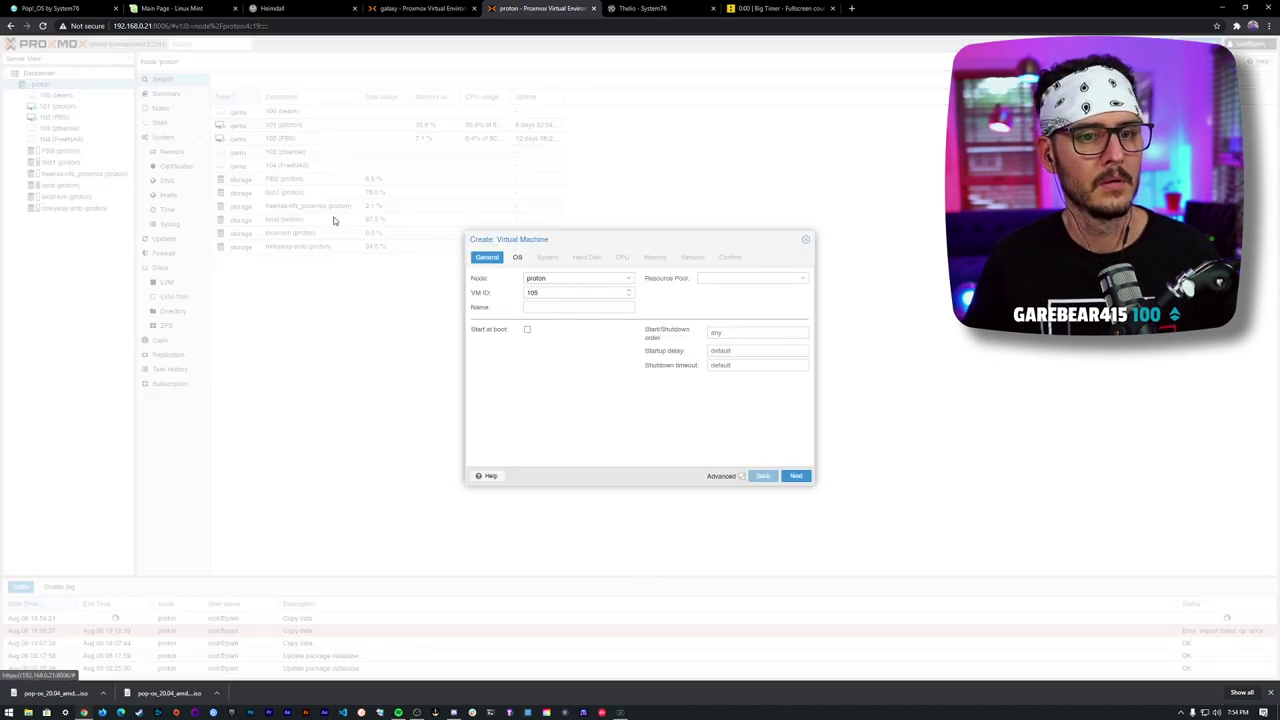
{"action": "left_click", "coordinate": [540, 308]}
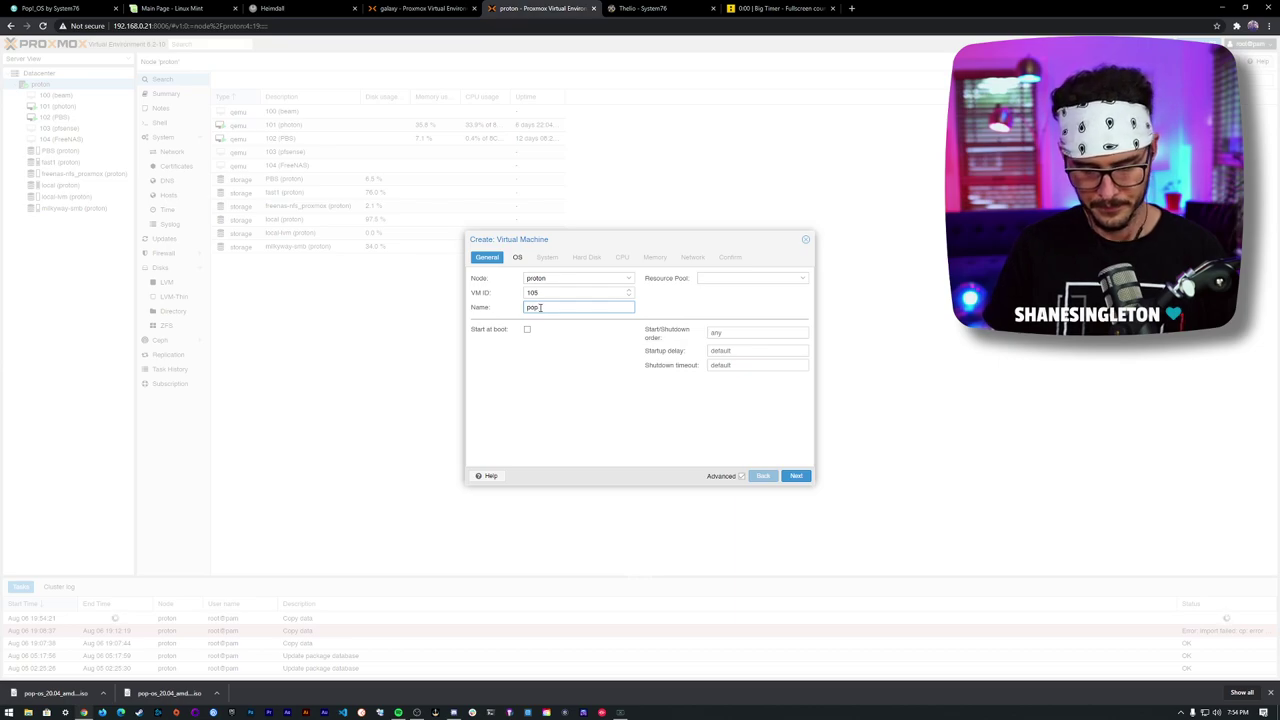
{"action": "type", "text": "pop-os"}
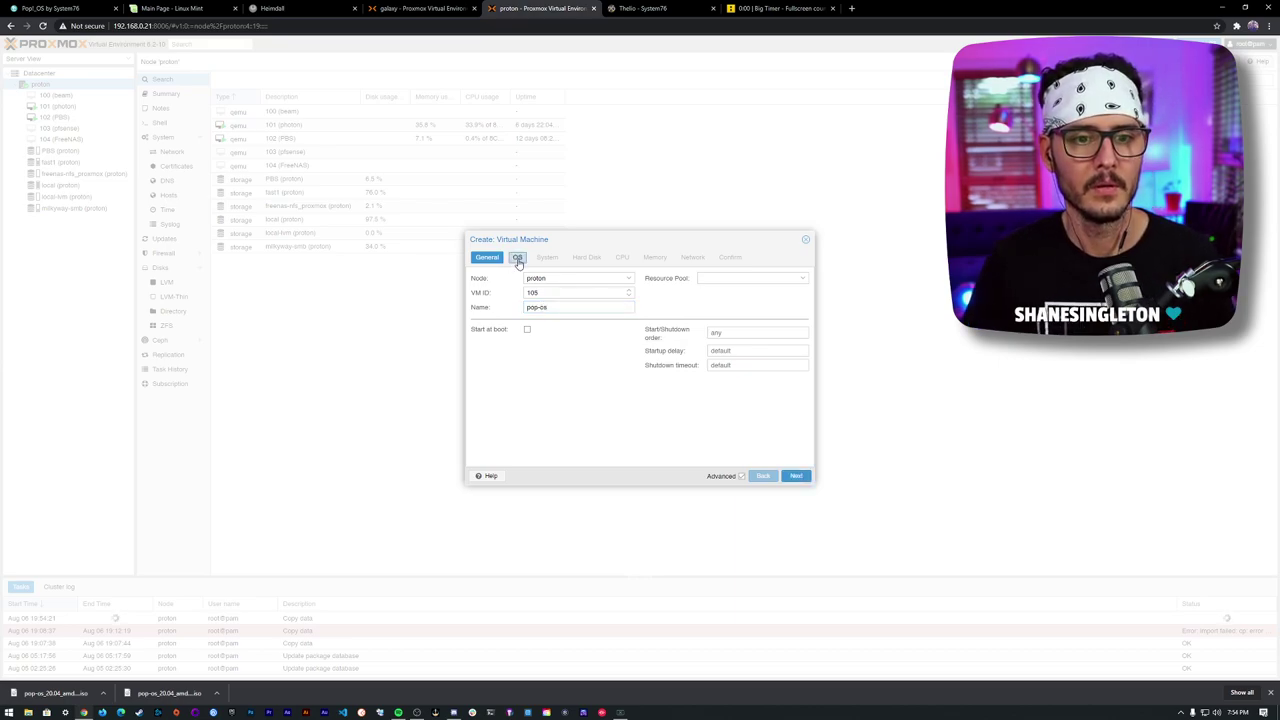
{"action": "left_click", "coordinate": [517, 257]}
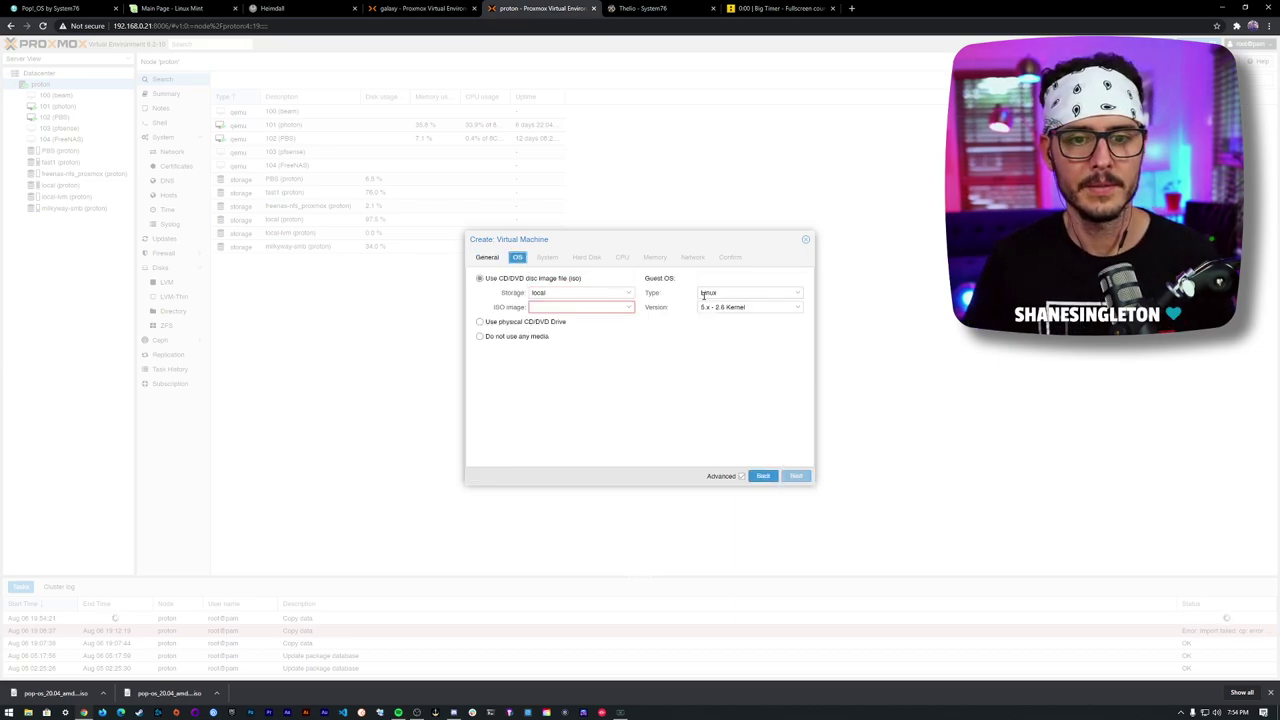
{"action": "left_click", "coordinate": [628, 308]}
{"action": "left_click", "coordinate": [632, 362]}
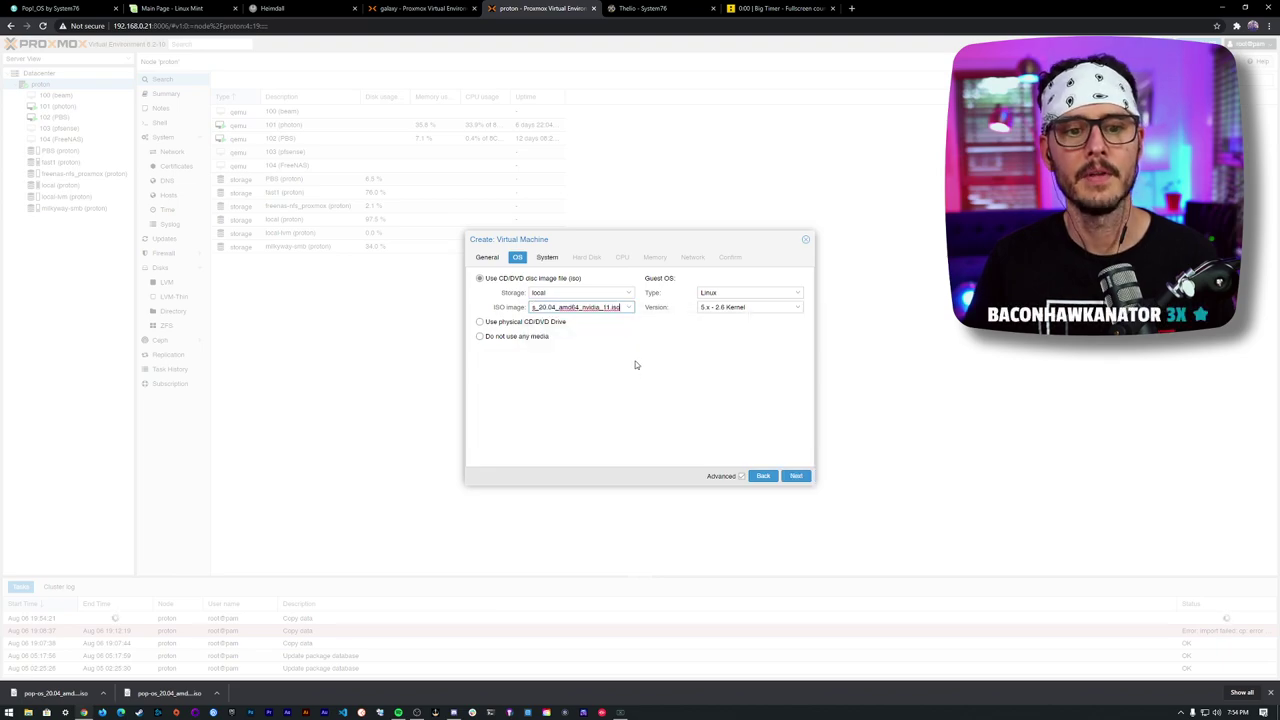
{"action": "left_click", "coordinate": [547, 257]}
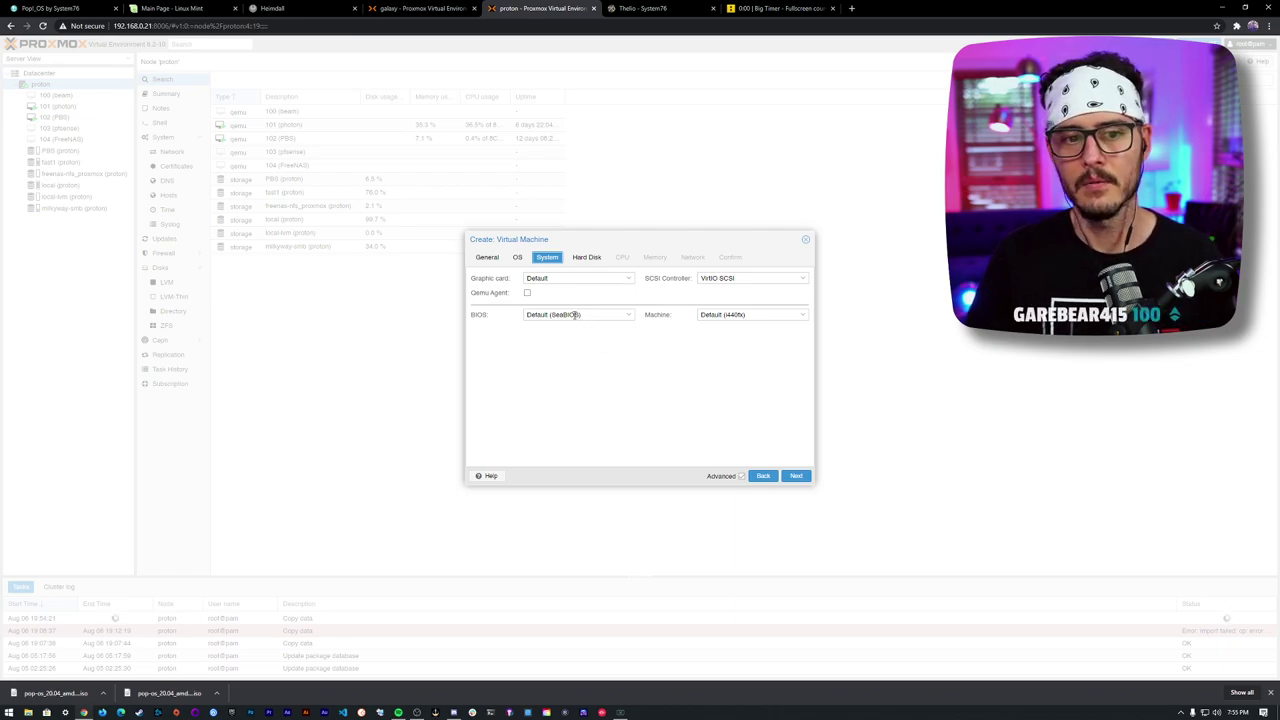
- Enable the Qemu guest agent, use a VirtIO Block disk, and give the VM 8 cores
{"action": "left_click", "coordinate": [527, 294]}
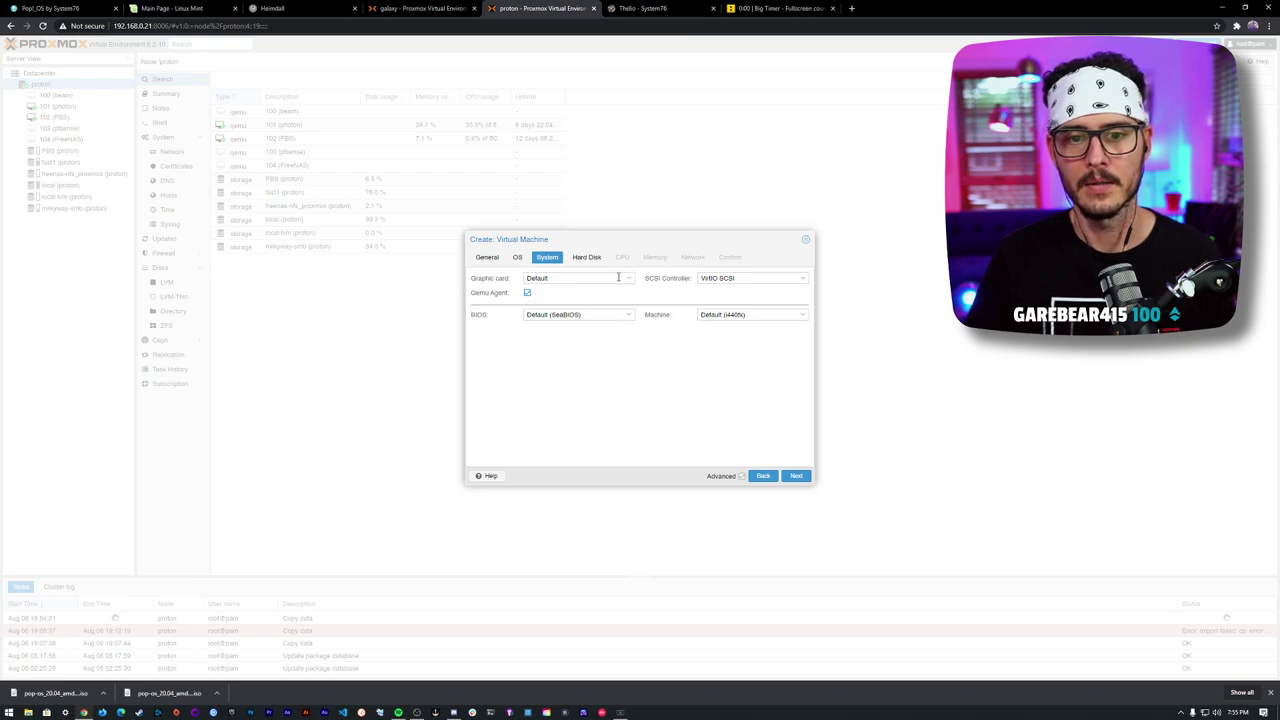
{"action": "left_click", "coordinate": [587, 258]}
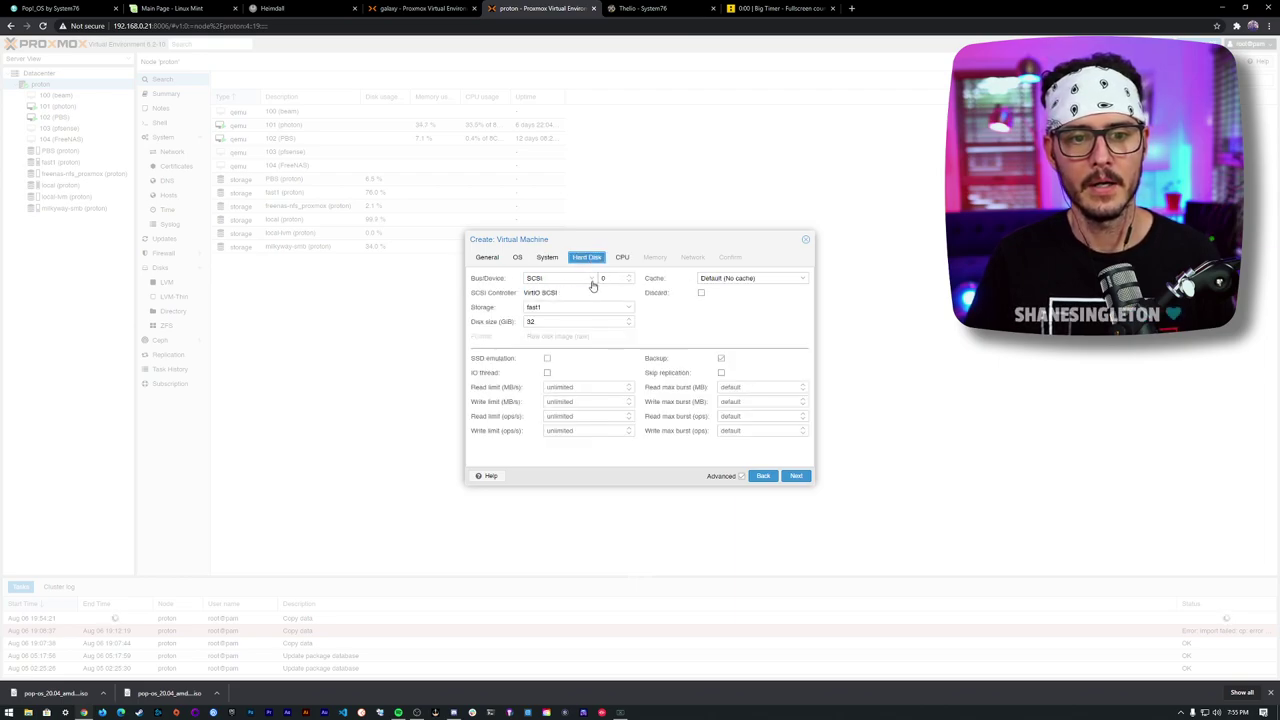
{"action": "left_click", "coordinate": [591, 281]}
{"action": "left_click", "coordinate": [580, 312]}
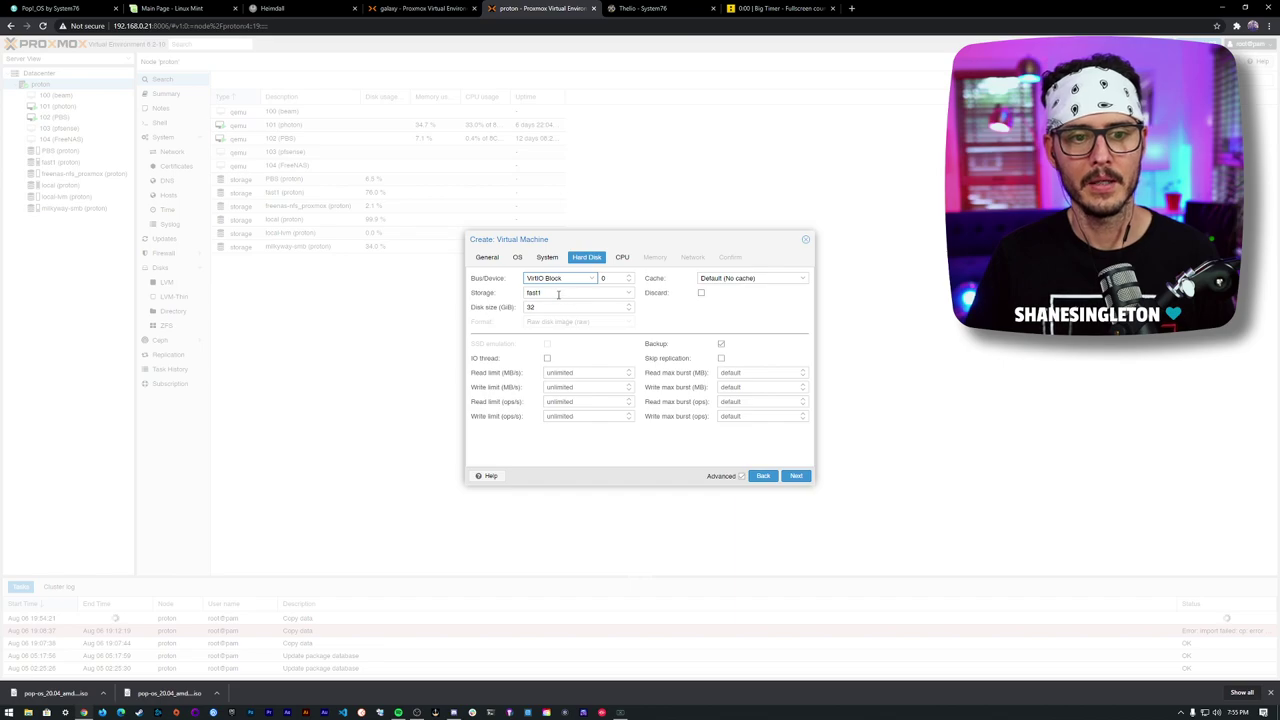
{"action": "left_click", "coordinate": [622, 258]}
{"action": "double_click", "coordinate": [557, 291]}
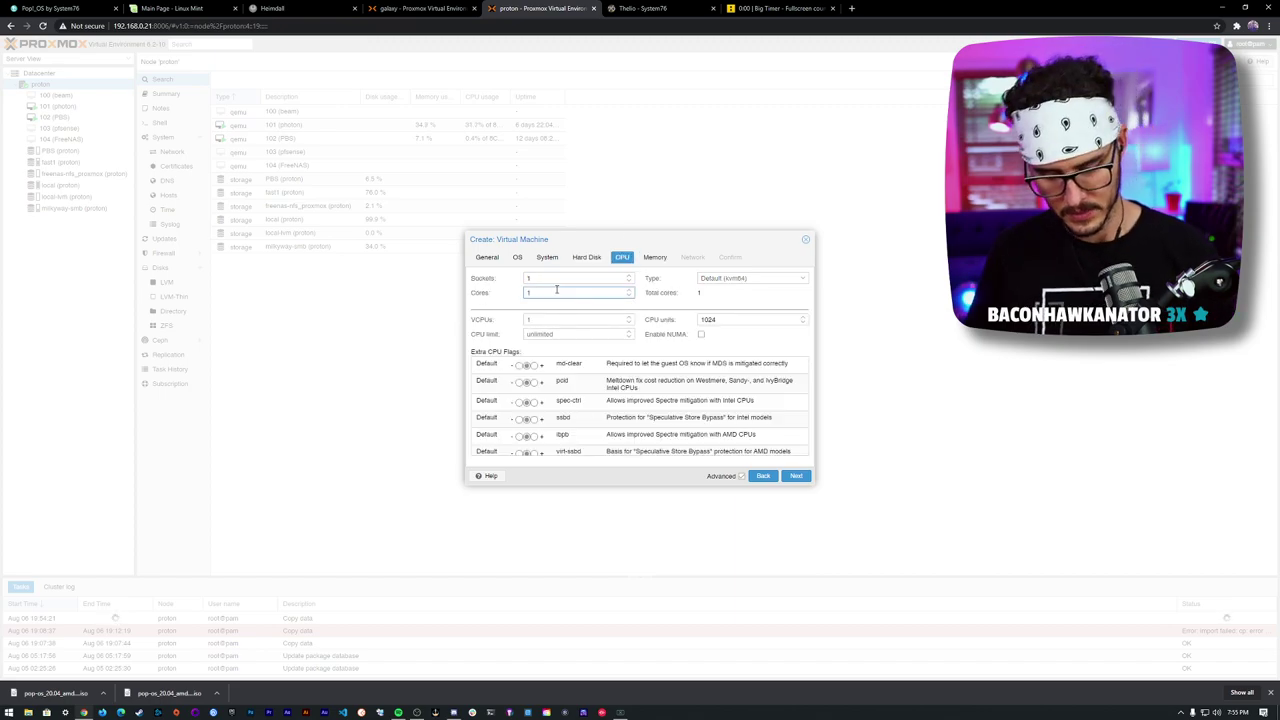
{"action": "type", "text": "8"}
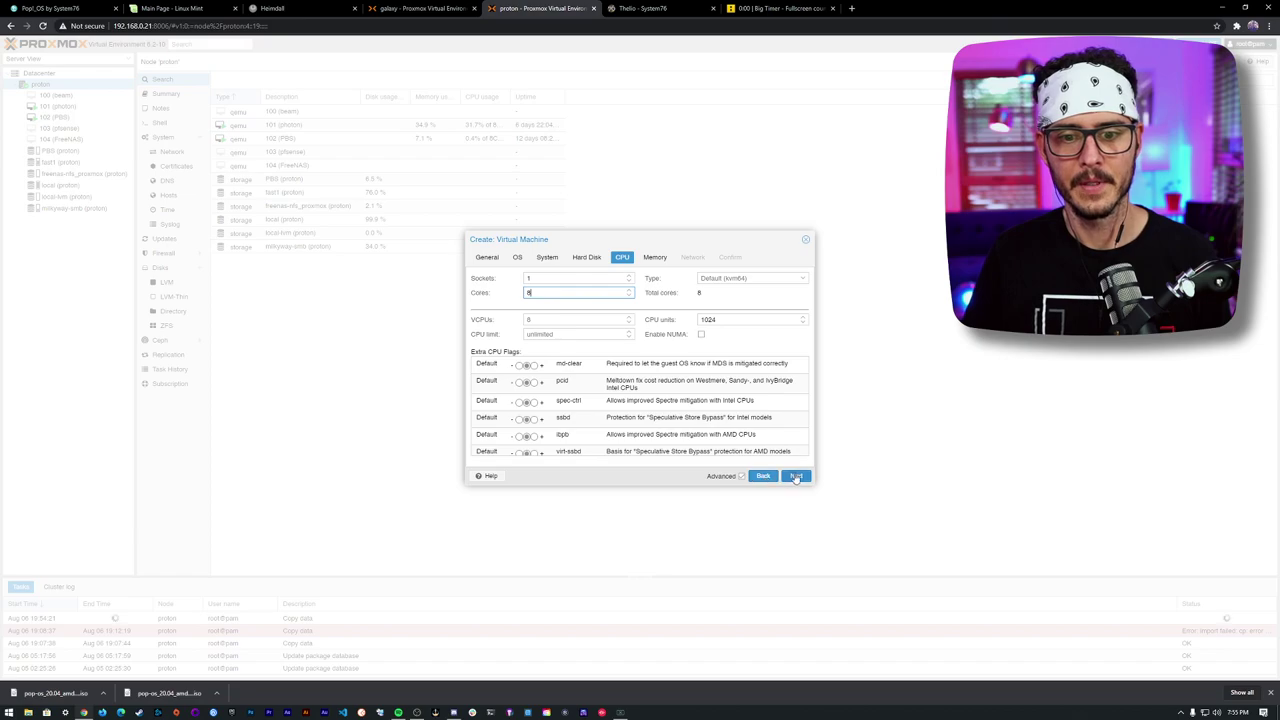
{"action": "left_click", "coordinate": [795, 476]}
- Set memory to 8192 MiB and finish the wizard, which fails with a no-space error
{"action": "double_click", "coordinate": [590, 279]}
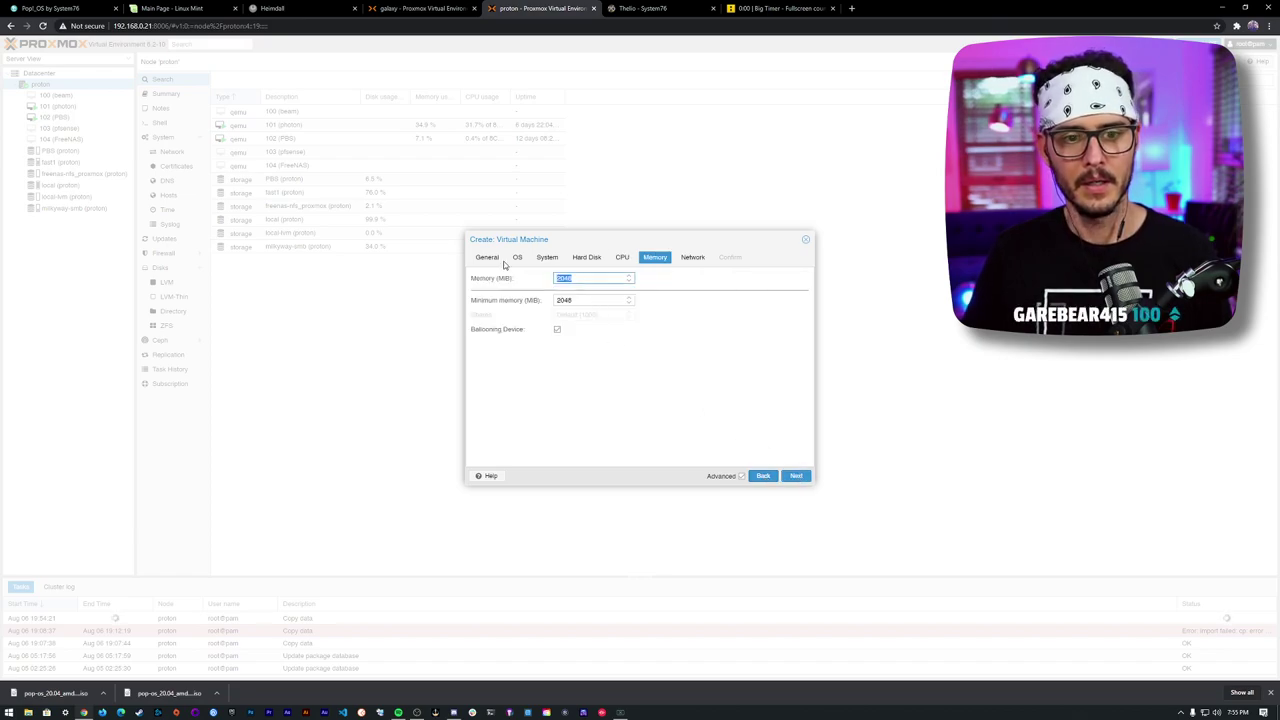
{"action": "type", "text": "8192"}
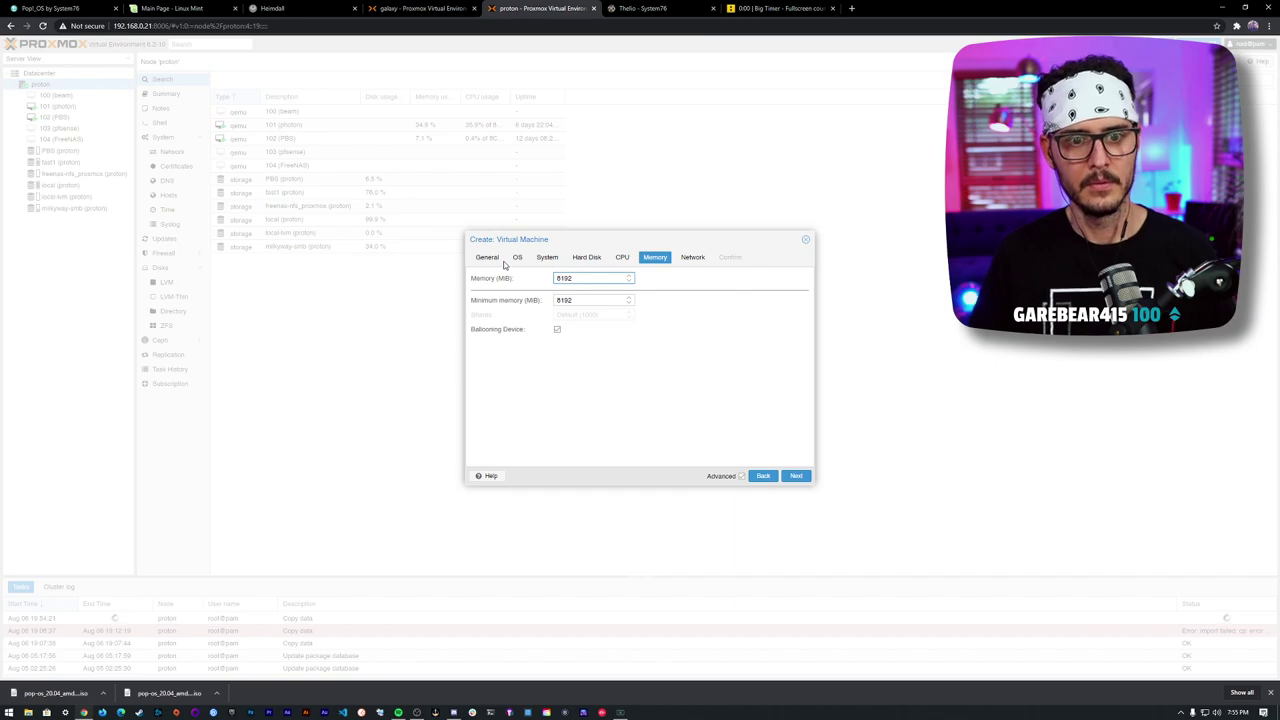
{"action": "key", "text": "Tab"}
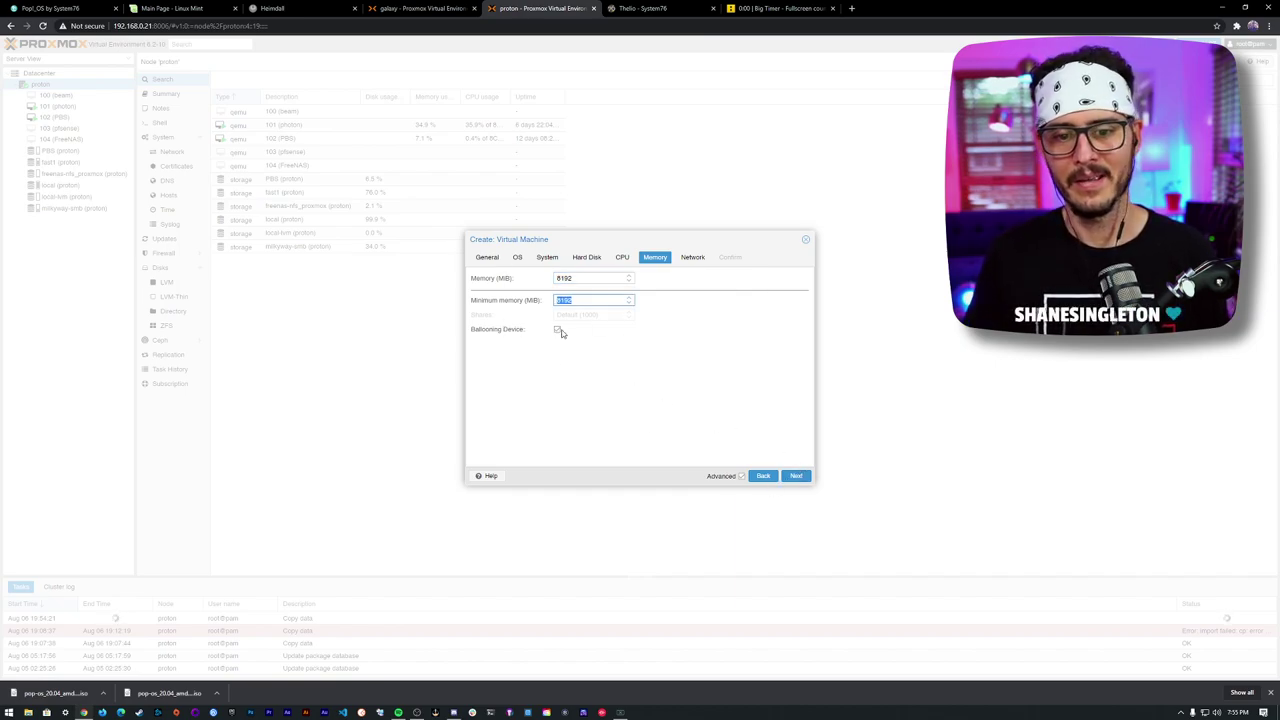
{"action": "left_click", "coordinate": [693, 257]}
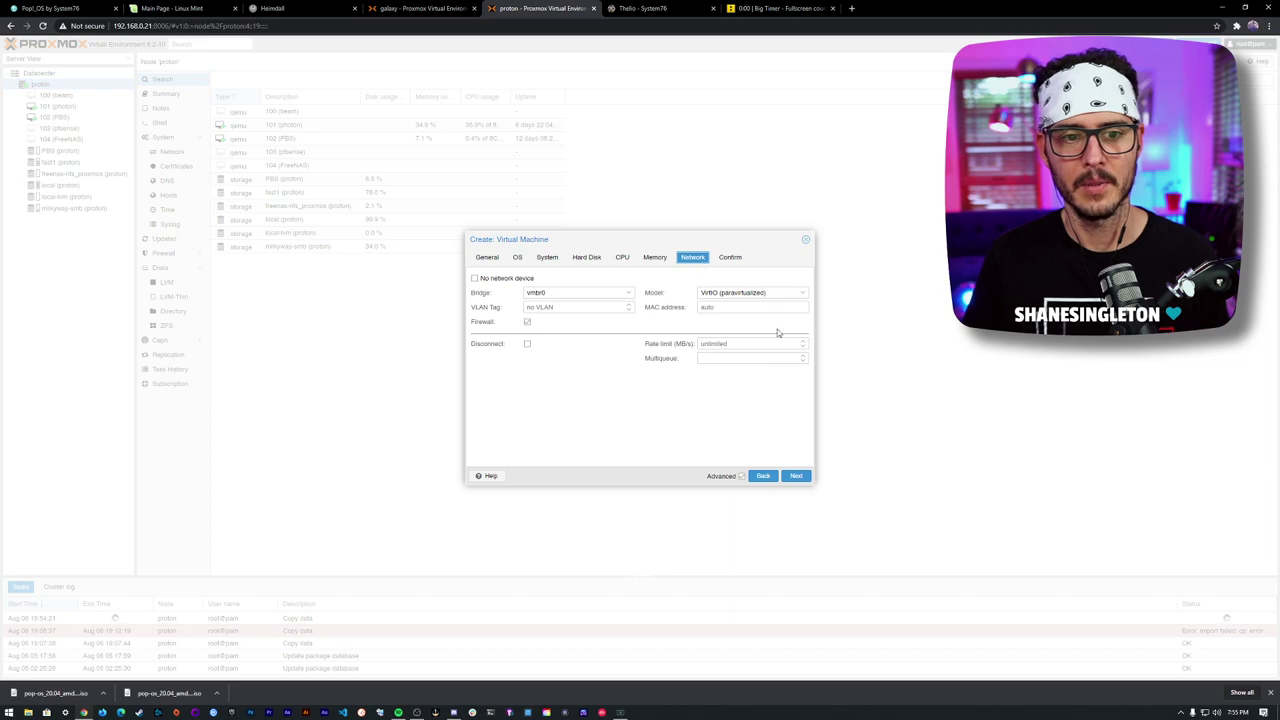
{"action": "left_click", "coordinate": [793, 476]}
{"action": "left_click", "coordinate": [795, 476]}
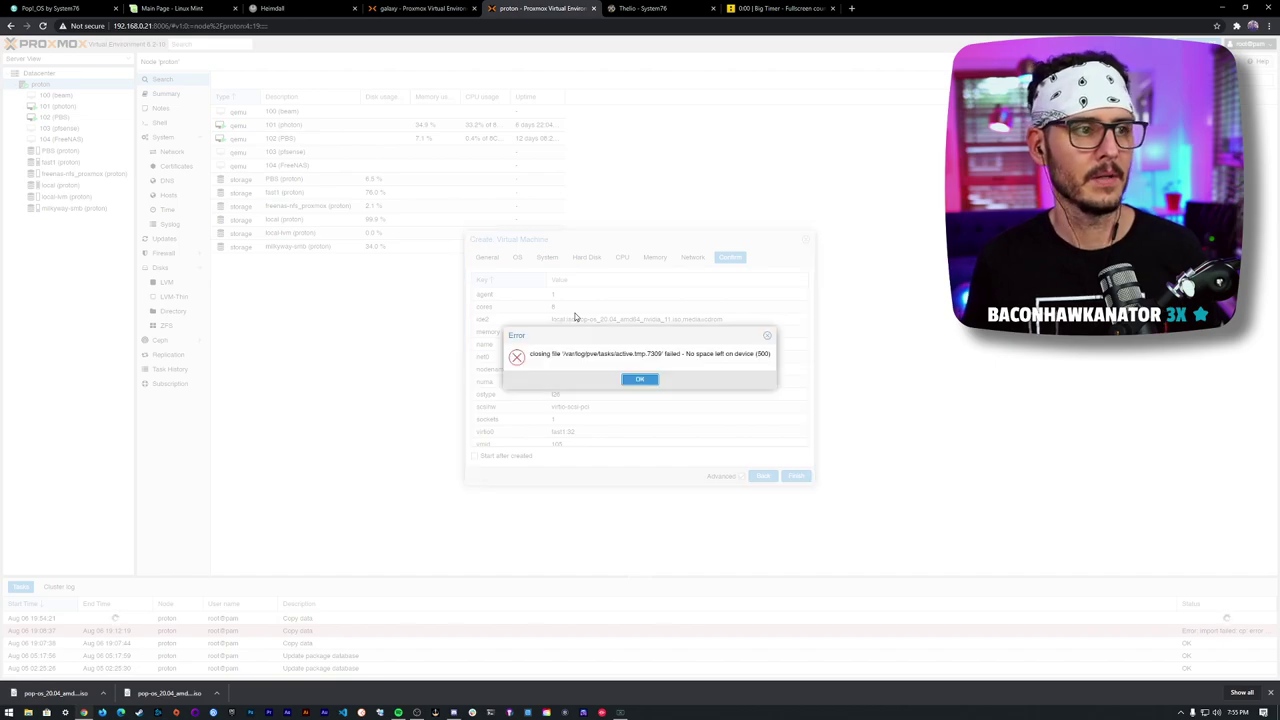
- Dismiss the error and reduce the VM's disk size from 32 to 15 GiB
{"action": "left_click", "coordinate": [638, 380]}
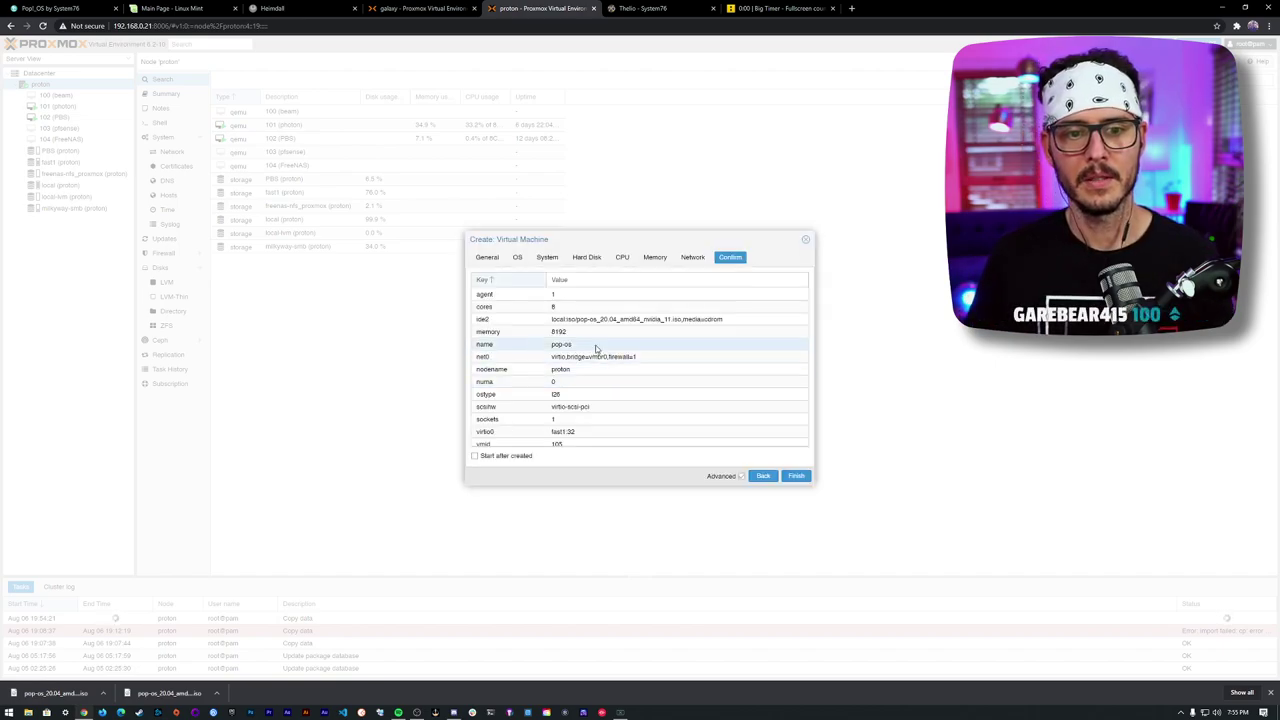
{"action": "left_click", "coordinate": [487, 257]}
{"action": "left_click", "coordinate": [518, 257]}
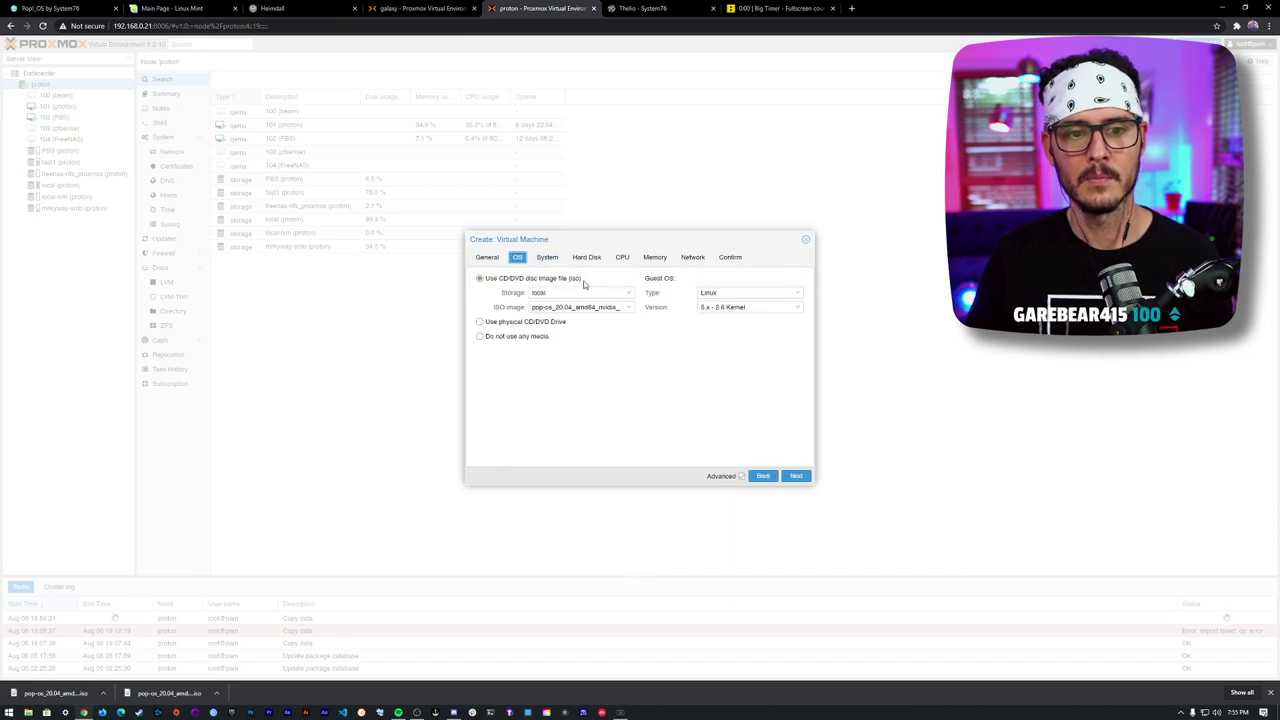
{"action": "left_click", "coordinate": [547, 257]}
{"action": "left_click", "coordinate": [587, 257]}
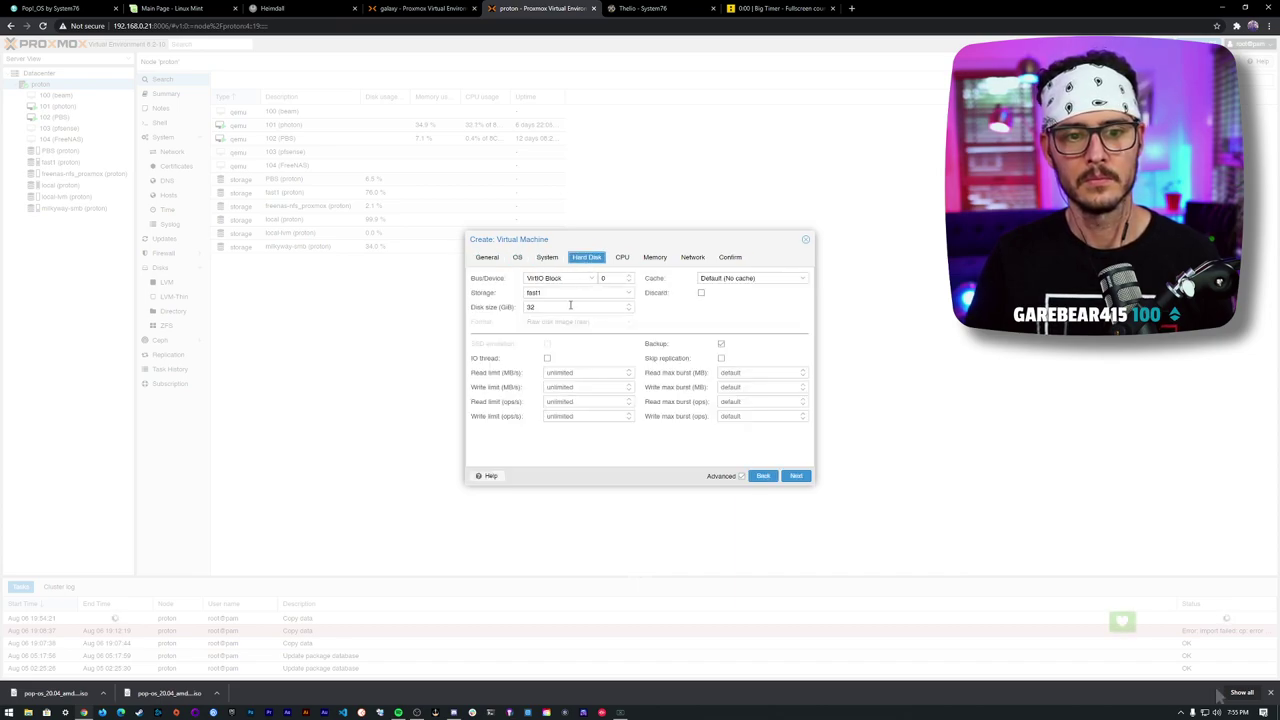
{"action": "left_click_drag", "start_coordinate": [569, 306], "coordinate": [500, 302]}
{"action": "type", "text": "15"}
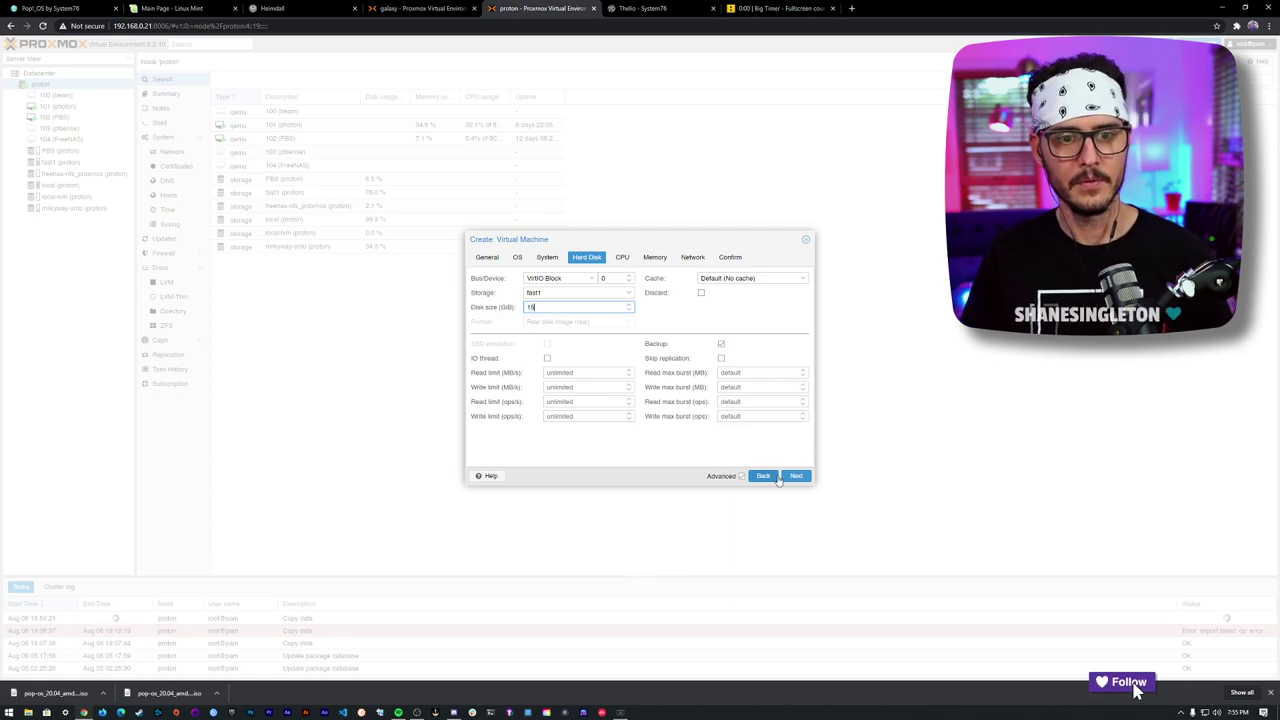
- Retry creation, dismiss the repeated no-space error, close the wizard and open VM 104 (FreeNAS)
{"action": "left_click", "coordinate": [797, 476]}
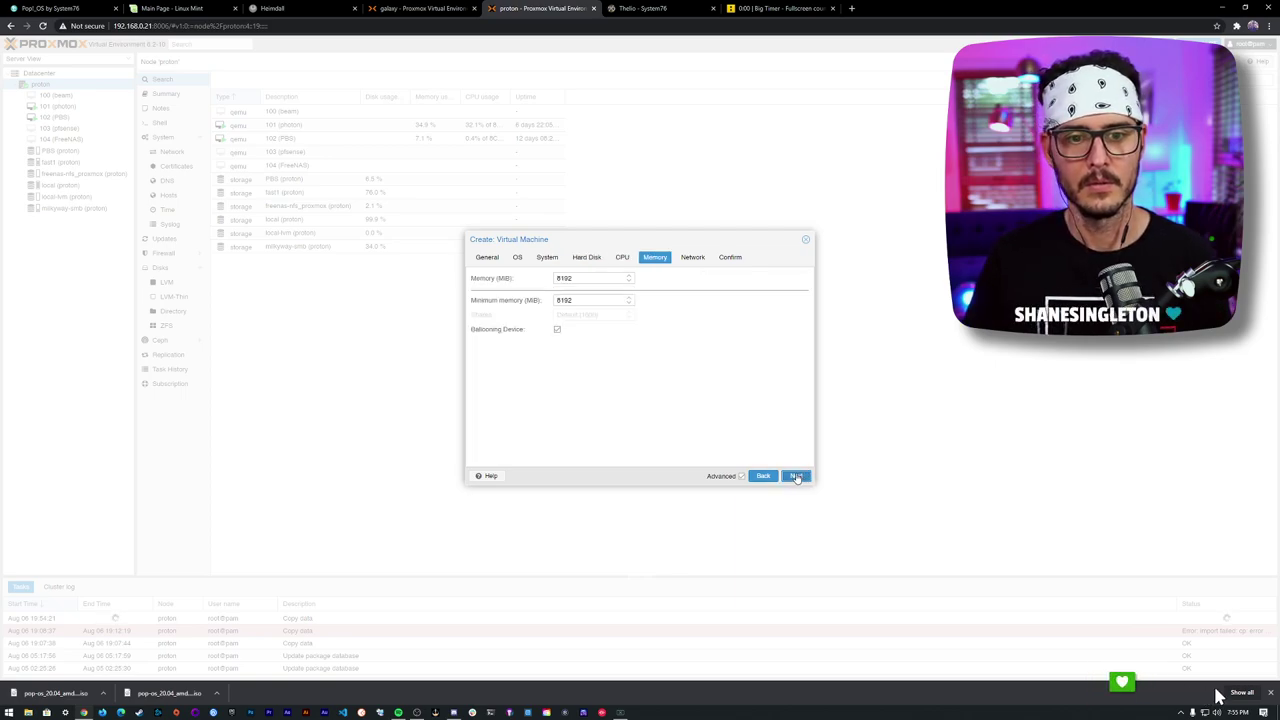
{"action": "left_click", "coordinate": [797, 476]}
{"action": "left_click", "coordinate": [797, 476]}
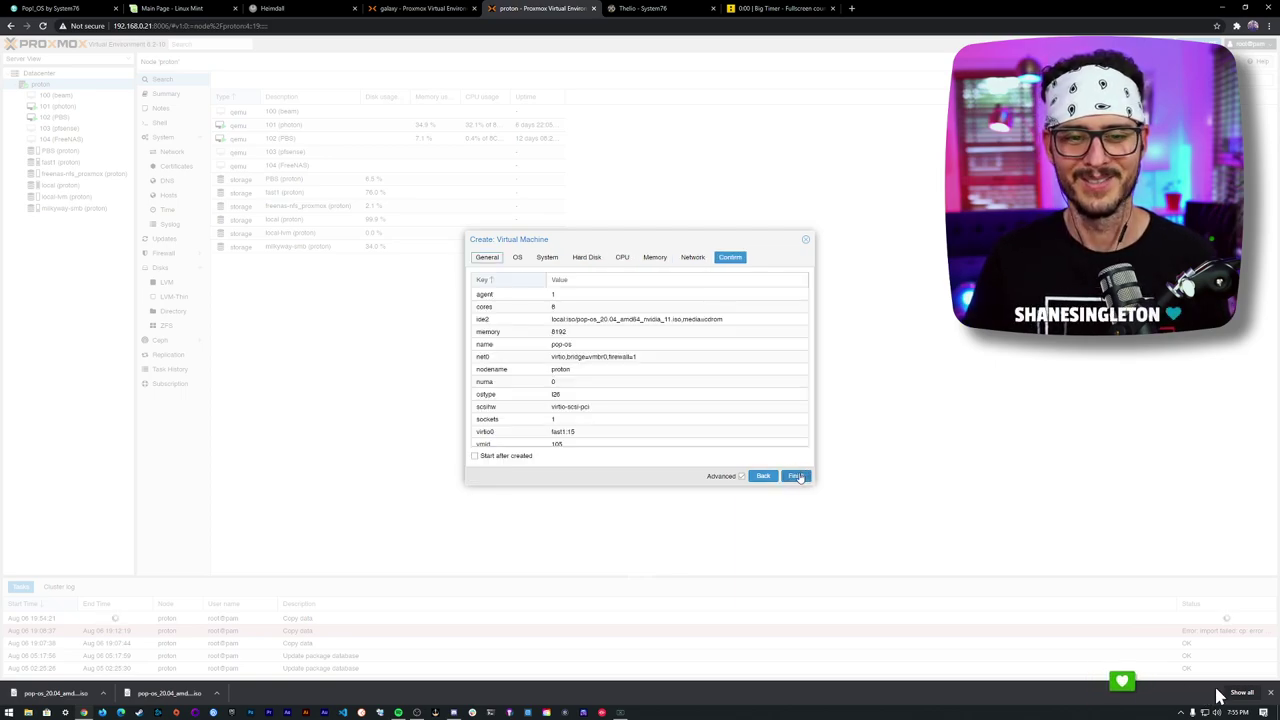
{"action": "left_click", "coordinate": [796, 476]}
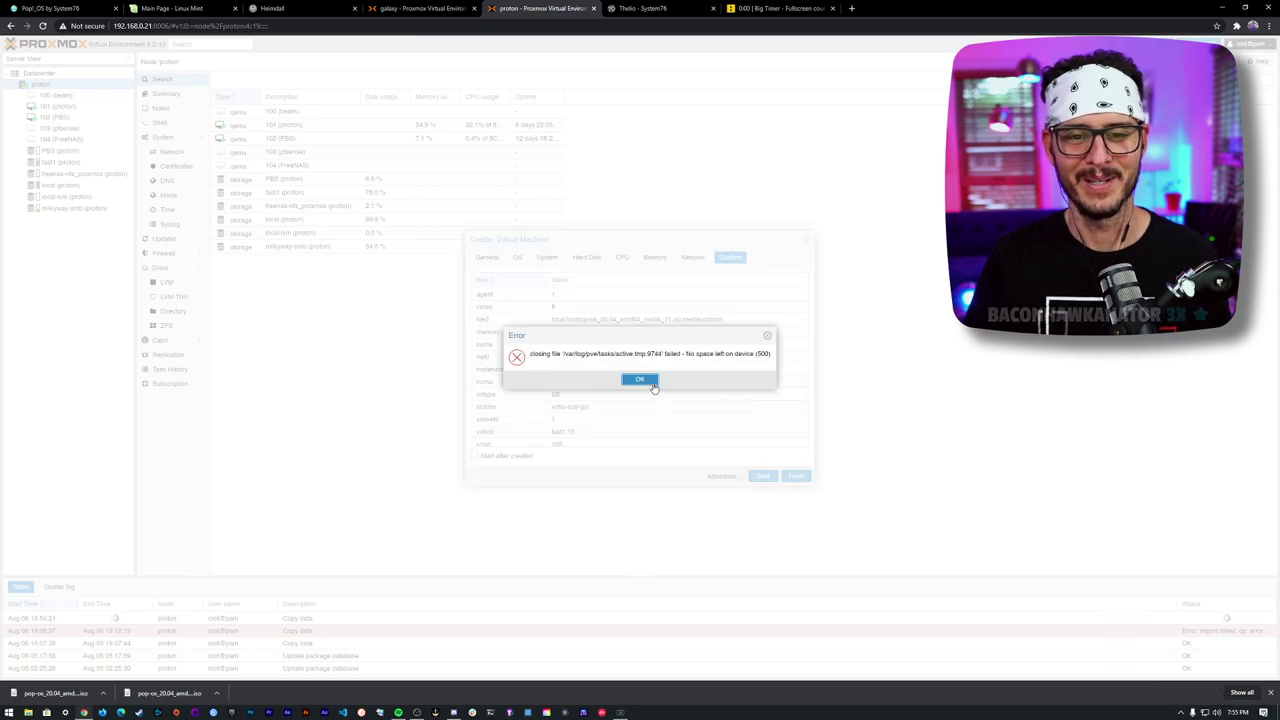
{"action": "left_click", "coordinate": [648, 380]}
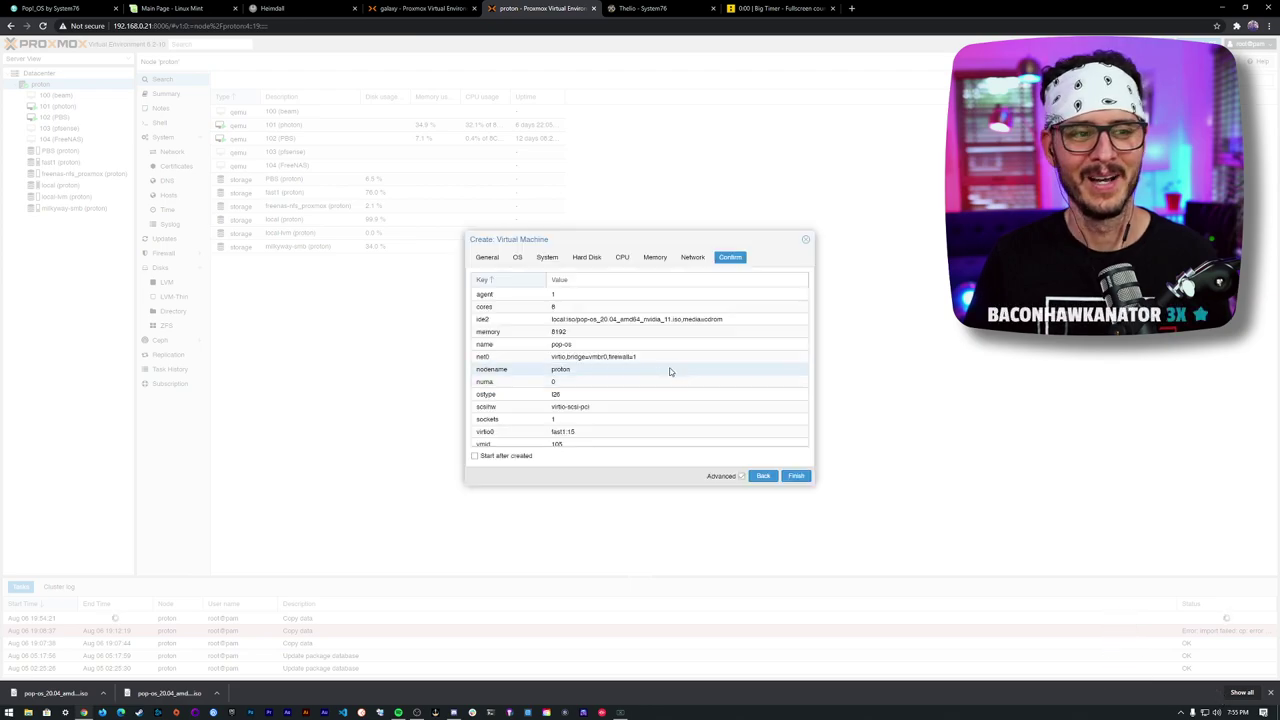
{"action": "left_click", "coordinate": [808, 242]}
{"action": "left_click", "coordinate": [60, 140]}
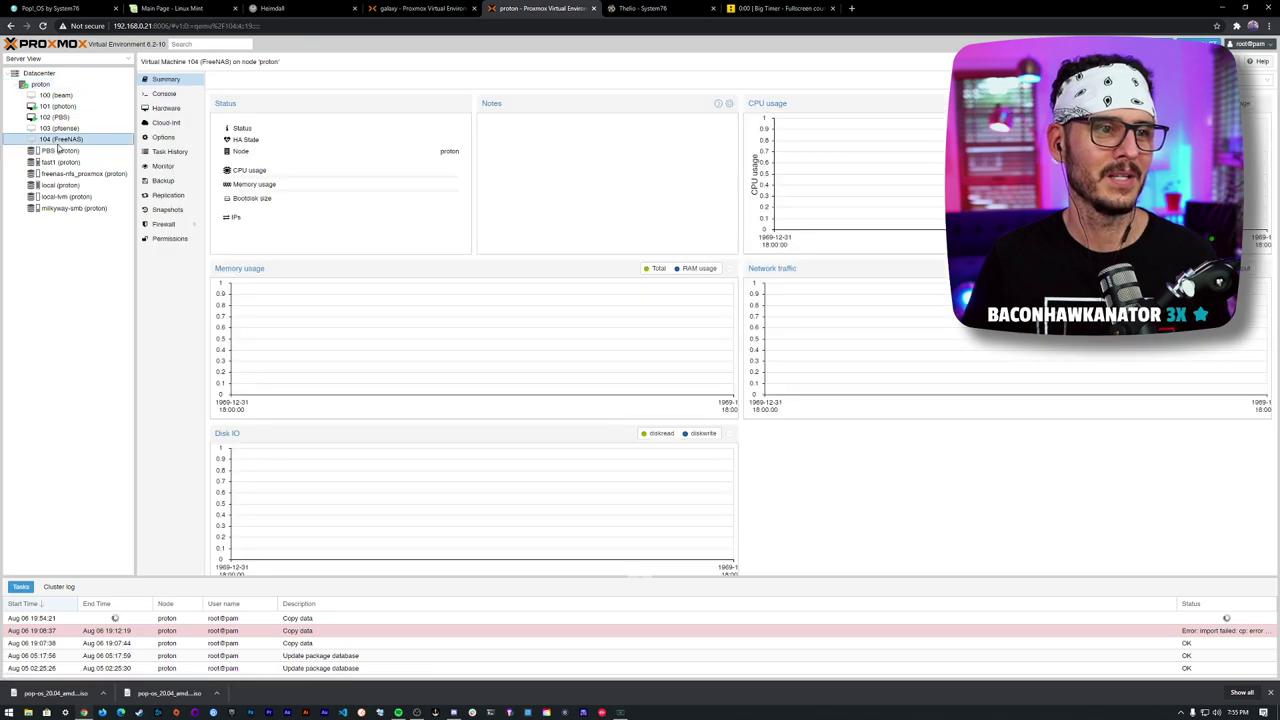
- Open the Destroy action for VM 104 (FreeNAS) from its More menu
{"action": "right_click", "coordinate": [58, 144]}
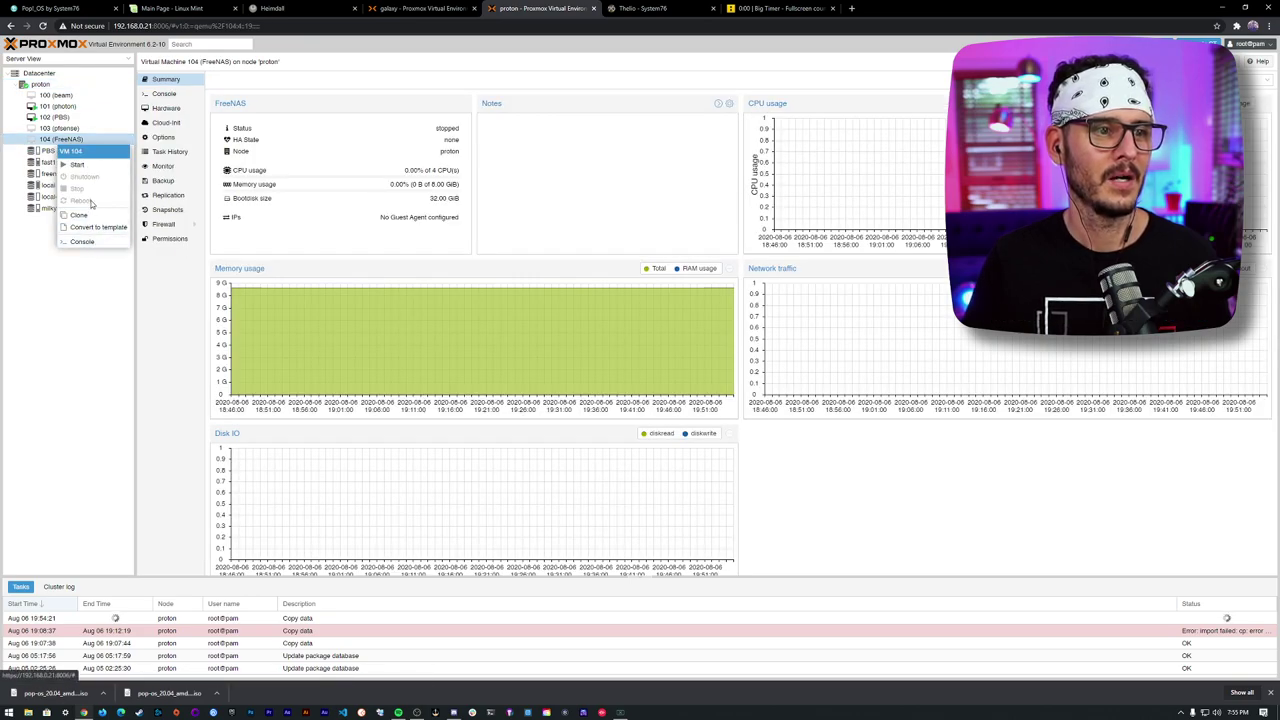
{"action": "left_click", "coordinate": [77, 139]}
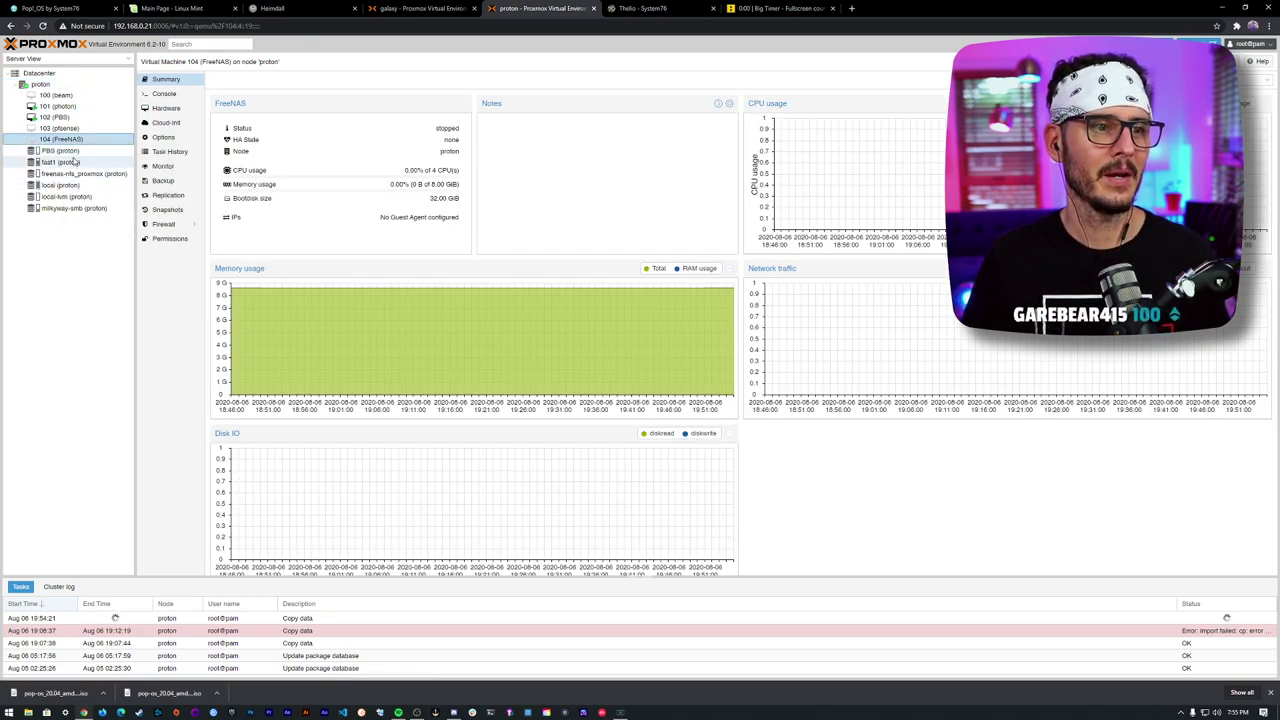
{"action": "right_click", "coordinate": [77, 139]}
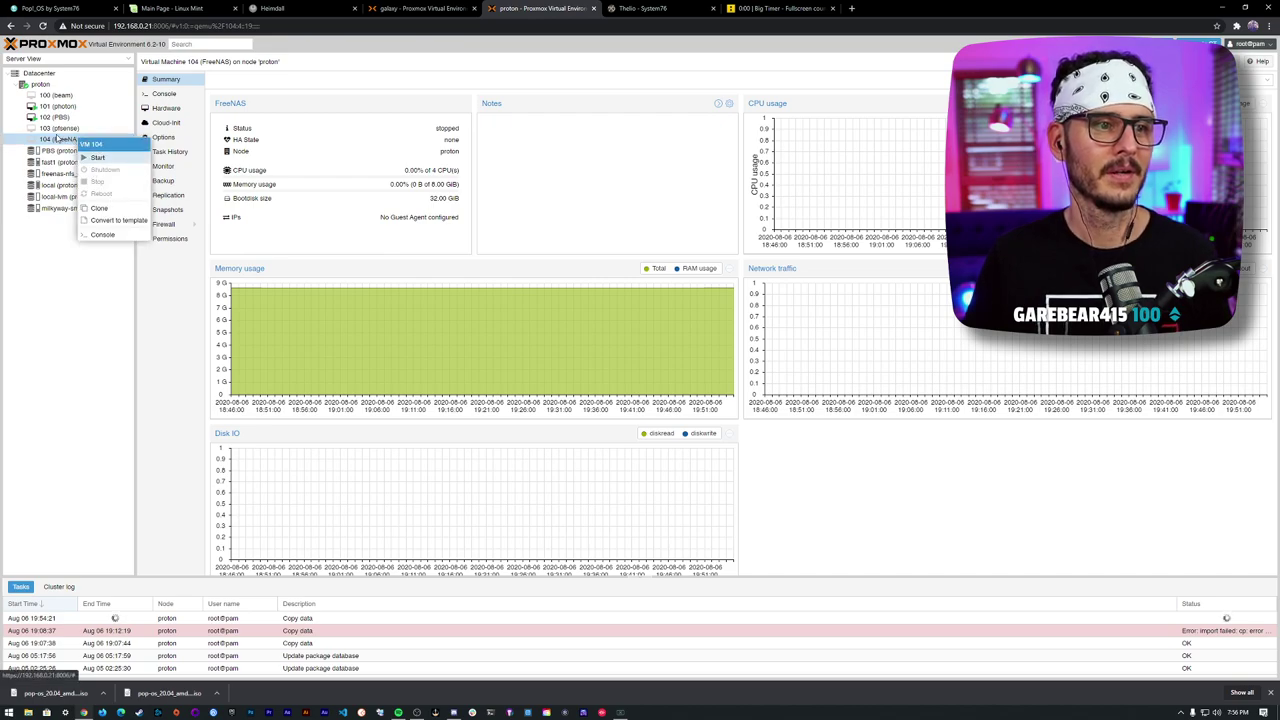
{"action": "left_click", "coordinate": [58, 138]}
{"action": "left_click", "coordinate": [1215, 61]}
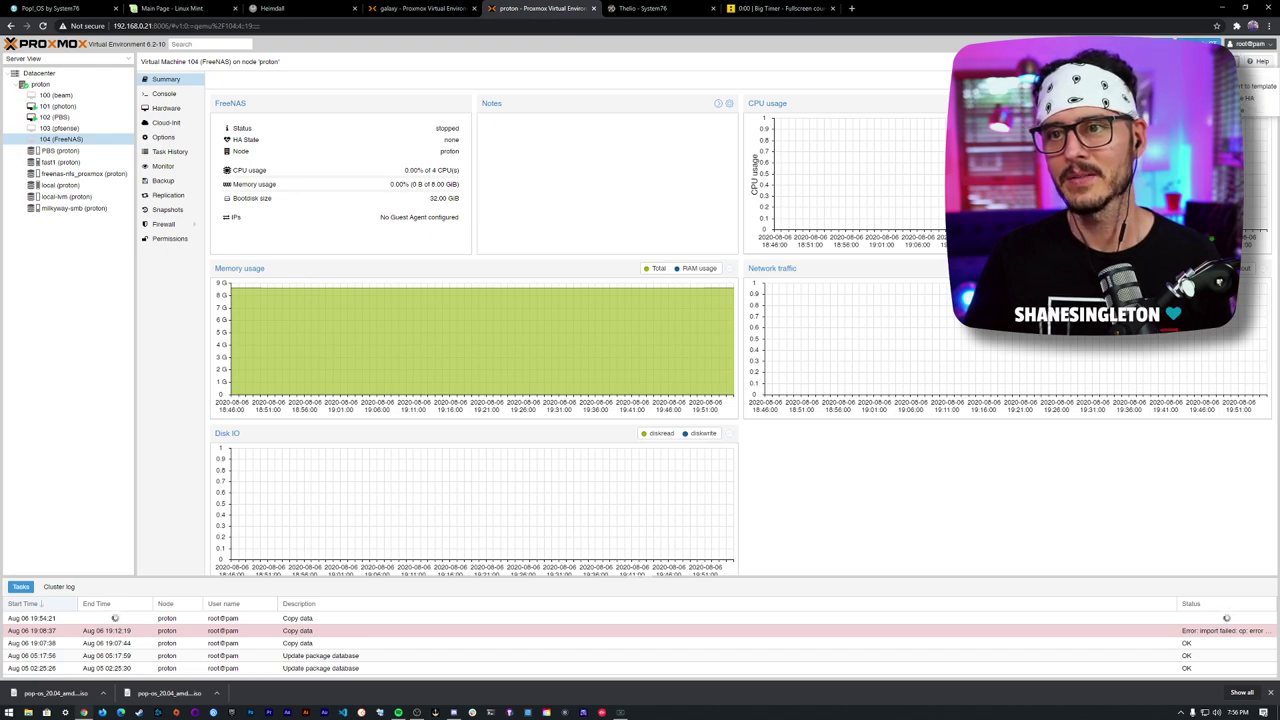
{"action": "key", "text": "Escape"}
{"action": "left_click", "coordinate": [1215, 61]}
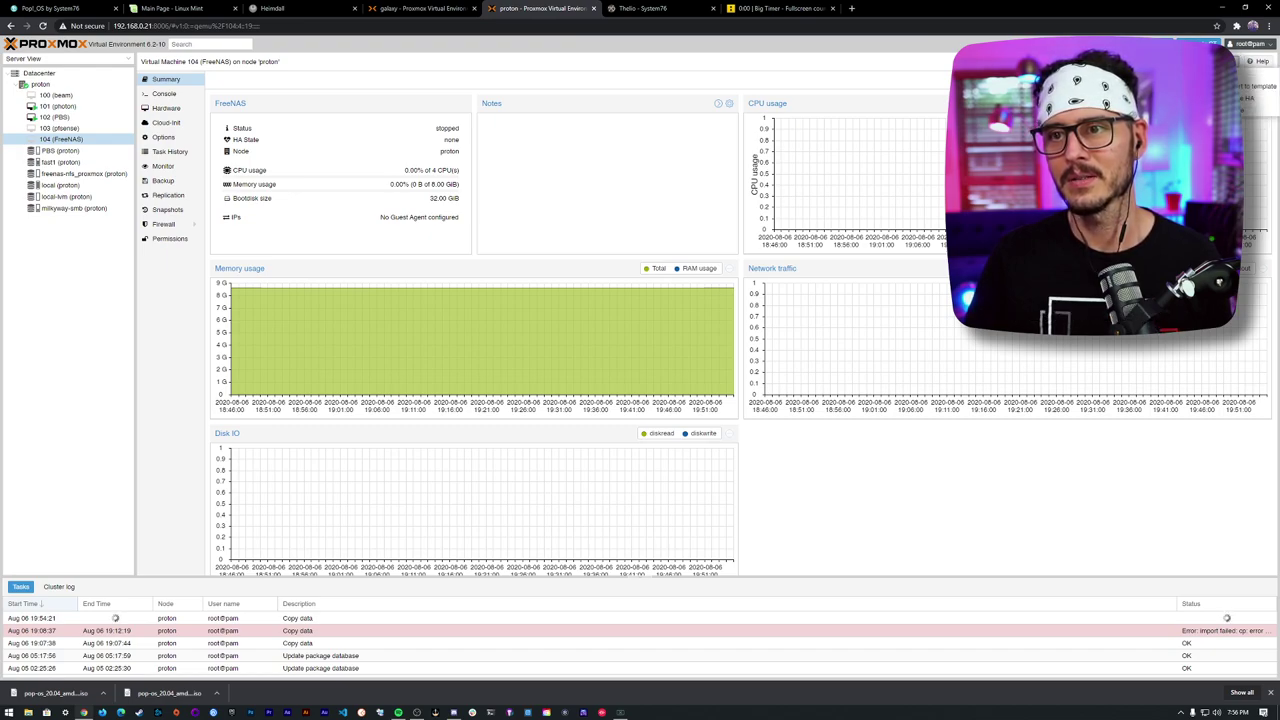
{"action": "left_click", "coordinate": [1255, 110]}
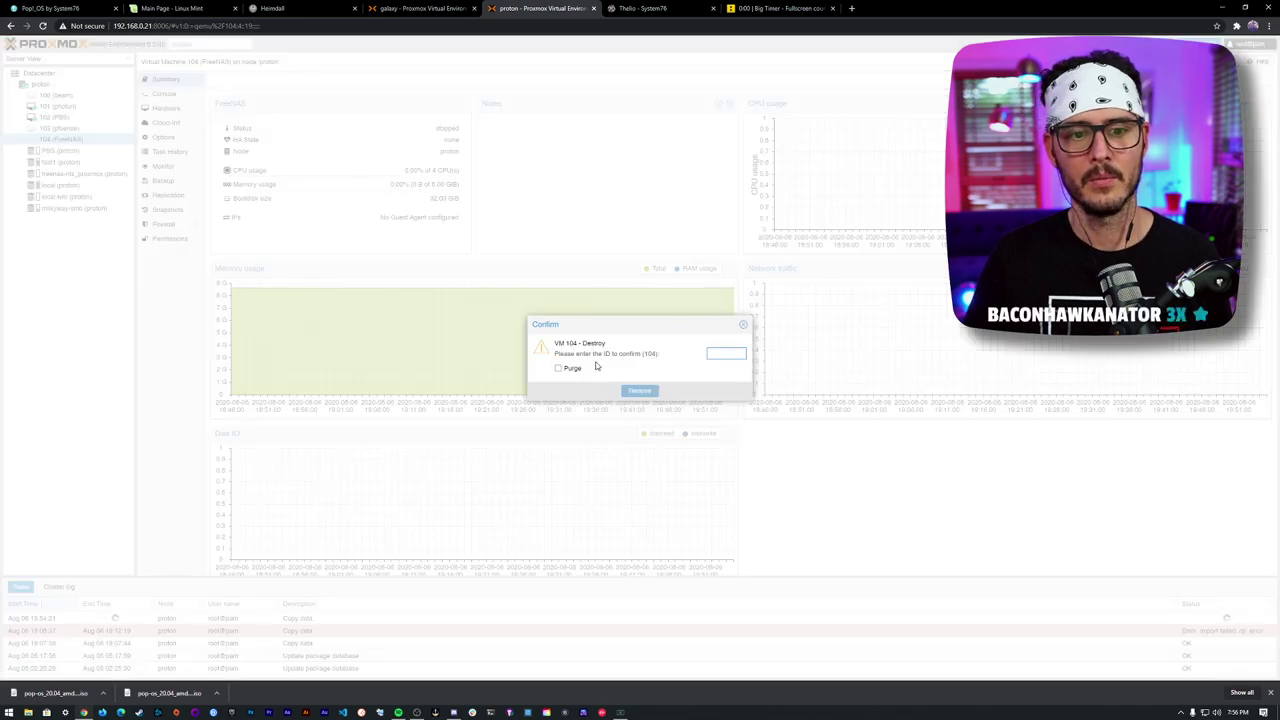
- Confirm destroying VM 104 with purge by entering 104, then dismiss the no-space error
{"action": "left_click", "coordinate": [736, 351]}
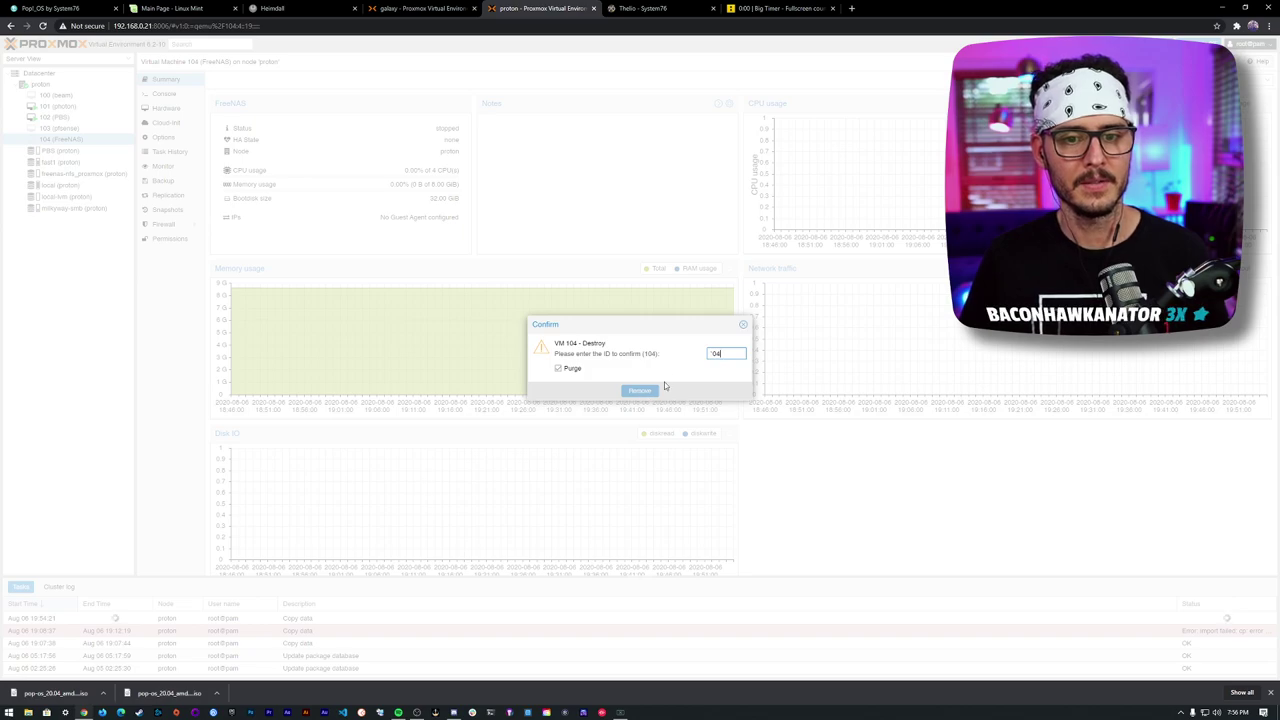
{"action": "type", "text": "104"}
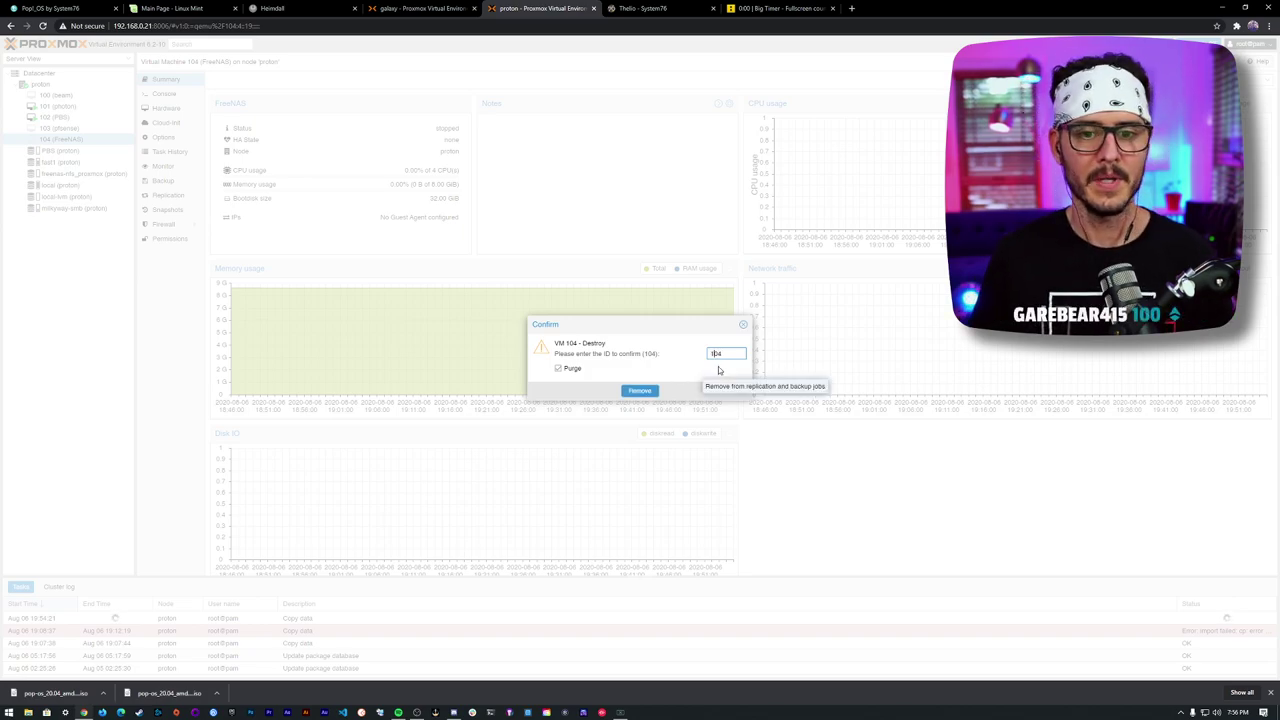
{"action": "left_click", "coordinate": [628, 391]}
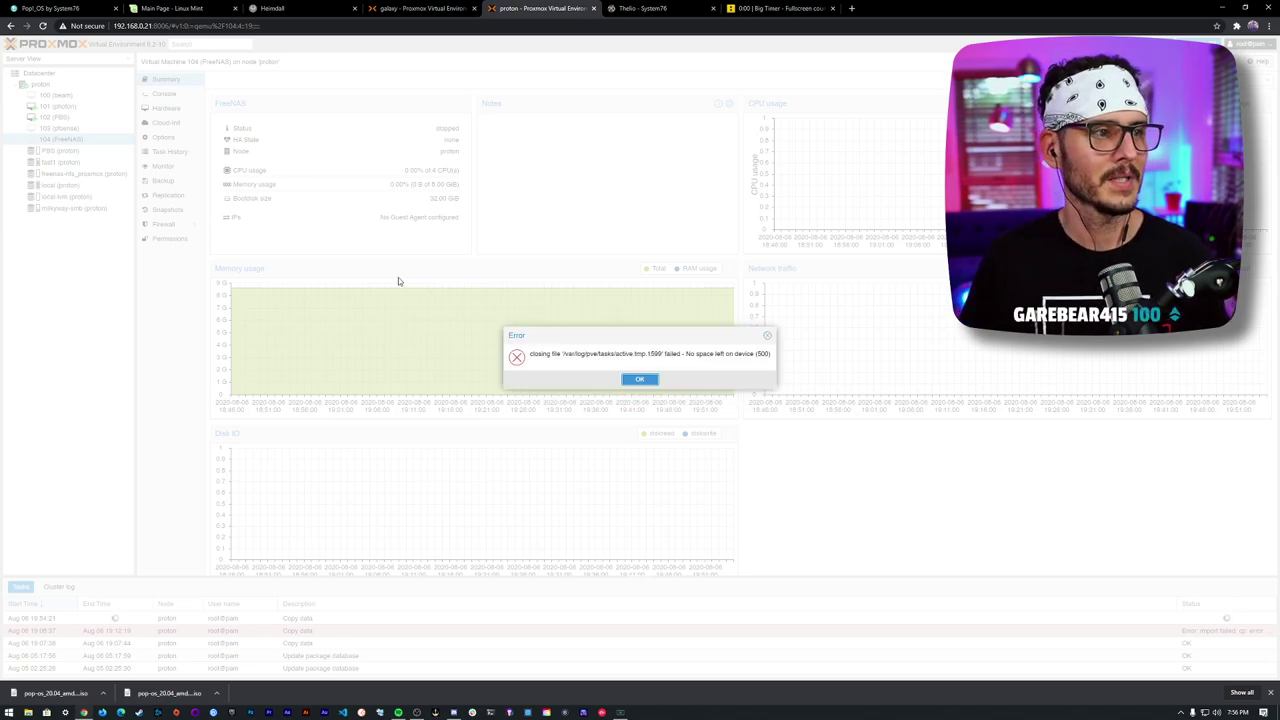
{"action": "left_click", "coordinate": [641, 380]}
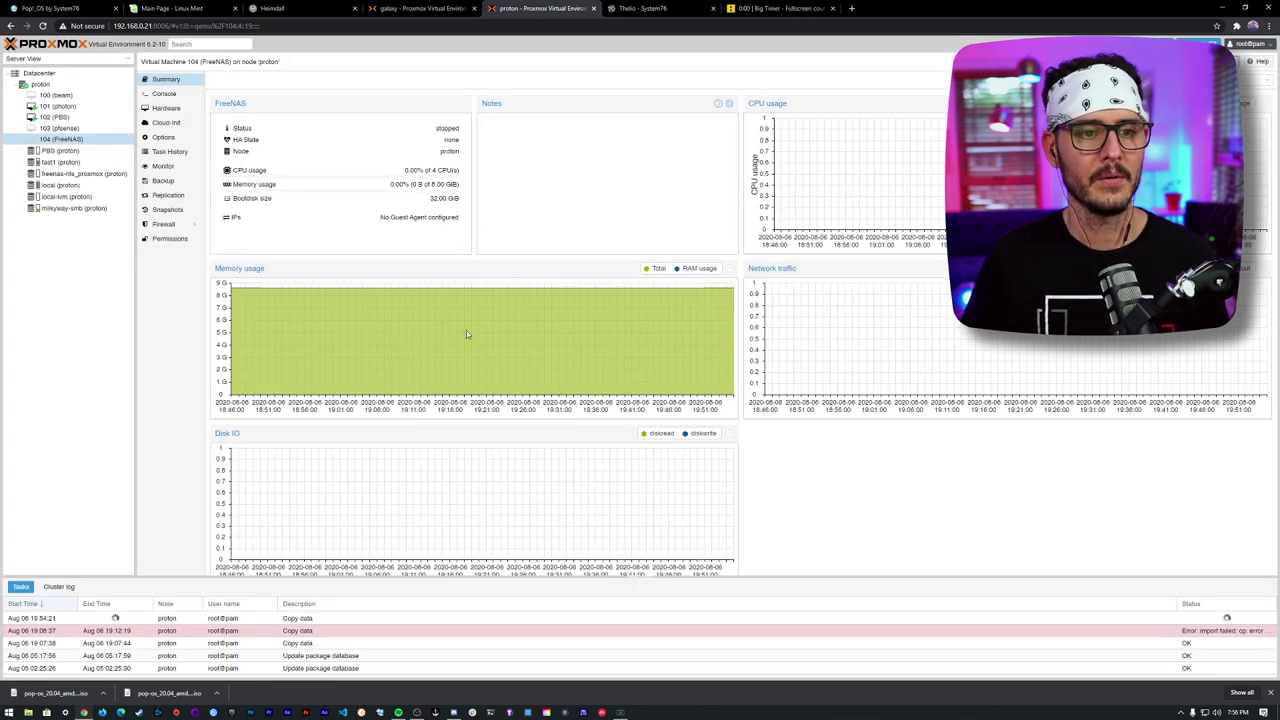
{"action": "right_click", "coordinate": [62, 140]}
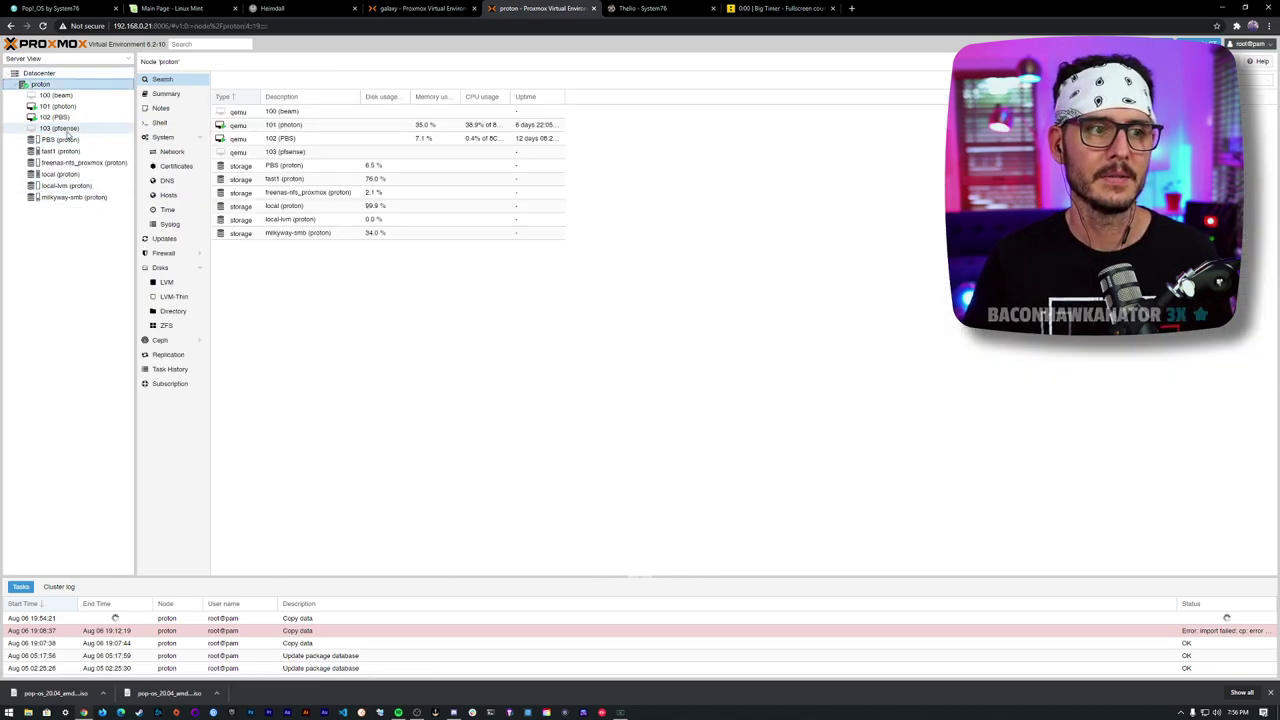
- Start a new VM named pop-os on the proton node
{"action": "left_click", "coordinate": [95, 129]}
{"action": "left_click", "coordinate": [55, 95]}
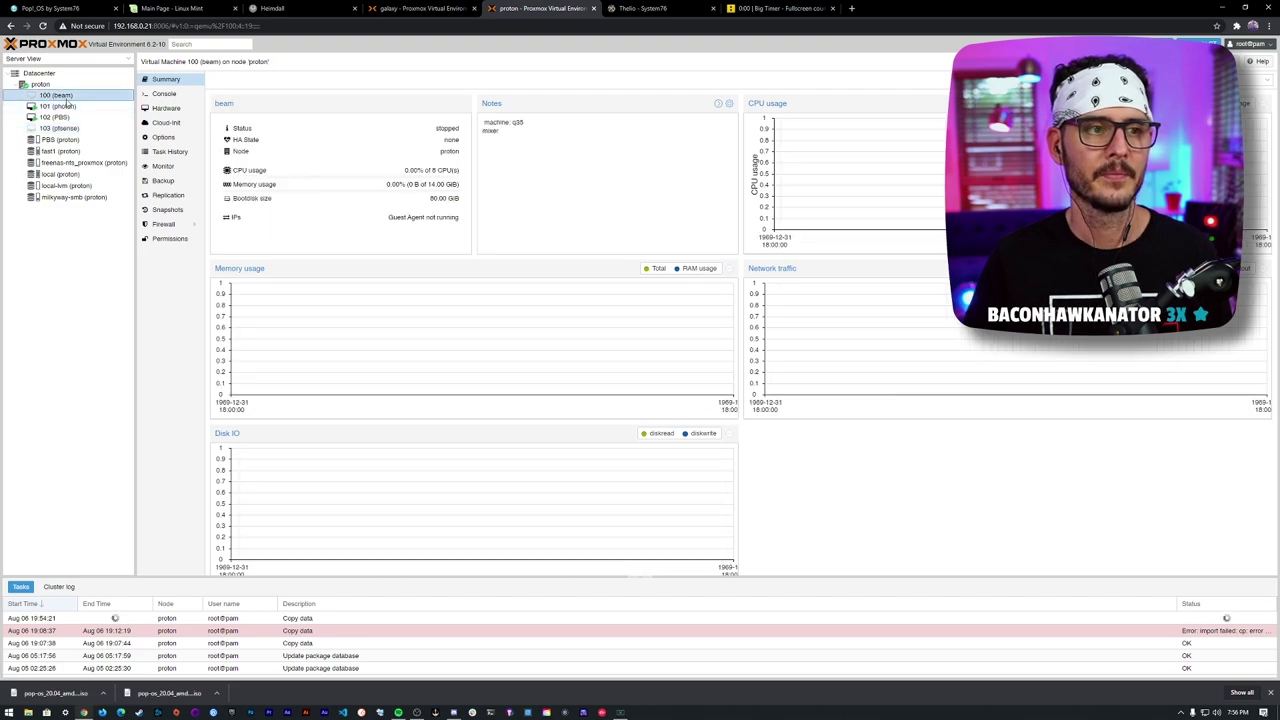
{"action": "left_click", "coordinate": [66, 131]}
{"action": "left_click", "coordinate": [40, 85]}
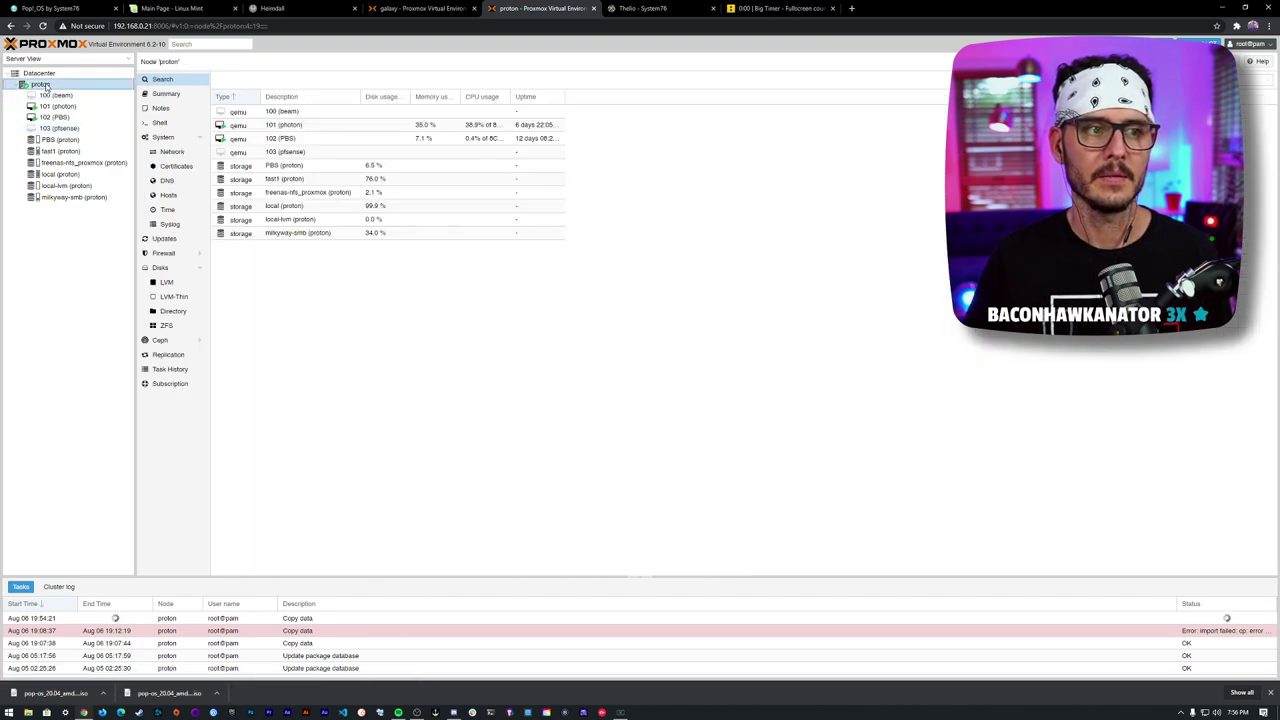
{"action": "right_click", "coordinate": [45, 86]}
{"action": "left_click", "coordinate": [71, 104]}
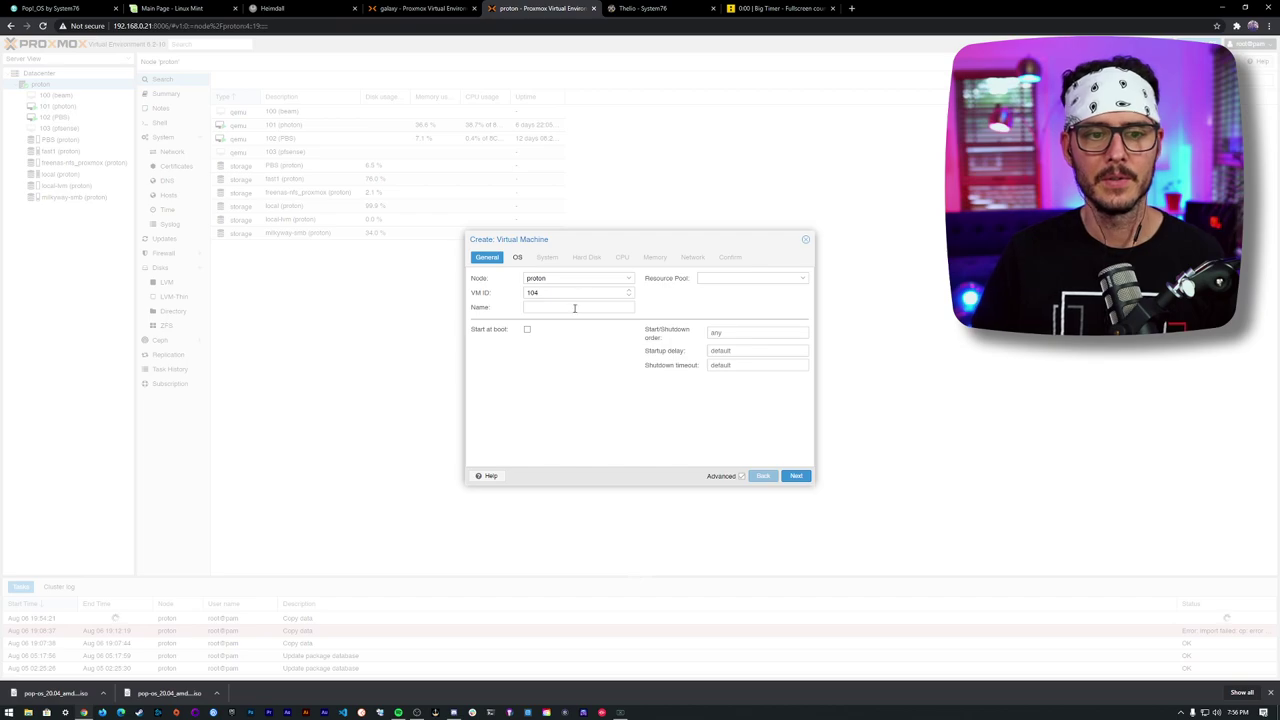
{"action": "left_click", "coordinate": [628, 306]}
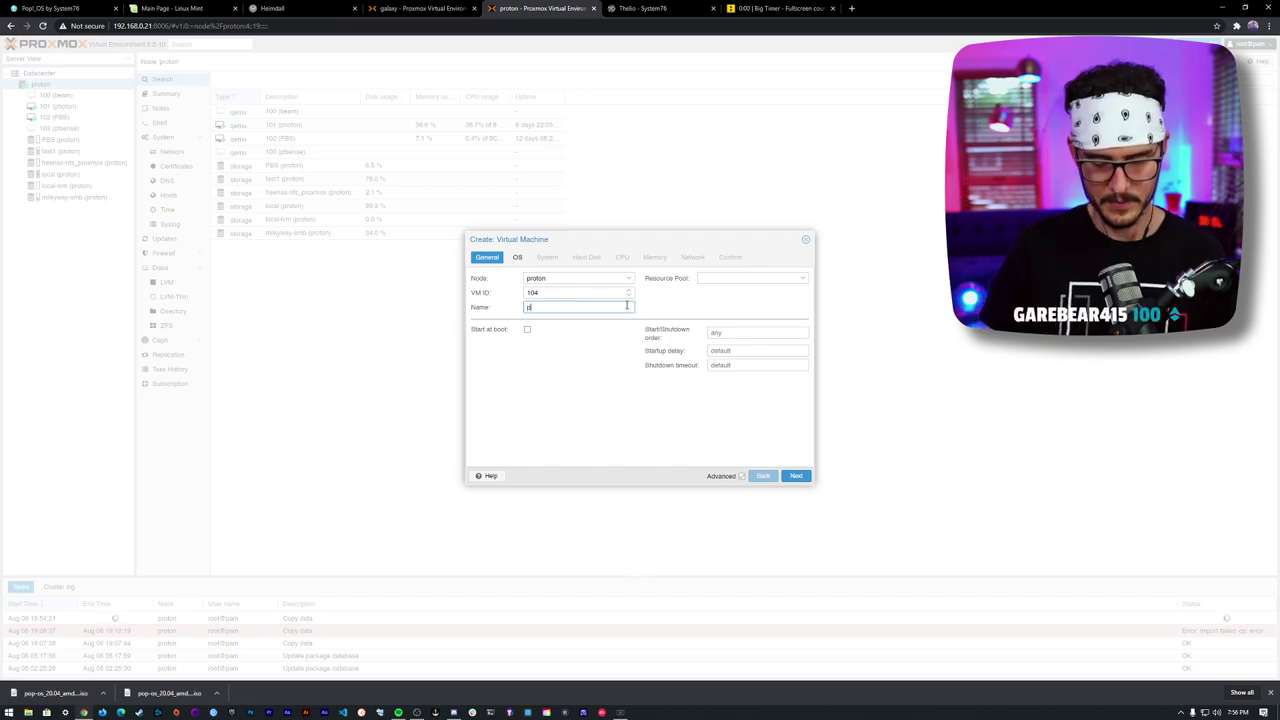
{"action": "type", "text": "pop-os"}
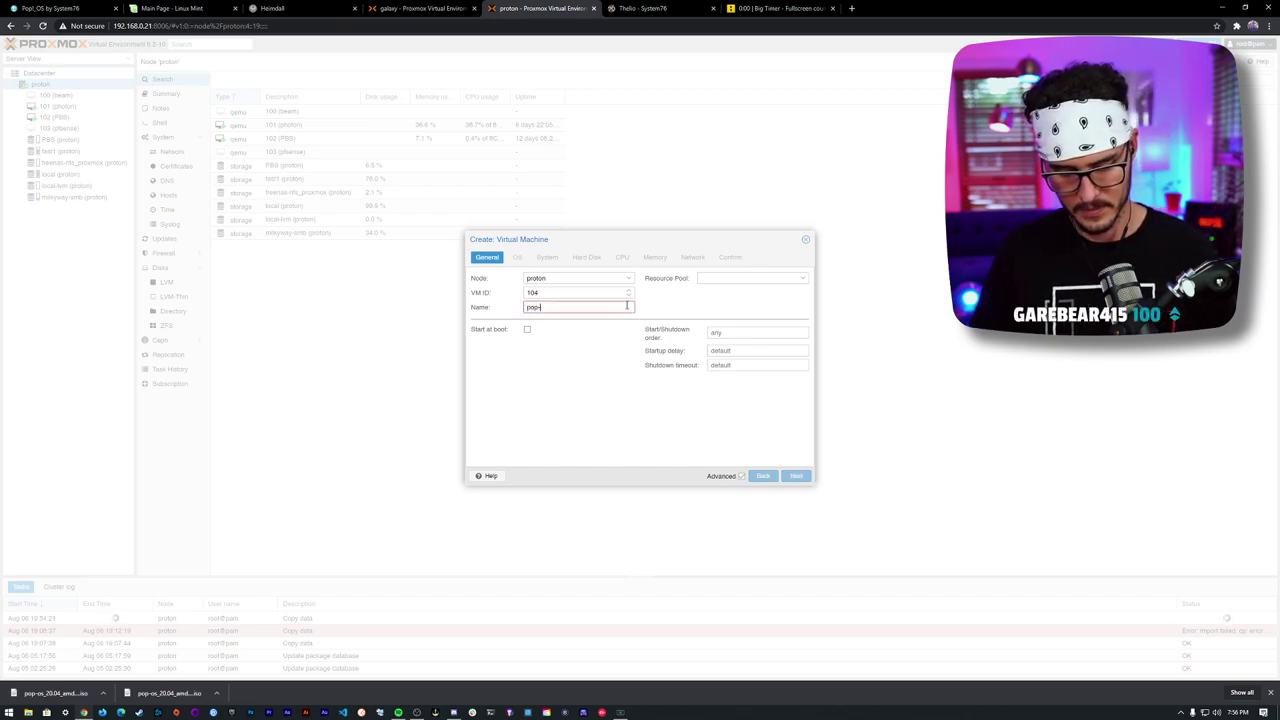
- Choose the pop-os_20.04_amd64_nvidia_11.iso image and set a 20 GB disk
{"action": "left_click", "coordinate": [517, 257]}
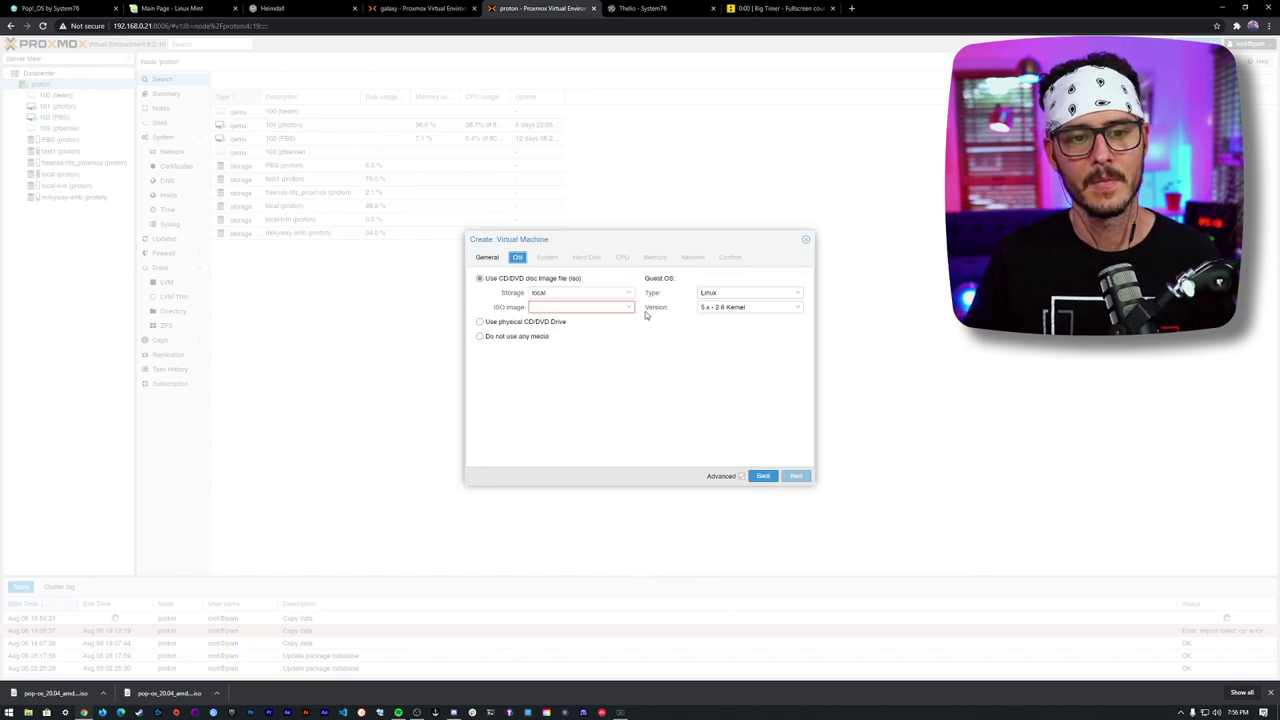
{"action": "left_click", "coordinate": [628, 308]}
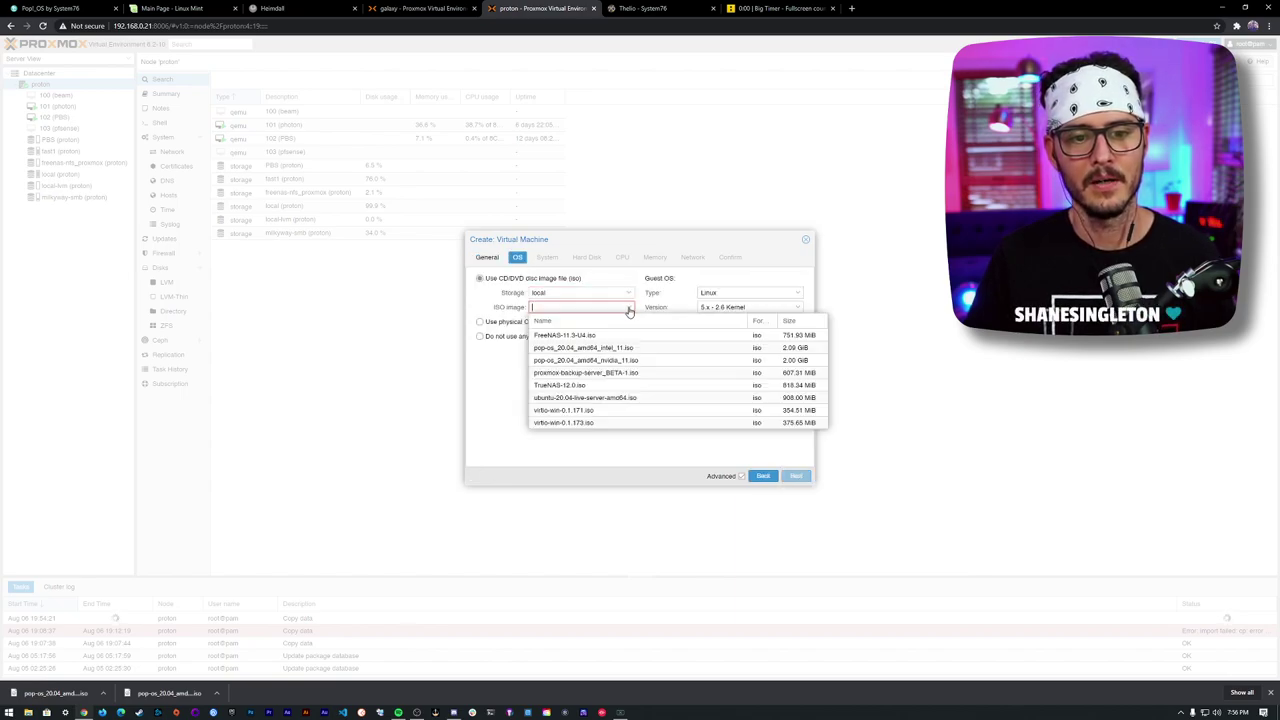
{"action": "left_click", "coordinate": [660, 361]}
{"action": "left_click", "coordinate": [550, 258]}
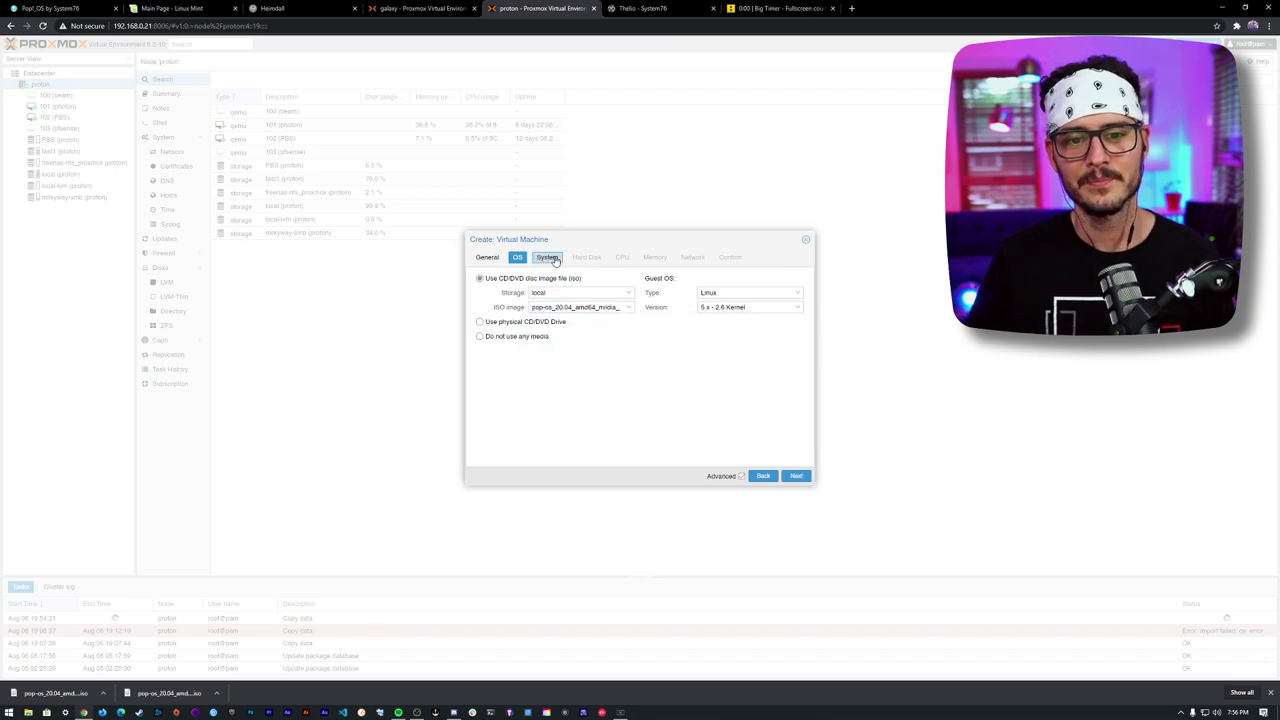
{"action": "left_click", "coordinate": [592, 258]}
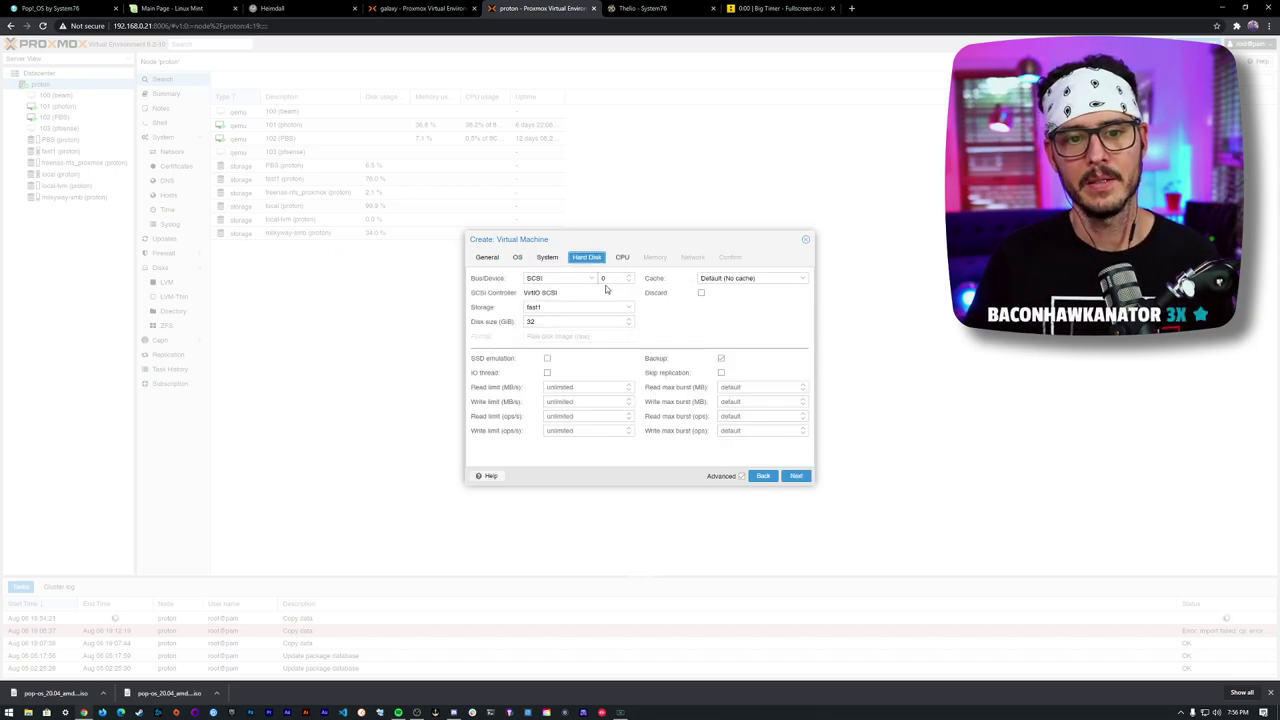
{"action": "double_click", "coordinate": [572, 318]}
{"action": "type", "text": "20"}
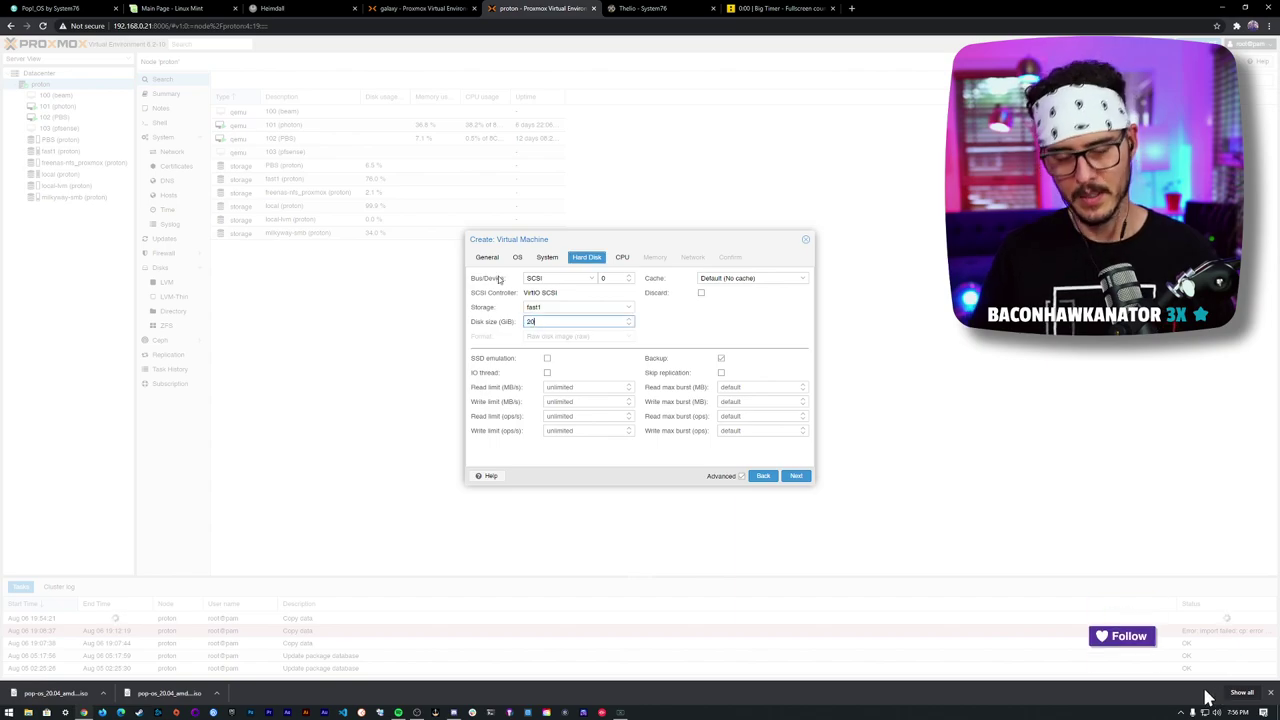
- Give the VM 8 cores and 8192 MB of memory
{"action": "left_click", "coordinate": [622, 257]}
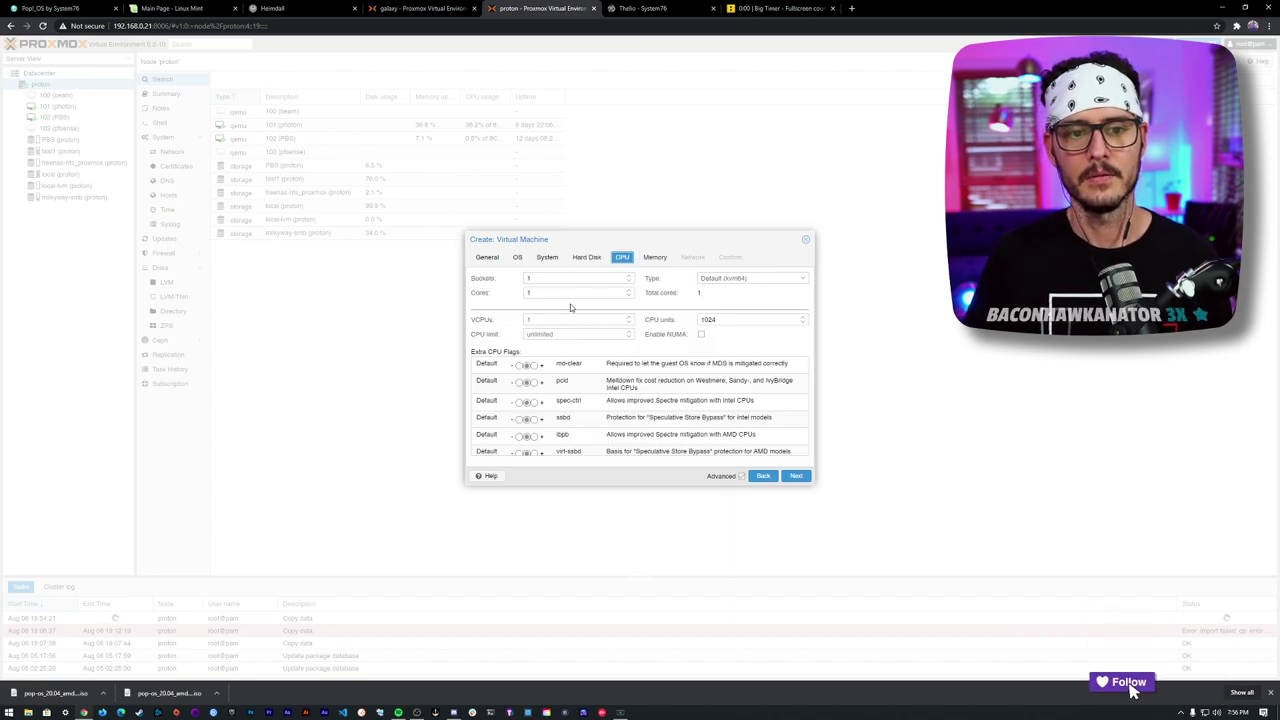
{"action": "double_click", "coordinate": [590, 292]}
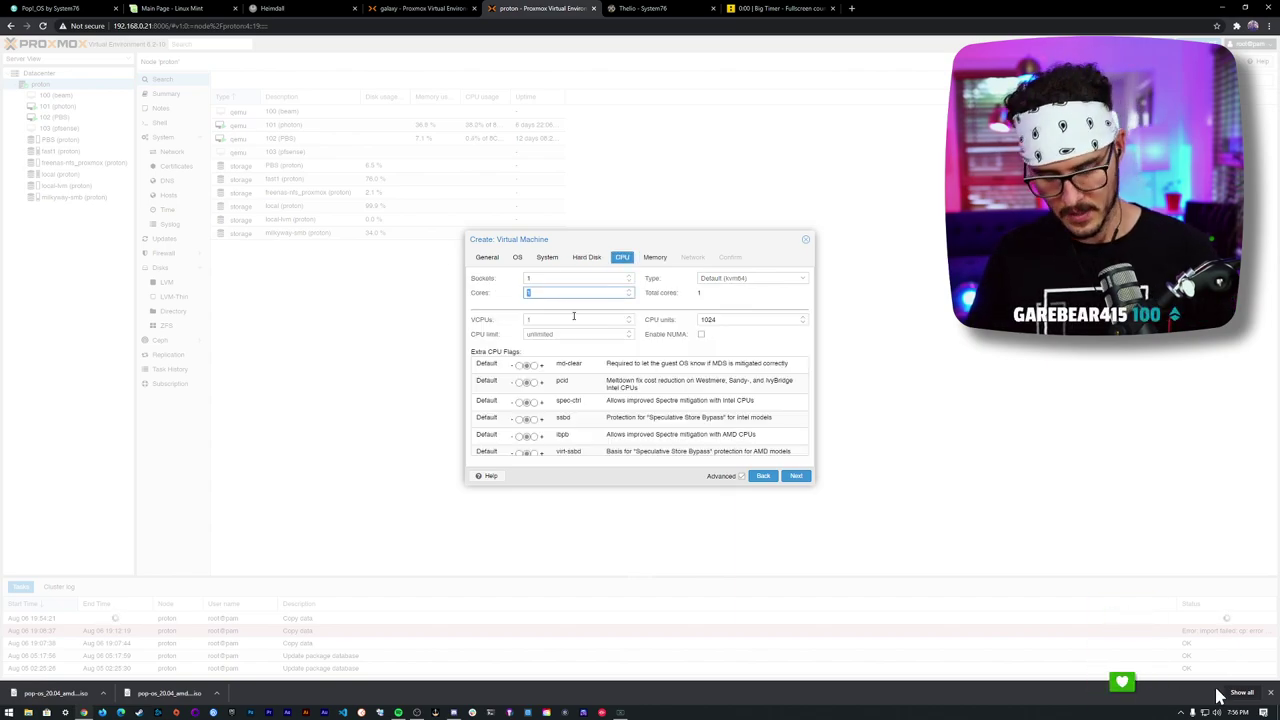
{"action": "type", "text": "8"}
{"action": "left_click", "coordinate": [655, 257]}
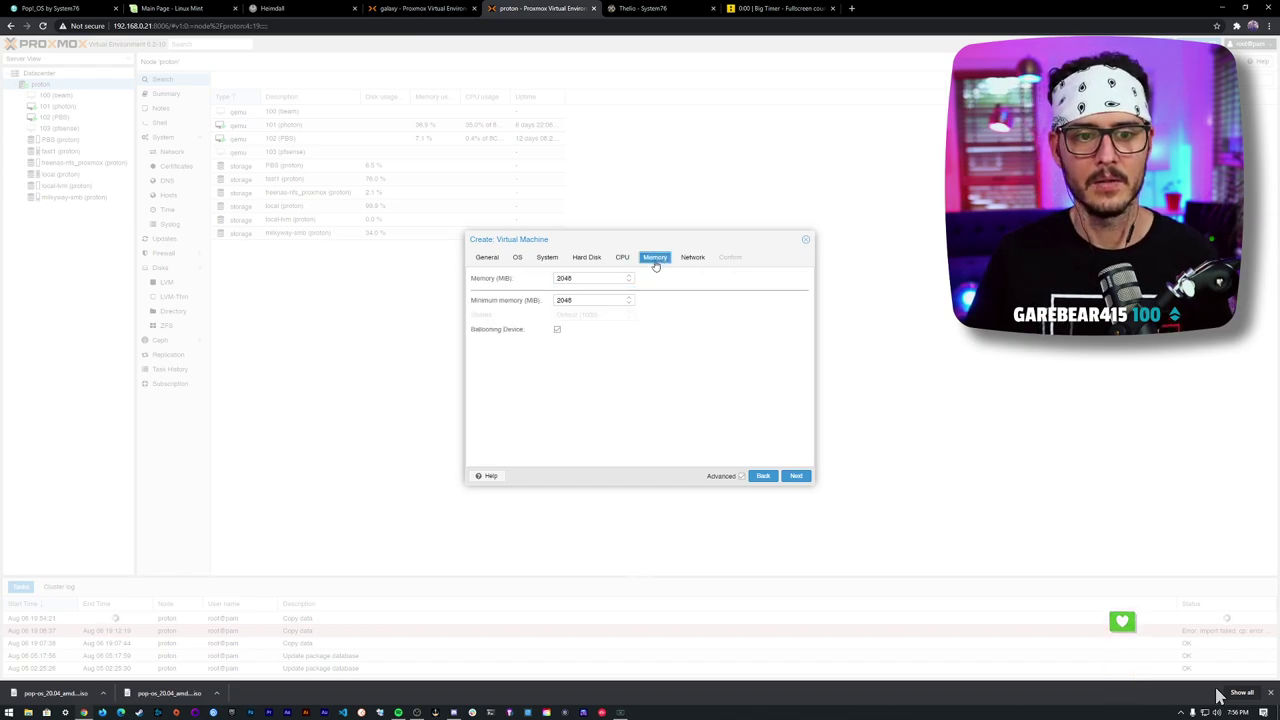
{"action": "double_click", "coordinate": [564, 278]}
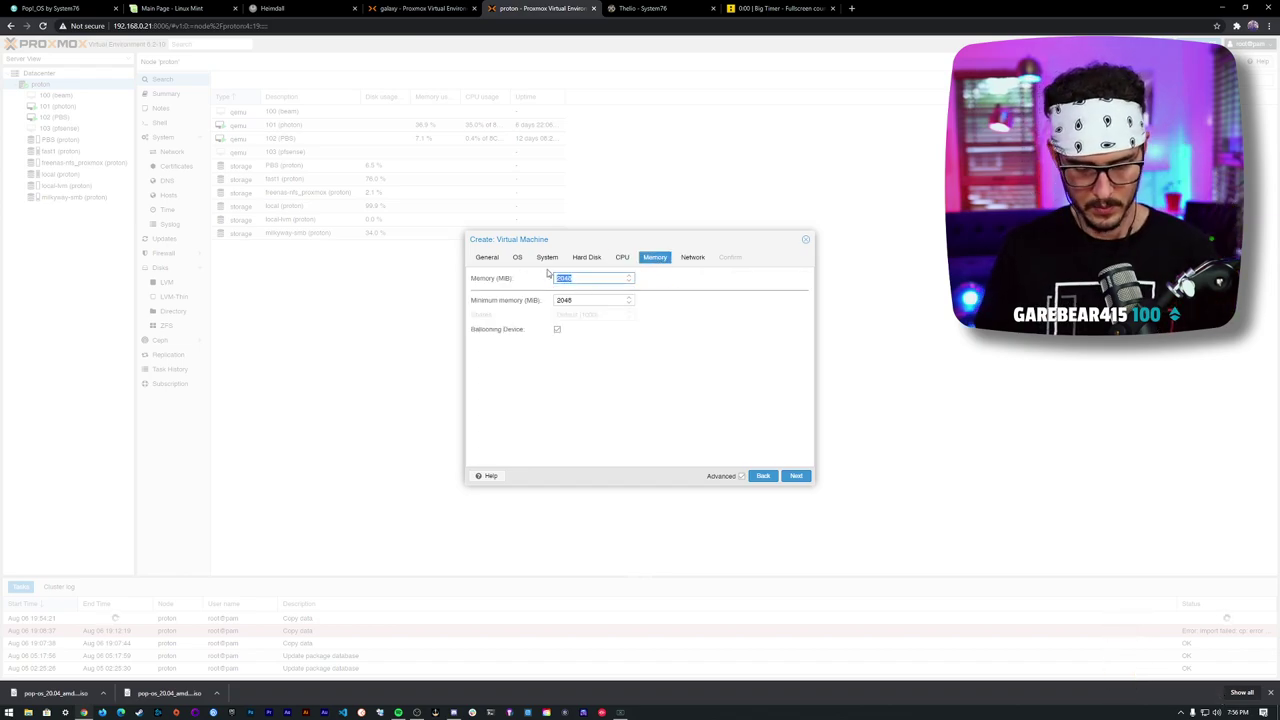
{"action": "type", "text": "8192"}
{"action": "key", "text": "Tab"}
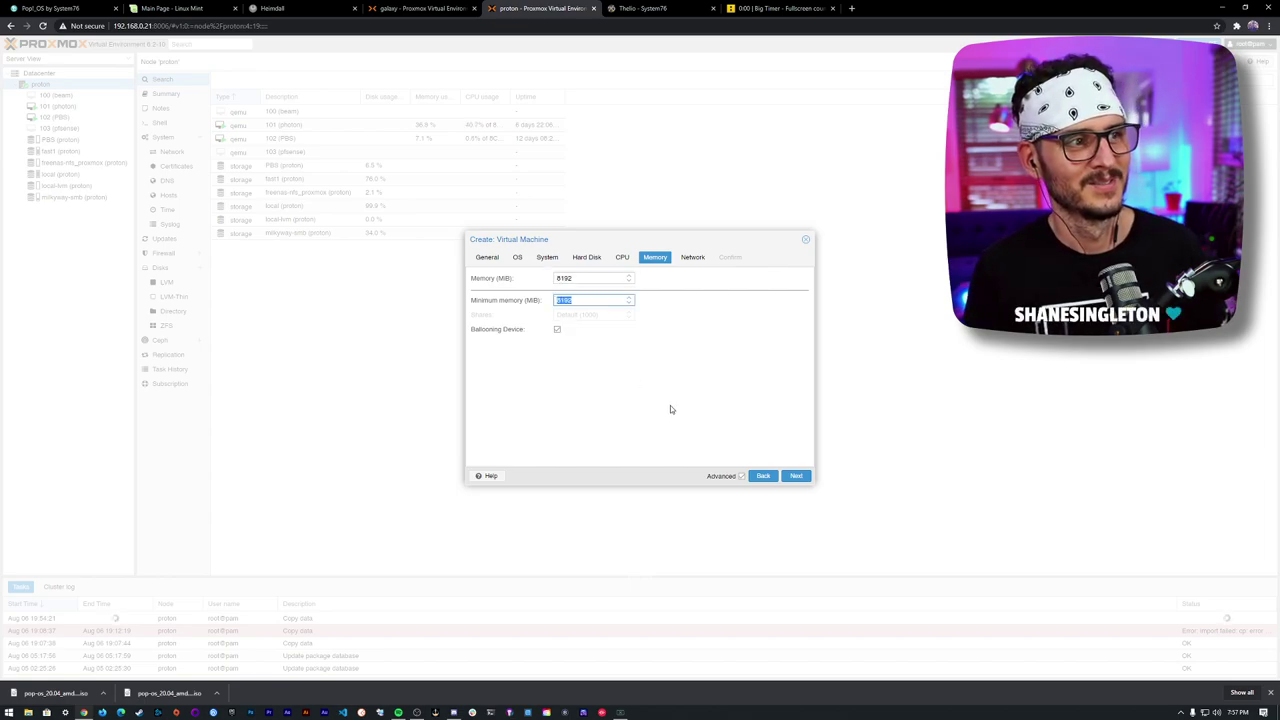
- Finish the wizard, dismiss the no-space error, close it and switch to the galaxy server
{"action": "left_click", "coordinate": [693, 258]}
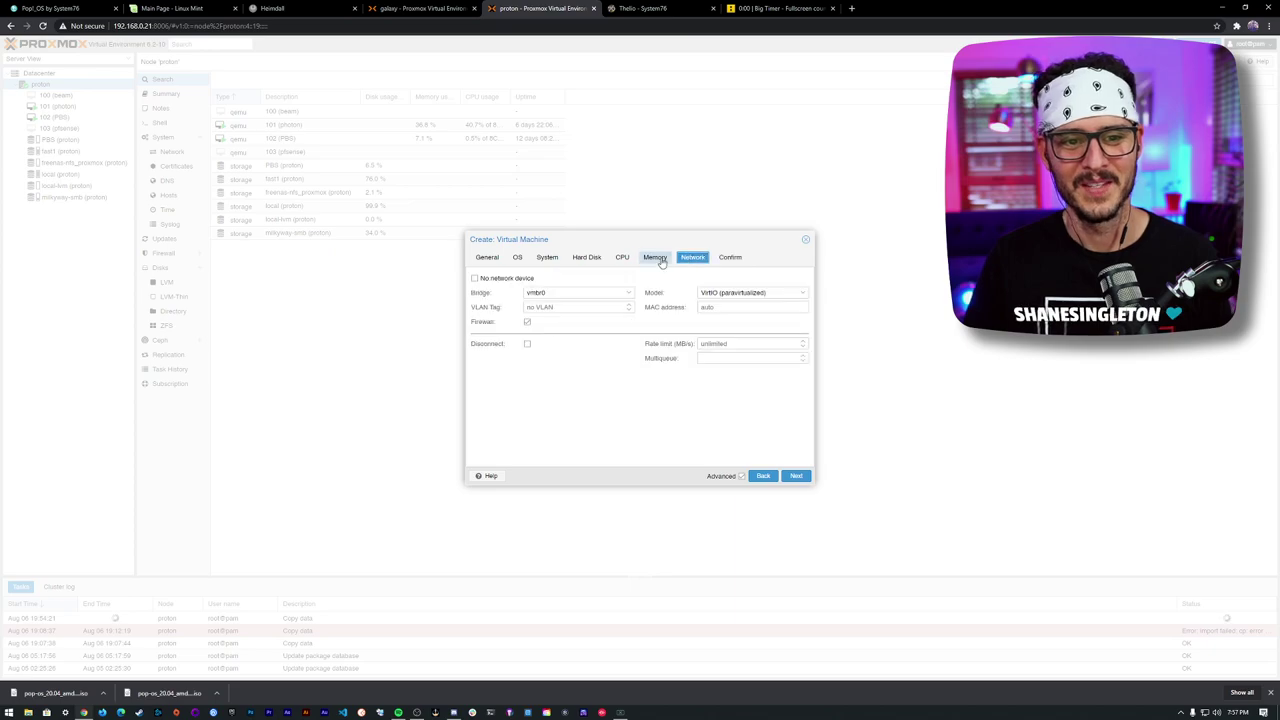
{"action": "left_click", "coordinate": [795, 476]}
{"action": "left_click", "coordinate": [797, 476]}
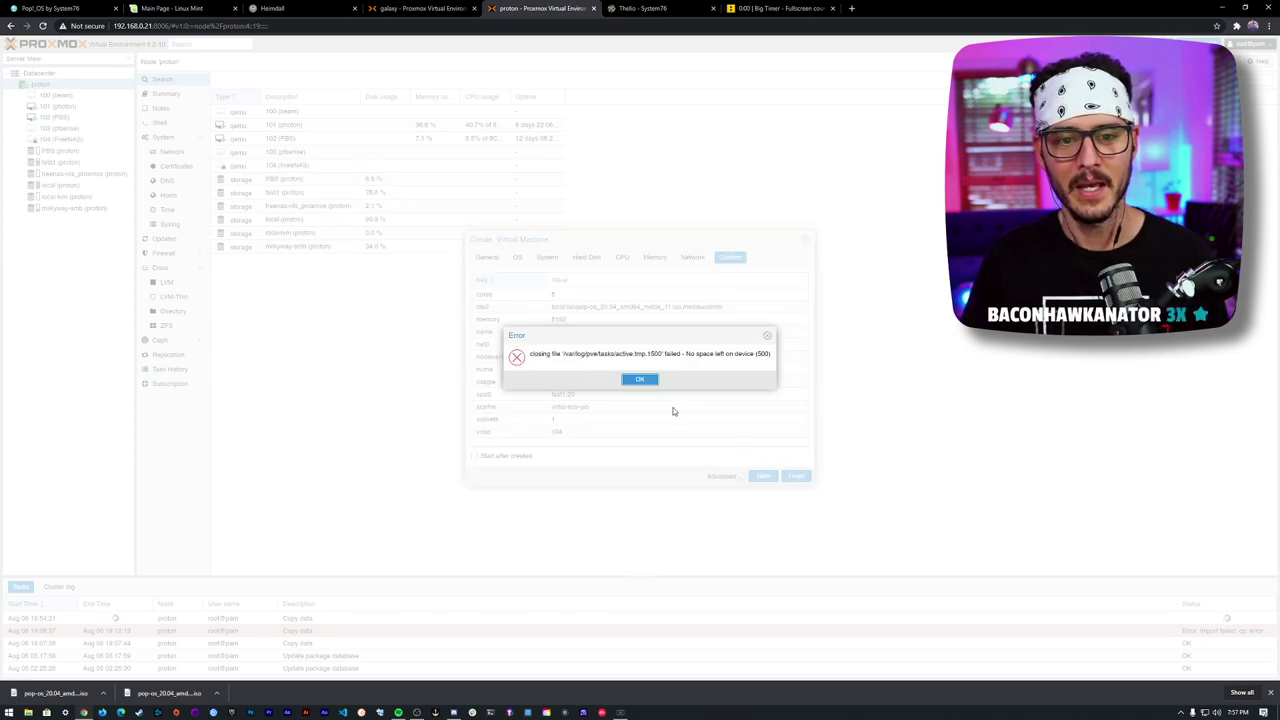
{"action": "left_click", "coordinate": [639, 381]}
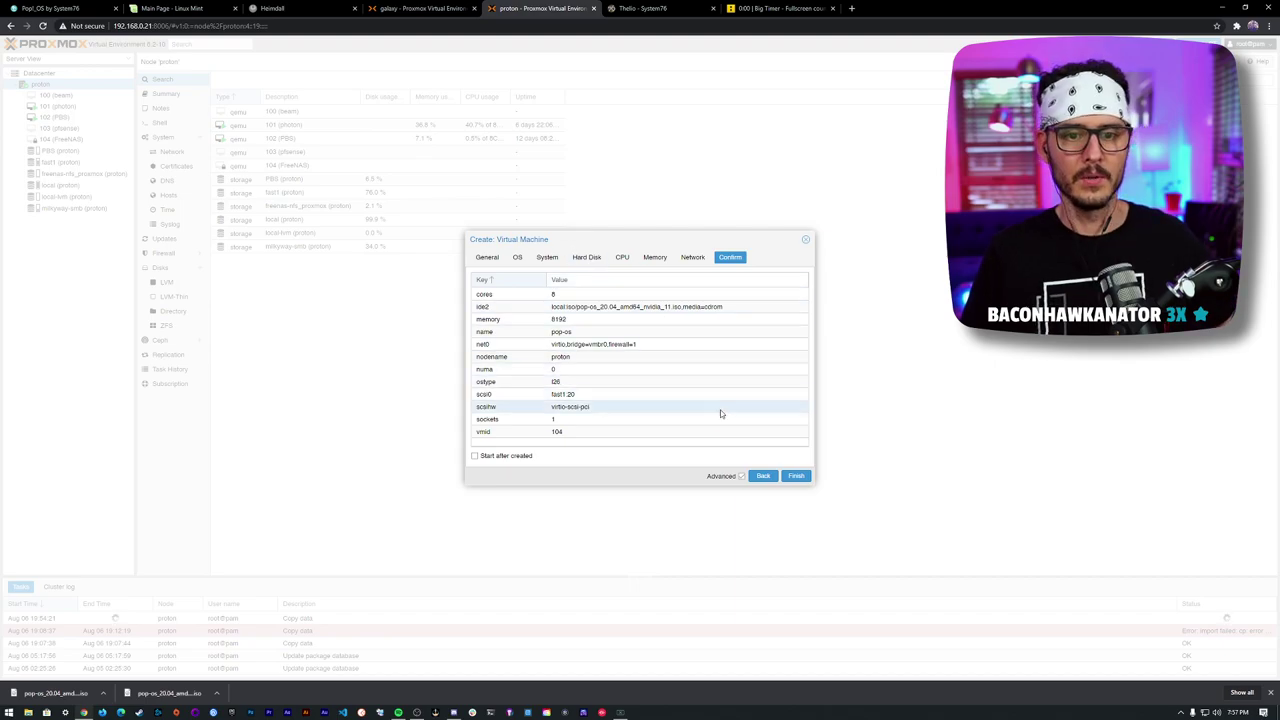
{"action": "left_click", "coordinate": [807, 242]}
{"action": "left_click", "coordinate": [457, 10]}
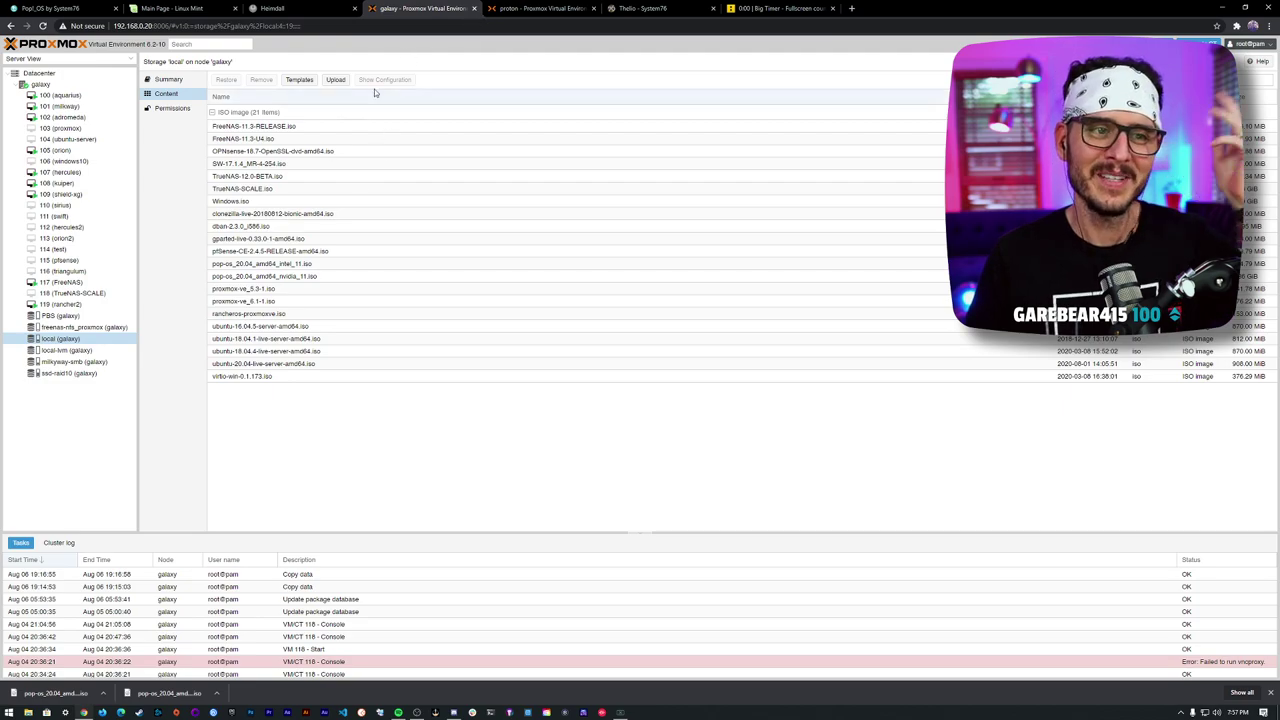
- Return to the proton tab, check fast1's disk images and open VM 101 (photon)
{"action": "left_click", "coordinate": [549, 7]}
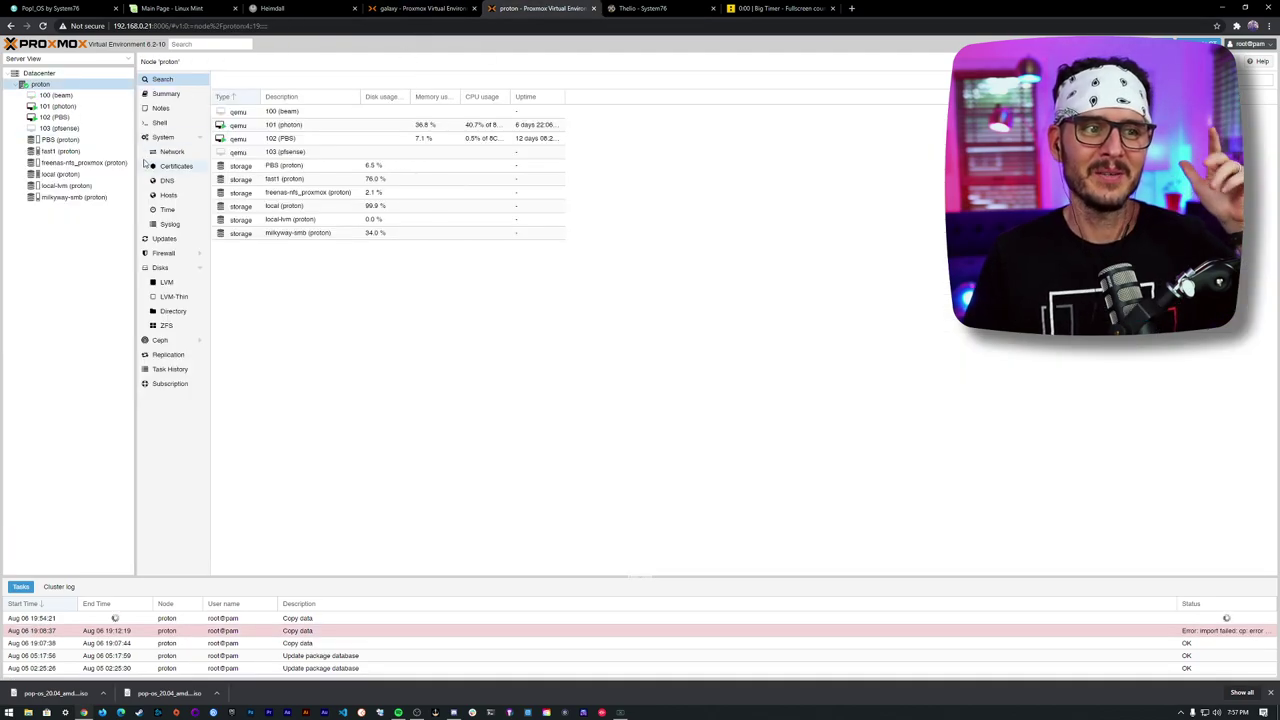
{"action": "left_click", "coordinate": [410, 8]}
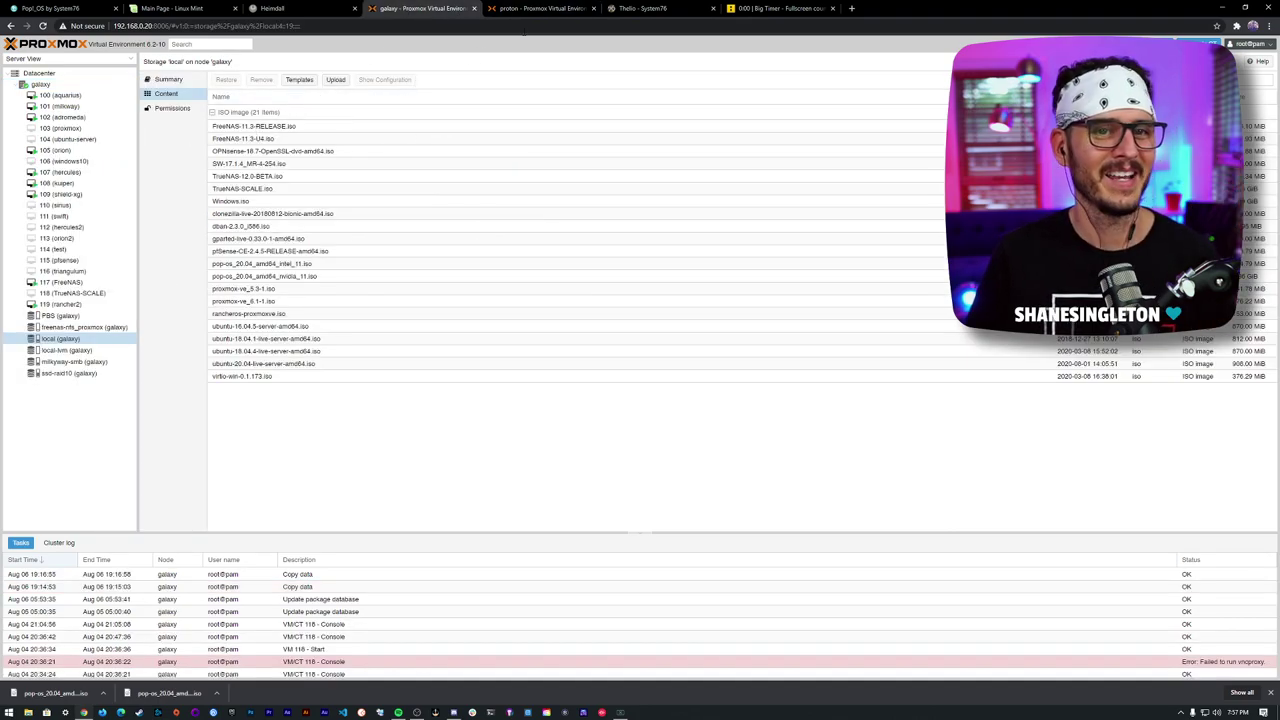
{"action": "left_click", "coordinate": [540, 8]}
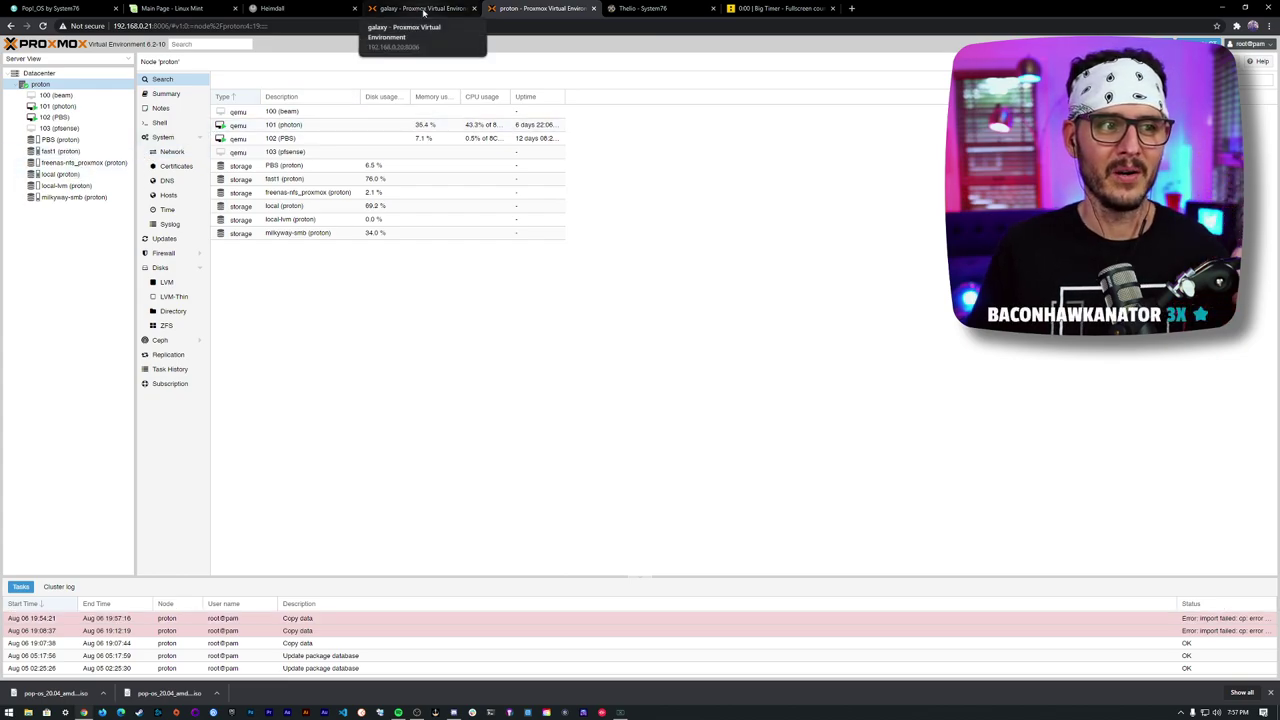
{"action": "left_click", "coordinate": [62, 151]}
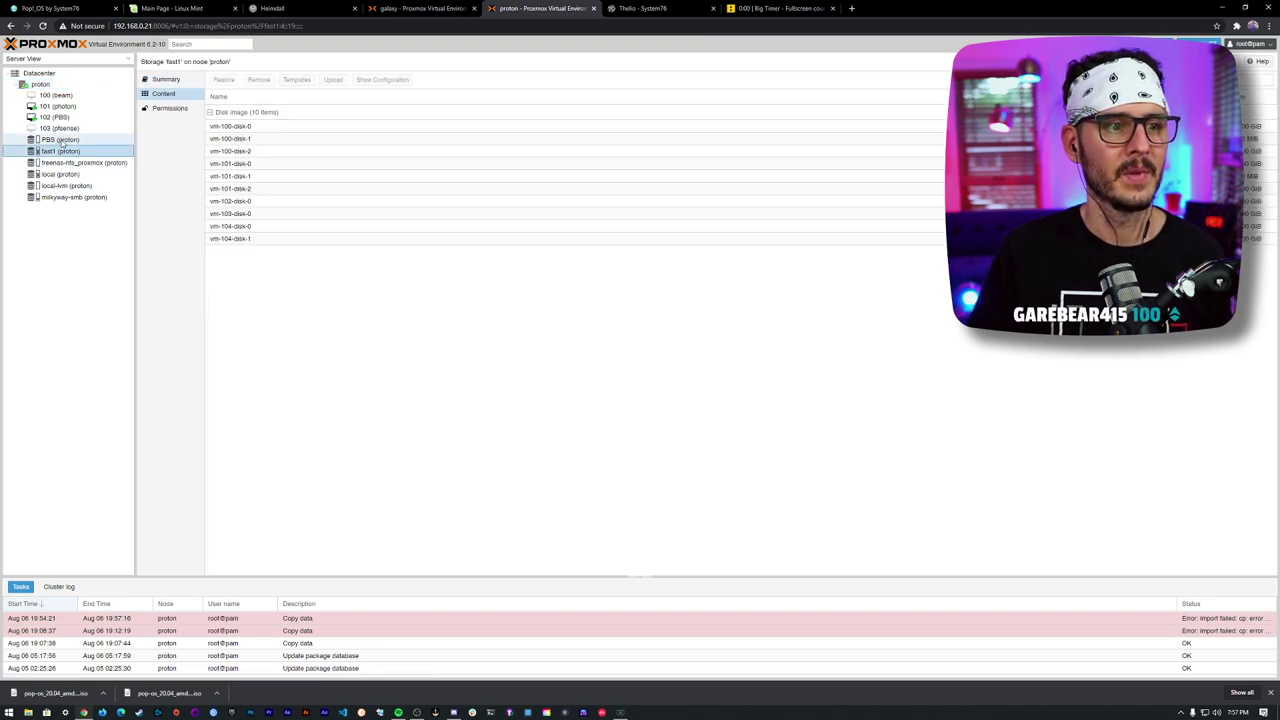
{"action": "left_click", "coordinate": [60, 105]}
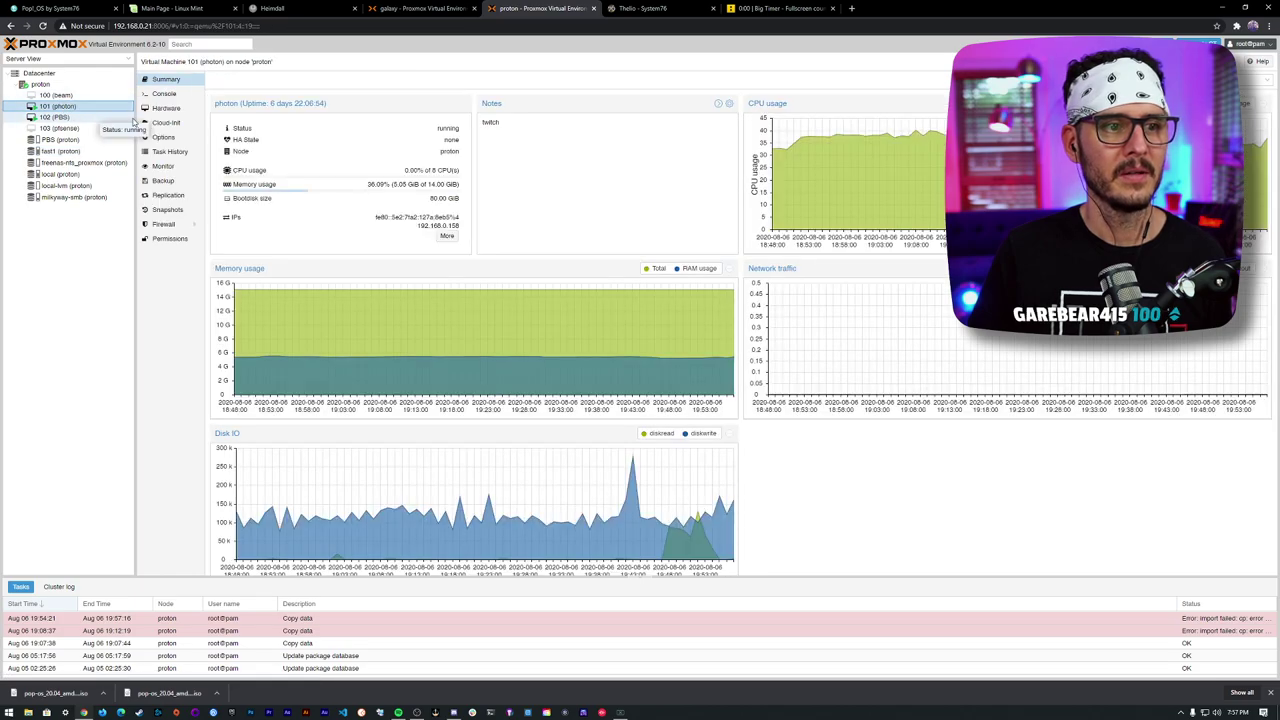
- Open VM 101's backups and erase the 2020-07-26, 2020-07-25 and 2020-07-24 backups
{"action": "left_click", "coordinate": [163, 180]}
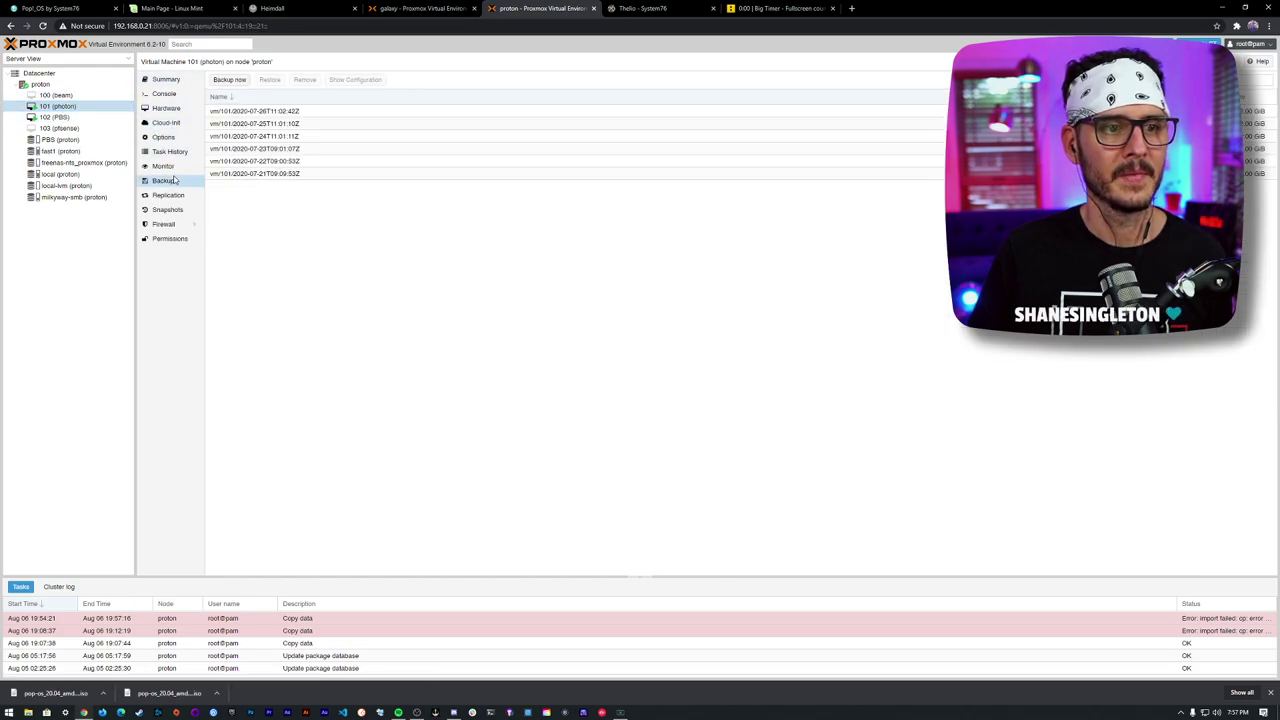
{"action": "left_click", "coordinate": [249, 113]}
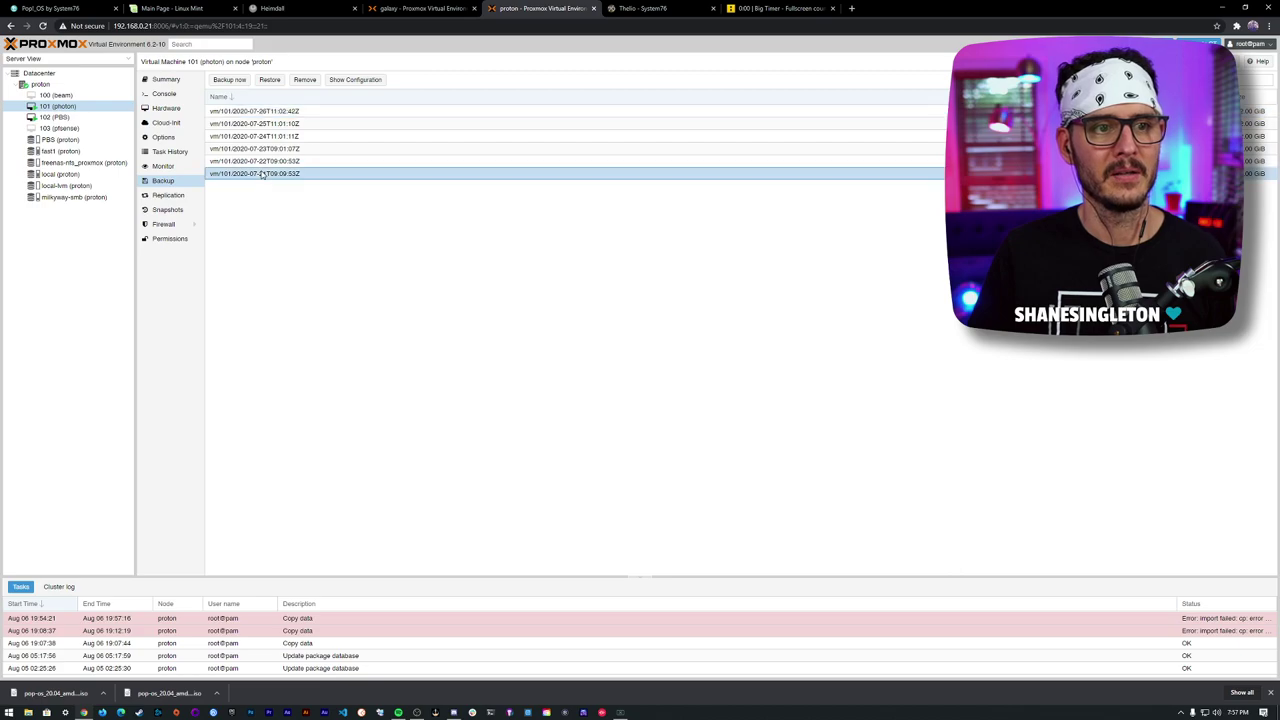
{"action": "left_click", "coordinate": [305, 80]}
{"action": "left_click", "coordinate": [612, 378]}
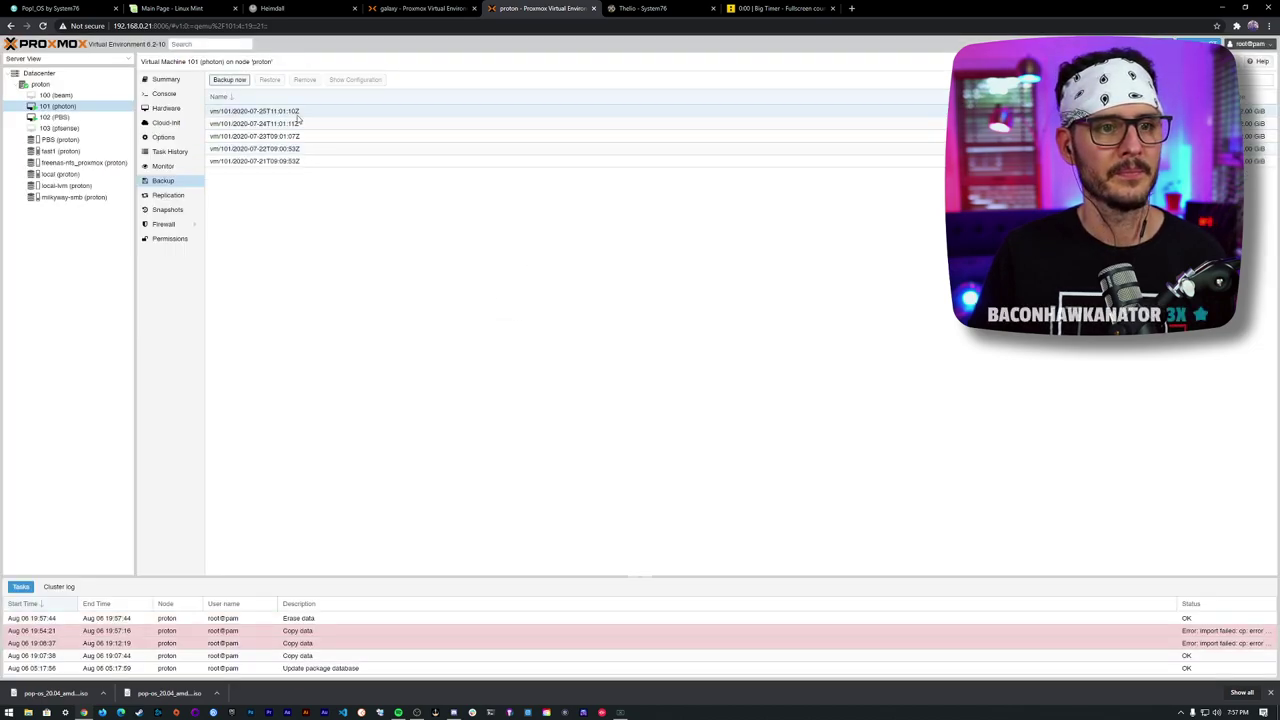
{"action": "left_click", "coordinate": [298, 113]}
{"action": "left_click", "coordinate": [305, 80]}
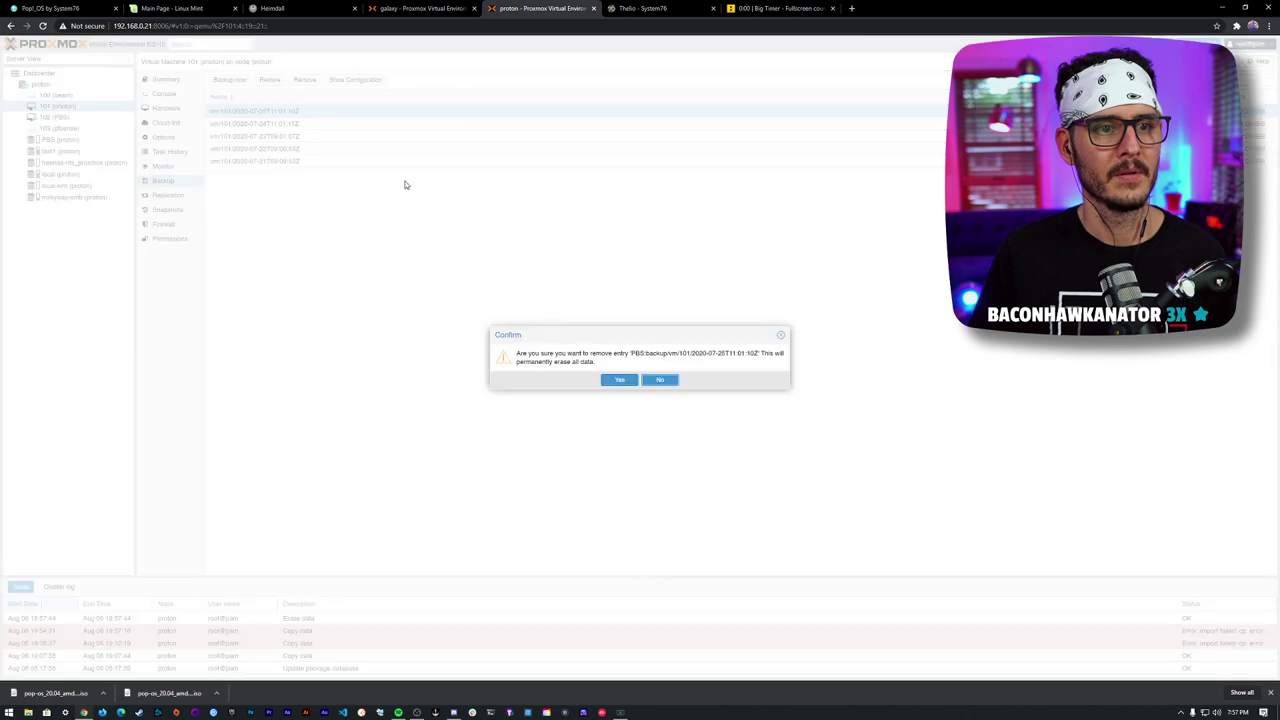
{"action": "left_click", "coordinate": [617, 380]}
{"action": "left_click", "coordinate": [298, 111]}
{"action": "left_click", "coordinate": [305, 80]}
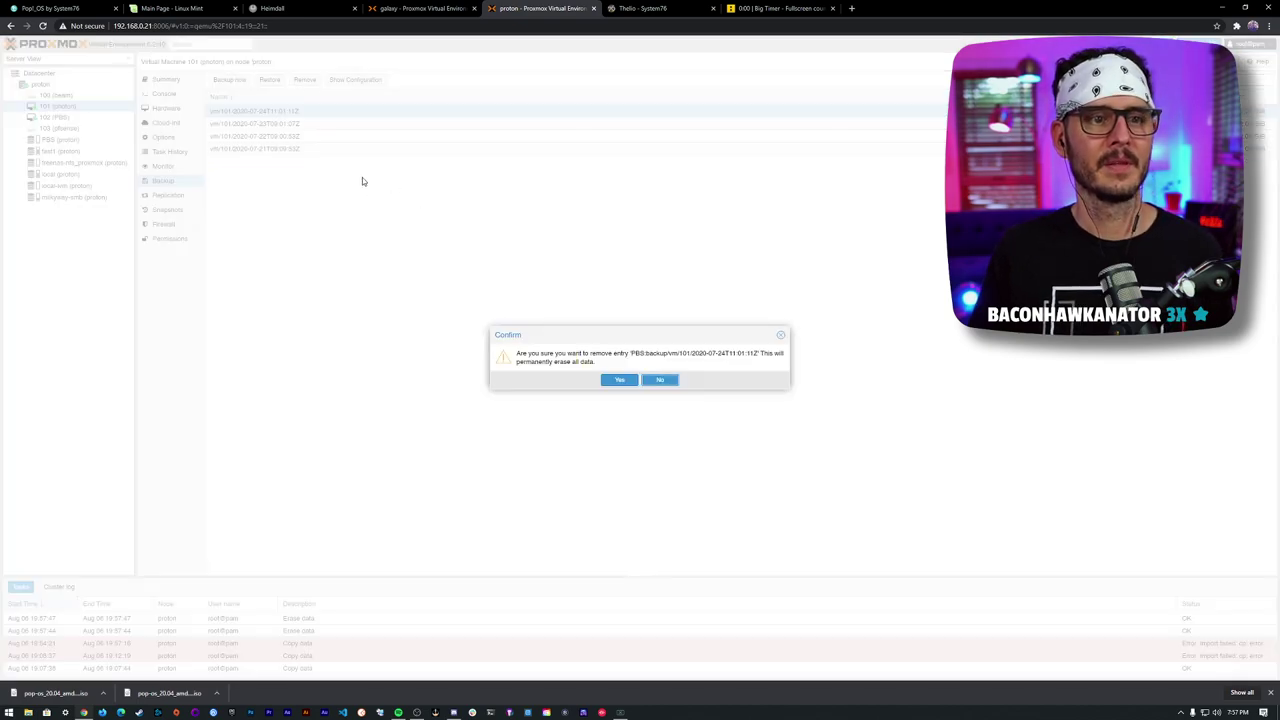
{"action": "left_click", "coordinate": [615, 378]}
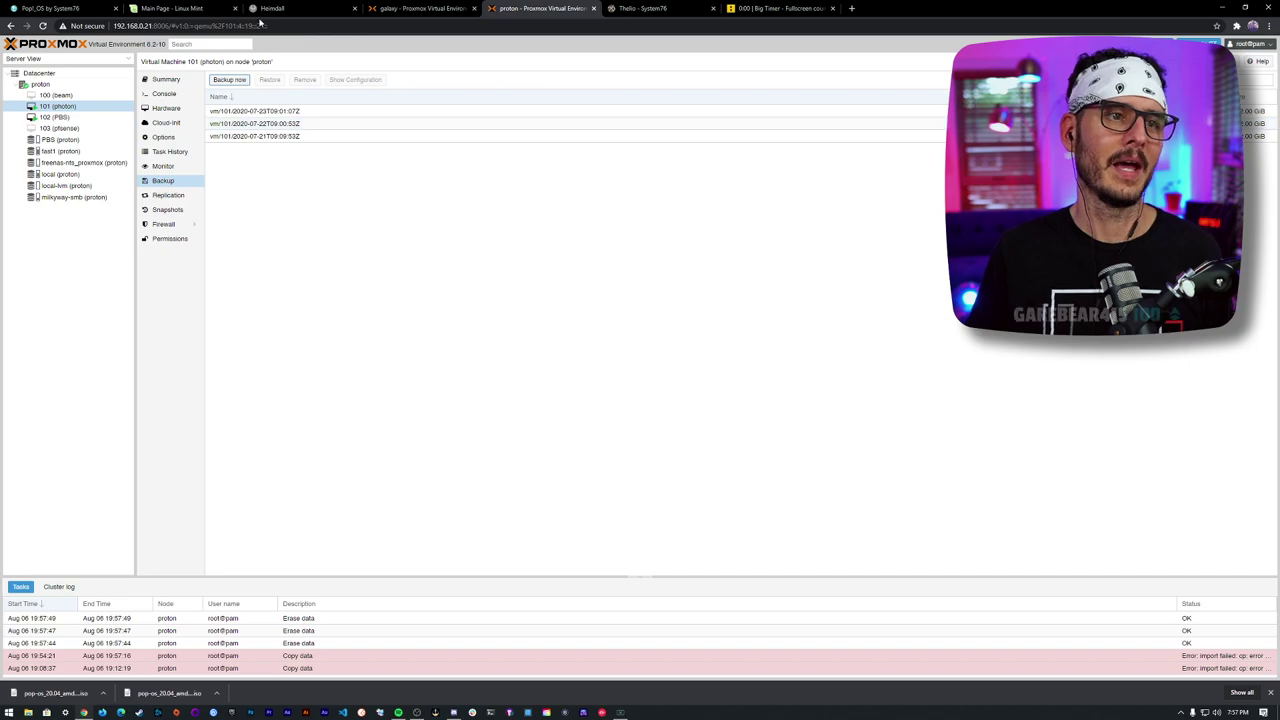
- Glance at the galaxy node, then back on proton erase the 2020-07-23 backup
{"action": "left_click", "coordinate": [420, 8]}
{"action": "left_click", "coordinate": [40, 84]}
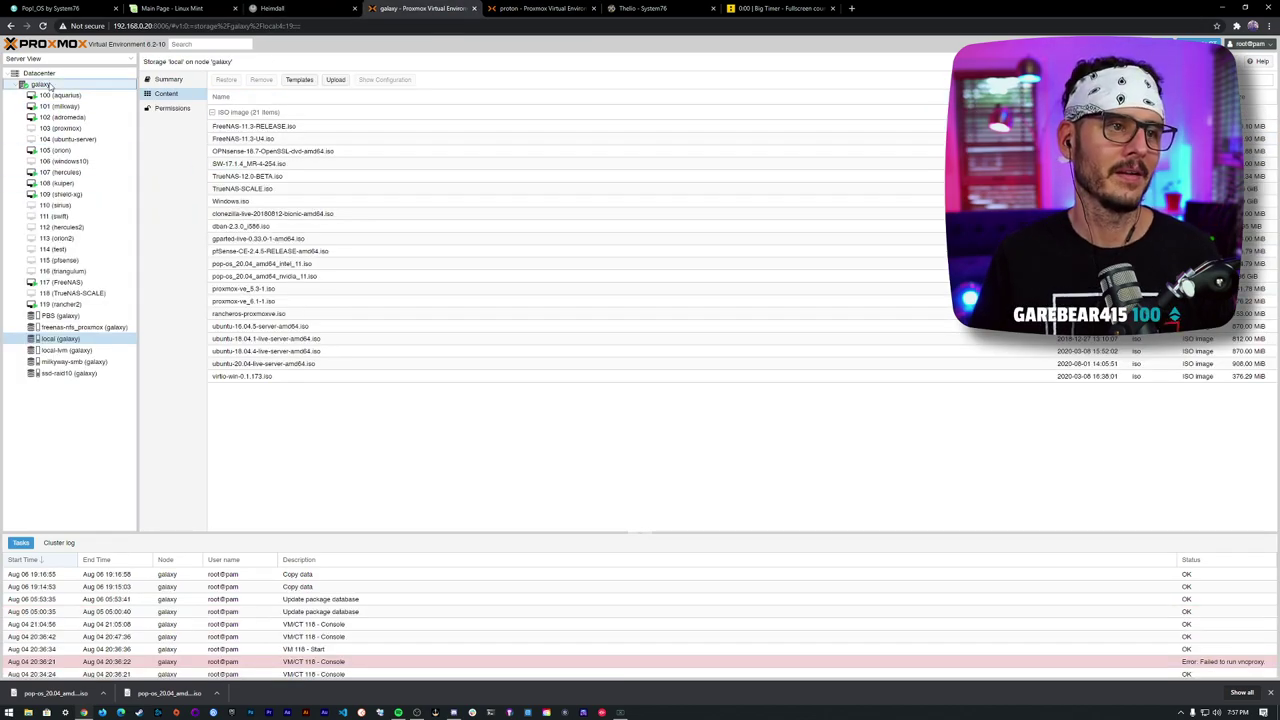
{"action": "right_click", "coordinate": [48, 86]}
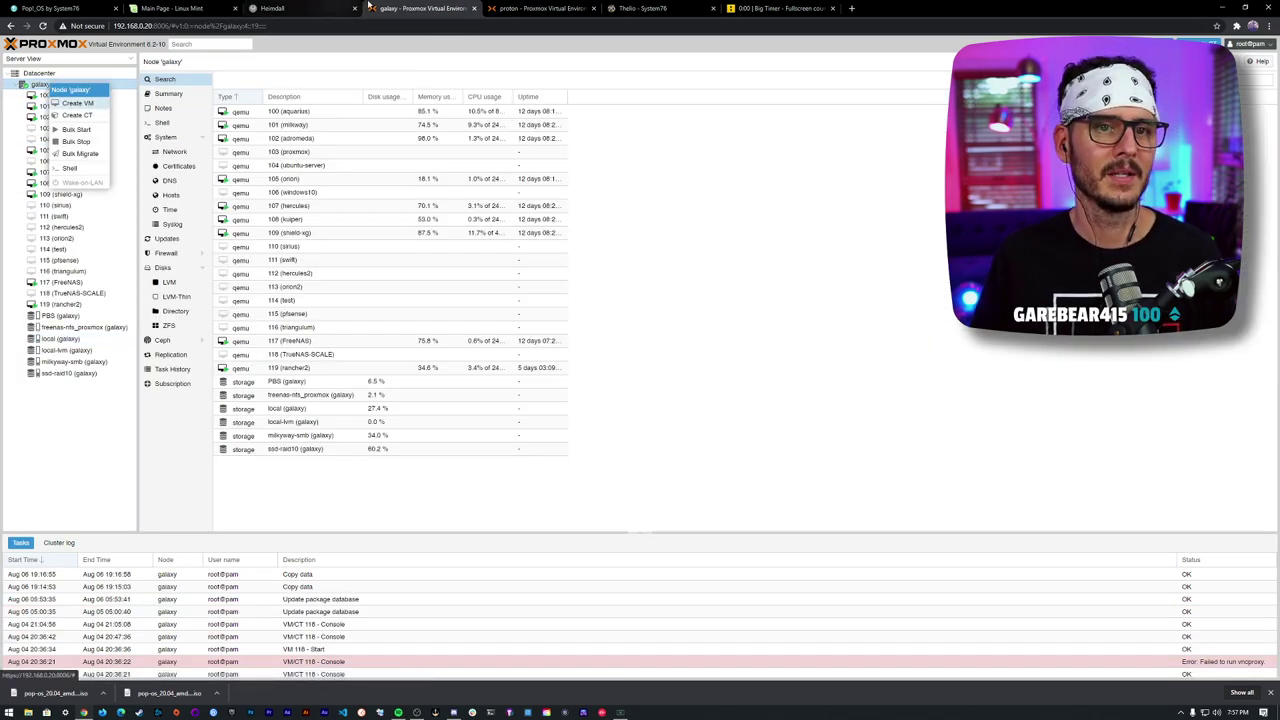
{"action": "left_click", "coordinate": [540, 8]}
{"action": "left_click", "coordinate": [233, 113]}
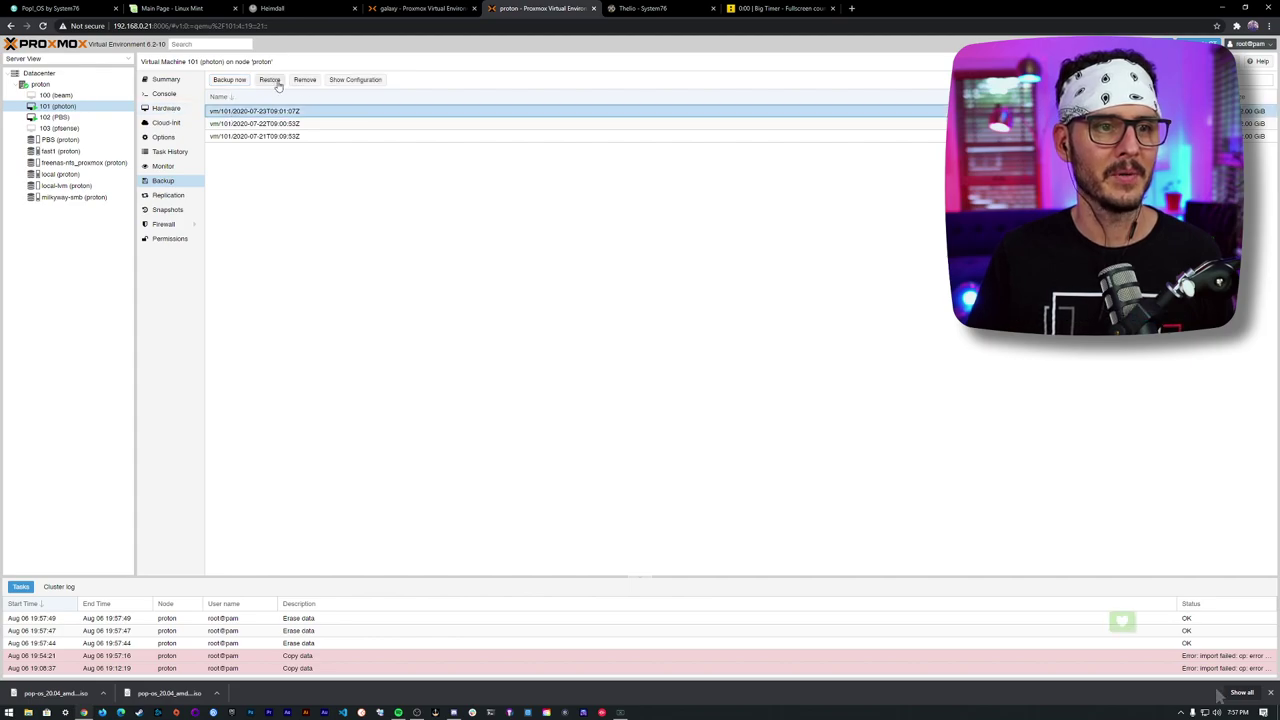
{"action": "left_click", "coordinate": [305, 79]}
{"action": "left_click", "coordinate": [617, 380]}
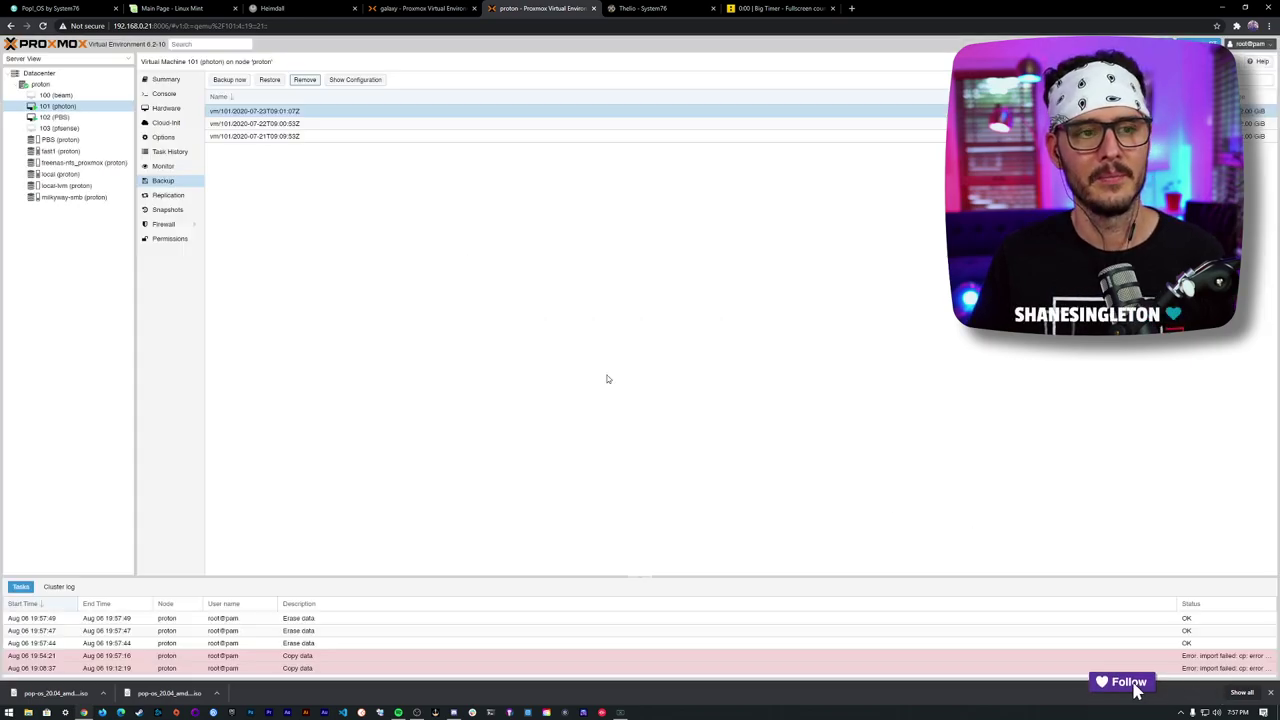
- Erase the 2020-07-22 backup and the last remaining one, then open fast1's disk images
{"action": "left_click", "coordinate": [270, 112]}
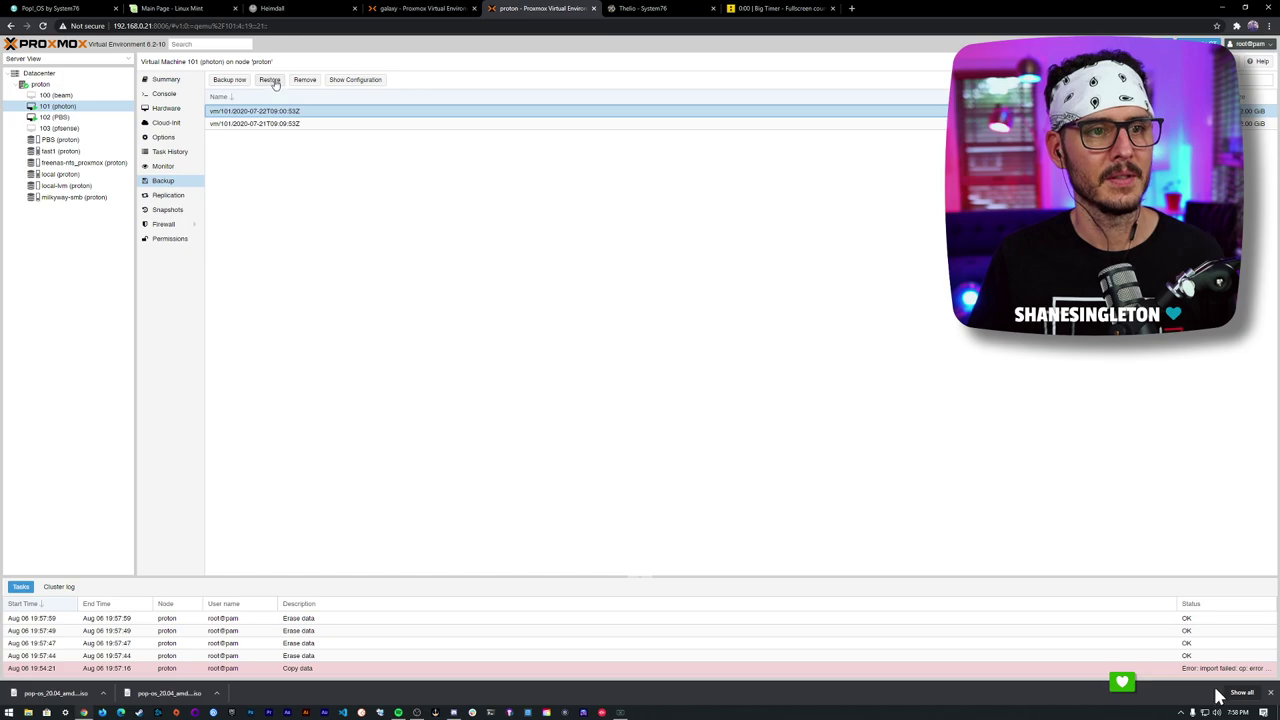
{"action": "left_click", "coordinate": [270, 79]}
{"action": "key", "text": "Escape"}
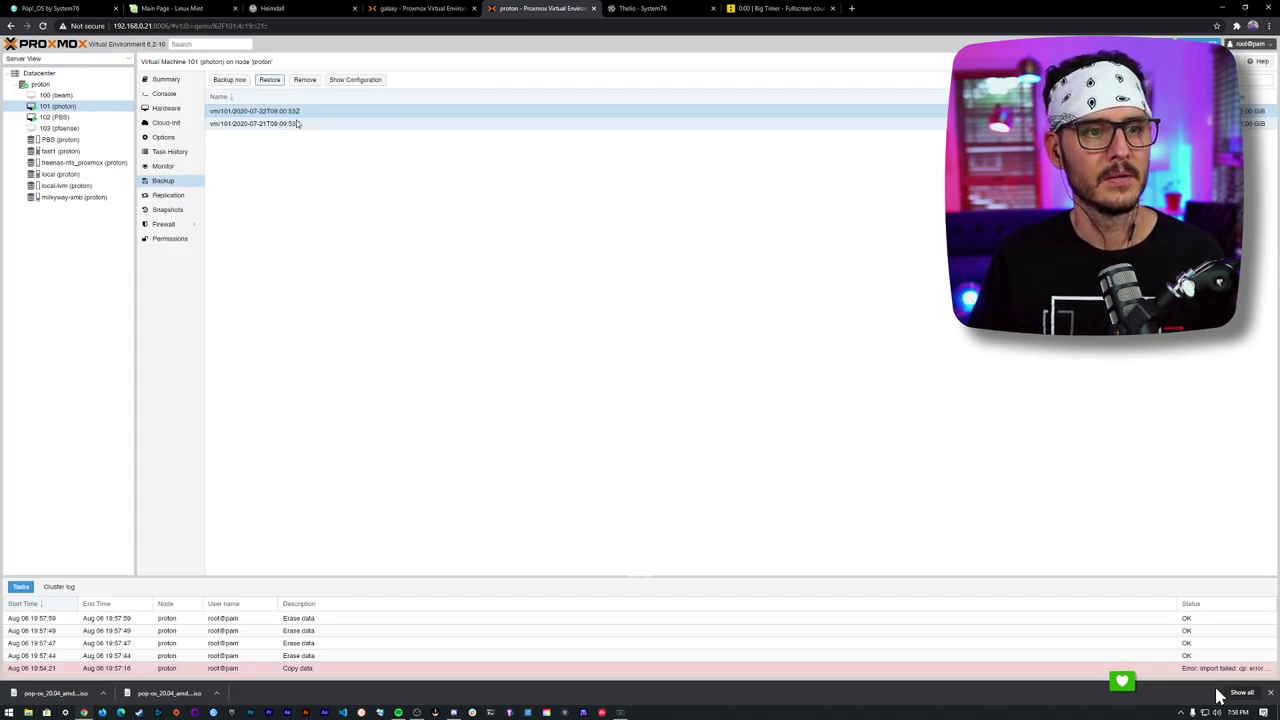
{"action": "left_click", "coordinate": [305, 79]}
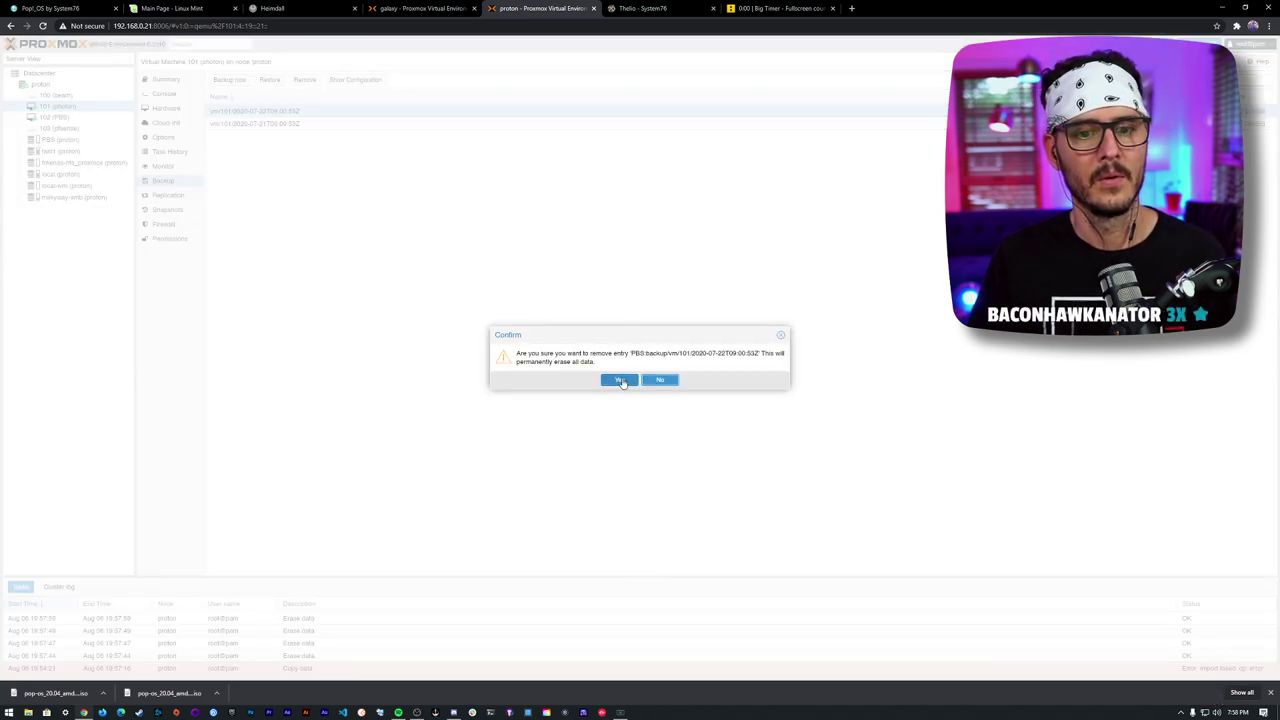
{"action": "left_click", "coordinate": [619, 380]}
{"action": "left_click", "coordinate": [286, 112]}
{"action": "left_click", "coordinate": [305, 79]}
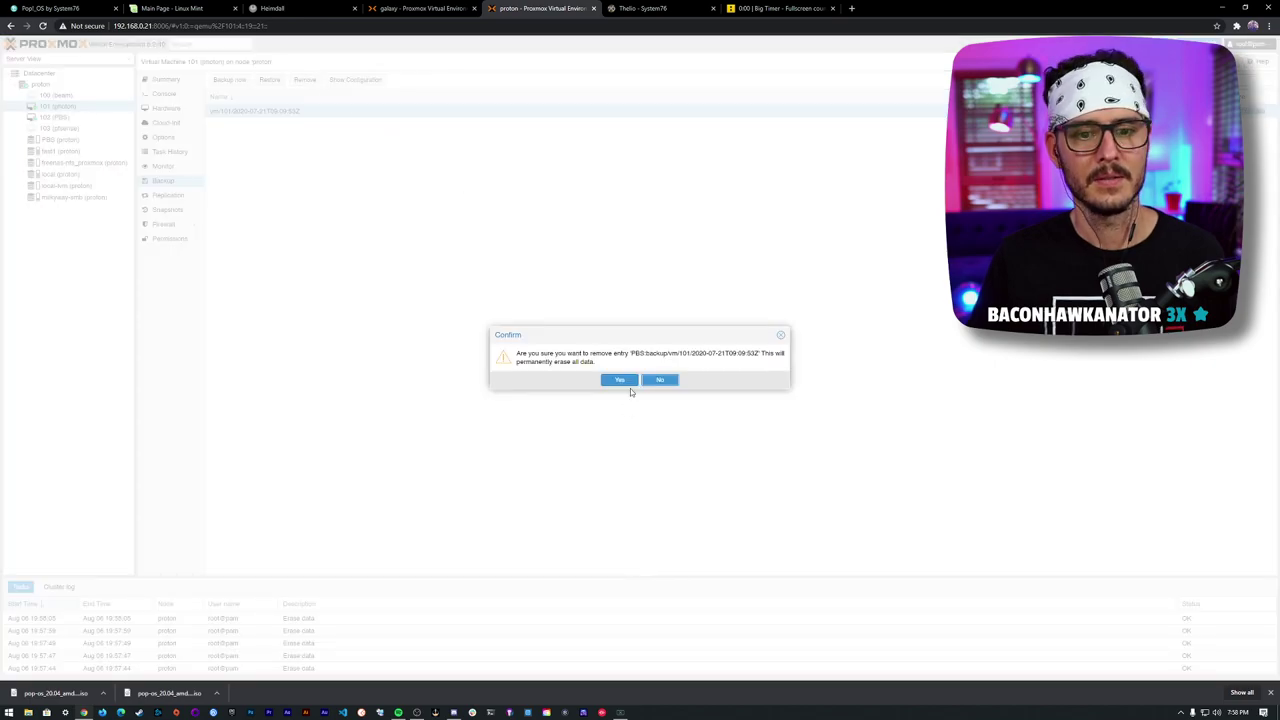
{"action": "left_click", "coordinate": [628, 385]}
{"action": "left_click", "coordinate": [61, 151]}
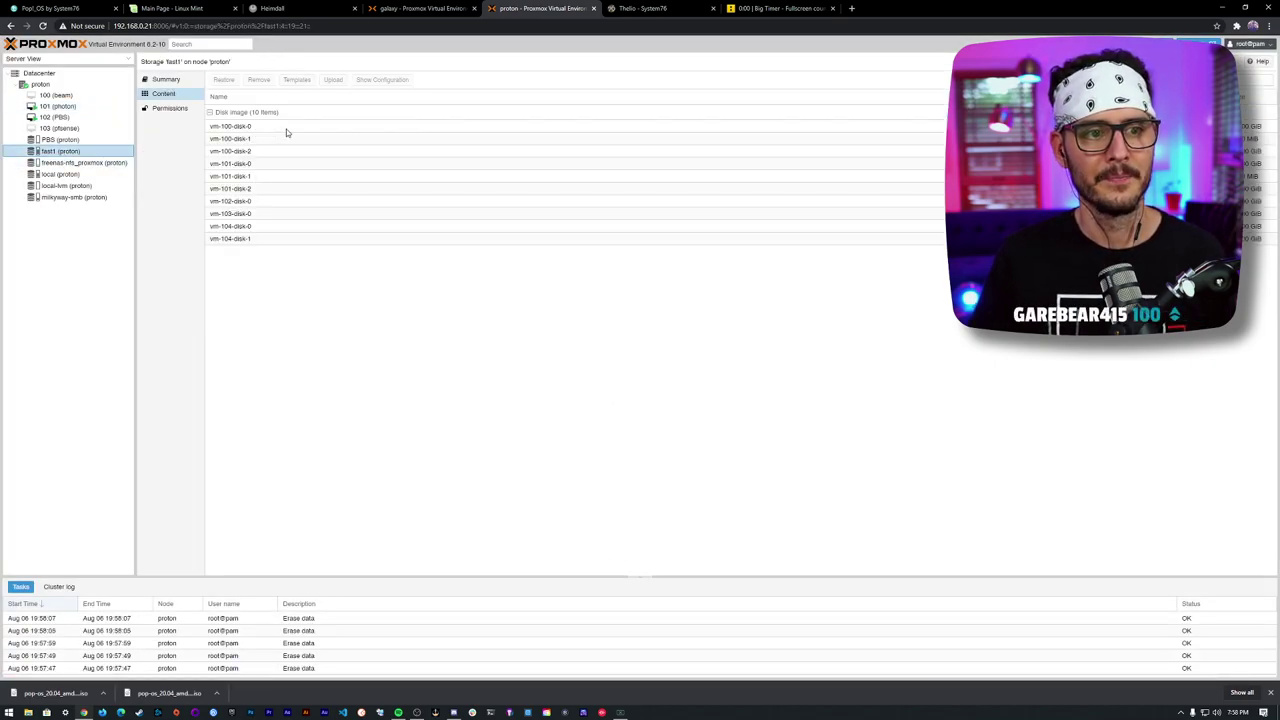
- Destroy disk images vm-104-disk-1 and vm-104-disk-0 on fast1, confirming each with VM ID 104
{"action": "left_click", "coordinate": [287, 128]}
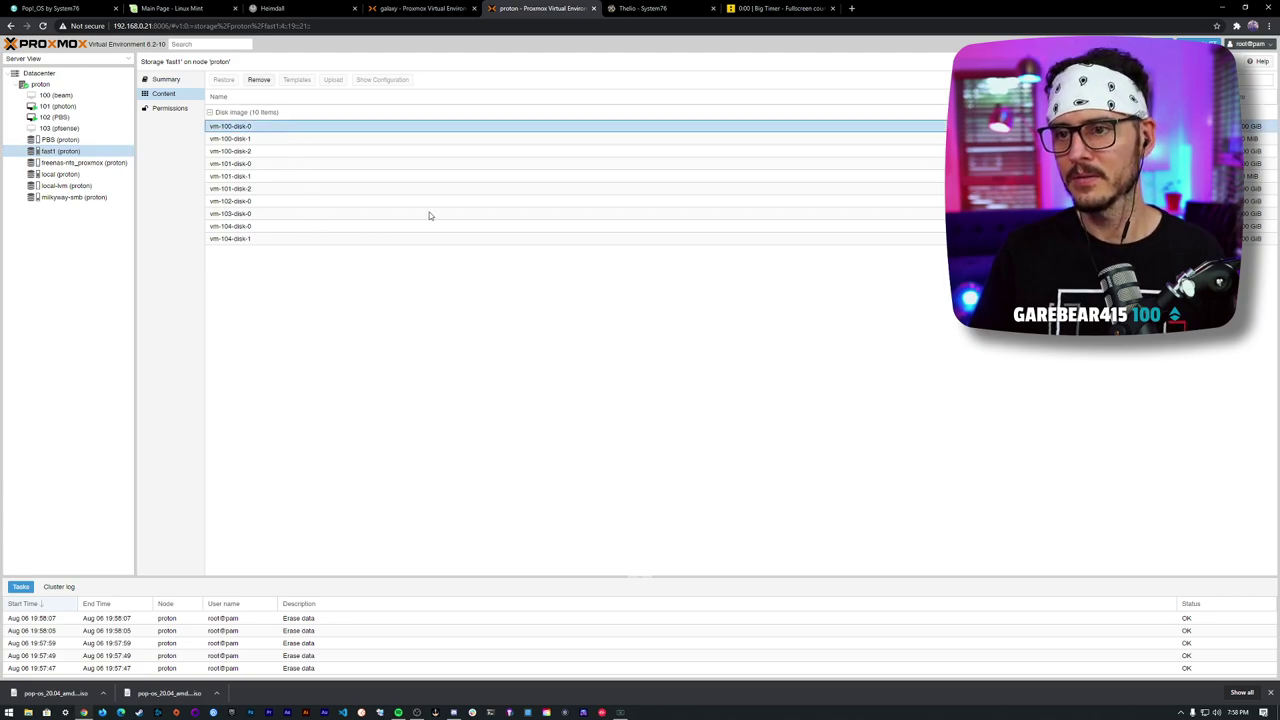
{"action": "left_click", "coordinate": [252, 240]}
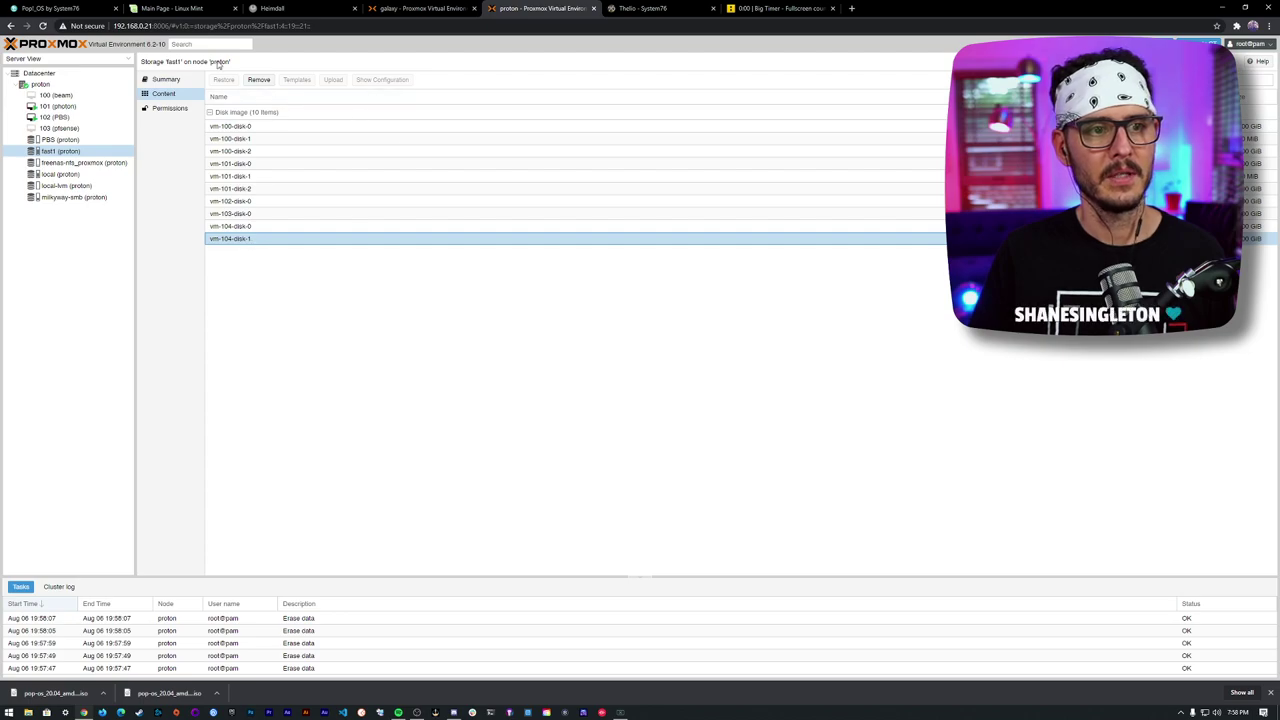
{"action": "left_click", "coordinate": [259, 80]}
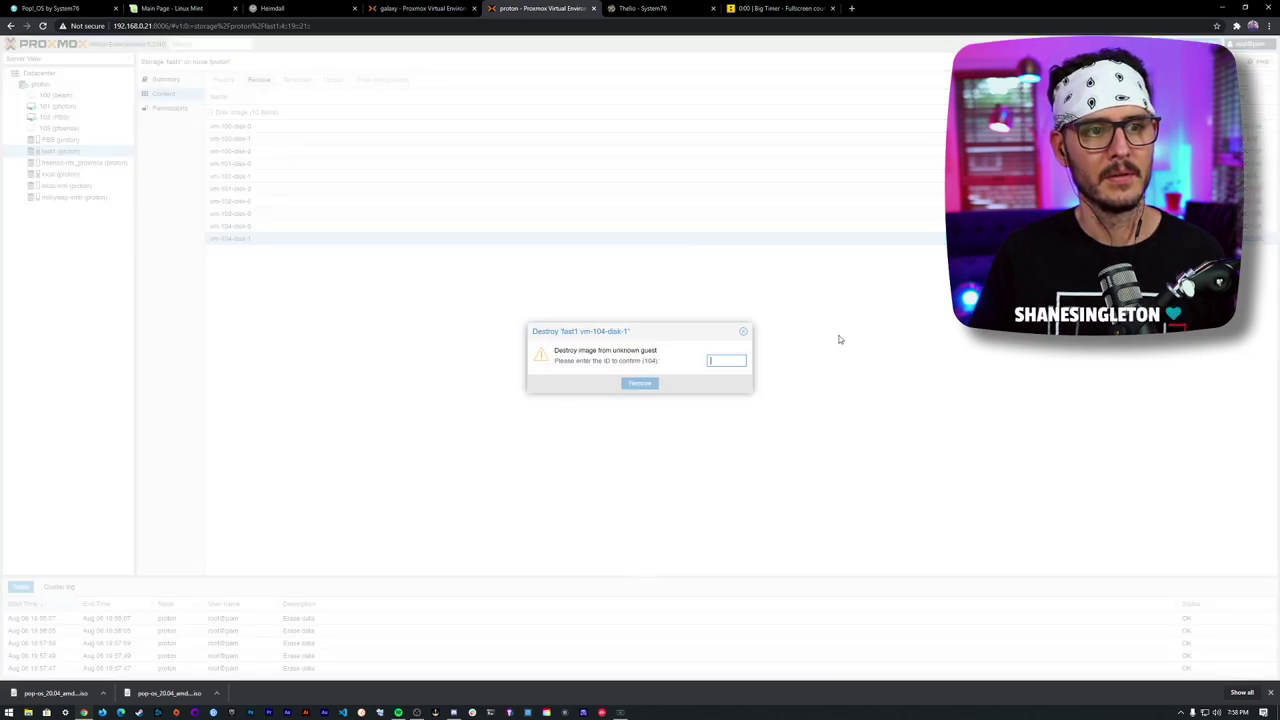
{"action": "type", "text": "10"}
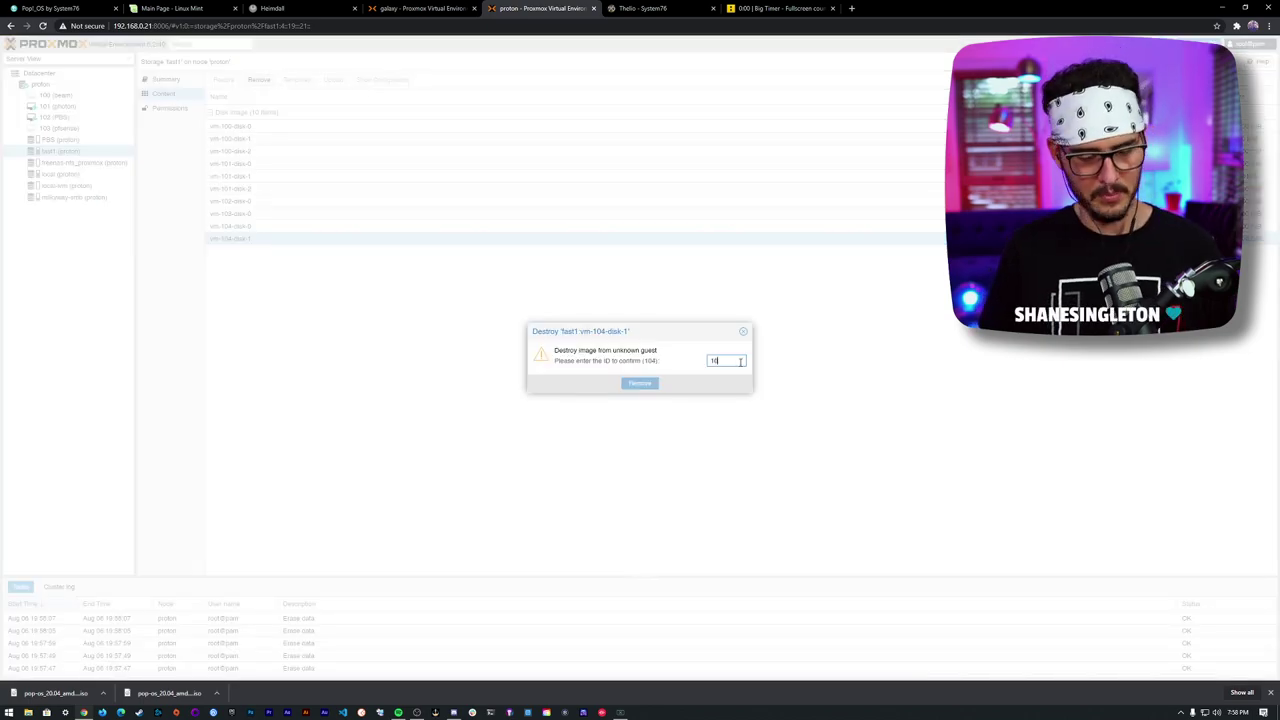
{"action": "type", "text": "4"}
{"action": "left_click", "coordinate": [640, 384]}
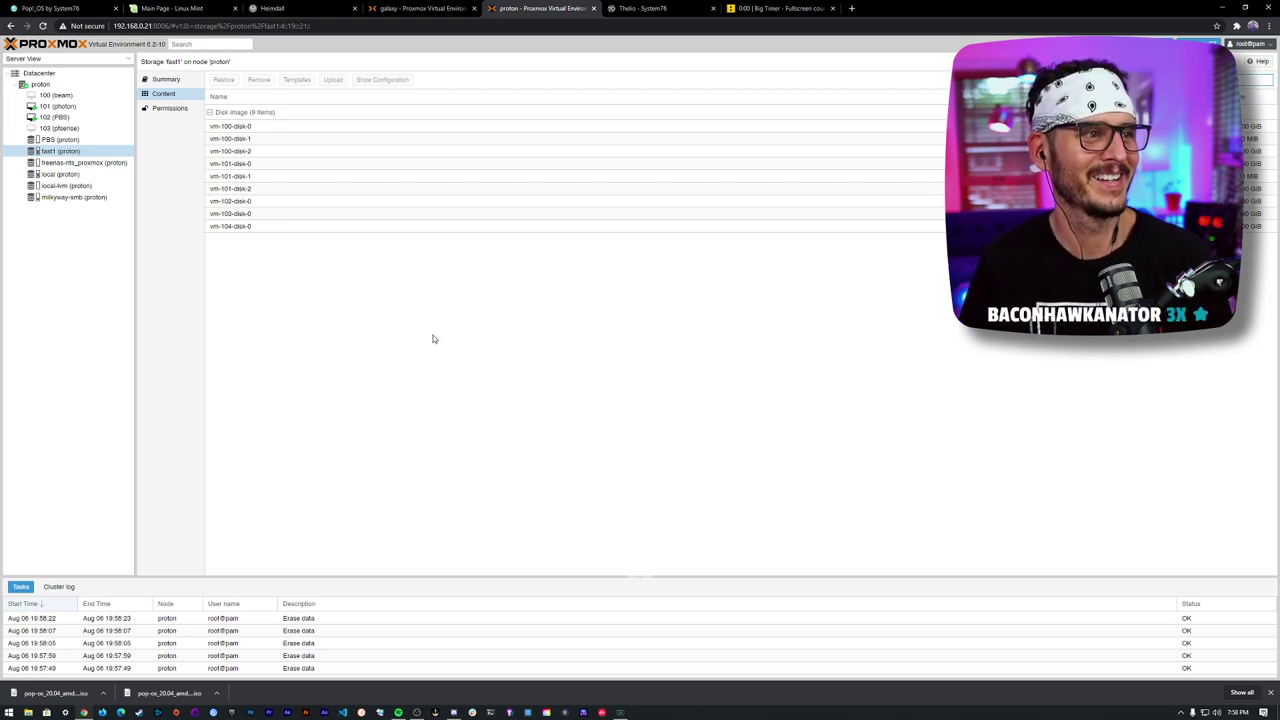
{"action": "left_click", "coordinate": [265, 228]}
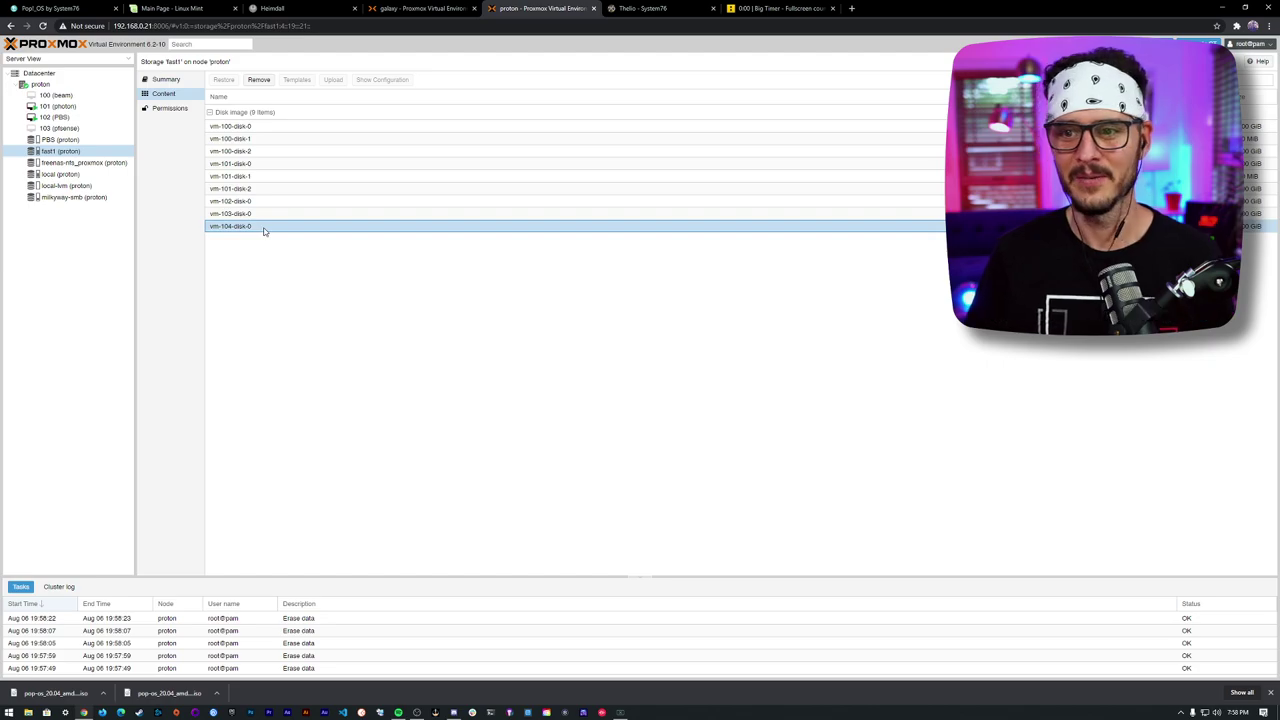
{"action": "left_click", "coordinate": [259, 80]}
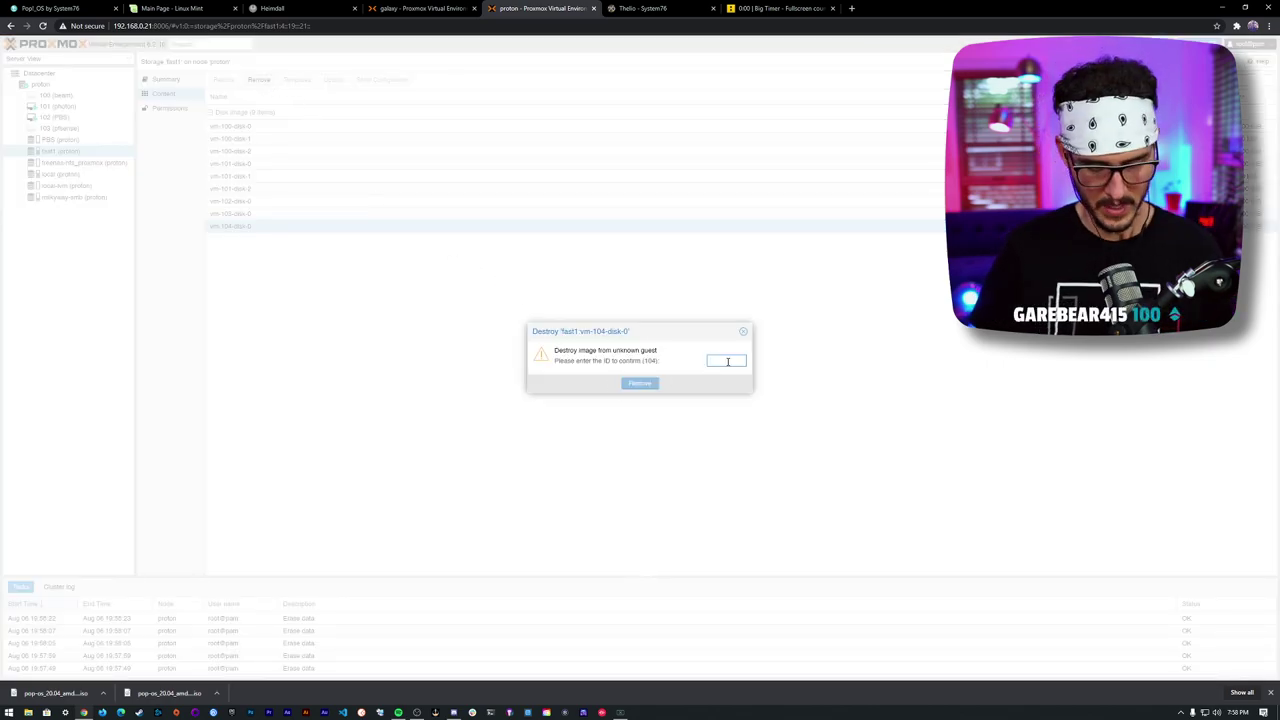
{"action": "type", "text": "104"}
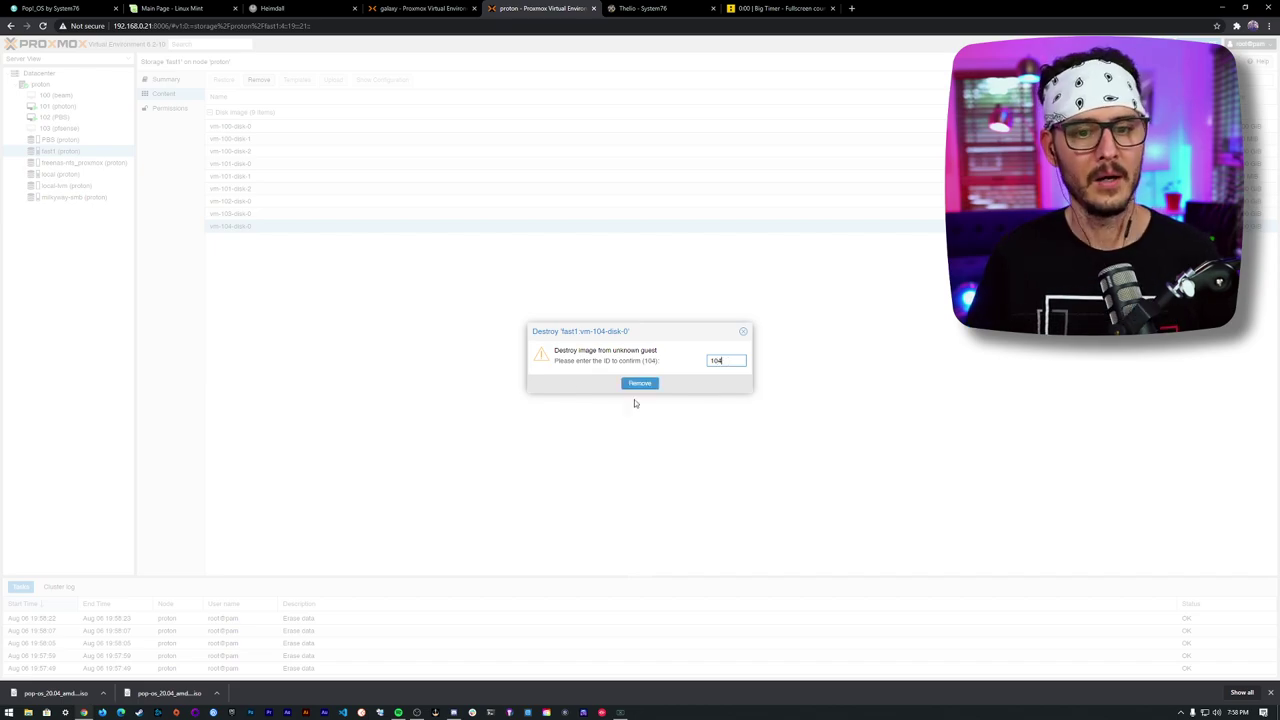
{"action": "left_click", "coordinate": [639, 384]}
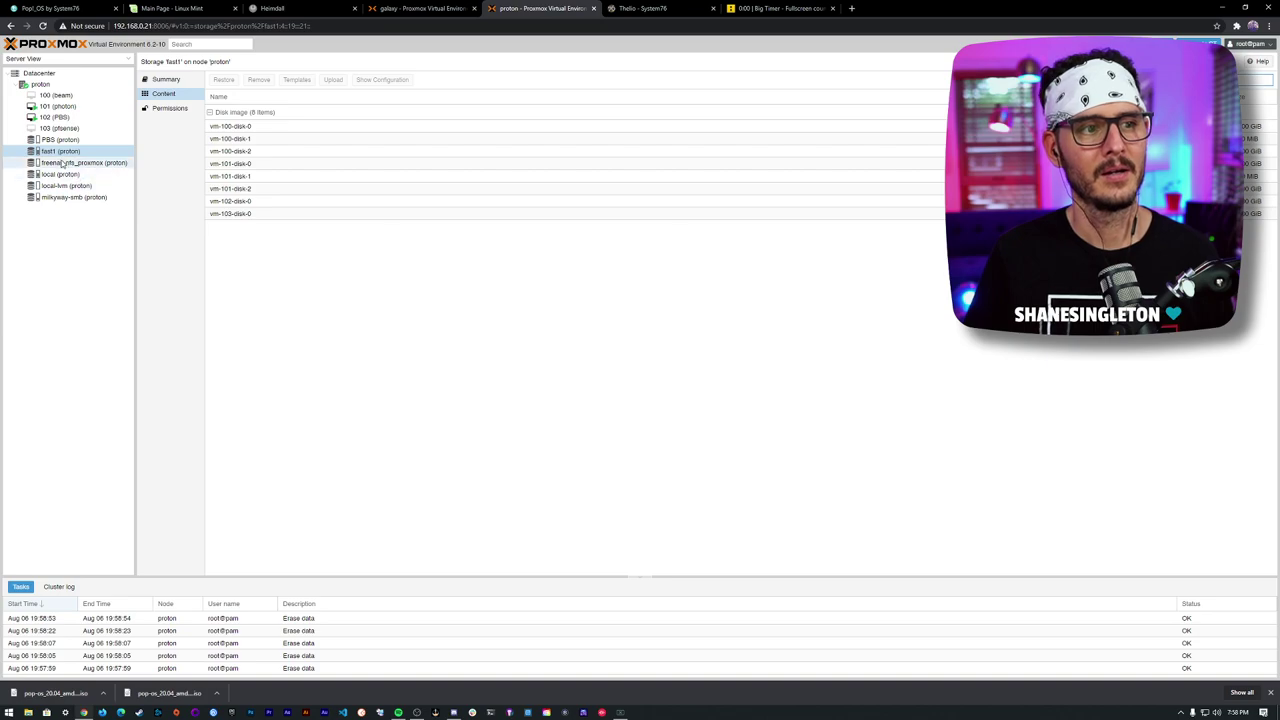
- Go to the proton node overview and bring up its actions menu
{"action": "left_click", "coordinate": [240, 216]}
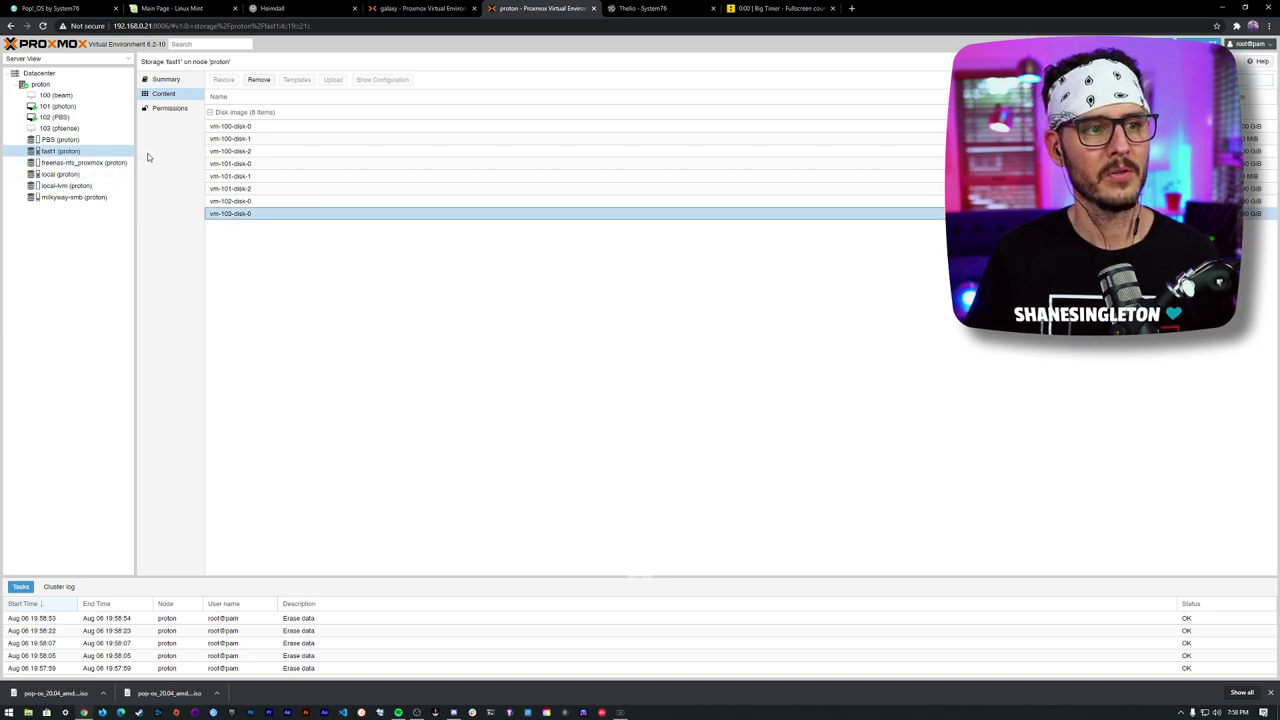
{"action": "left_click", "coordinate": [247, 201]}
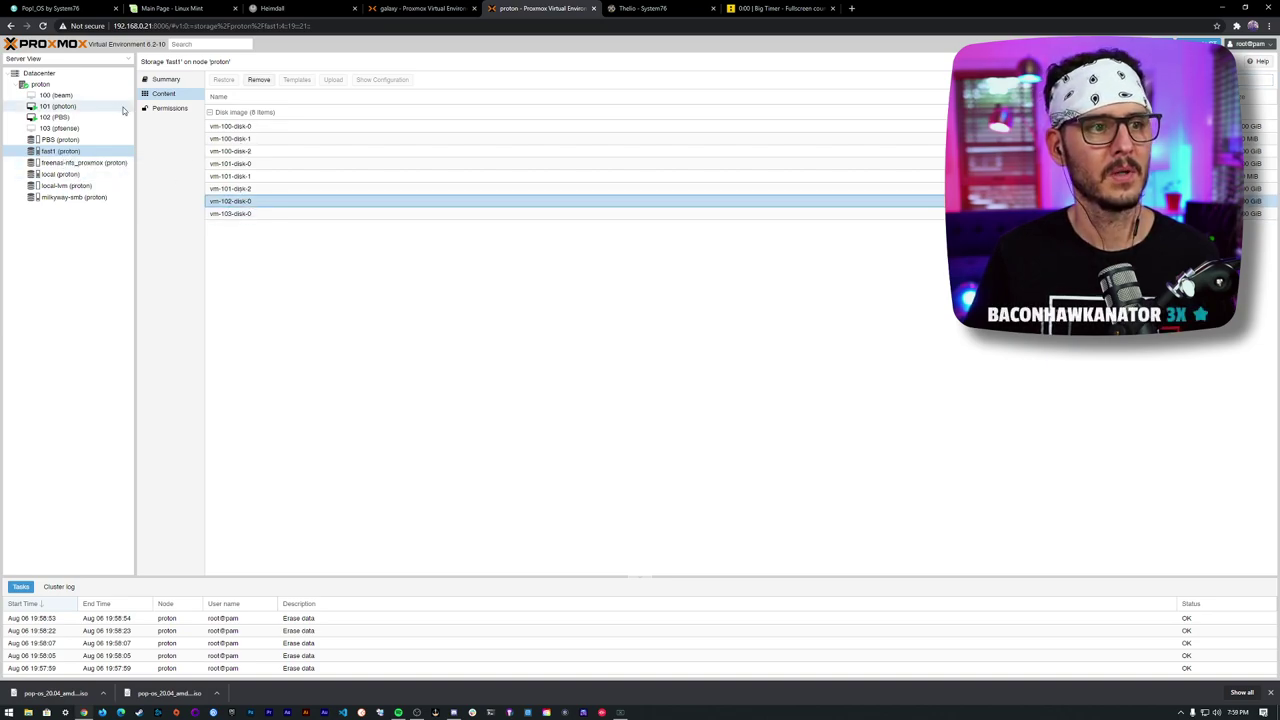
{"action": "left_click", "coordinate": [63, 86]}
{"action": "right_click", "coordinate": [65, 88]}
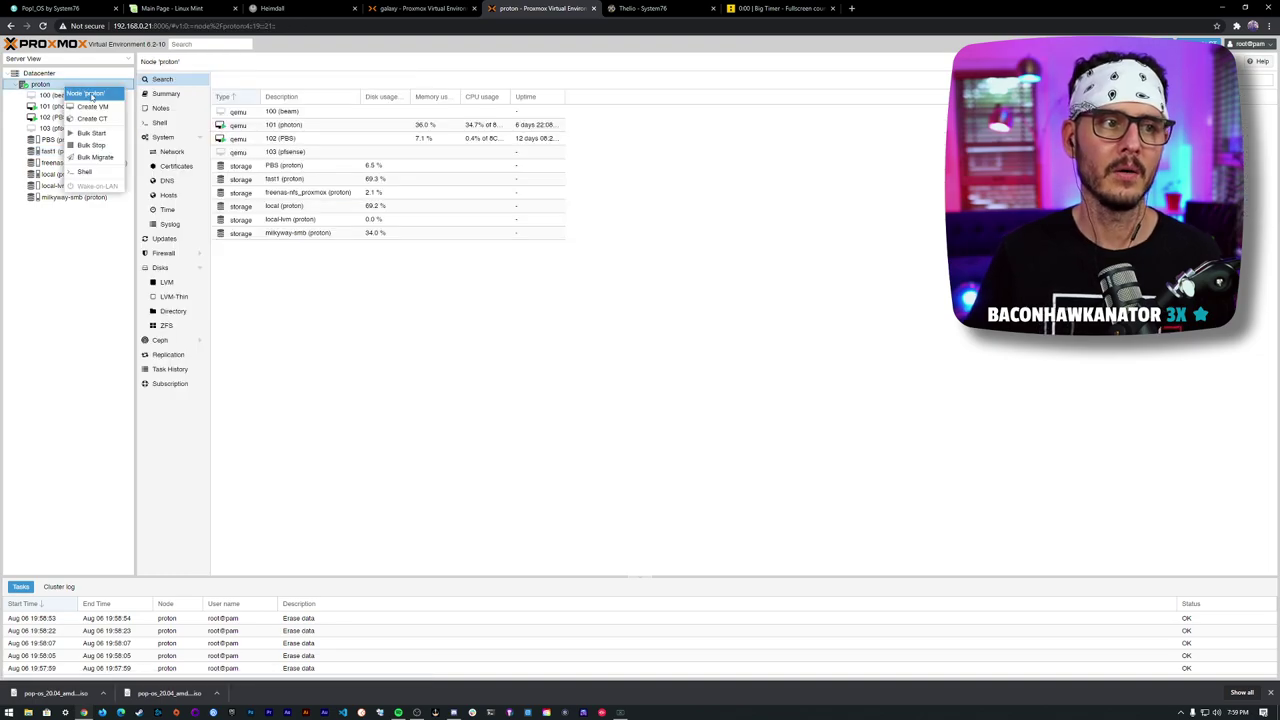
- Start a new virtual machine named pop-os and move on to its OS settings
{"action": "left_click", "coordinate": [88, 95]}
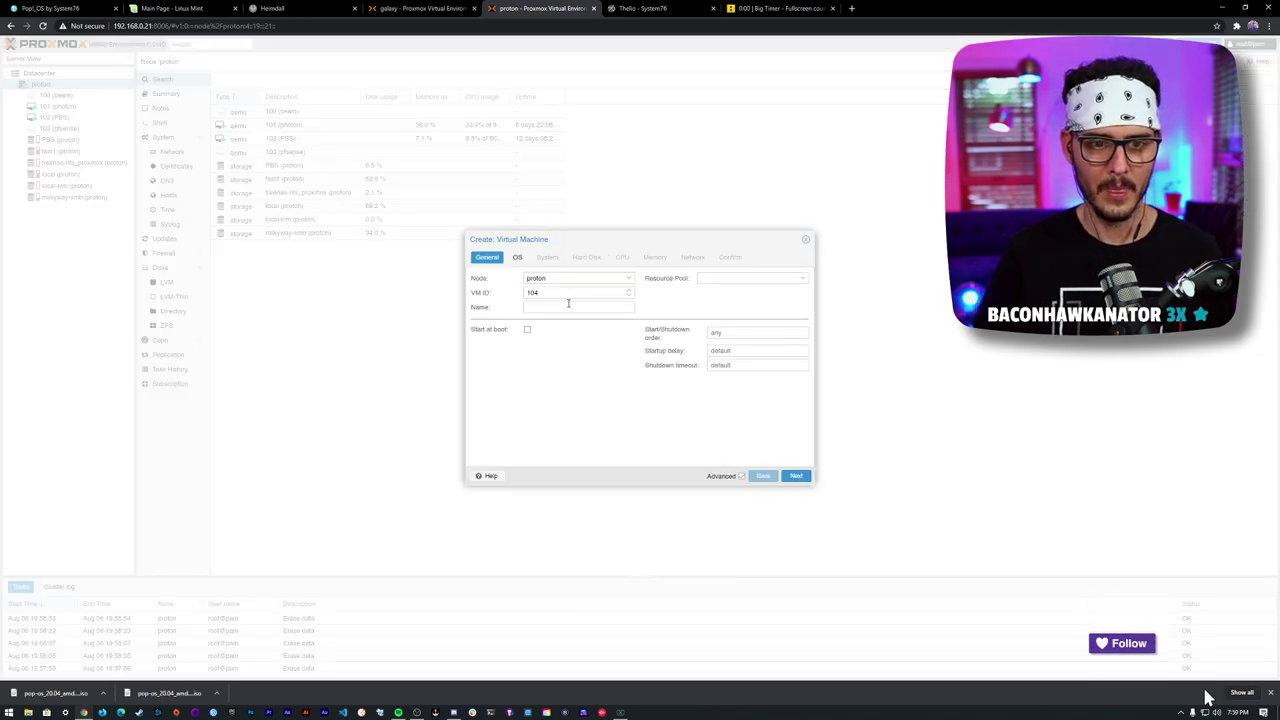
{"action": "left_click", "coordinate": [571, 306]}
{"action": "type", "text": "pop"}
{"action": "type", "text": "-os"}
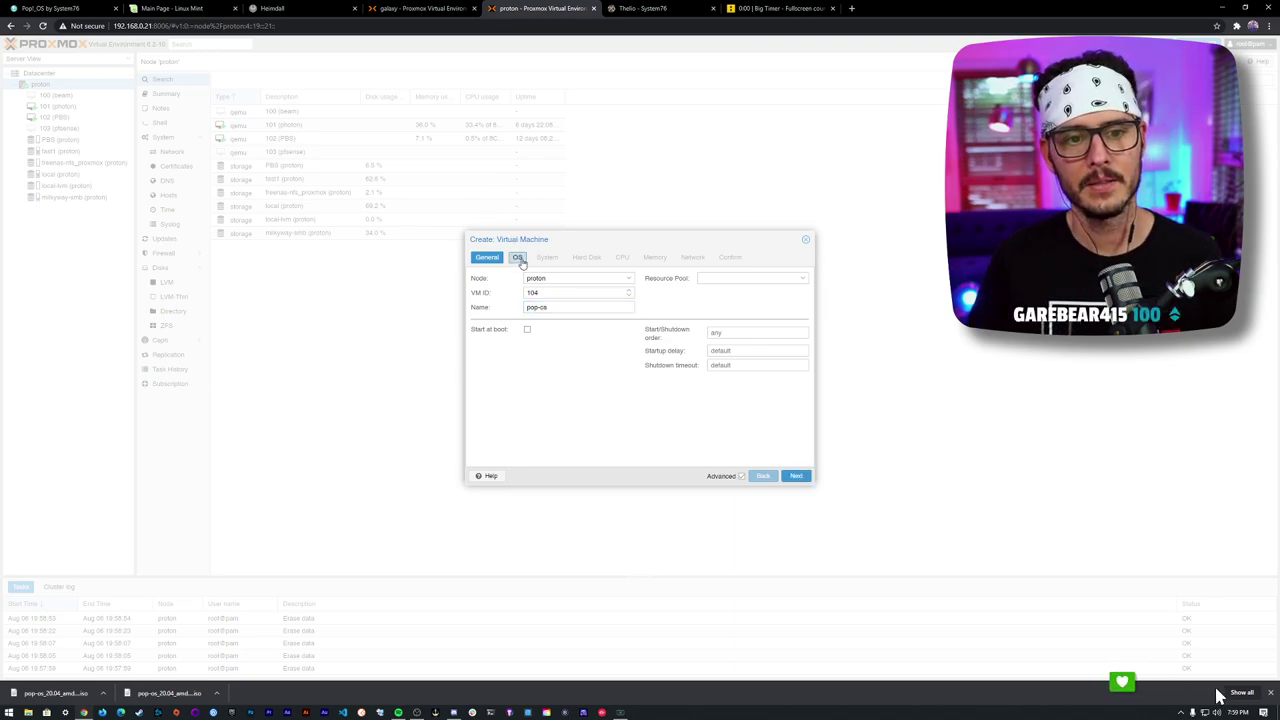
{"action": "left_click", "coordinate": [517, 257]}
- Browse the ISO list without choosing, cancel the wizard, and show fast1's disk images
{"action": "left_click", "coordinate": [629, 307]}
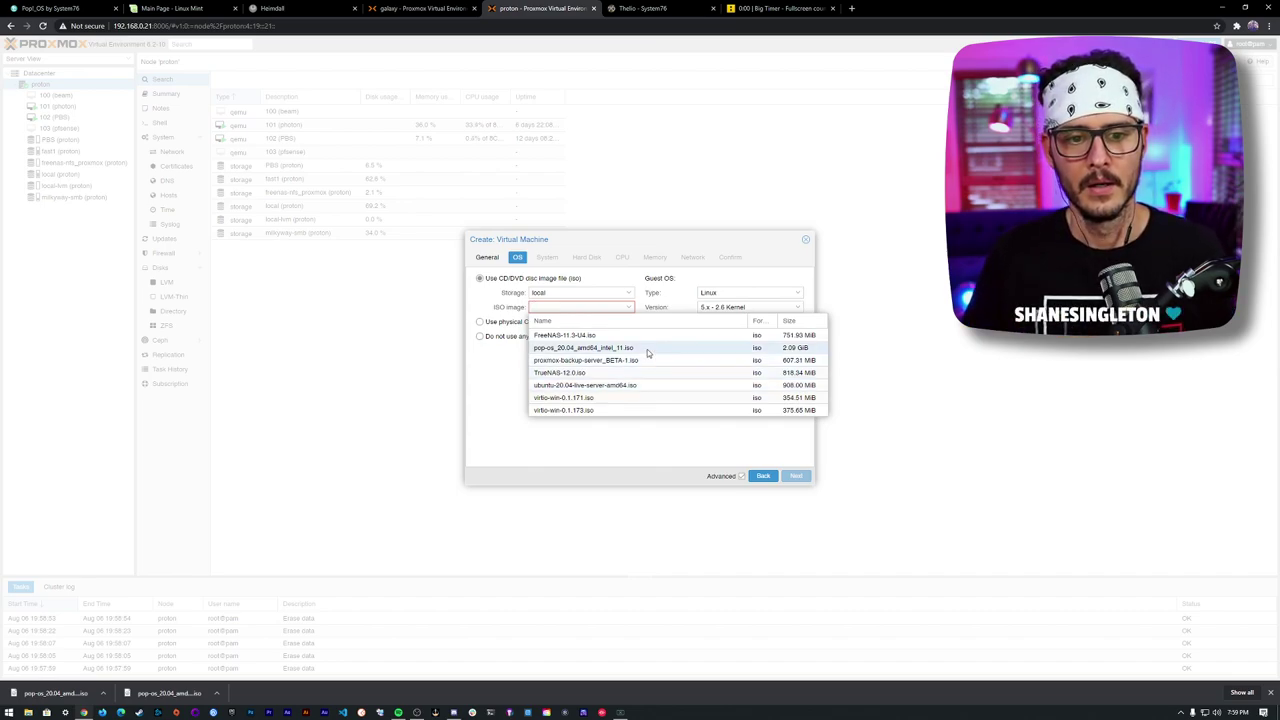
{"action": "left_click", "coordinate": [627, 439]}
{"action": "left_click", "coordinate": [630, 308]}
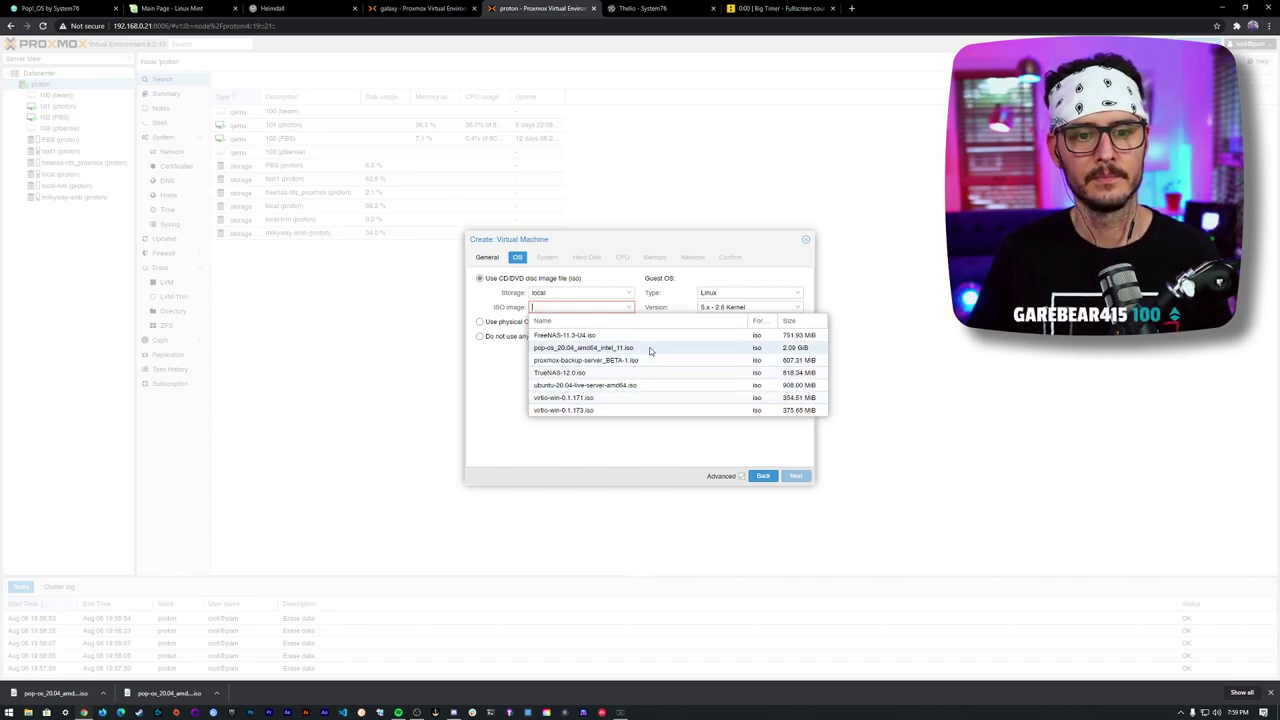
{"action": "left_click", "coordinate": [657, 430]}
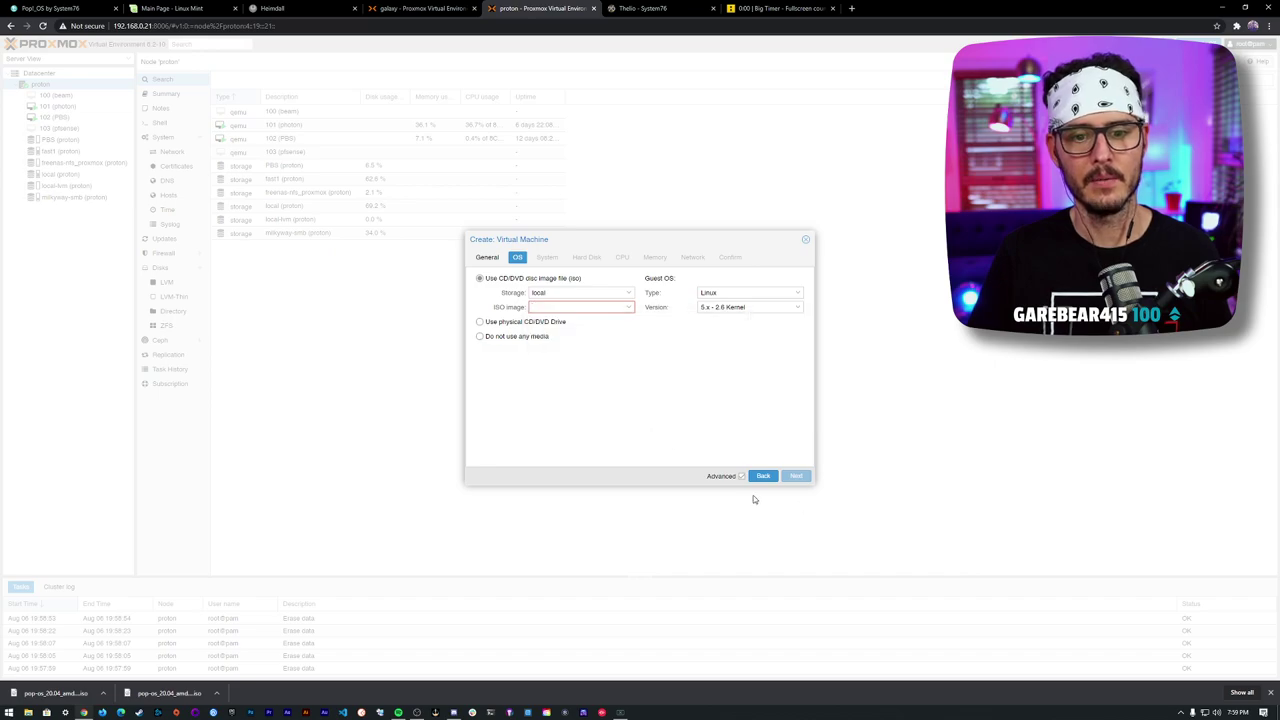
{"action": "left_click", "coordinate": [806, 240]}
{"action": "left_click", "coordinate": [60, 174]}
{"action": "left_click", "coordinate": [66, 152]}
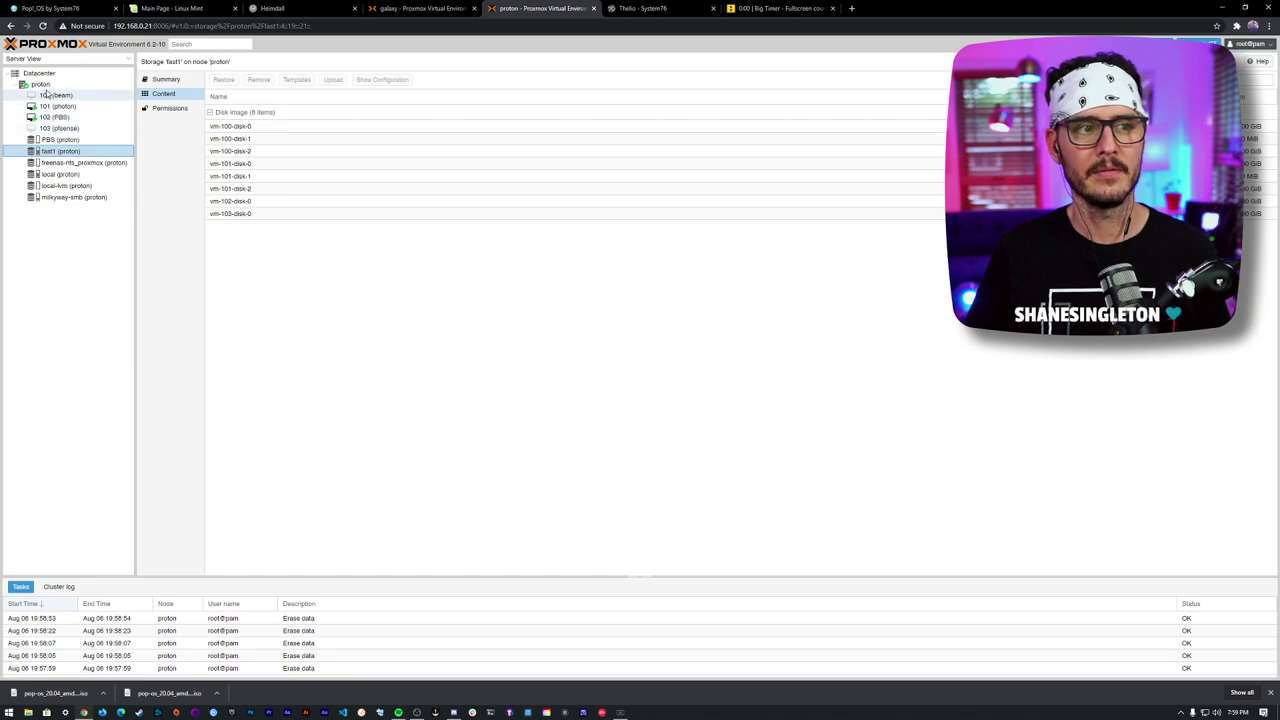
- Upload pop-os_20.04_amd64_nvidia_11.iso to the local storage
{"action": "left_click", "coordinate": [61, 175]}
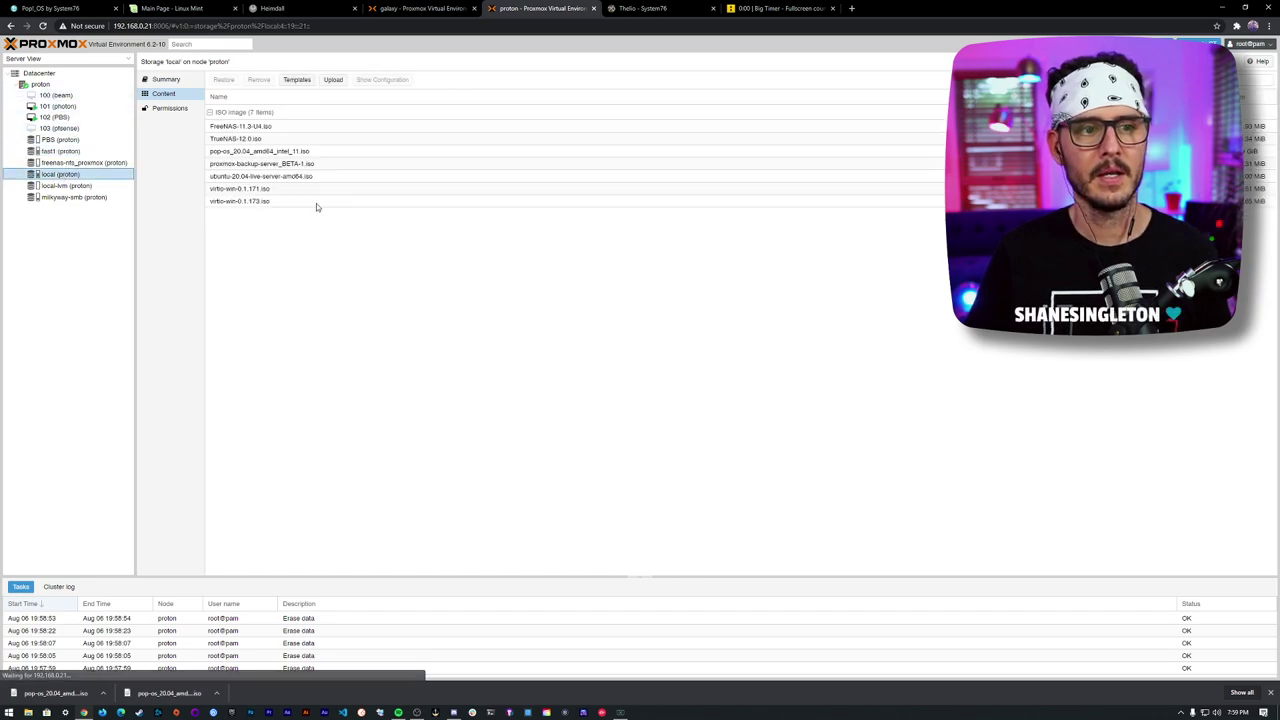
{"action": "left_click", "coordinate": [288, 152]}
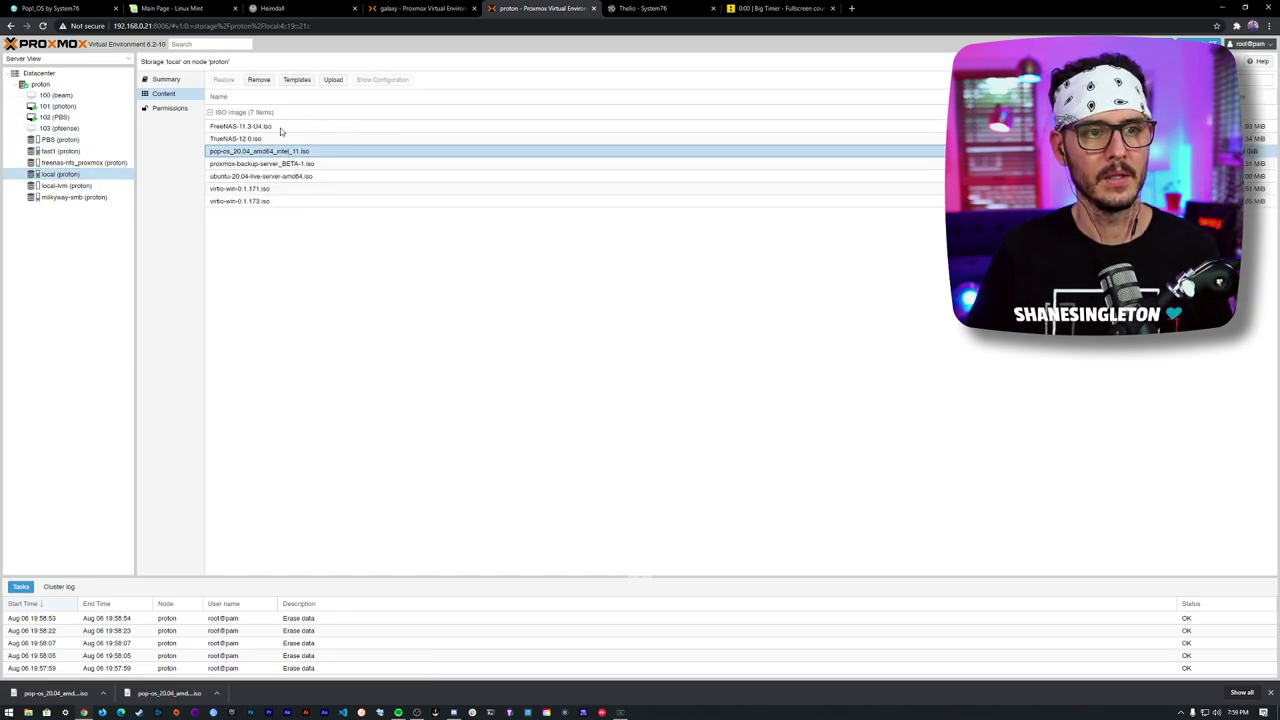
{"action": "left_click", "coordinate": [332, 80]}
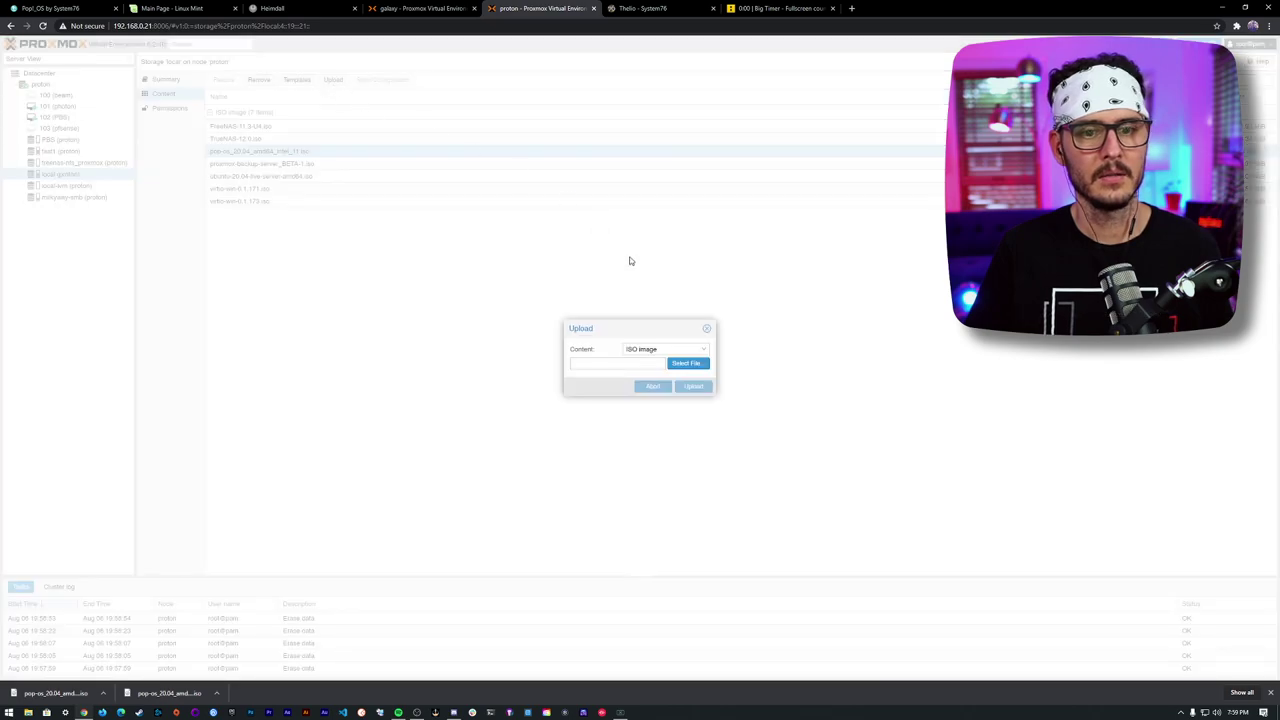
{"action": "left_click", "coordinate": [702, 366]}
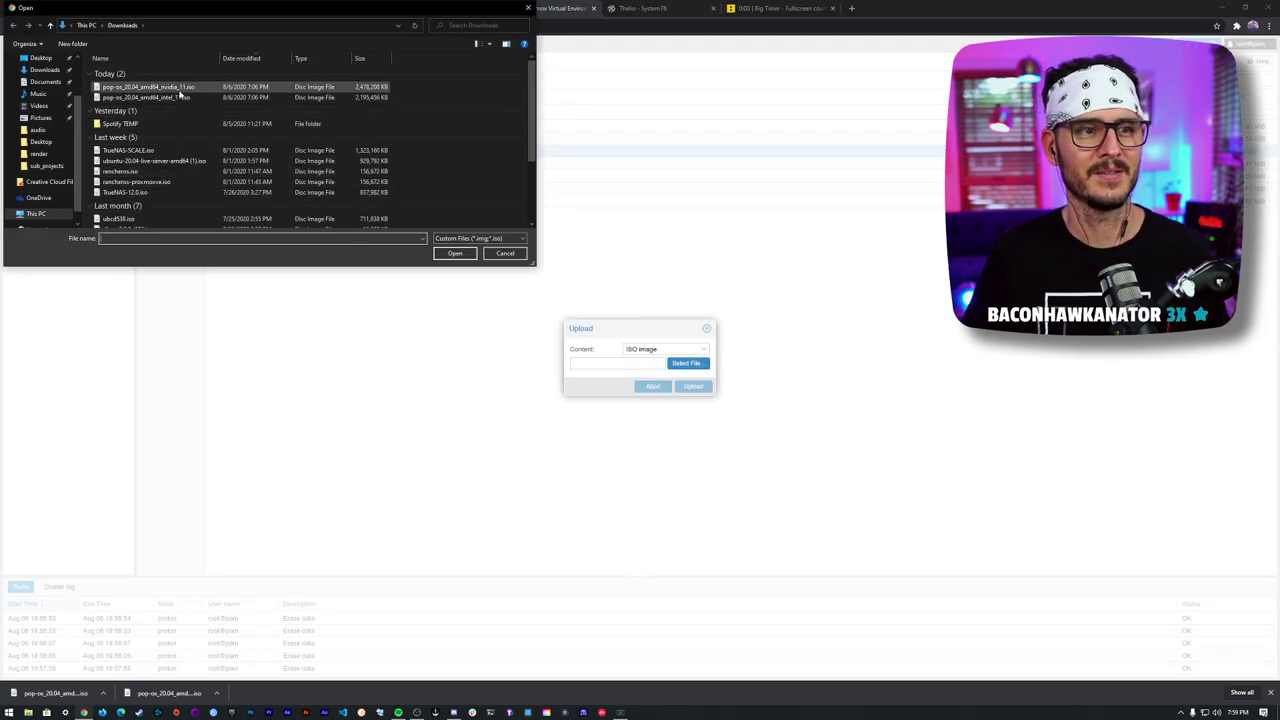
{"action": "double_click", "coordinate": [180, 89]}
{"action": "left_click", "coordinate": [691, 386]}
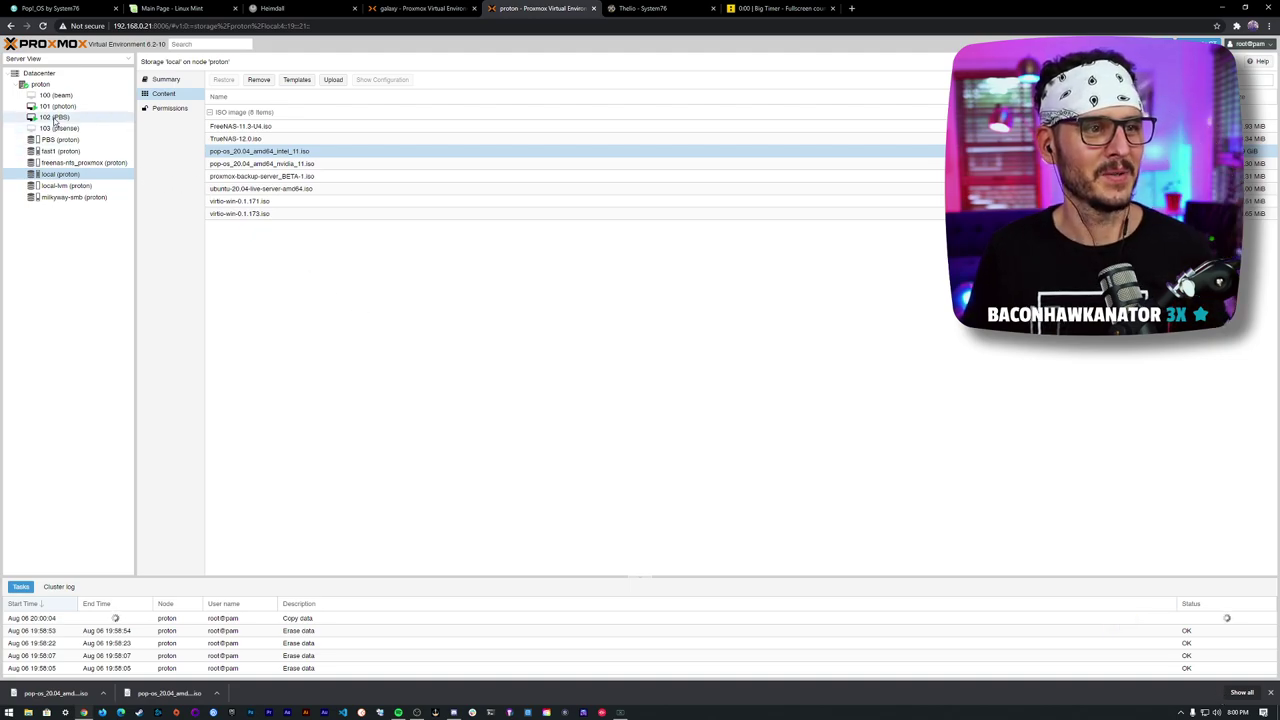
- Return to the proton node's resource list
{"action": "left_click", "coordinate": [44, 85]}
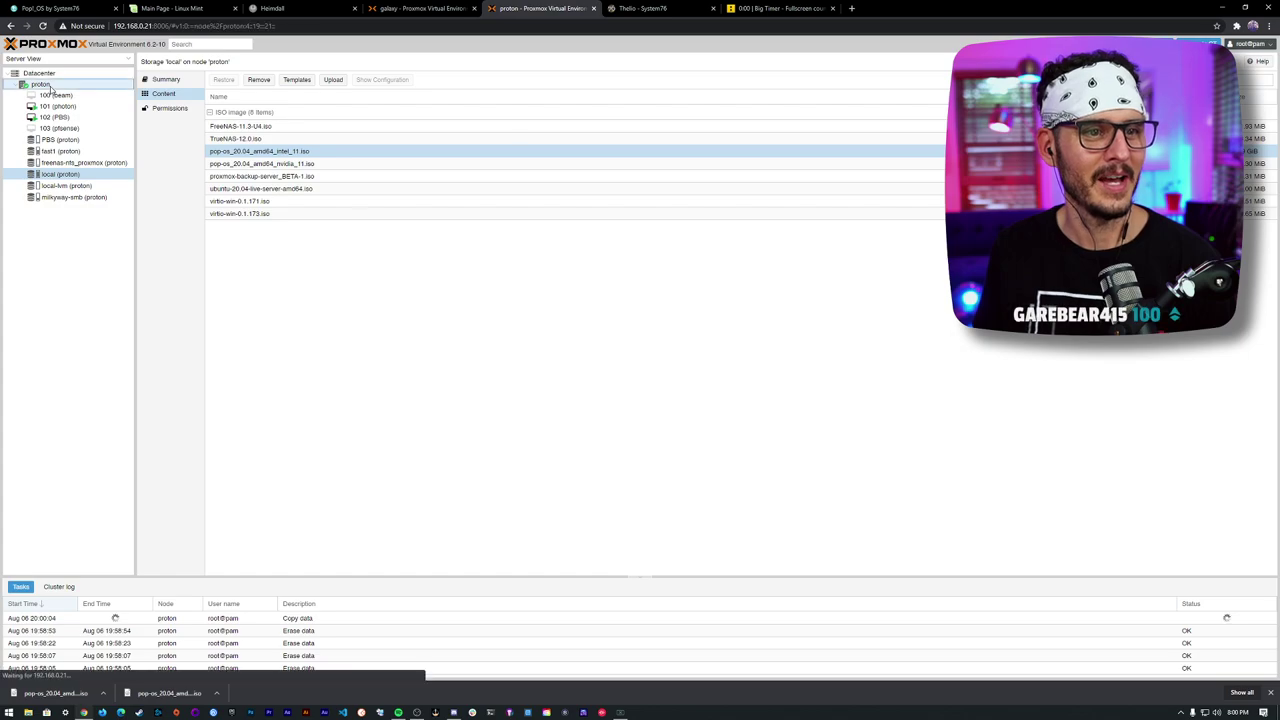
{"action": "left_click", "coordinate": [45, 94]}
{"action": "left_click", "coordinate": [40, 85]}
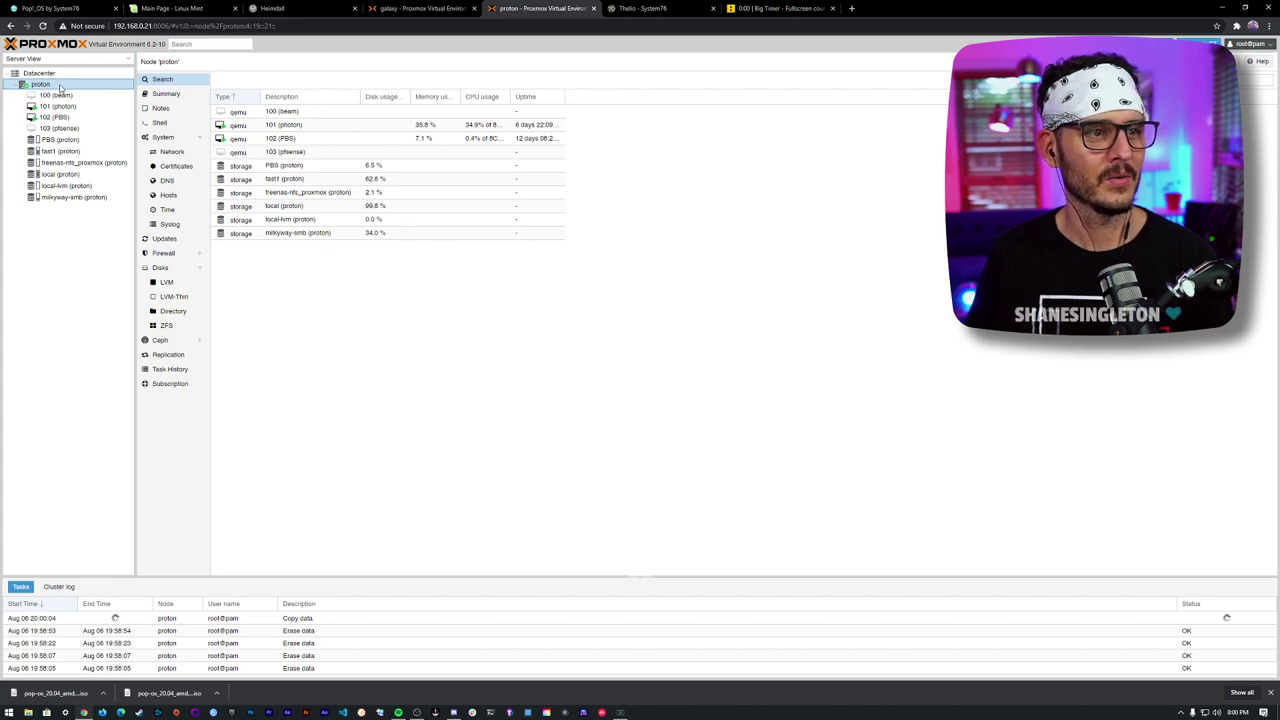
- Start a new VM on proton named pop-os with the nvidia Pop!_OS ISO as install media
{"action": "right_click", "coordinate": [60, 89]}
{"action": "left_click", "coordinate": [85, 96]}
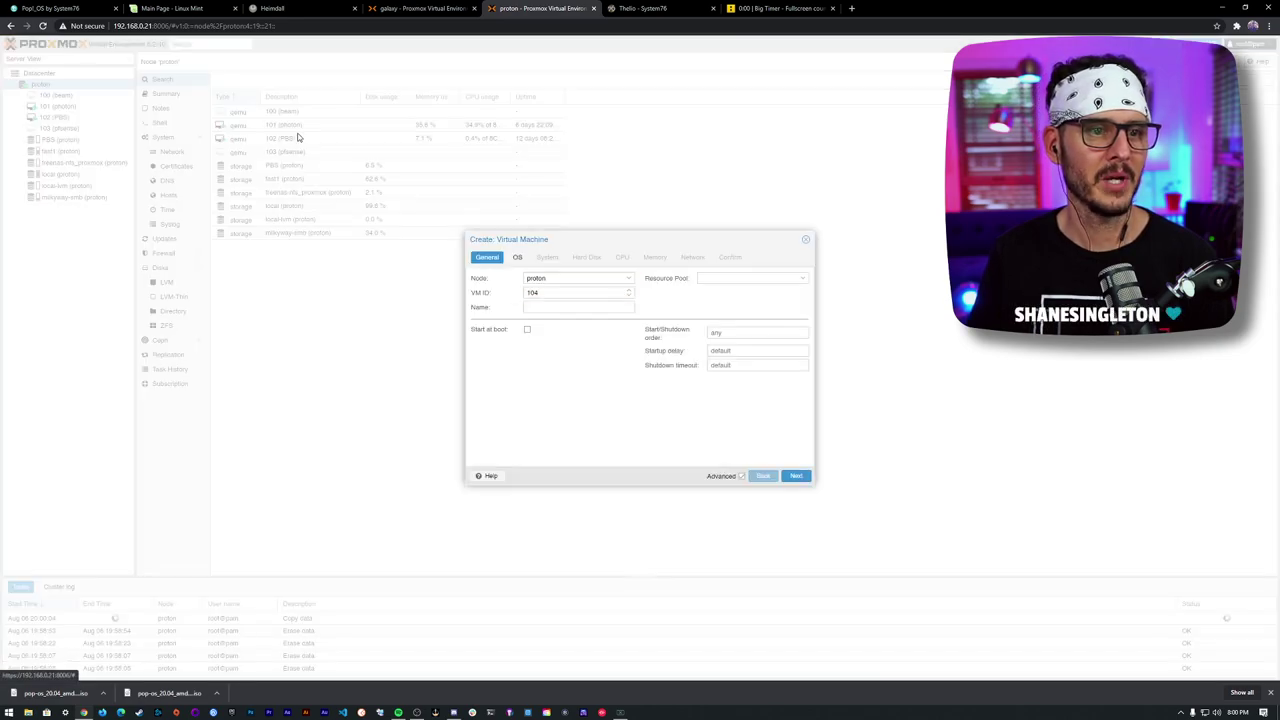
{"action": "left_click", "coordinate": [617, 310]}
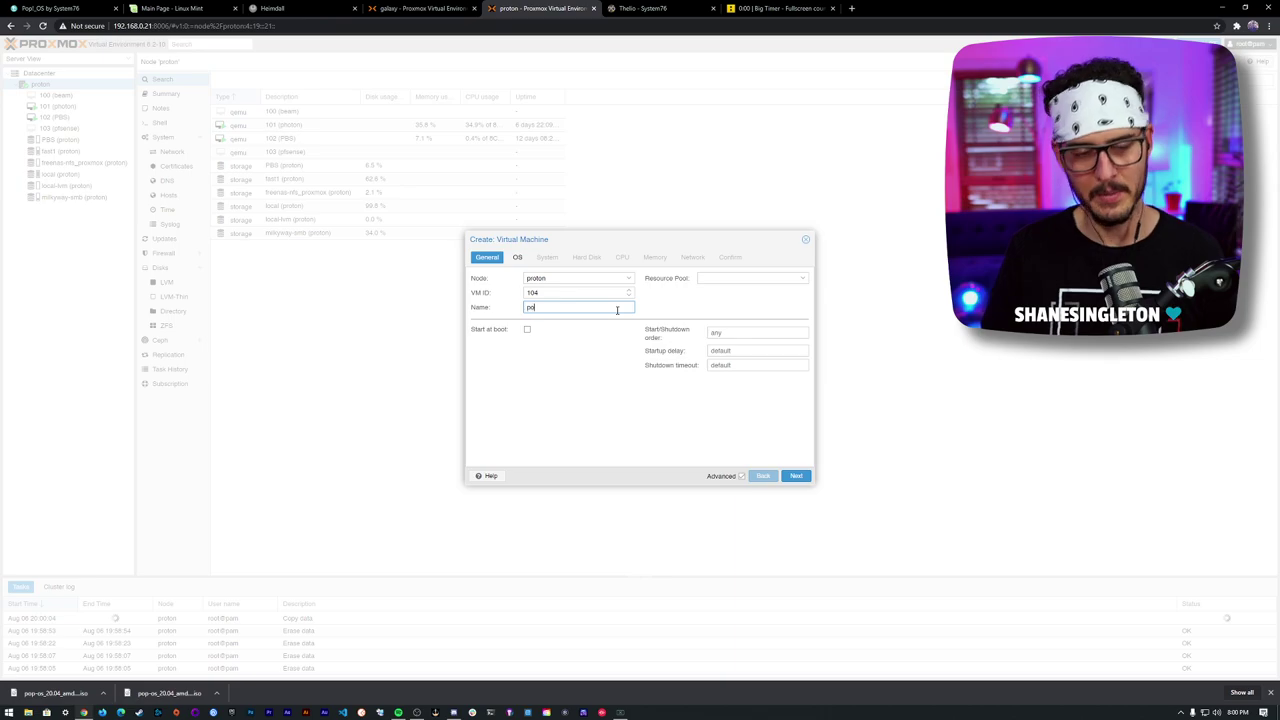
{"action": "type", "text": "pop-os"}
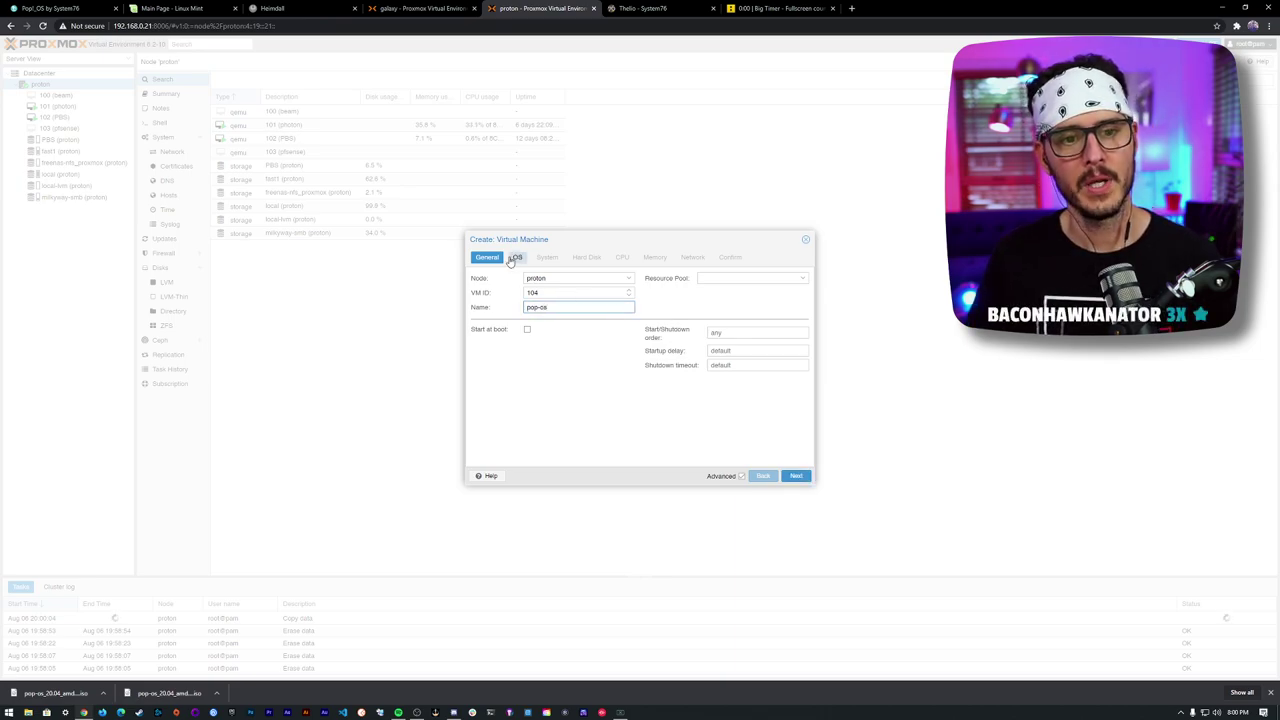
{"action": "left_click", "coordinate": [517, 257]}
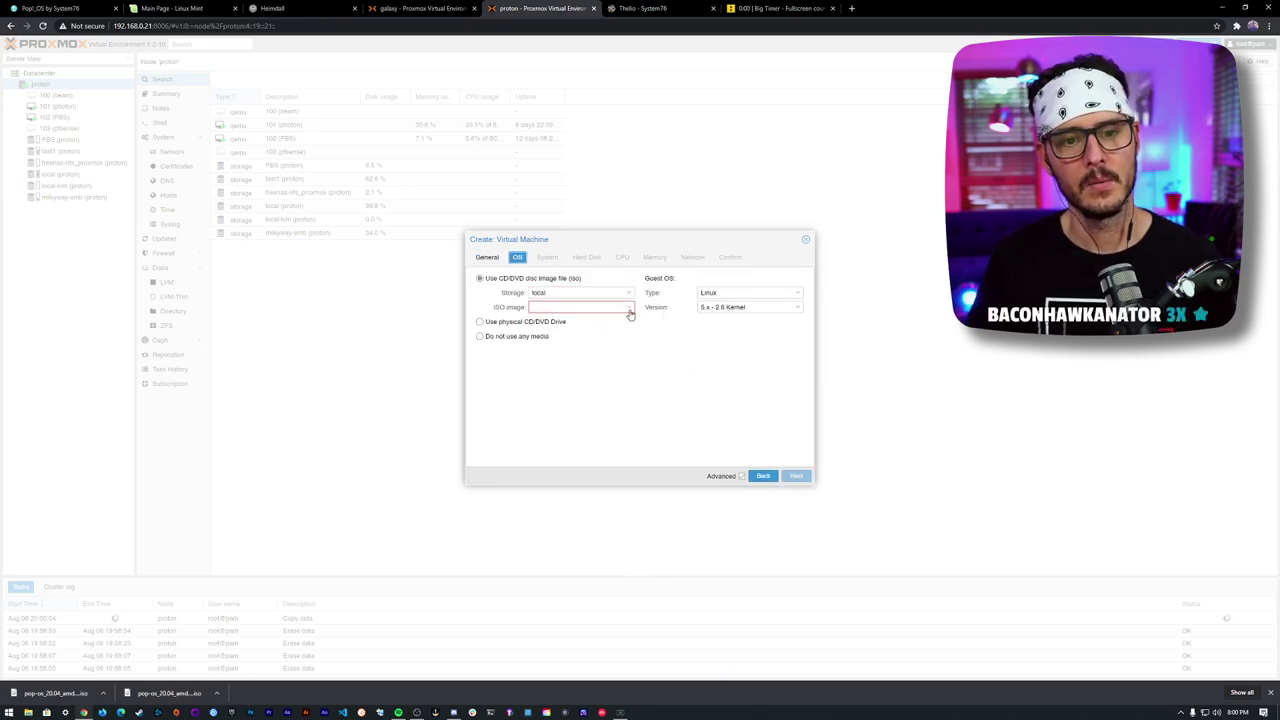
{"action": "left_click", "coordinate": [629, 309]}
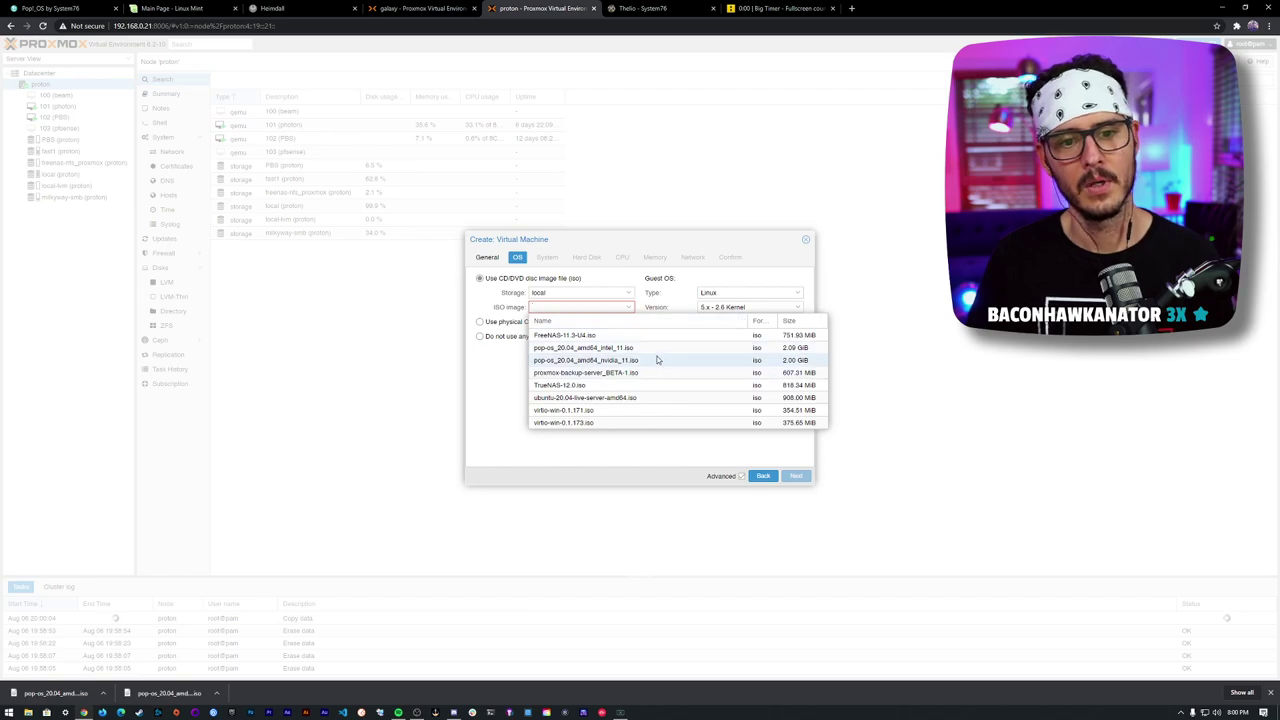
{"action": "left_click", "coordinate": [657, 359]}
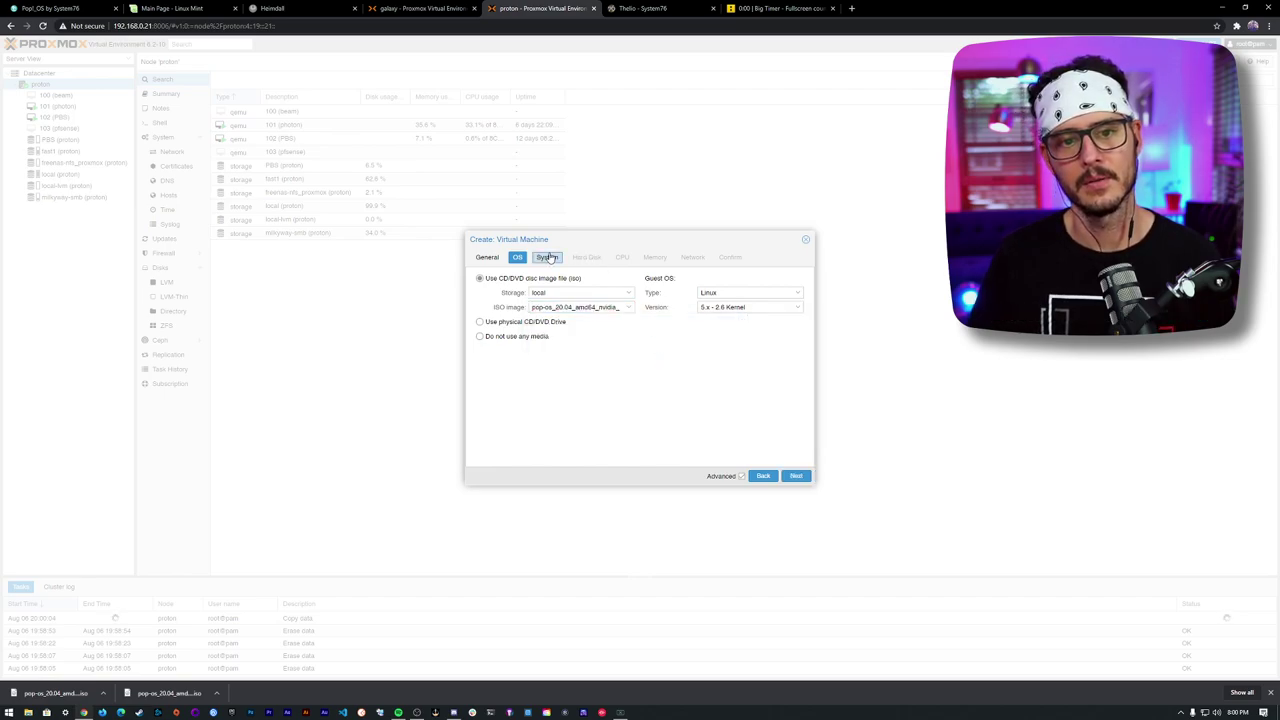
- Set a VirtIO Block disk, 8 CPU cores and 8192 MB of memory
{"action": "left_click", "coordinate": [547, 257]}
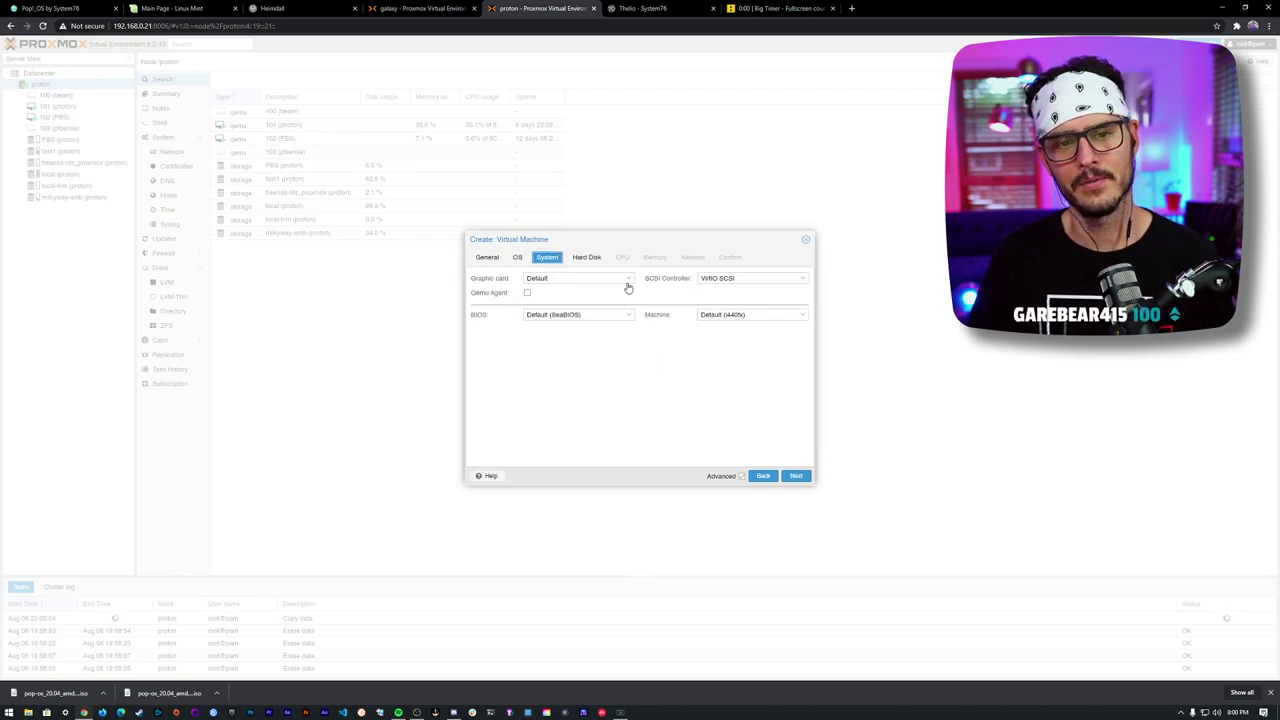
{"action": "left_click", "coordinate": [587, 257]}
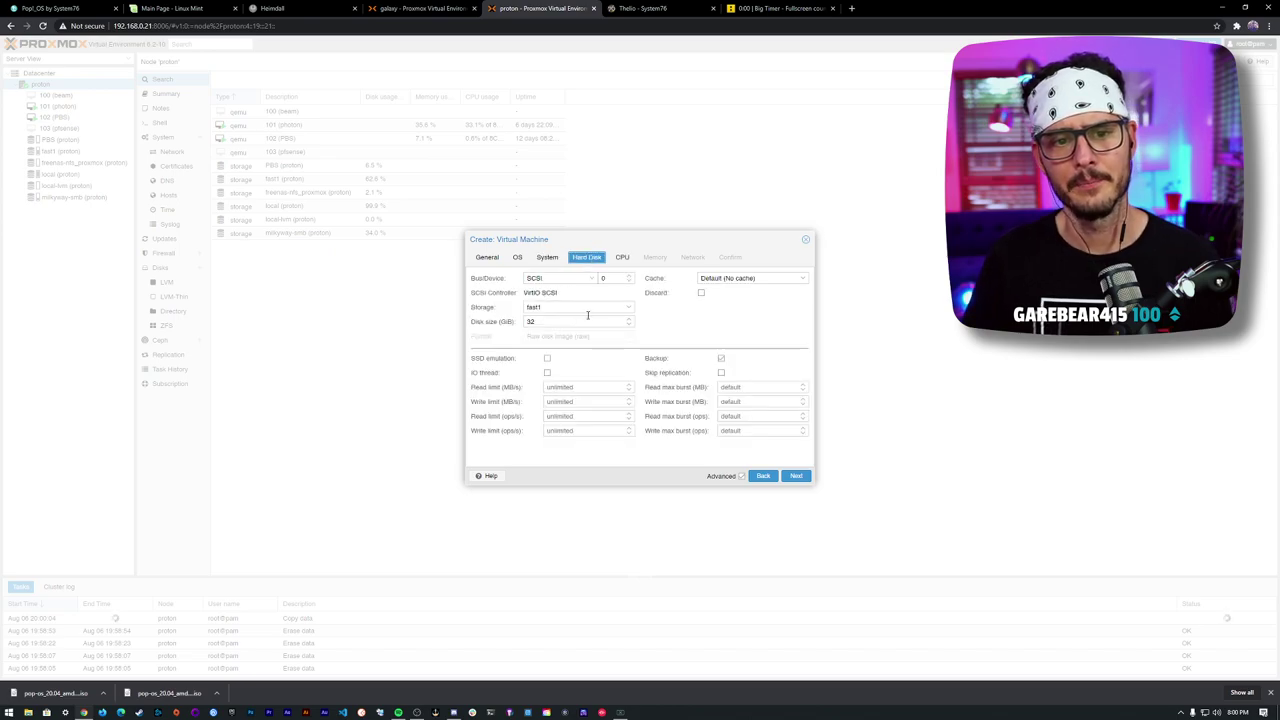
{"action": "left_click", "coordinate": [591, 280]}
{"action": "left_click", "coordinate": [585, 311]}
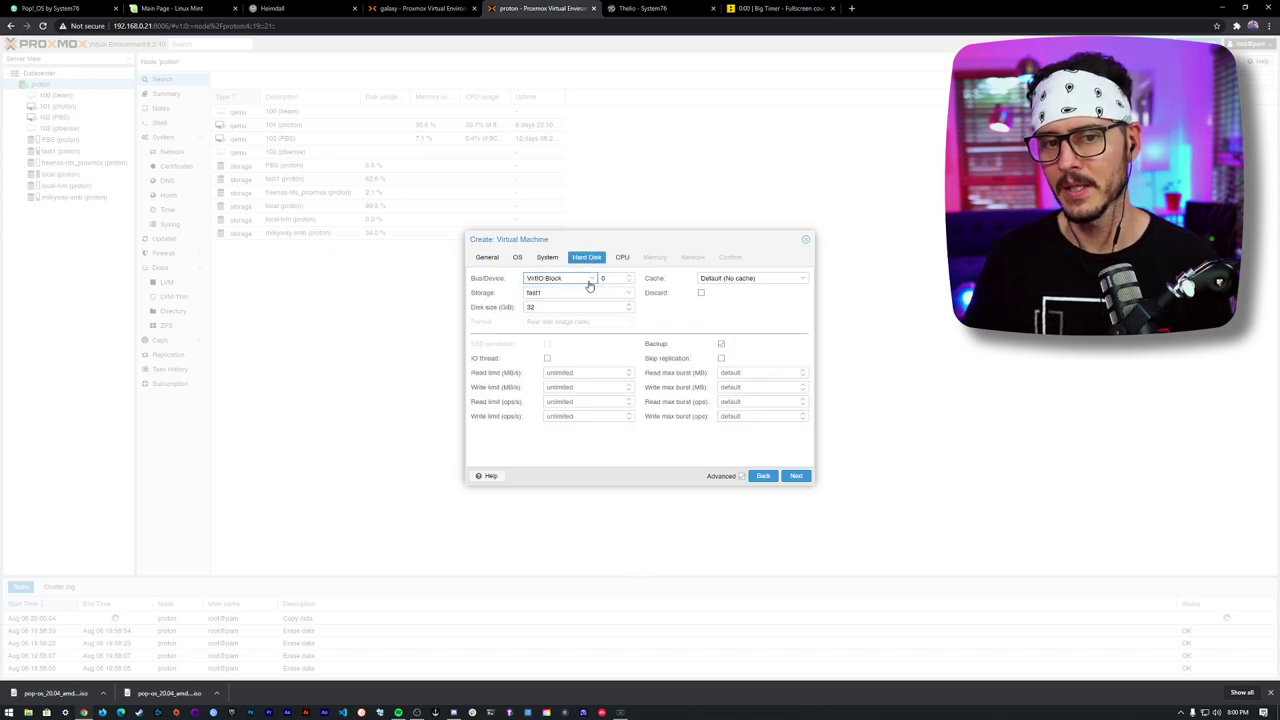
{"action": "left_click", "coordinate": [621, 258]}
{"action": "left_click", "coordinate": [568, 293]}
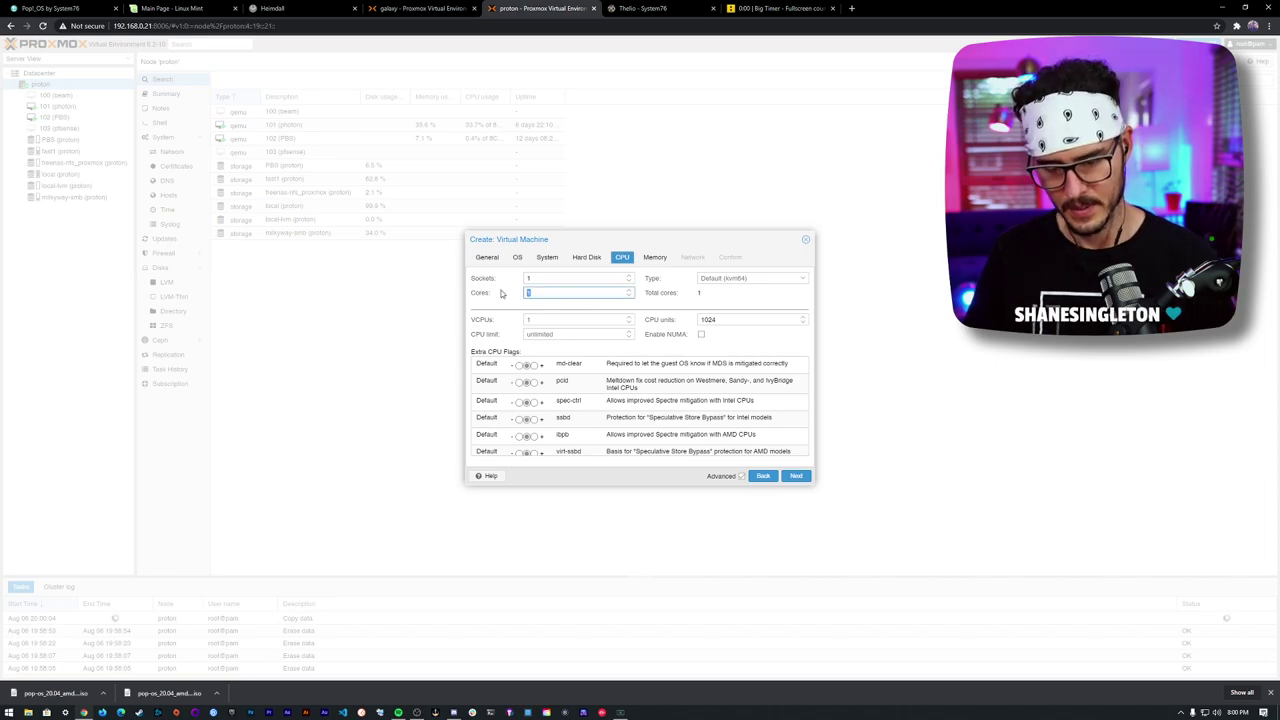
{"action": "left_click", "coordinate": [655, 258]}
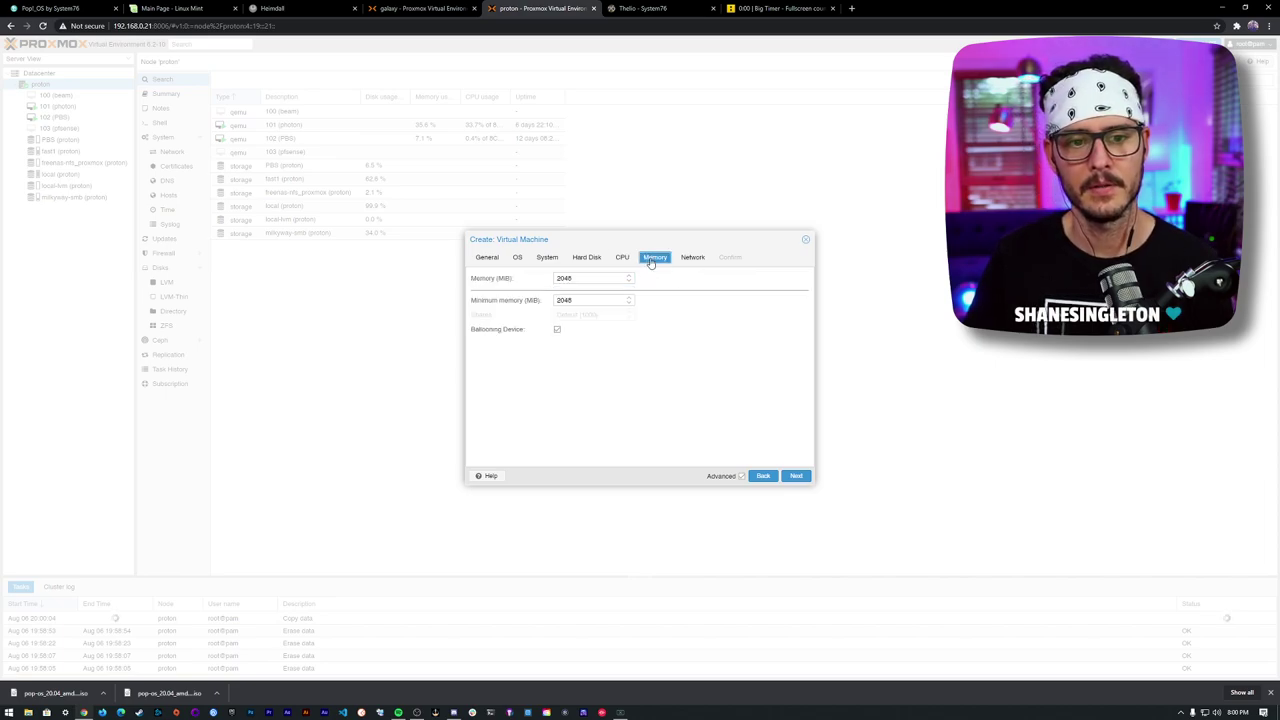
{"action": "double_click", "coordinate": [580, 278]}
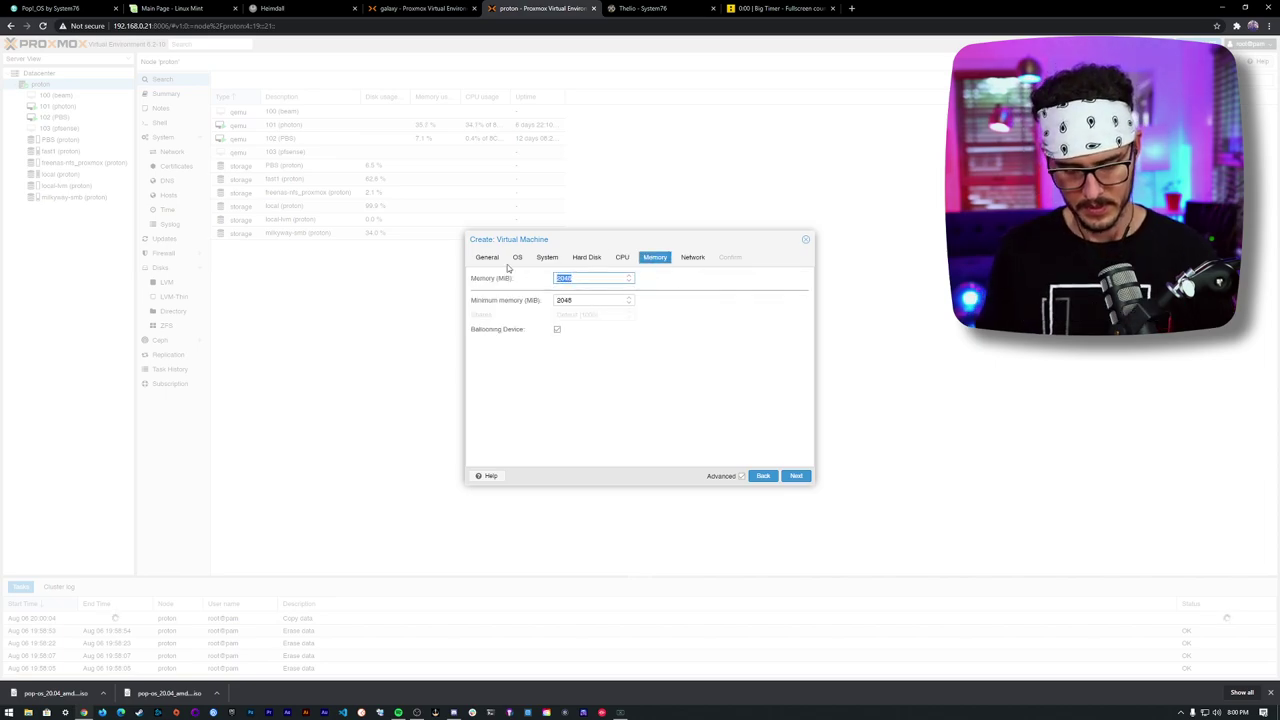
{"action": "type", "text": "8192"}
{"action": "key", "text": "Tab"}
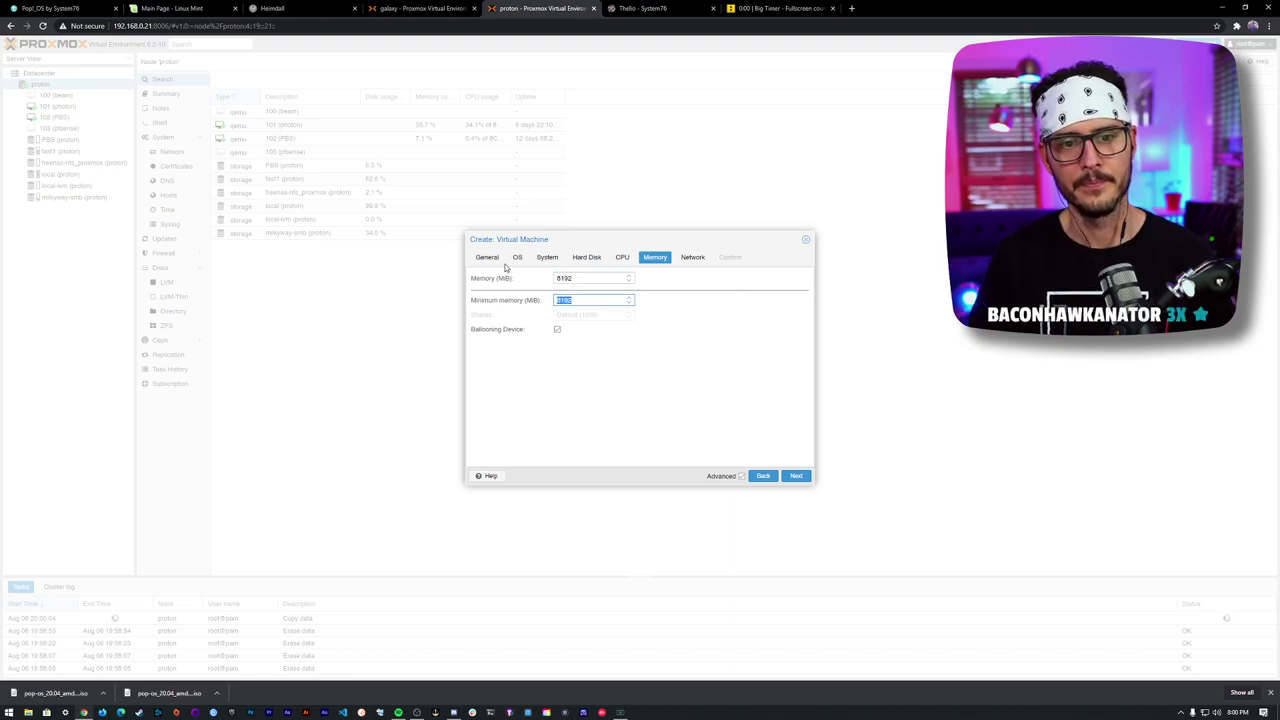
- Review each wizard tab, create the VM, and dismiss the no-space-left error
{"action": "left_click", "coordinate": [692, 257]}
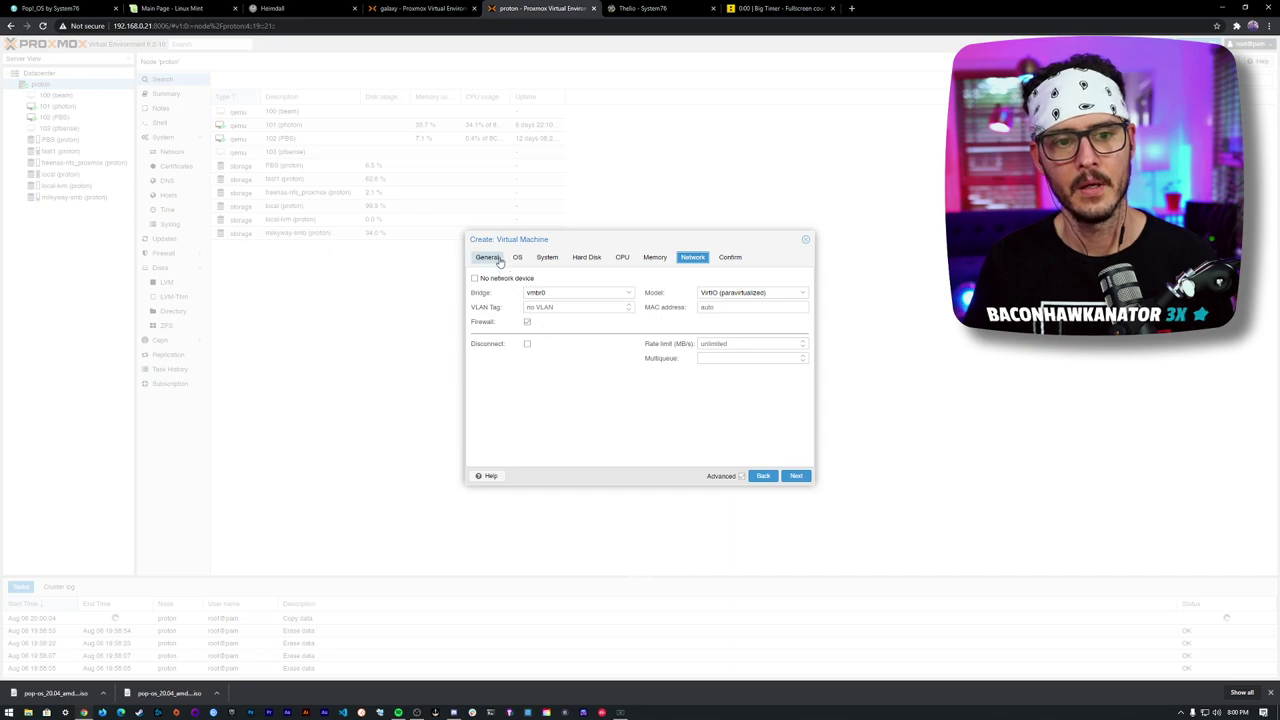
{"action": "left_click", "coordinate": [517, 257]}
{"action": "left_click", "coordinate": [547, 257]}
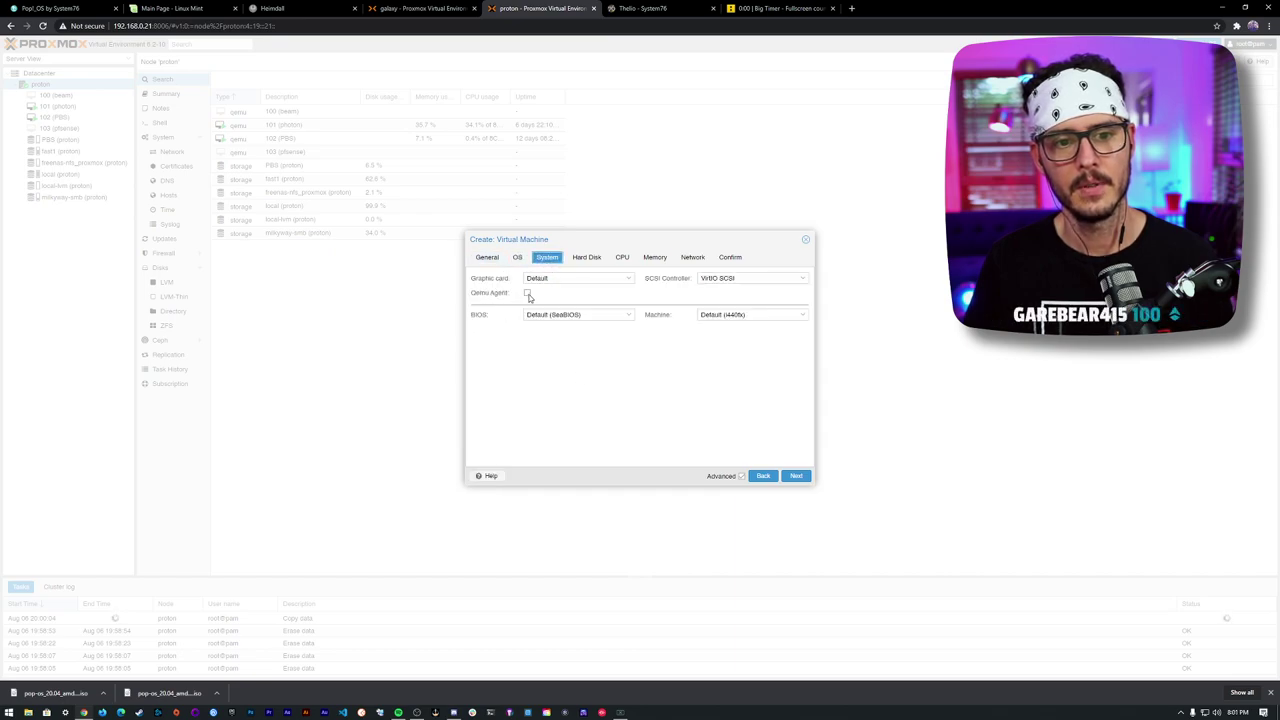
{"action": "left_click", "coordinate": [603, 259]}
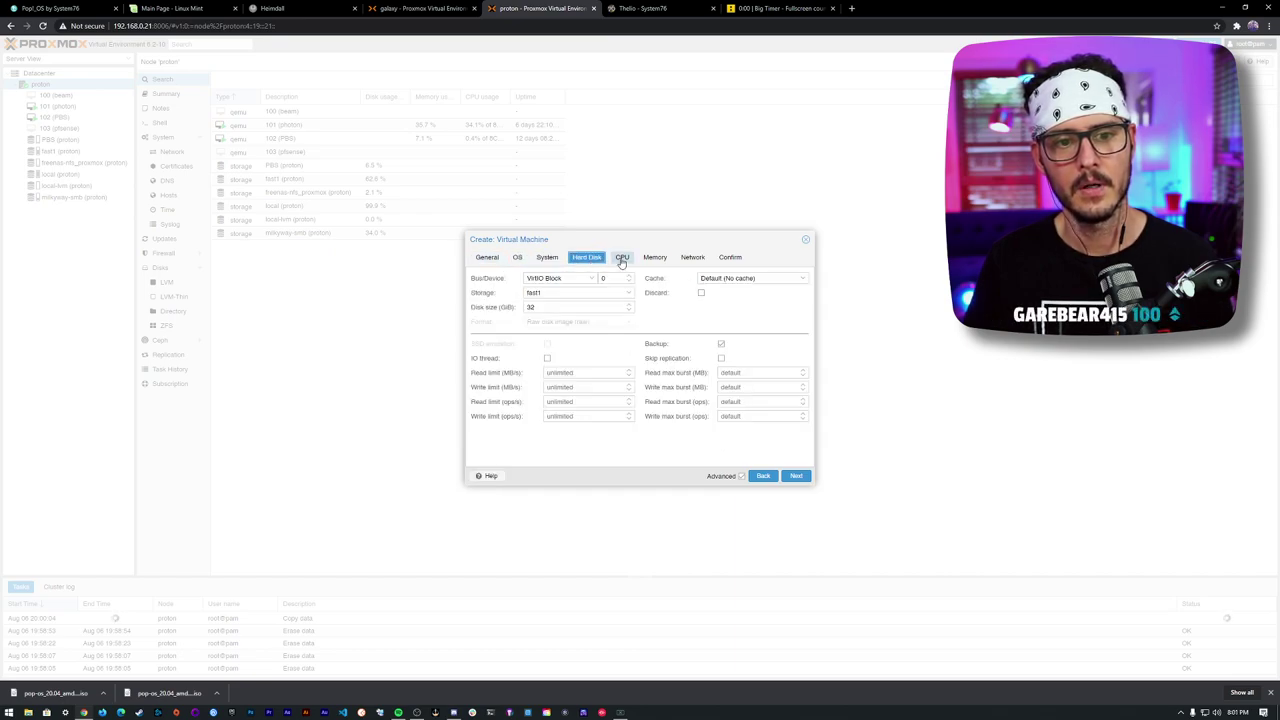
{"action": "left_click", "coordinate": [622, 257]}
{"action": "left_click", "coordinate": [655, 257]}
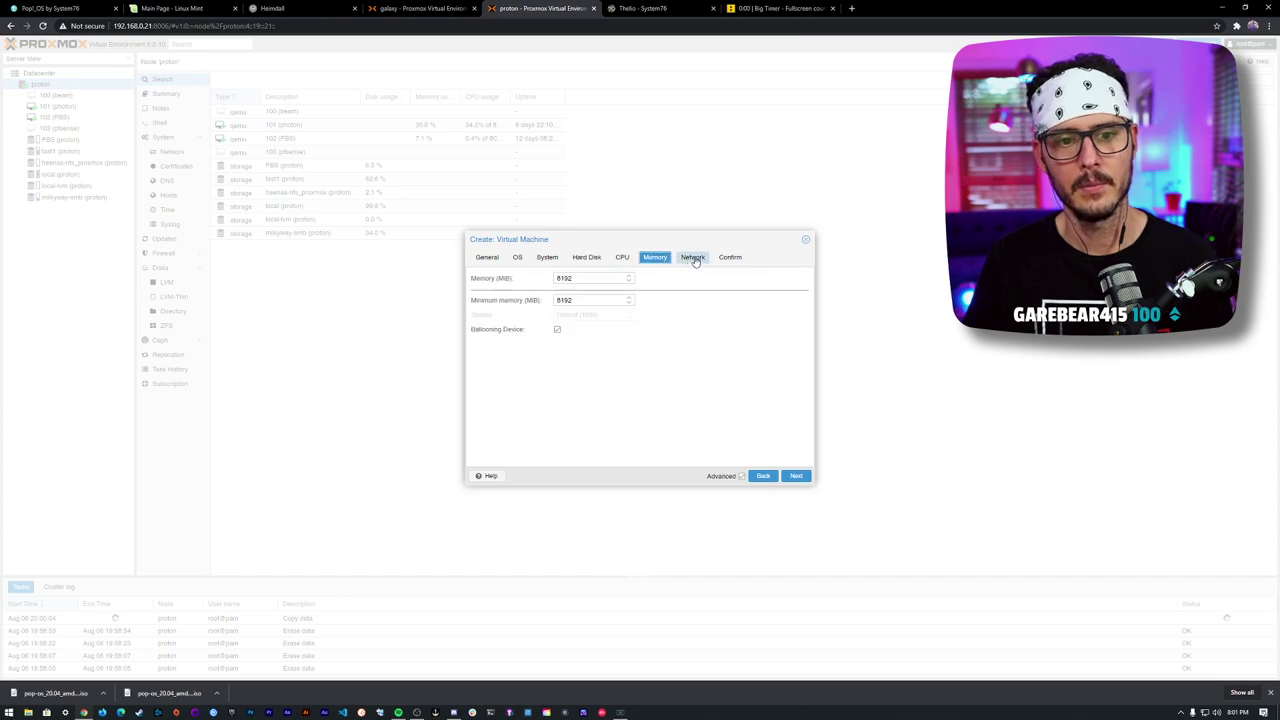
{"action": "left_click", "coordinate": [691, 257]}
{"action": "left_click", "coordinate": [730, 257]}
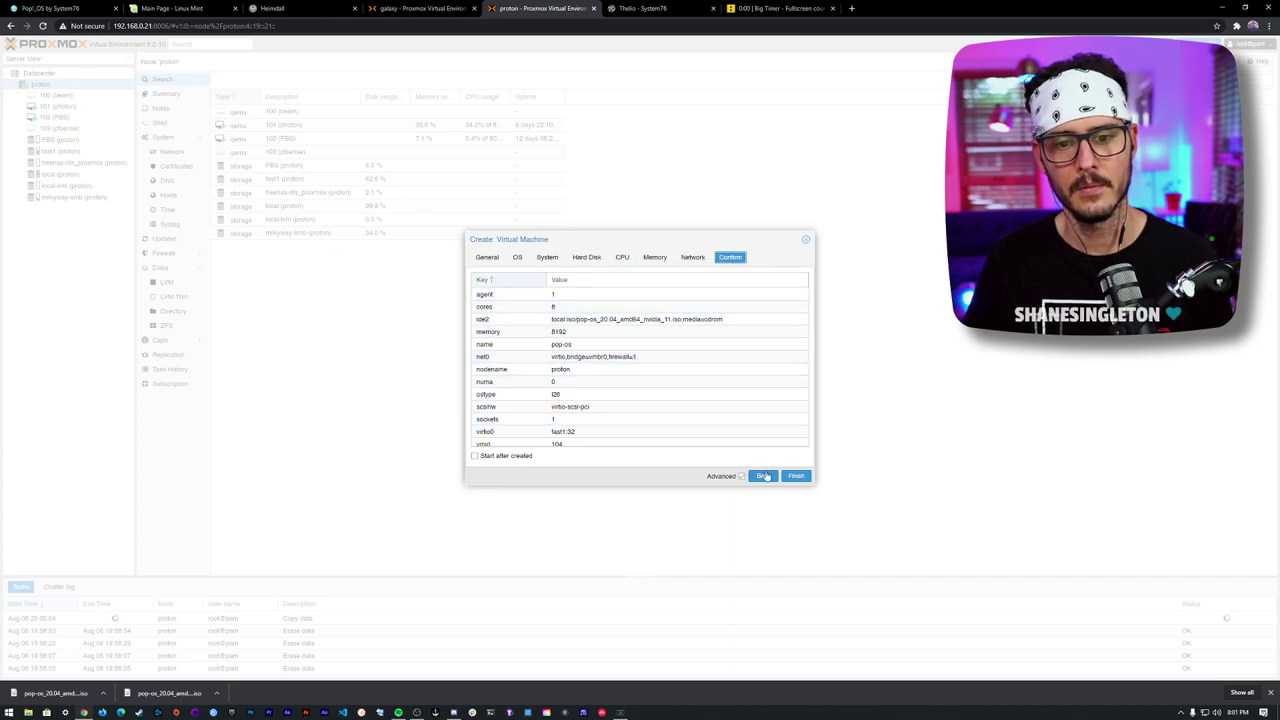
{"action": "left_click", "coordinate": [800, 479]}
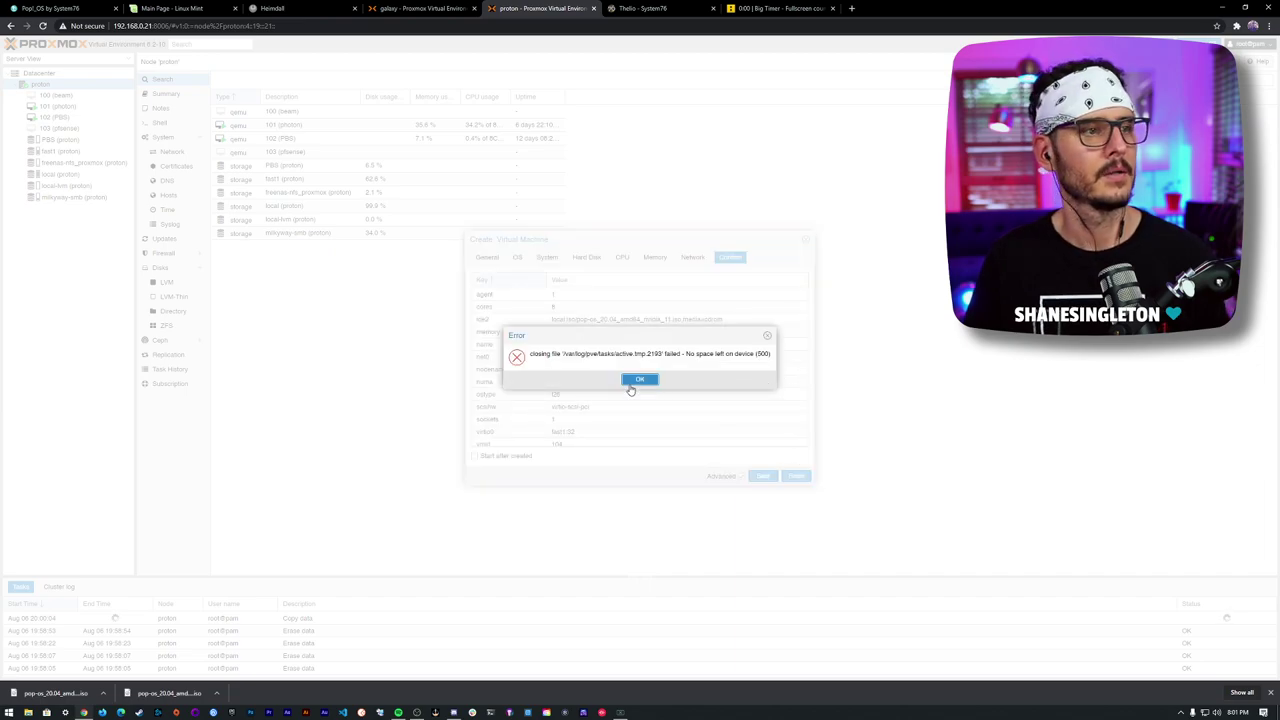
{"action": "left_click", "coordinate": [639, 381]}
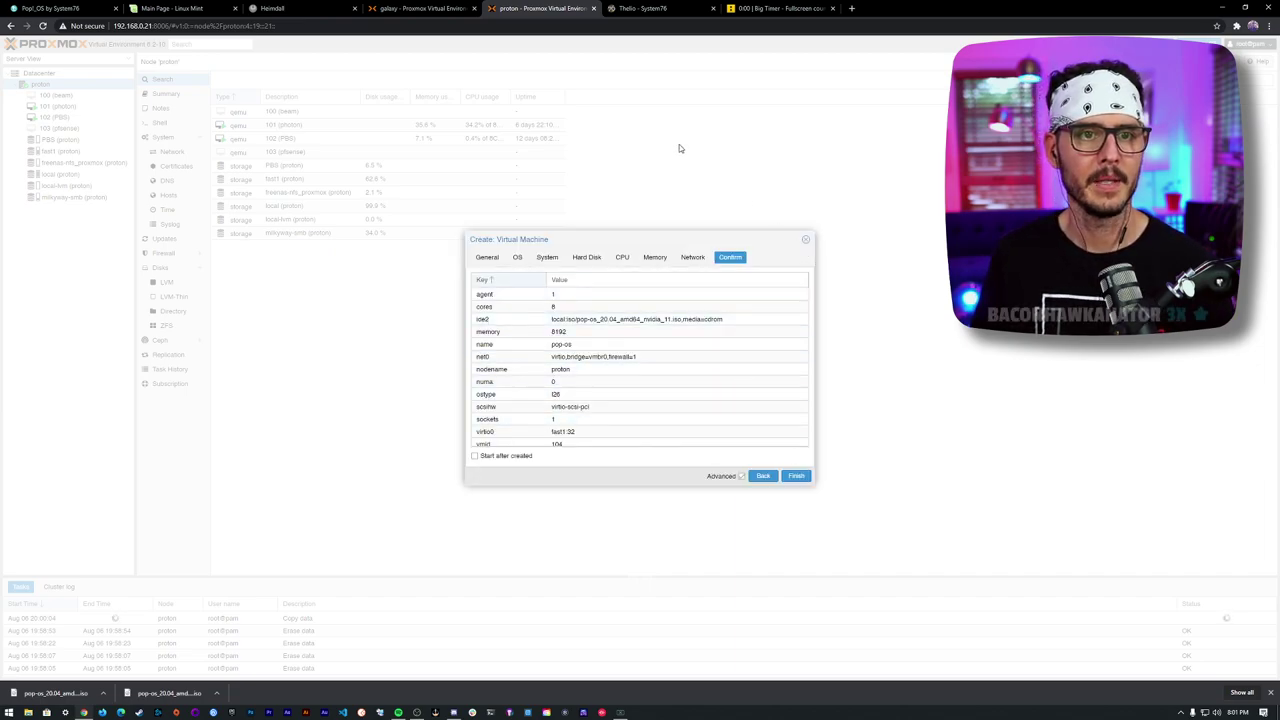
- Abandon the proton wizard and start a new VM named pop-os on the galaxy node
{"action": "left_click", "coordinate": [804, 243]}
{"action": "left_click", "coordinate": [463, 7]}
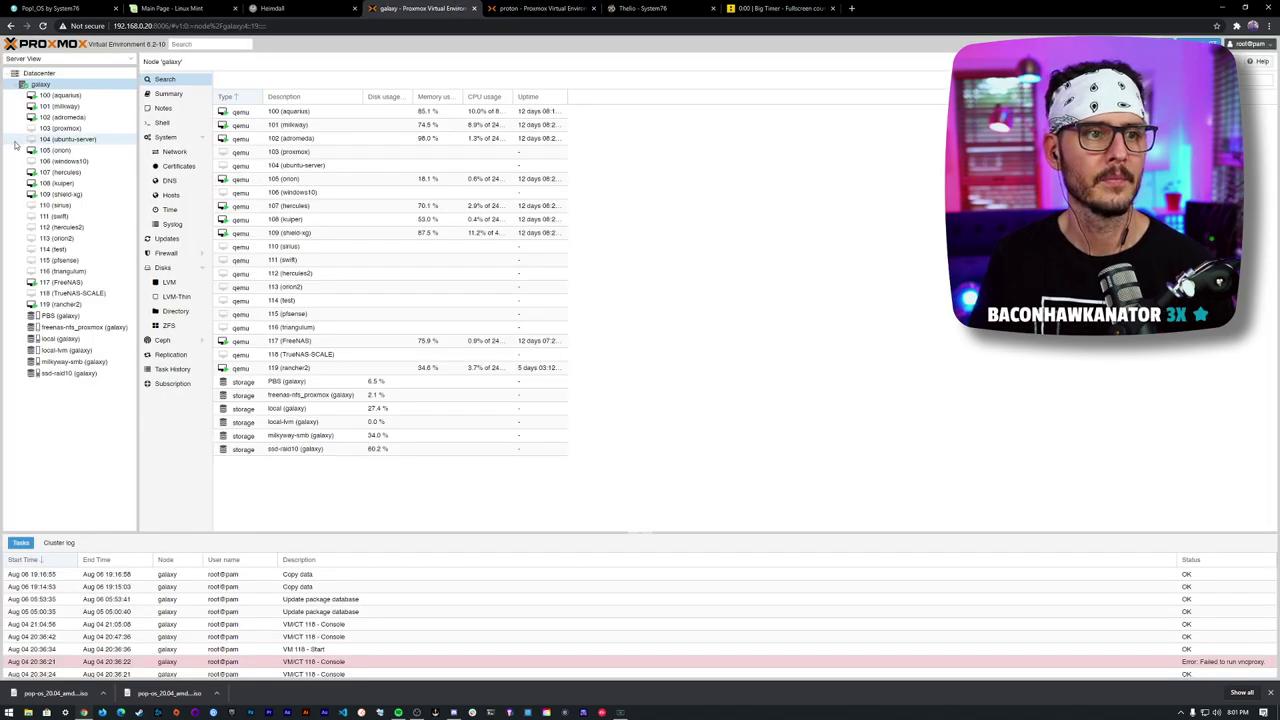
{"action": "right_click", "coordinate": [32, 84]}
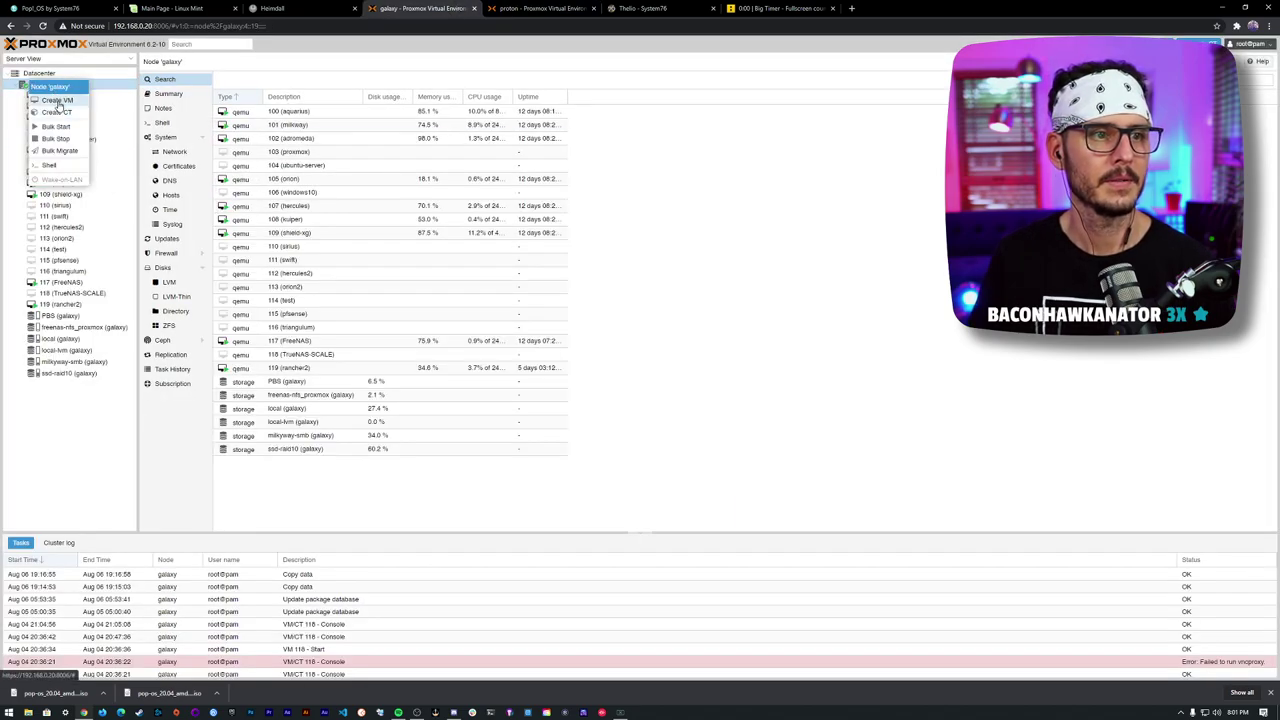
{"action": "left_click", "coordinate": [58, 100]}
{"action": "left_click", "coordinate": [551, 310]}
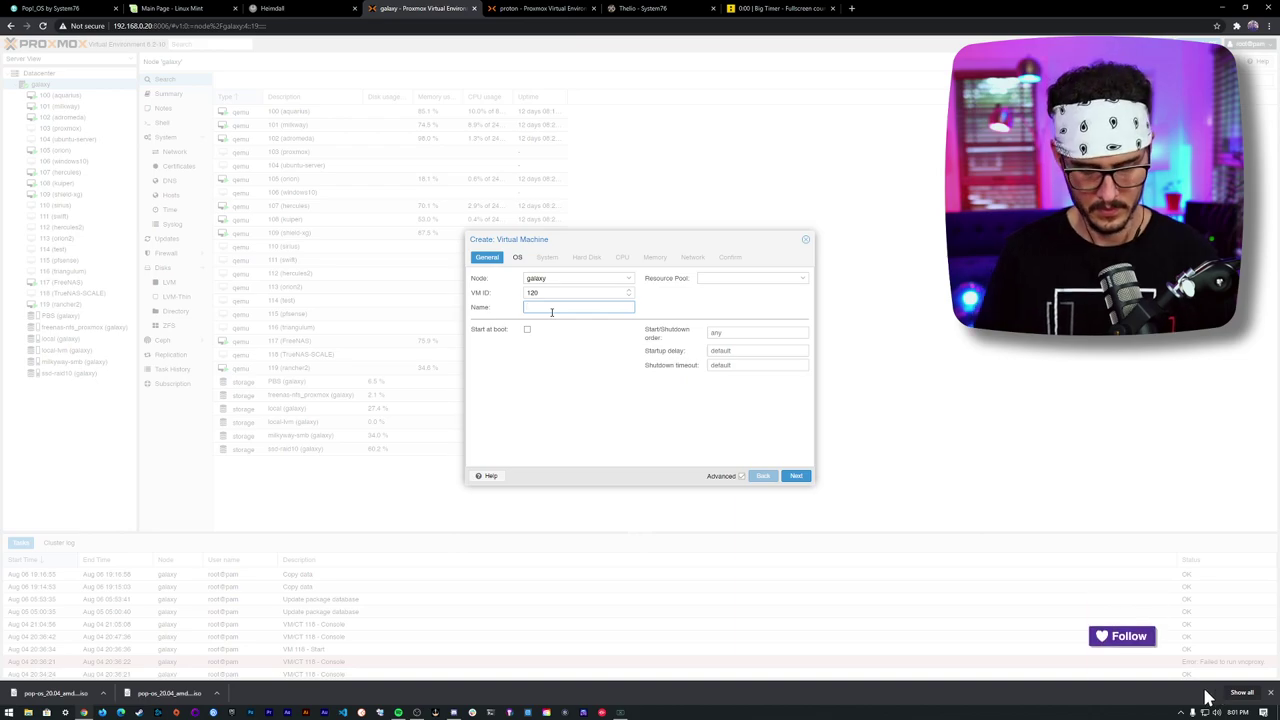
{"action": "type", "text": "pop-os"}
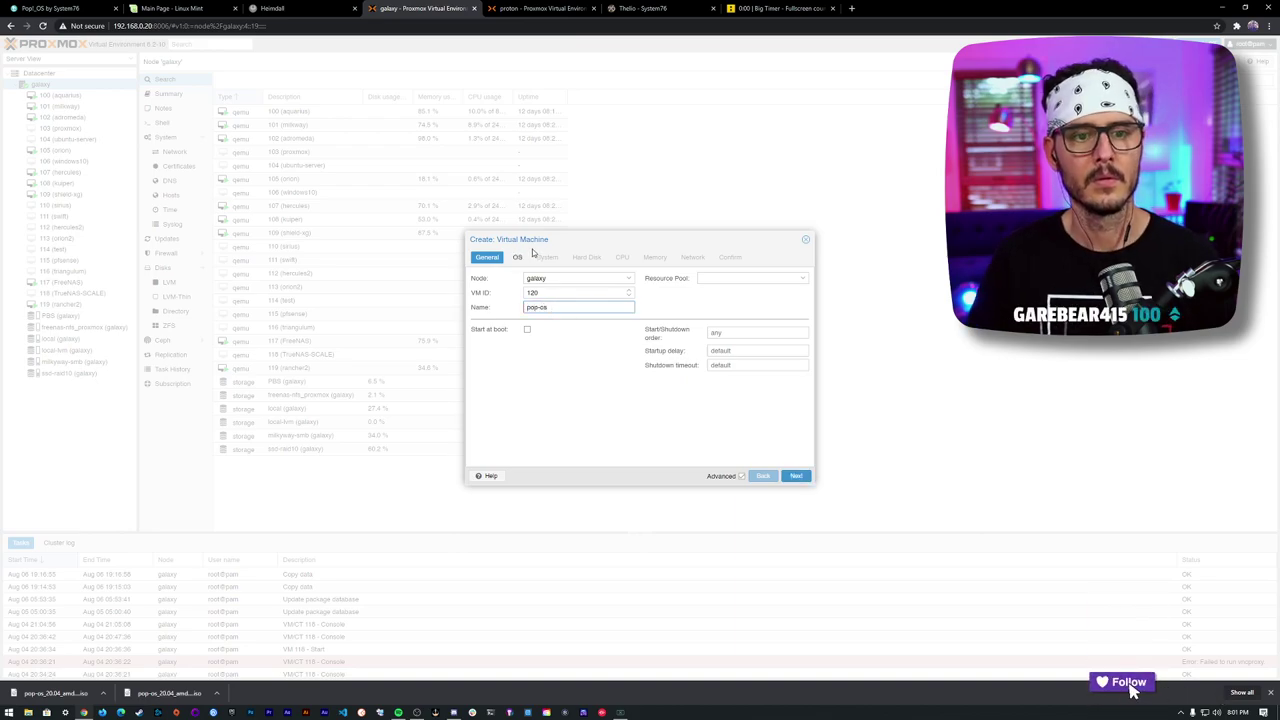
- Choose the pop-os_20.04_amd64_nvidia_11.iso image and a VirtIO Block disk
{"action": "left_click", "coordinate": [517, 257]}
{"action": "left_click", "coordinate": [629, 309]}
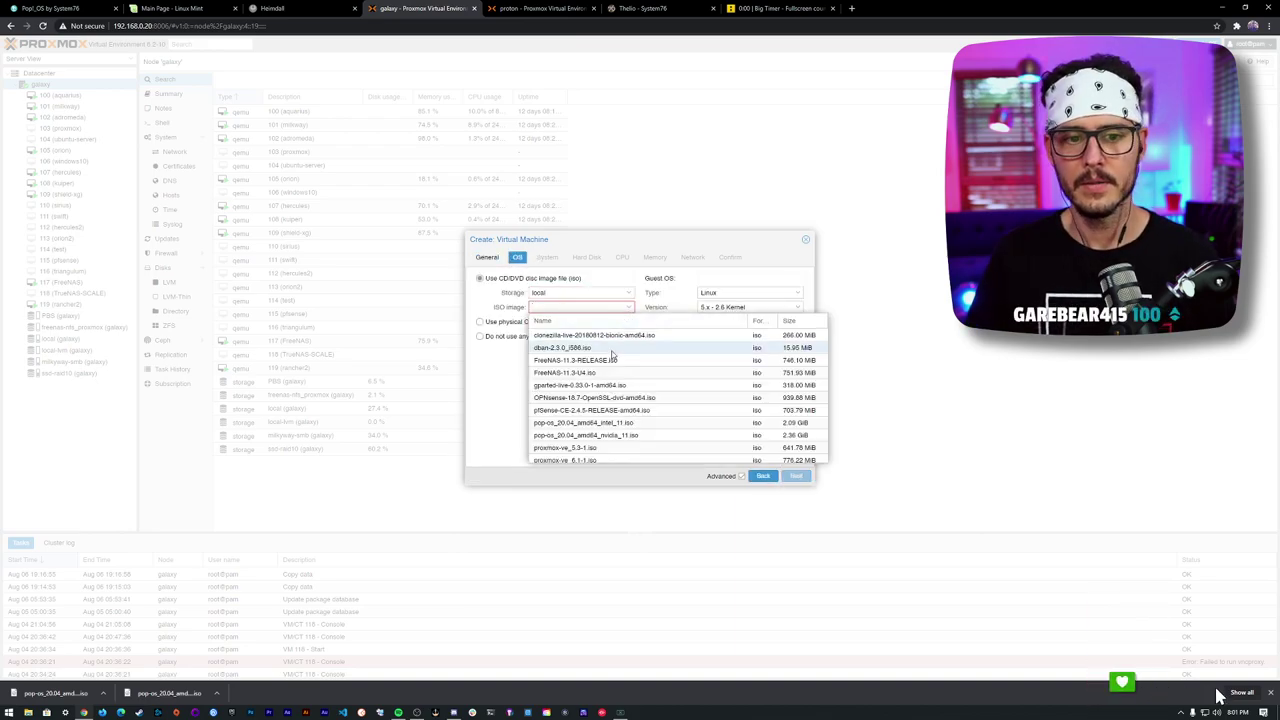
{"action": "left_click", "coordinate": [651, 435]}
{"action": "left_click", "coordinate": [548, 259]}
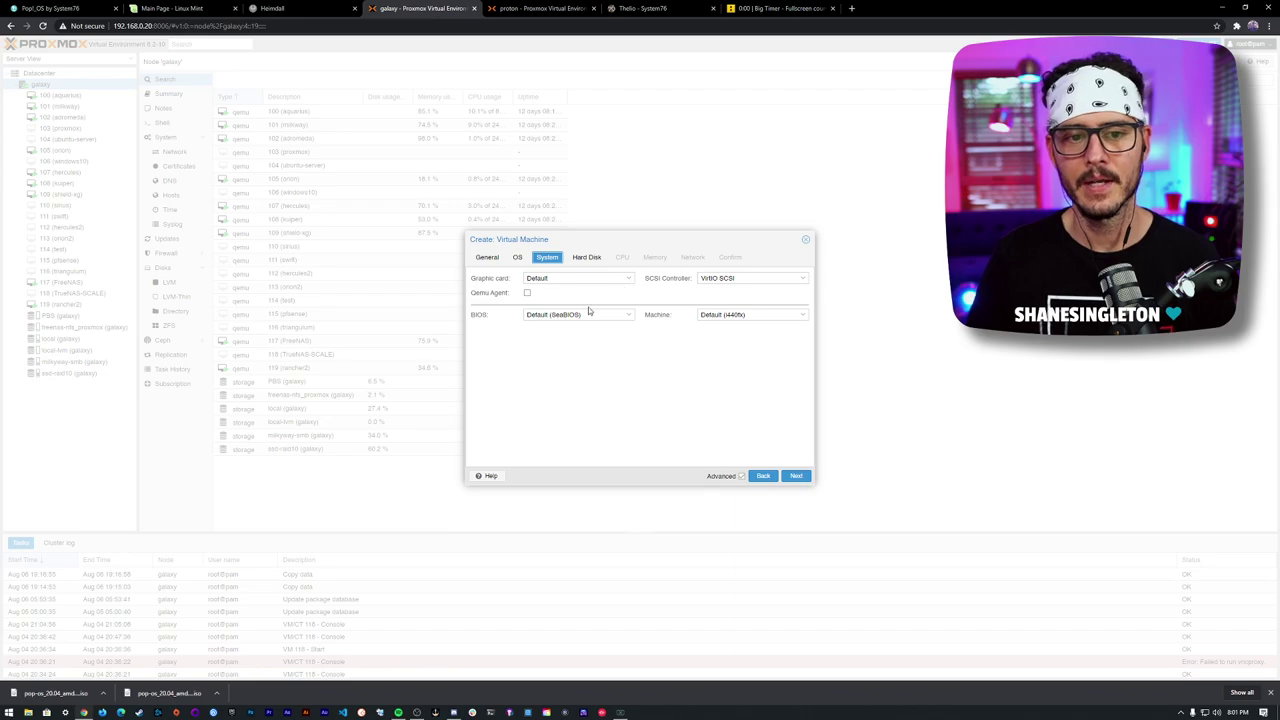
{"action": "left_click", "coordinate": [588, 258]}
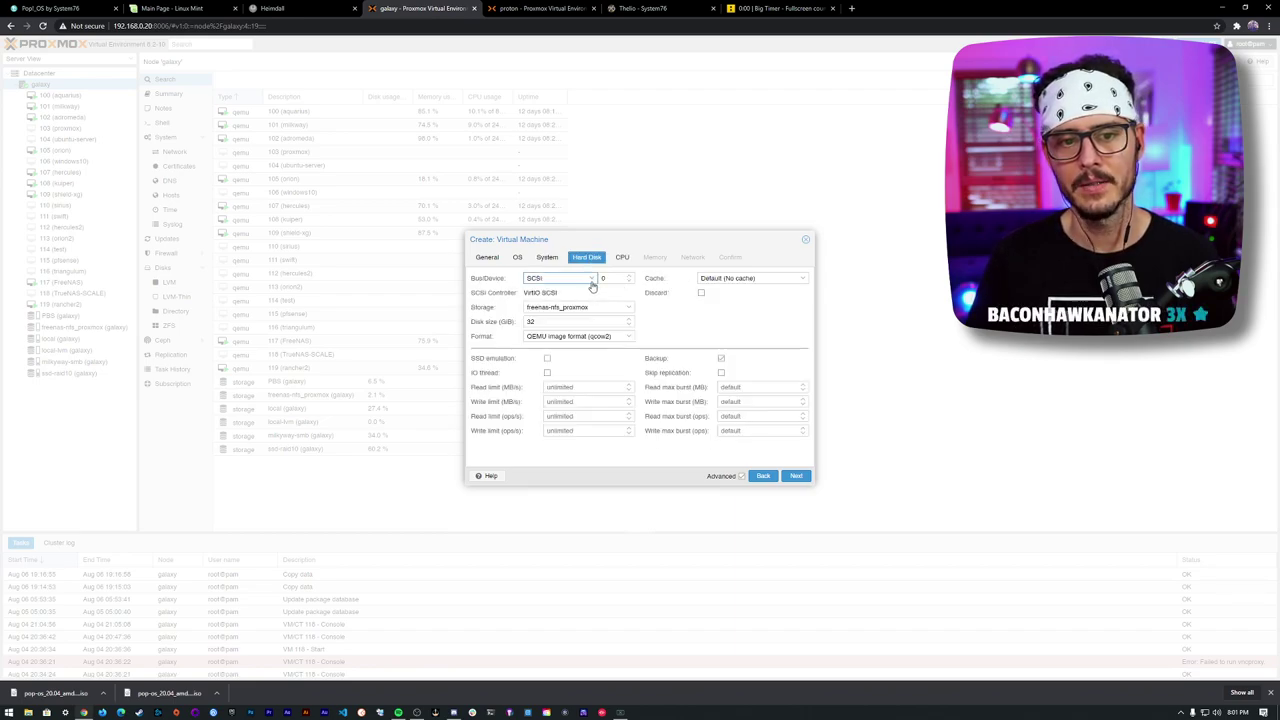
{"action": "left_click", "coordinate": [591, 283]}
{"action": "left_click", "coordinate": [563, 324]}
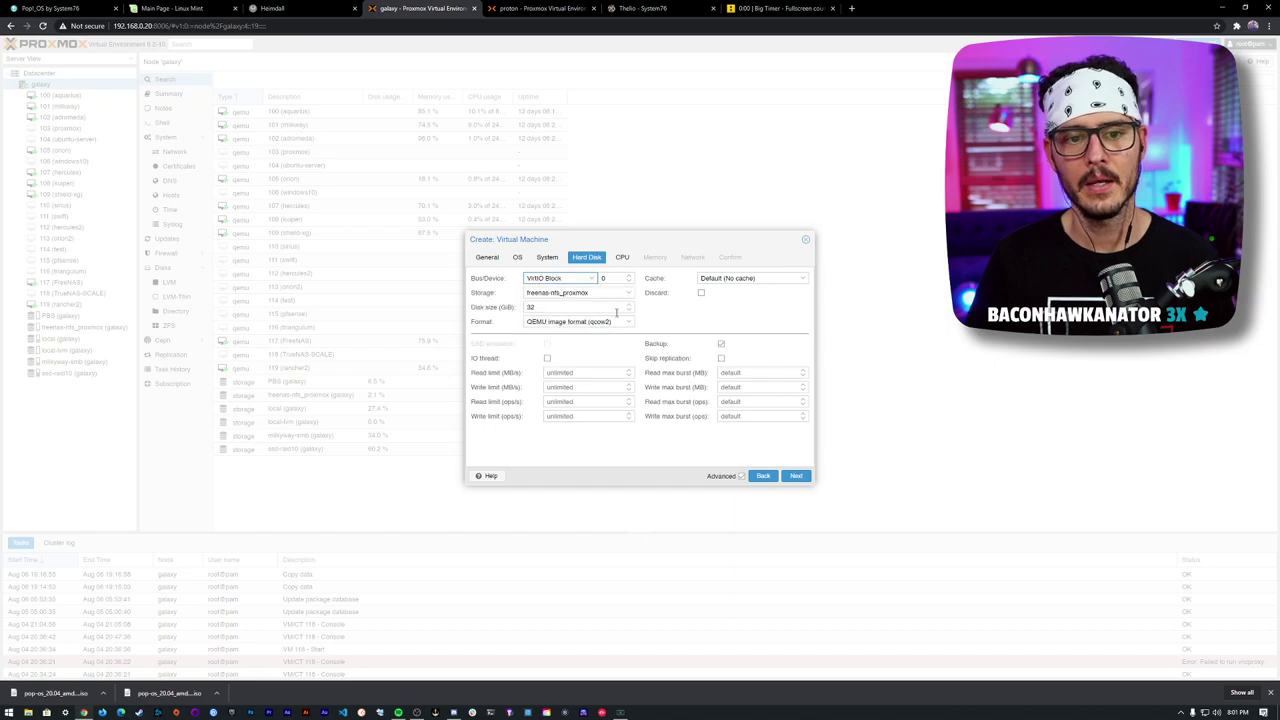
- Give the VM 24 CPU cores and 8 GiB of memory
{"action": "left_click", "coordinate": [622, 257]}
{"action": "left_click_drag", "start_coordinate": [560, 292], "coordinate": [516, 292]}
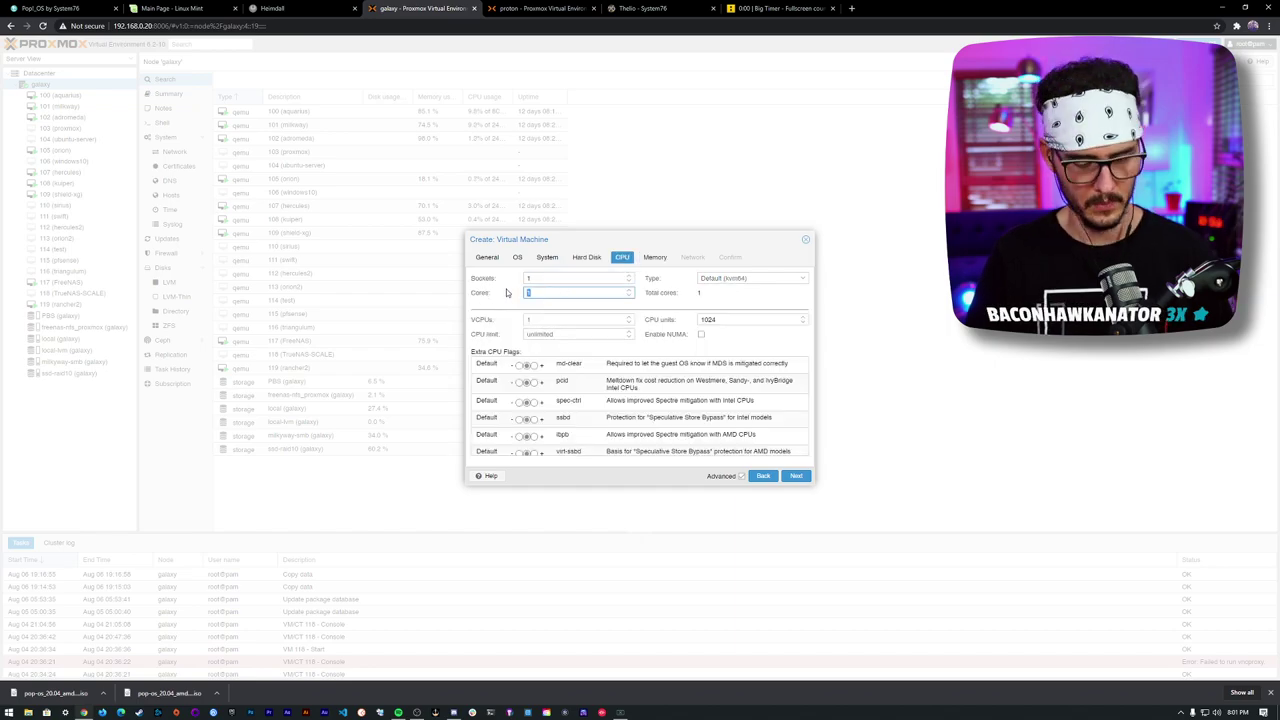
{"action": "type", "text": "24"}
{"action": "left_click", "coordinate": [655, 257]}
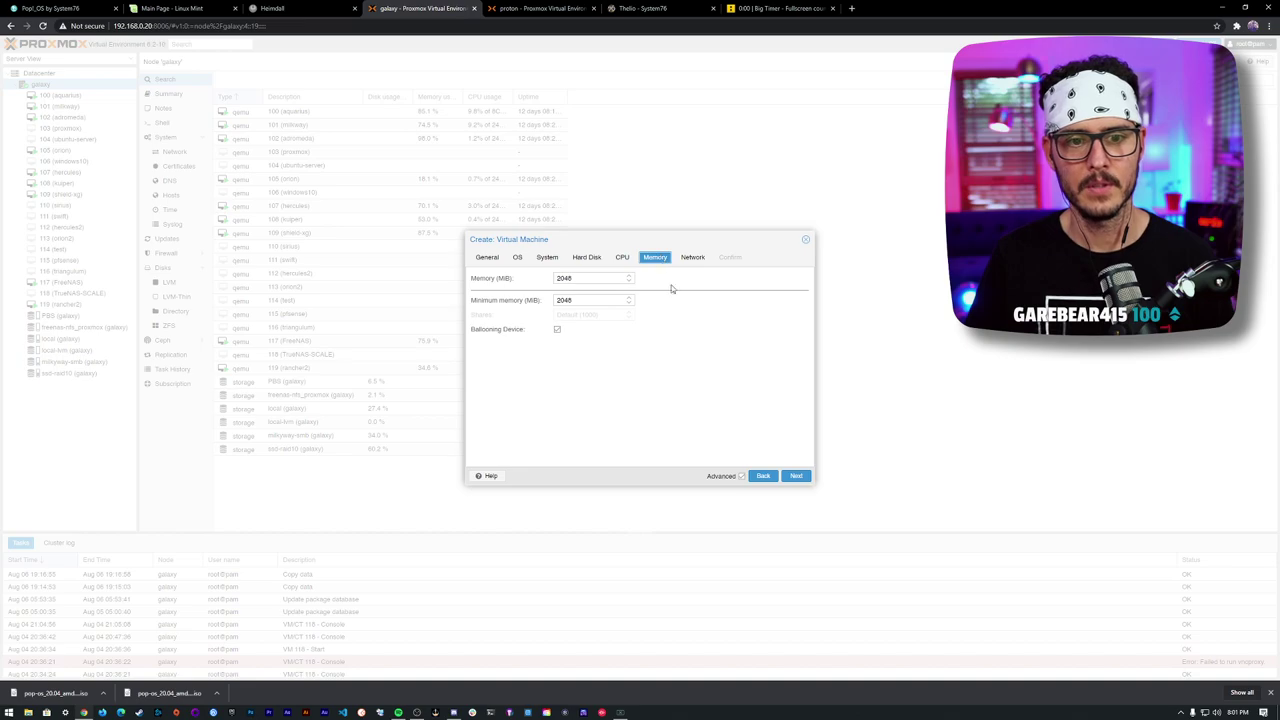
{"action": "left_click_drag", "start_coordinate": [590, 283], "coordinate": [522, 279]}
{"action": "type", "text": "8192"}
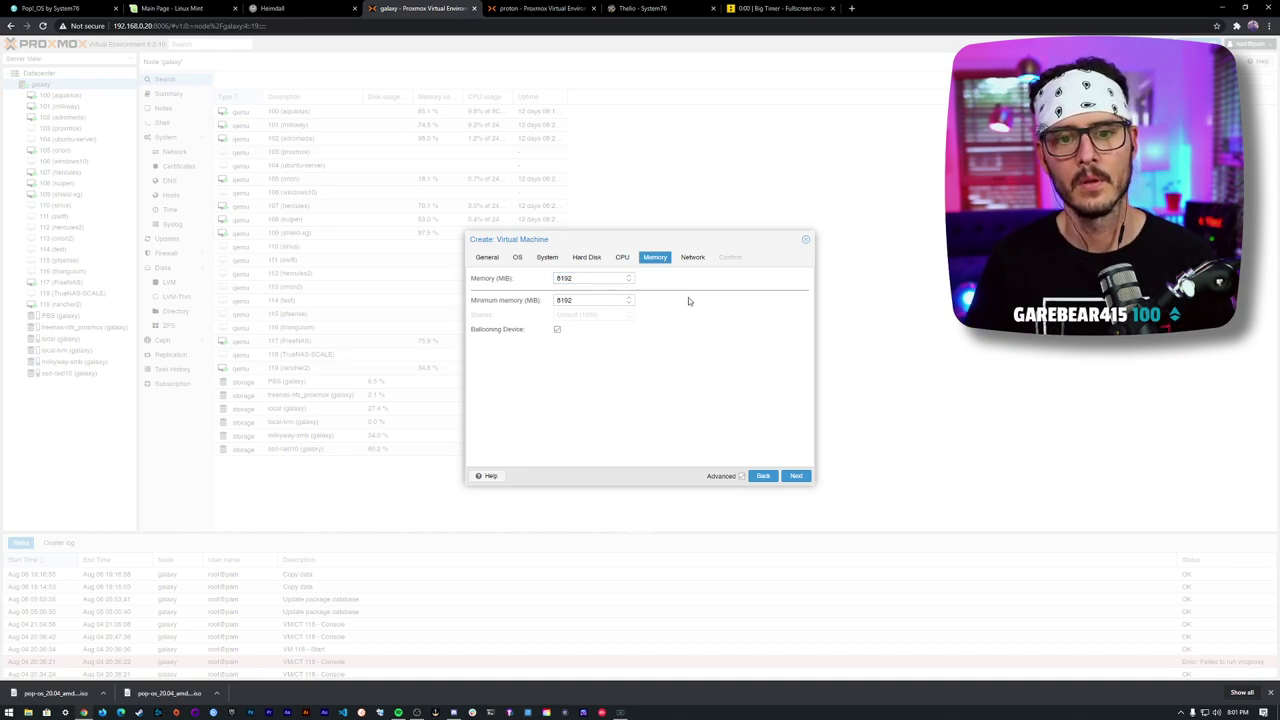
- Review the wizard tabs through Confirm and finish creating VM 120
{"action": "left_click", "coordinate": [693, 257]}
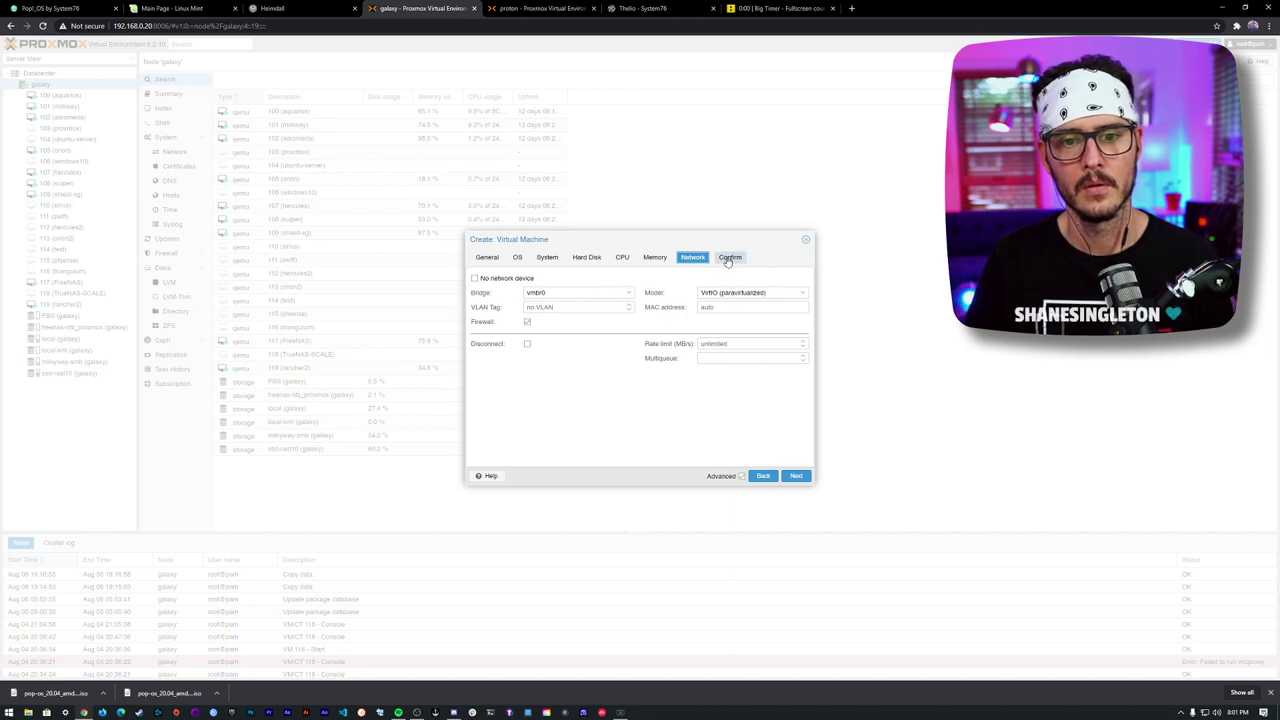
{"action": "left_click", "coordinate": [730, 257]}
{"action": "left_click", "coordinate": [693, 259]}
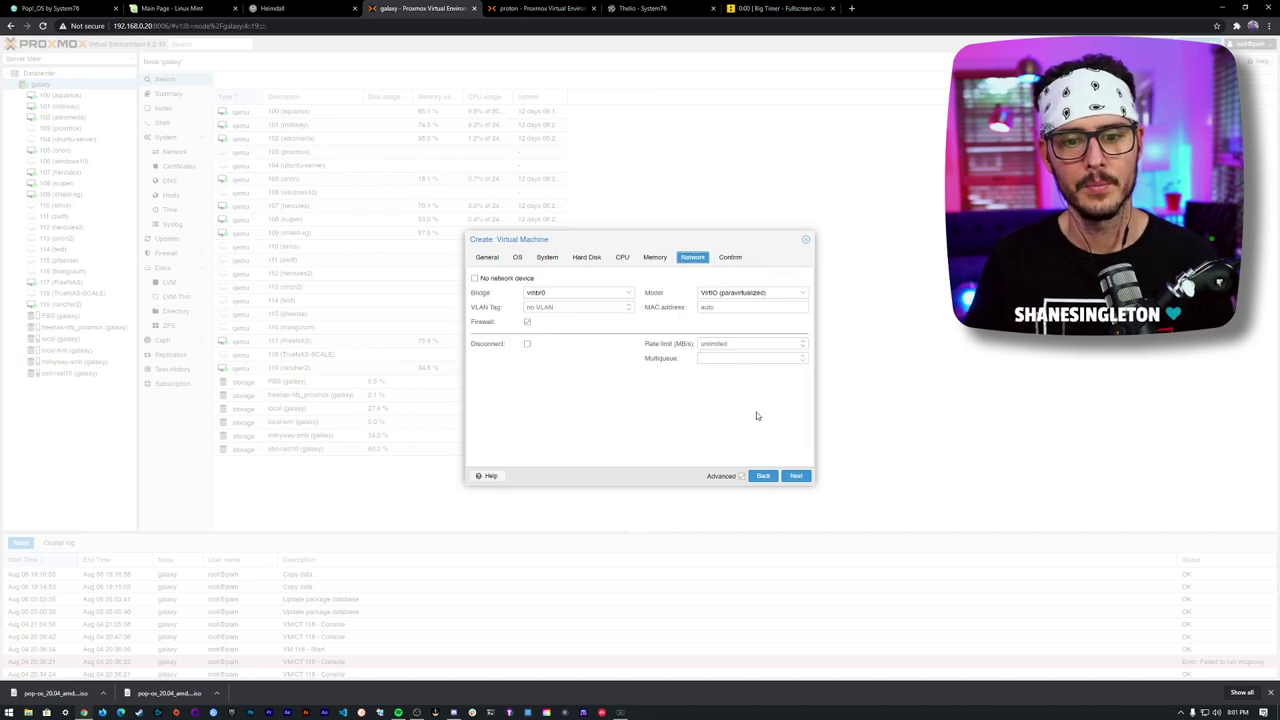
{"action": "left_click", "coordinate": [517, 258]}
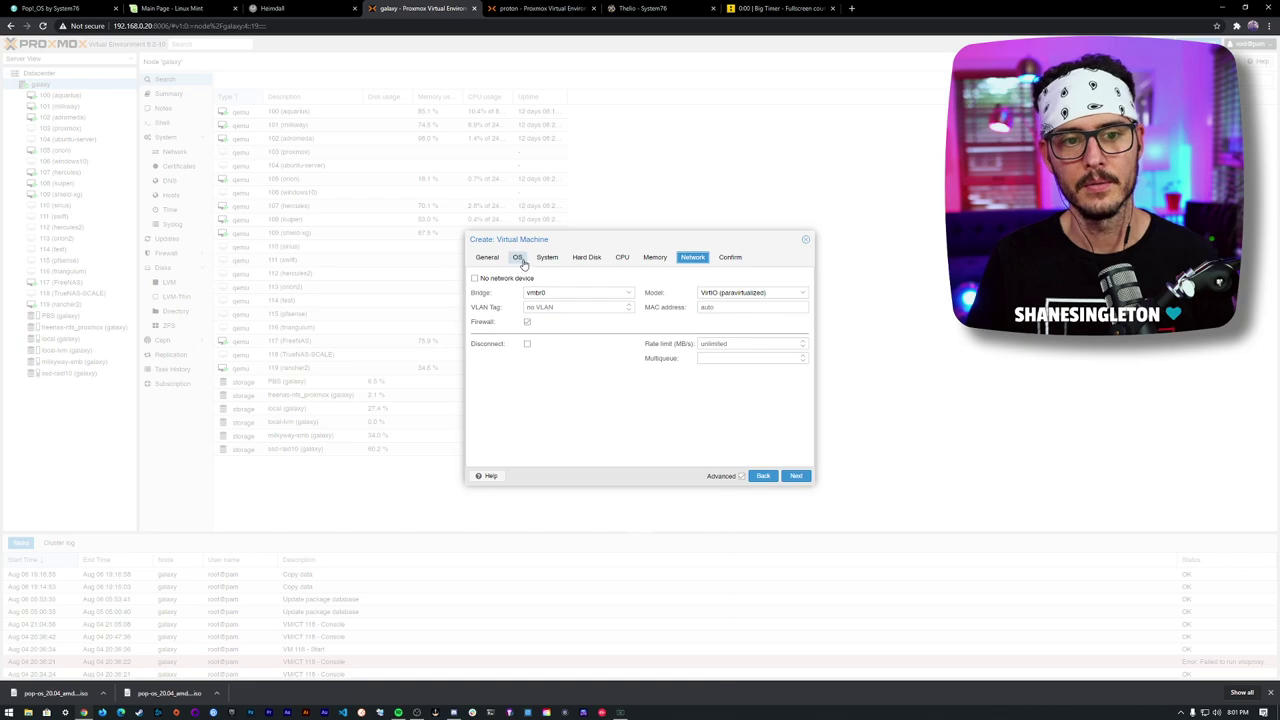
{"action": "left_click", "coordinate": [547, 258]}
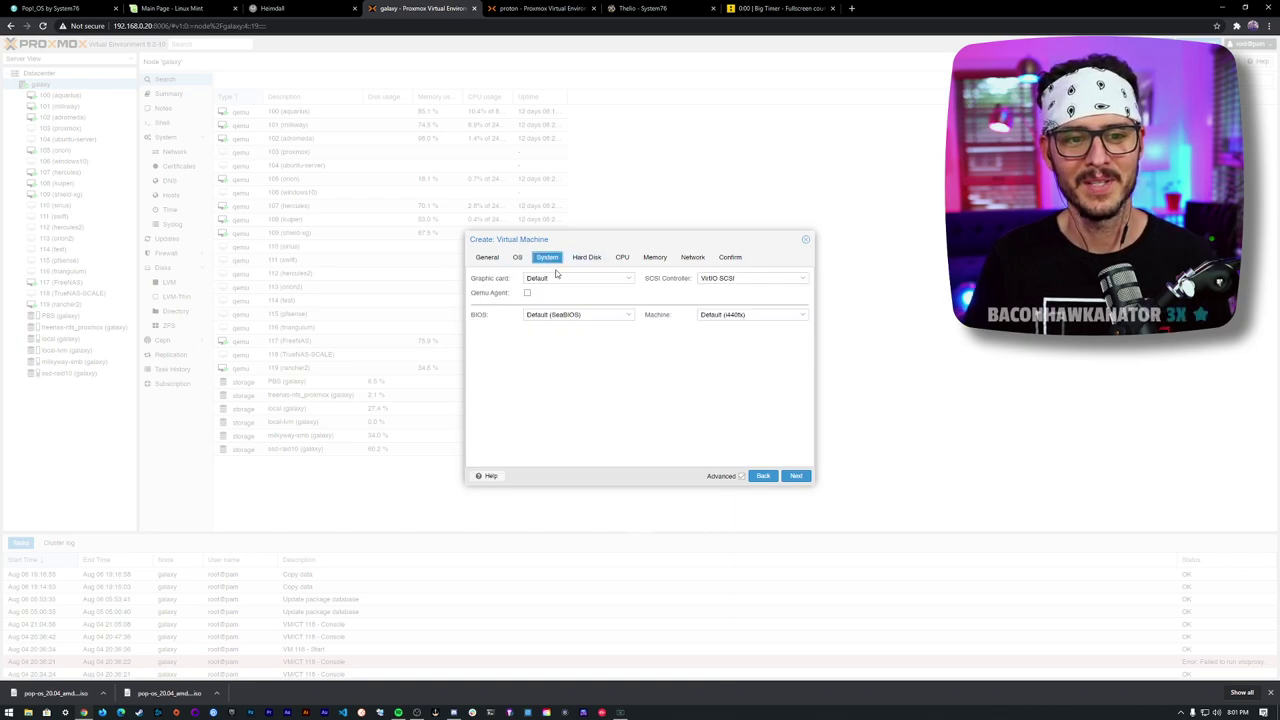
{"action": "left_click", "coordinate": [795, 477]}
{"action": "left_click", "coordinate": [797, 477]}
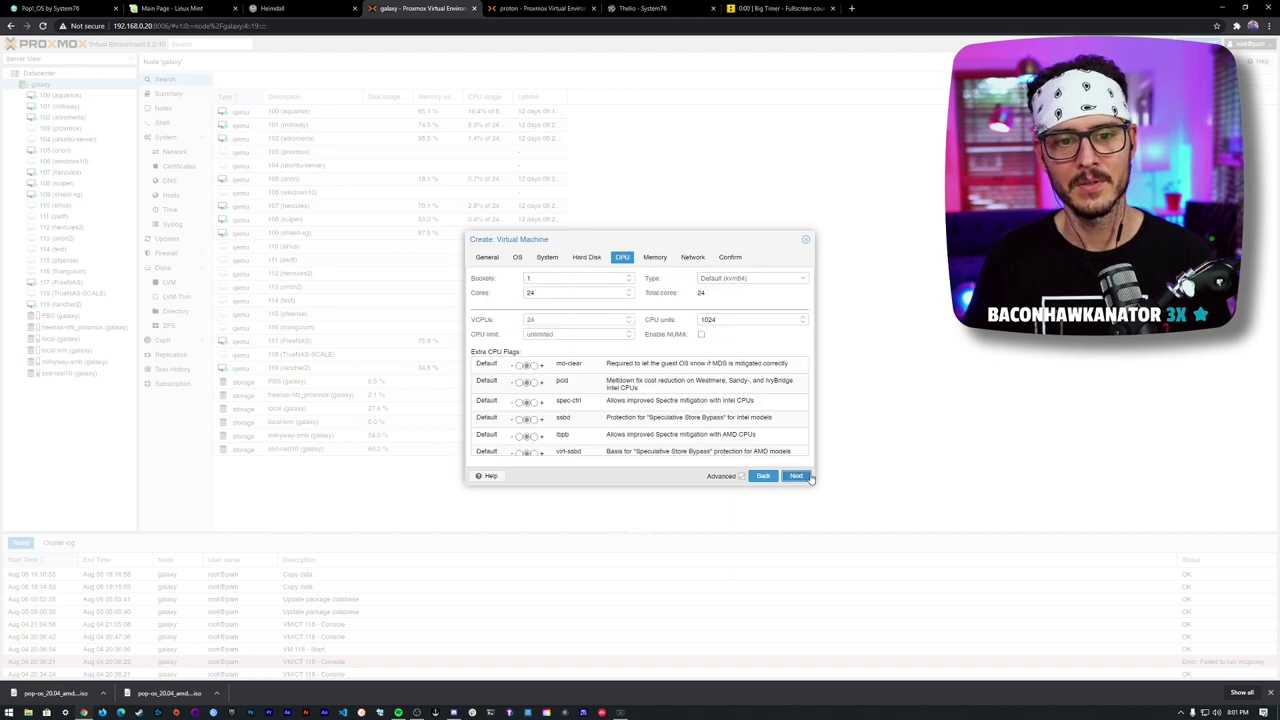
{"action": "left_click", "coordinate": [795, 477]}
{"action": "left_click", "coordinate": [795, 477]}
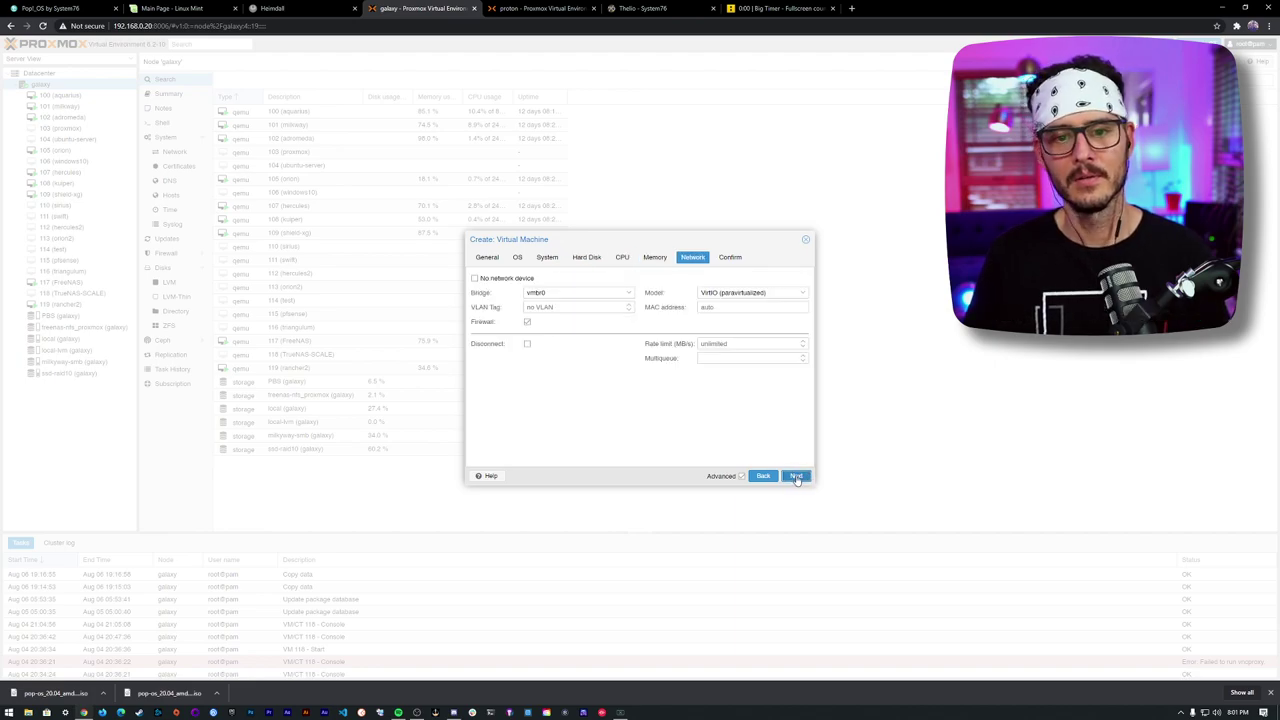
{"action": "left_click", "coordinate": [796, 477]}
{"action": "left_click", "coordinate": [797, 477]}
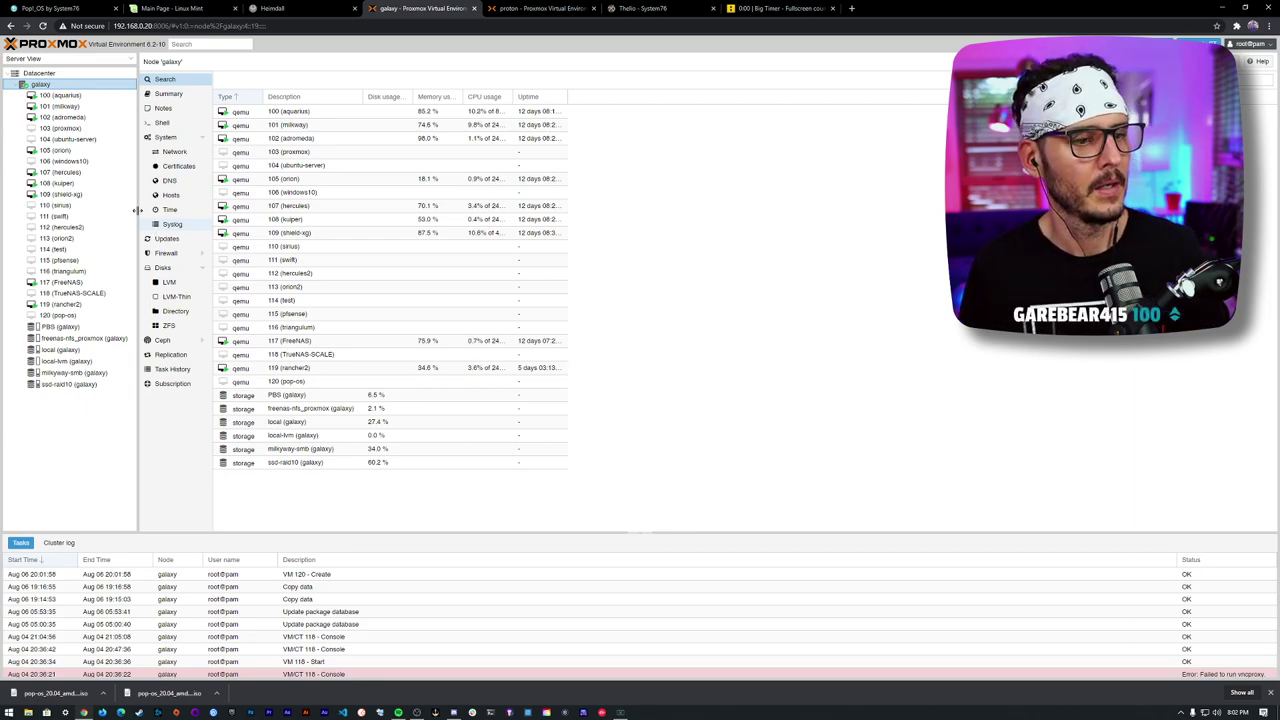
- Open the Summary page of VM 120 (pop-os) on galaxy
{"action": "left_click", "coordinate": [70, 315]}
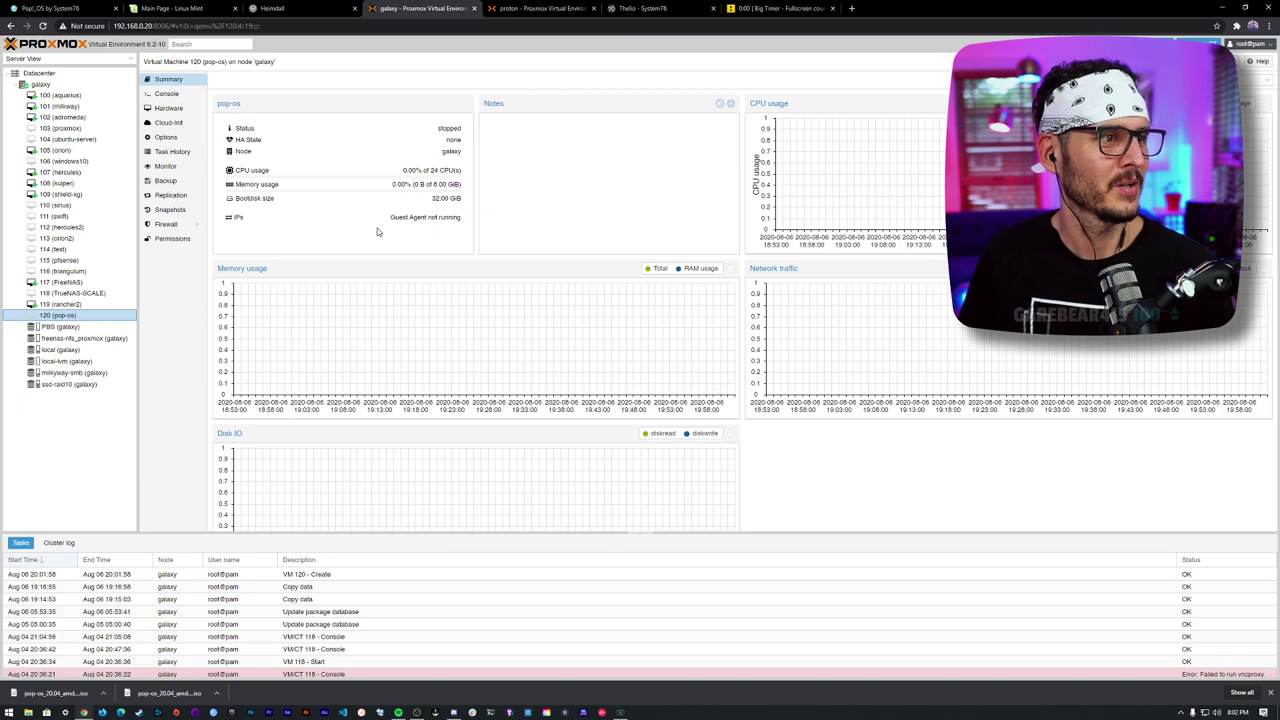
- Try opening VM 120's console, which fails to run vncproxy
{"action": "left_click", "coordinate": [167, 94]}
{"action": "left_click", "coordinate": [188, 137]}
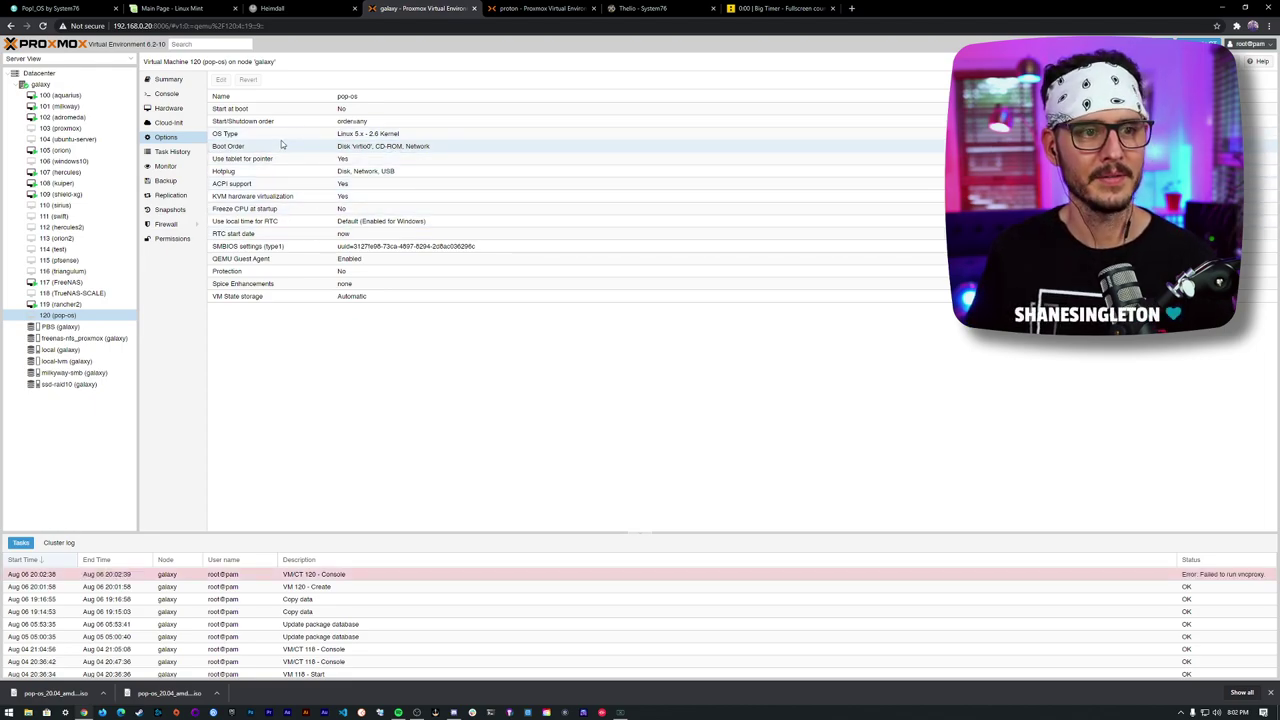
{"action": "left_click", "coordinate": [189, 94]}
- Switch the CD/DVD drive to pop-os_20.04_amd64_intel_11.iso and return to Summary
{"action": "left_click", "coordinate": [190, 107]}
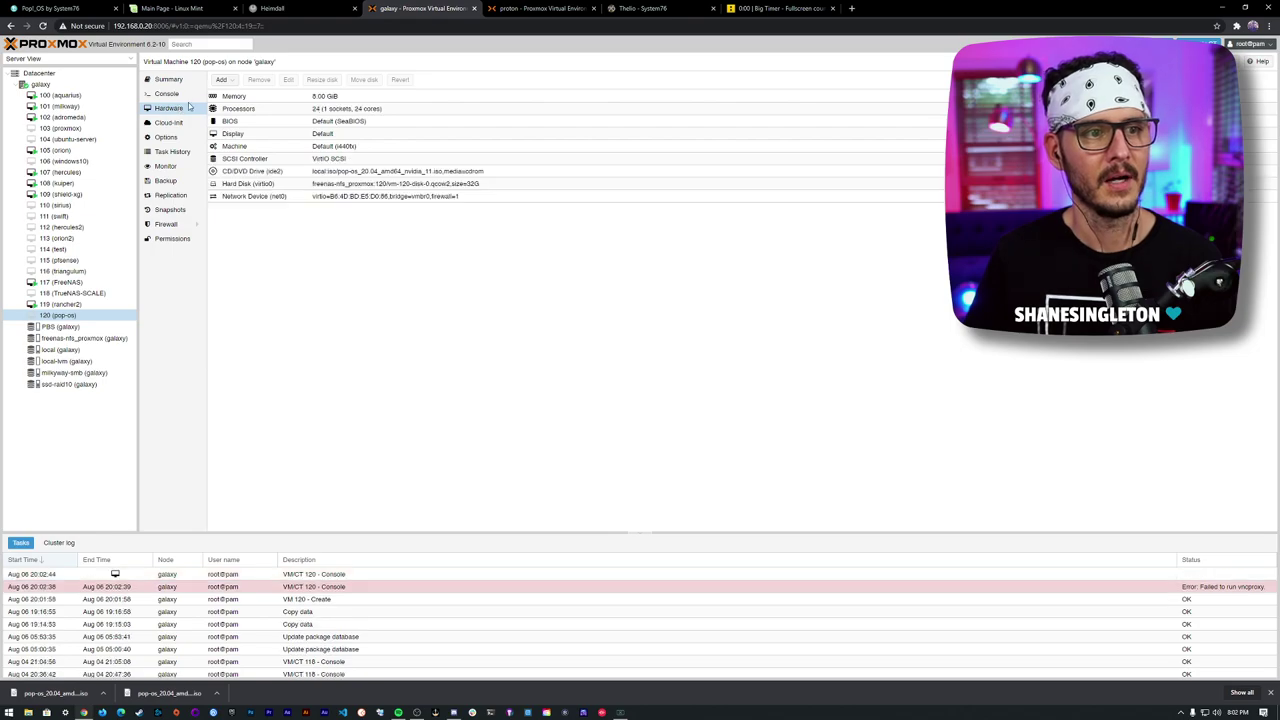
{"action": "double_click", "coordinate": [281, 171]}
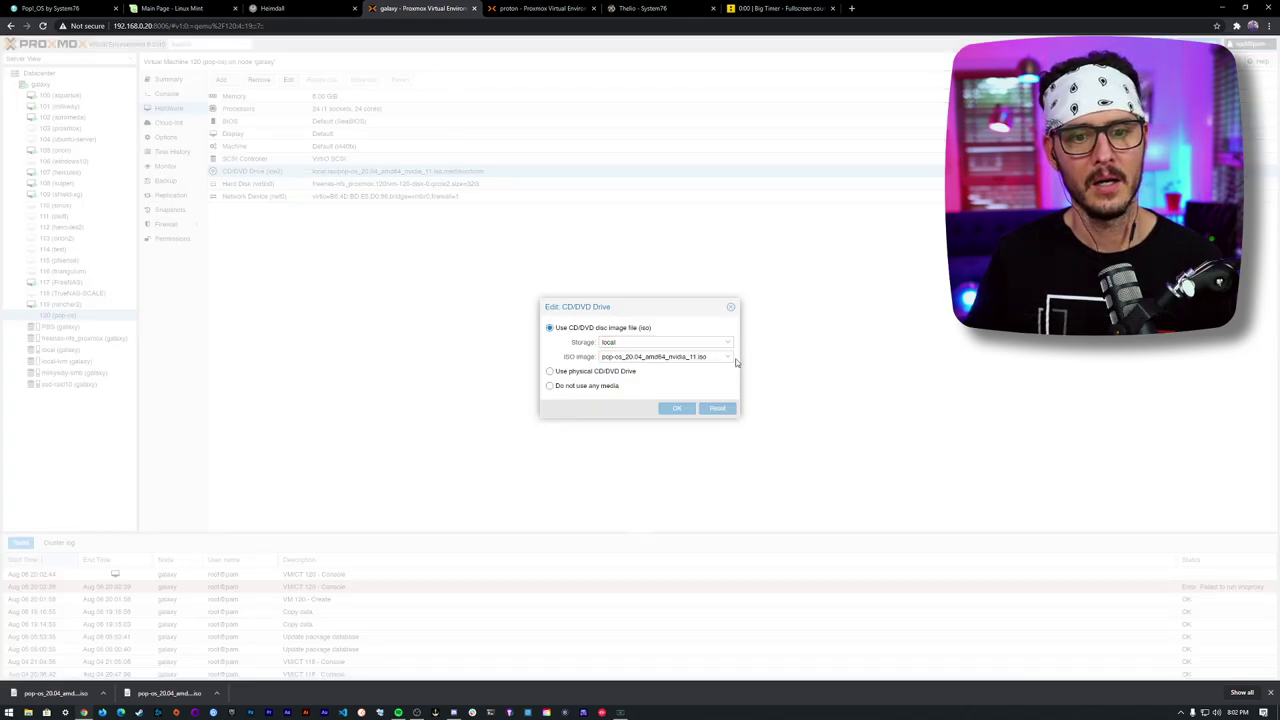
{"action": "left_click", "coordinate": [727, 359]}
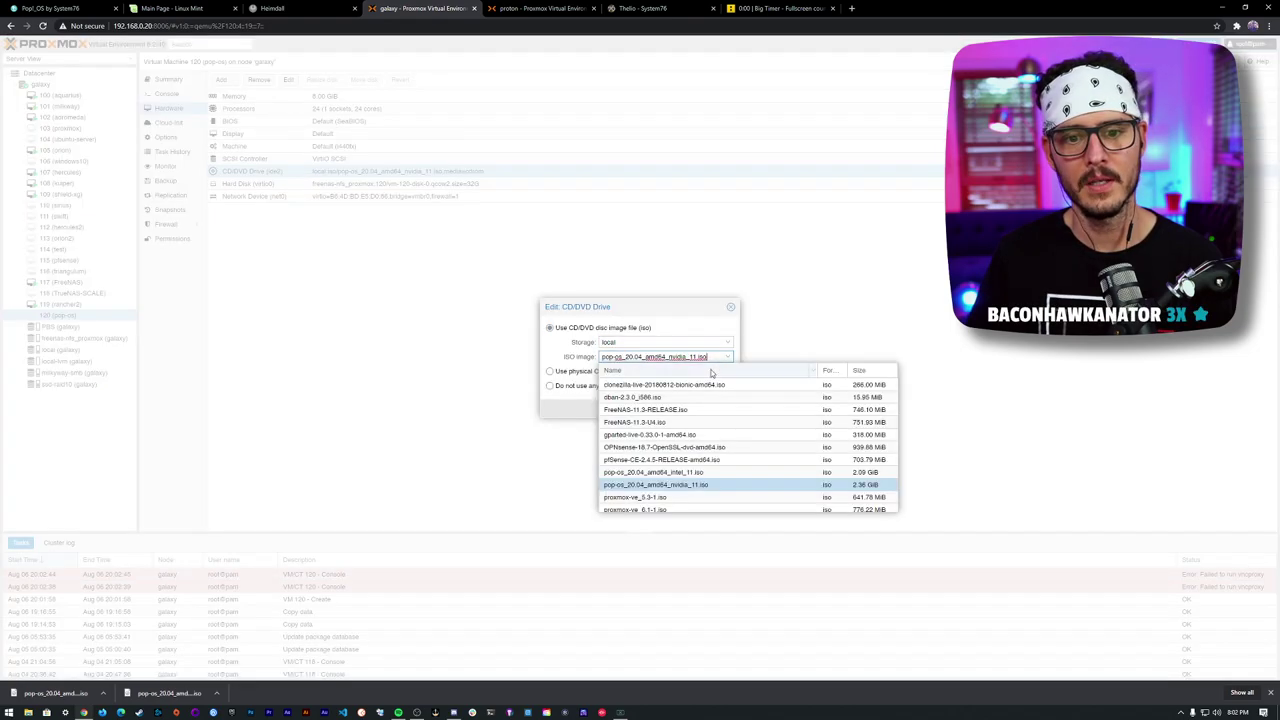
{"action": "left_click", "coordinate": [710, 472]}
{"action": "left_click", "coordinate": [676, 408]}
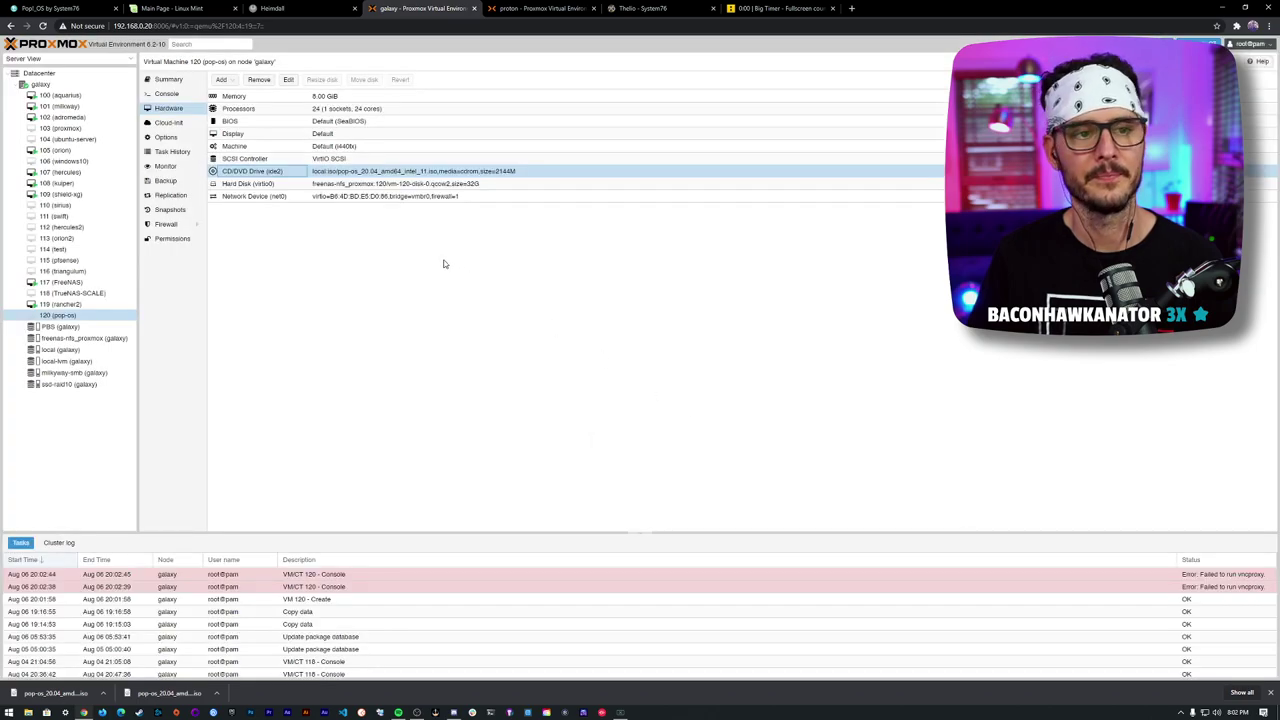
{"action": "left_click", "coordinate": [170, 84]}
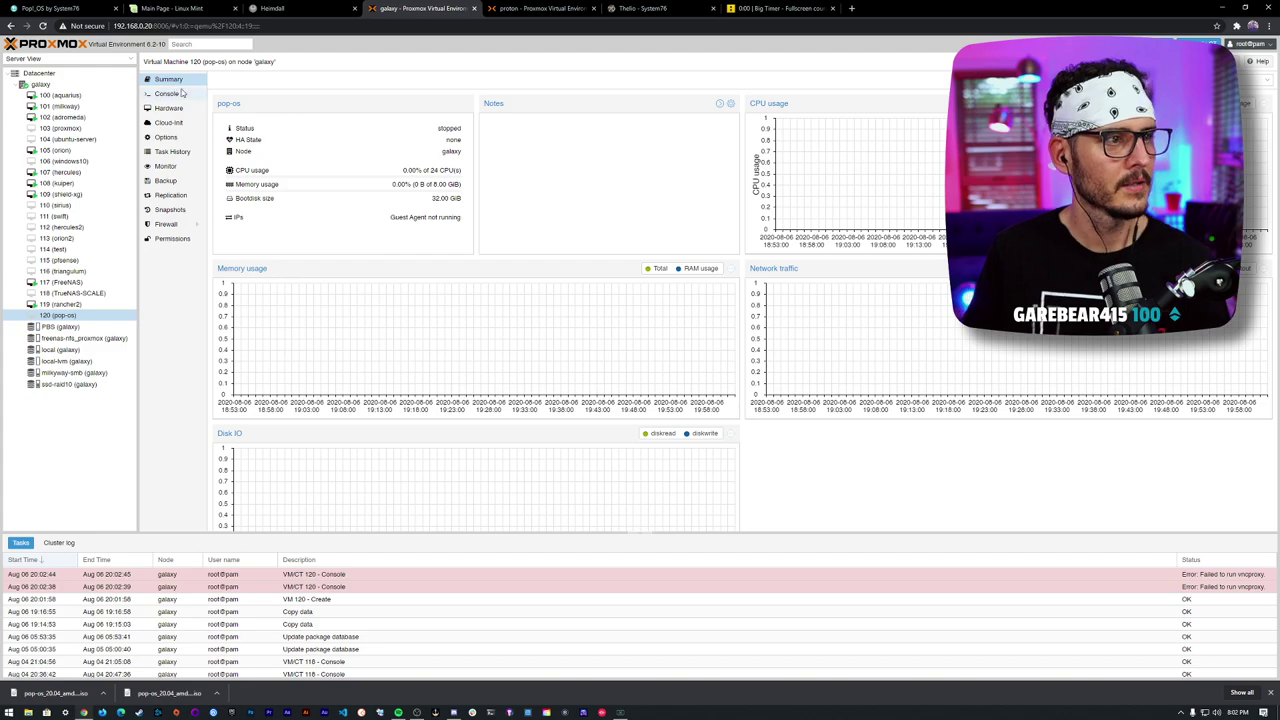
- Open VM 120's console and bring up the noVNC sidebar at the installer's language screen
{"action": "left_click", "coordinate": [175, 96]}
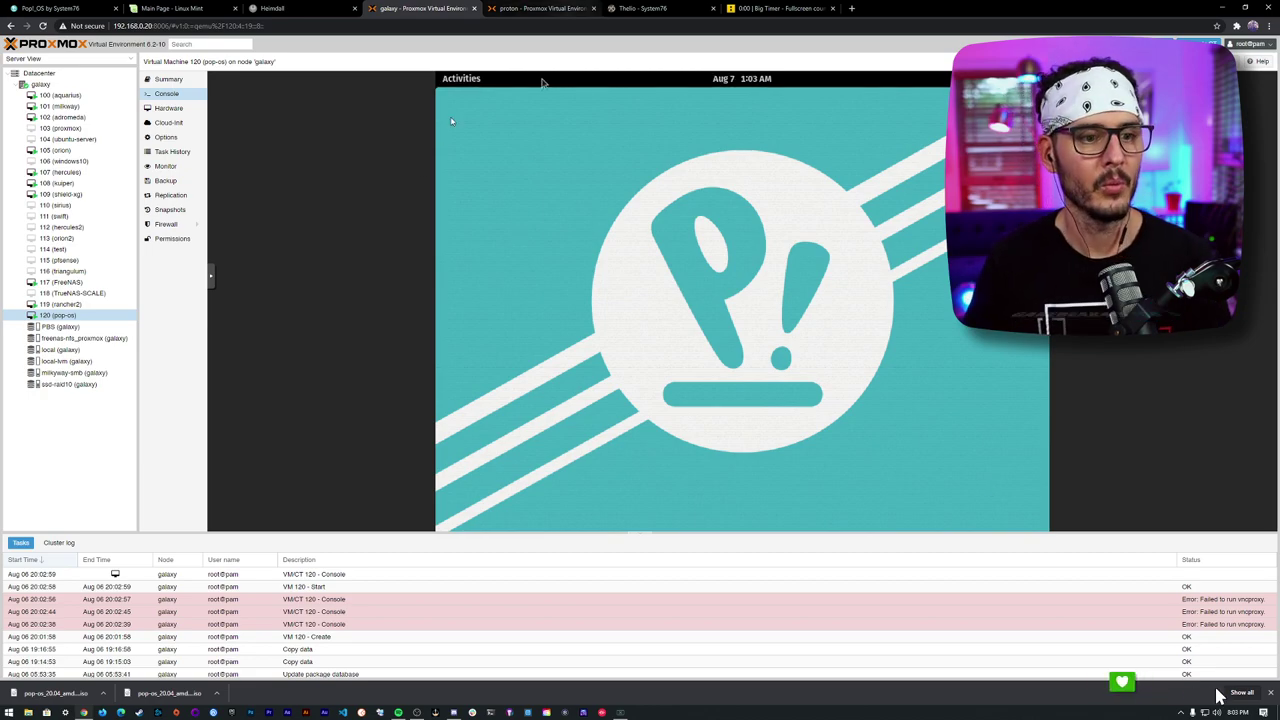
{"action": "left_click", "coordinate": [212, 278]}
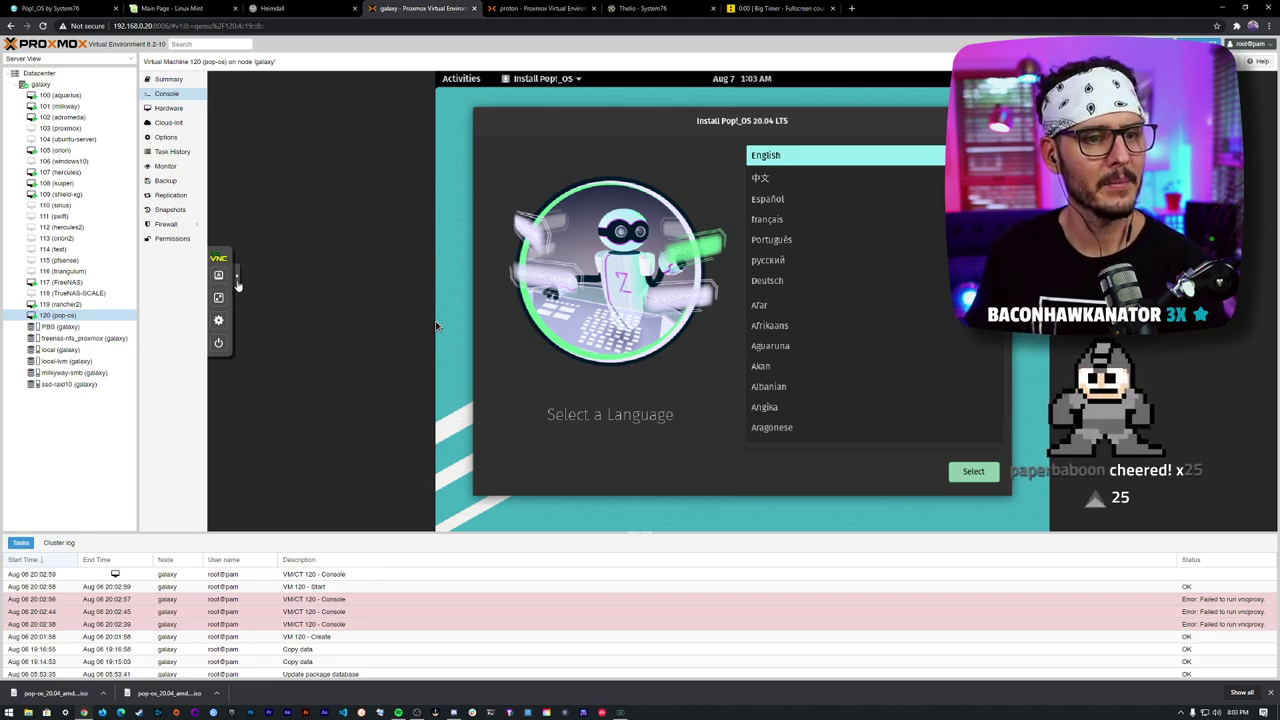
- Go fullscreen and accept English, United States region, and the default English (US) keyboard
{"action": "left_click", "coordinate": [218, 297]}
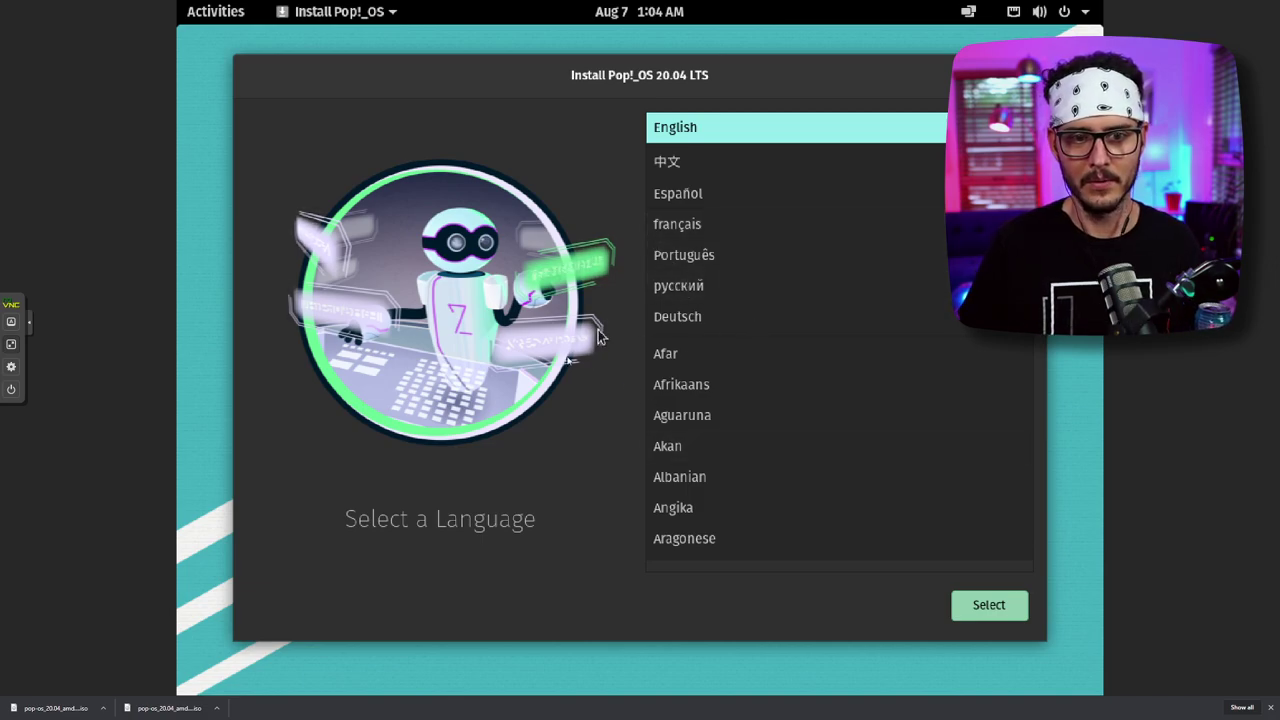
{"action": "left_click", "coordinate": [992, 607]}
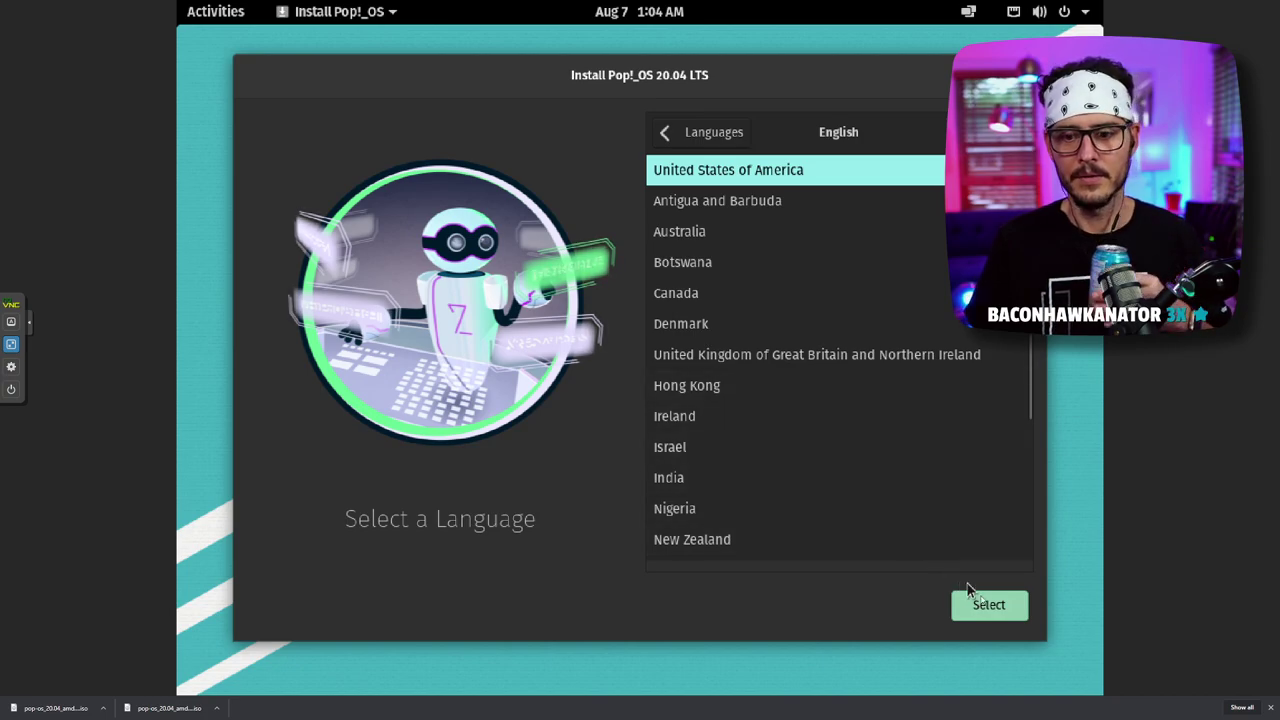
{"action": "left_click", "coordinate": [970, 605]}
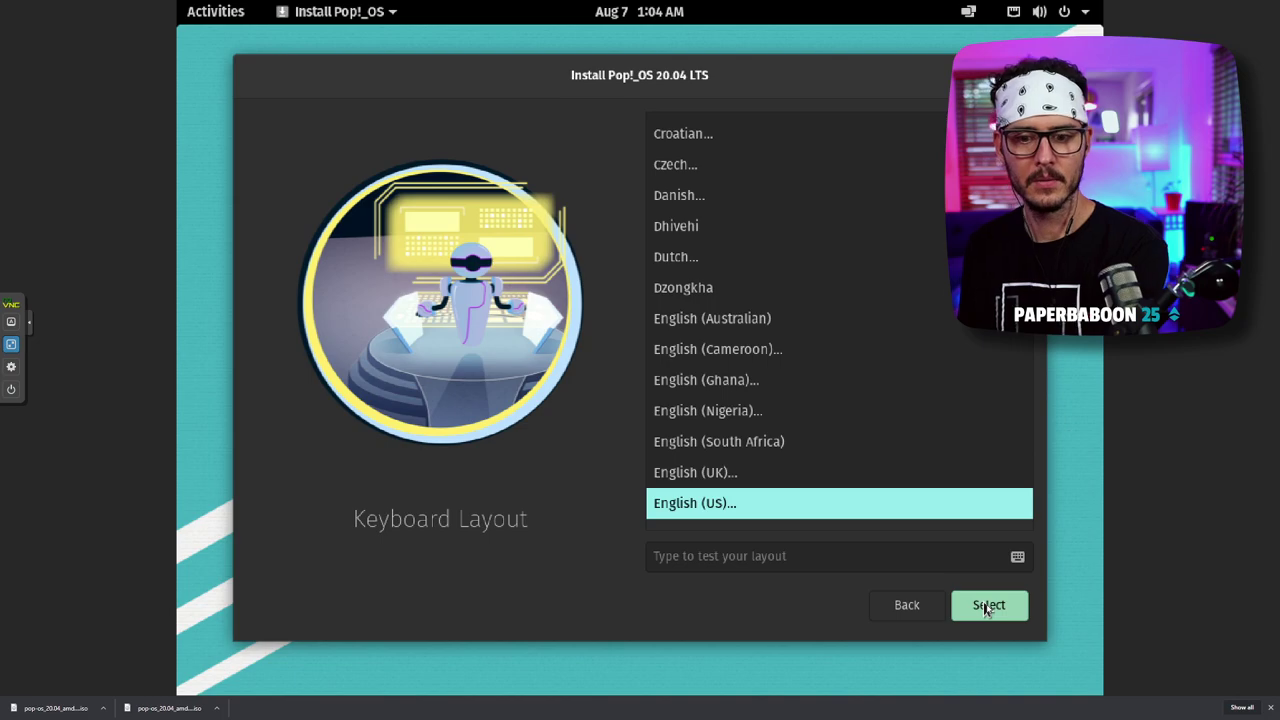
{"action": "left_click", "coordinate": [975, 610]}
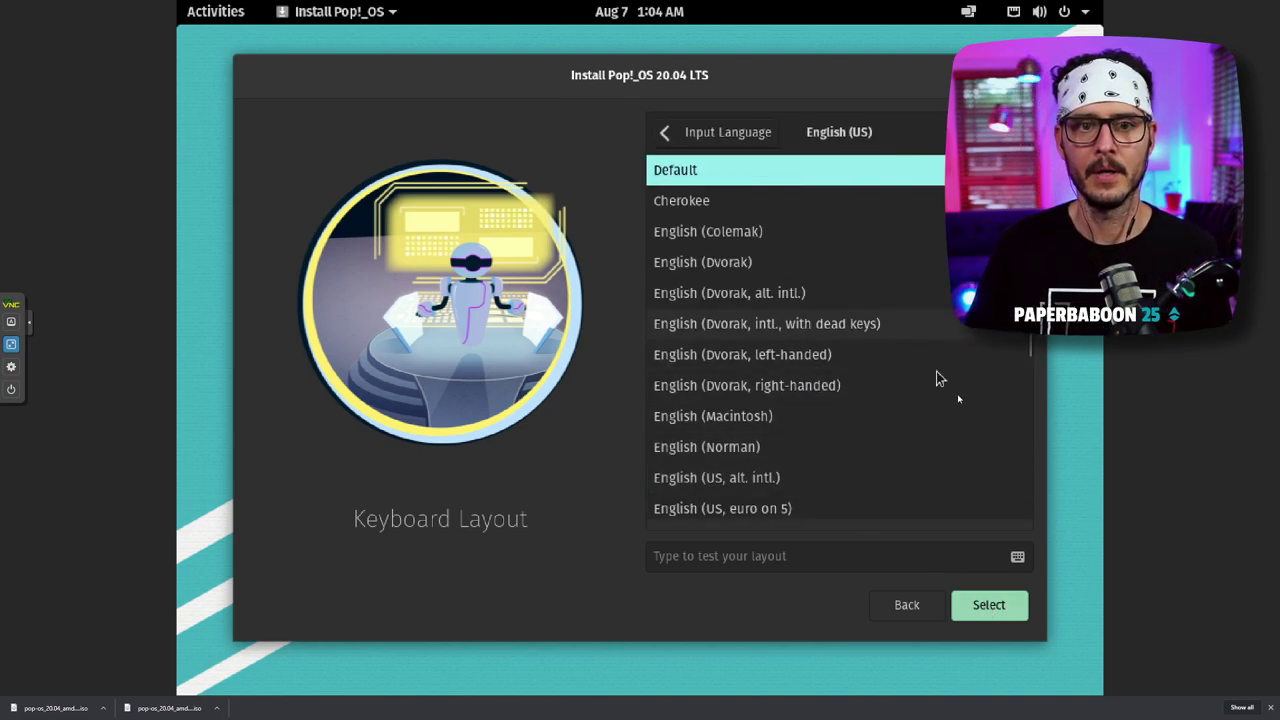
{"action": "left_click", "coordinate": [1001, 617]}
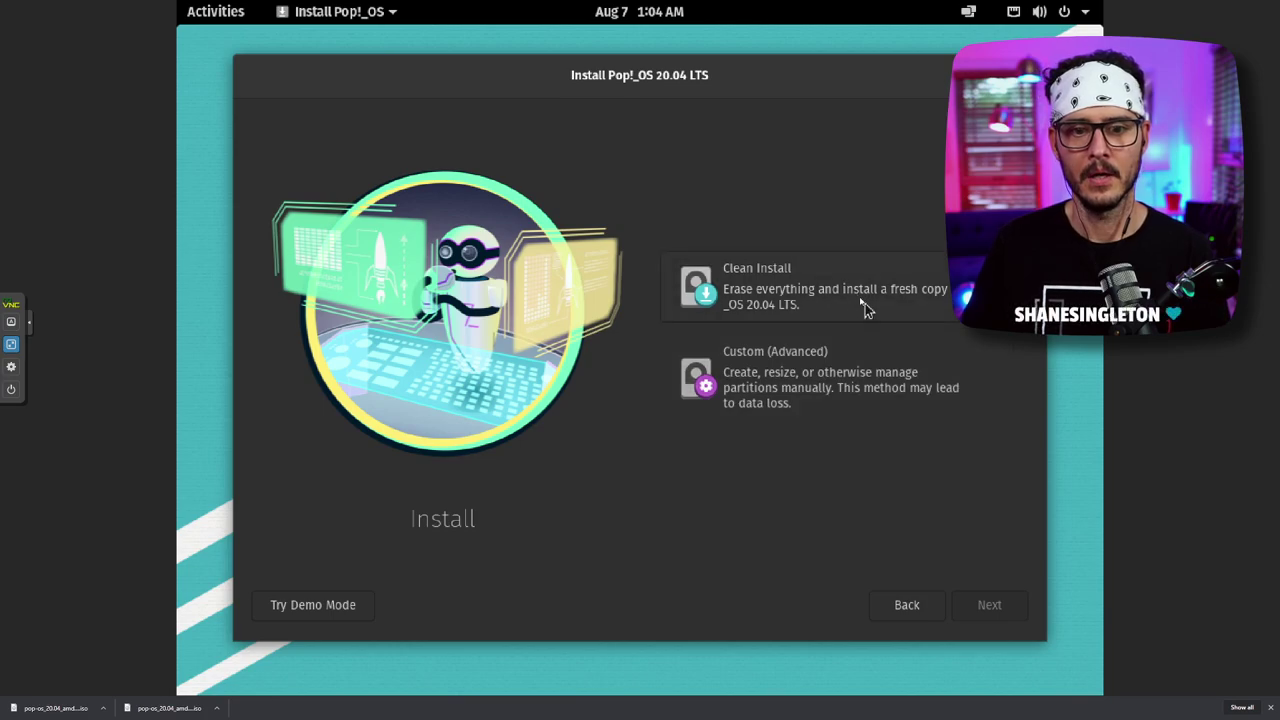
- Pick Clean Install, target the 32 GiB Virtio Block Device, and choose Erase and Install
{"action": "left_click", "coordinate": [862, 302]}
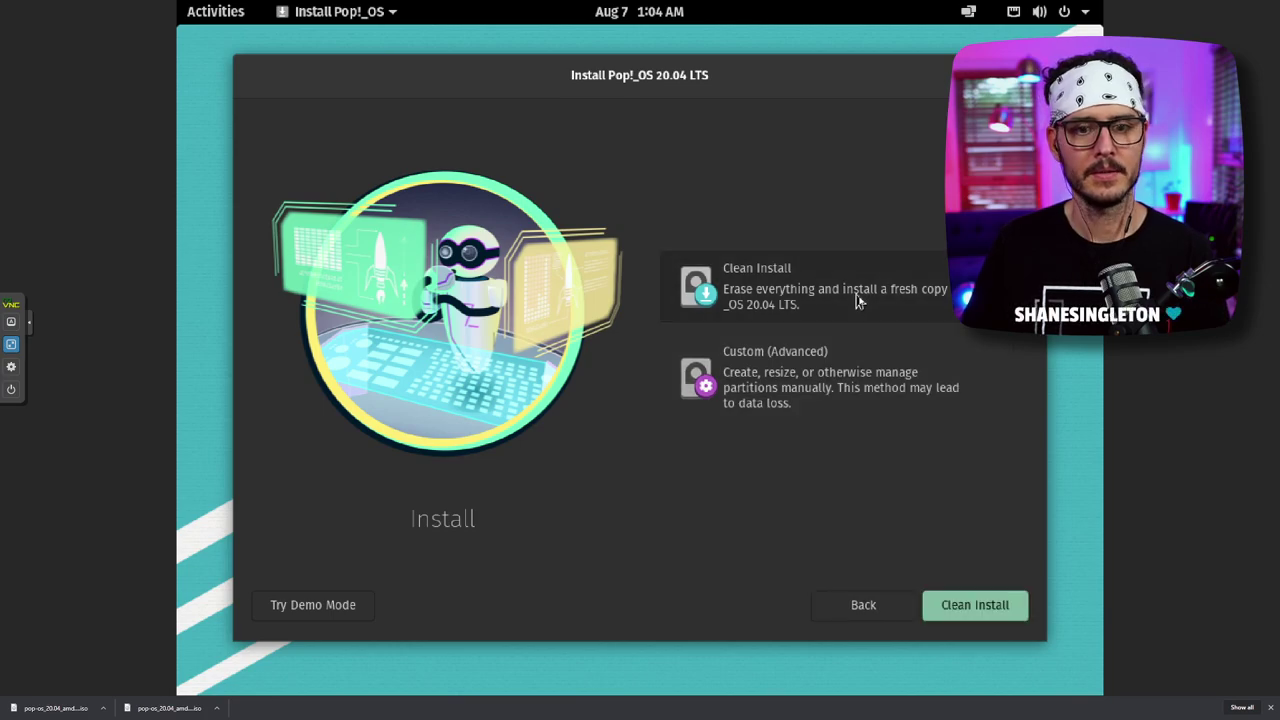
{"action": "left_click", "coordinate": [965, 605]}
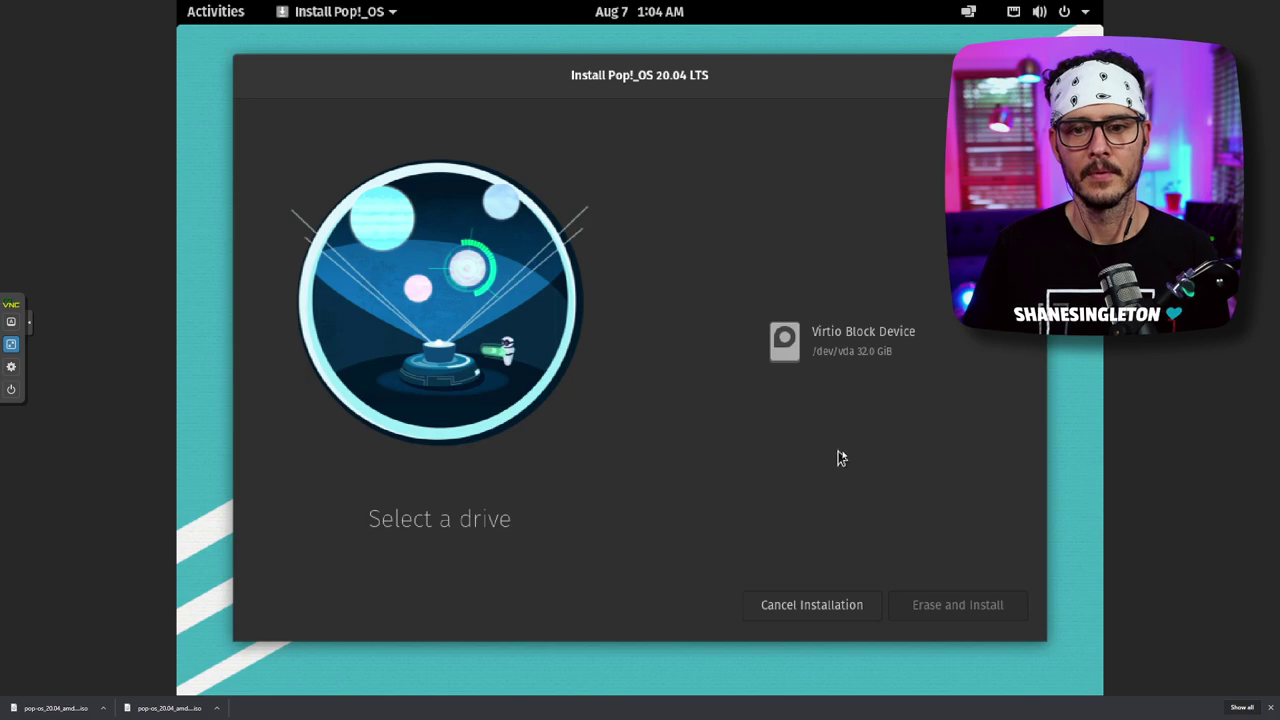
{"action": "left_click", "coordinate": [829, 347]}
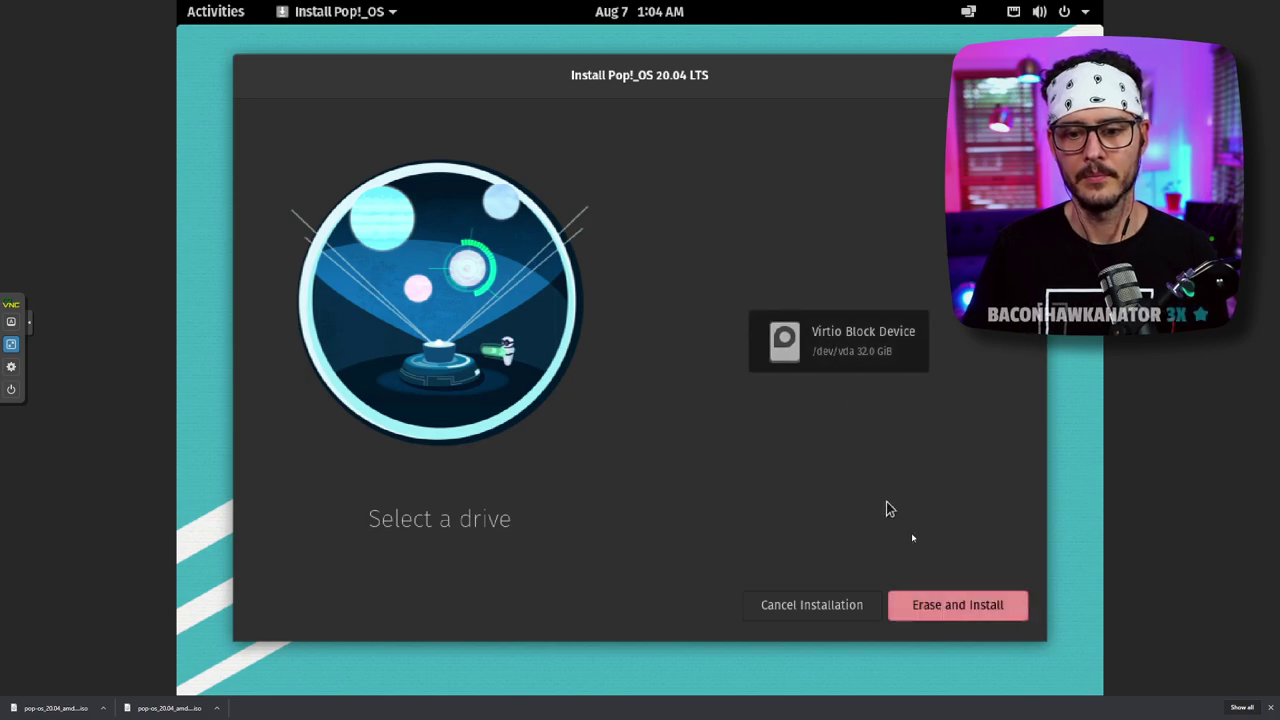
{"action": "left_click", "coordinate": [940, 604]}
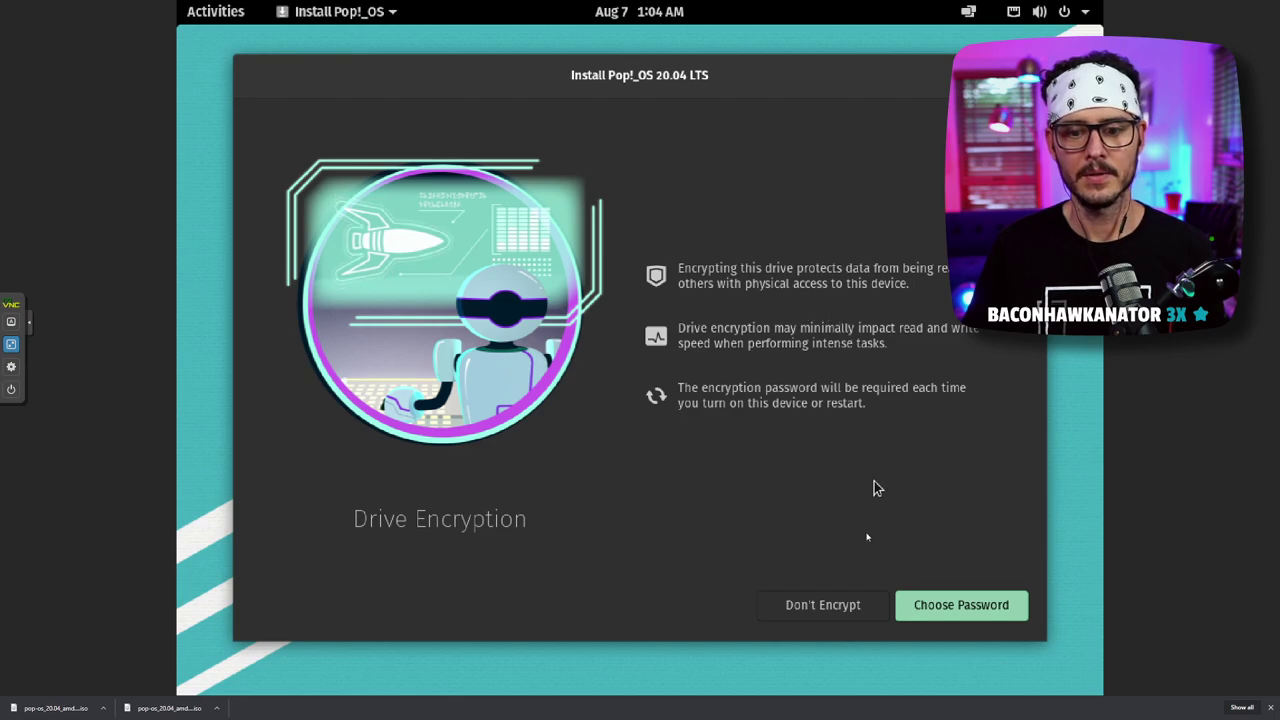
- Choose Don't Encrypt so the Pop!_OS installation starts and reaches Configuring the System
{"action": "left_click", "coordinate": [826, 604]}
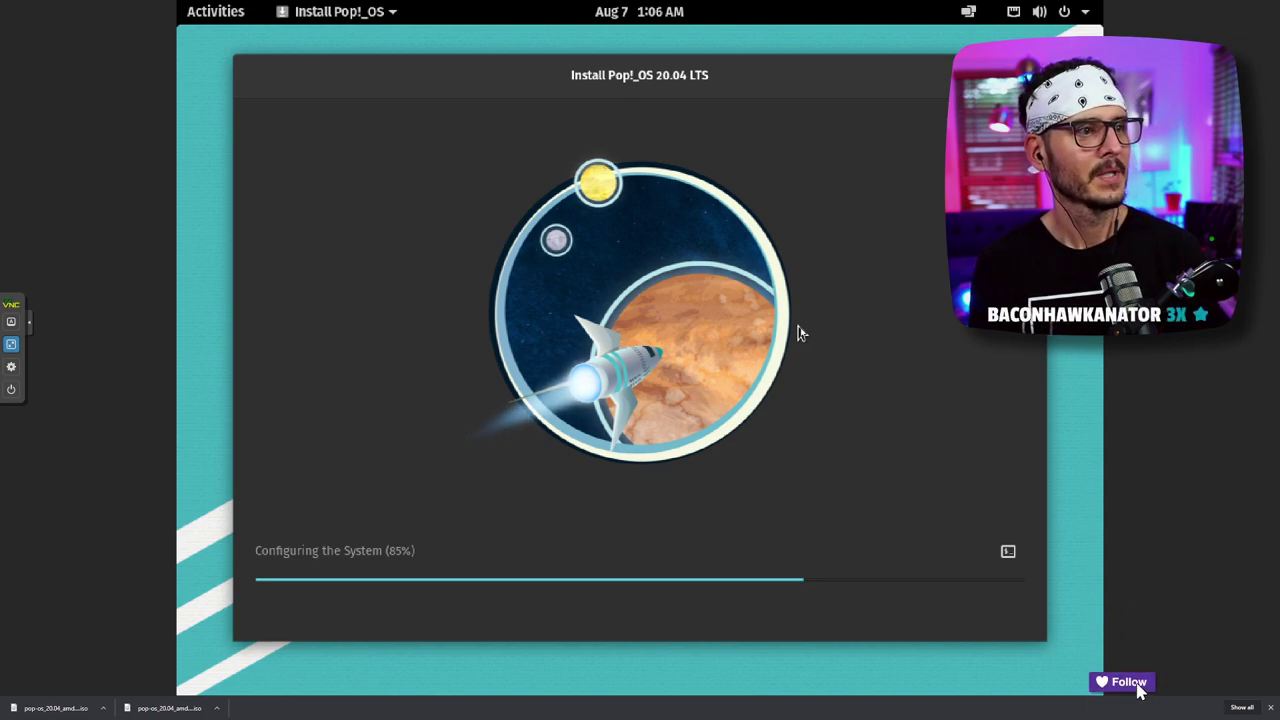
- Let the Pop!_OS installation complete, then shut down VM 120 from the Continue Setting Up page
{"action": "left_click", "coordinate": [1140, 688]}
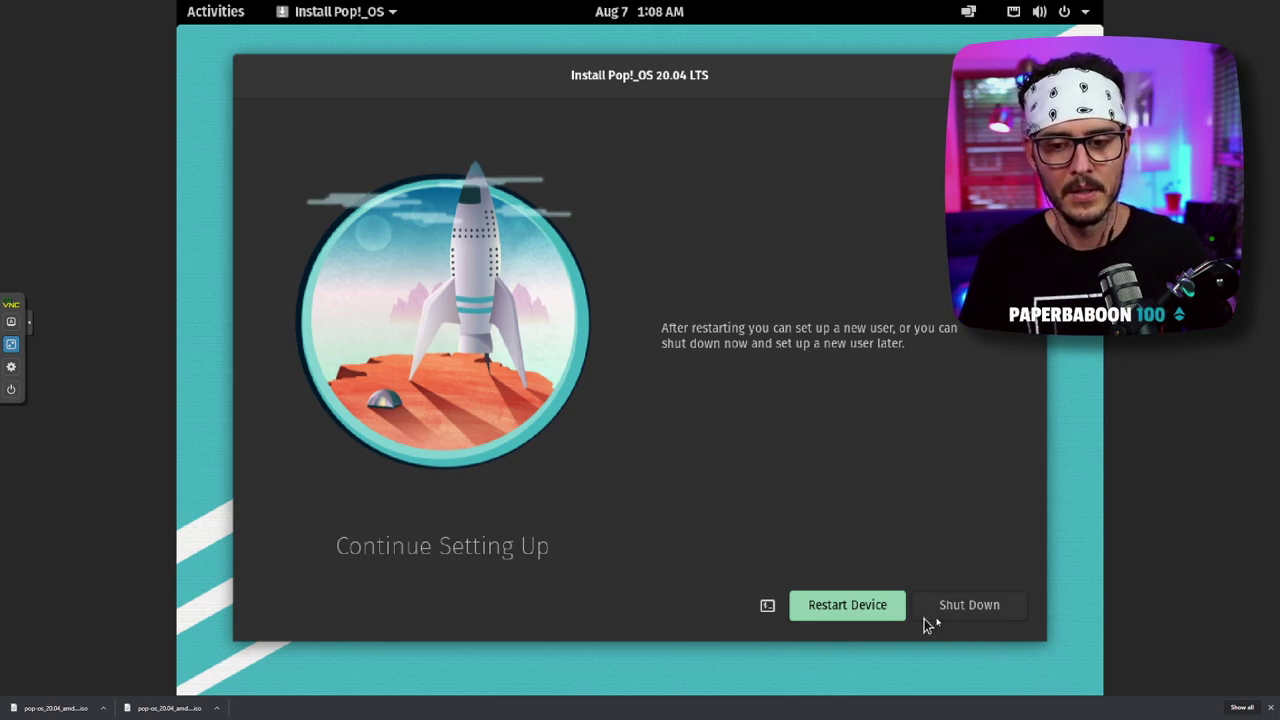
{"action": "left_click", "coordinate": [952, 607]}
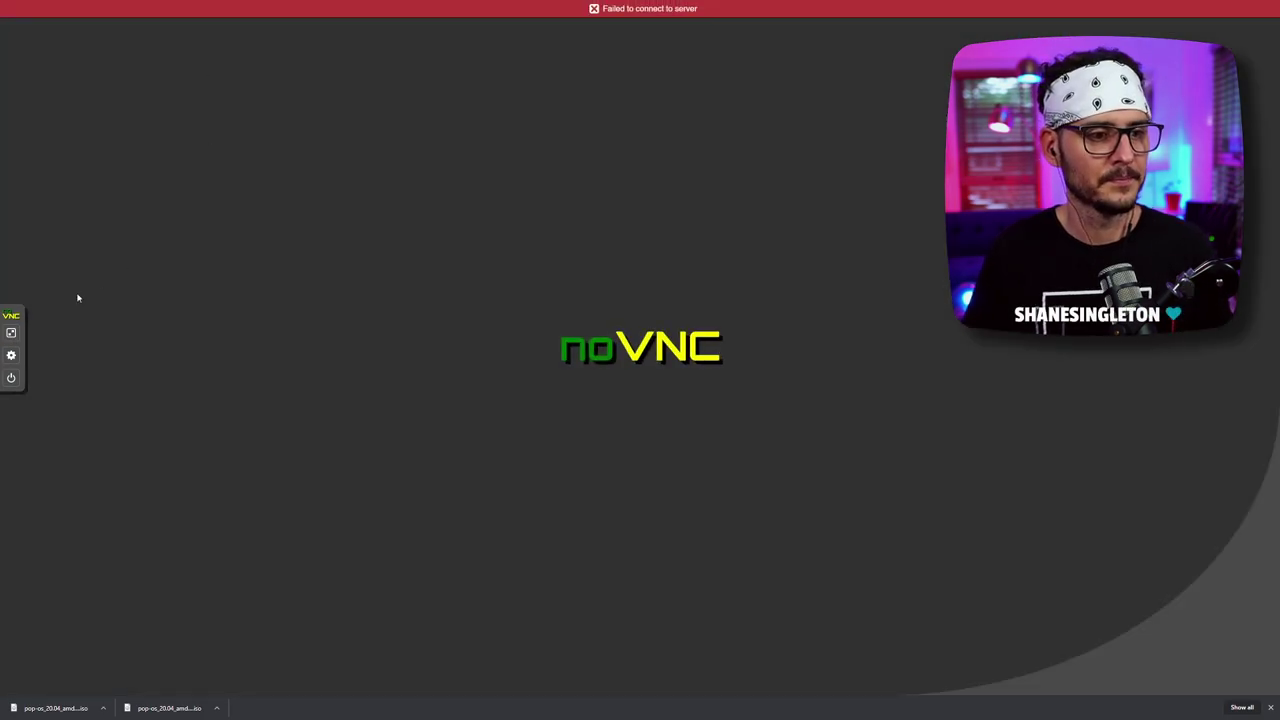
- Set VM 120's CD/DVD Drive (ide2) to Do not use any media, detaching the Pop!_OS ISO
{"action": "left_click", "coordinate": [11, 332]}
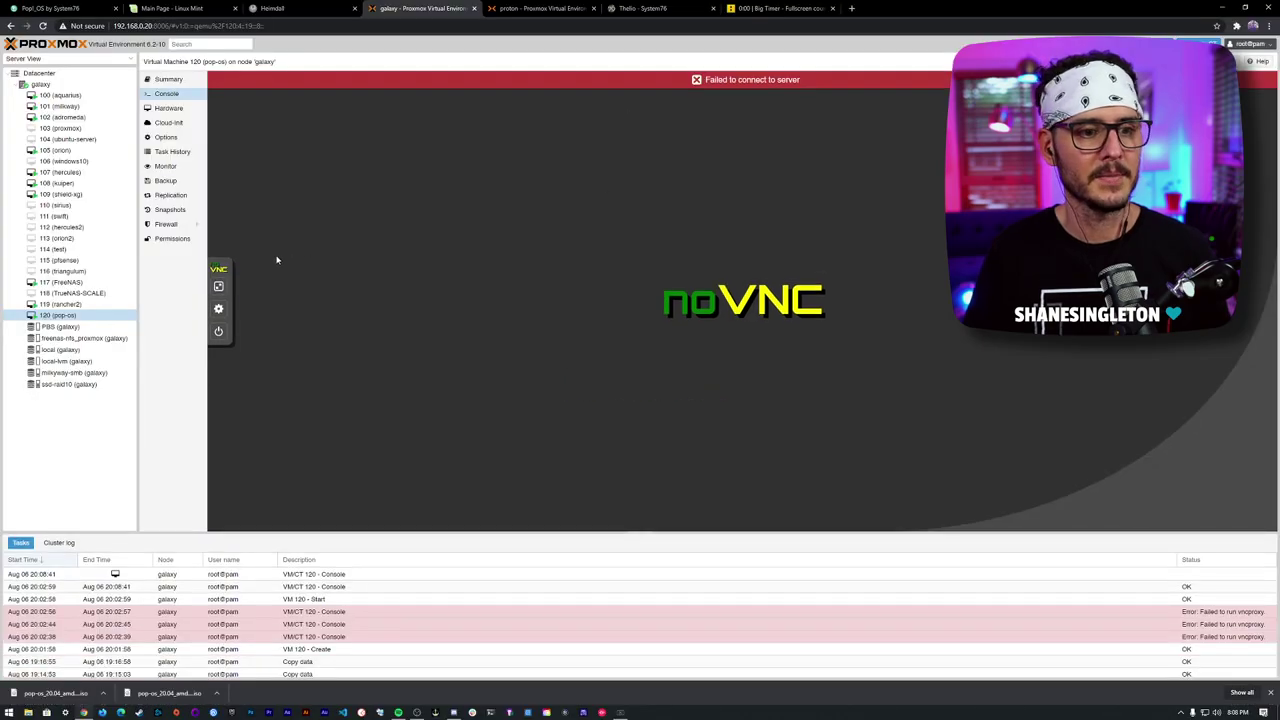
{"action": "left_click", "coordinate": [175, 108]}
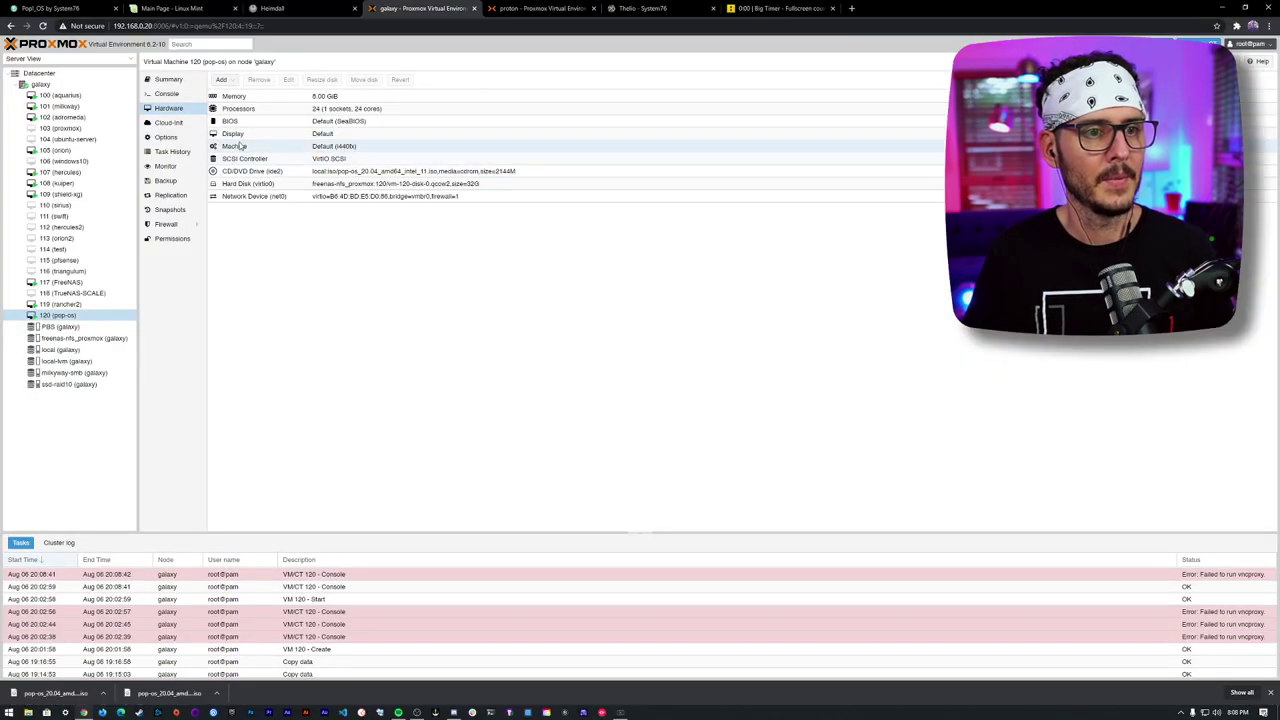
{"action": "left_click", "coordinate": [364, 172]}
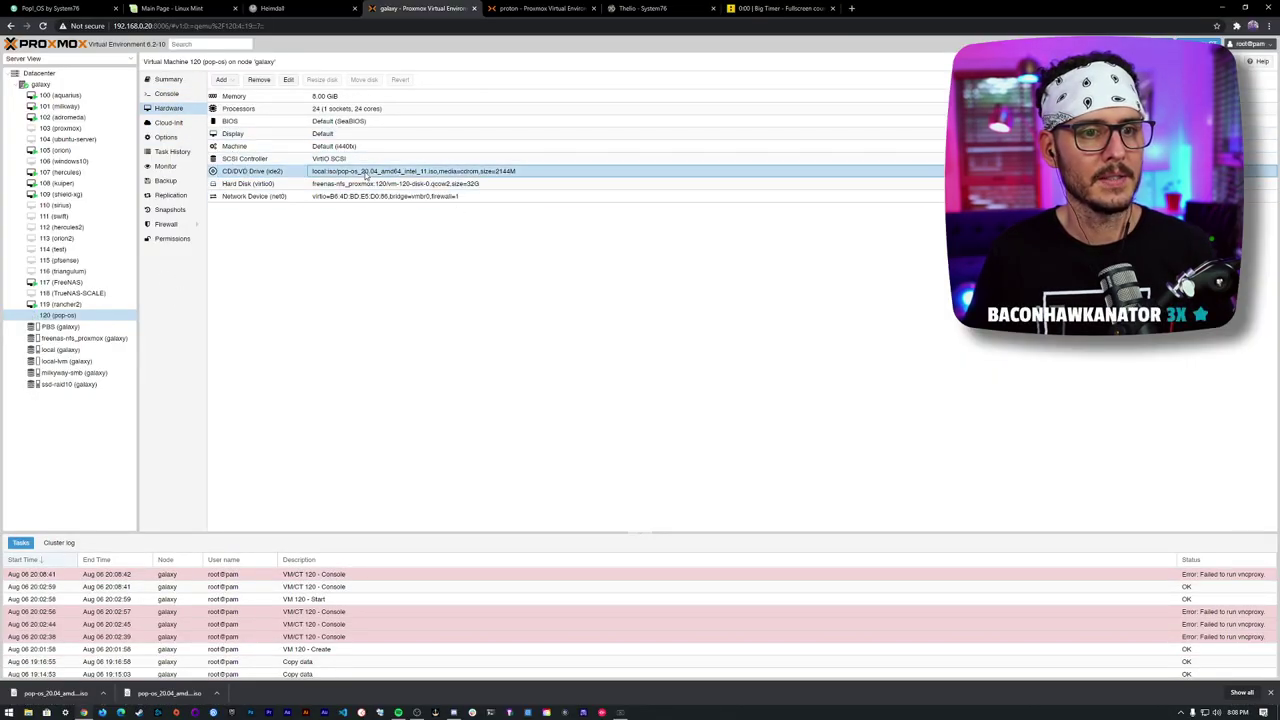
{"action": "double_click", "coordinate": [366, 174]}
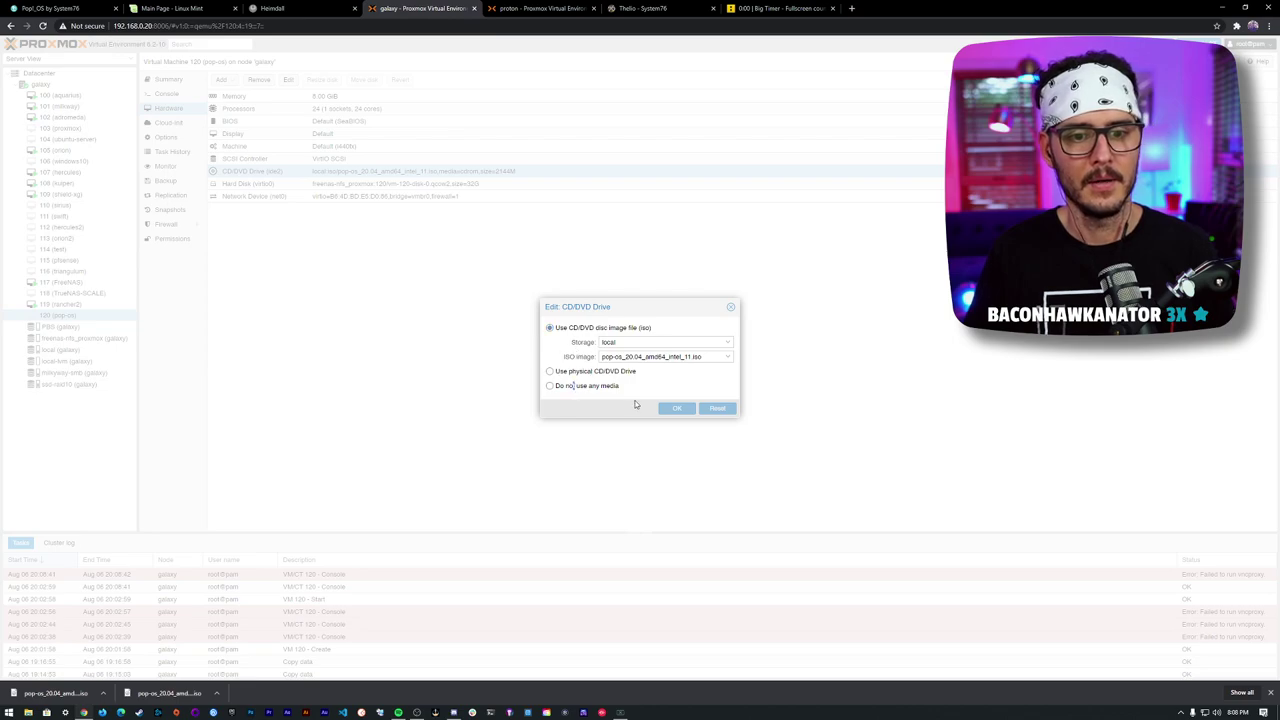
{"action": "left_click", "coordinate": [576, 390]}
{"action": "left_click", "coordinate": [676, 408]}
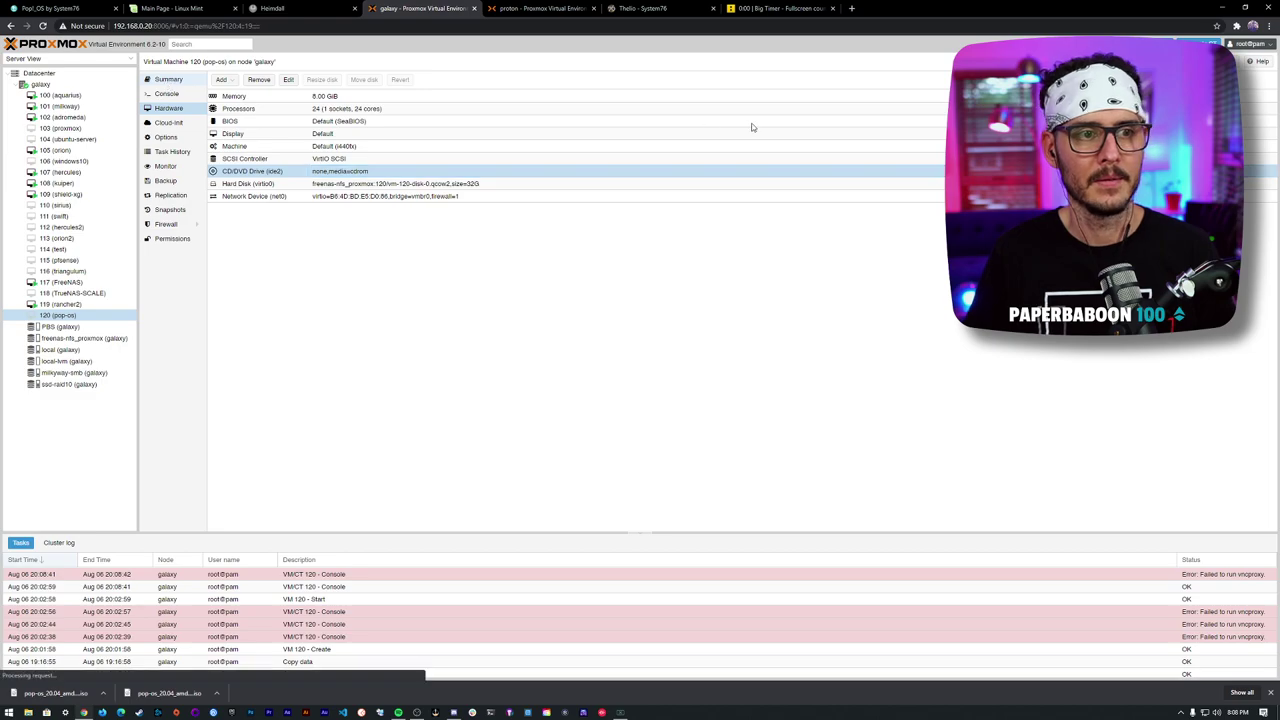
- Start VM 120 from its disk in a fullscreen noVNC console, with Chrome's download bar closed
{"action": "left_click", "coordinate": [168, 79]}
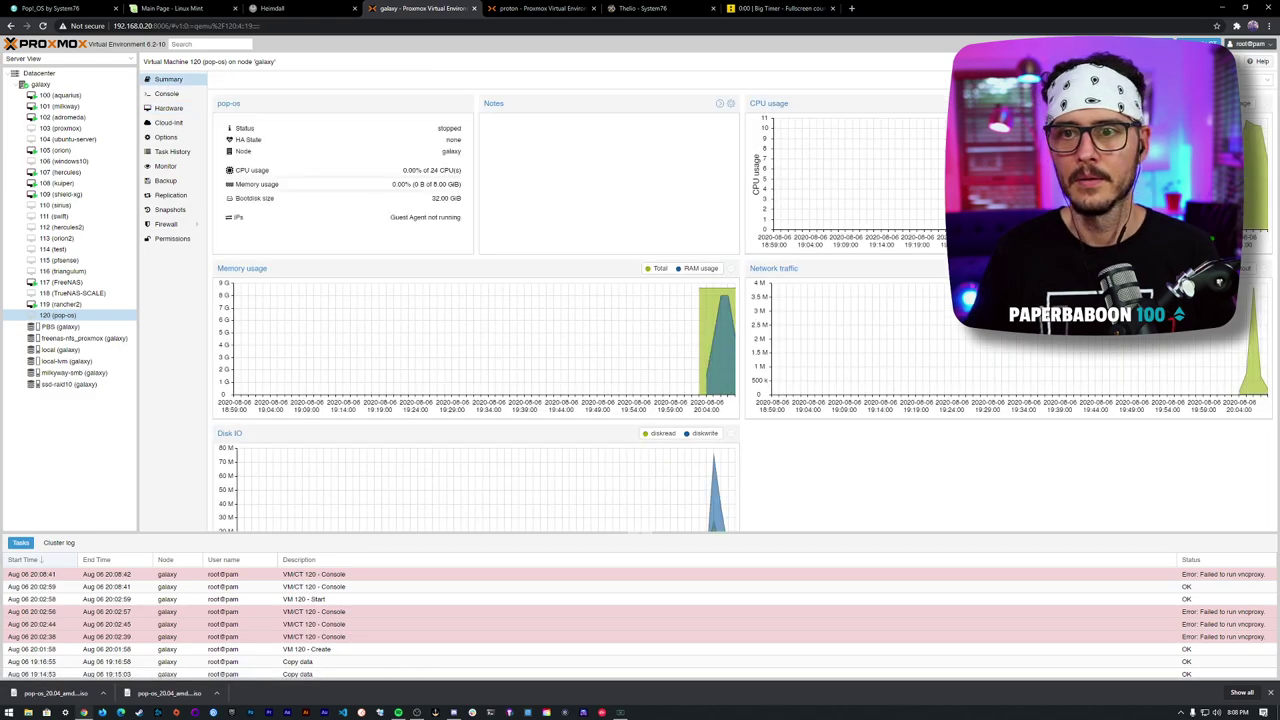
{"action": "left_click", "coordinate": [178, 95]}
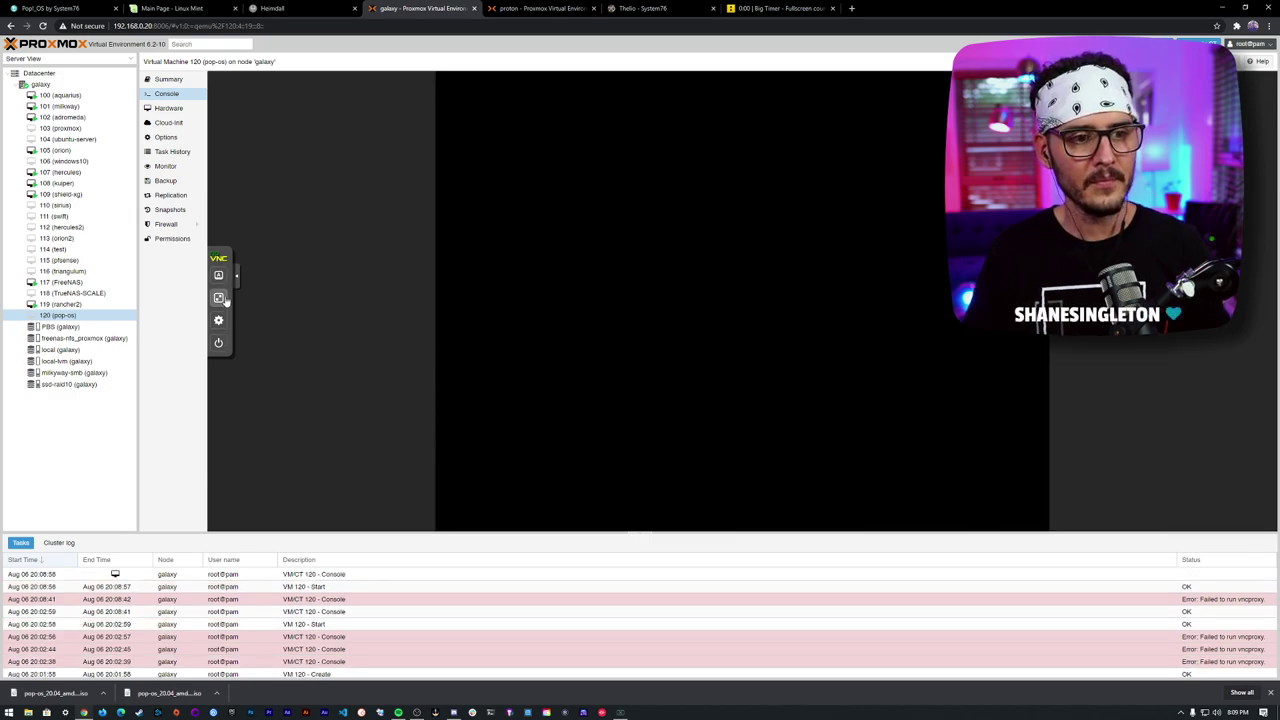
{"action": "left_click", "coordinate": [219, 298]}
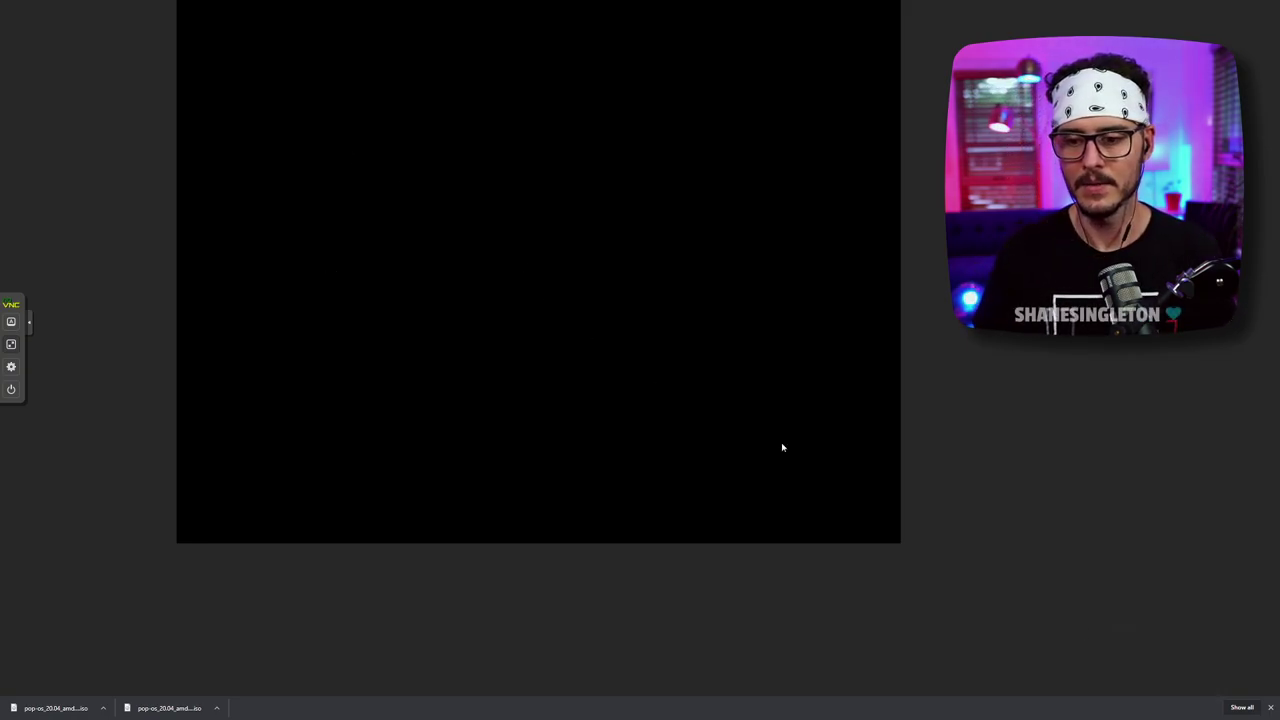
{"action": "left_click", "coordinate": [1271, 707]}
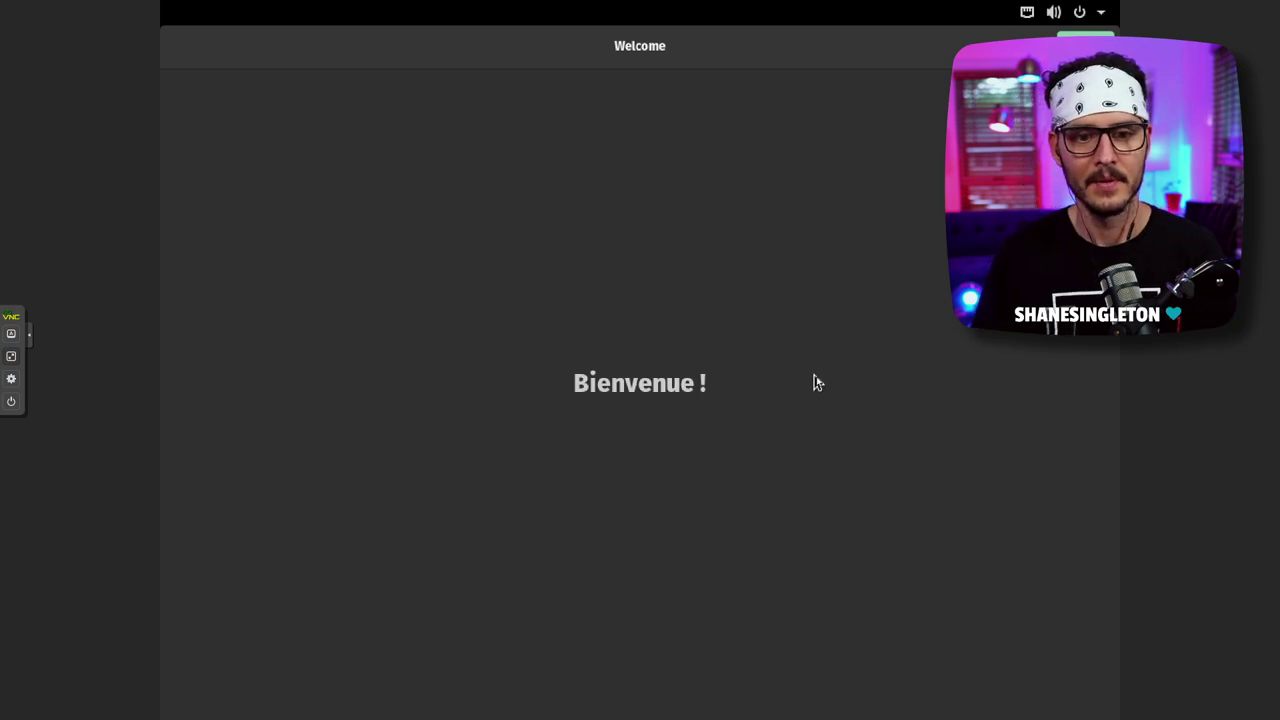
- Keep English (US) typing, turn Location Services off, and accept the Chicago (CDT) time zone
{"action": "left_click", "coordinate": [1085, 45]}
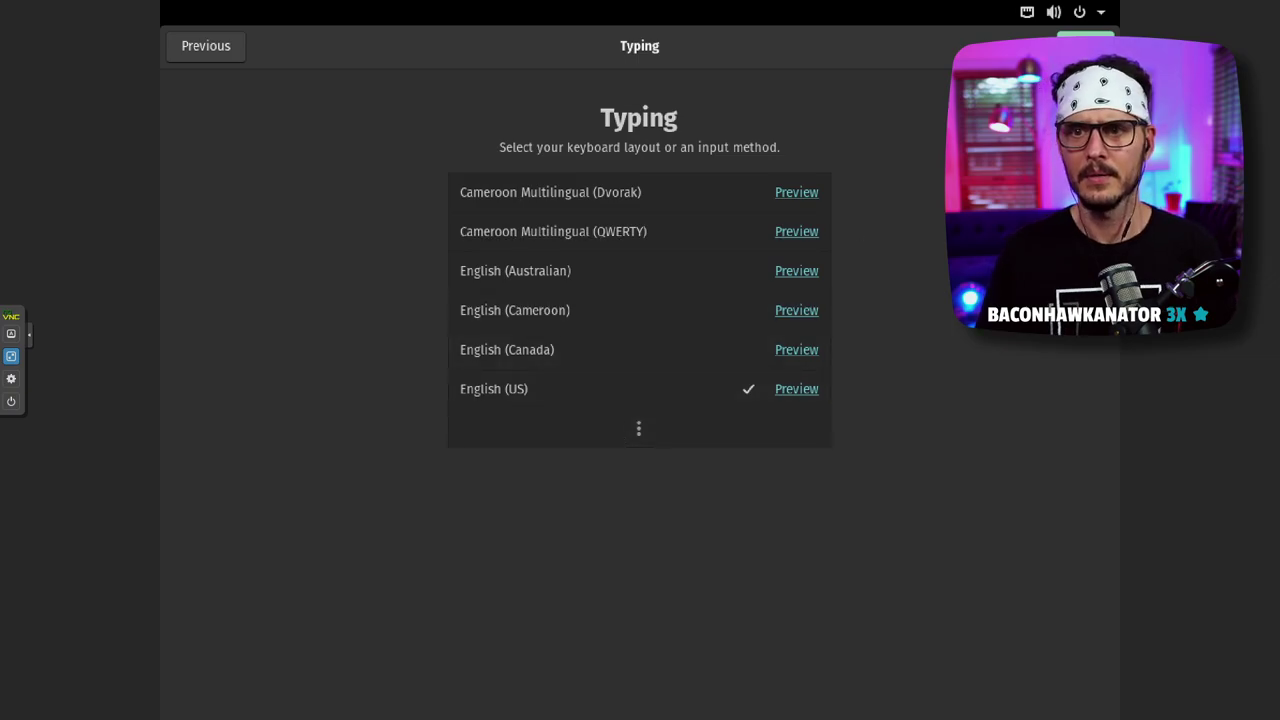
{"action": "left_click", "coordinate": [1085, 45]}
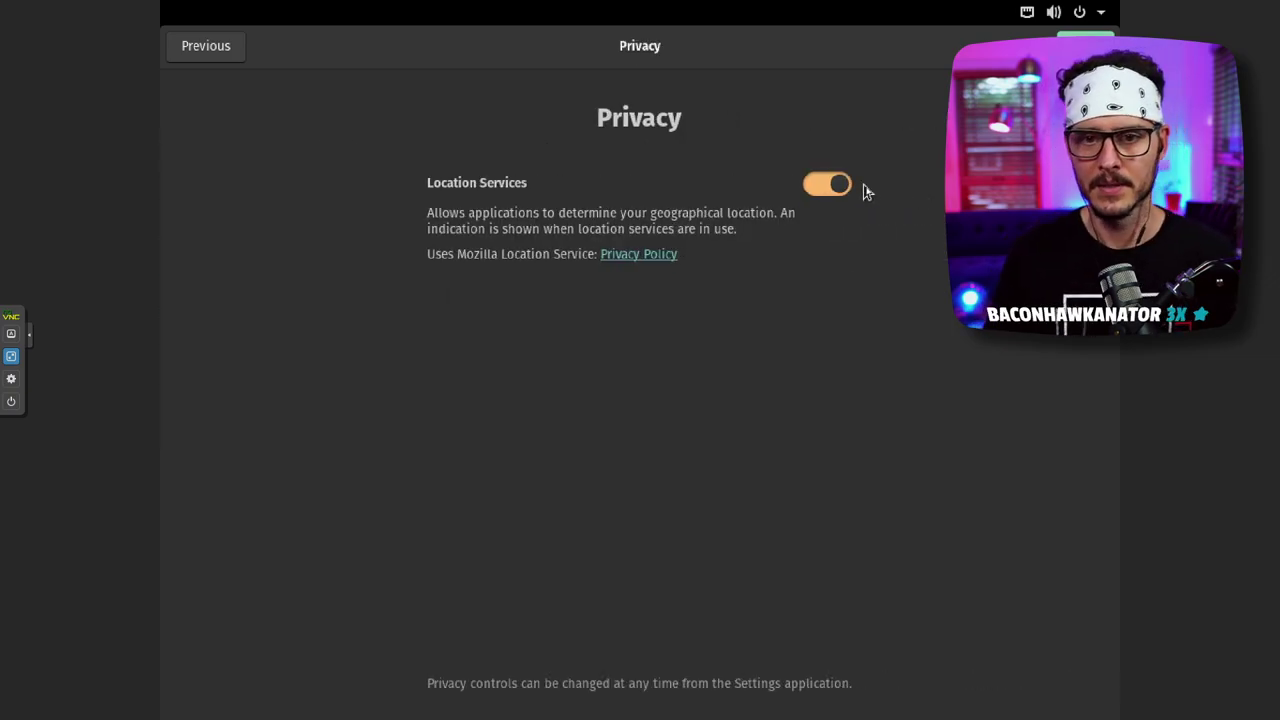
{"action": "left_click", "coordinate": [830, 186]}
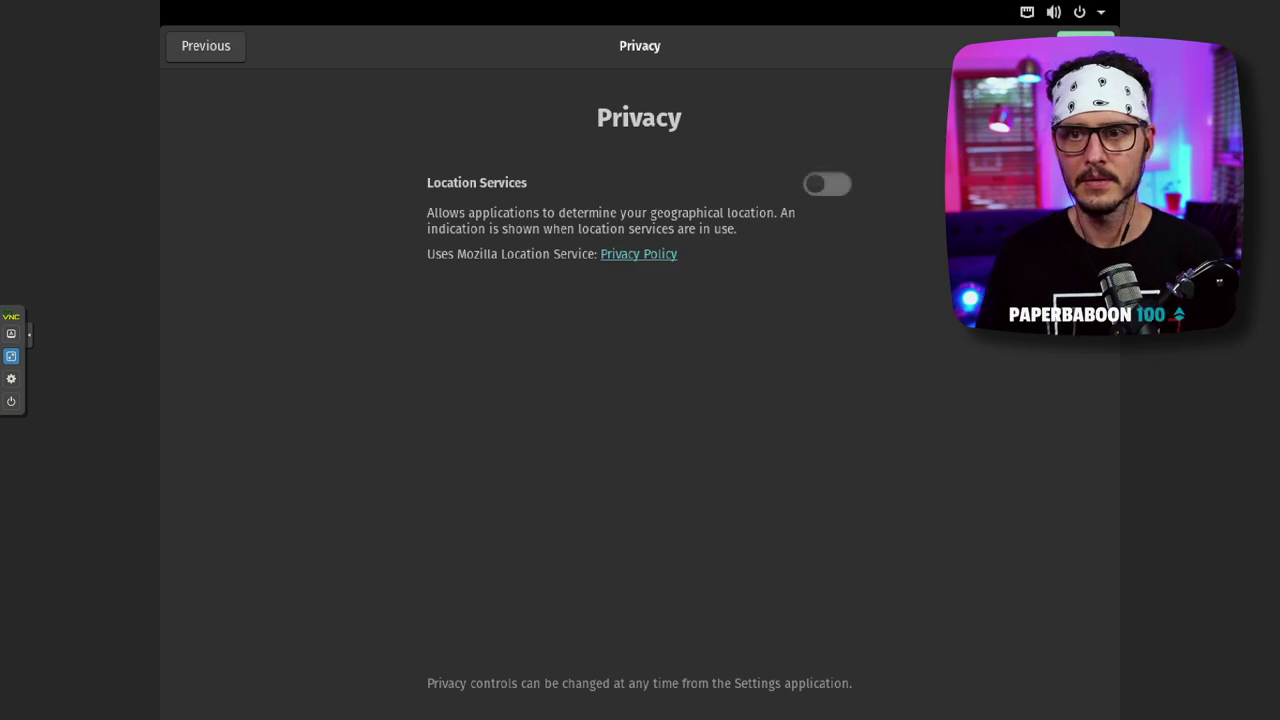
{"action": "left_click", "coordinate": [1085, 45]}
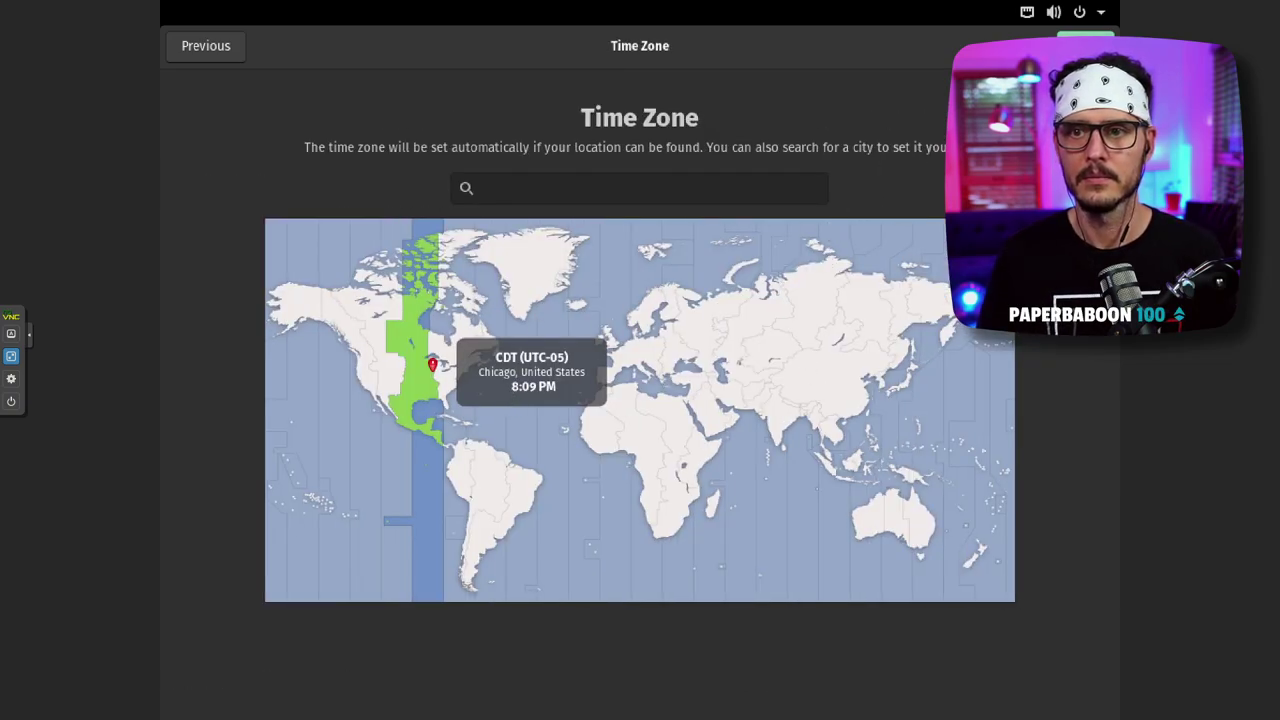
{"action": "left_click", "coordinate": [1085, 45]}
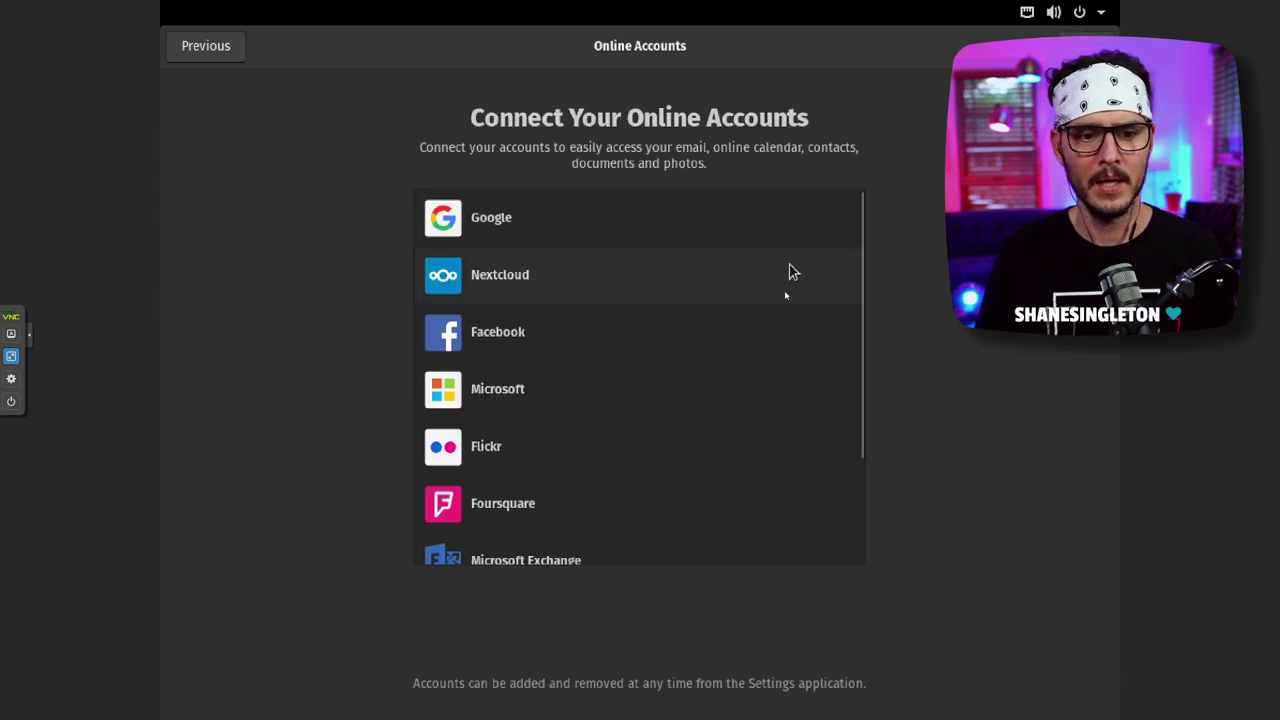
- Scroll through the Online Accounts provider list without connecting any account
{"action": "scroll", "coordinate": [775, 330], "scroll_direction": "down", "scroll_amount": 3}
{"action": "scroll", "coordinate": [710, 375], "scroll_direction": "up", "scroll_amount": 3}
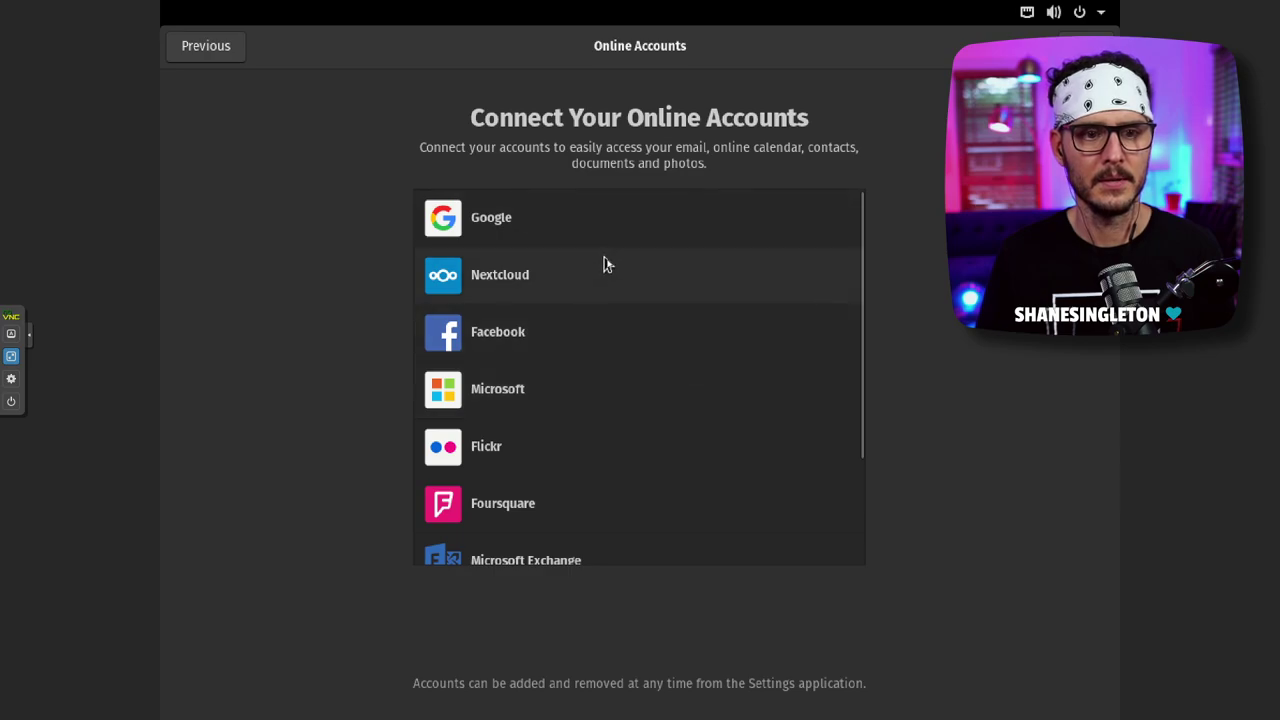
{"action": "scroll", "coordinate": [746, 329], "scroll_direction": "down", "scroll_amount": 1}
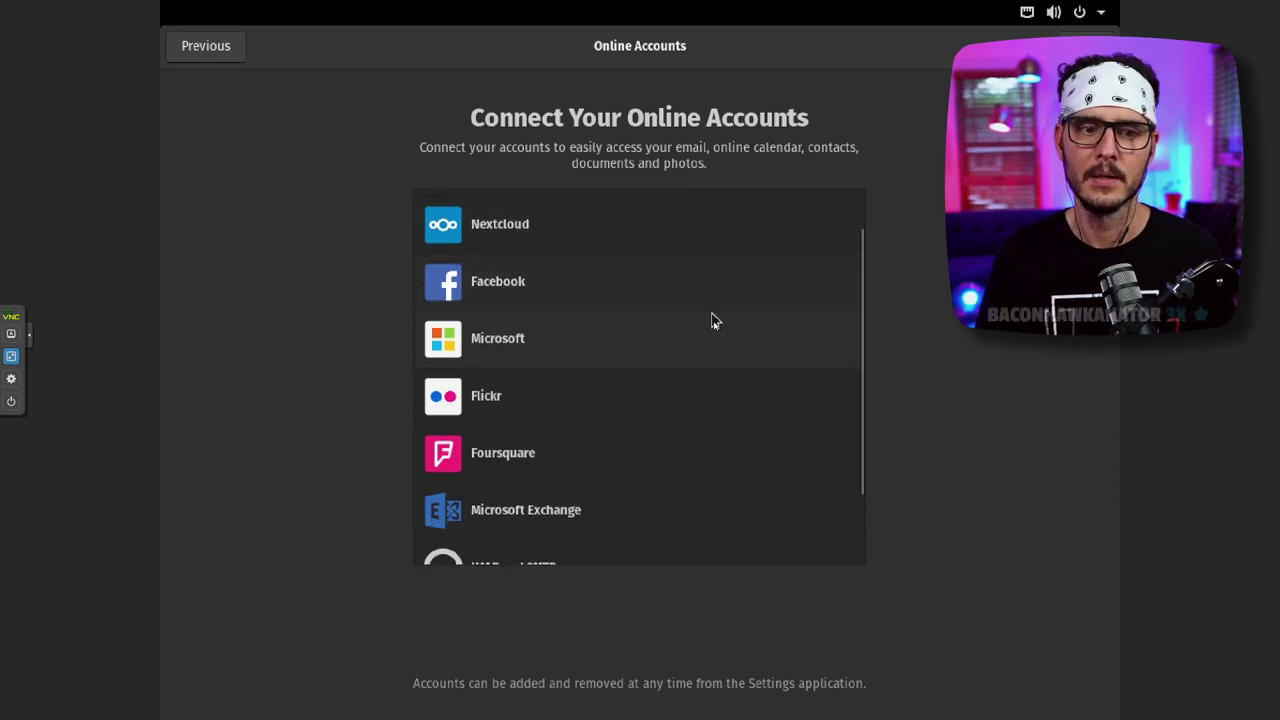
{"action": "scroll", "coordinate": [684, 458], "scroll_direction": "down", "scroll_amount": 2}
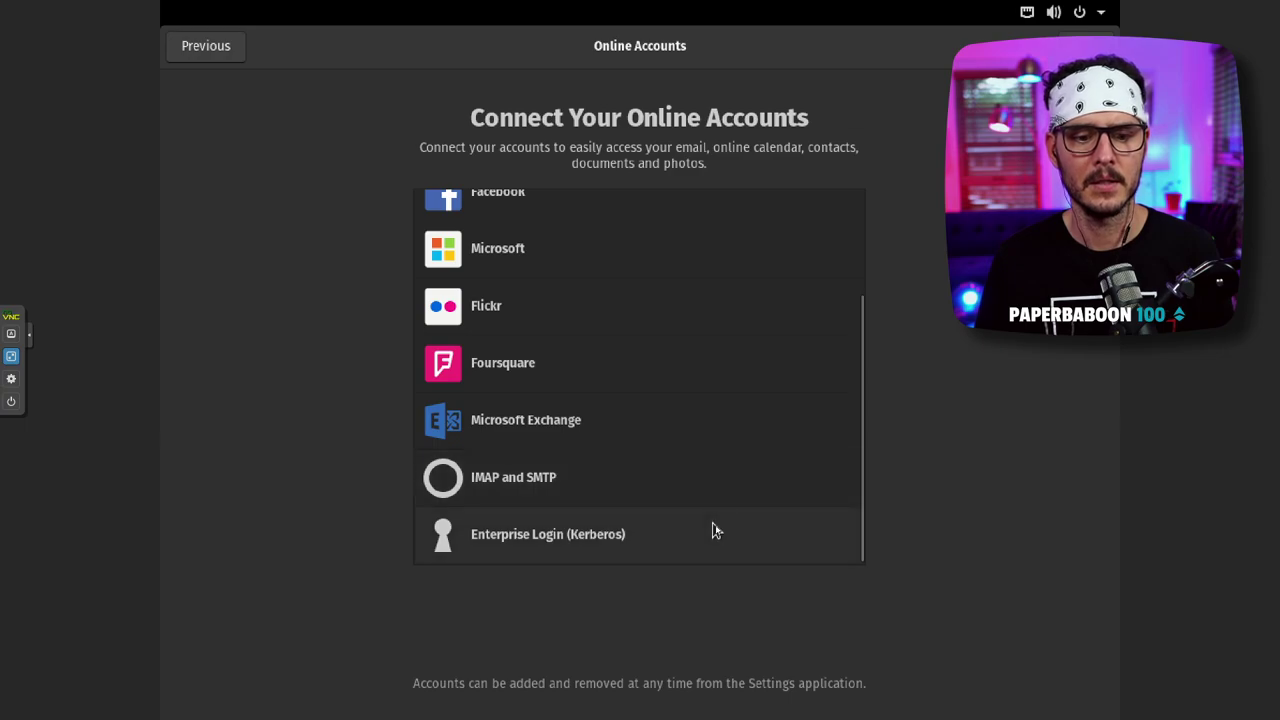
{"action": "scroll", "coordinate": [716, 522], "scroll_direction": "up", "scroll_amount": 5}
{"action": "scroll", "coordinate": [716, 520], "scroll_direction": "down", "scroll_amount": 5}
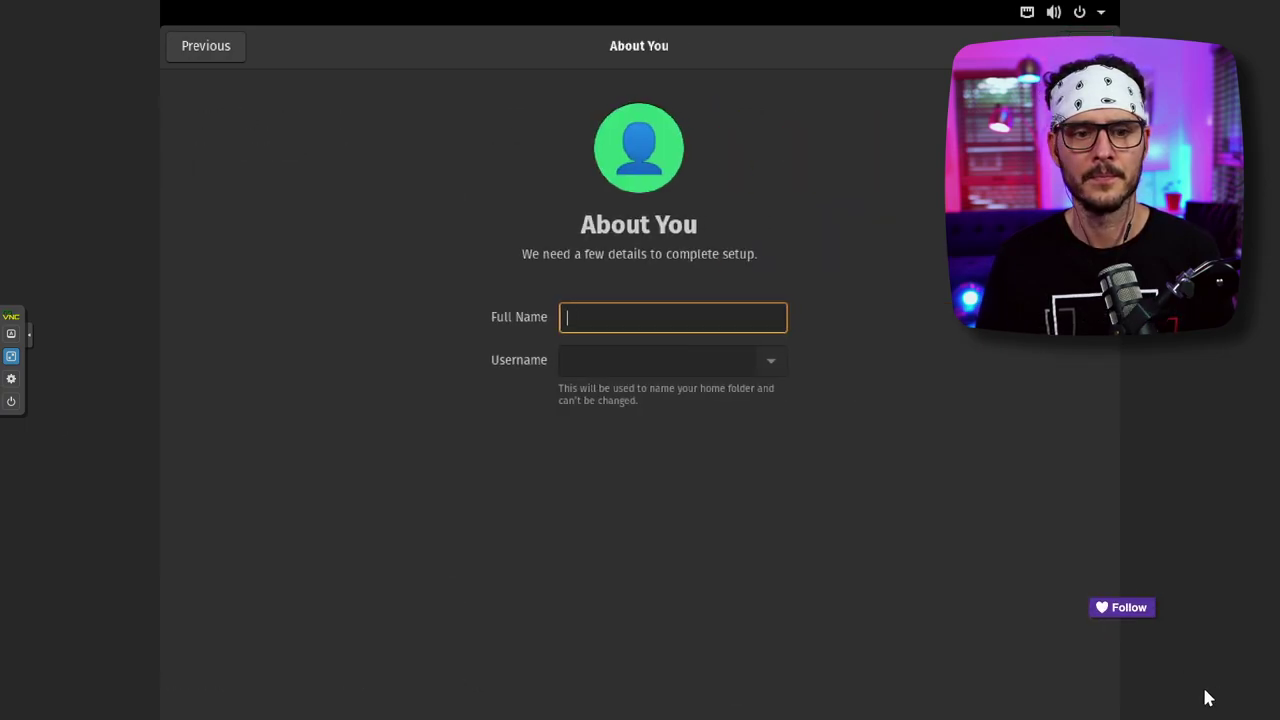
- Enter the user's full name, choose the cat picture as avatar, and continue to password setup
{"action": "type", "text": "Tech"}
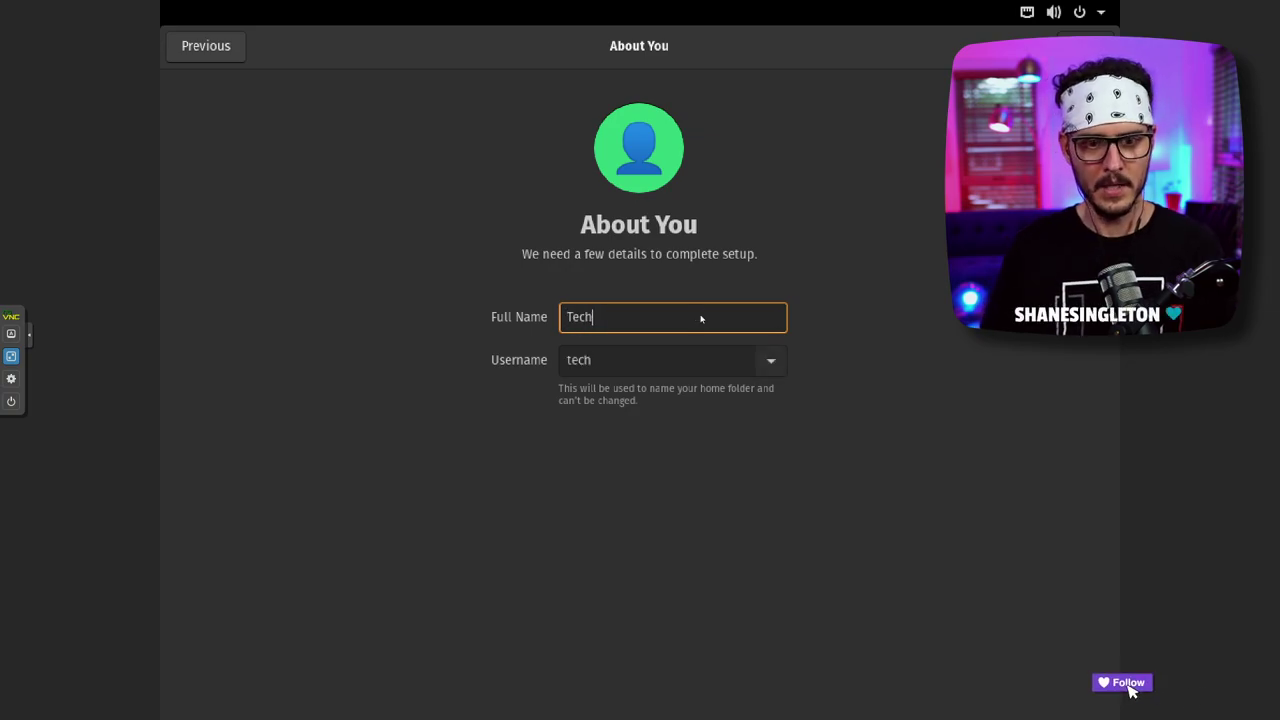
{"action": "type", "text": "no Tim"}
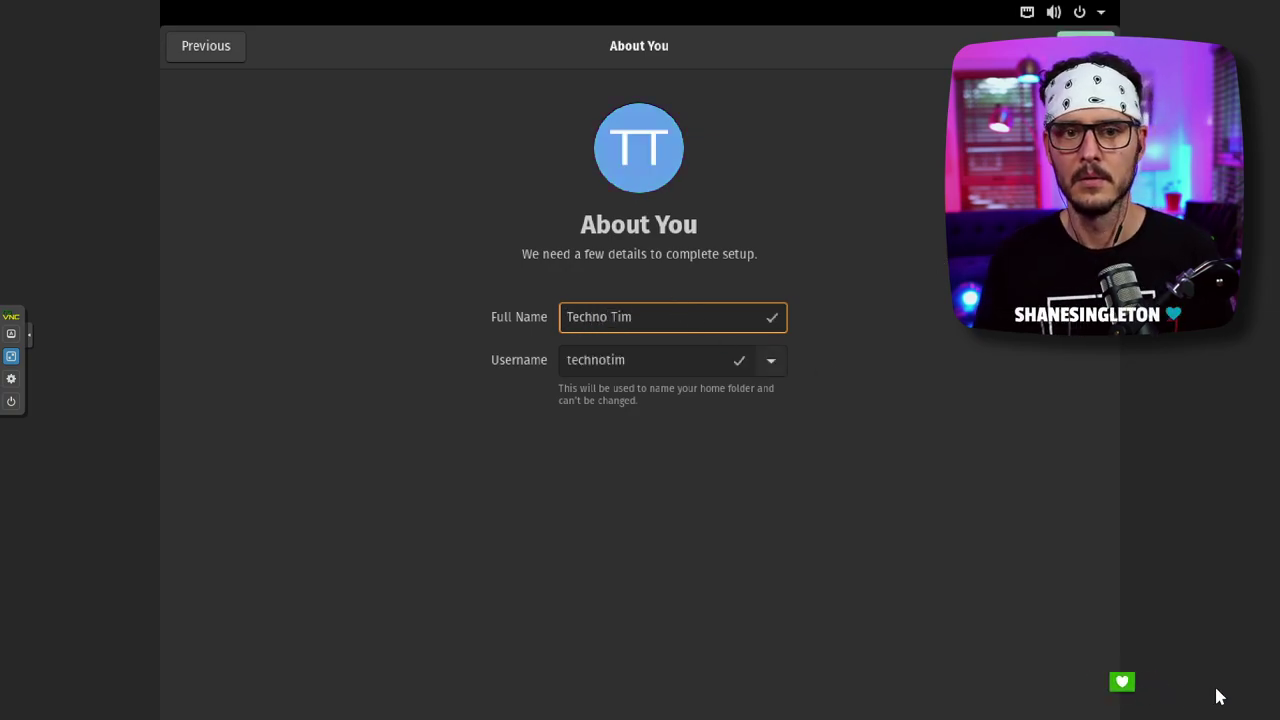
{"action": "left_click", "coordinate": [662, 152]}
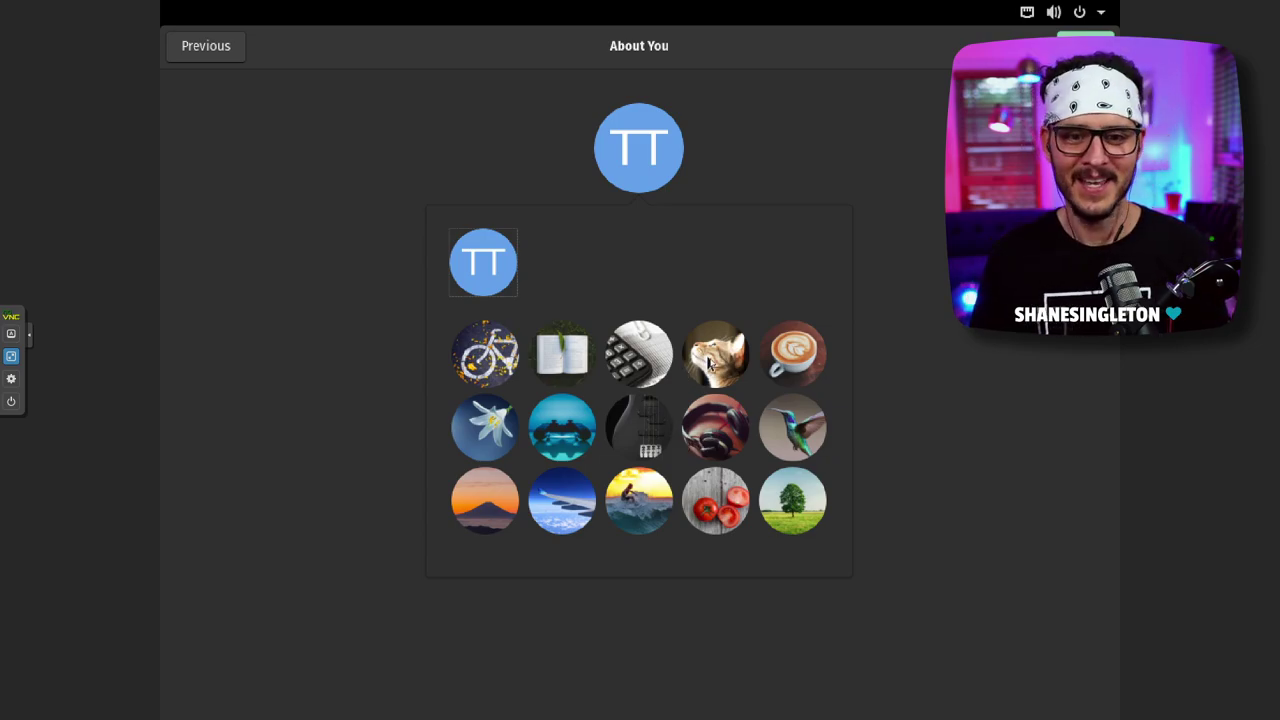
{"action": "left_click", "coordinate": [709, 364]}
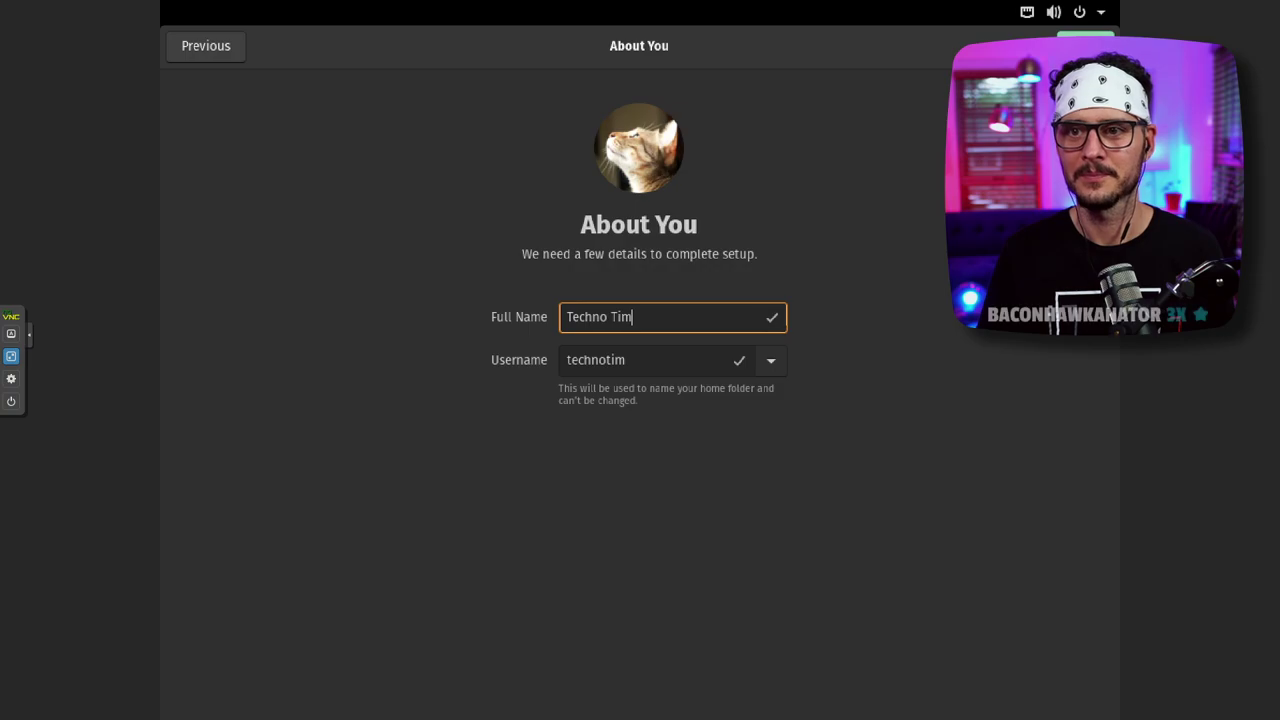
{"action": "key", "text": "Return"}
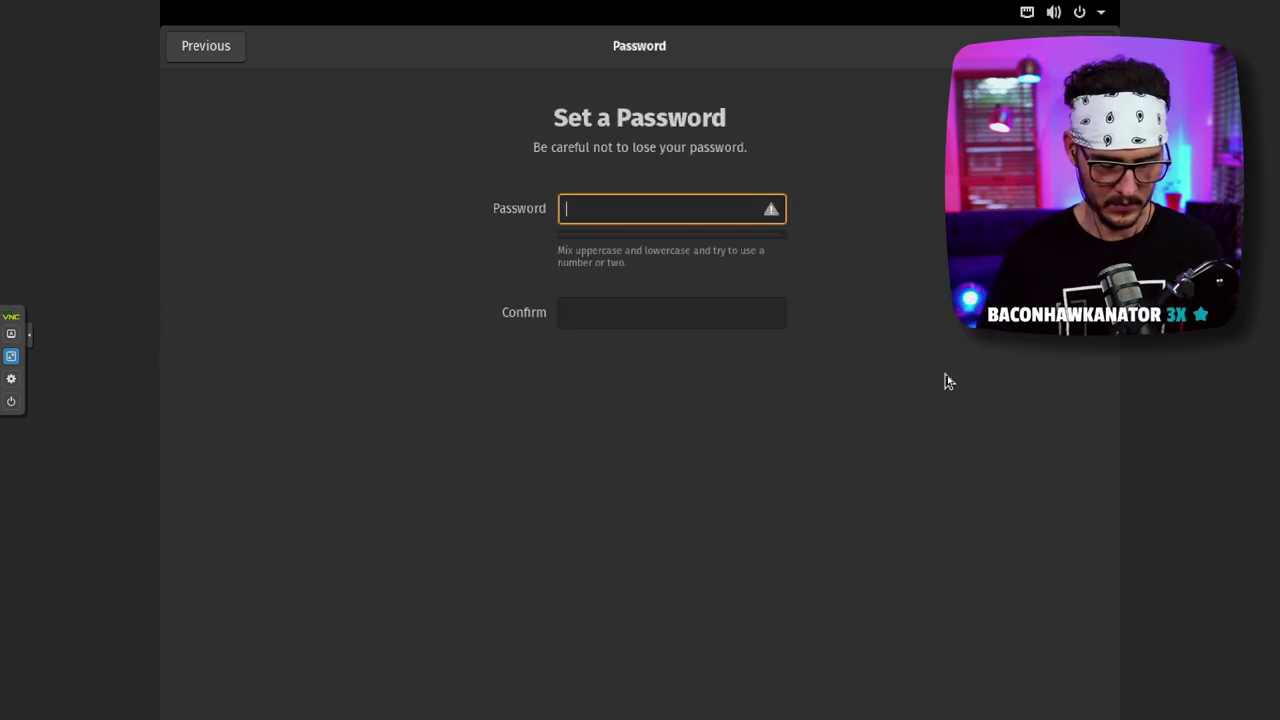
- Enter and confirm the account password, then choose Start Using Pop!_OS
{"action": "type", "text": "ppa"}
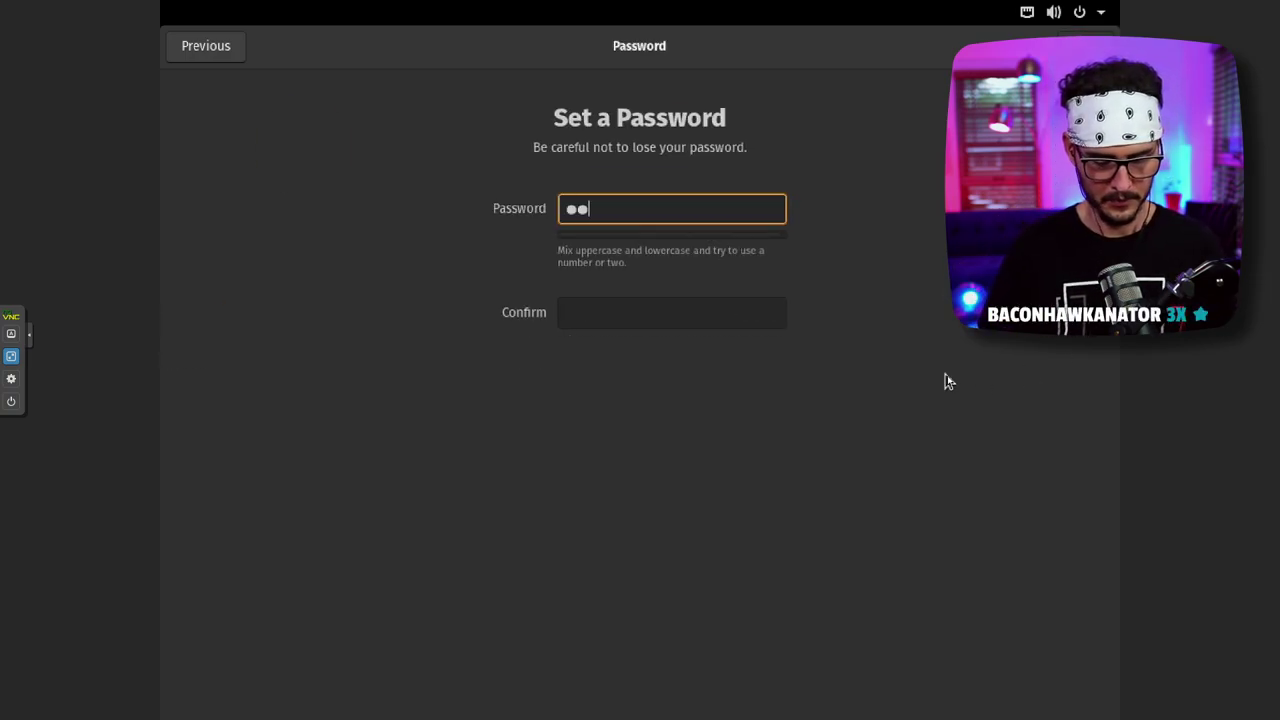
{"action": "type", "text": "word"}
{"action": "key", "text": "BackSpace"}
{"action": "key", "text": "BackSpace"}
{"action": "key", "text": "BackSpace"}
{"action": "key", "text": "BackSpace"}
{"action": "key", "text": "BackSpace"}
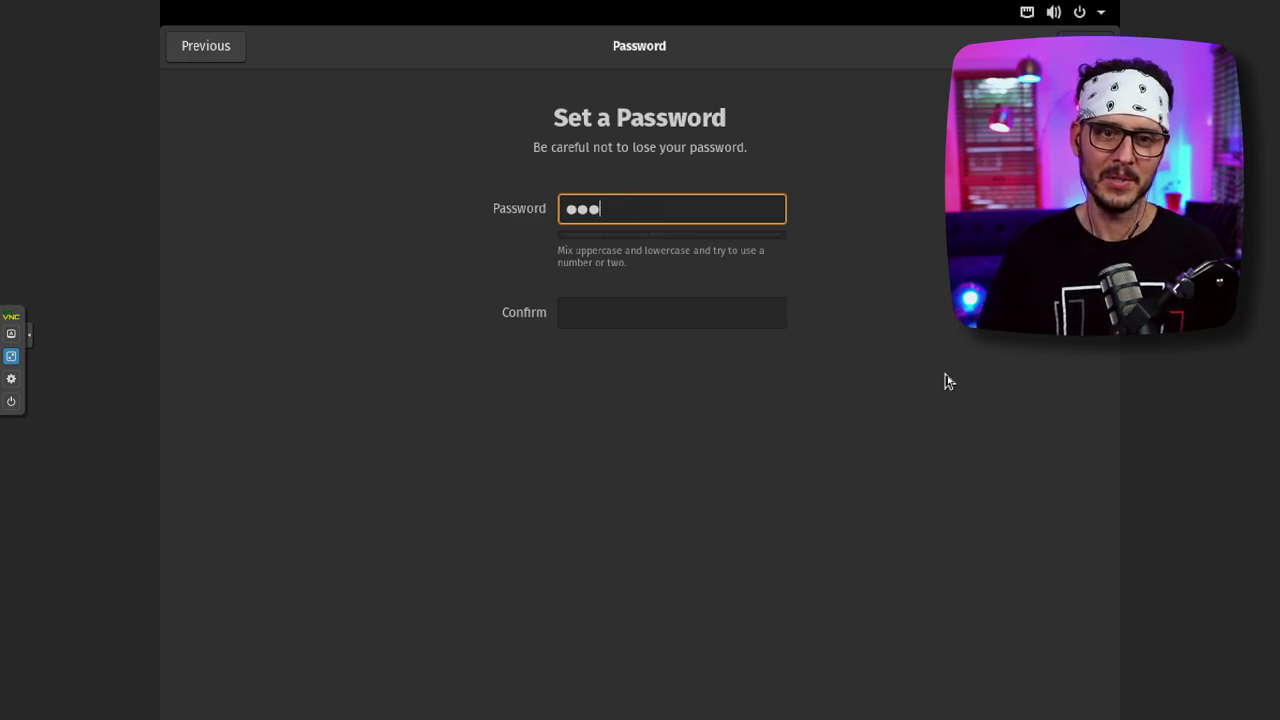
{"action": "type", "text": "assword"}
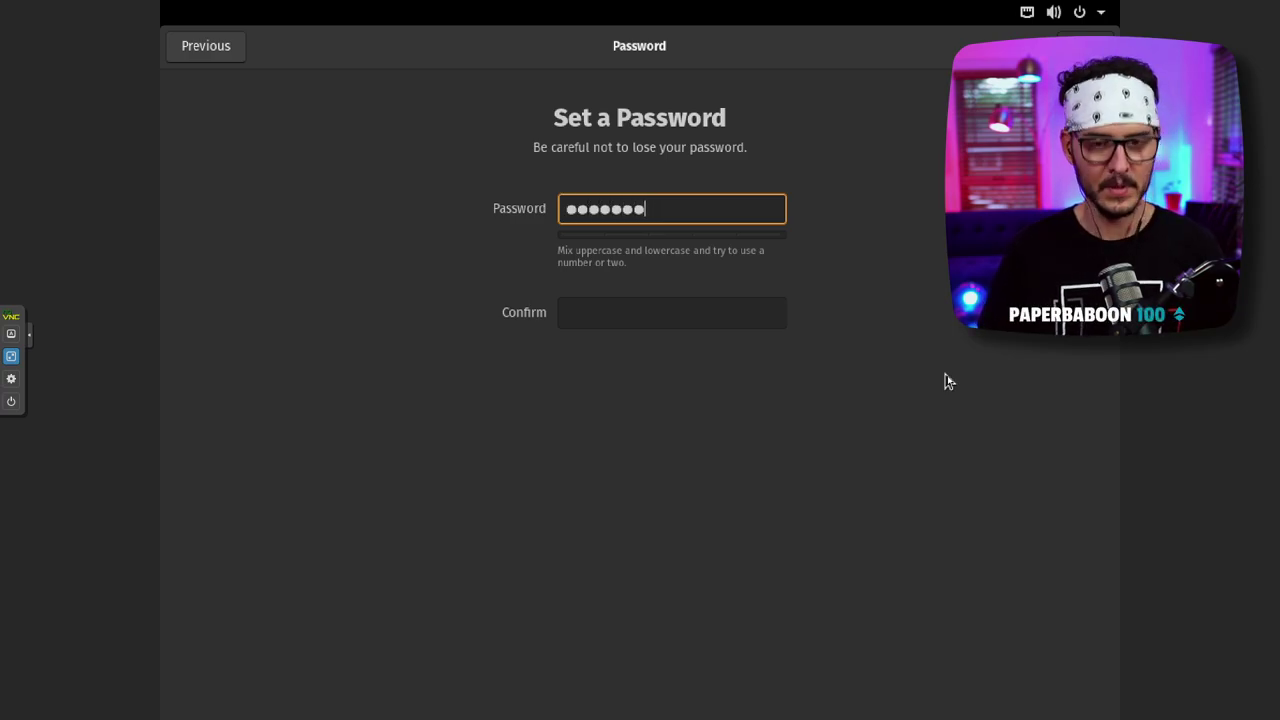
{"action": "key", "text": "Tab"}
{"action": "type", "text": "p"}
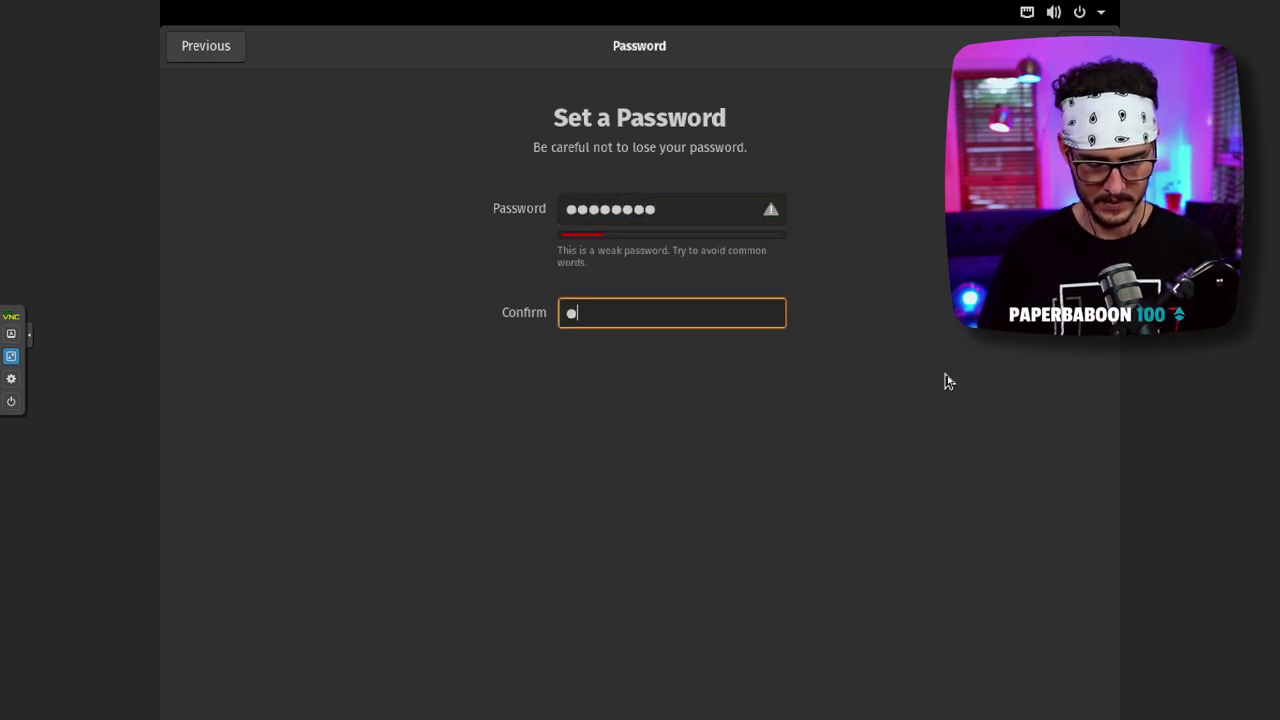
{"action": "type", "text": "asswor"}
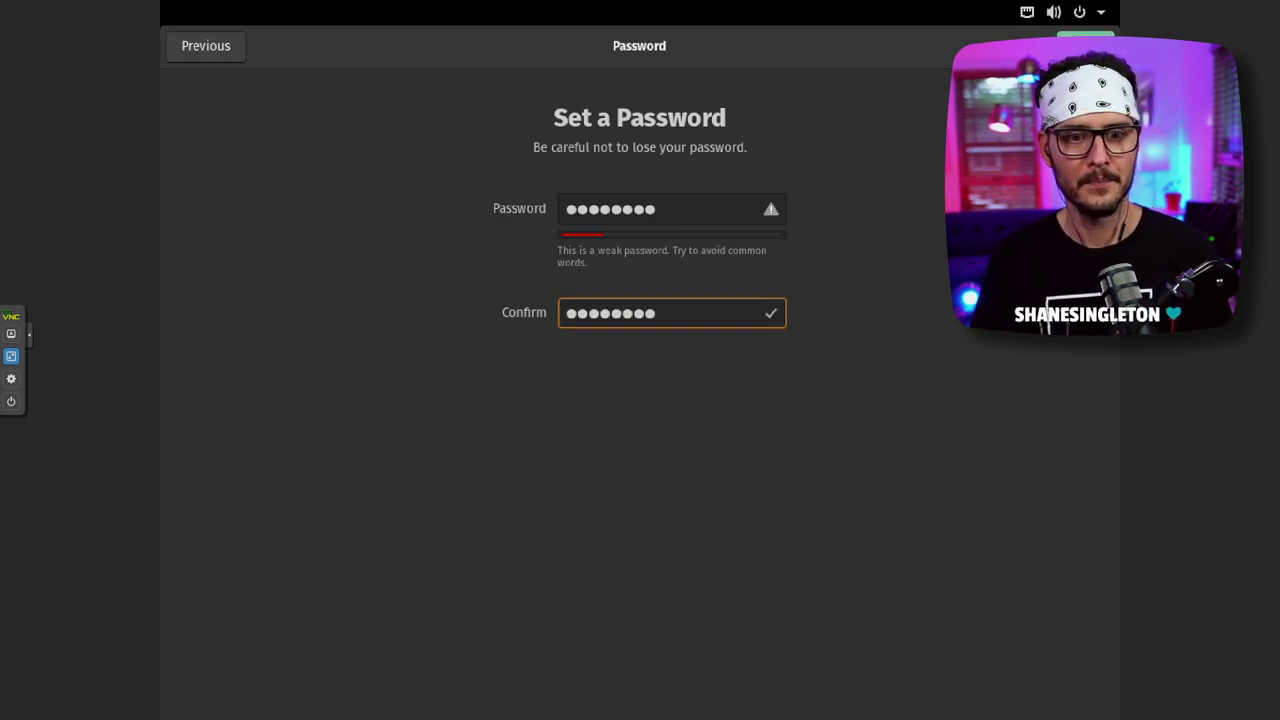
{"action": "key", "text": "Return"}
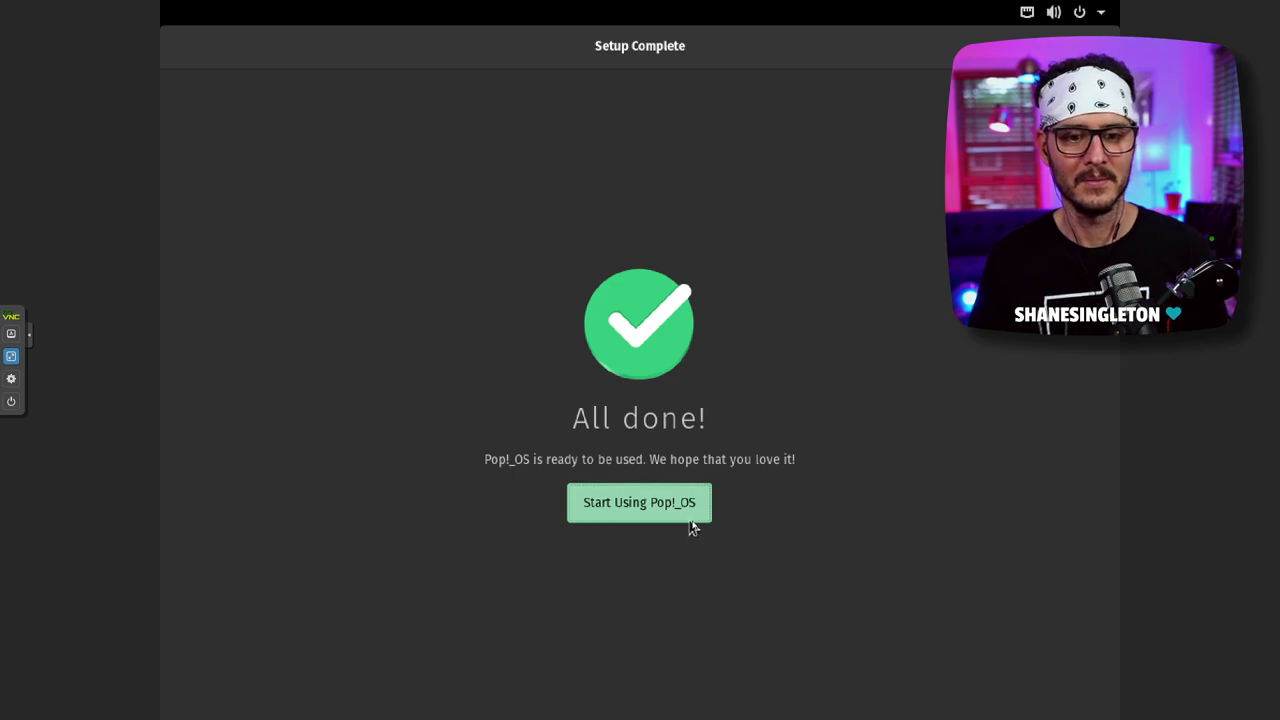
{"action": "left_click", "coordinate": [689, 506]}
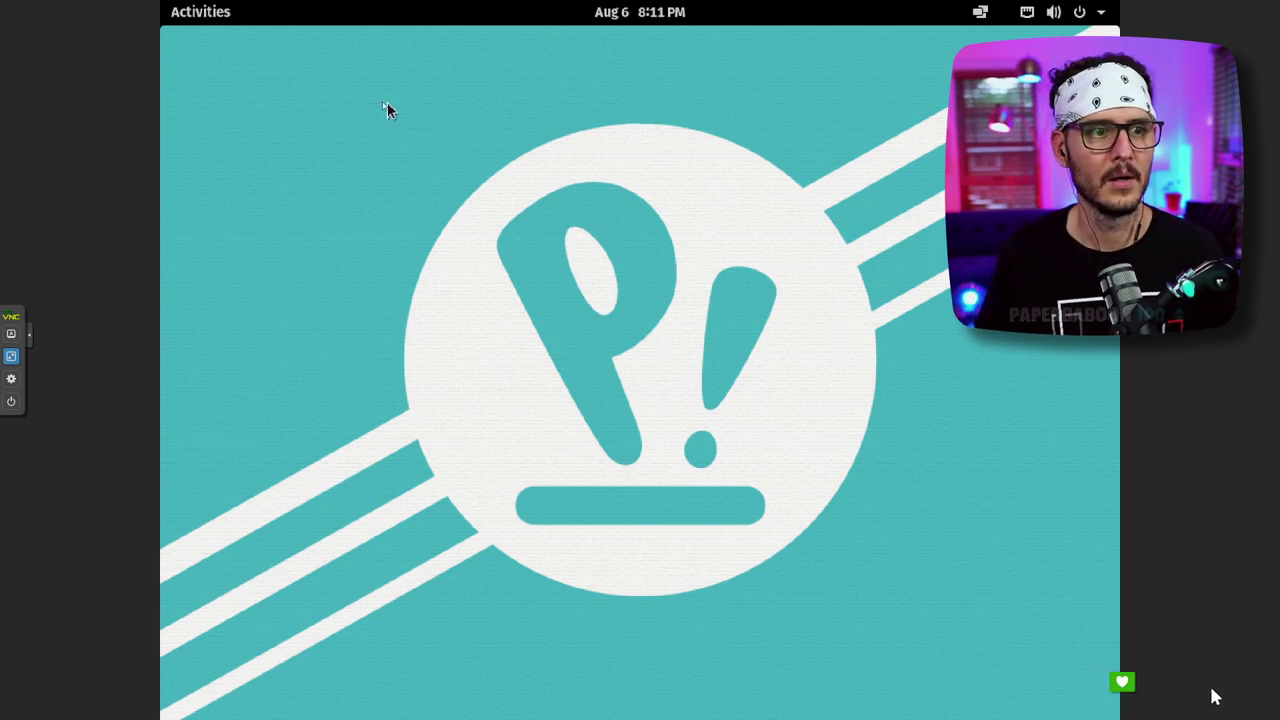
- Toggle the Activities overview and drag selection boxes across the empty desktop
{"action": "left_click", "coordinate": [222, 20]}
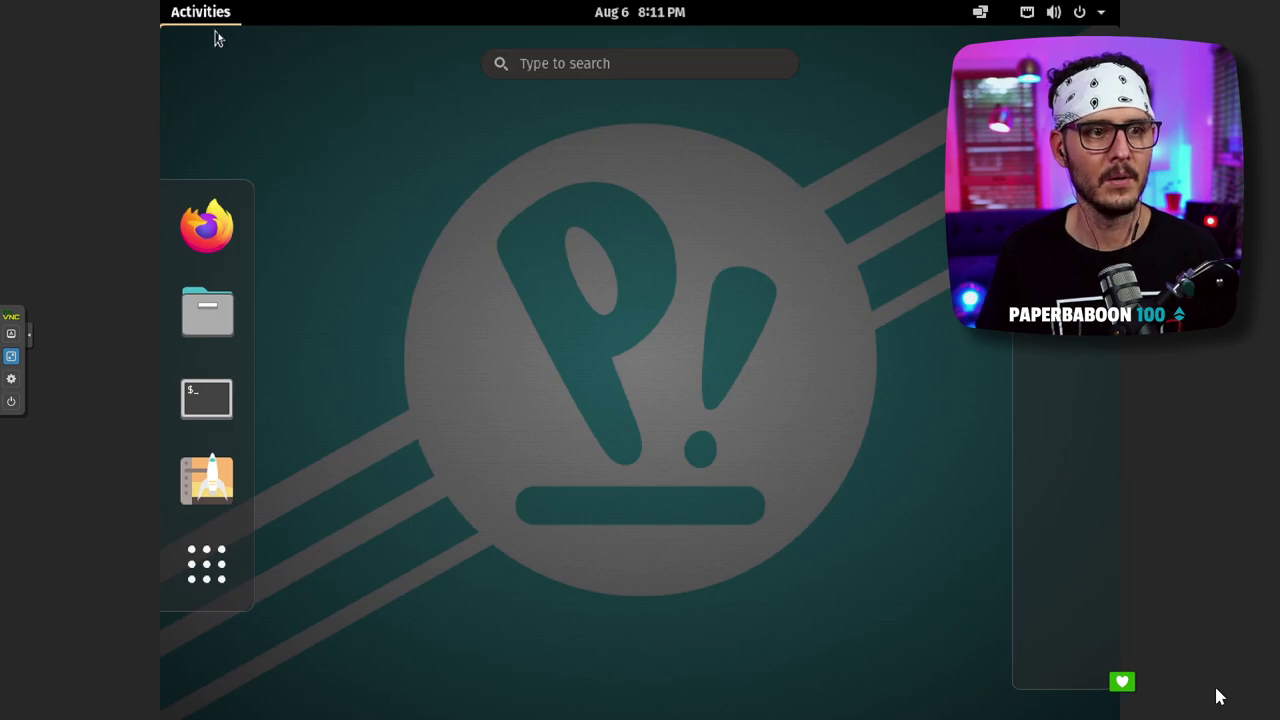
{"action": "left_click", "coordinate": [219, 16]}
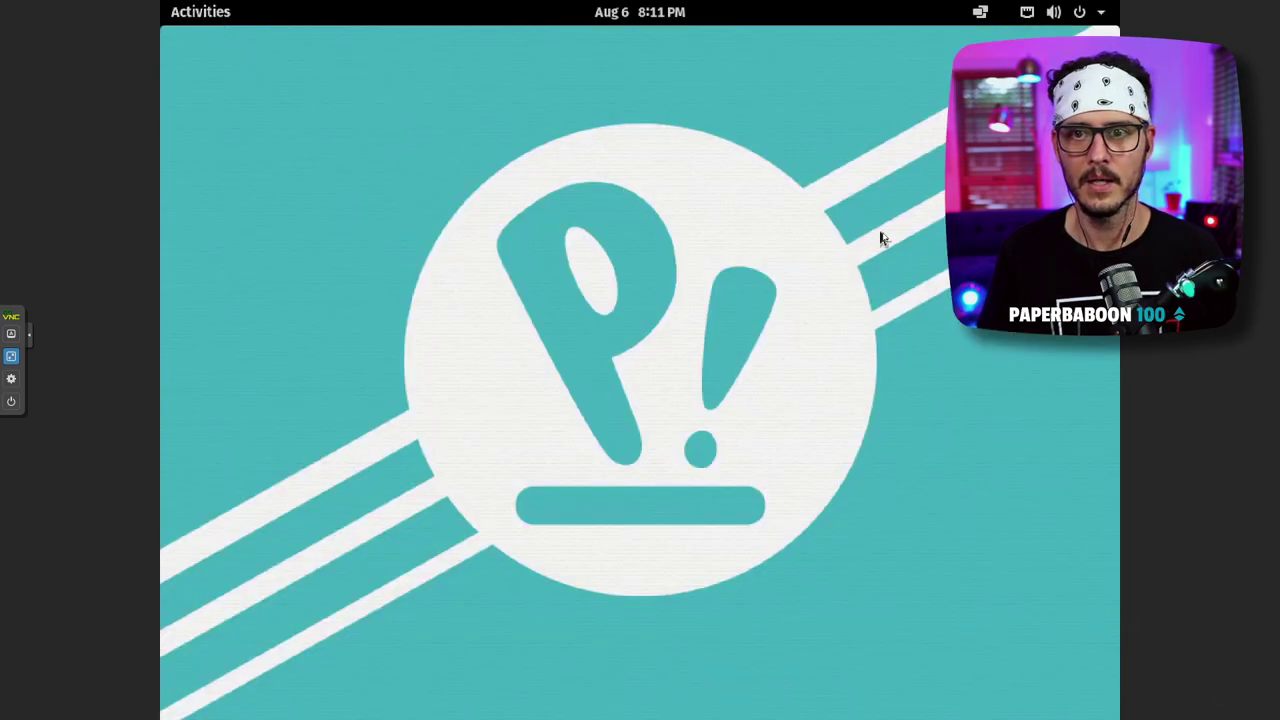
{"action": "left_click_drag", "start_coordinate": [486, 194], "coordinate": [437, 201]}
{"action": "left_click_drag", "start_coordinate": [390, 113], "coordinate": [880, 612]}
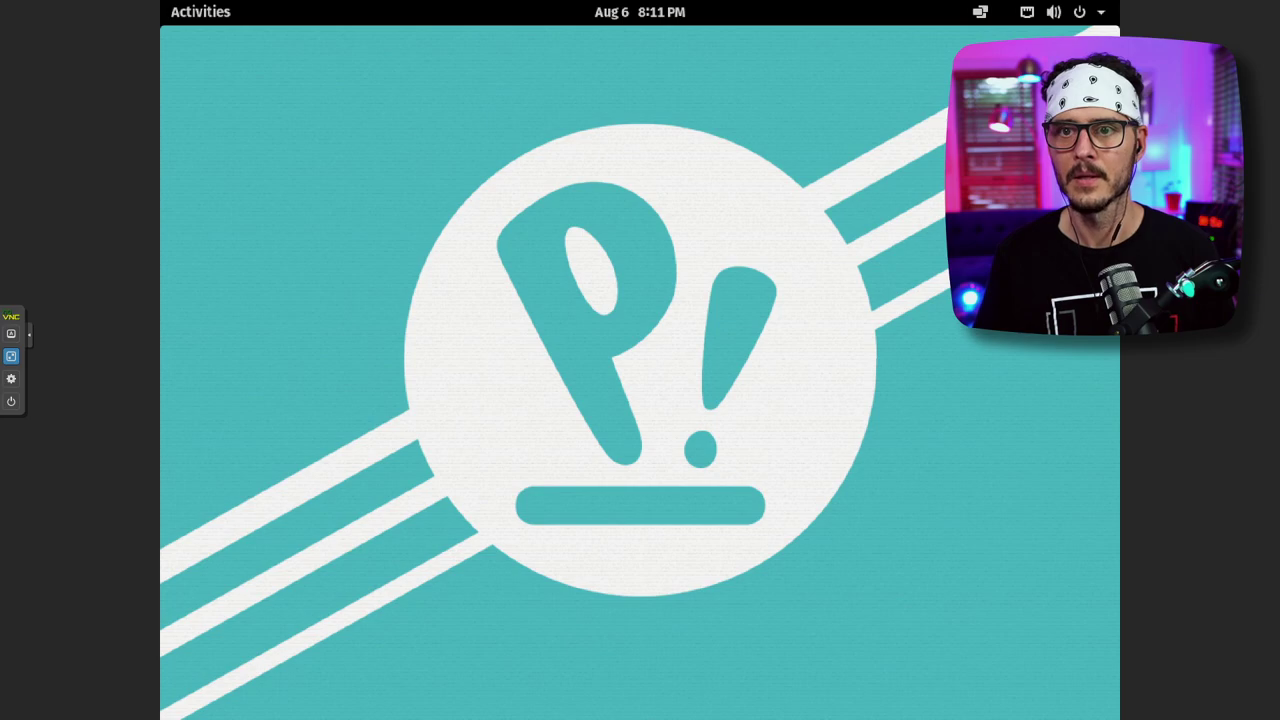
- Explore the top bar's window tiling options and the volume, network and power menu
{"action": "left_click", "coordinate": [1026, 12]}
{"action": "left_click", "coordinate": [980, 12]}
{"action": "left_click", "coordinate": [720, 64]}
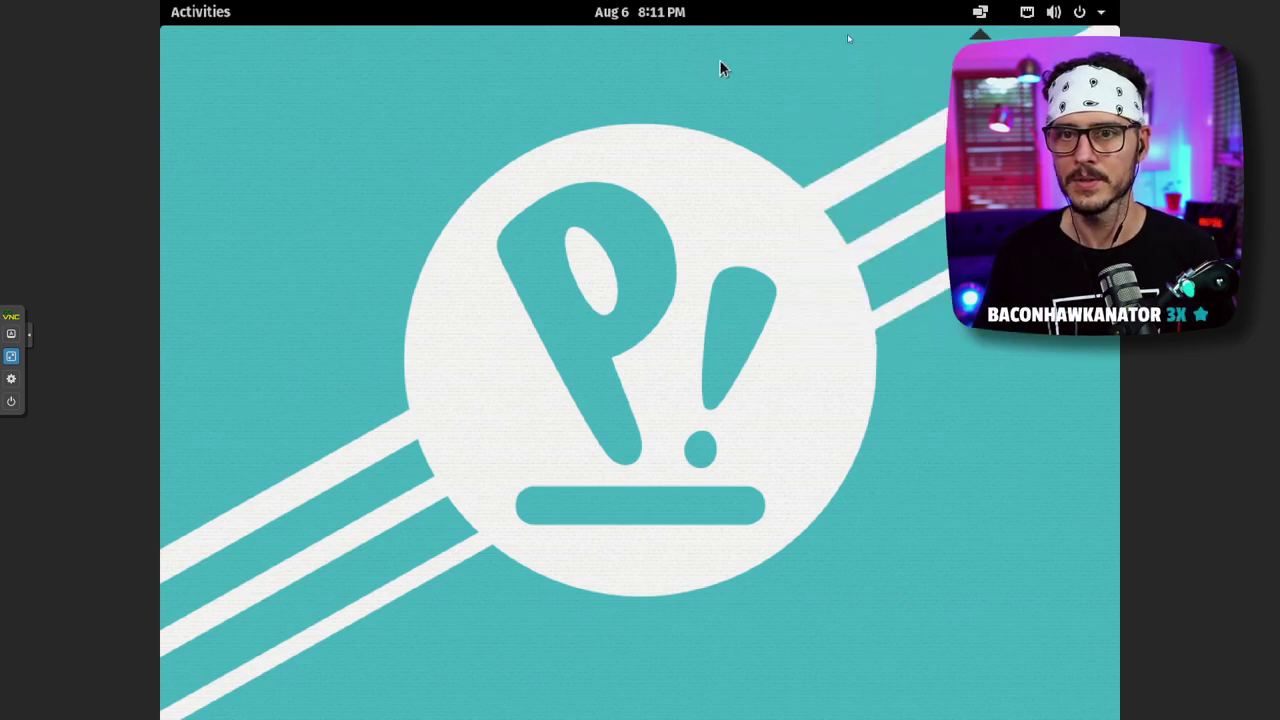
{"action": "left_click", "coordinate": [980, 14]}
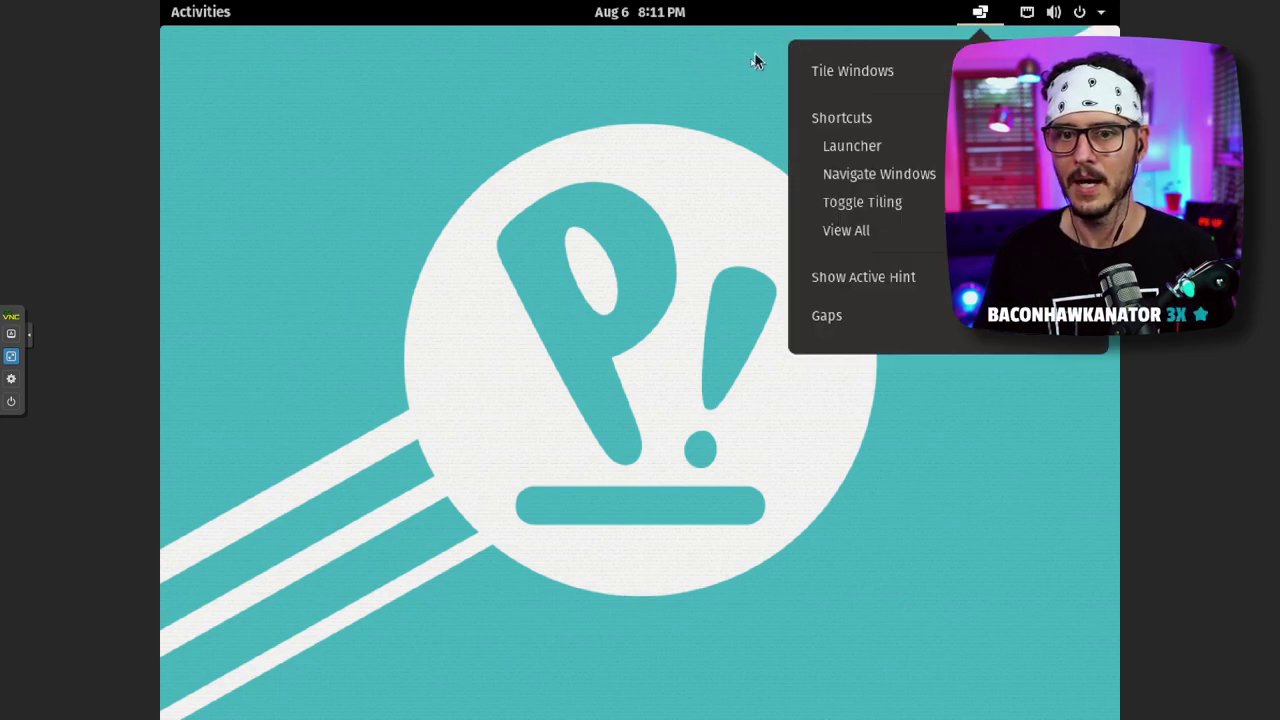
{"action": "left_click", "coordinate": [990, 37]}
{"action": "left_click", "coordinate": [1027, 14]}
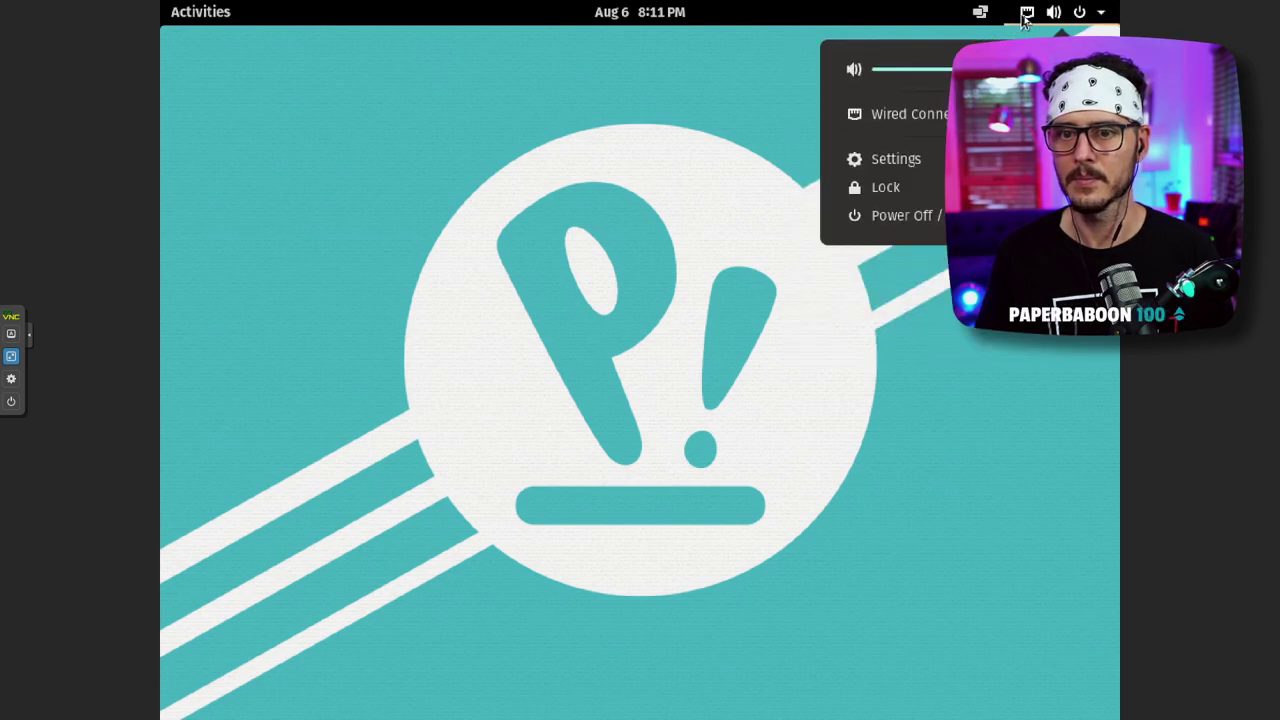
{"action": "left_click", "coordinate": [1003, 397]}
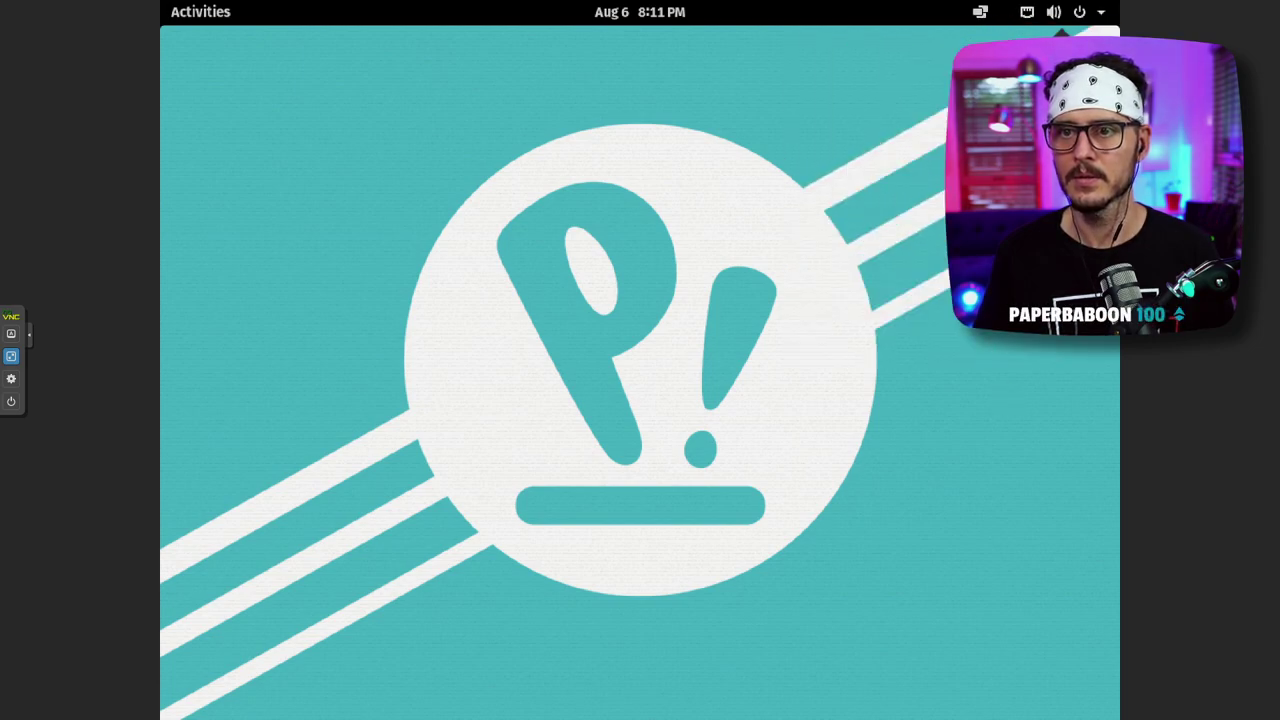
{"action": "left_click", "coordinate": [1100, 14]}
{"action": "left_click", "coordinate": [920, 330]}
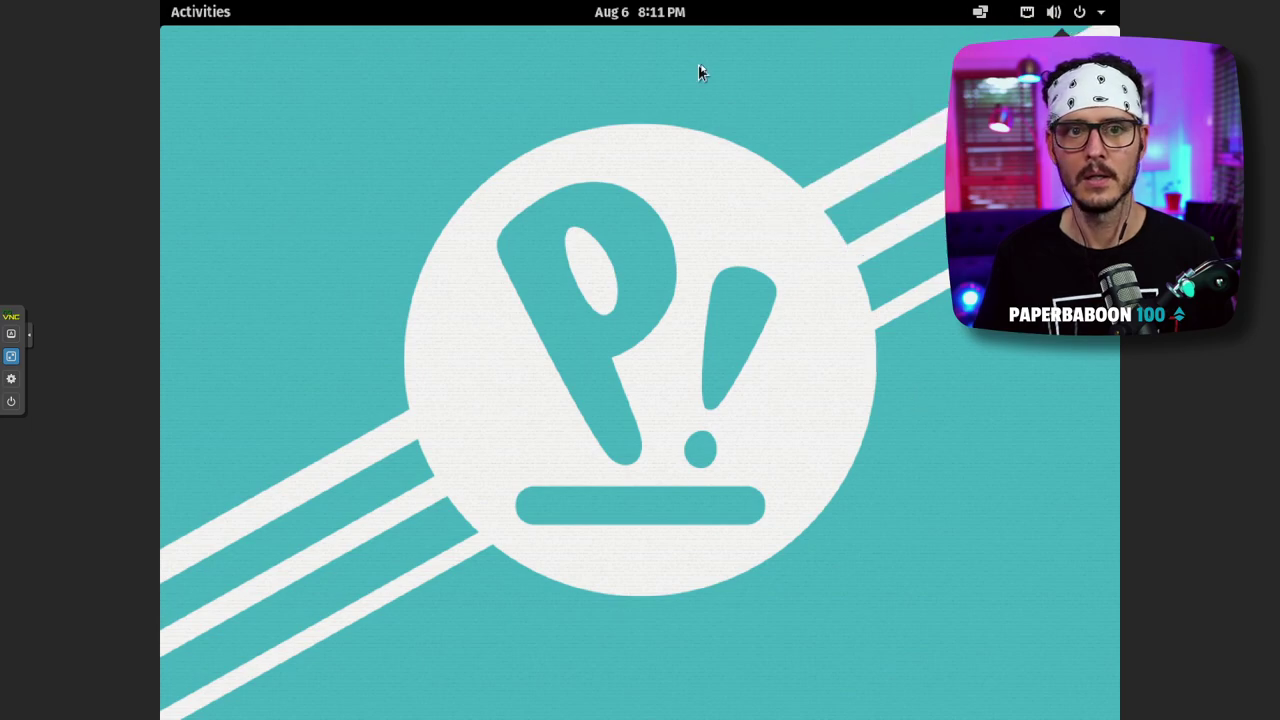
- Check the calendar and notifications panel, then reopen the Activities overview
{"action": "left_click", "coordinate": [640, 12]}
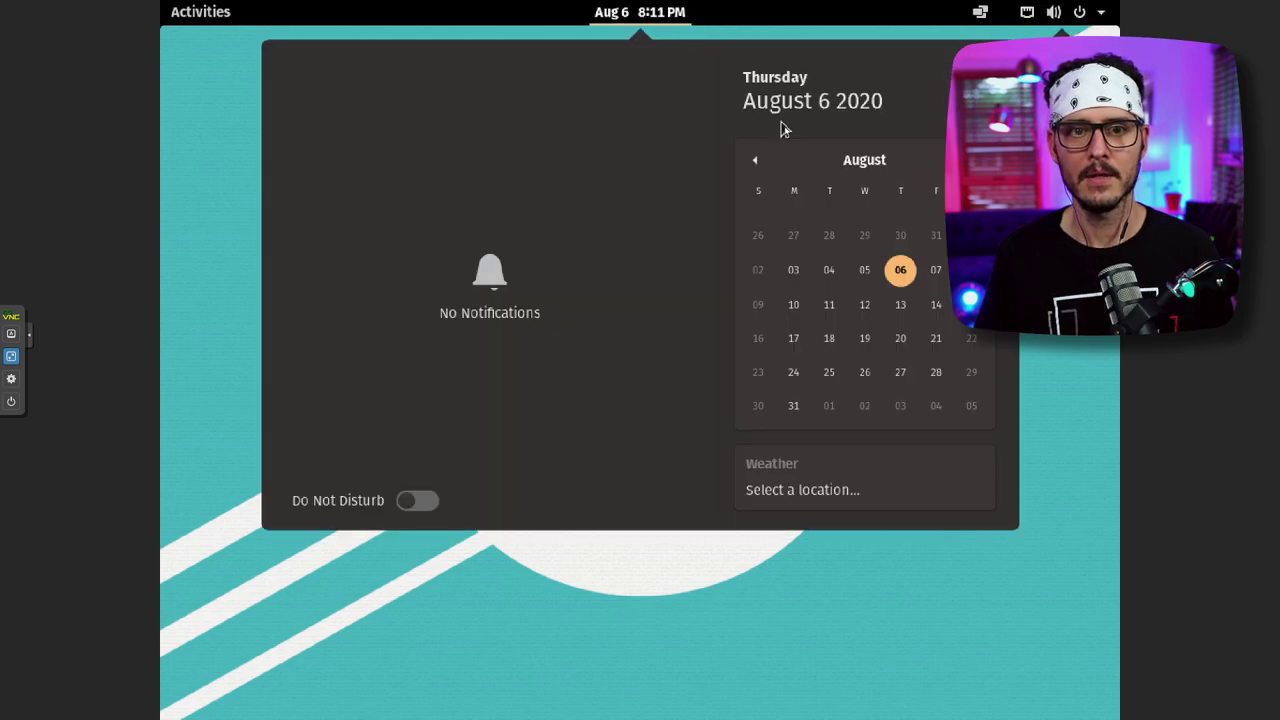
{"action": "left_click", "coordinate": [817, 582]}
{"action": "left_click", "coordinate": [642, 22]}
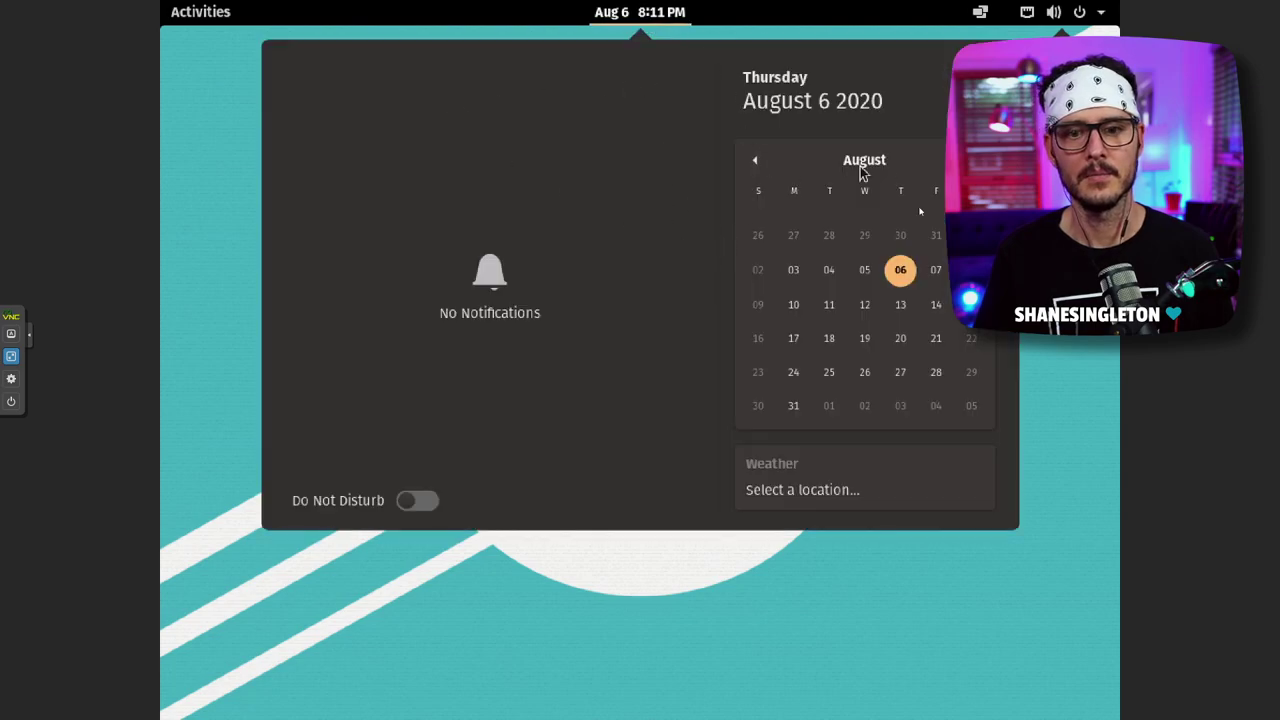
{"action": "left_click", "coordinate": [830, 604]}
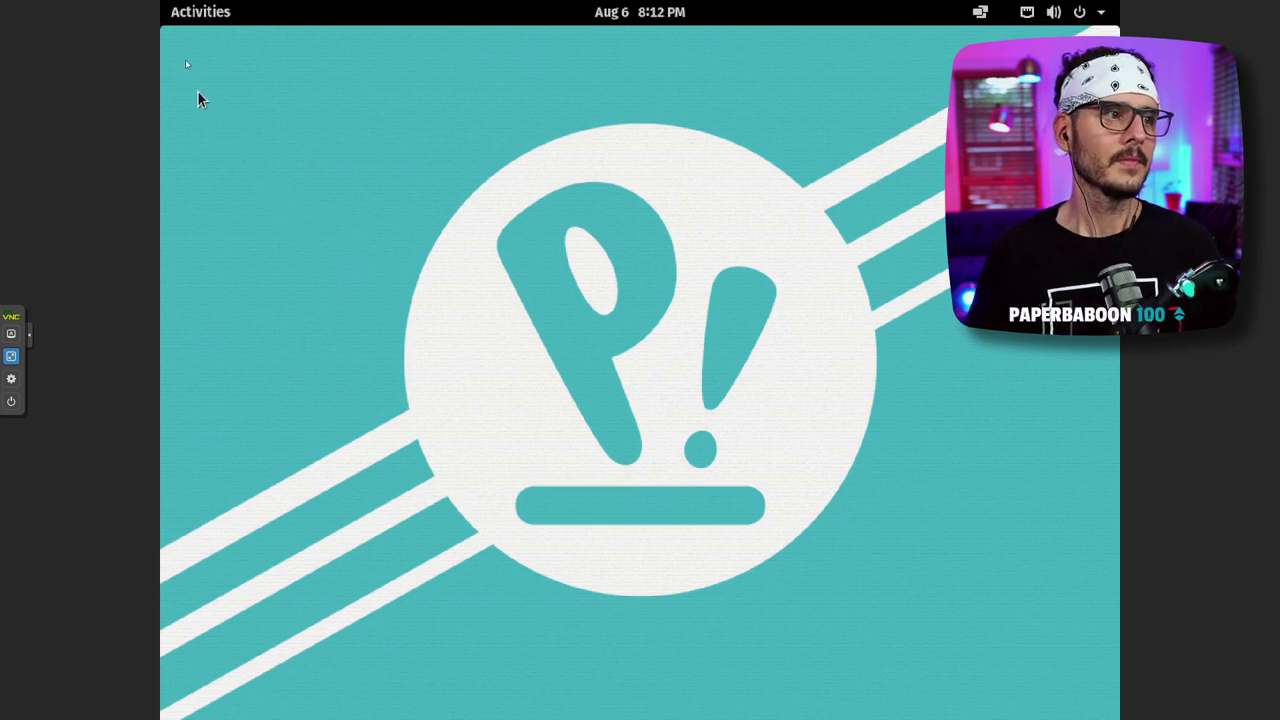
{"action": "left_click", "coordinate": [210, 13]}
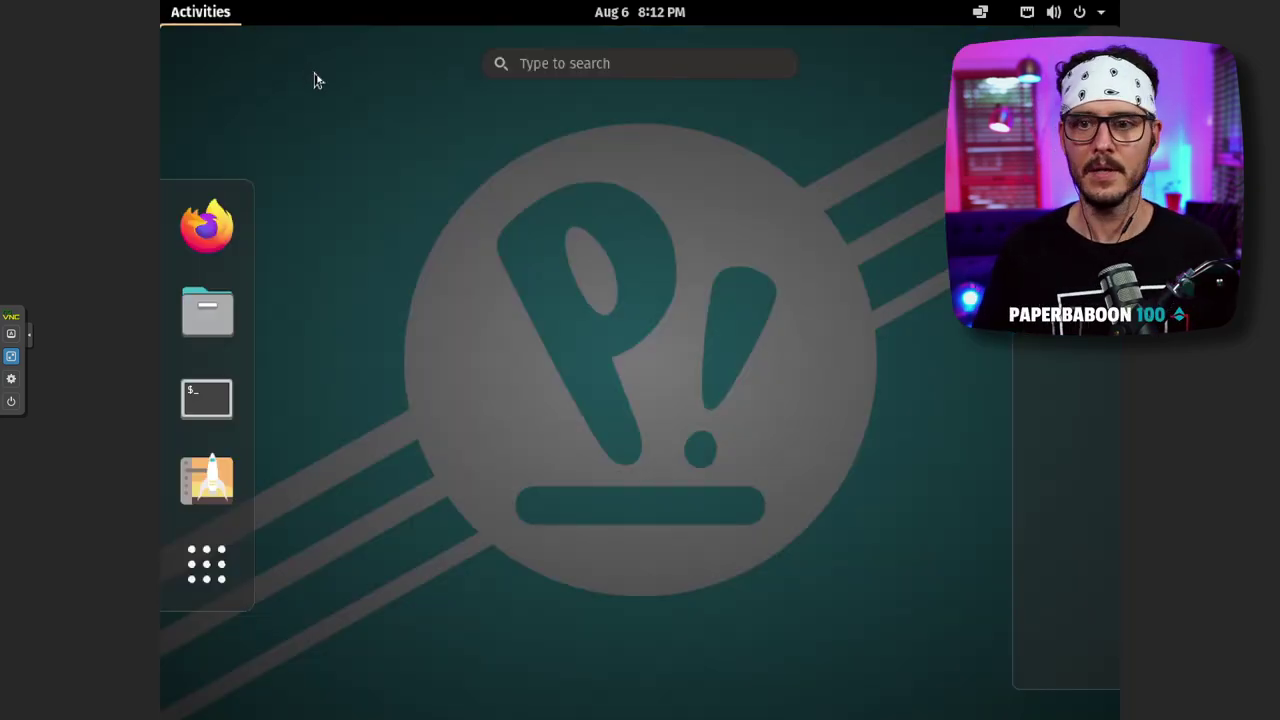
{"action": "left_click", "coordinate": [314, 80]}
{"action": "left_click", "coordinate": [177, 14]}
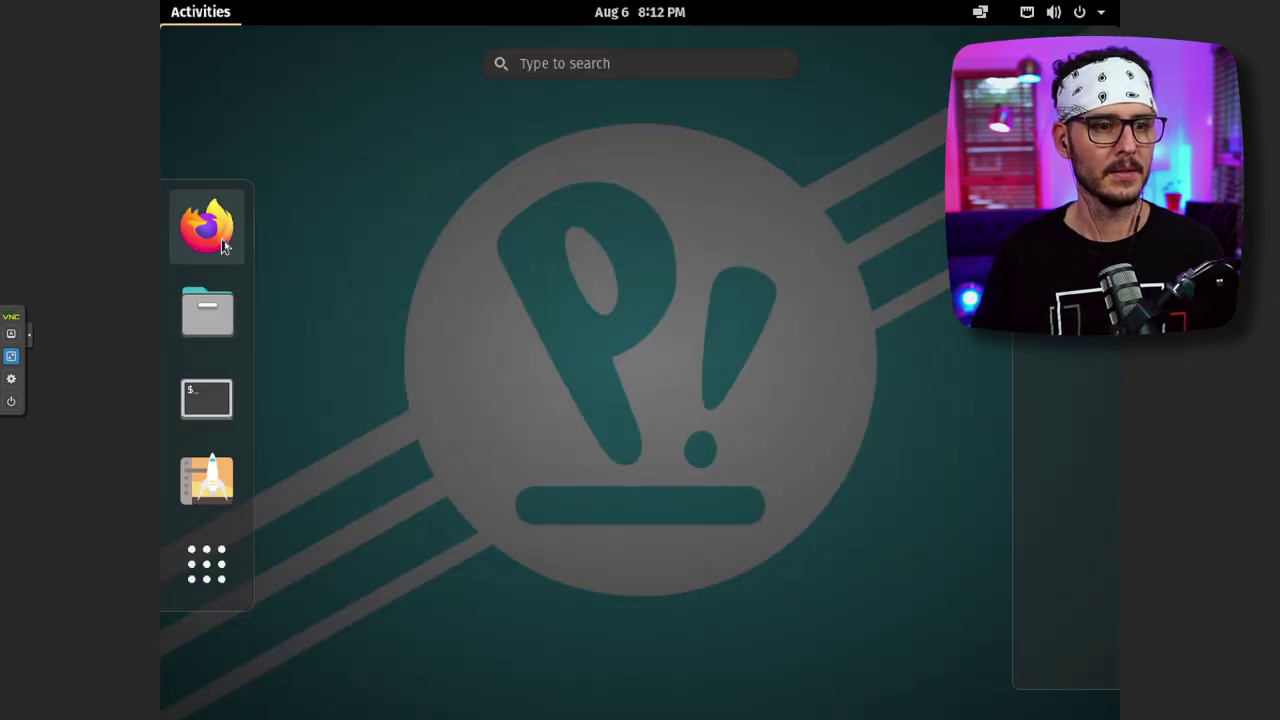
- Launch Terminal and run sudo apt-get update, entering the administrator password
{"action": "left_click", "coordinate": [219, 410]}
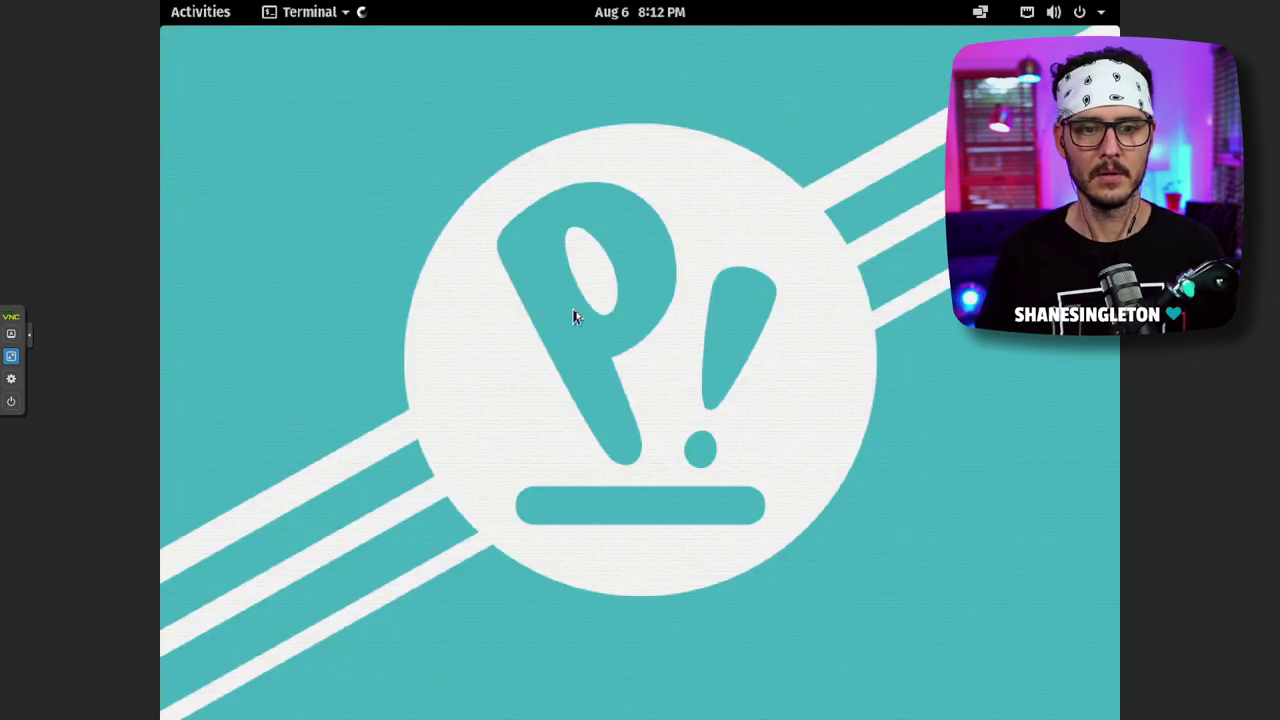
{"action": "type", "text": "u"}
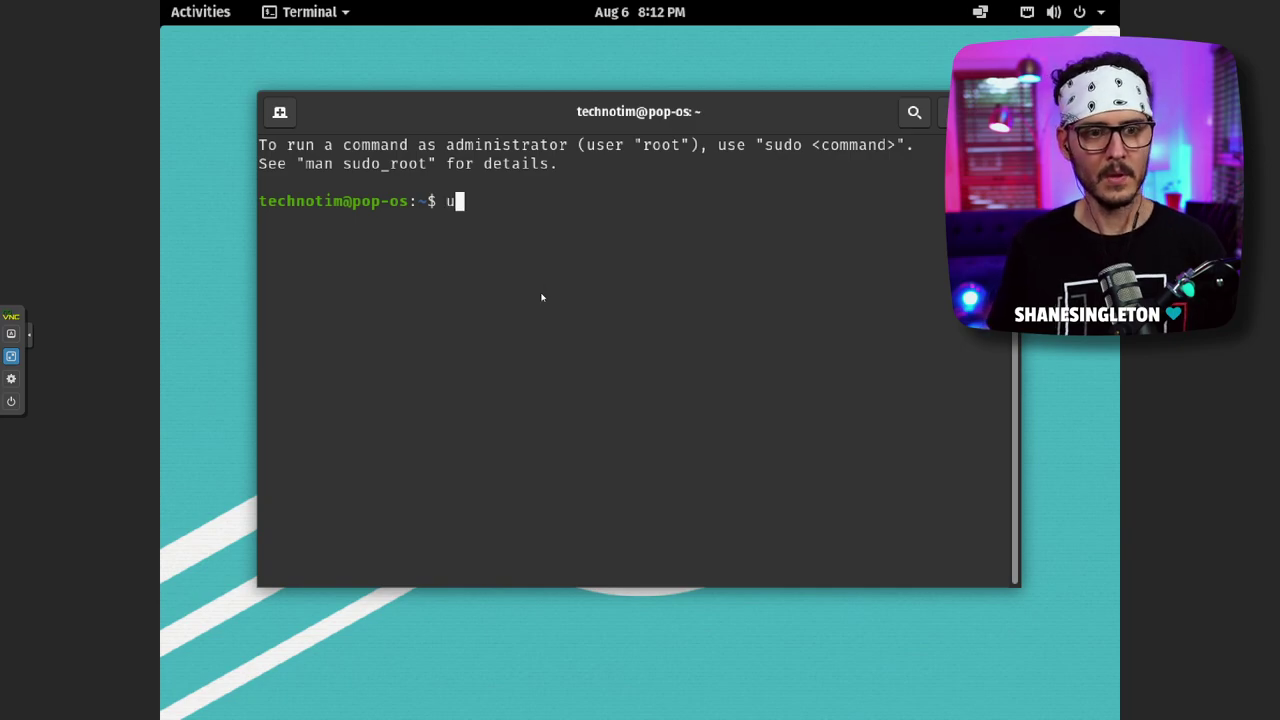
{"action": "key", "text": "BackSpace"}
{"action": "type", "text": "sud"}
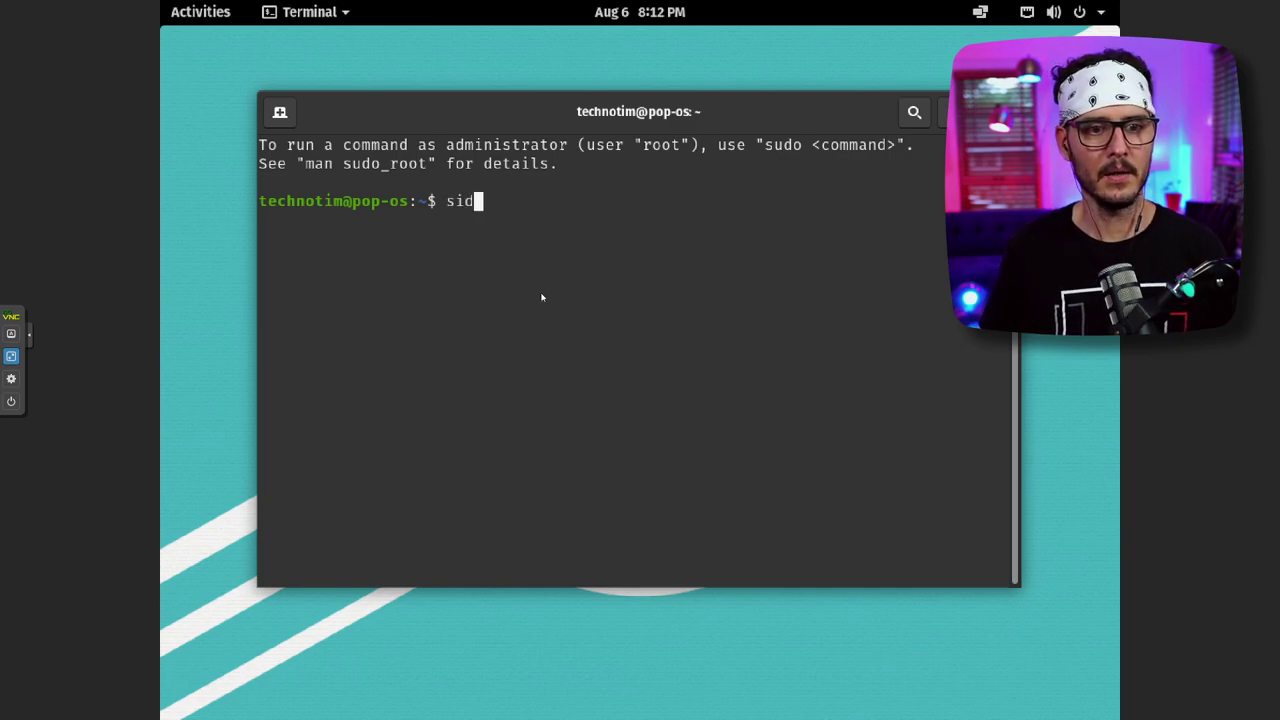
{"action": "key", "text": "BackSpace"}
{"action": "key", "text": "BackSpace"}
{"action": "type", "text": "udo pat-"}
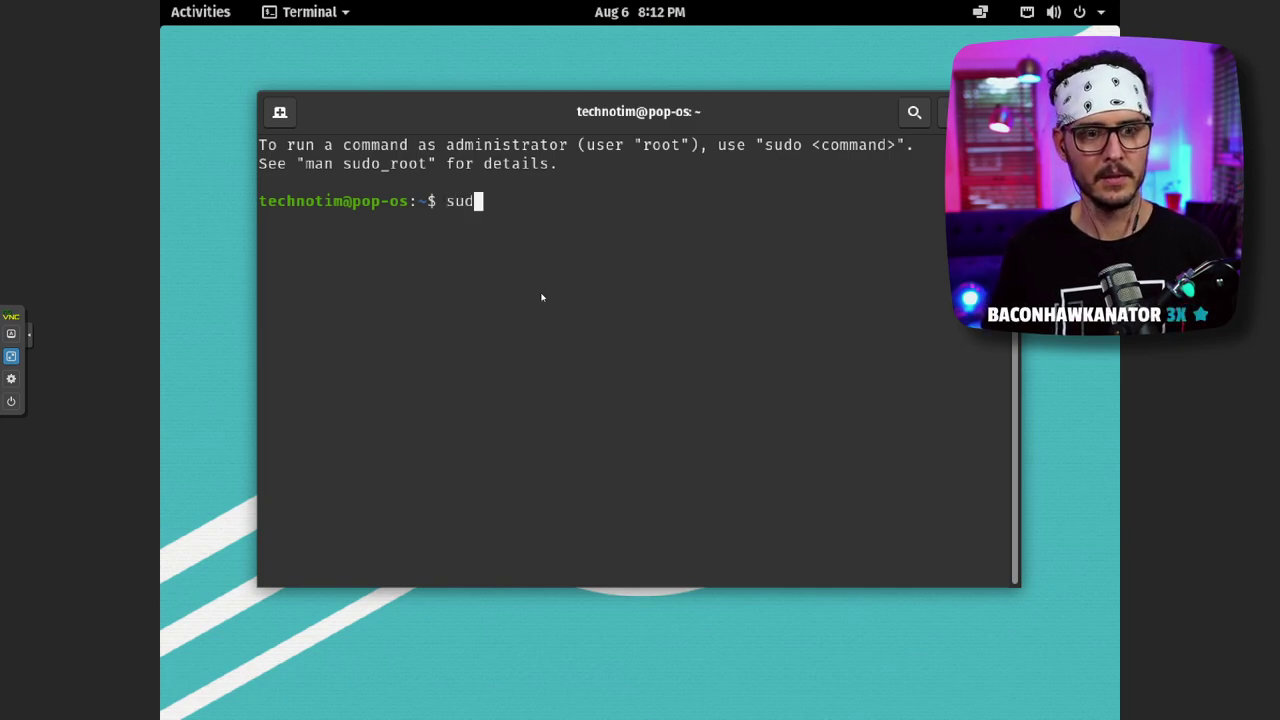
{"action": "key", "text": "BackSpace"}
{"action": "key", "text": "BackSpace"}
{"action": "key", "text": "BackSpace"}
{"action": "key", "text": "BackSpace"}
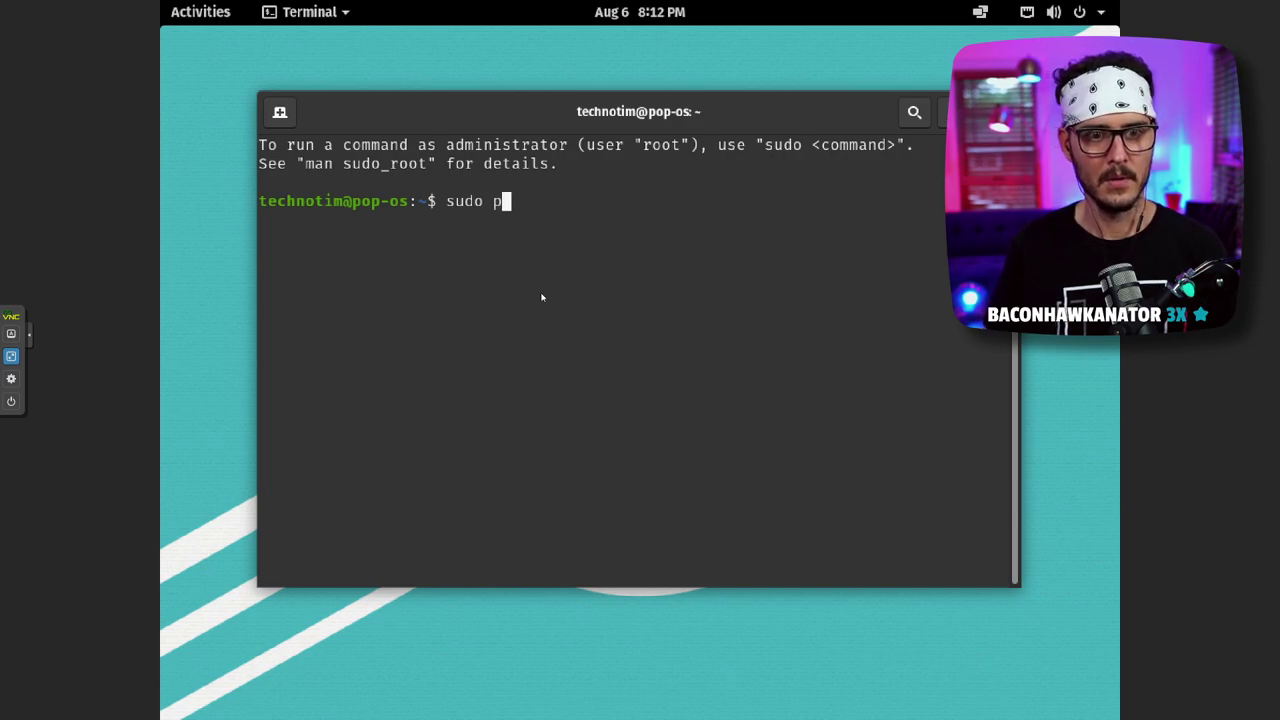
{"action": "type", "text": "pat-"}
{"action": "key", "text": "BackSpace"}
{"action": "key", "text": "BackSpace"}
{"action": "key", "text": "BackSpace"}
{"action": "key", "text": "BackSpace"}
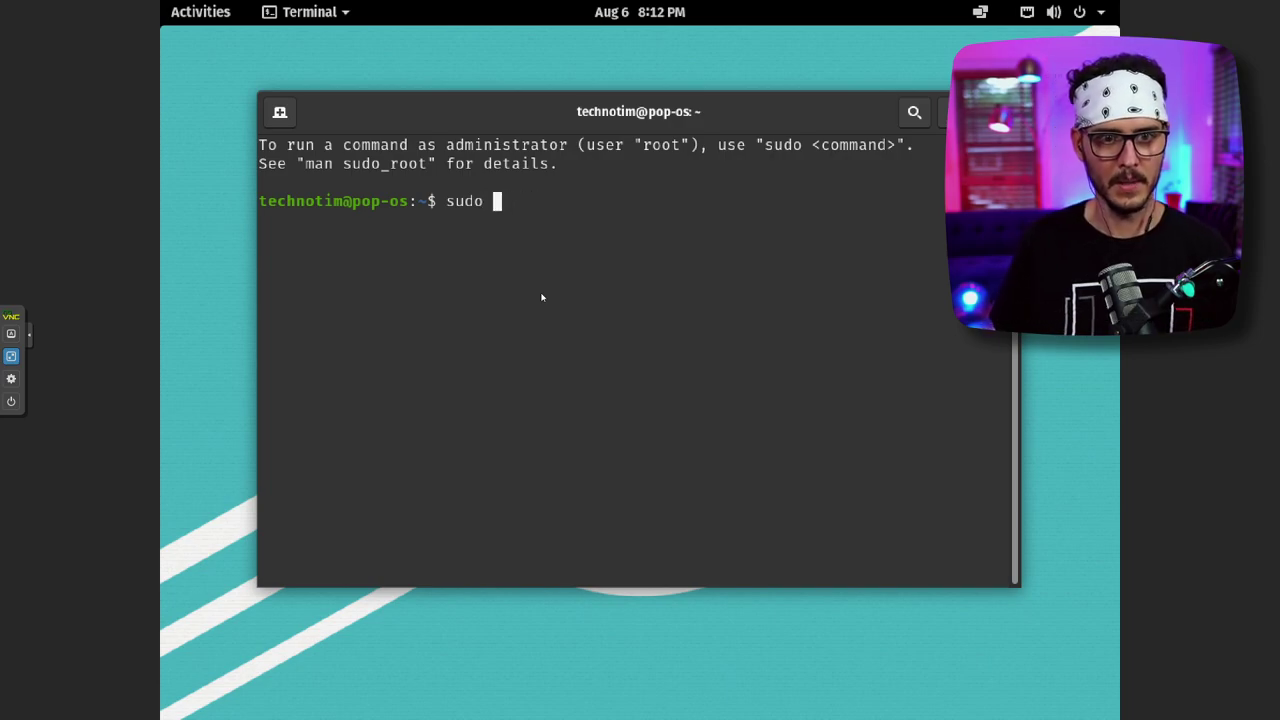
{"action": "type", "text": "apt"}
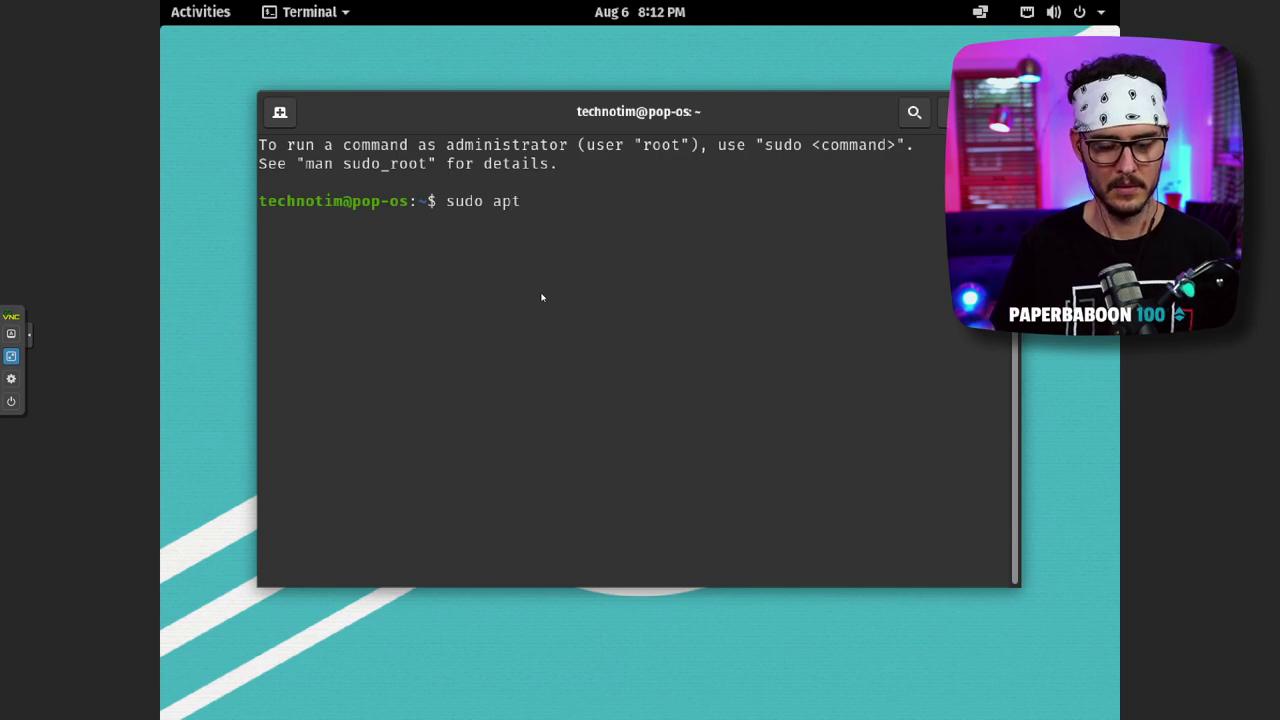
{"action": "type", "text": "-get update"}
{"action": "key", "text": "Return"}
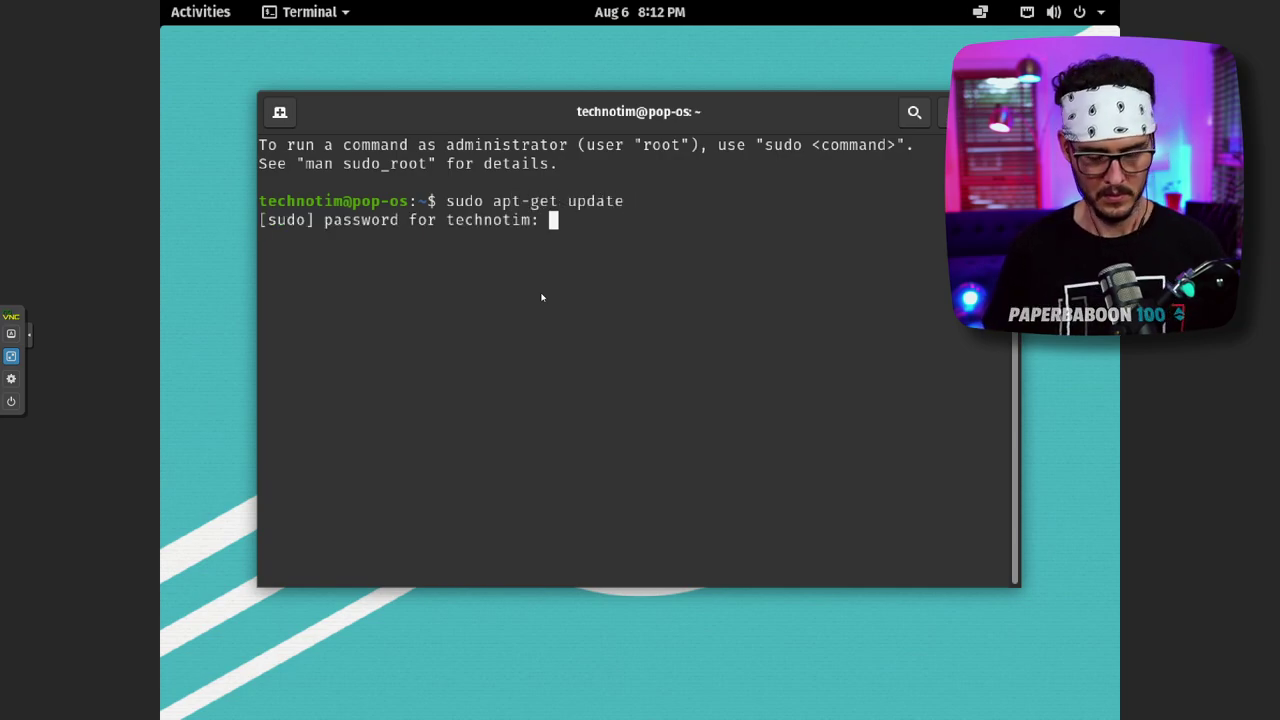
{"action": "key", "text": "Return"}
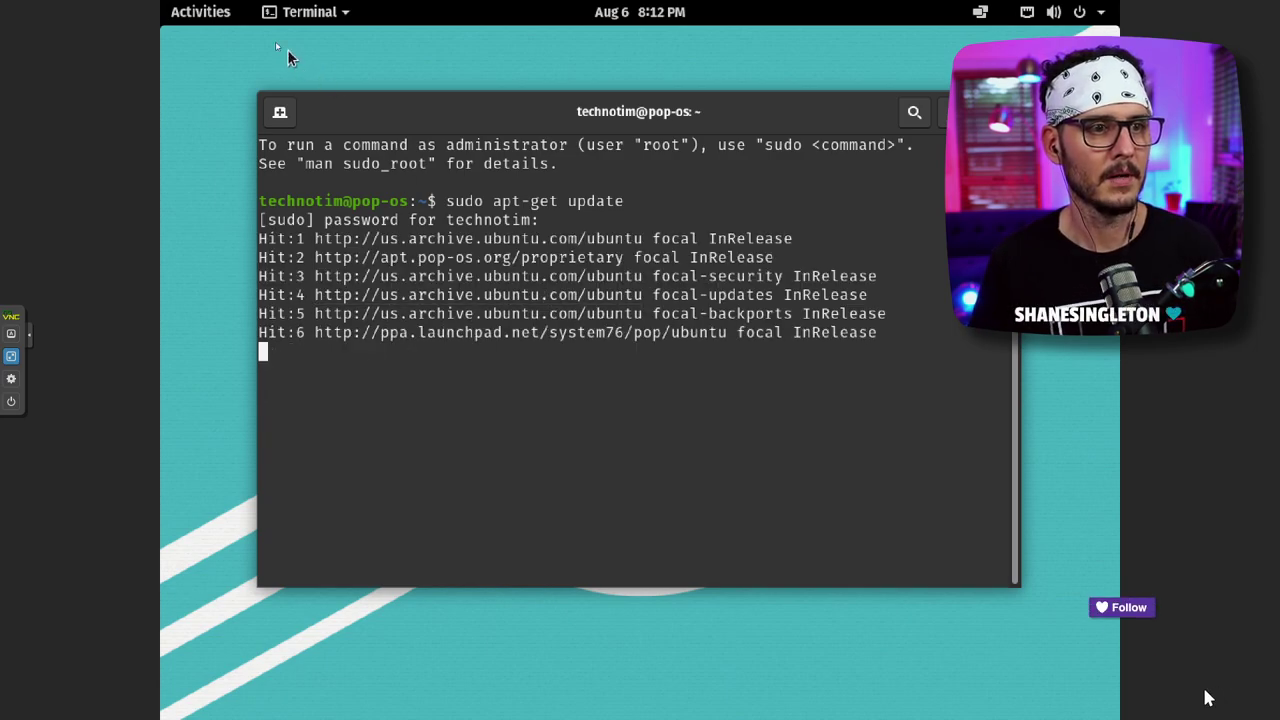
{"action": "left_click", "coordinate": [211, 16]}
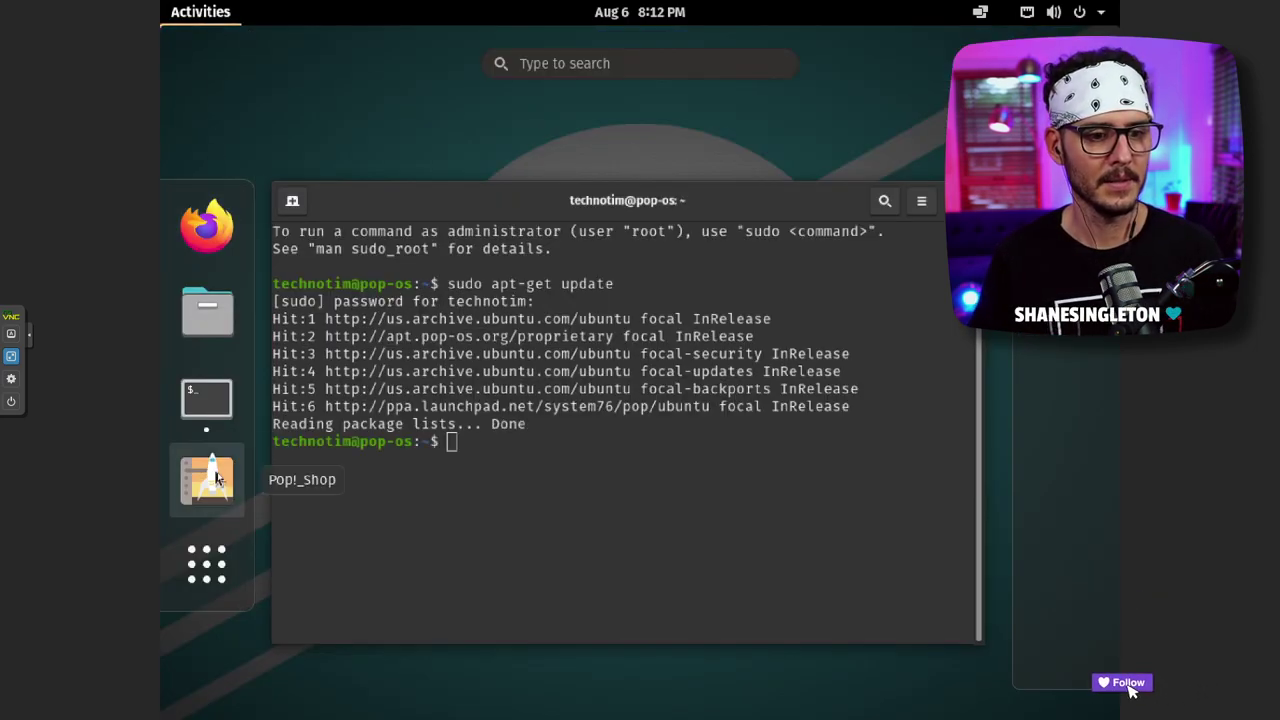
- Launch Pop!_Shop from the dock
{"action": "left_click", "coordinate": [215, 478]}
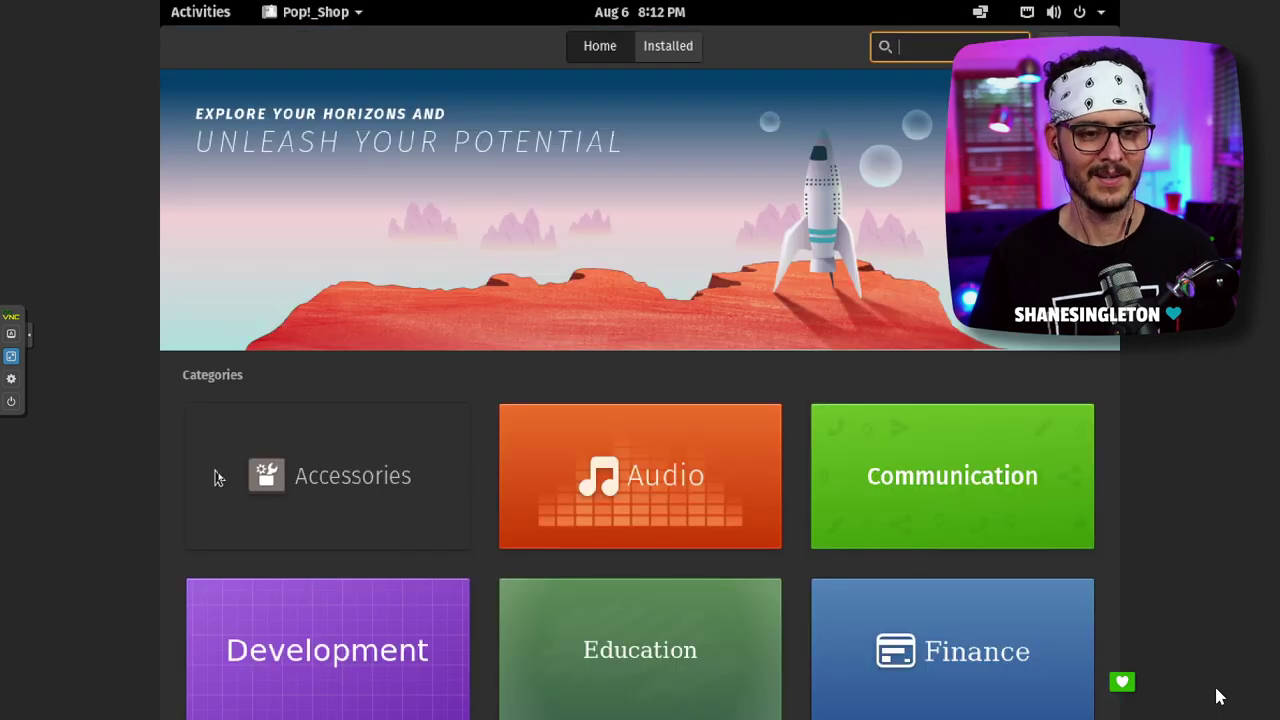
{"action": "scroll", "coordinate": [600, 265], "scroll_direction": "down", "scroll_amount": 3}
{"action": "scroll", "coordinate": [620, 280], "scroll_direction": "up", "scroll_amount": 3}
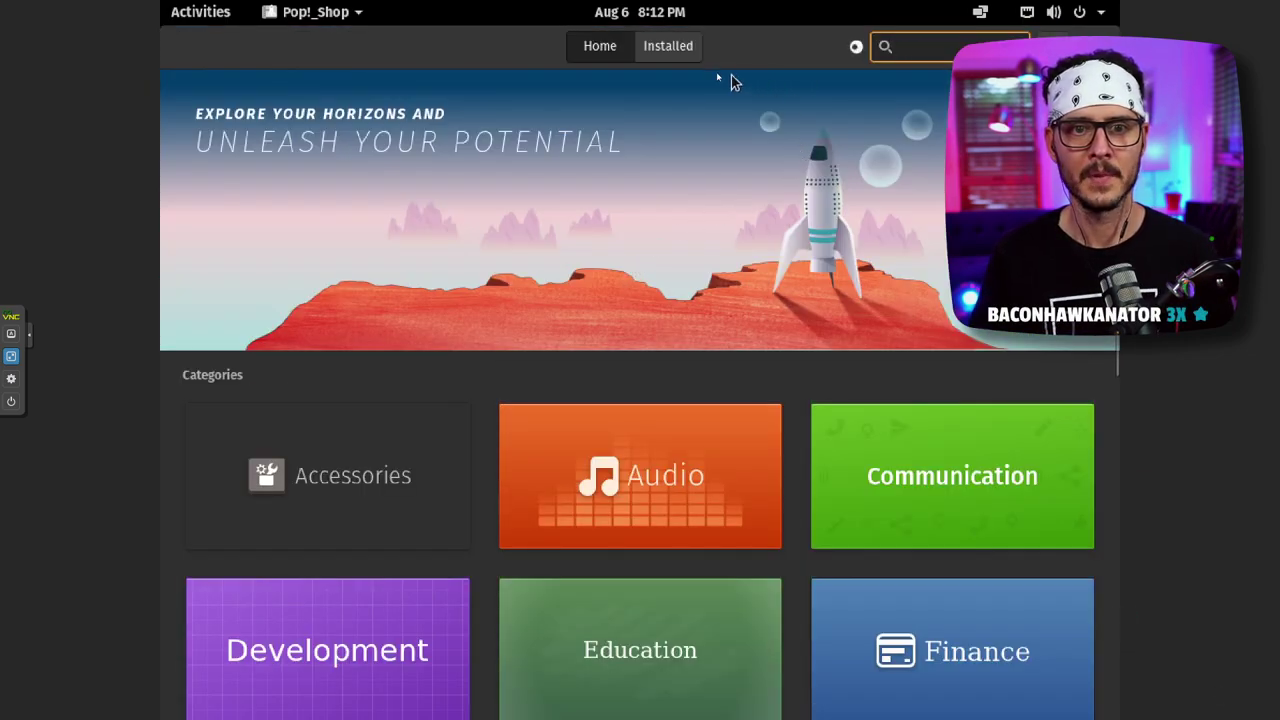
- Show the Installed list and scroll through the 10 available updates (506.6 MB)
{"action": "left_click", "coordinate": [682, 48]}
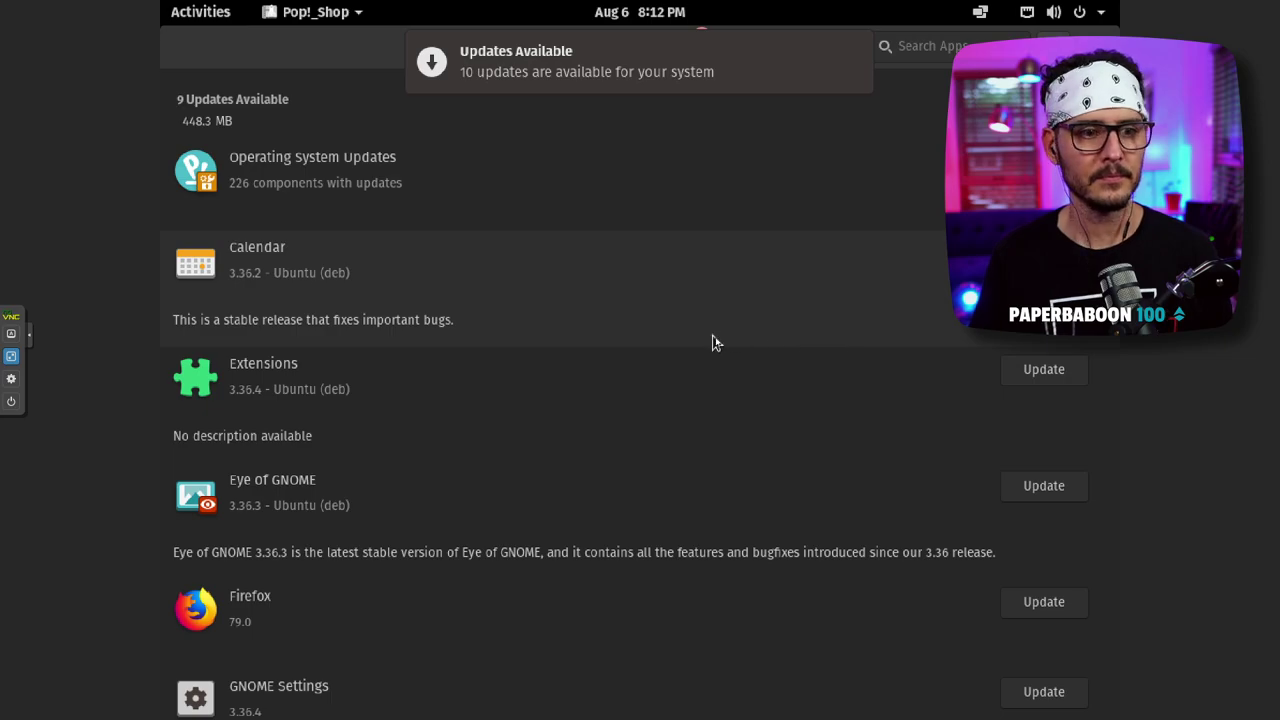
{"action": "scroll", "coordinate": [714, 338], "scroll_direction": "down", "scroll_amount": 4}
{"action": "scroll", "coordinate": [714, 334], "scroll_direction": "up", "scroll_amount": 4}
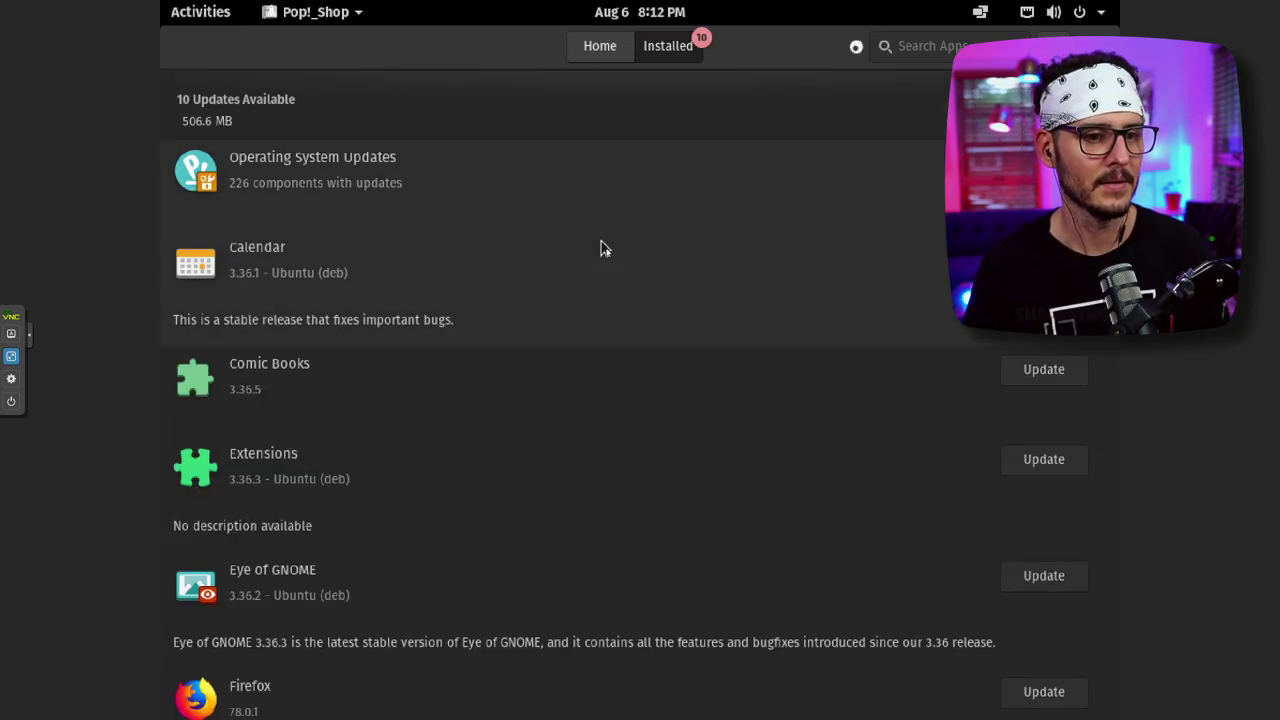
{"action": "scroll", "coordinate": [598, 268], "scroll_direction": "down", "scroll_amount": 2}
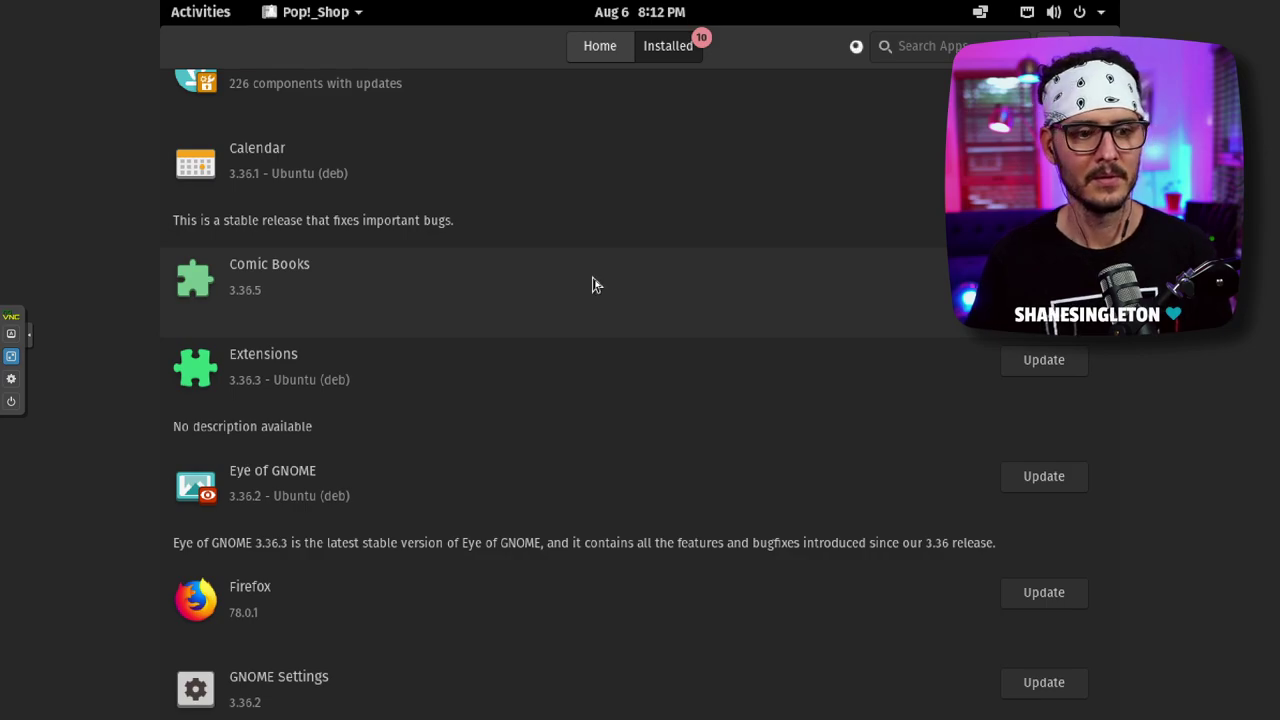
{"action": "scroll", "coordinate": [593, 285], "scroll_direction": "down", "scroll_amount": 6}
{"action": "scroll", "coordinate": [593, 284], "scroll_direction": "up", "scroll_amount": 8}
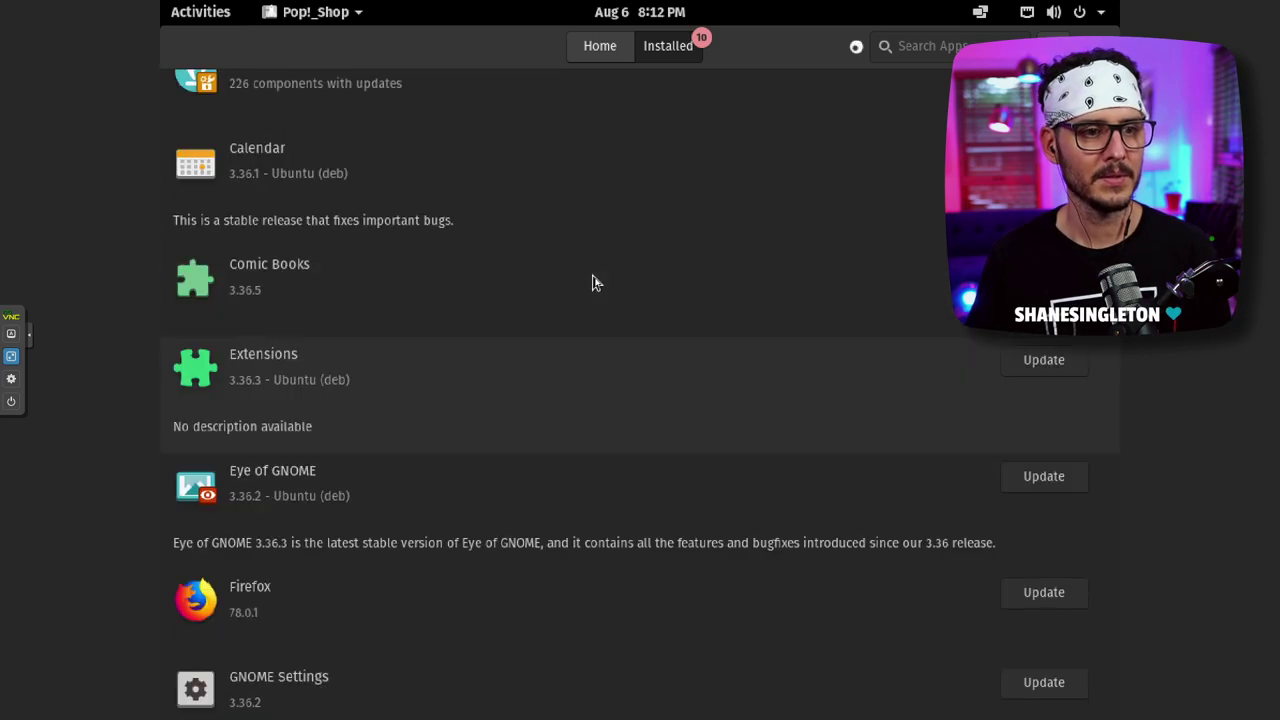
{"action": "scroll", "coordinate": [570, 385], "scroll_direction": "down", "scroll_amount": 2}
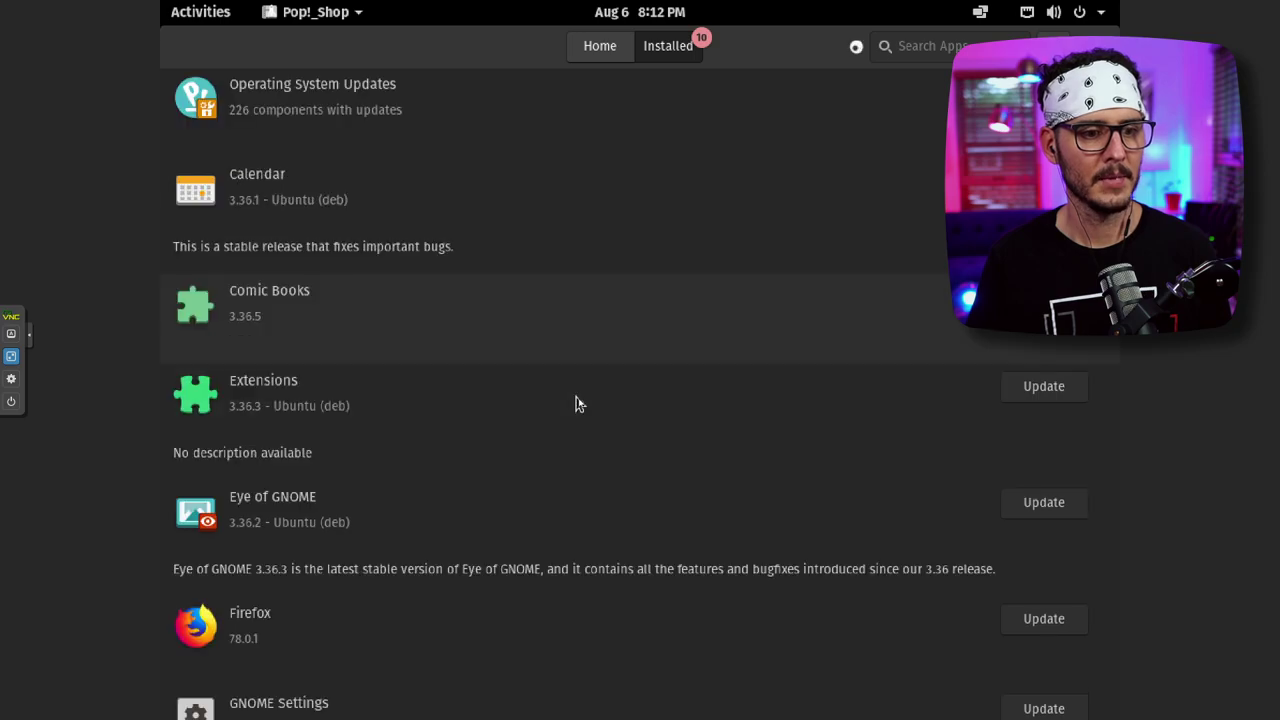
{"action": "scroll", "coordinate": [577, 400], "scroll_direction": "down", "scroll_amount": 8}
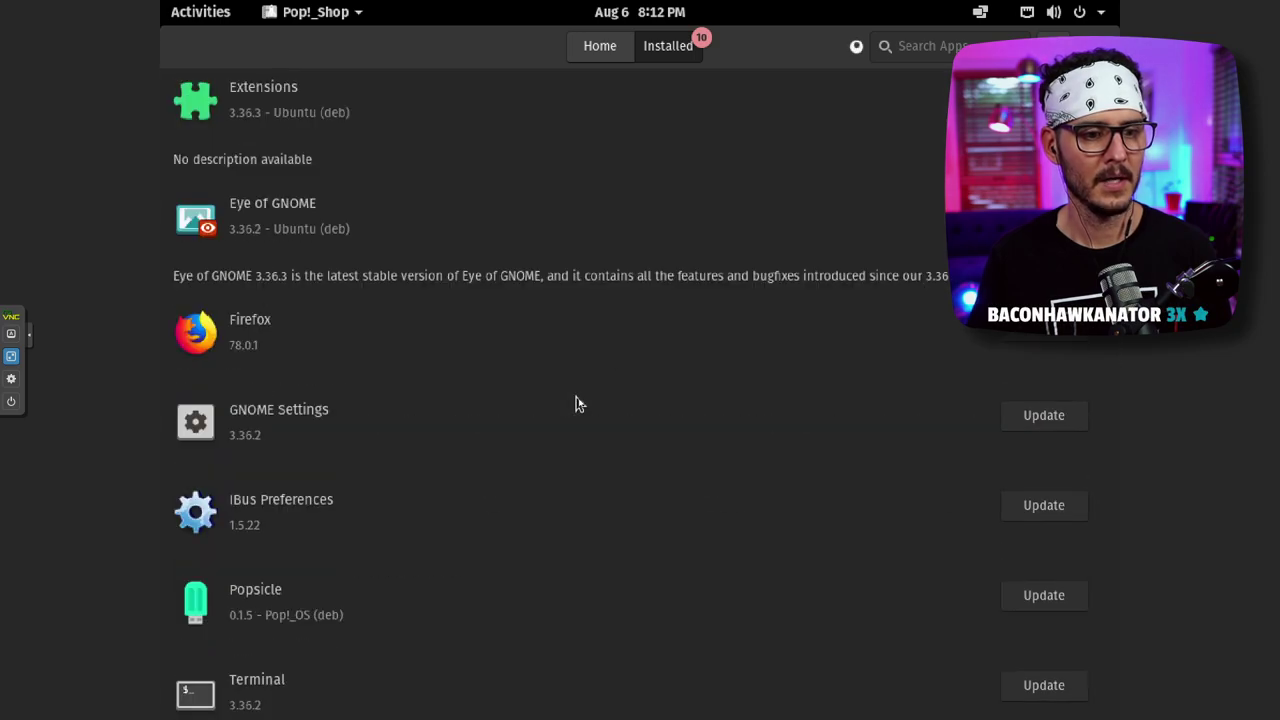
{"action": "scroll", "coordinate": [576, 403], "scroll_direction": "down", "scroll_amount": 2}
{"action": "scroll", "coordinate": [577, 403], "scroll_direction": "down", "scroll_amount": 6}
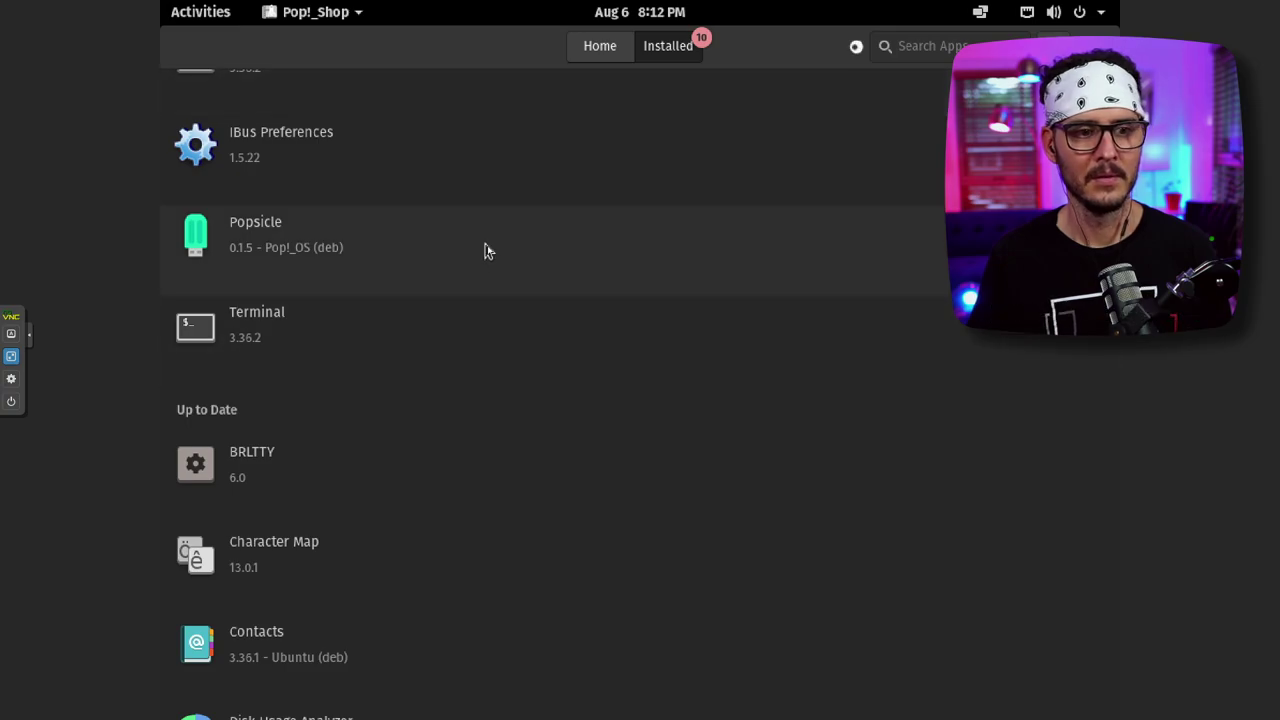
{"action": "scroll", "coordinate": [513, 306], "scroll_direction": "down", "scroll_amount": 6}
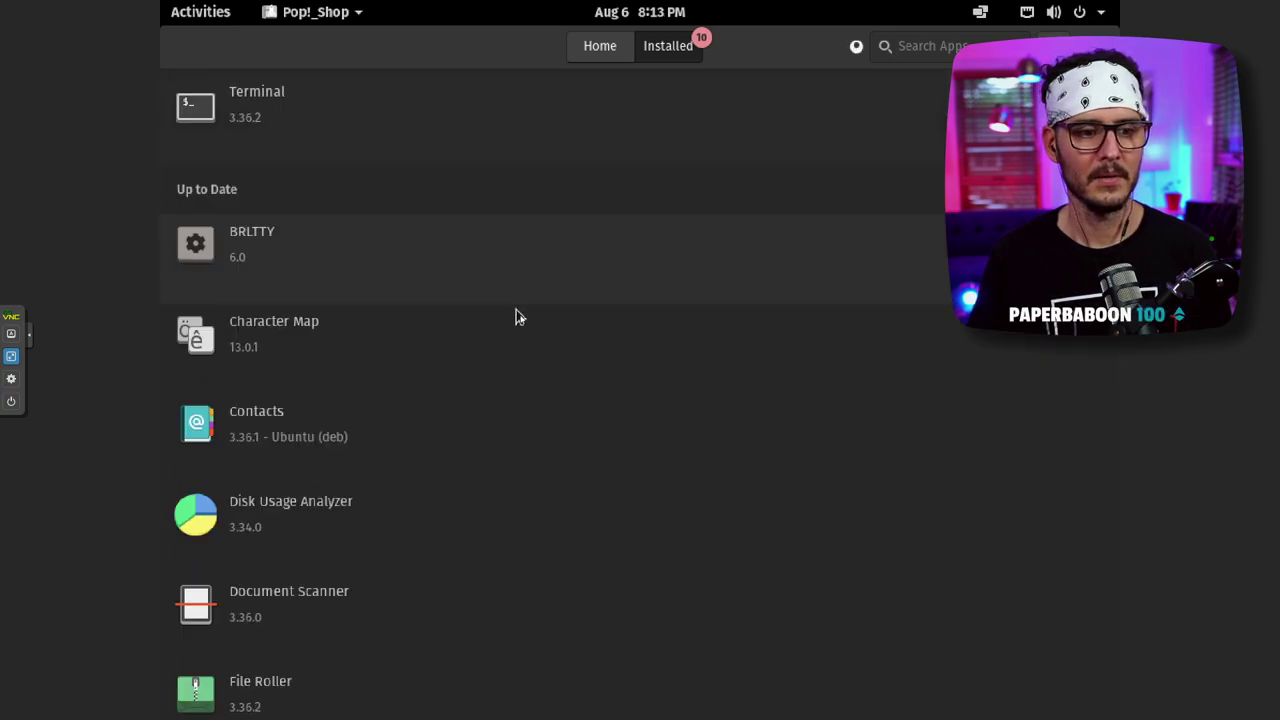
{"action": "scroll", "coordinate": [518, 322], "scroll_direction": "down", "scroll_amount": 20}
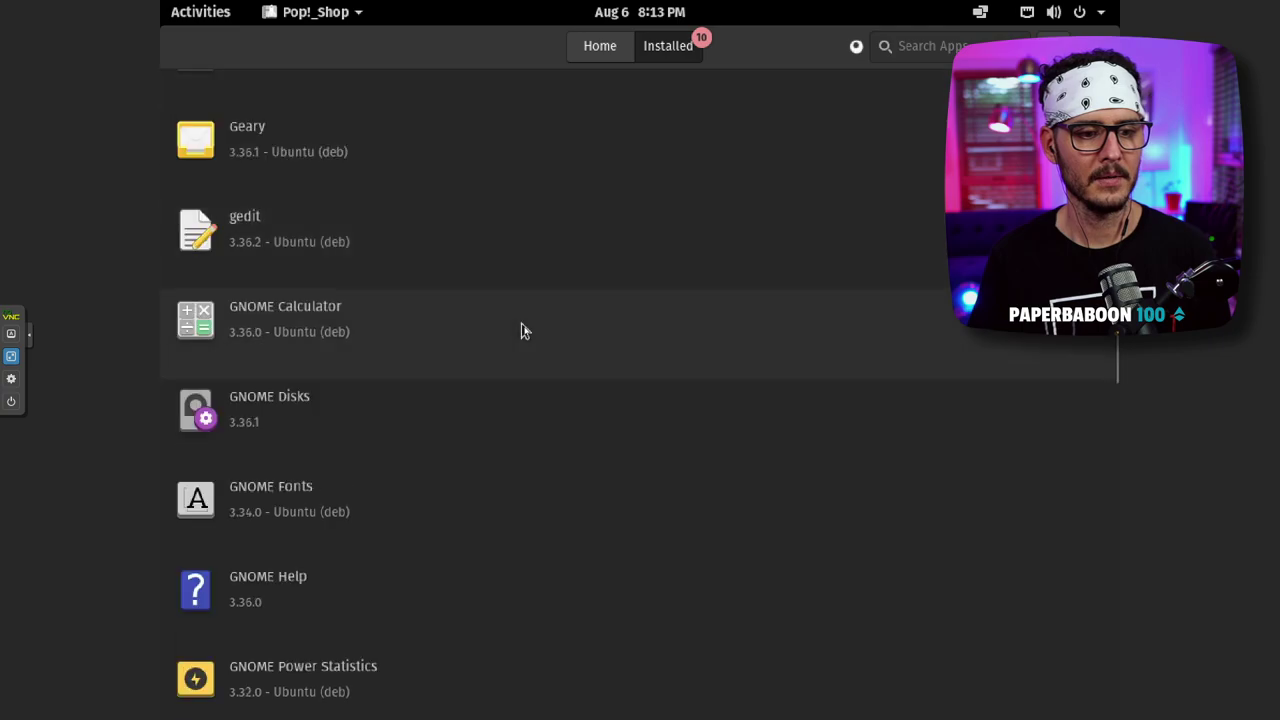
{"action": "scroll", "coordinate": [557, 309], "scroll_direction": "up", "scroll_amount": 20}
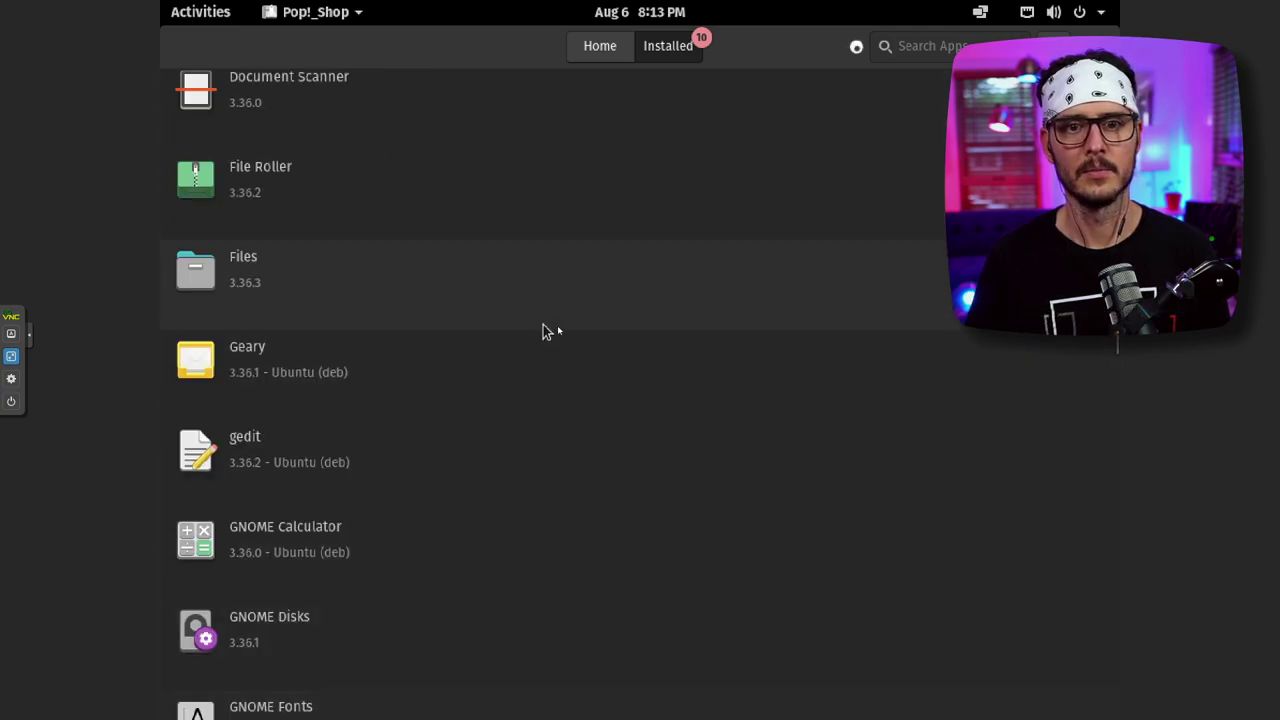
{"action": "scroll", "coordinate": [582, 270], "scroll_direction": "up", "scroll_amount": 20}
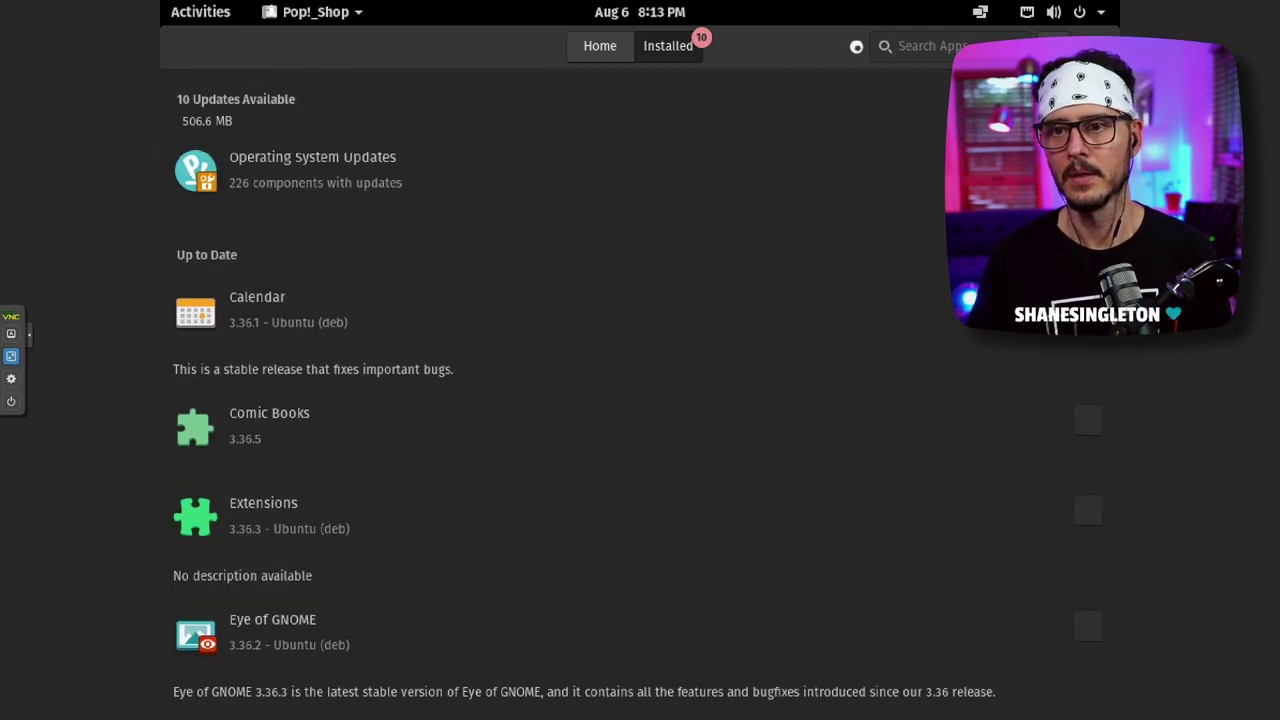
- In Terminal, run sudo apt-get upgrade and answer y so package downloads start
{"action": "key", "text": "alt+Tab"}
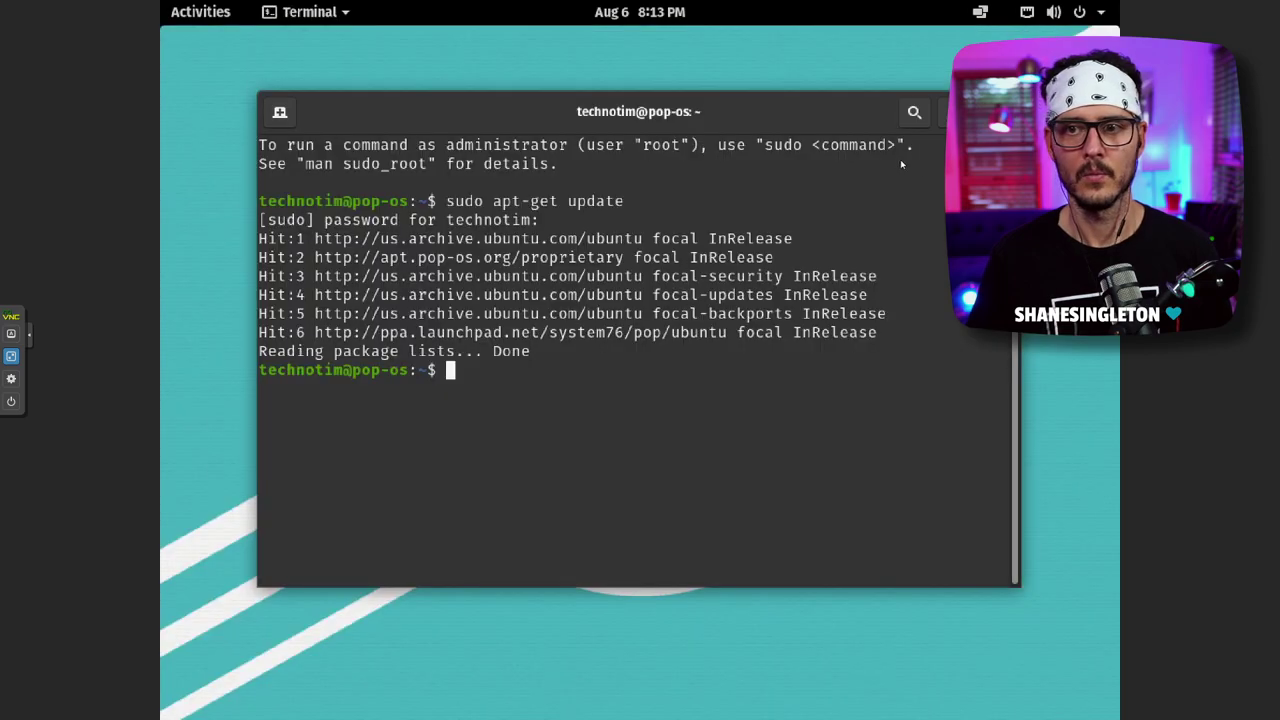
{"action": "key", "text": "Up"}
{"action": "key", "text": "BackSpace"}
{"action": "key", "text": "BackSpace"}
{"action": "key", "text": "BackSpace"}
{"action": "key", "text": "BackSpace"}
{"action": "key", "text": "BackSpace"}
{"action": "key", "text": "BackSpace"}
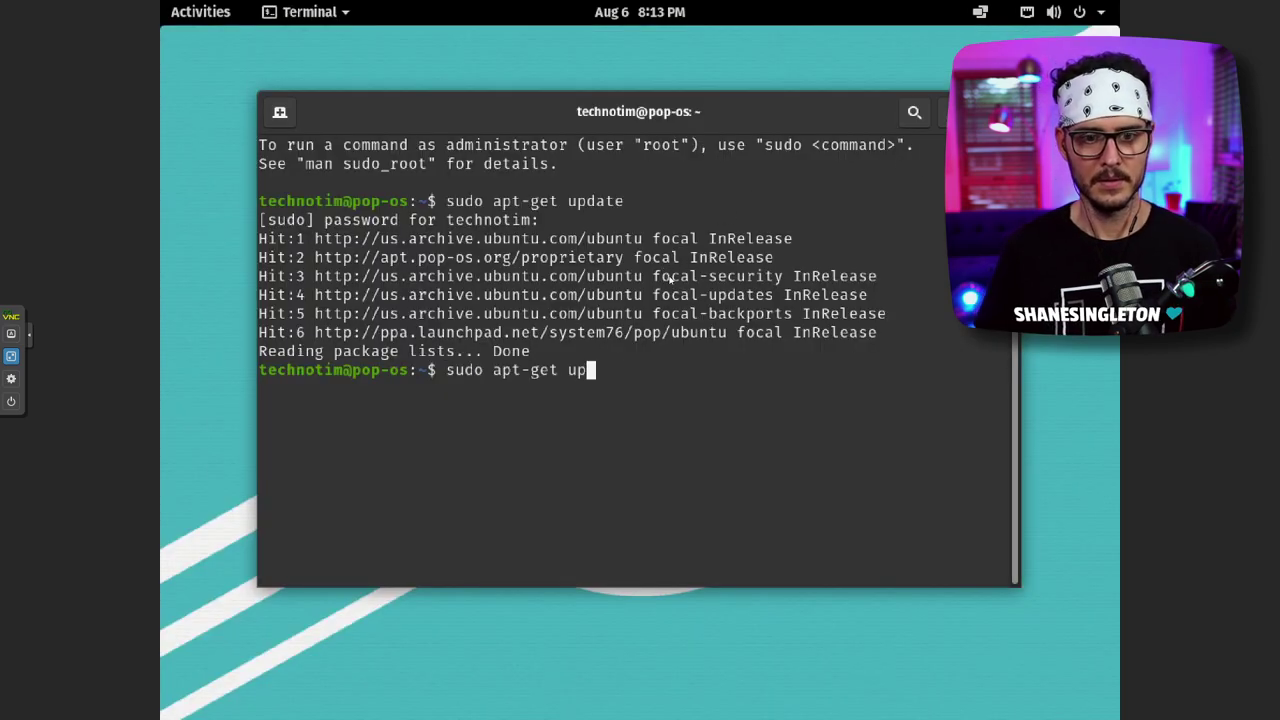
{"action": "type", "text": "upgrade"}
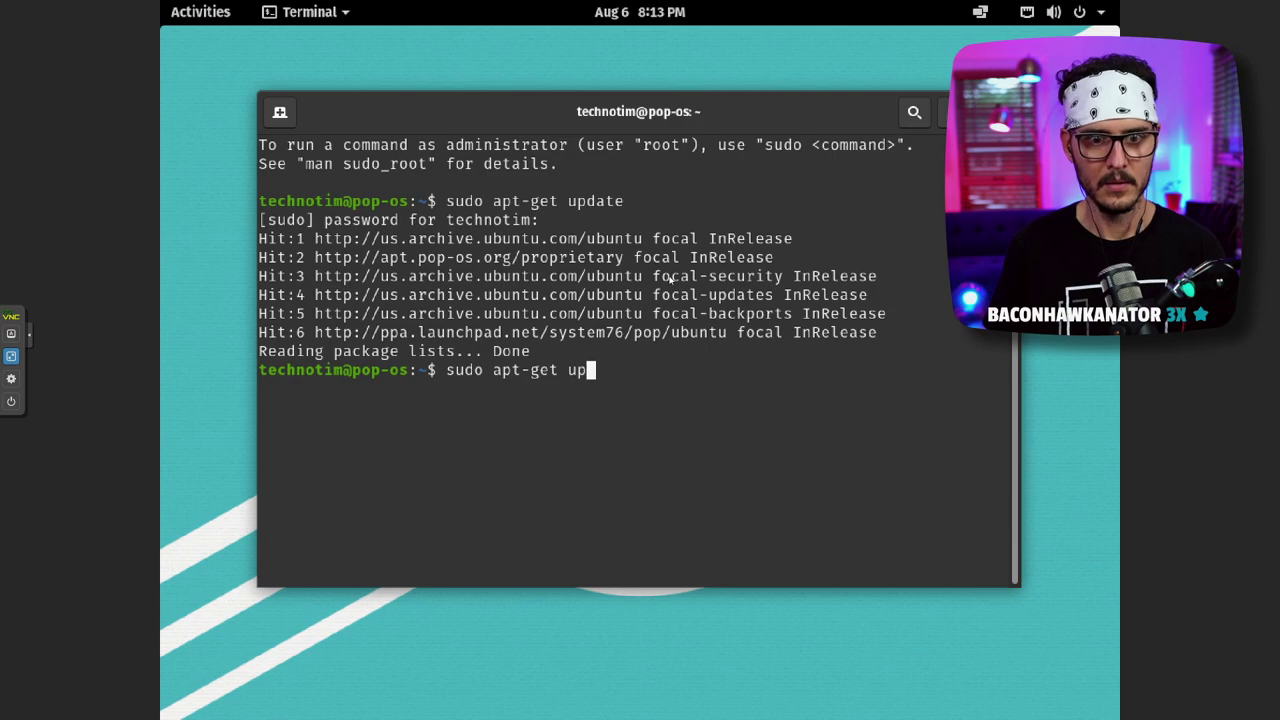
{"action": "key", "text": "Return"}
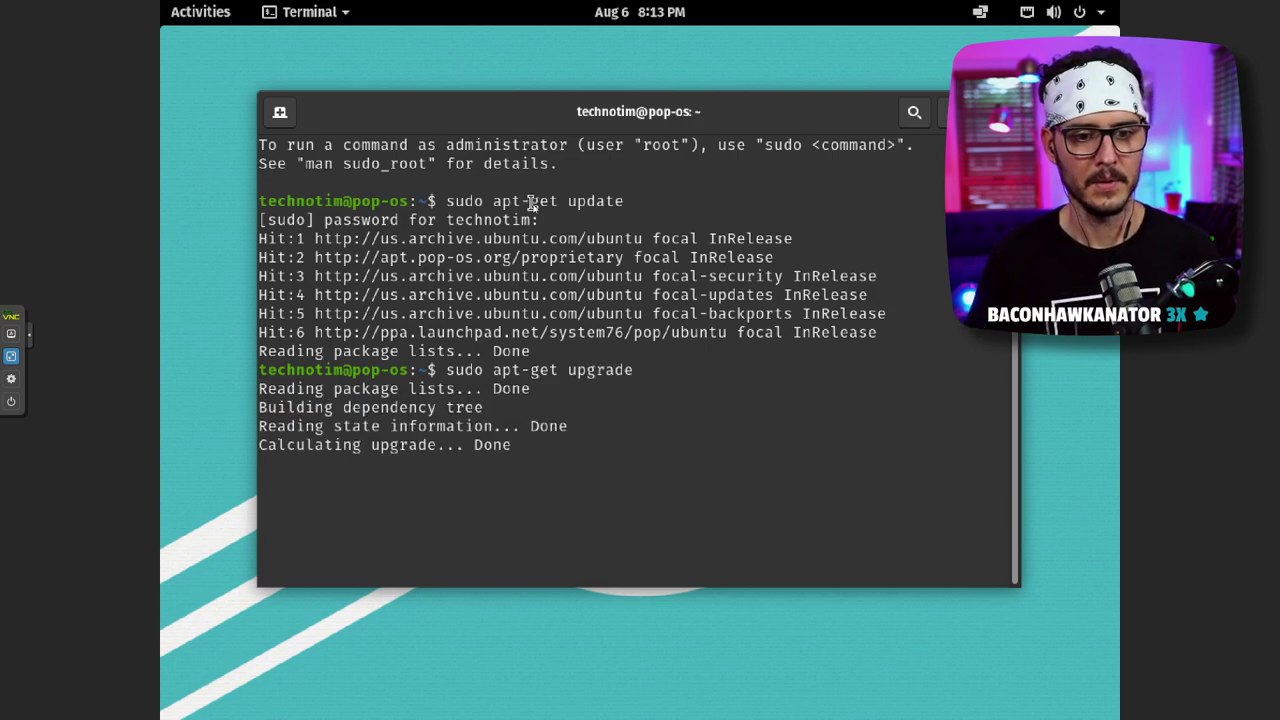
{"action": "type", "text": "y"}
{"action": "key", "text": "Return"}
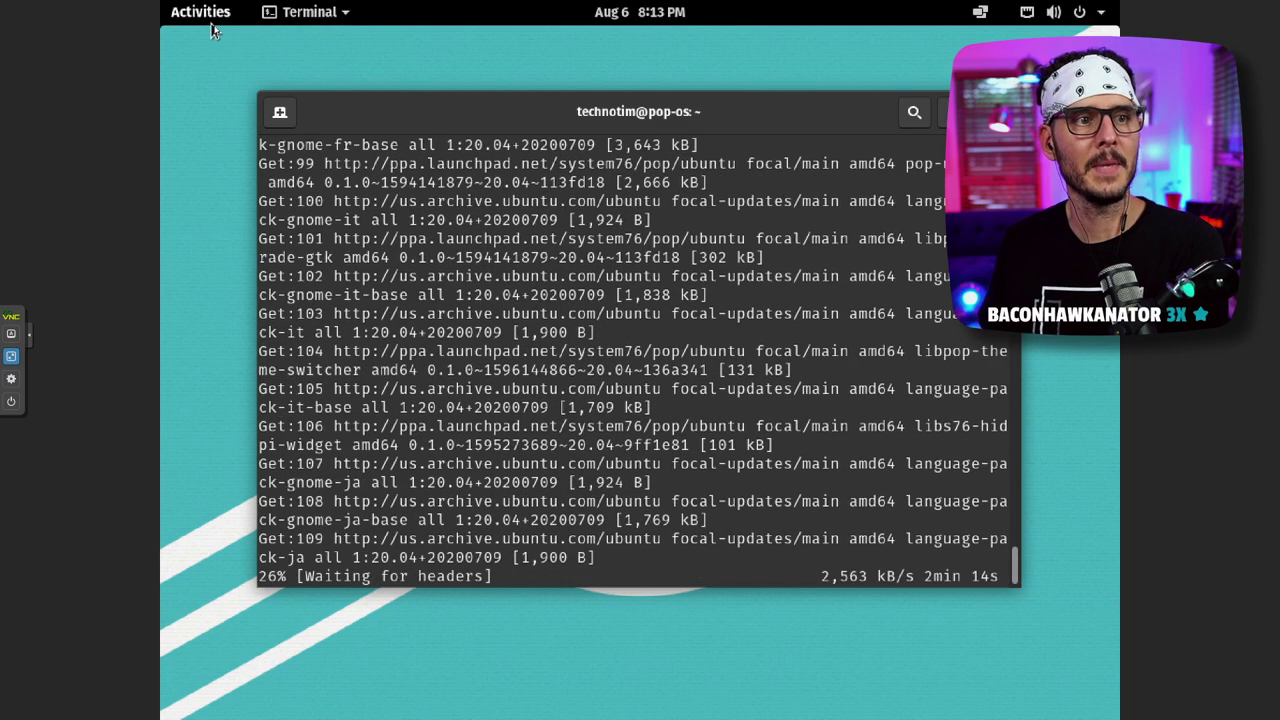
- Bring up the Activities overview, then go back to the desktop
{"action": "left_click", "coordinate": [209, 14]}
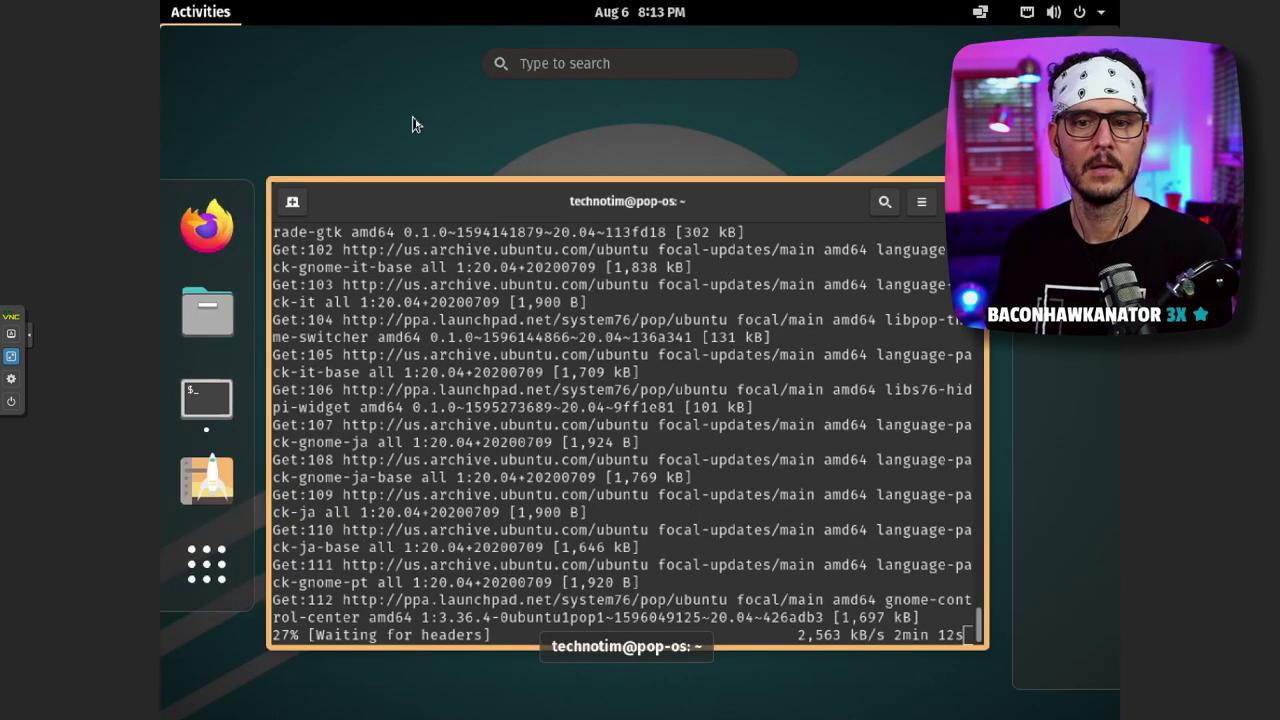
{"action": "left_click", "coordinate": [985, 185]}
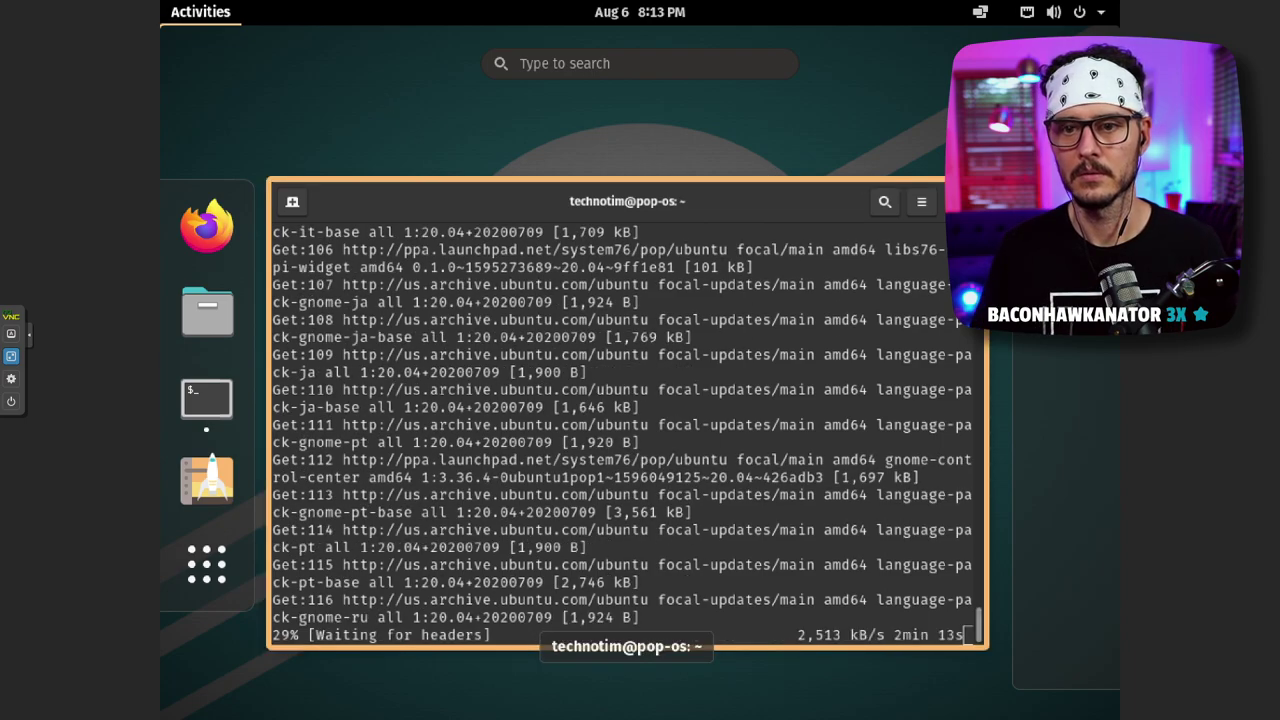
{"action": "left_click", "coordinate": [702, 155]}
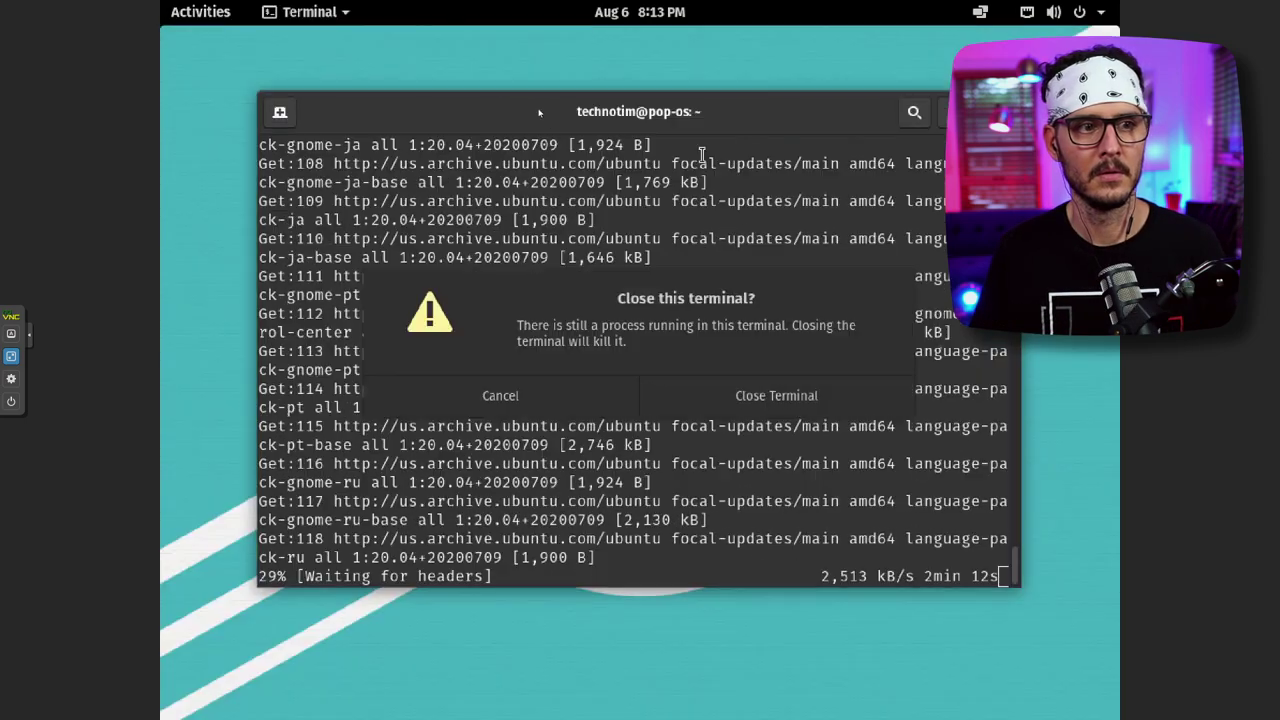
- Start a new Firefox window from Activities, cancelling the terminal close prompt so the upgrade continues
{"action": "left_click", "coordinate": [200, 12]}
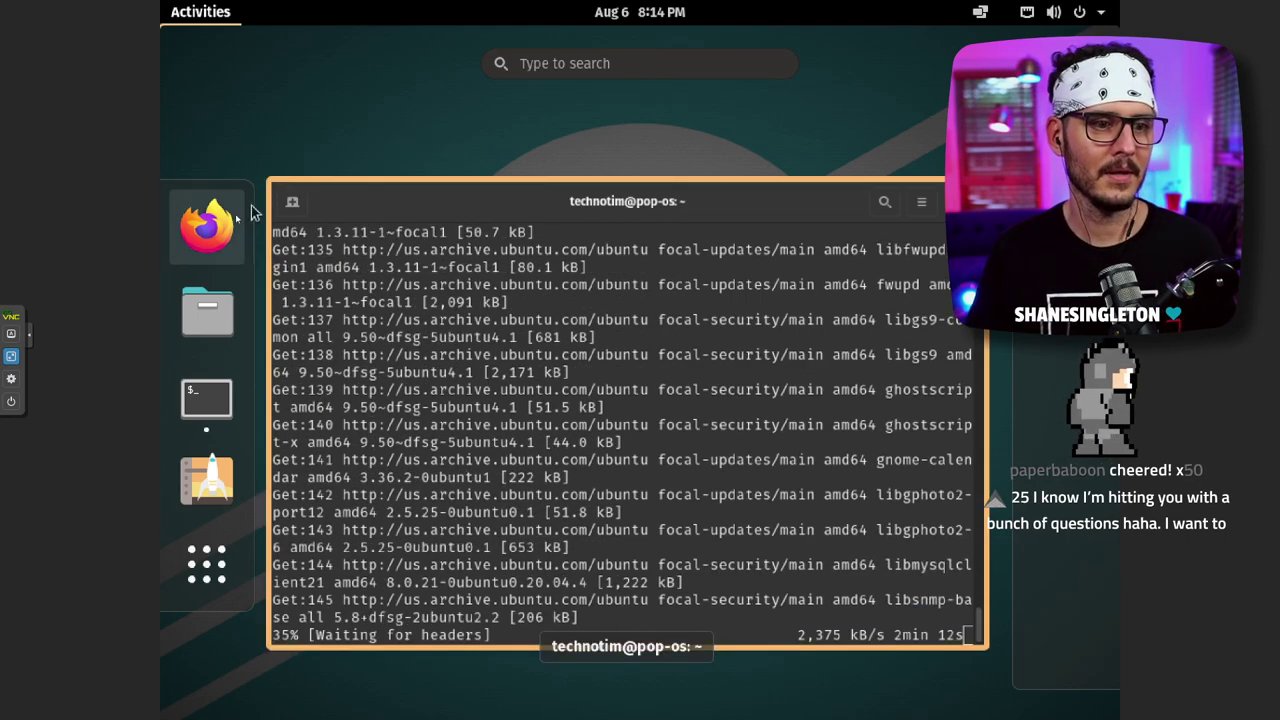
{"action": "middle_click", "coordinate": [649, 255]}
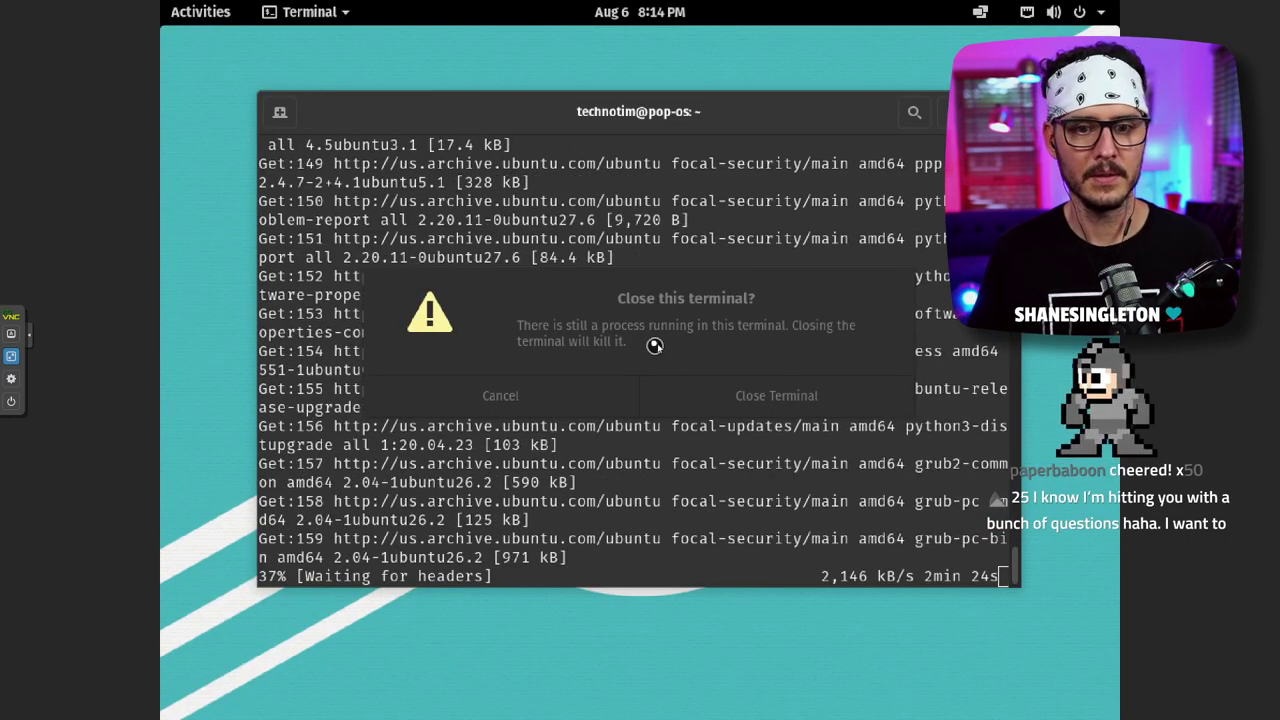
{"action": "left_click", "coordinate": [595, 396]}
{"action": "left_click", "coordinate": [200, 12]}
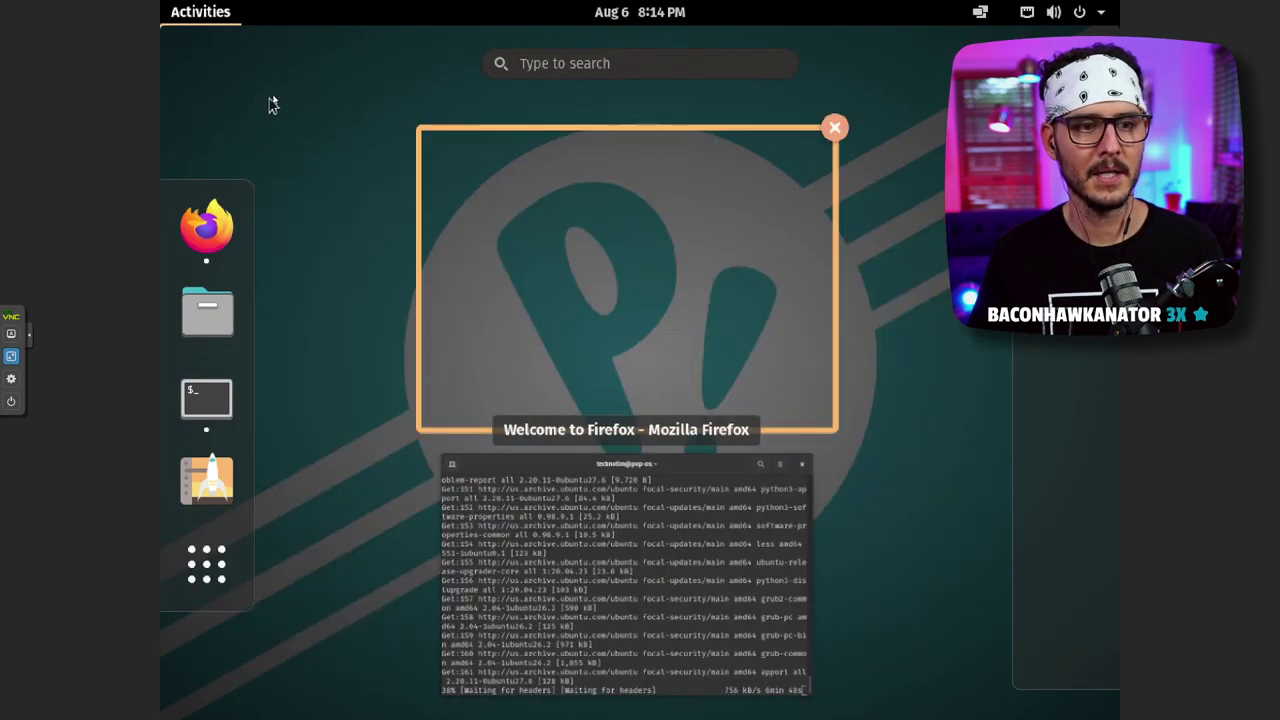
{"action": "left_click", "coordinate": [218, 22]}
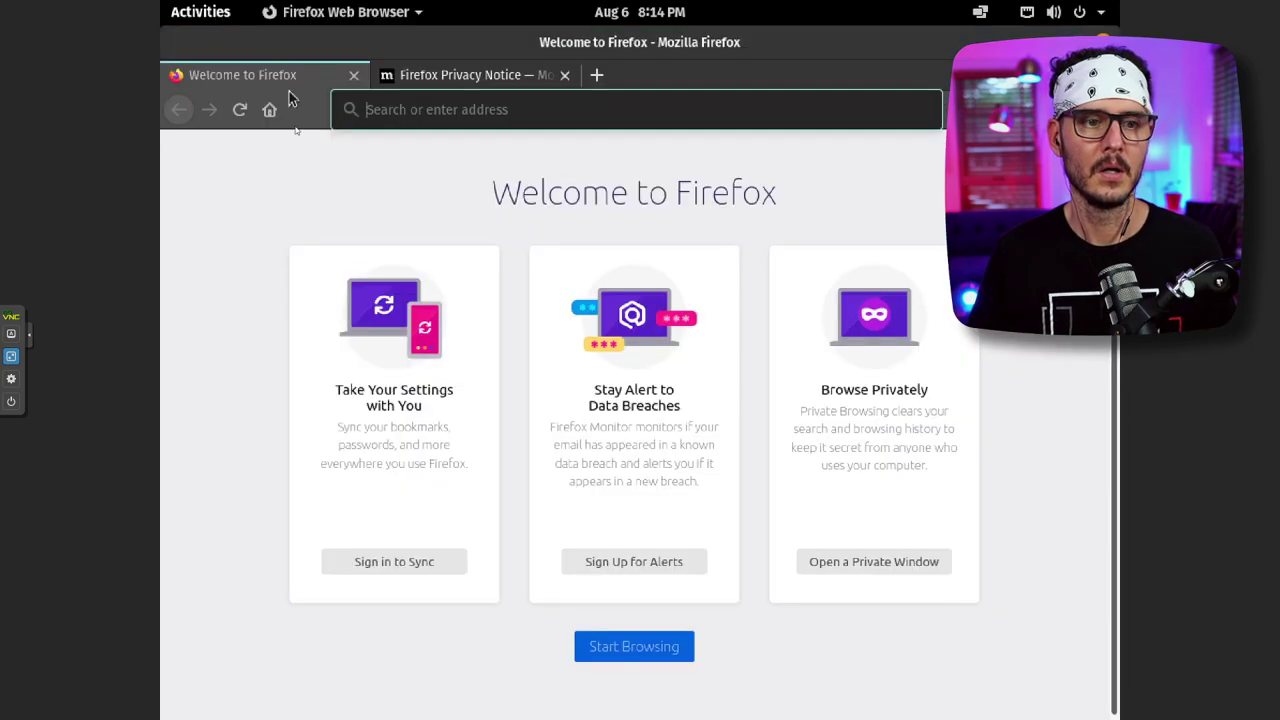
{"action": "left_click", "coordinate": [216, 18]}
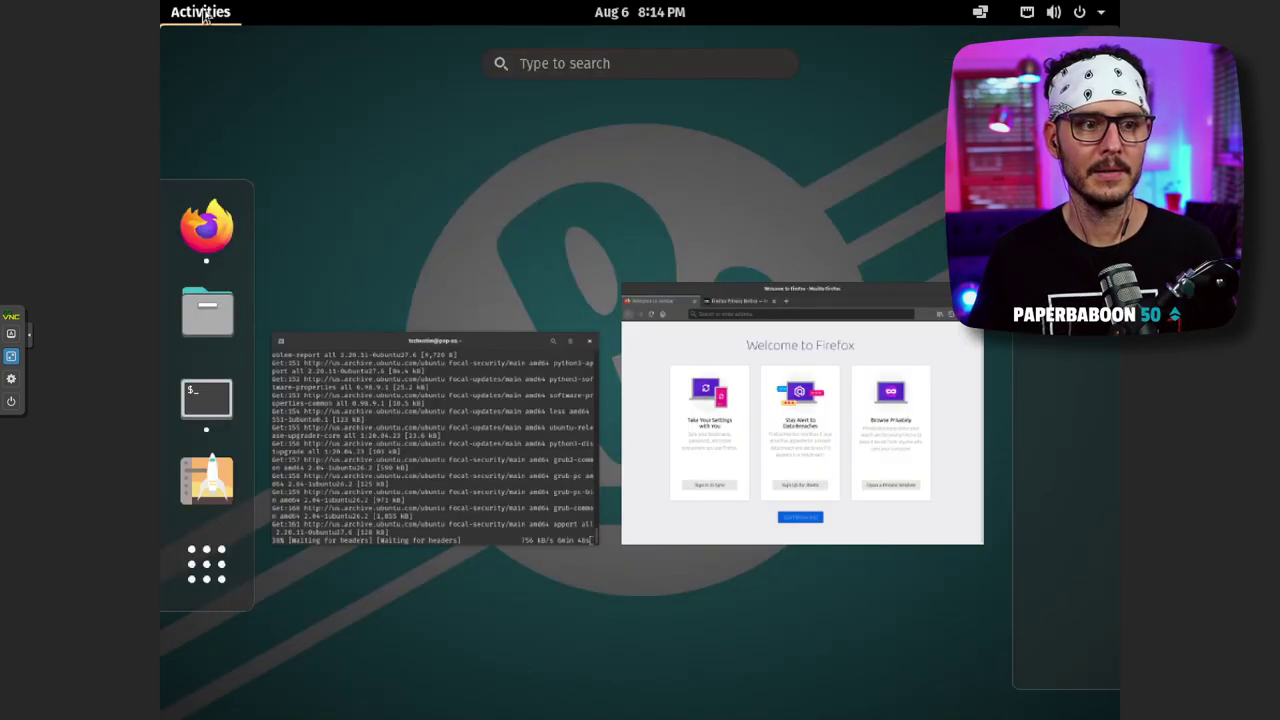
{"action": "left_click", "coordinate": [205, 15]}
{"action": "left_click", "coordinate": [214, 16]}
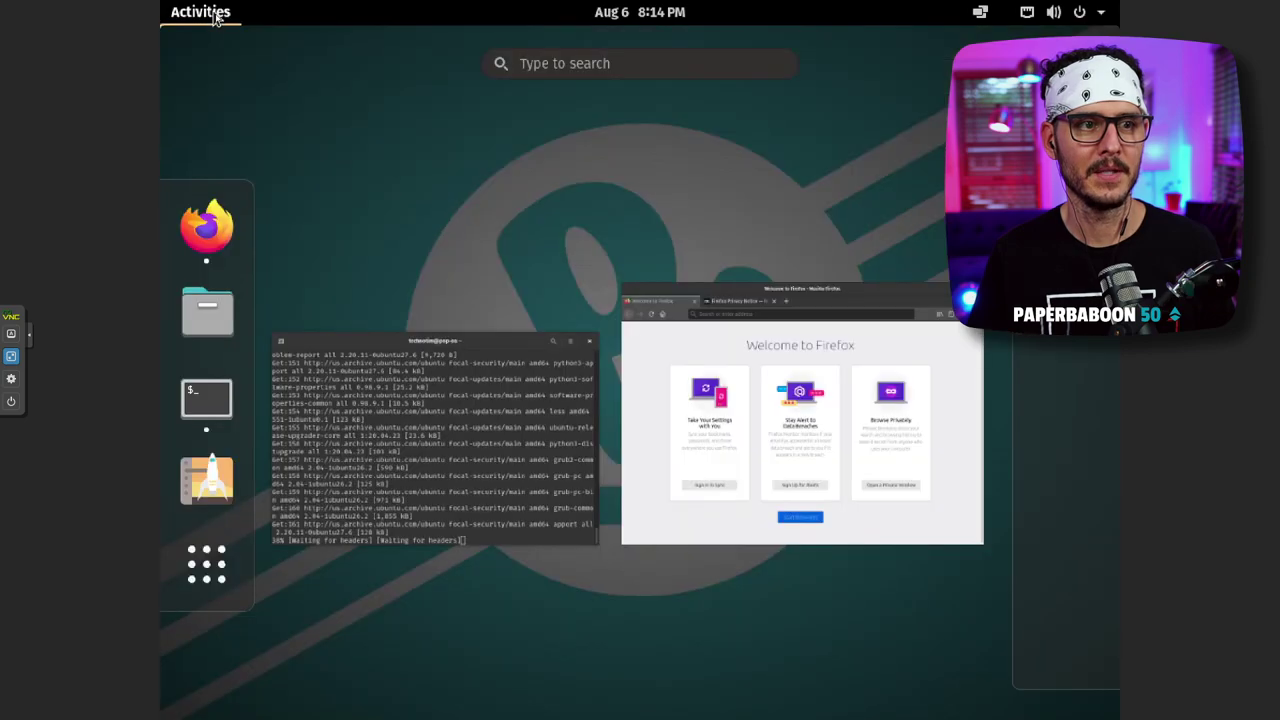
{"action": "left_click", "coordinate": [220, 20]}
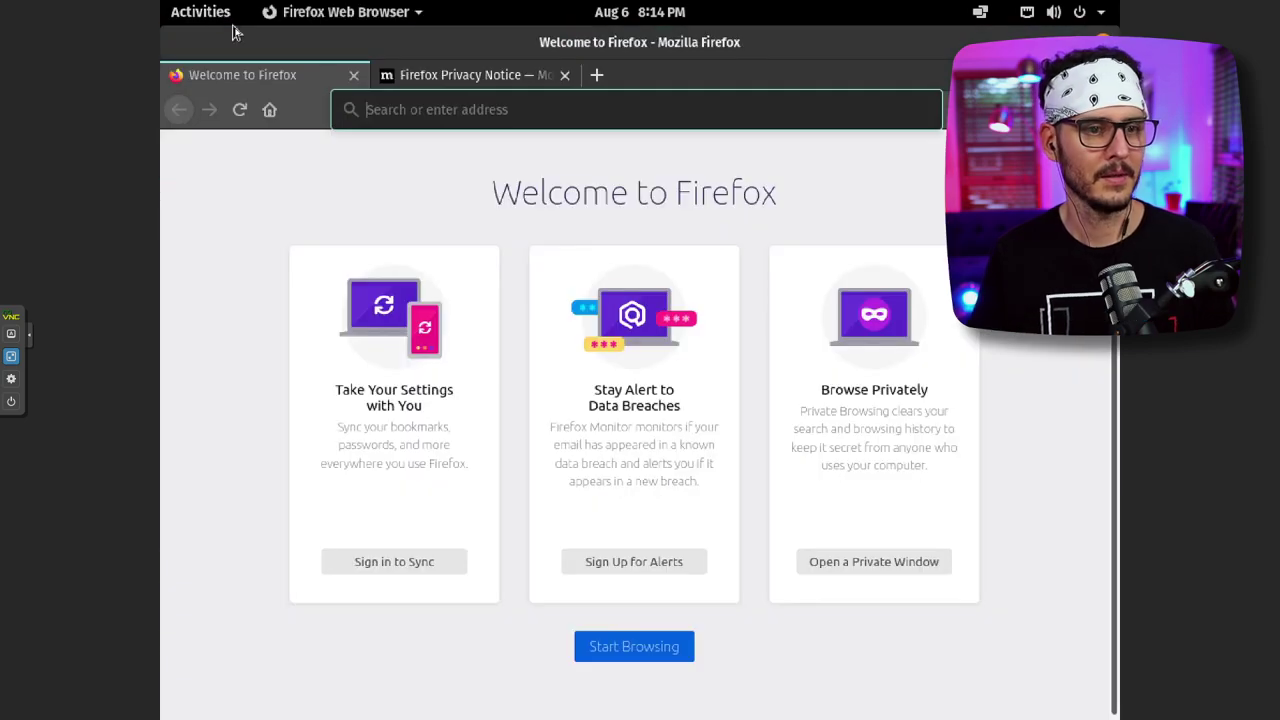
{"action": "left_click", "coordinate": [841, 58]}
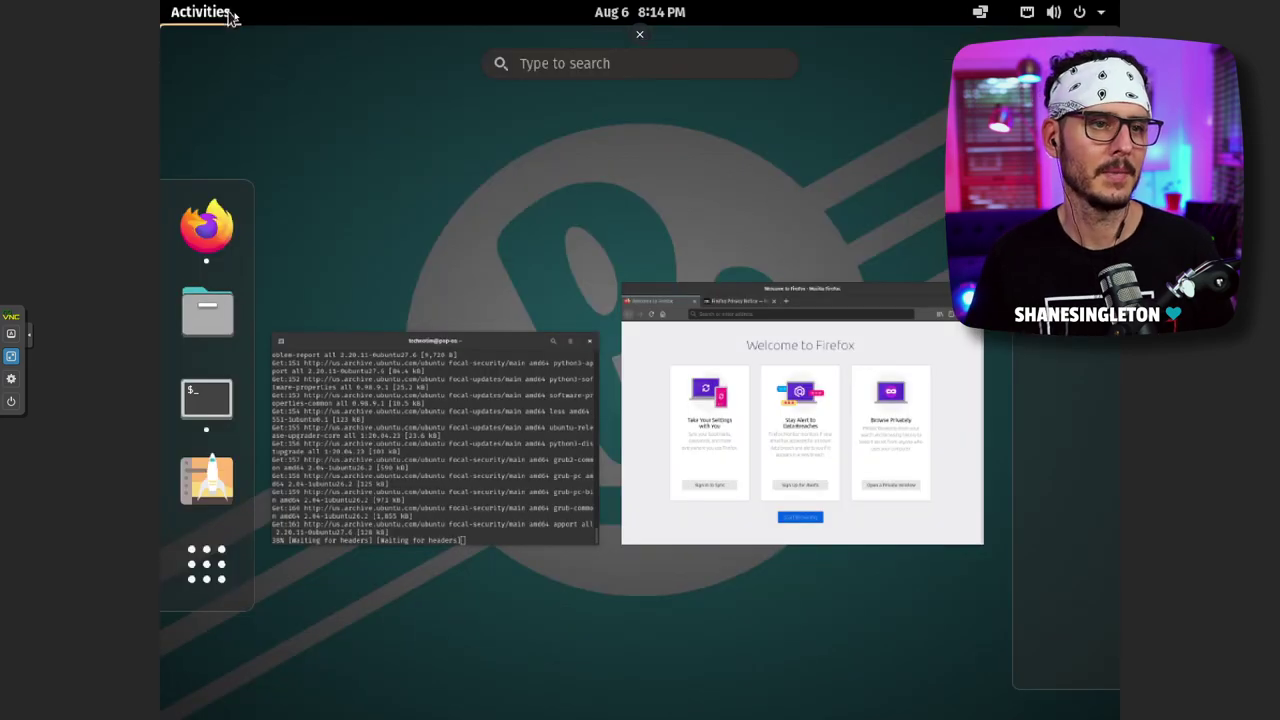
{"action": "left_click", "coordinate": [229, 17]}
{"action": "left_click", "coordinate": [197, 14]}
{"action": "left_click", "coordinate": [210, 20]}
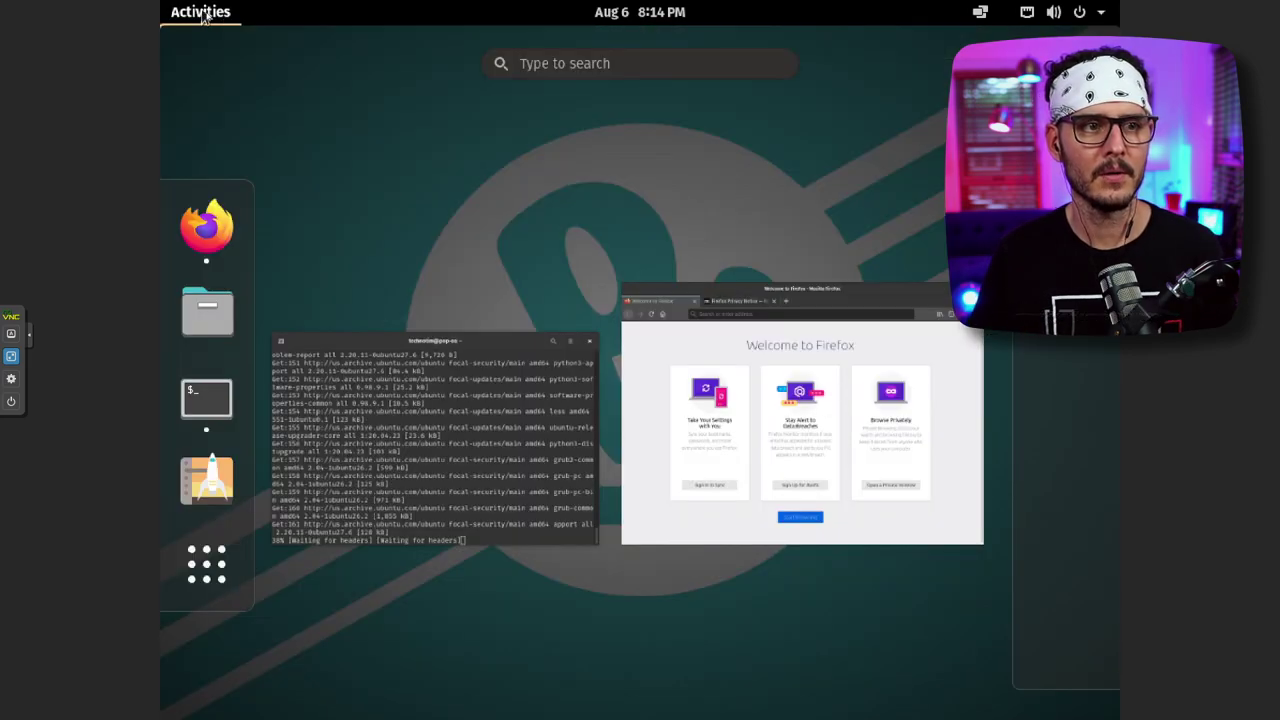
{"action": "left_click", "coordinate": [200, 15]}
{"action": "left_click", "coordinate": [190, 12]}
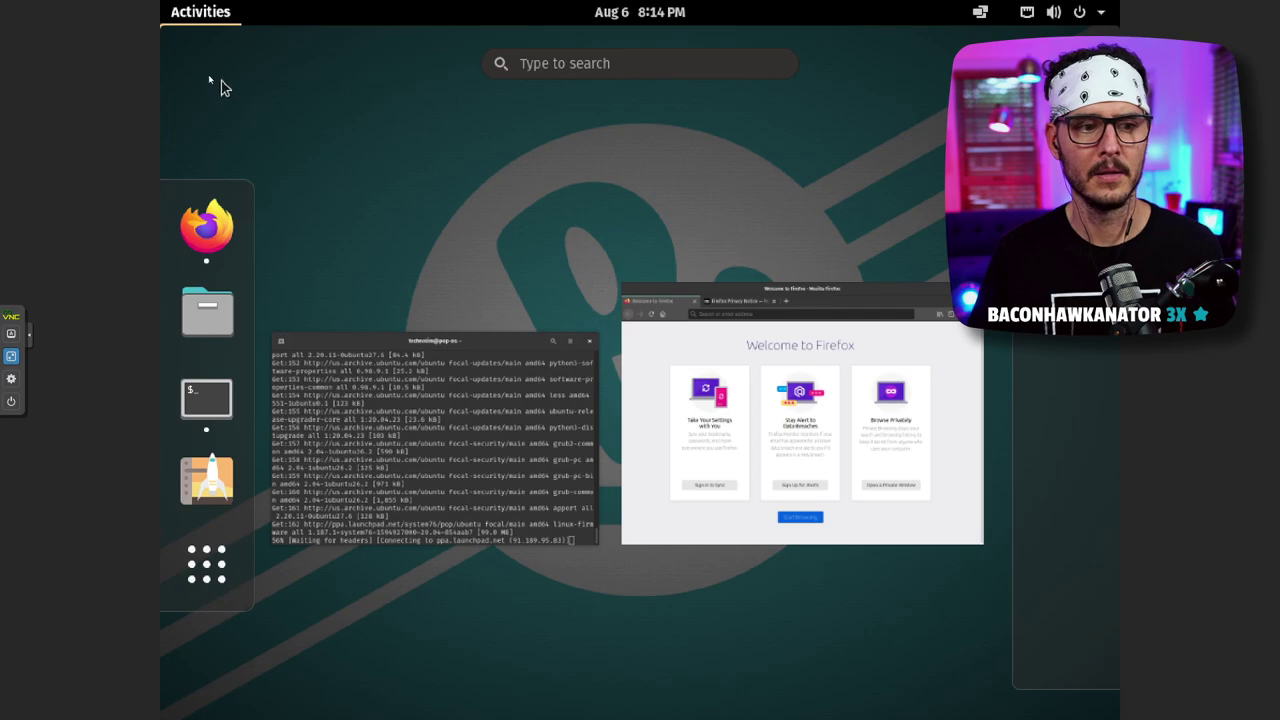
{"action": "left_click", "coordinate": [209, 17]}
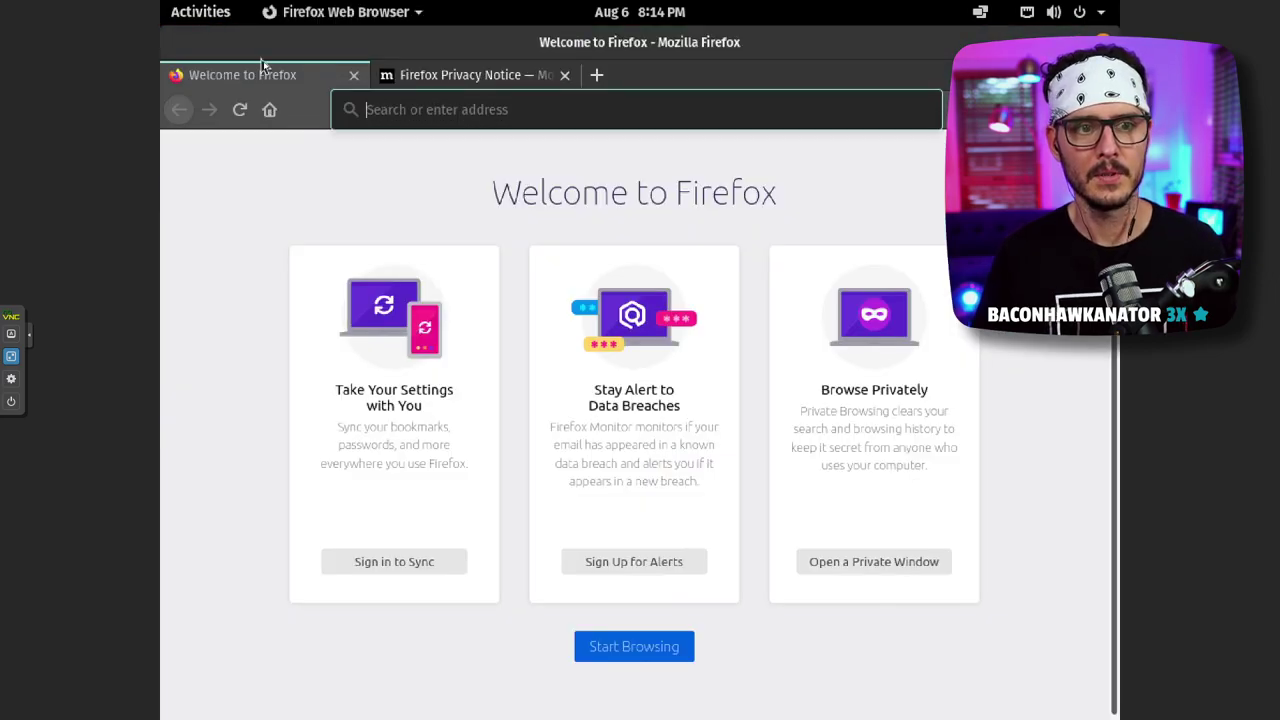
{"action": "key", "text": "alt+space"}
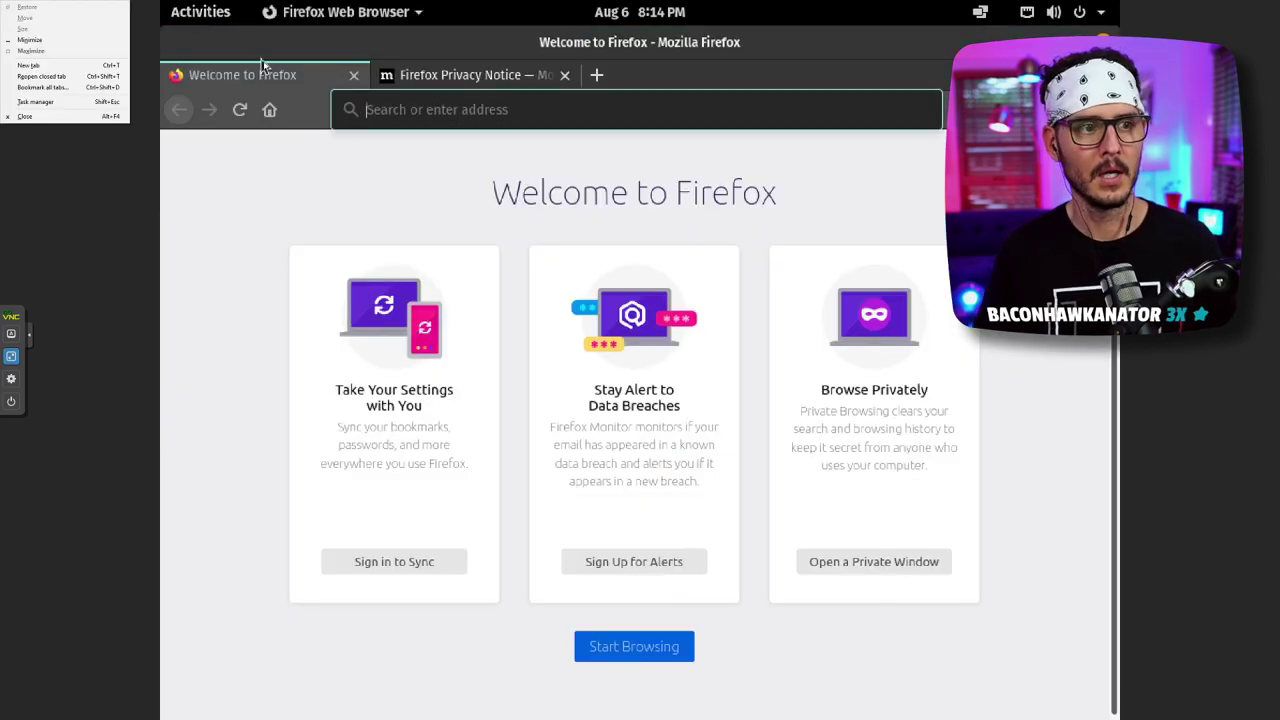
{"action": "left_click", "coordinate": [312, 205]}
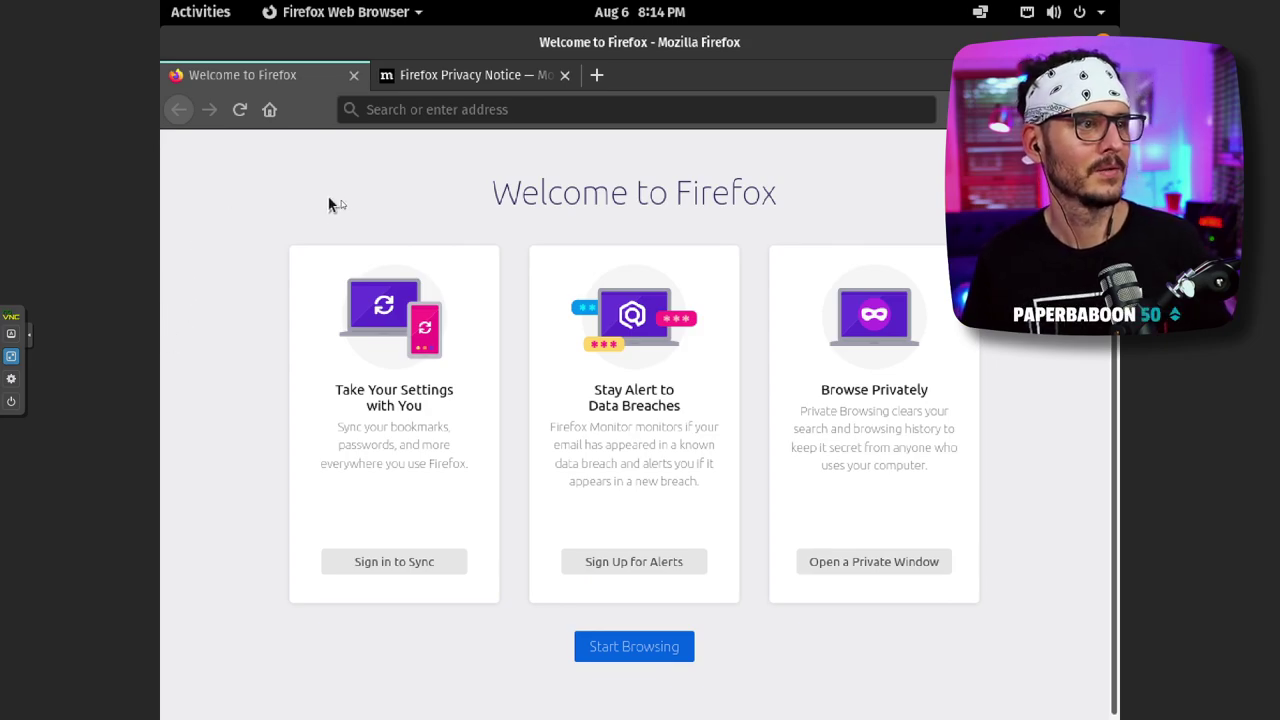
{"action": "left_click", "coordinate": [200, 12]}
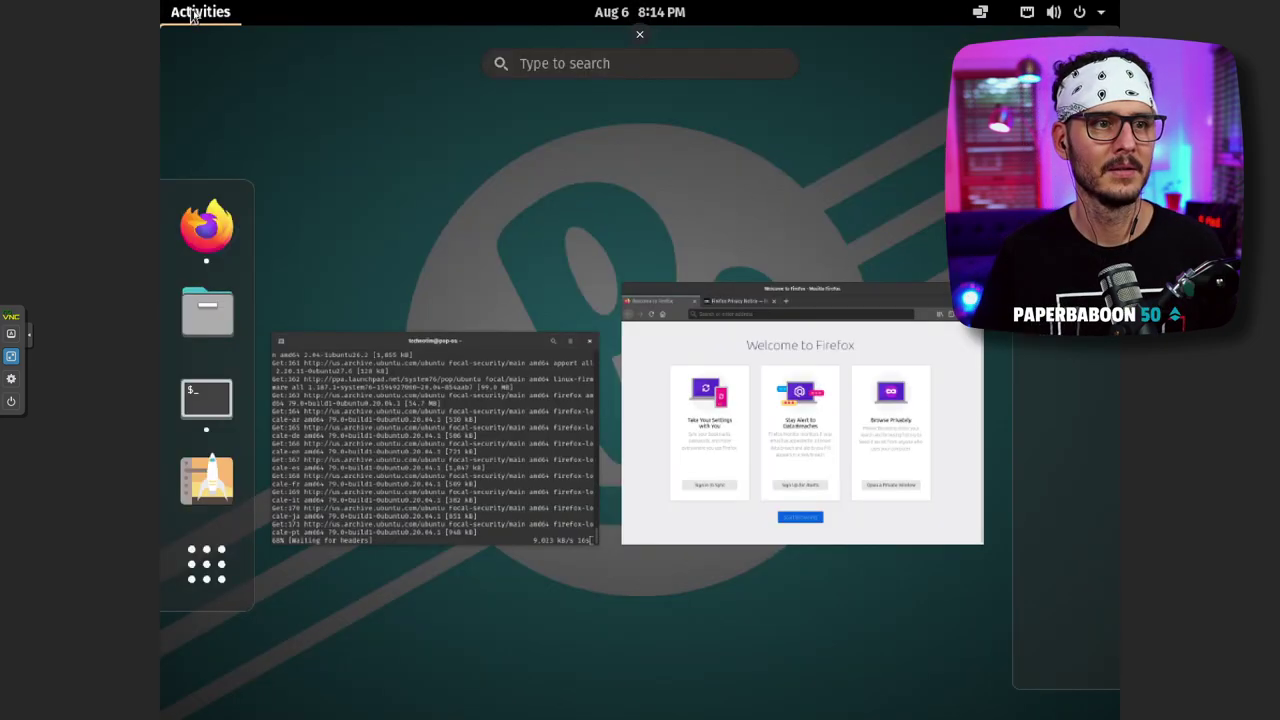
{"action": "left_click", "coordinate": [215, 14]}
{"action": "left_click", "coordinate": [215, 14]}
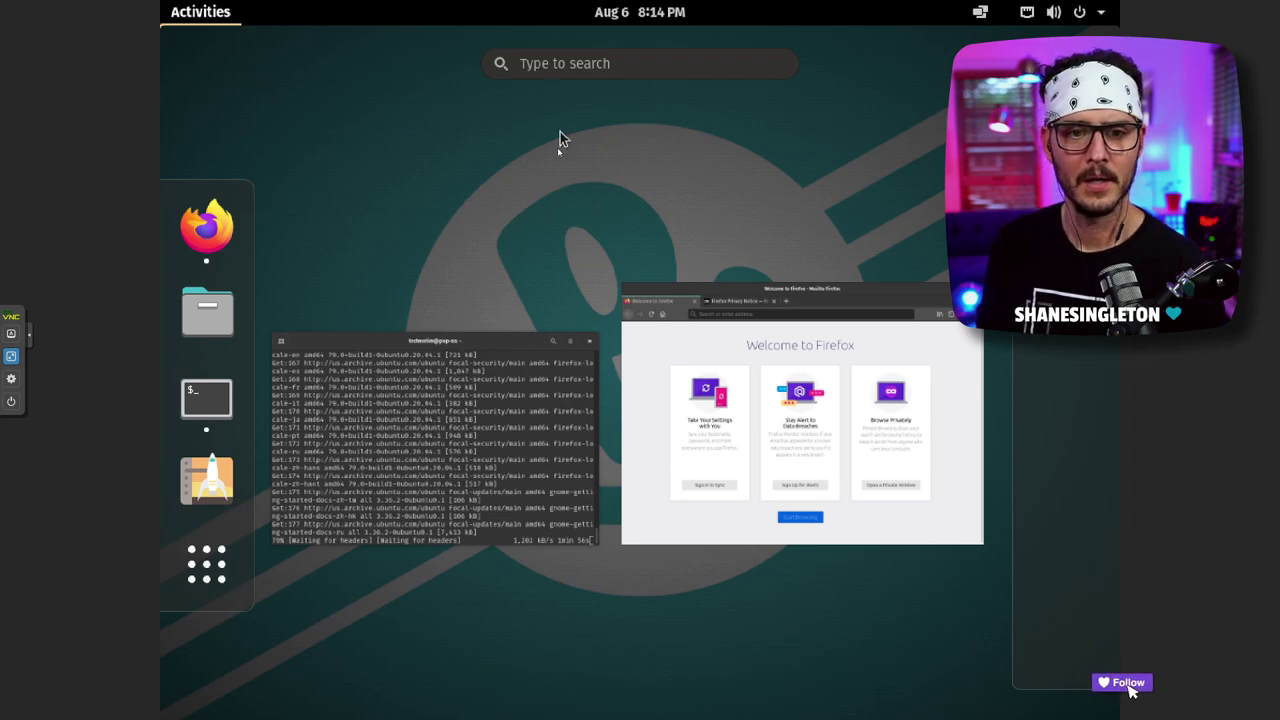
{"action": "left_click", "coordinate": [193, 15]}
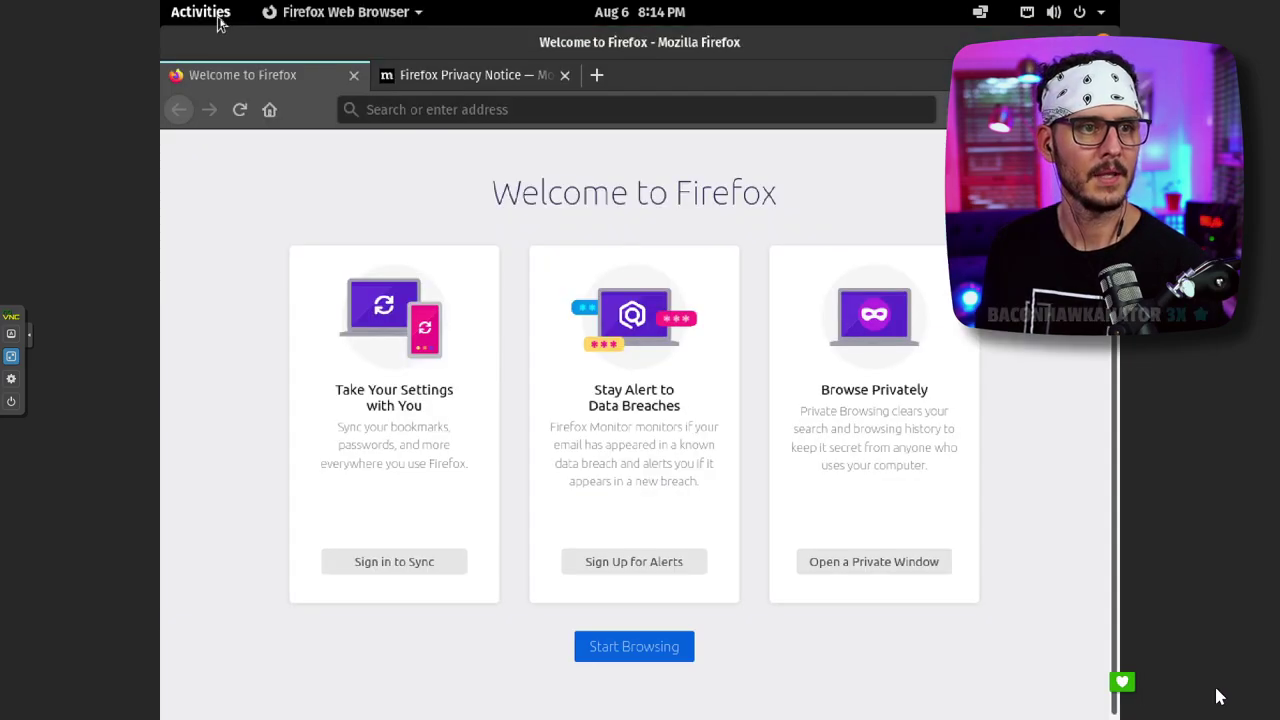
{"action": "left_click", "coordinate": [220, 22]}
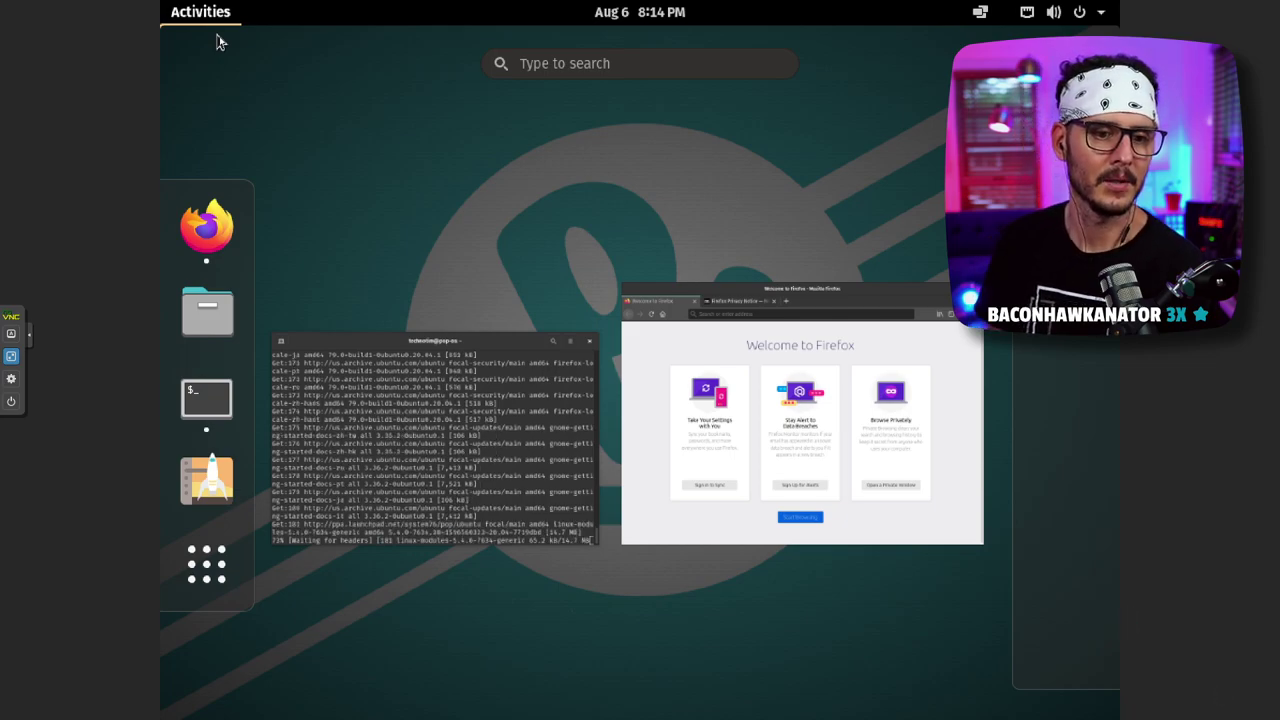
{"action": "left_click", "coordinate": [220, 22]}
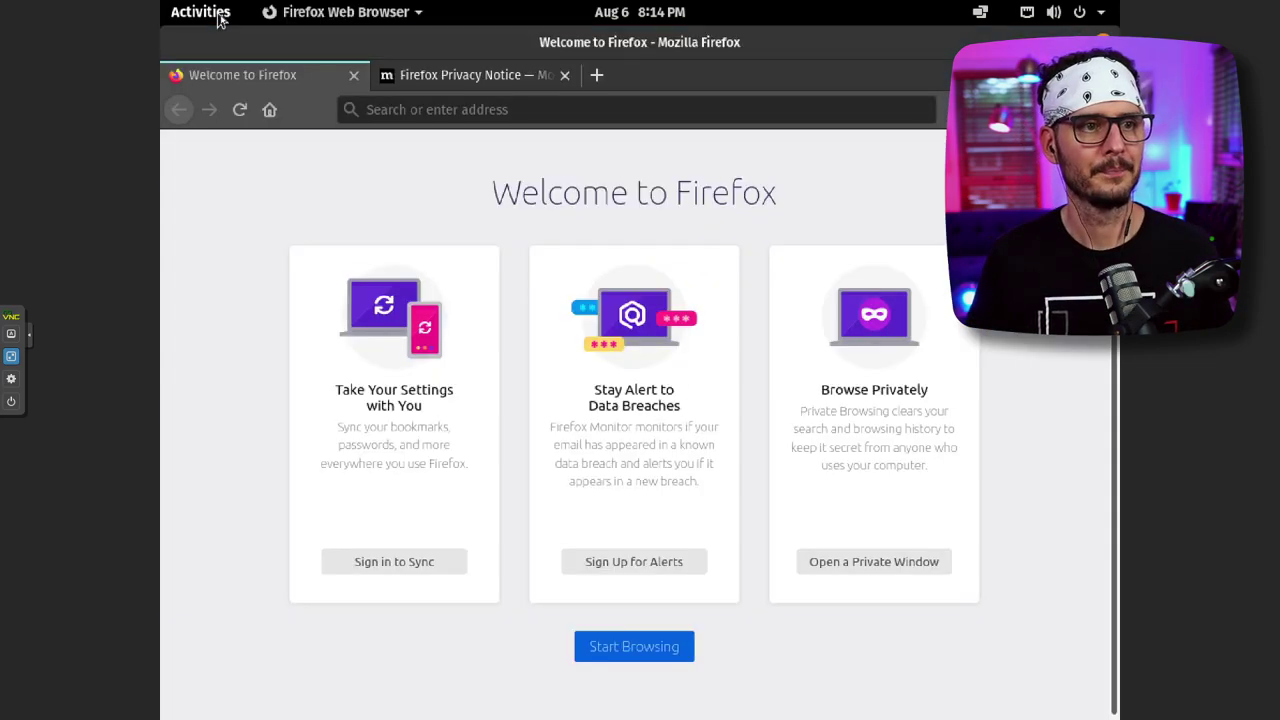
{"action": "left_click", "coordinate": [220, 22]}
{"action": "left_click", "coordinate": [220, 22]}
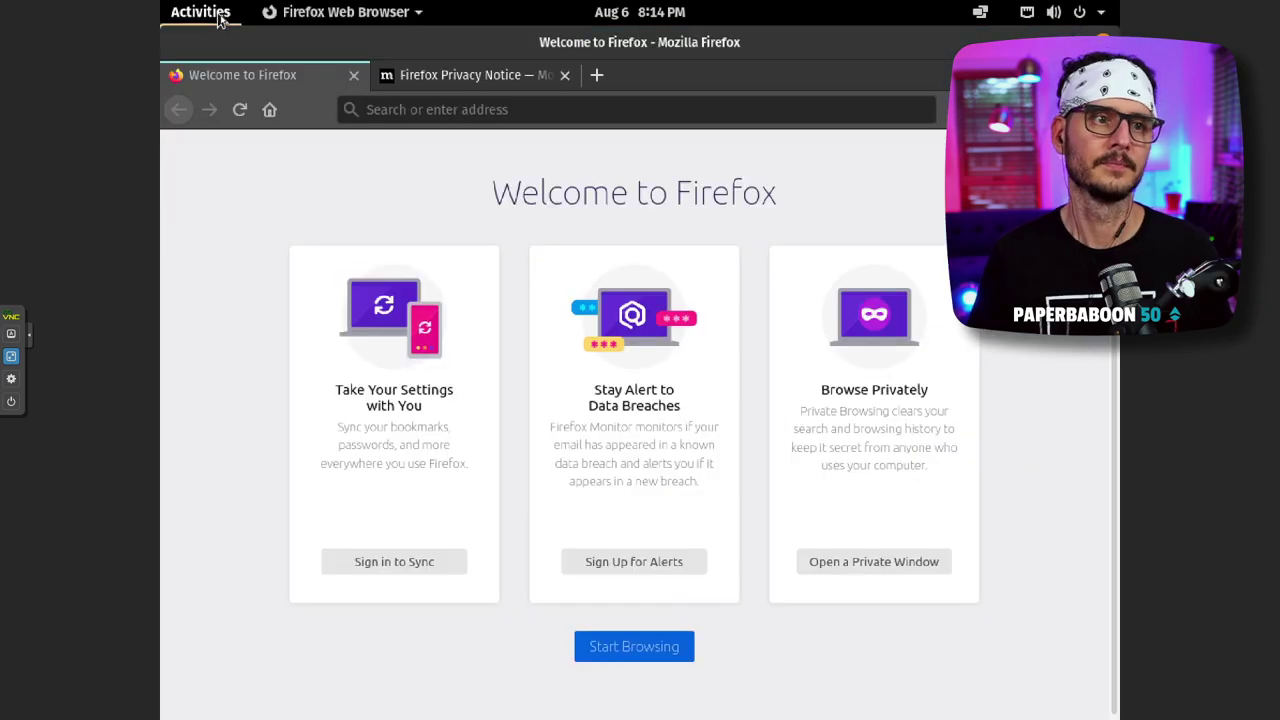
{"action": "left_click", "coordinate": [220, 22]}
{"action": "left_click", "coordinate": [220, 22]}
{"action": "left_click", "coordinate": [211, 15]}
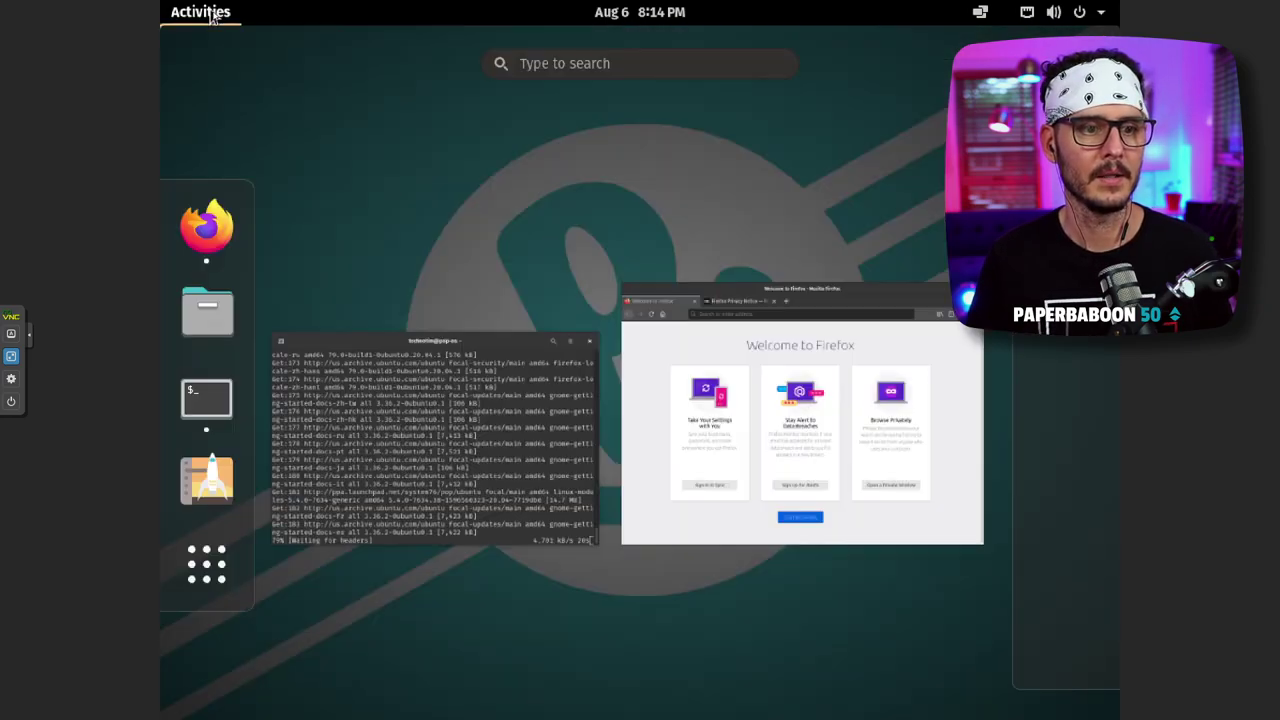
{"action": "left_click", "coordinate": [211, 15]}
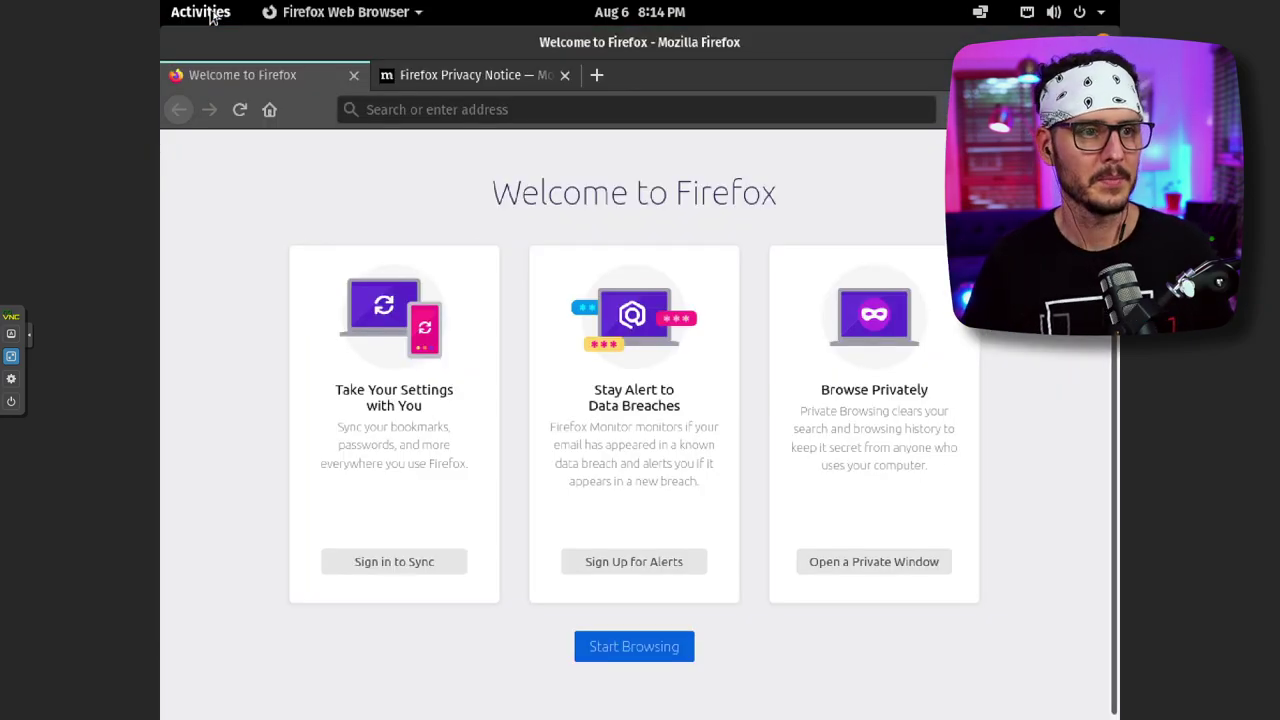
{"action": "left_click", "coordinate": [213, 15]}
{"action": "left_click", "coordinate": [213, 15]}
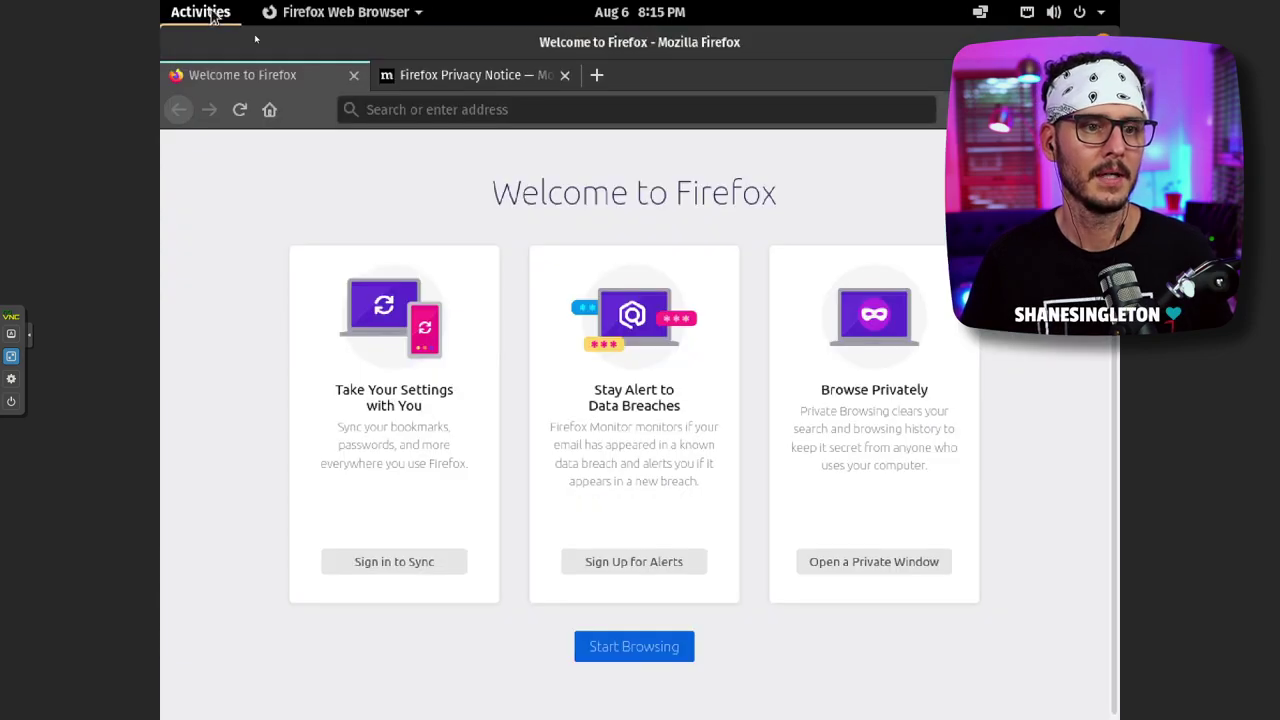
{"action": "left_click", "coordinate": [213, 15]}
{"action": "left_click", "coordinate": [213, 20]}
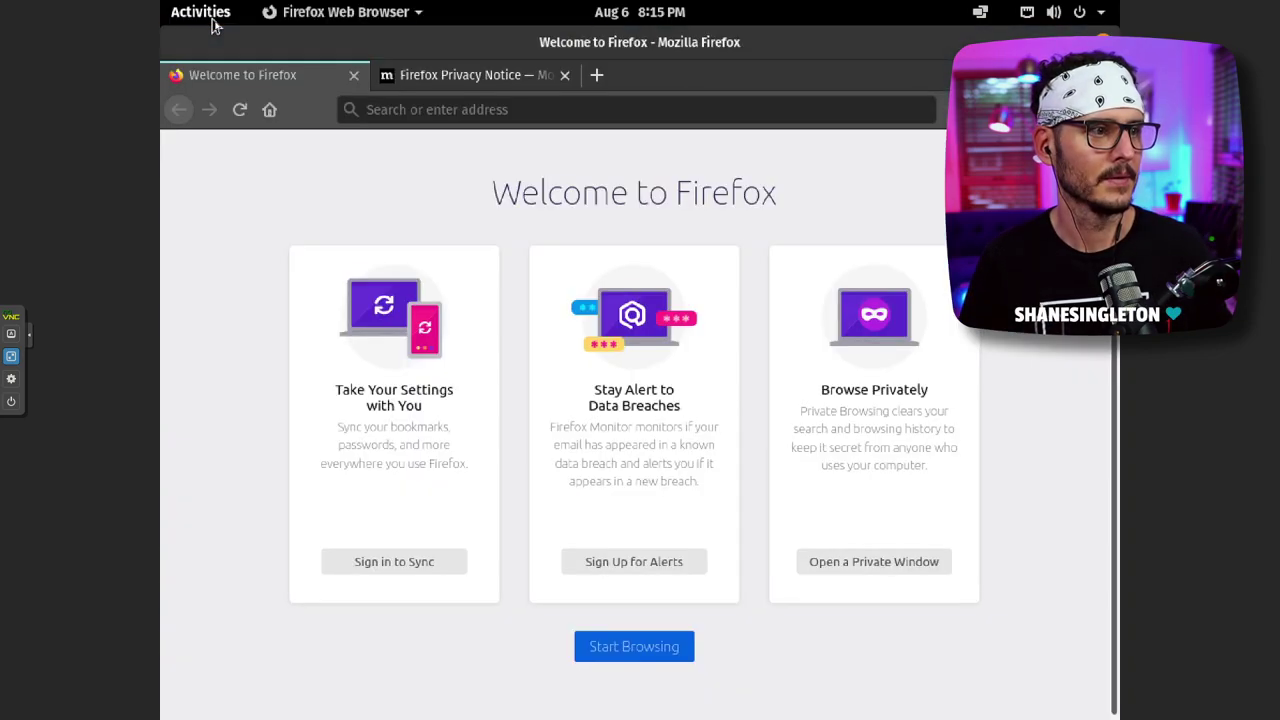
{"action": "left_click", "coordinate": [220, 22]}
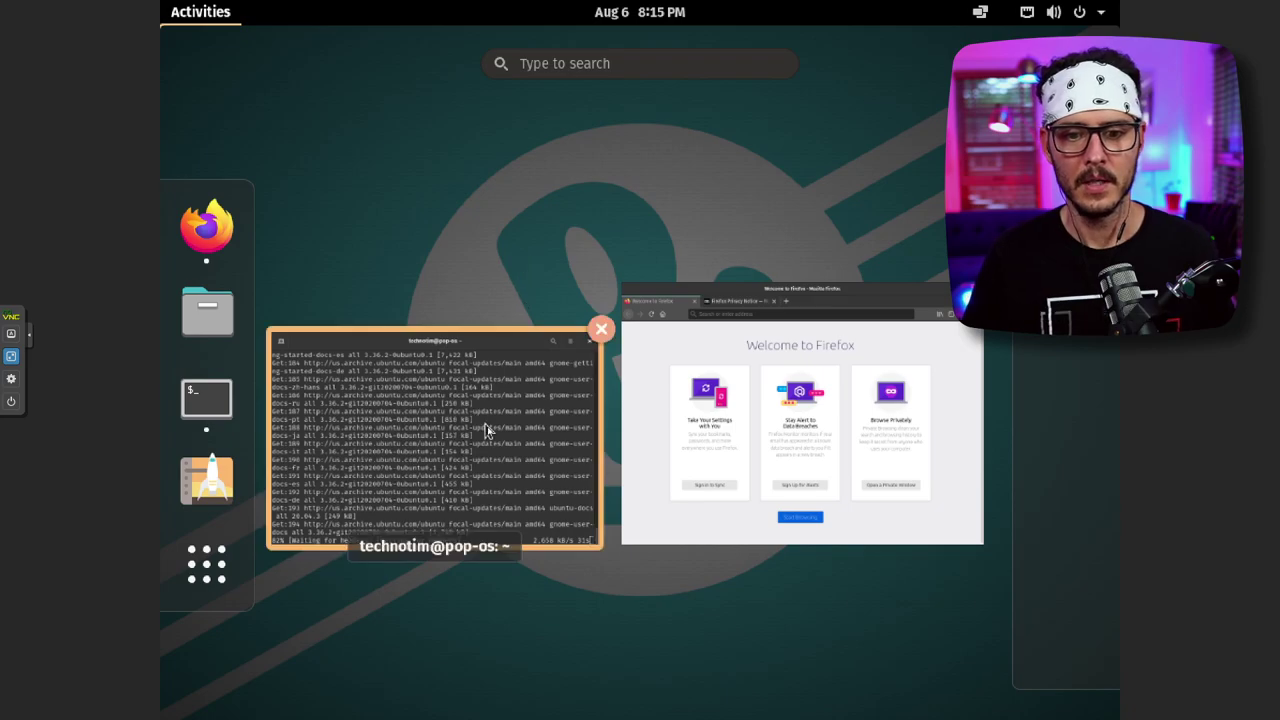
- Bring the upgrading terminal in front of Firefox and add a second terminal tab
{"action": "left_click", "coordinate": [423, 449]}
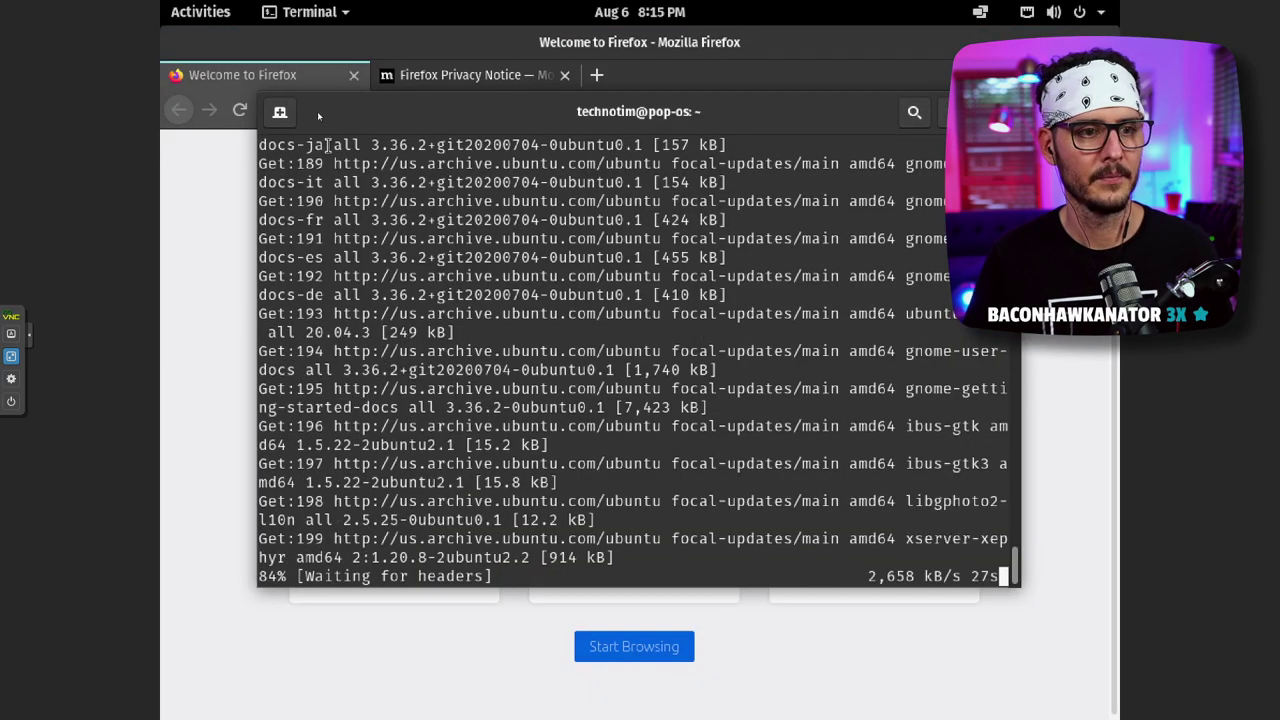
{"action": "left_click", "coordinate": [203, 14]}
{"action": "left_click", "coordinate": [423, 420]}
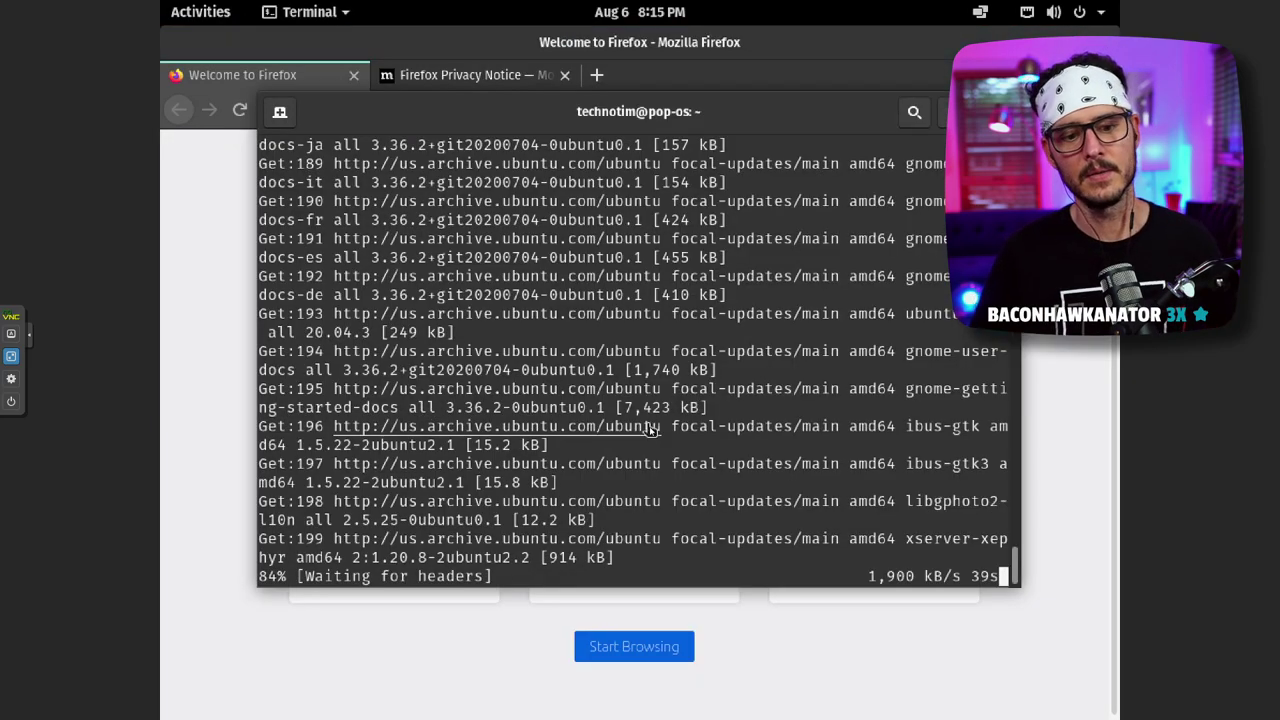
{"action": "left_click", "coordinate": [280, 111]}
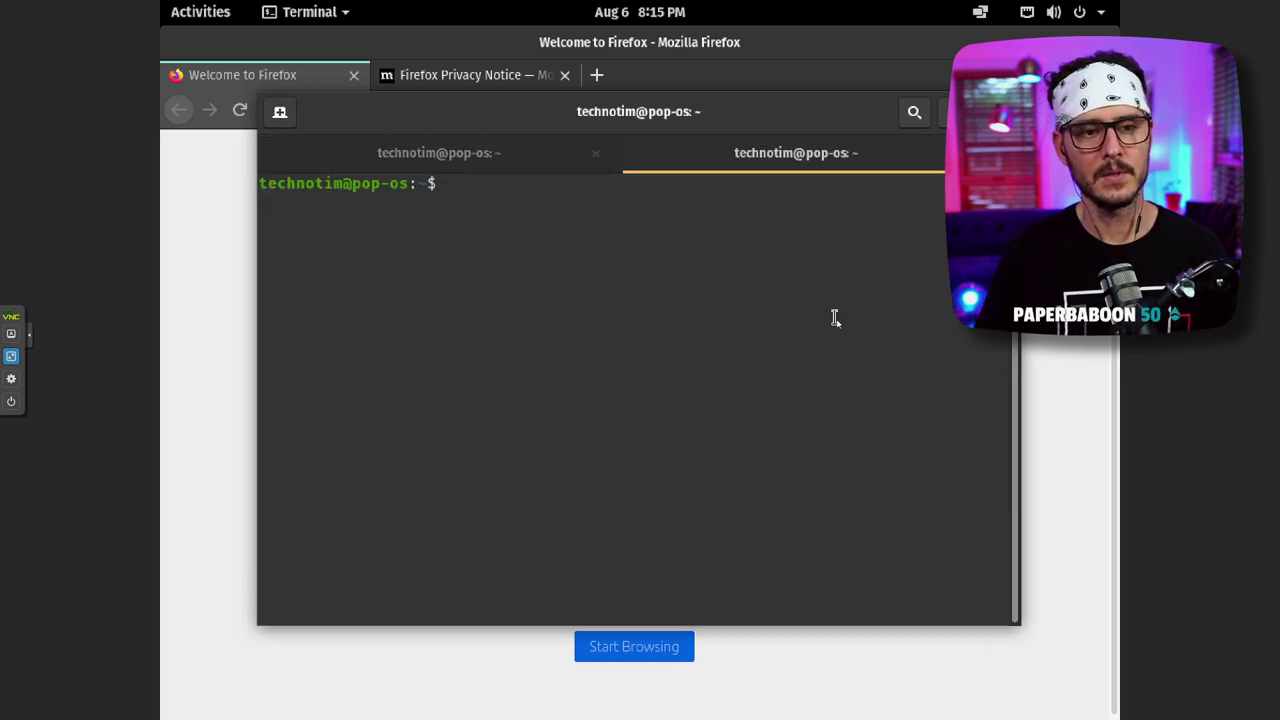
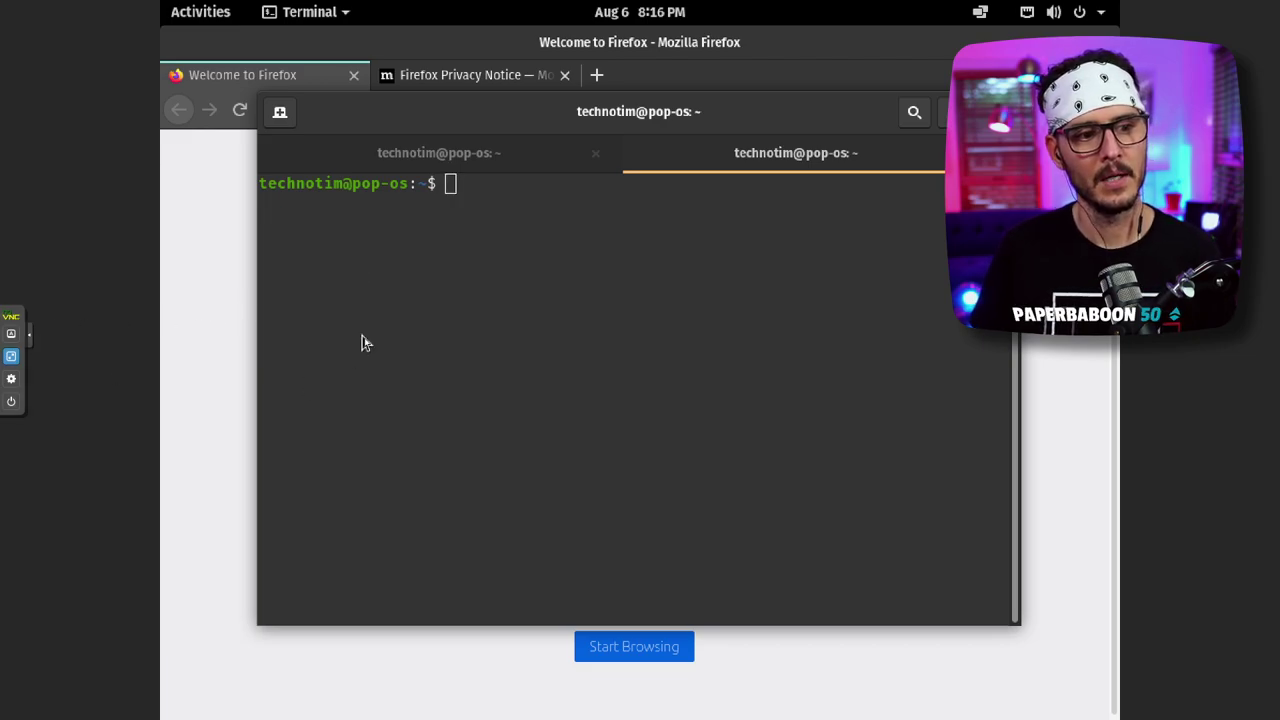
- Look through the Activities overview for the Firefox window, returning to the terminal in between
{"action": "key", "text": "super"}
{"action": "left_click", "coordinate": [420, 360]}
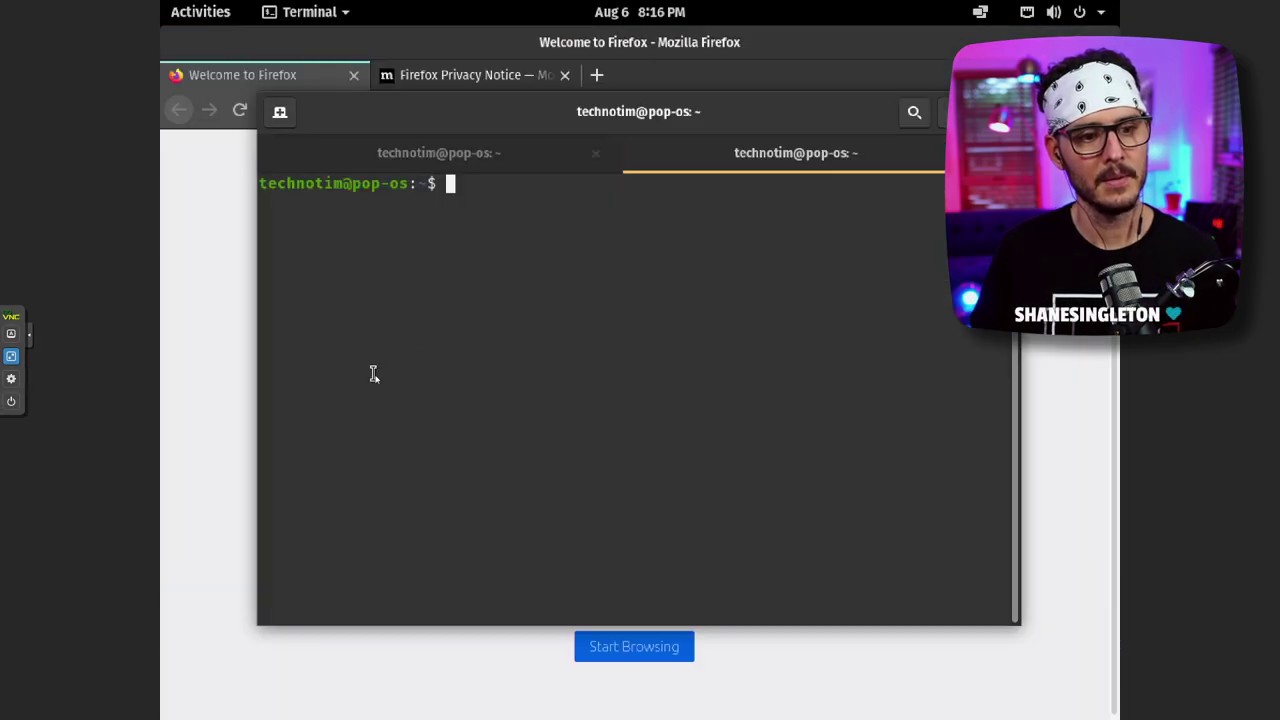
{"action": "key", "text": "super"}
{"action": "left_click", "coordinate": [405, 256]}
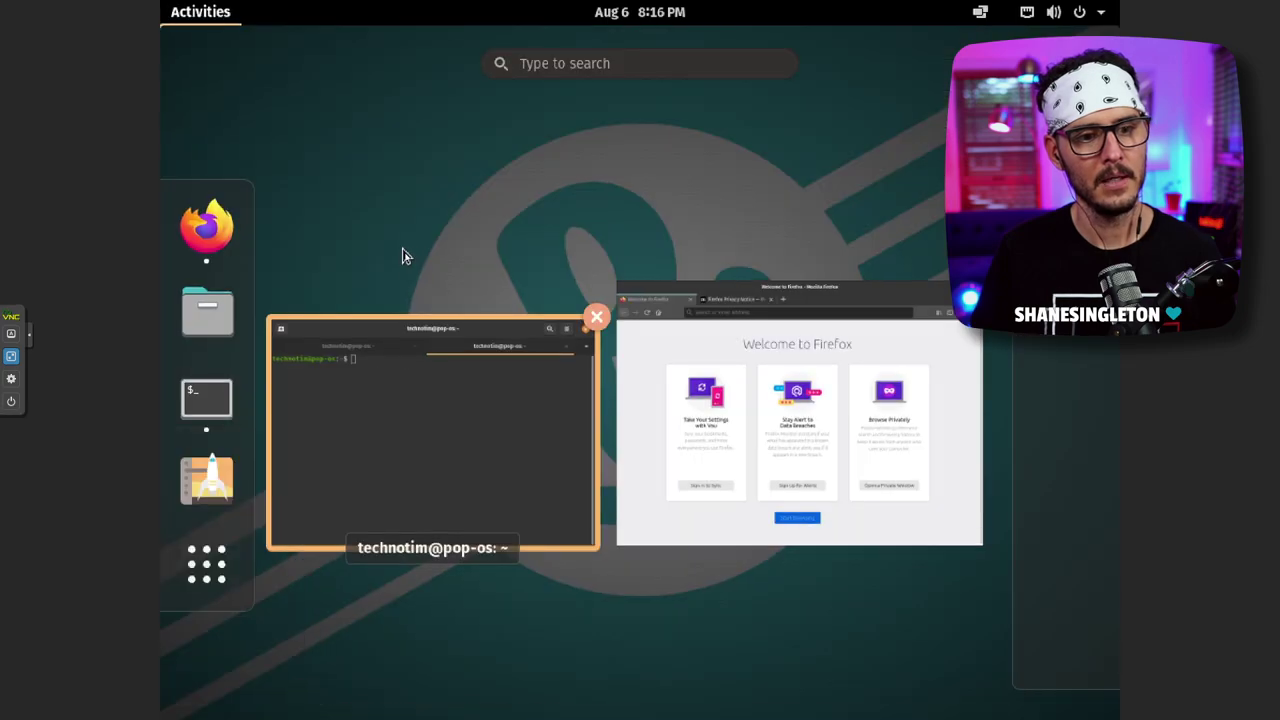
{"action": "left_click", "coordinate": [573, 62]}
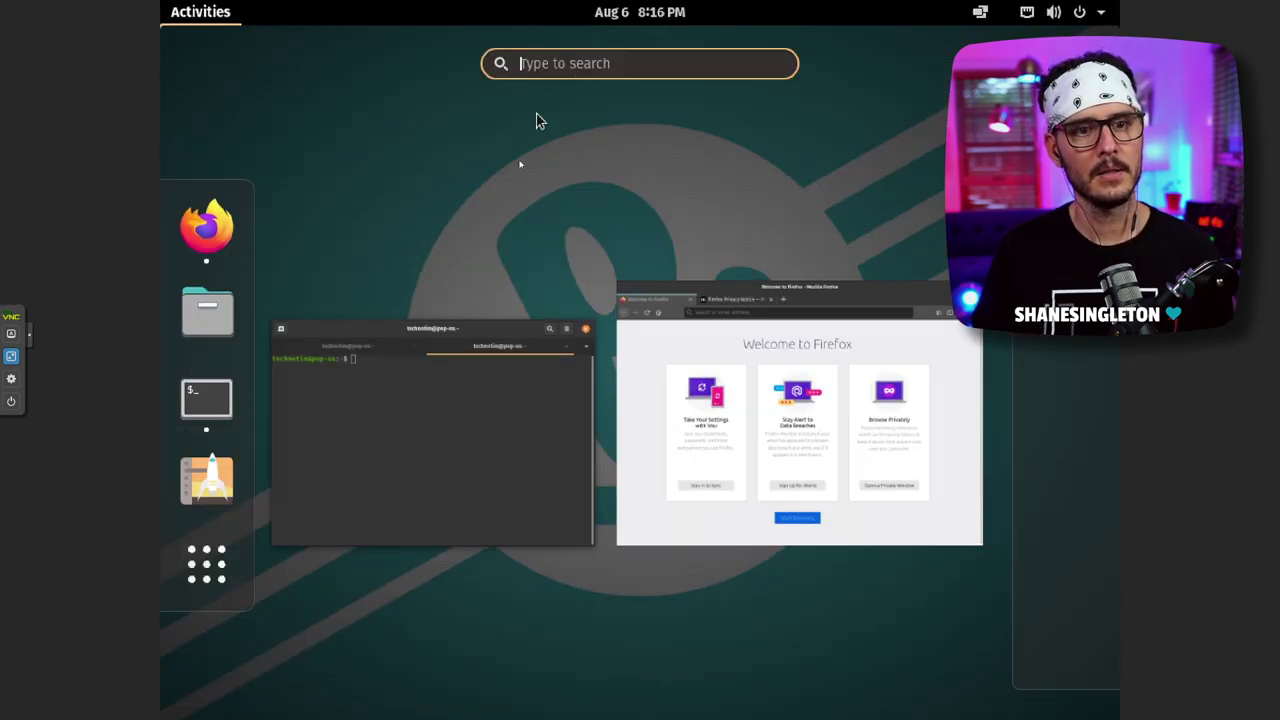
{"action": "key", "text": "super"}
{"action": "left_click", "coordinate": [443, 249]}
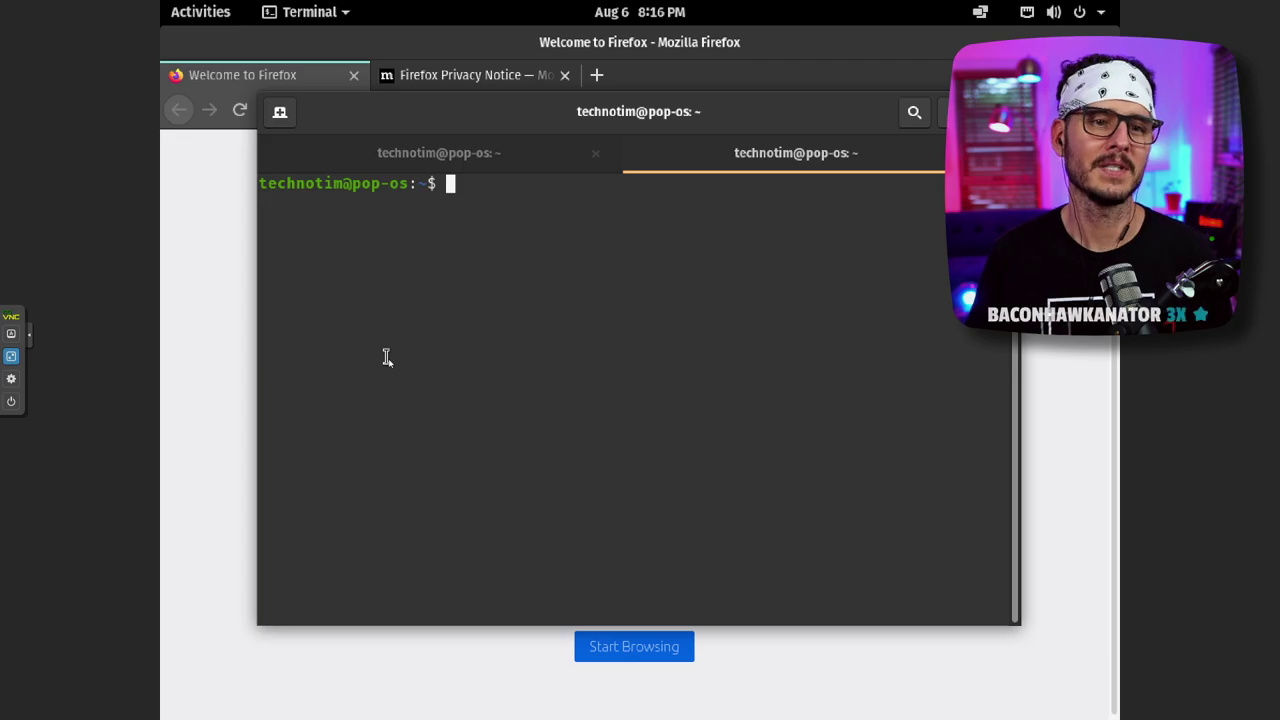
- Switch to Firefox via an overview search for 'fire' and close its Welcome and remaining tabs
{"action": "key", "text": "super"}
{"action": "left_click", "coordinate": [538, 63]}
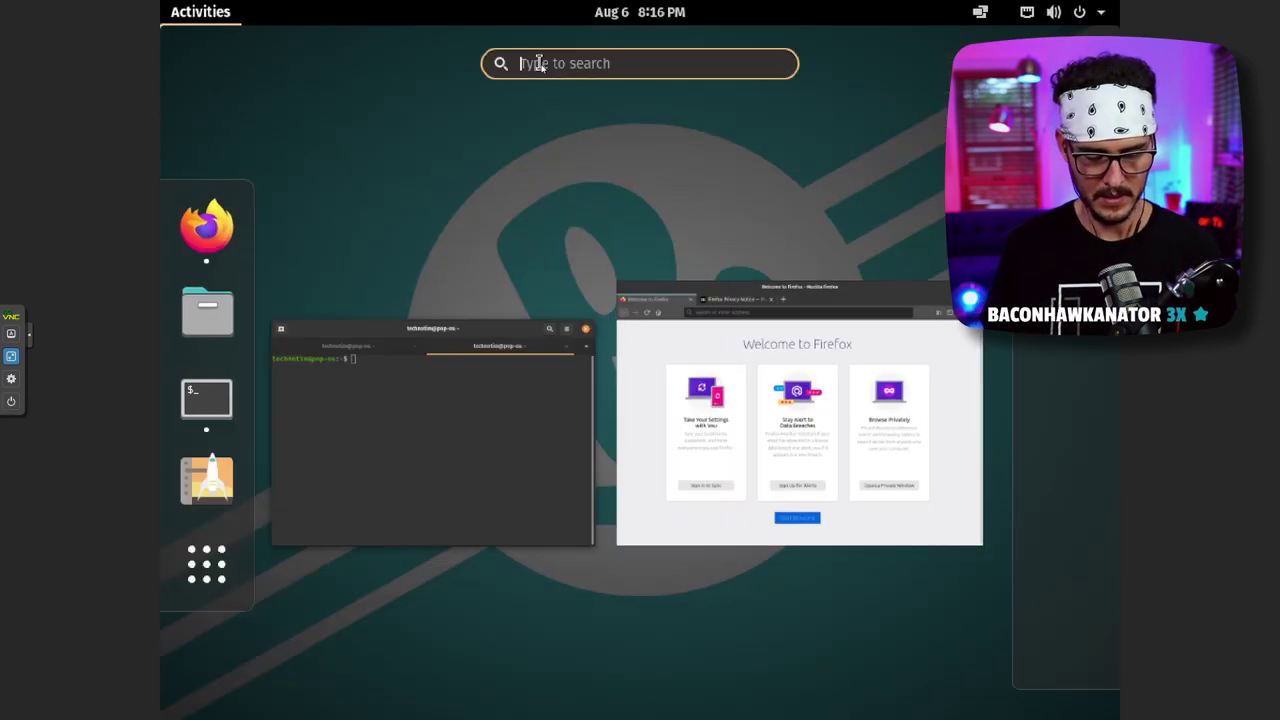
{"action": "type", "text": "fire"}
{"action": "key", "text": "Return"}
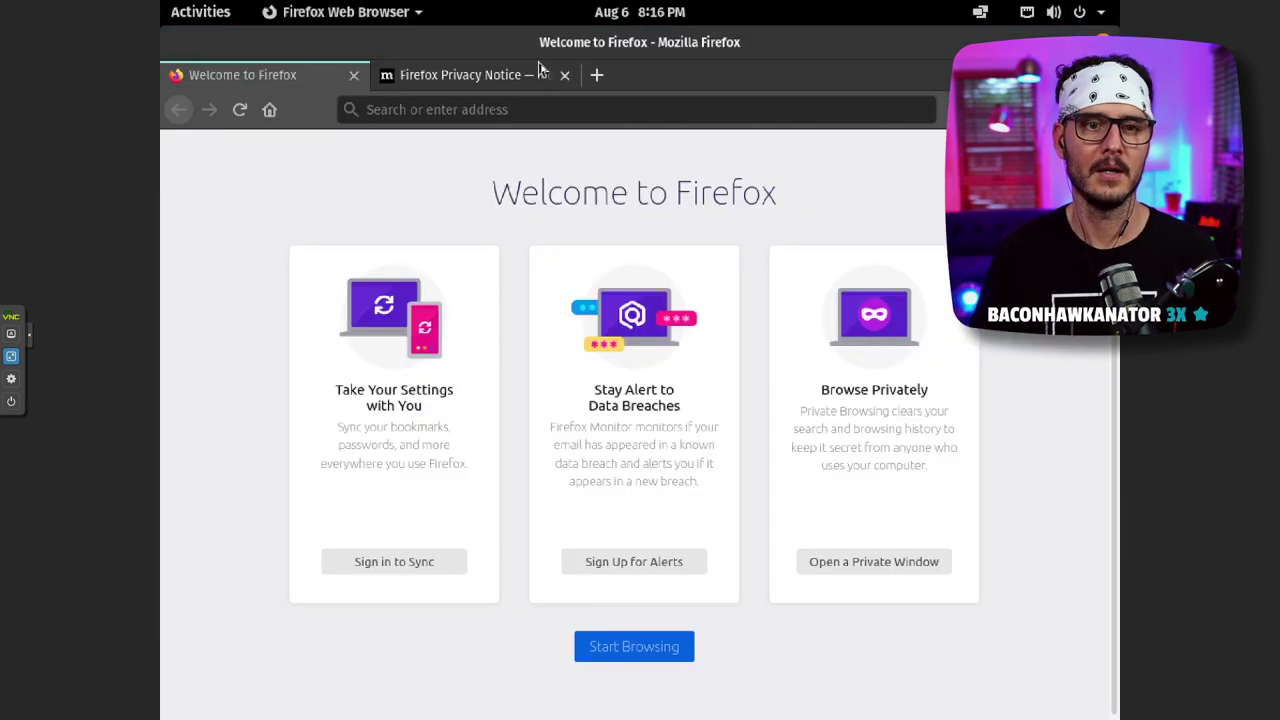
{"action": "left_click", "coordinate": [355, 76]}
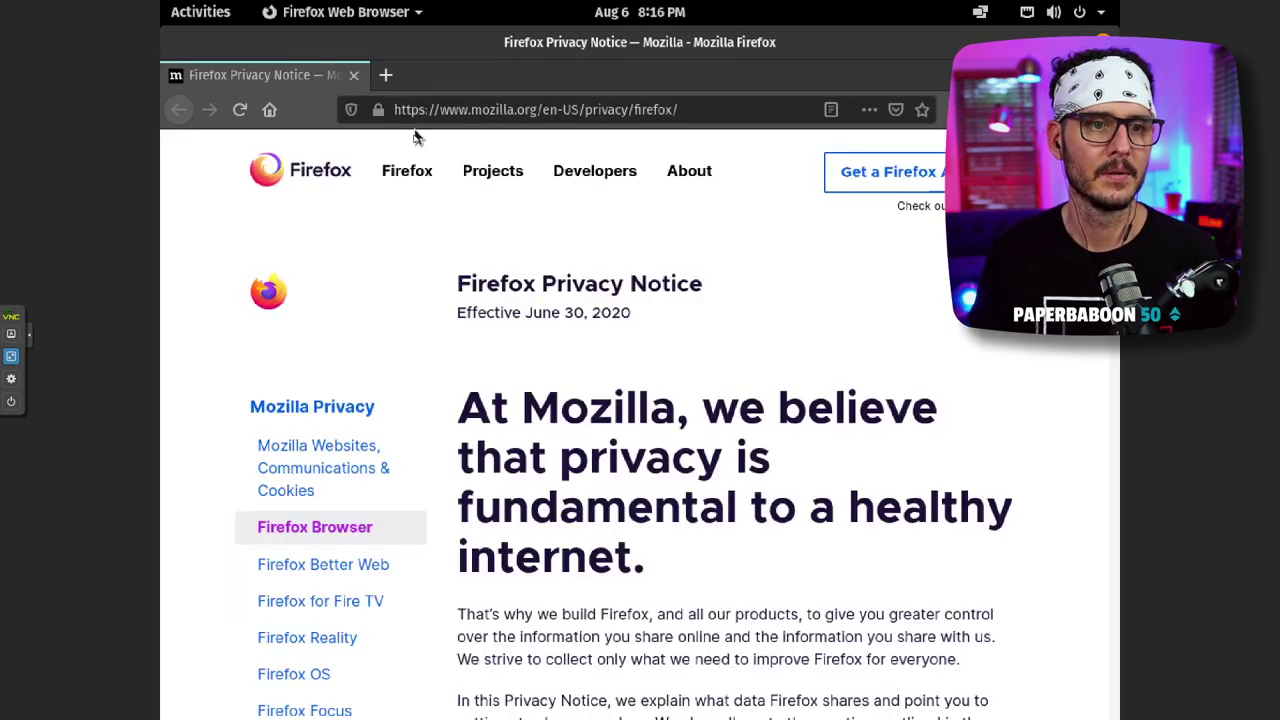
{"action": "left_click", "coordinate": [353, 76]}
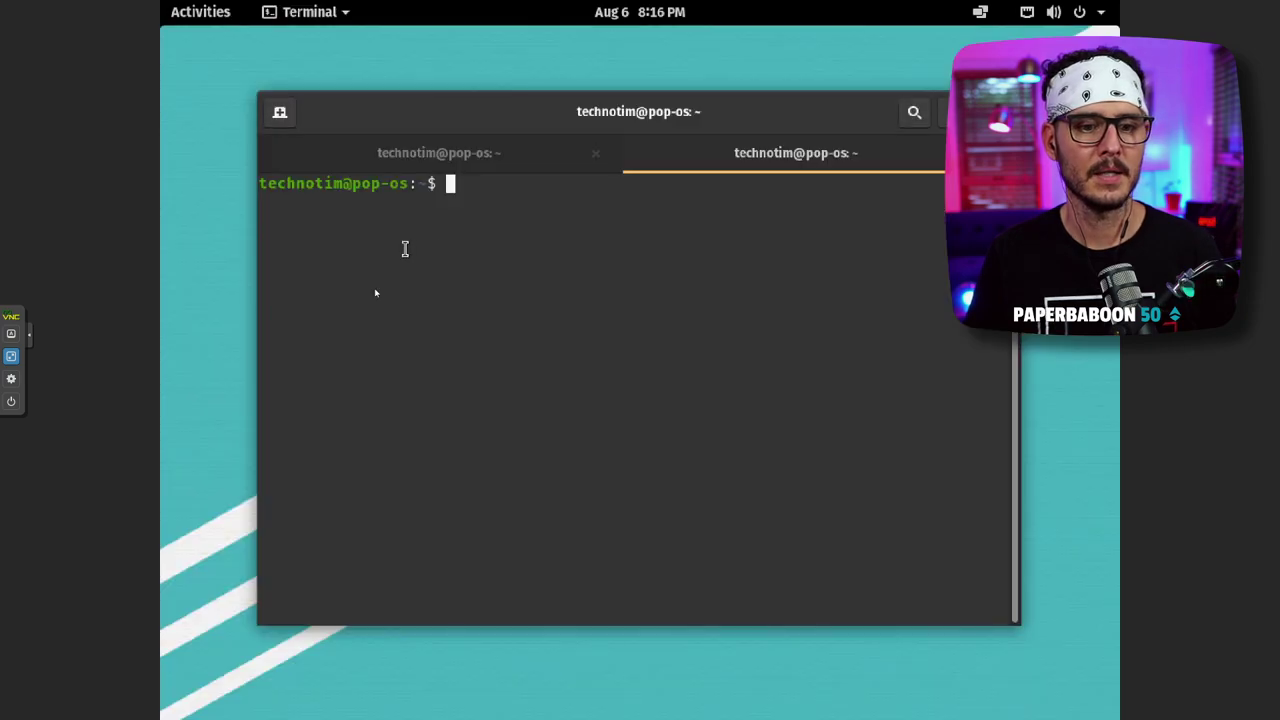
- In the first terminal tab, run sudo apt-get install xrdp and answer y to install xrdp and xorgxrdp
{"action": "left_click", "coordinate": [460, 160]}
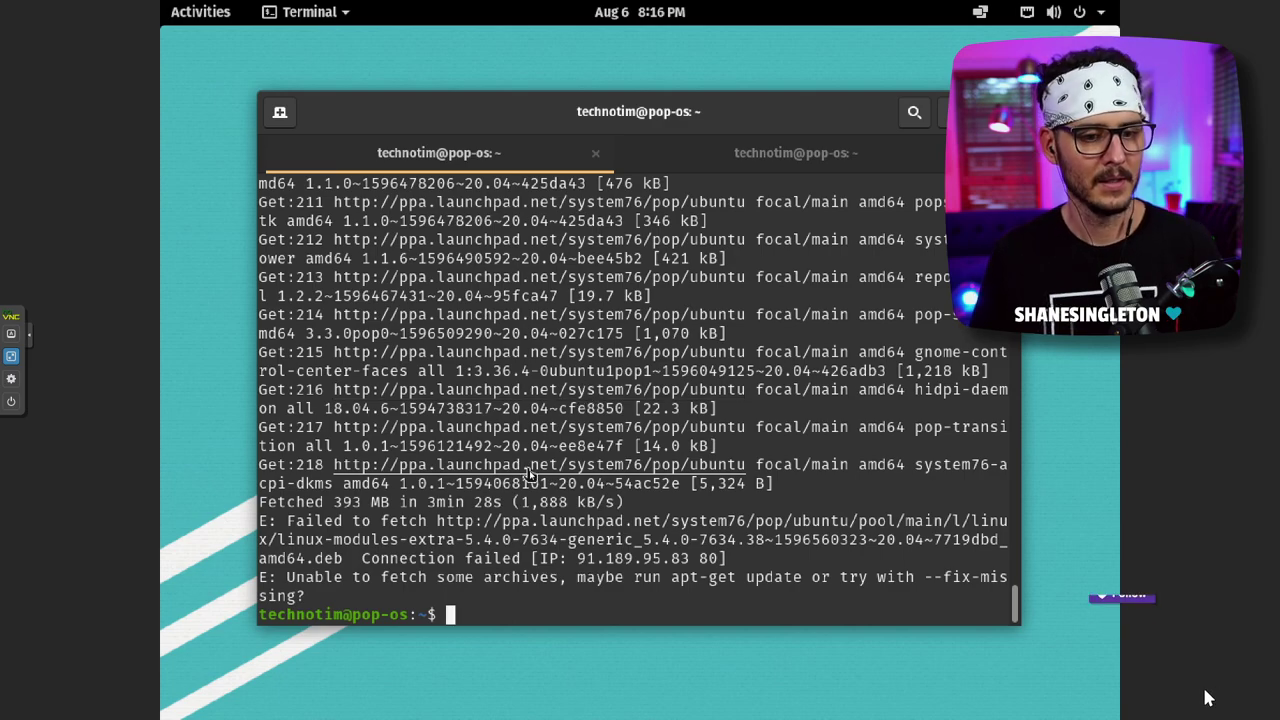
{"action": "type", "text": "sudo aprt"}
{"action": "key", "text": "BackSpace"}
{"action": "key", "text": "BackSpace"}
{"action": "type", "text": "t"}
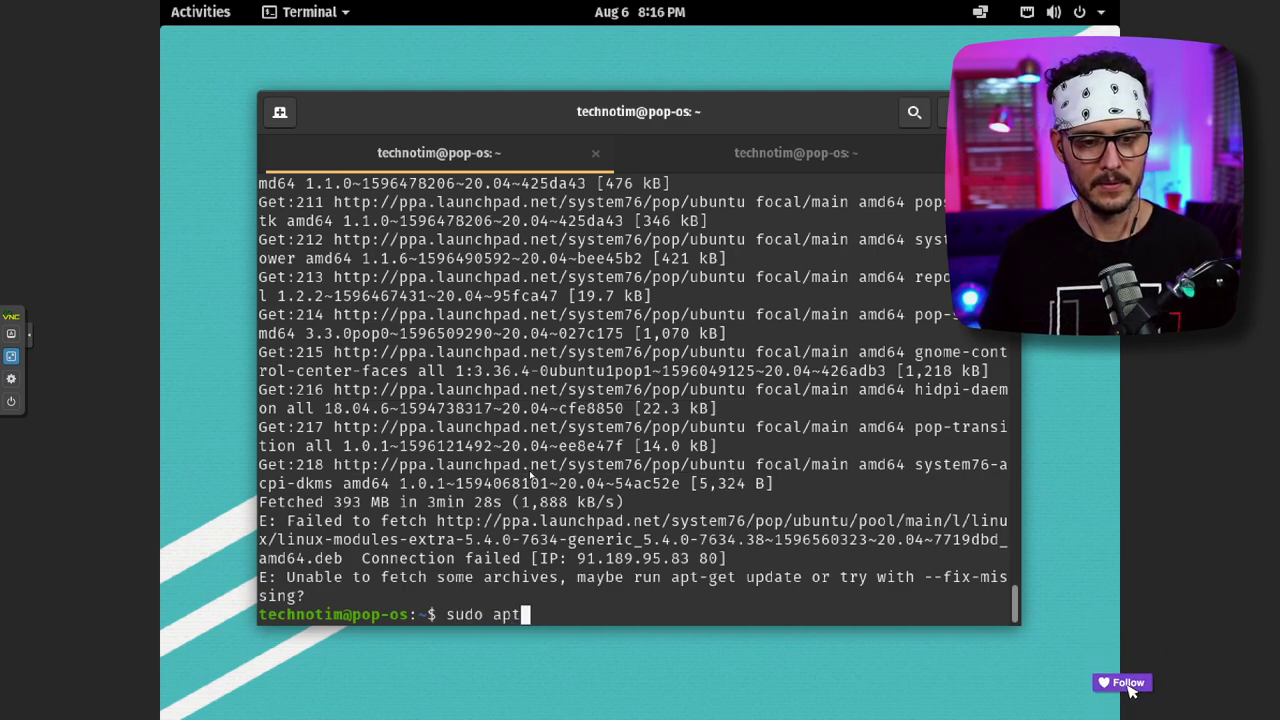
{"action": "type", "text": "-get install"}
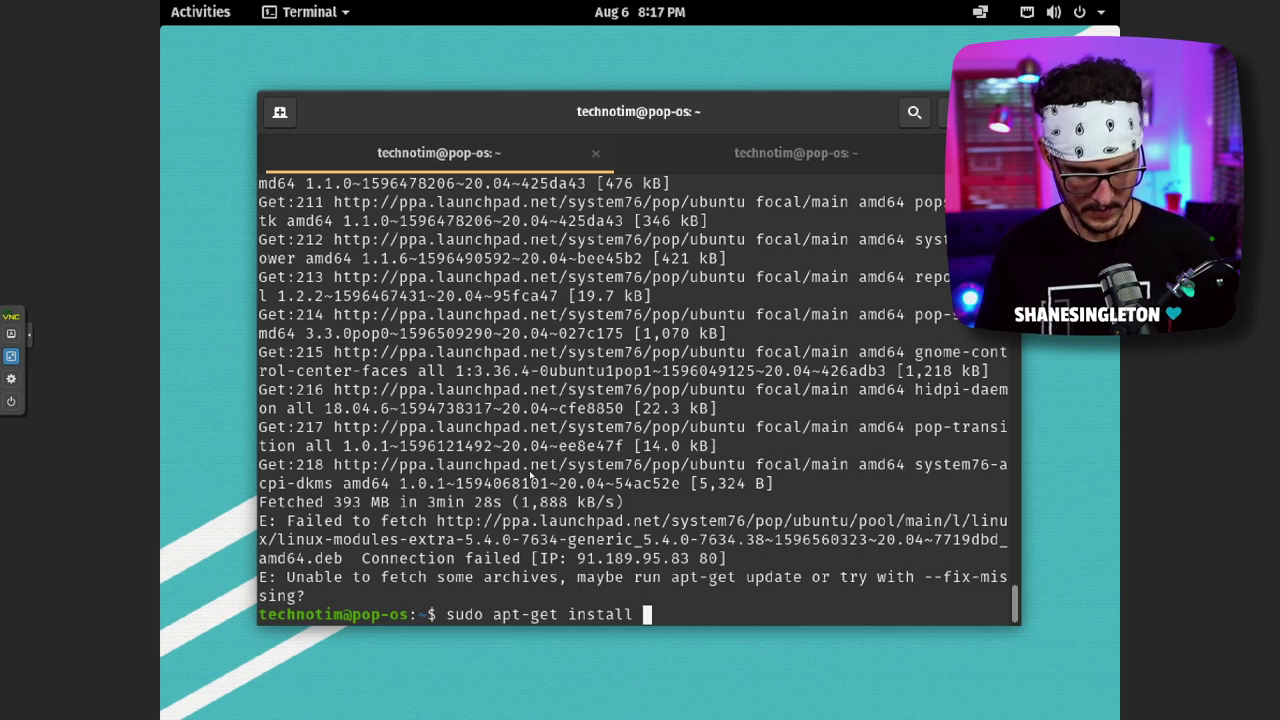
{"action": "type", "text": "xrdp"}
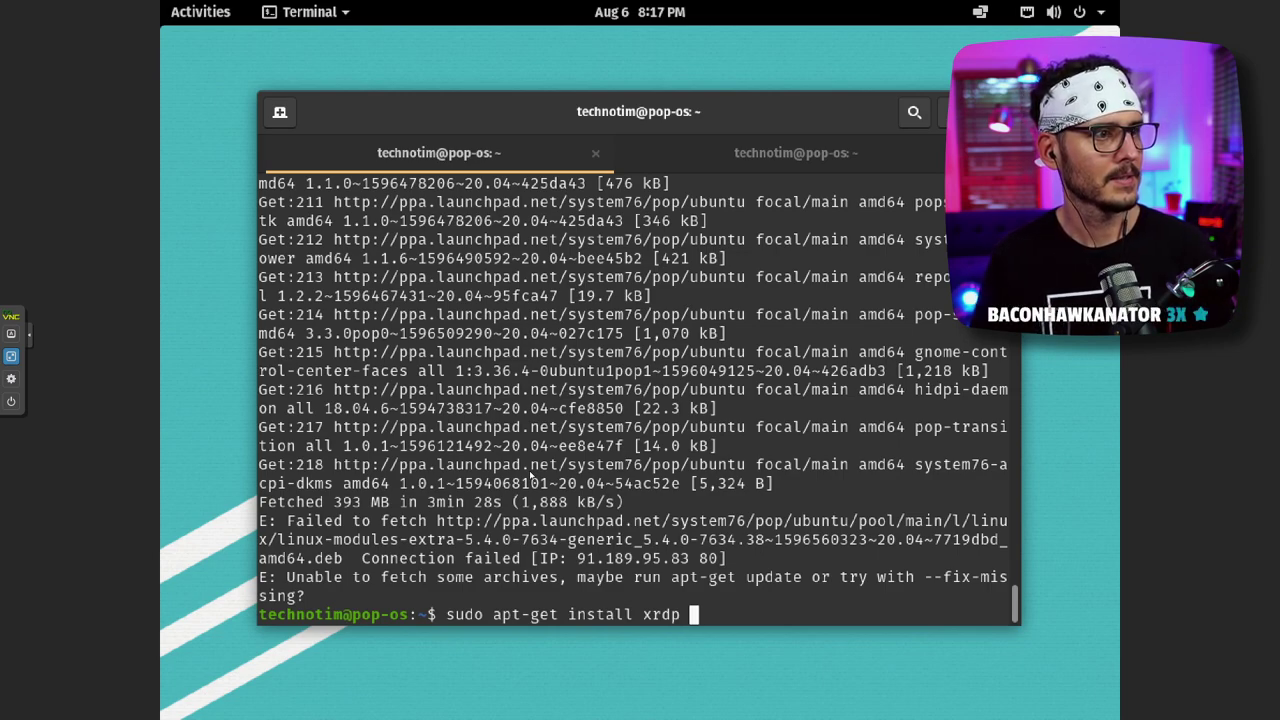
{"action": "type", "text": "sysn"}
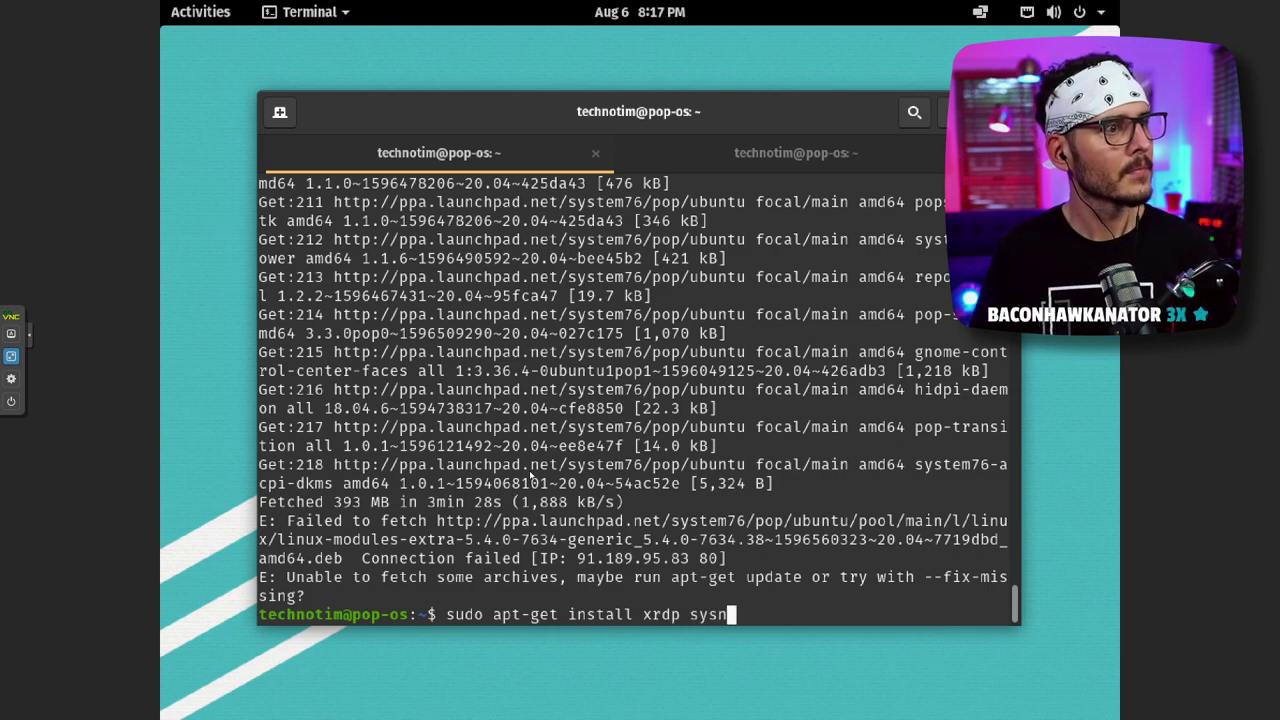
{"action": "key", "text": "BackSpace"}
{"action": "key", "text": "BackSpace"}
{"action": "key", "text": "BackSpace"}
{"action": "key", "text": "BackSpace"}
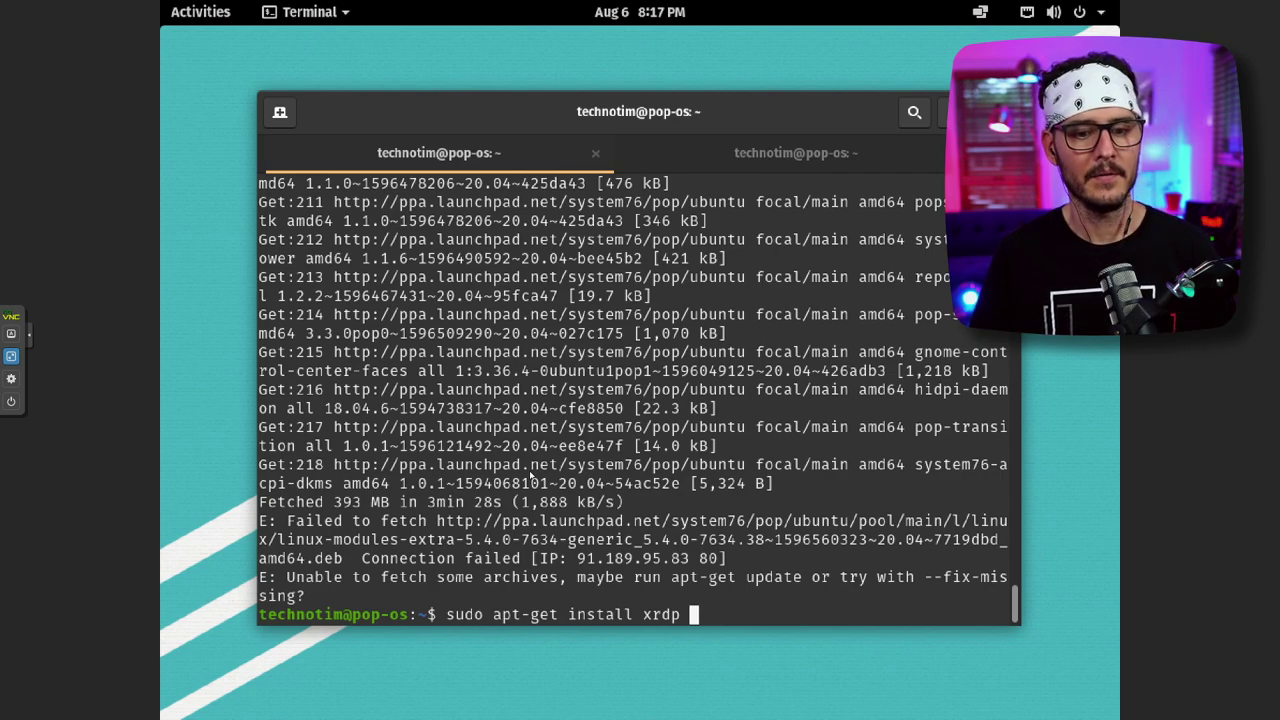
{"action": "key", "text": "Return"}
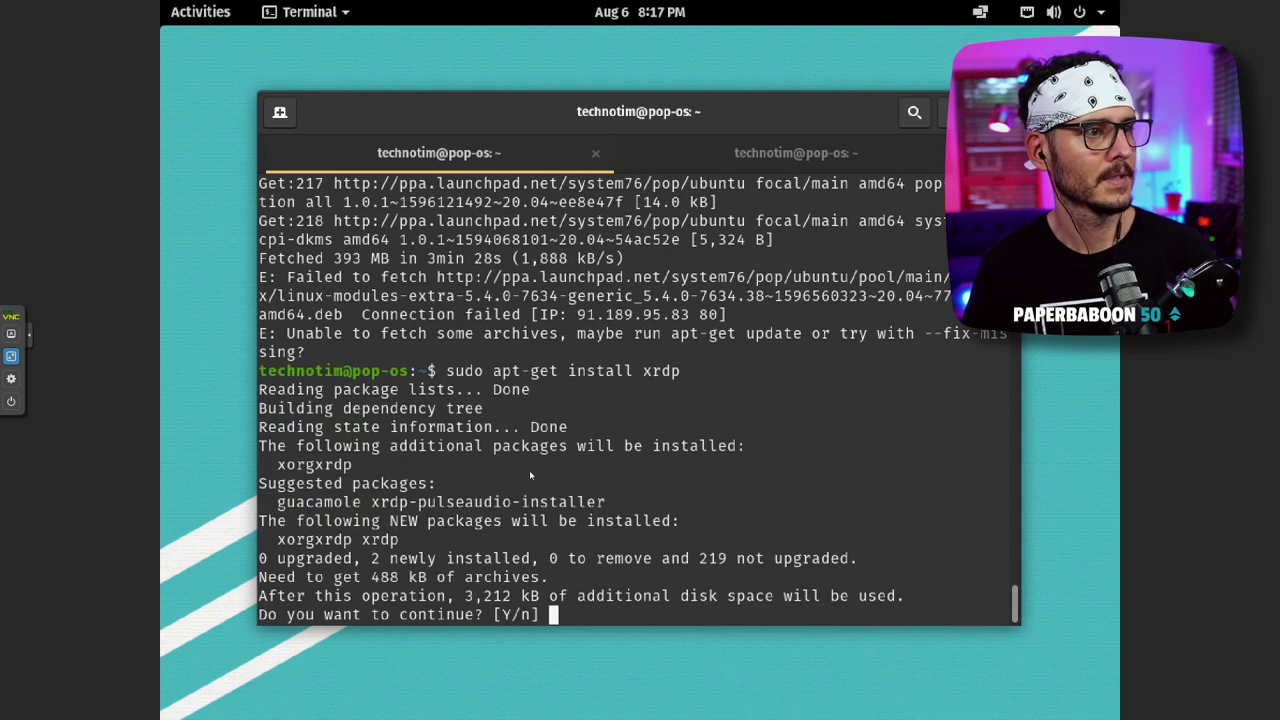
{"action": "type", "text": "y"}
{"action": "key", "text": "Return"}
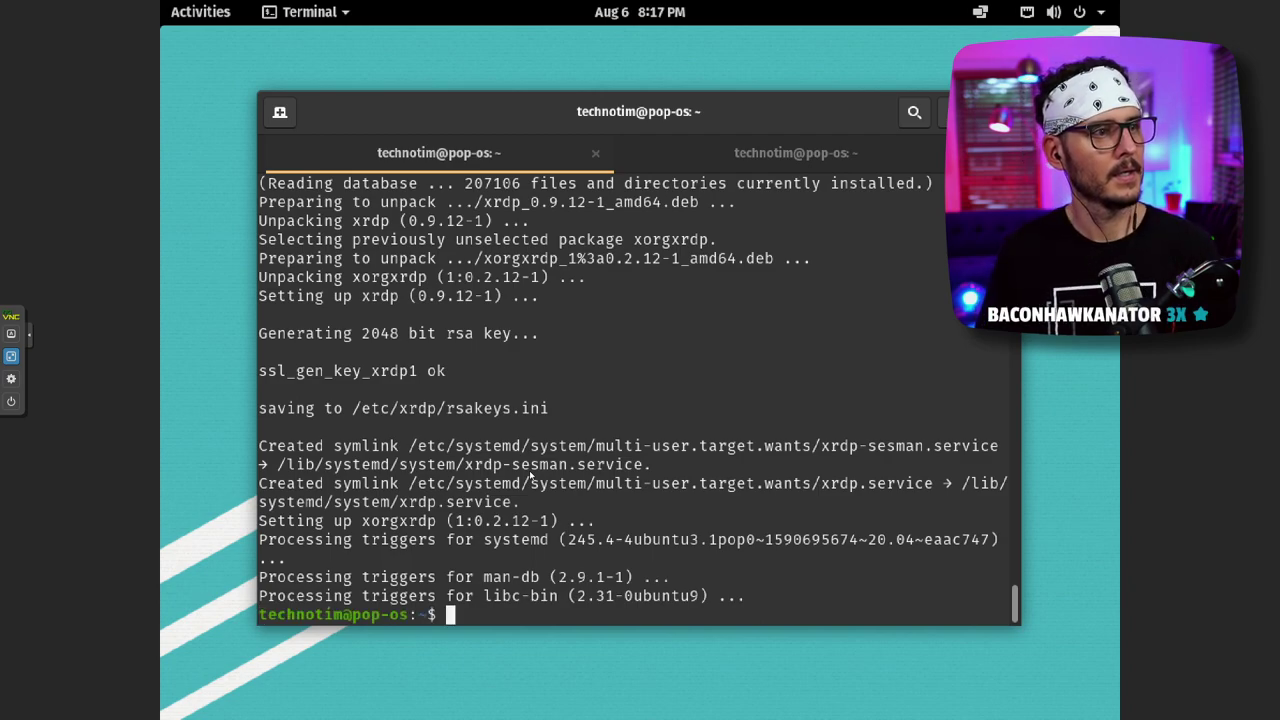
- Try sysctl enable xrdp, which fails, then abandon the recalled command line
{"action": "type", "text": "sys"}
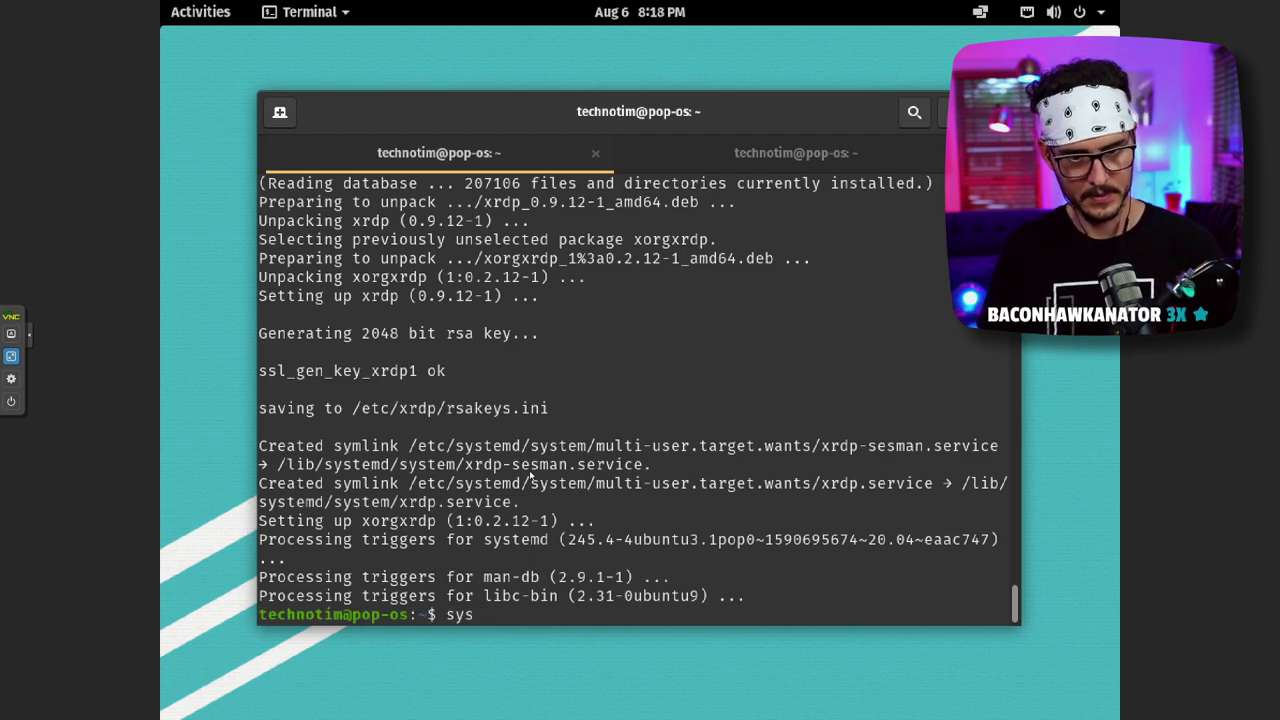
{"action": "type", "text": "ctl "}
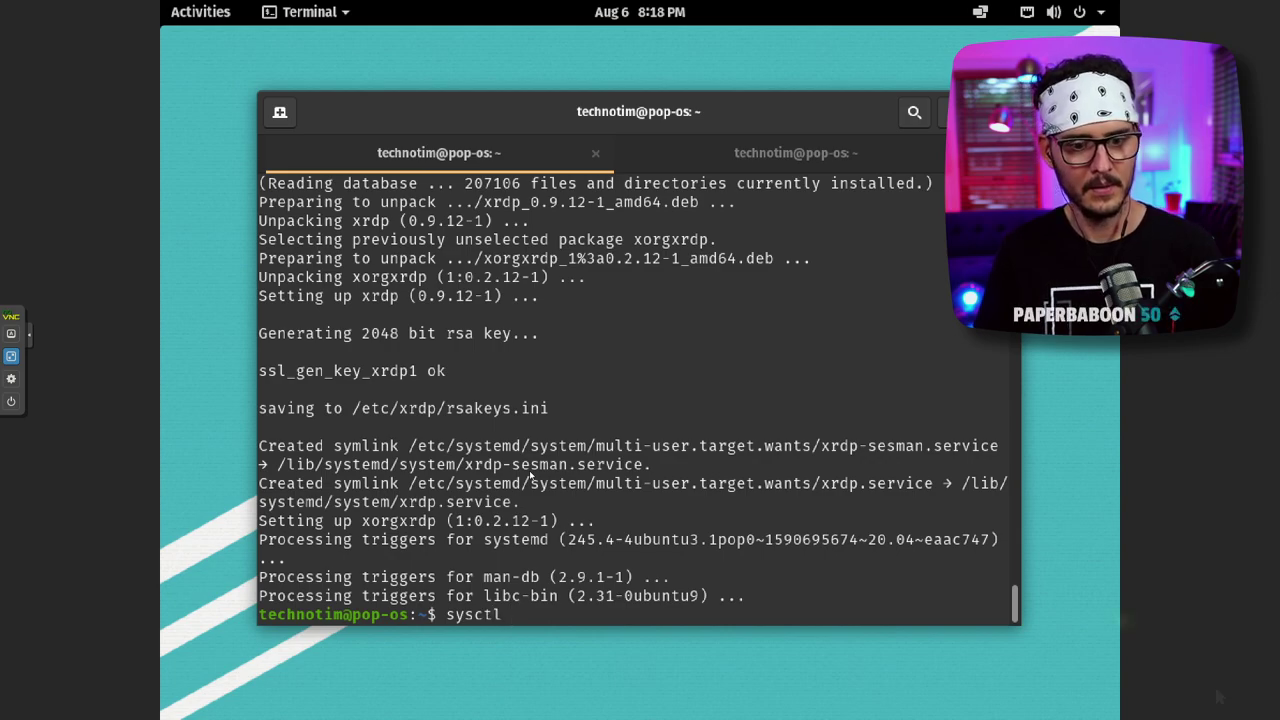
{"action": "type", "text": "enab"}
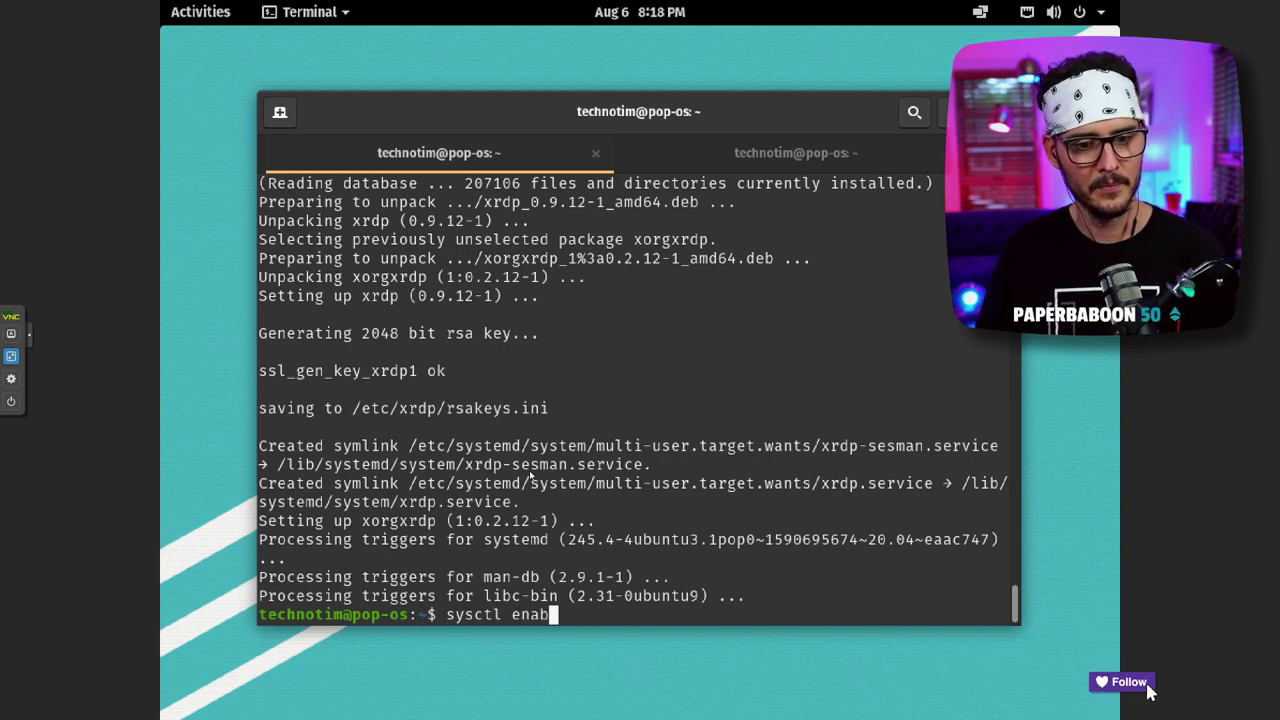
{"action": "type", "text": "le xrdp"}
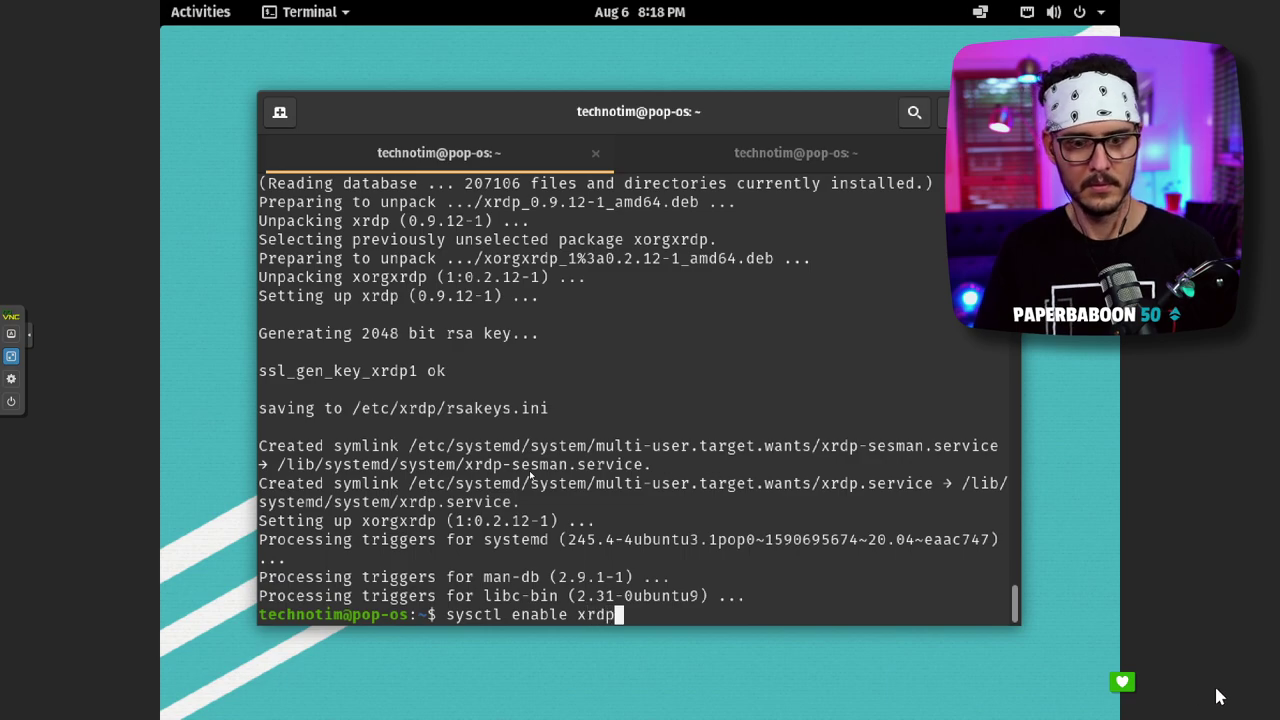
{"action": "key", "text": "Return"}
{"action": "key", "text": "Up"}
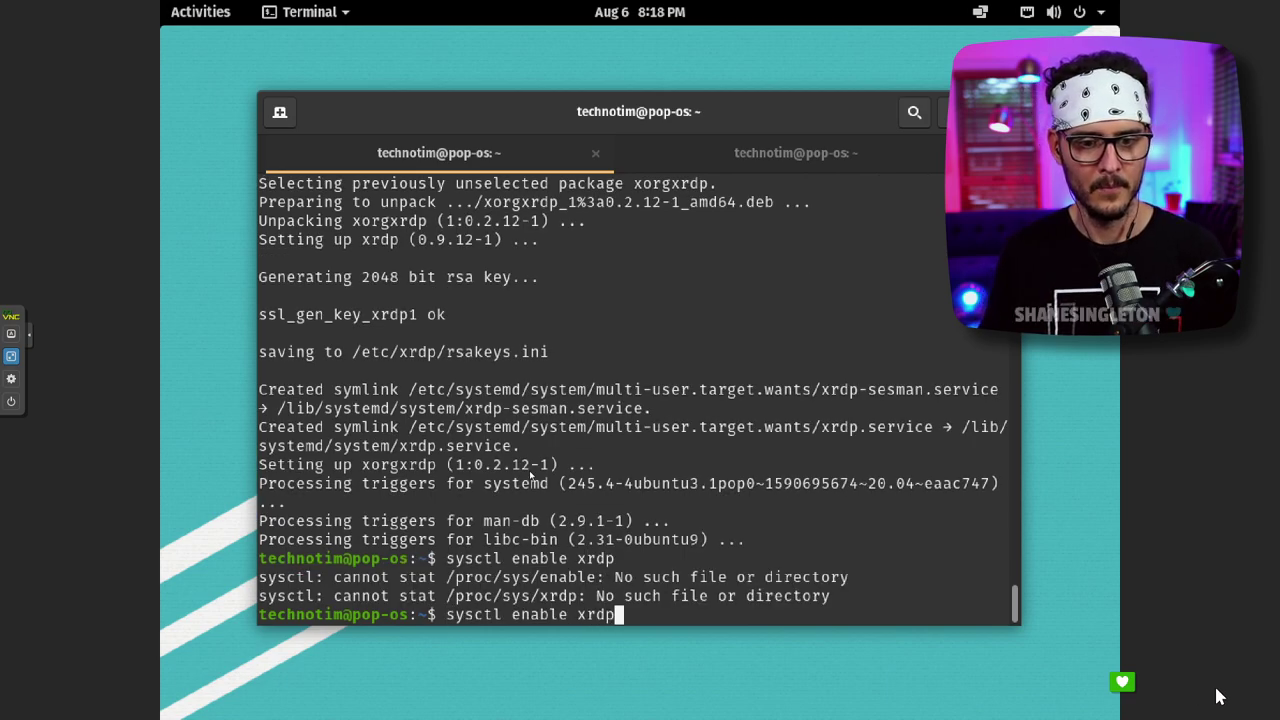
{"action": "key", "text": "BackSpace"}
{"action": "key", "text": "BackSpace"}
{"action": "key", "text": "BackSpace"}
{"action": "key", "text": "BackSpace"}
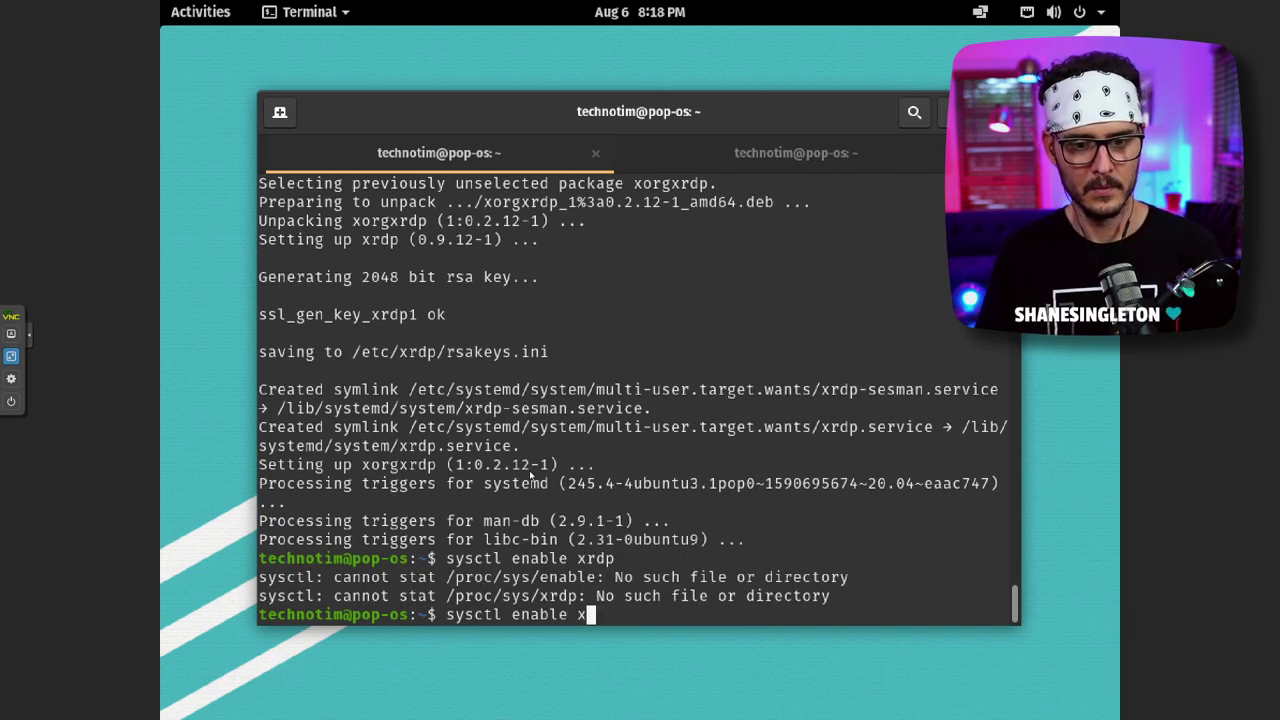
{"action": "key", "text": "Tab"}
{"action": "key", "text": "Tab"}
{"action": "key", "text": "n"}
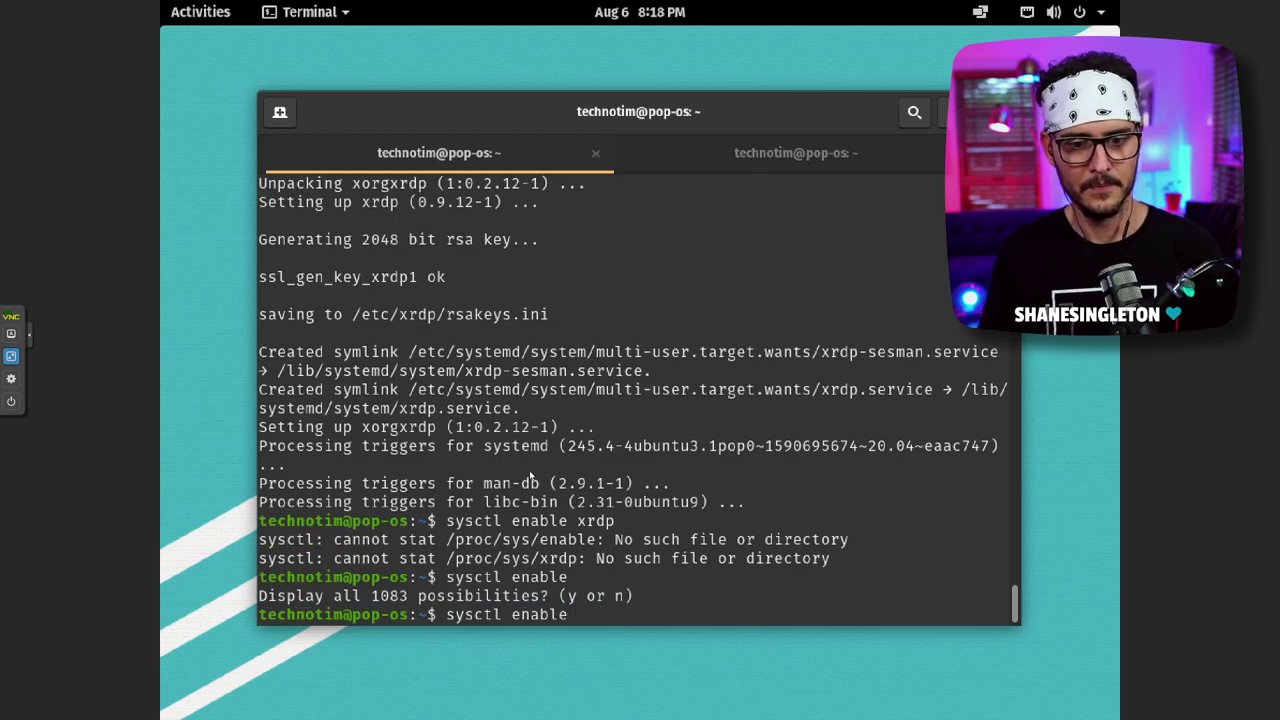
{"action": "key", "text": "Up"}
{"action": "key", "text": "BackSpace"}
{"action": "key", "text": "BackSpace"}
{"action": "key", "text": "BackSpace"}
{"action": "key", "text": "BackSpace"}
{"action": "key", "text": "BackSpace"}
{"action": "key", "text": "BackSpace"}
{"action": "key", "text": "BackSpace"}
{"action": "key", "text": "ctrl+c"}
{"action": "key", "text": "ctrl+c"}
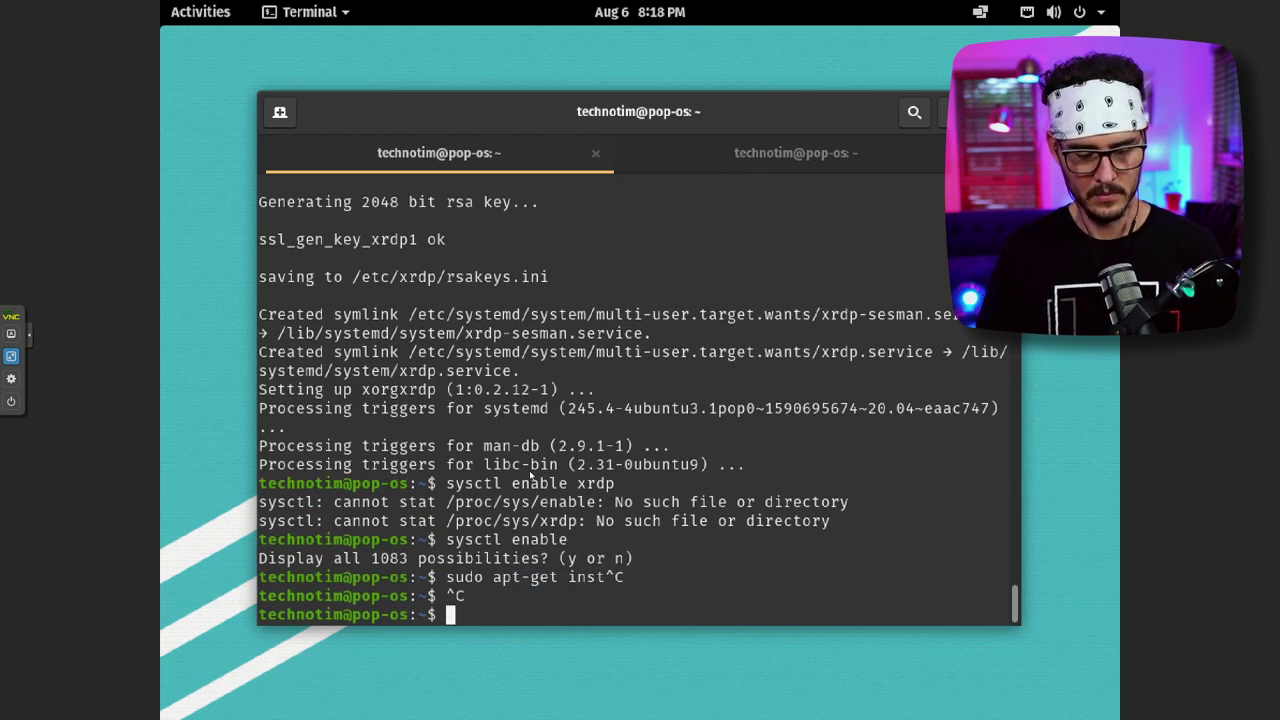
- Run systemctl enable xrdp, which brings up the authentication prompt
{"action": "type", "text": "system"}
{"action": "key", "text": "BackSpace"}
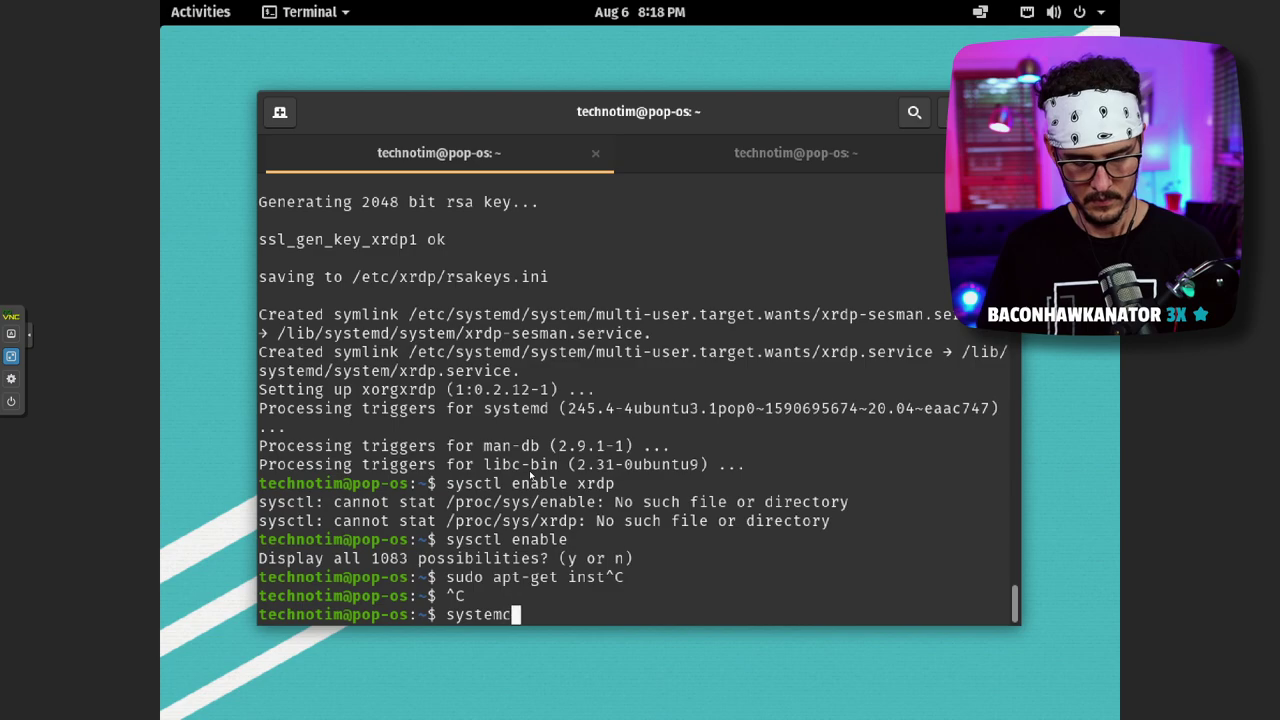
{"action": "type", "text": "ctl enable "}
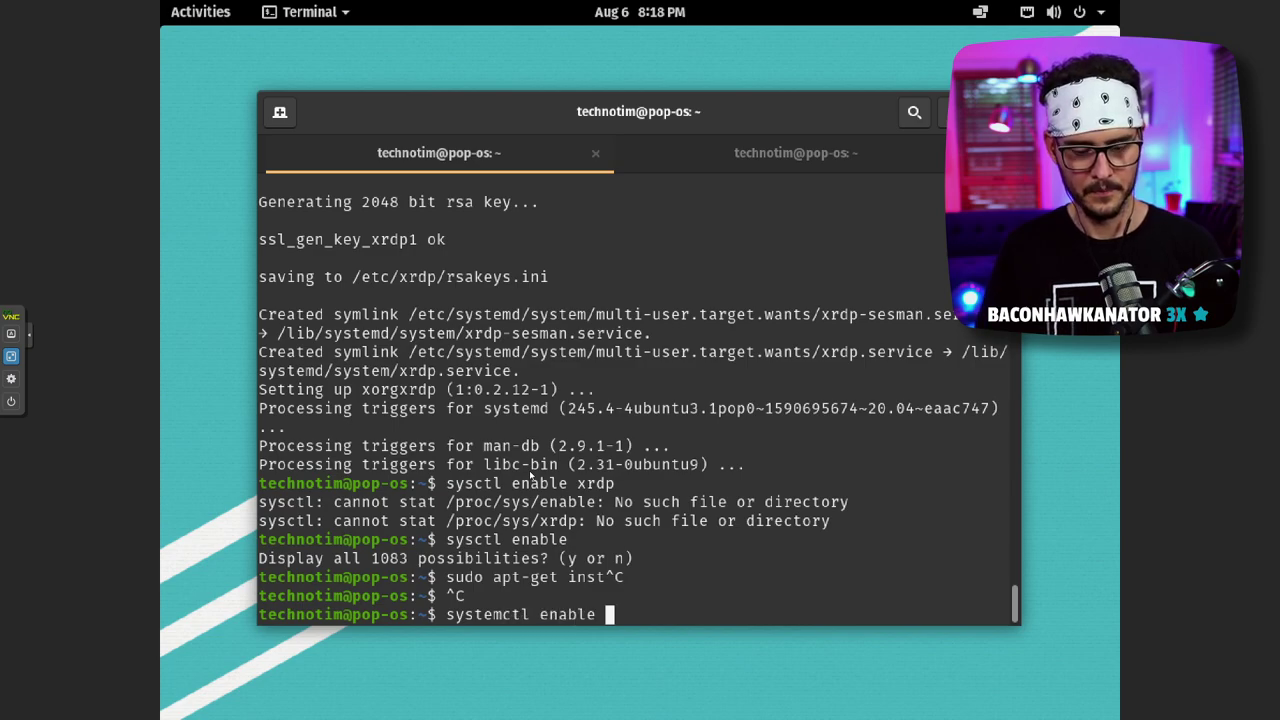
{"action": "type", "text": "xrdp"}
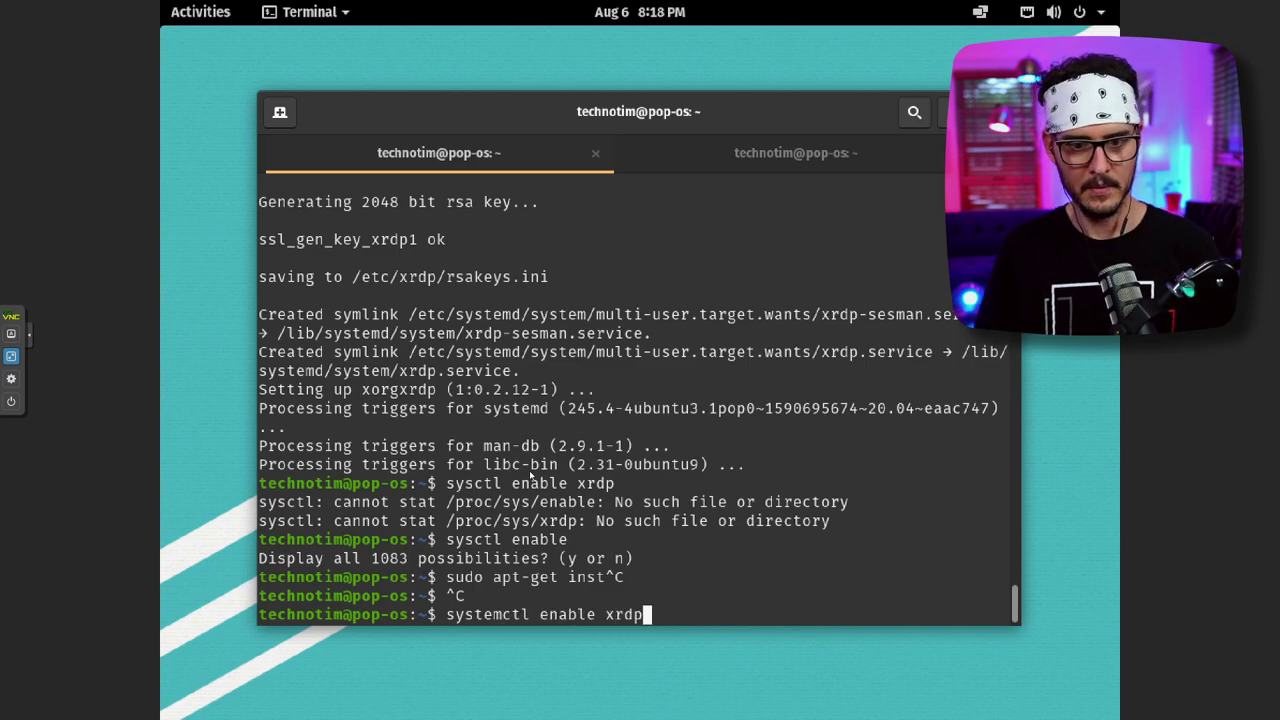
{"action": "key", "text": "Return"}
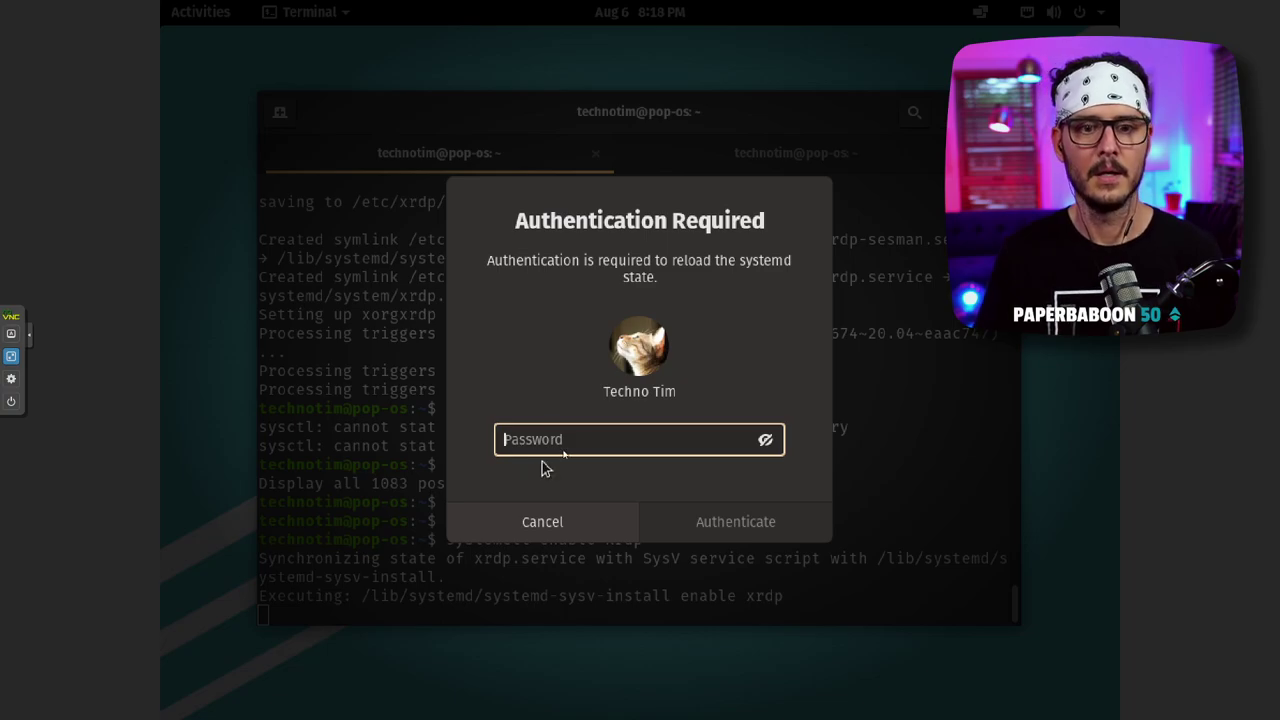
- Enter the account password in the successive authentication prompts and approve managing system services
{"action": "type", "text": "•••••••••"}
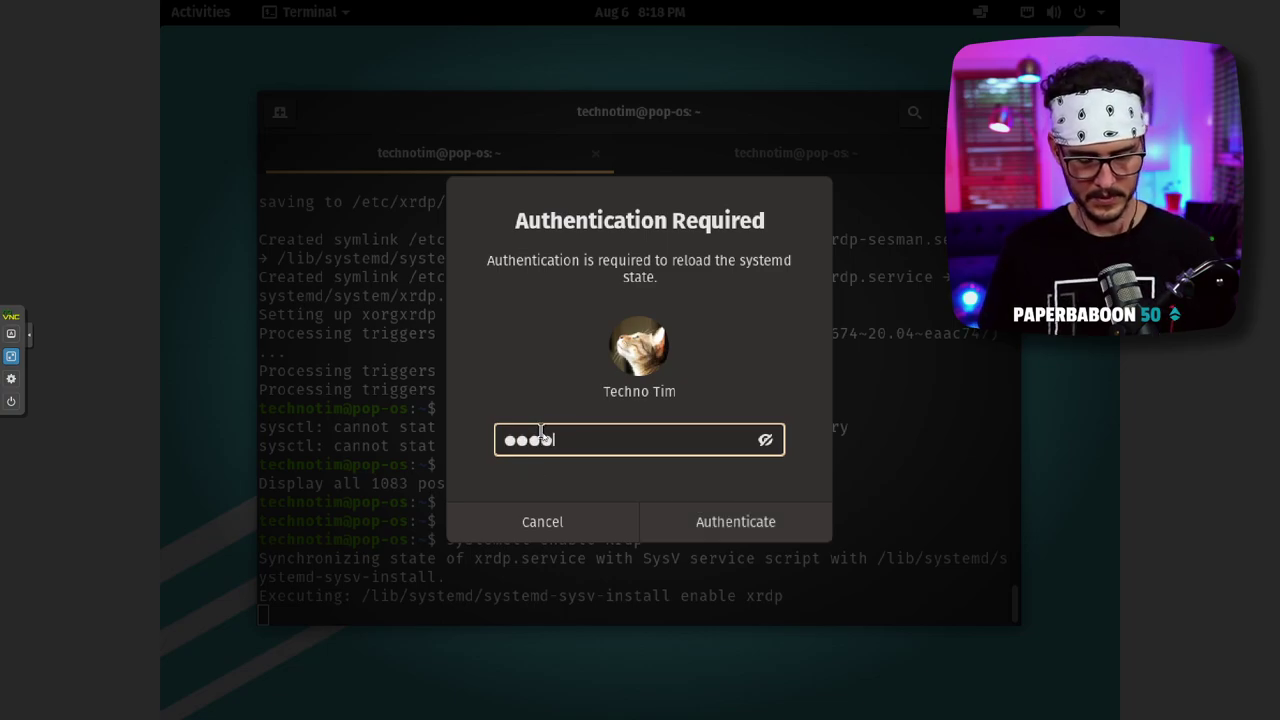
{"action": "key", "text": "Return"}
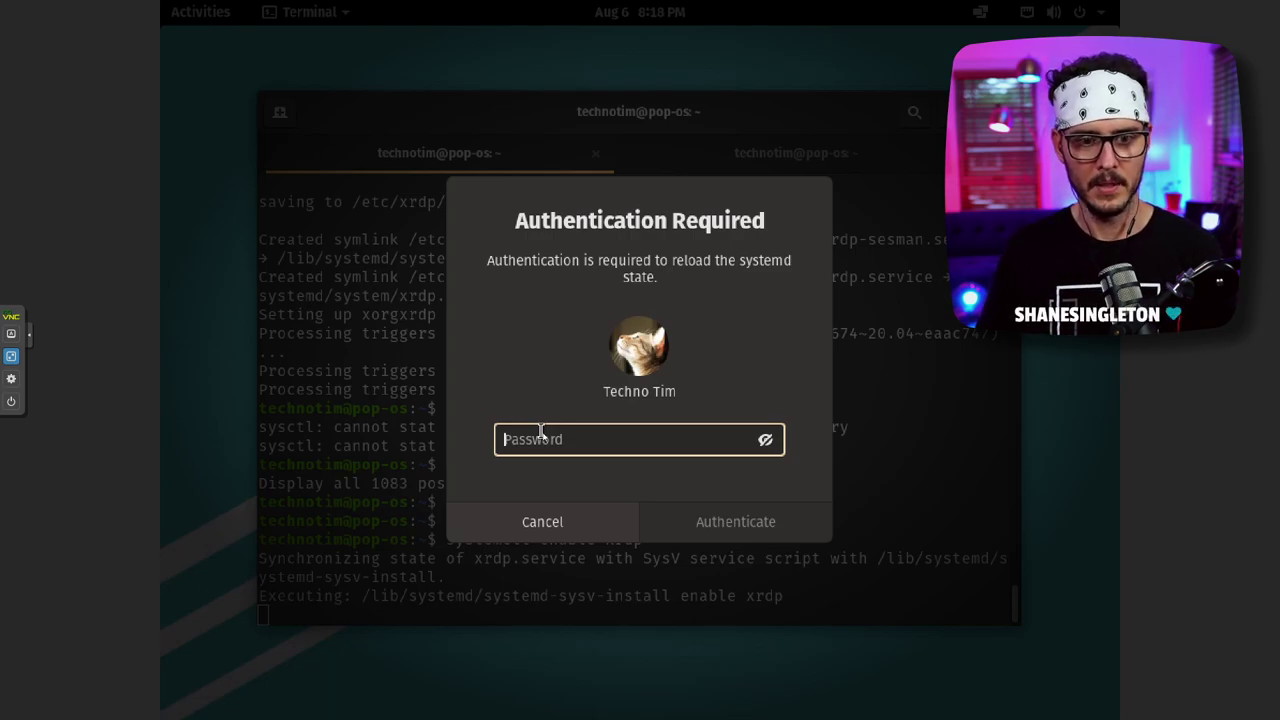
{"action": "type", "text": "•••••••••"}
{"action": "key", "text": "Return"}
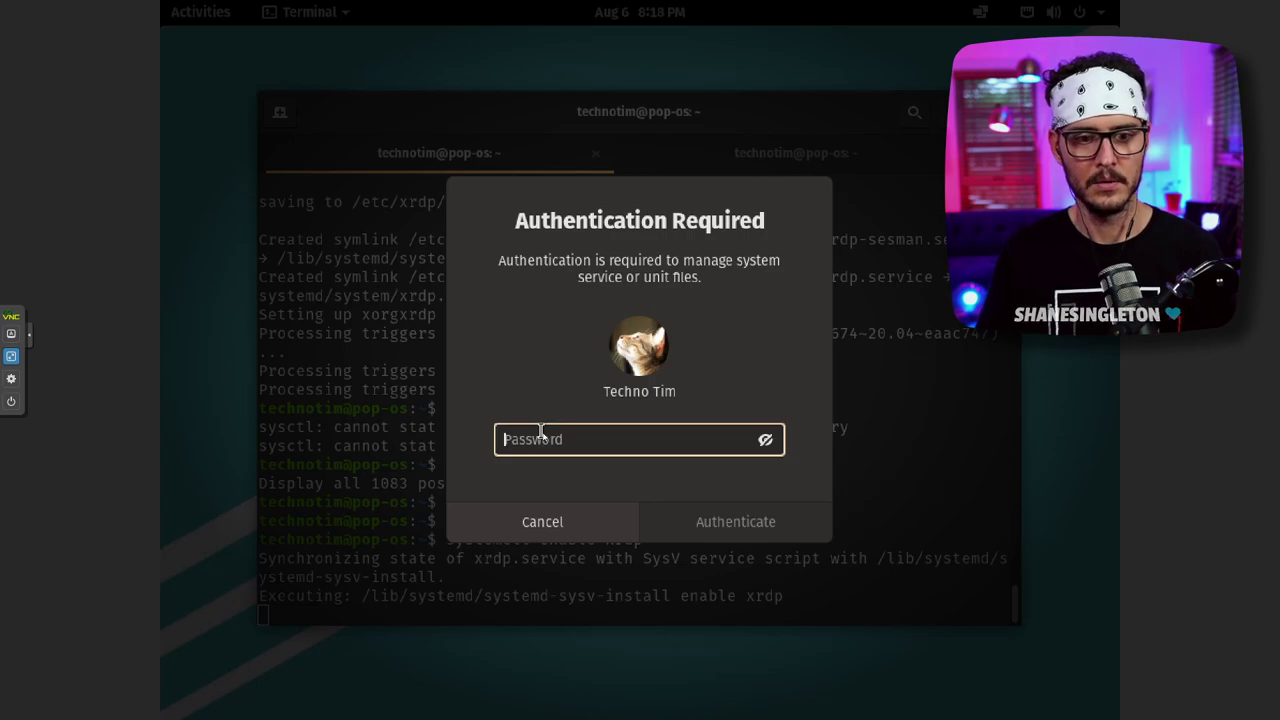
{"action": "type", "text": "••••••••"}
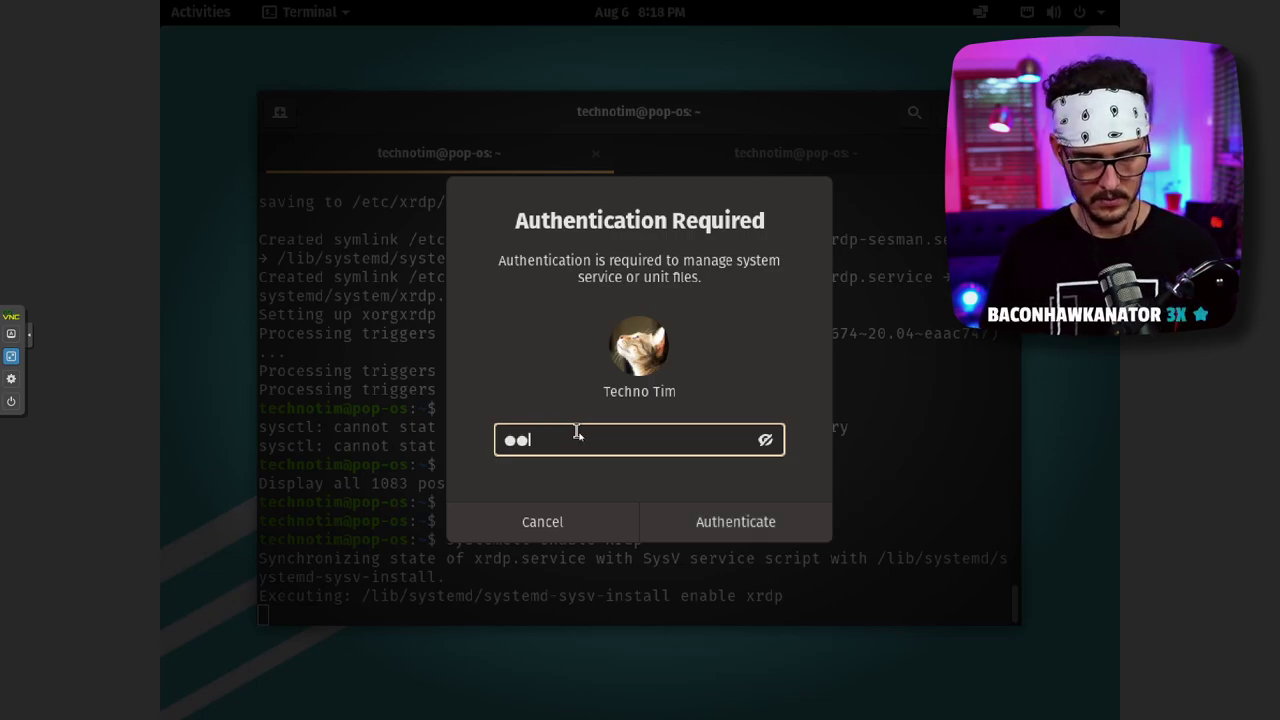
{"action": "left_click", "coordinate": [720, 522]}
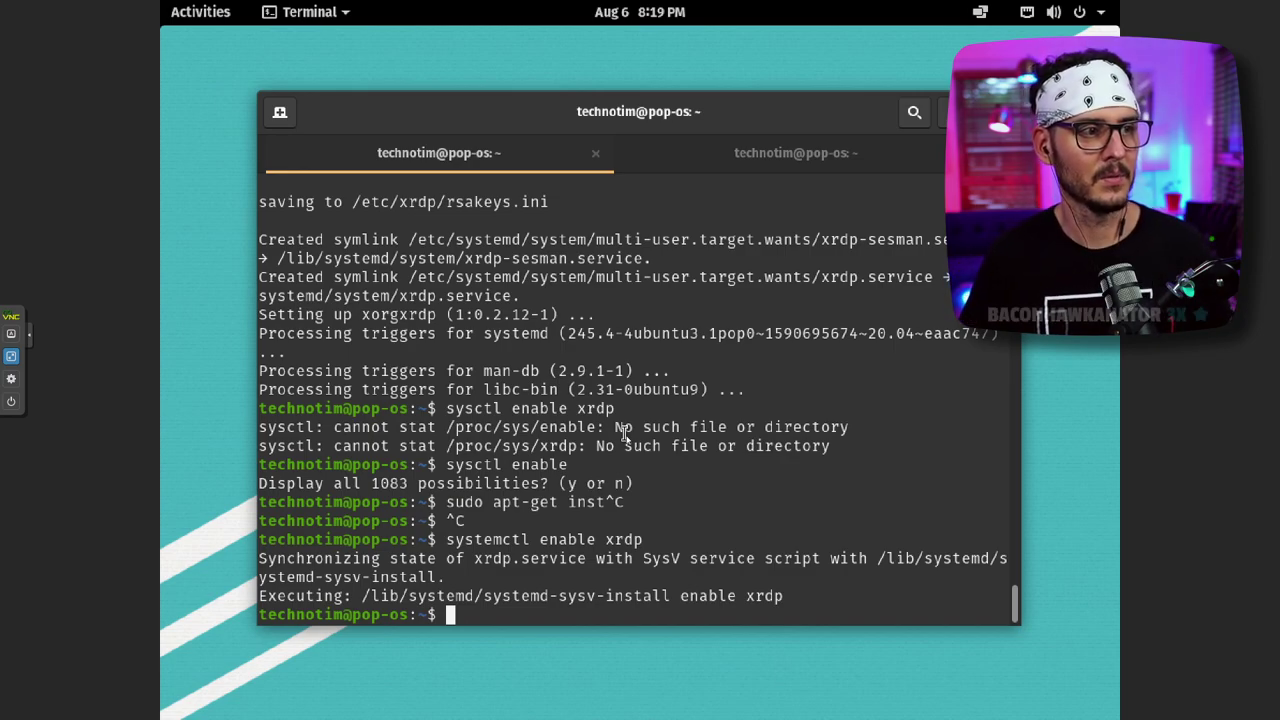
- Rerun the command as sudo systemctl enable xrdp, then close the terminal tab and window
{"action": "key", "text": "Up"}
{"action": "key", "text": "Left"}
{"action": "key", "text": "Left"}
{"action": "key", "text": "Left"}
{"action": "key", "text": "Left"}
{"action": "key", "text": "Left"}
{"action": "key", "text": "Left"}
{"action": "key", "text": "Left"}
{"action": "key", "text": "Left"}
{"action": "key", "text": "Left"}
{"action": "key", "text": "Left"}
{"action": "key", "text": "Left"}
{"action": "key", "text": "Left"}
{"action": "key", "text": "Left"}
{"action": "key", "text": "Left"}
{"action": "key", "text": "Left"}
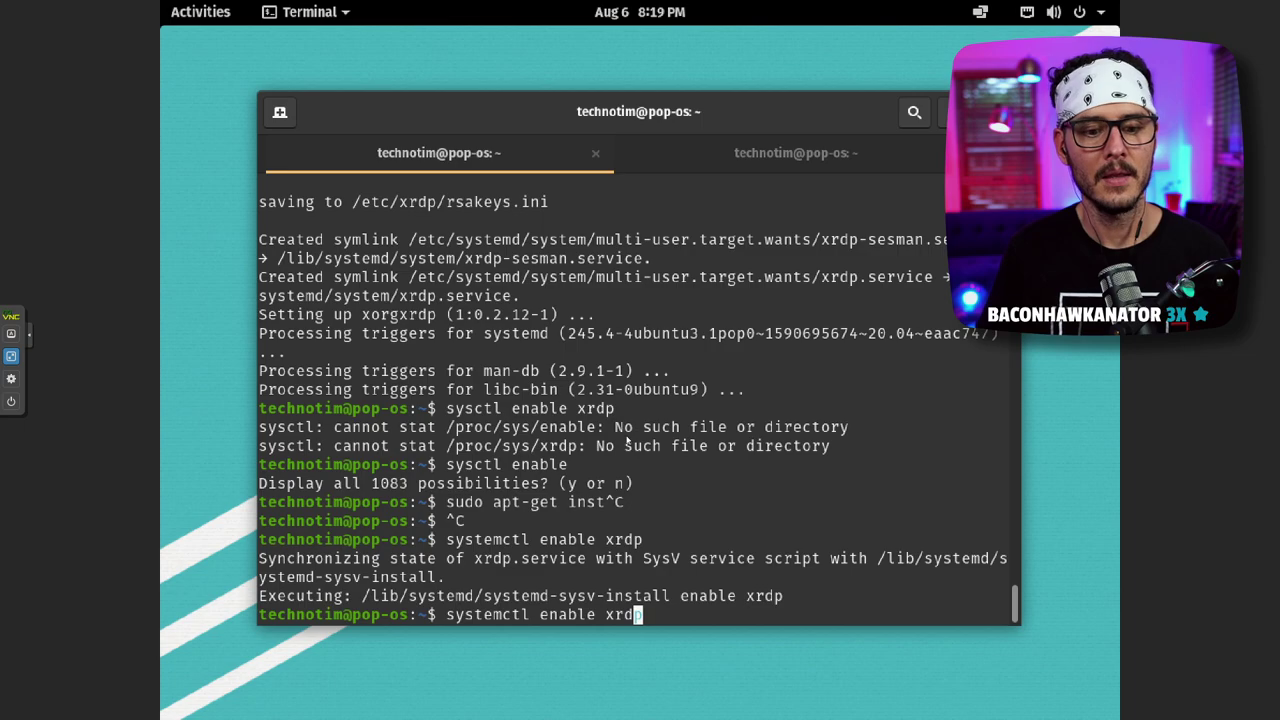
{"action": "key", "text": "Home"}
{"action": "type", "text": "sudo"}
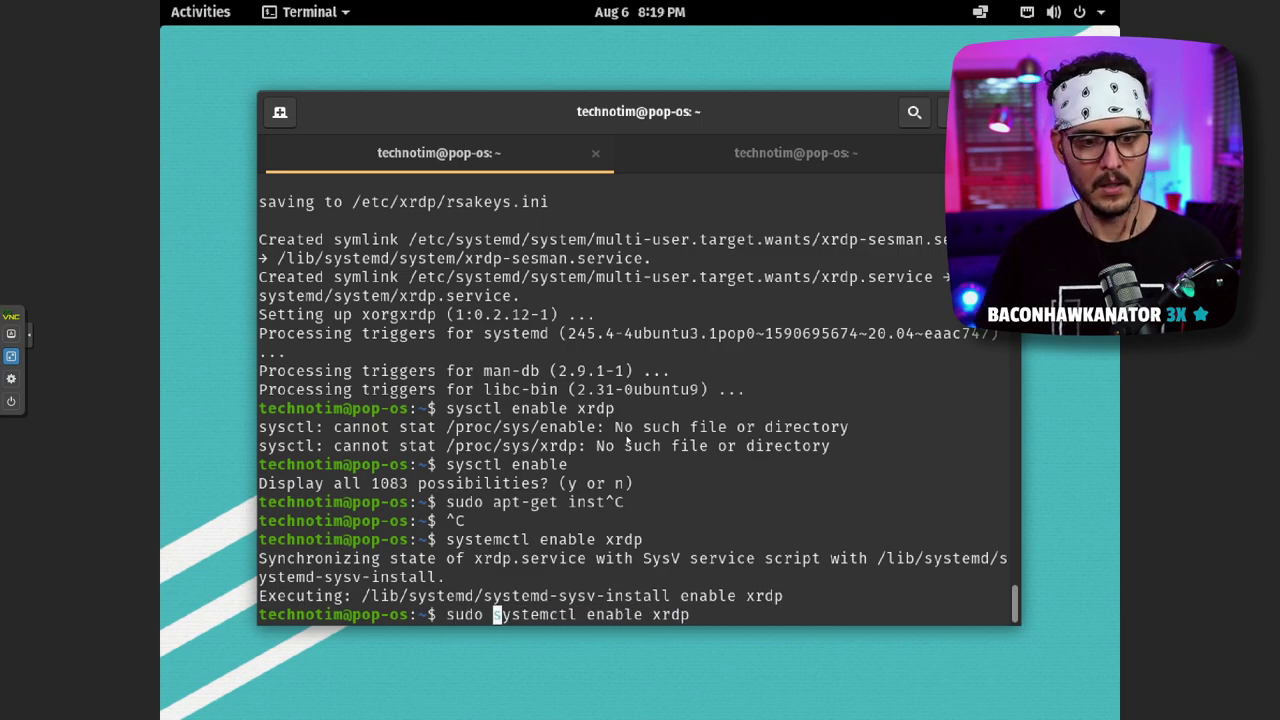
{"action": "key", "text": "Return"}
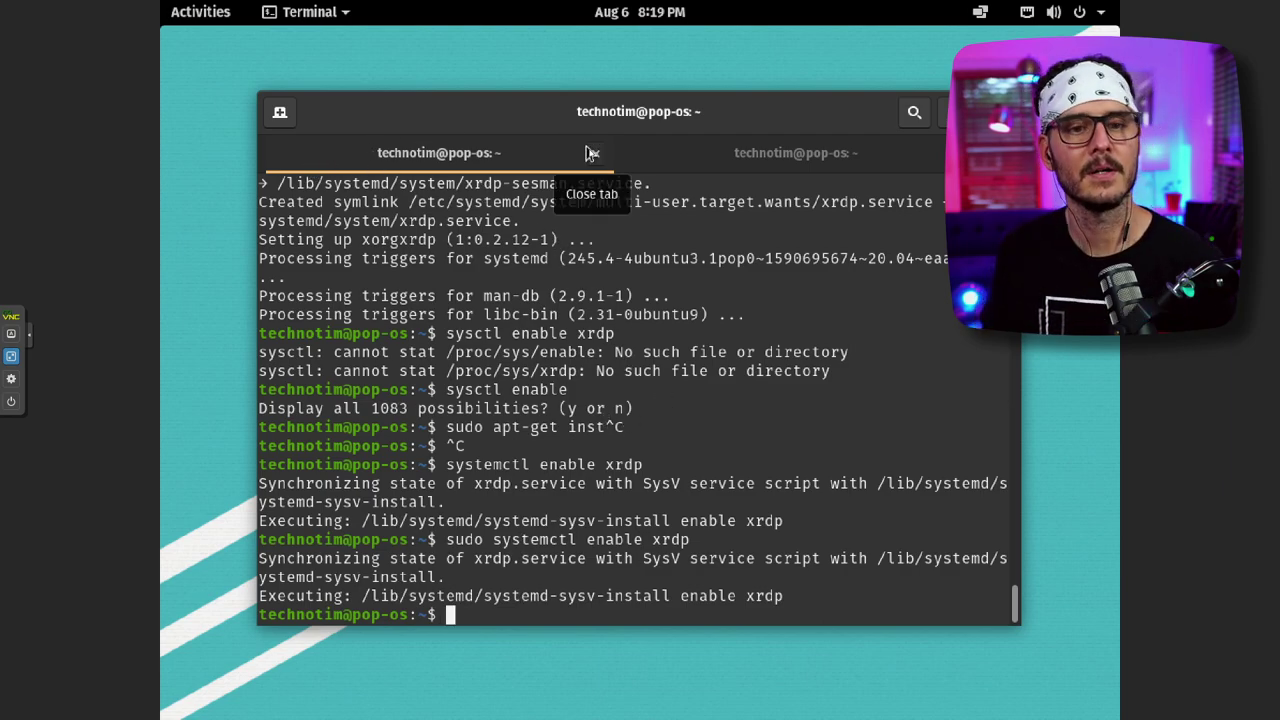
{"action": "left_click", "coordinate": [591, 153]}
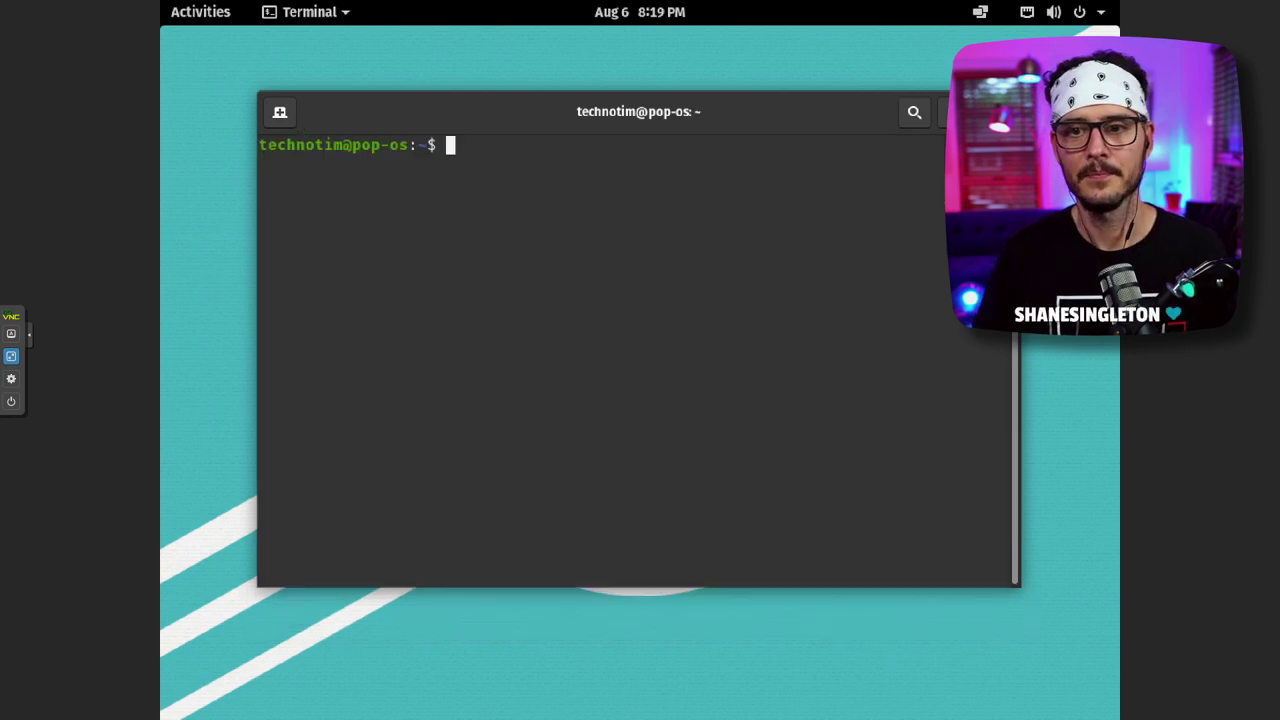
{"action": "key", "text": "ctrl+d"}
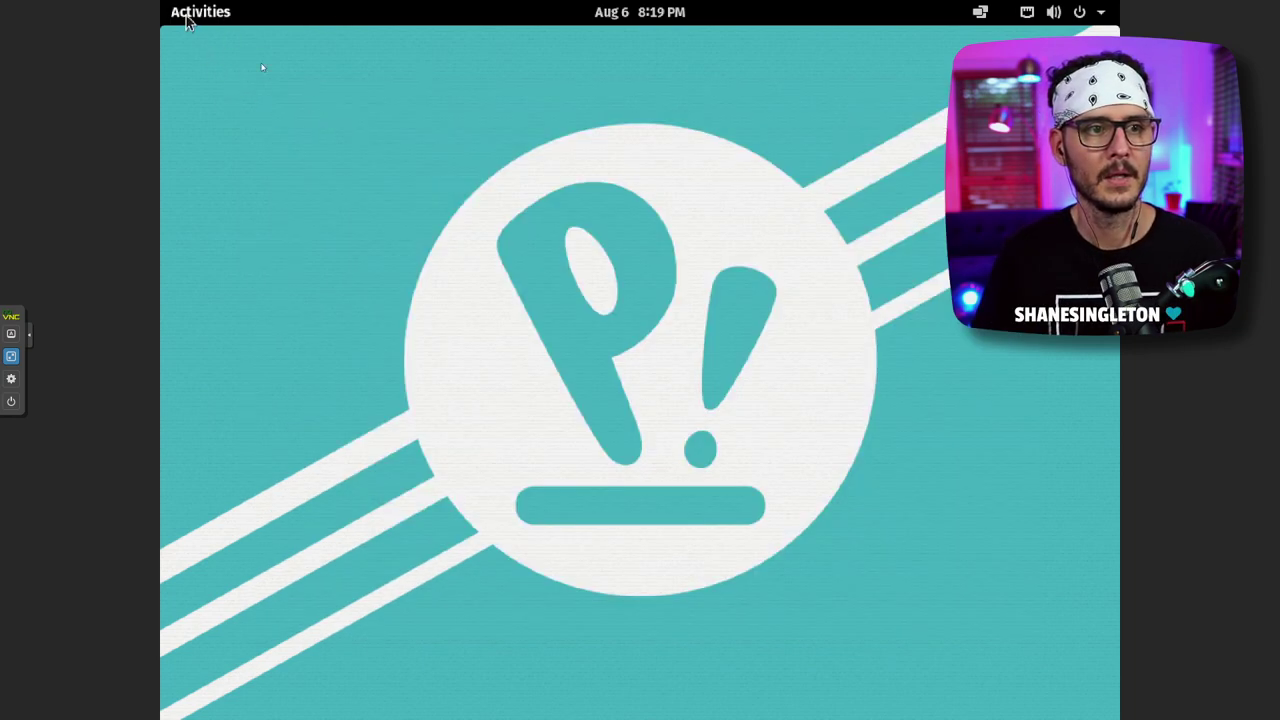
- Launch Remote Desktop Connection from a Windows 'rdp' search, dismiss it, and return to the Pop!_OS Activities overview
{"action": "left_click", "coordinate": [185, 20]}
{"action": "left_click", "coordinate": [350, 360]}
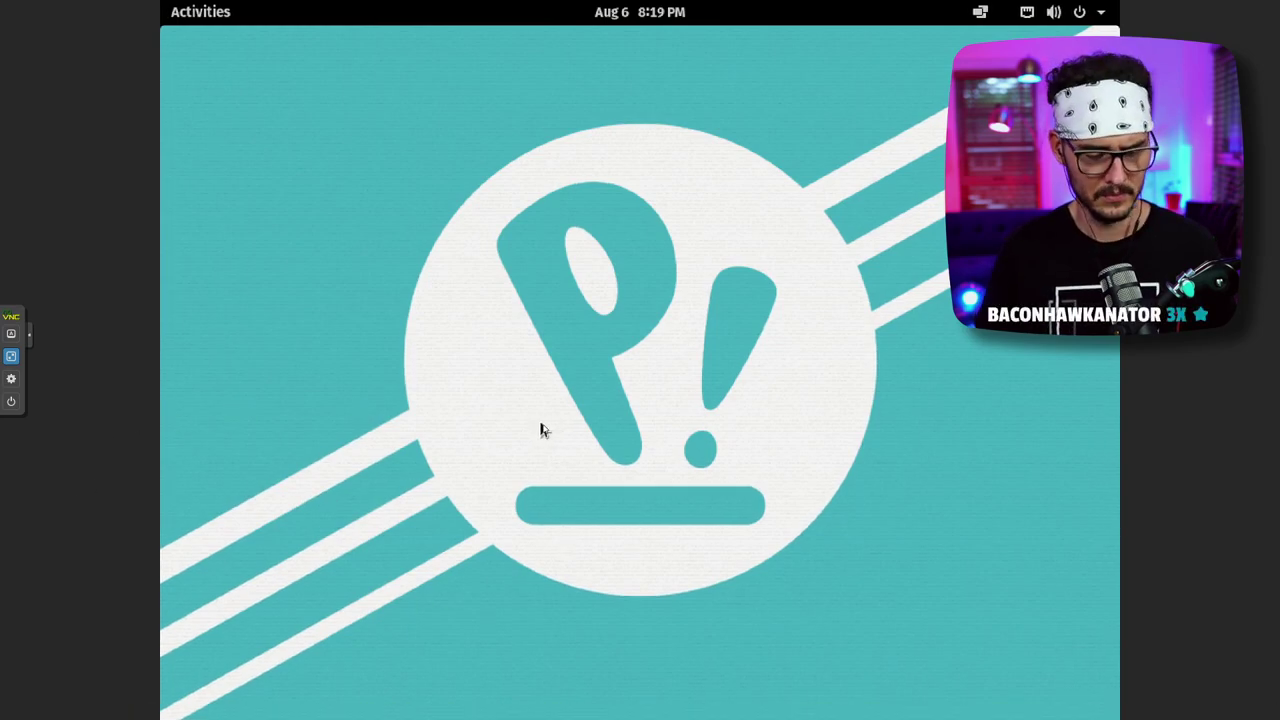
{"action": "key", "text": "super"}
{"action": "type", "text": "rdp"}
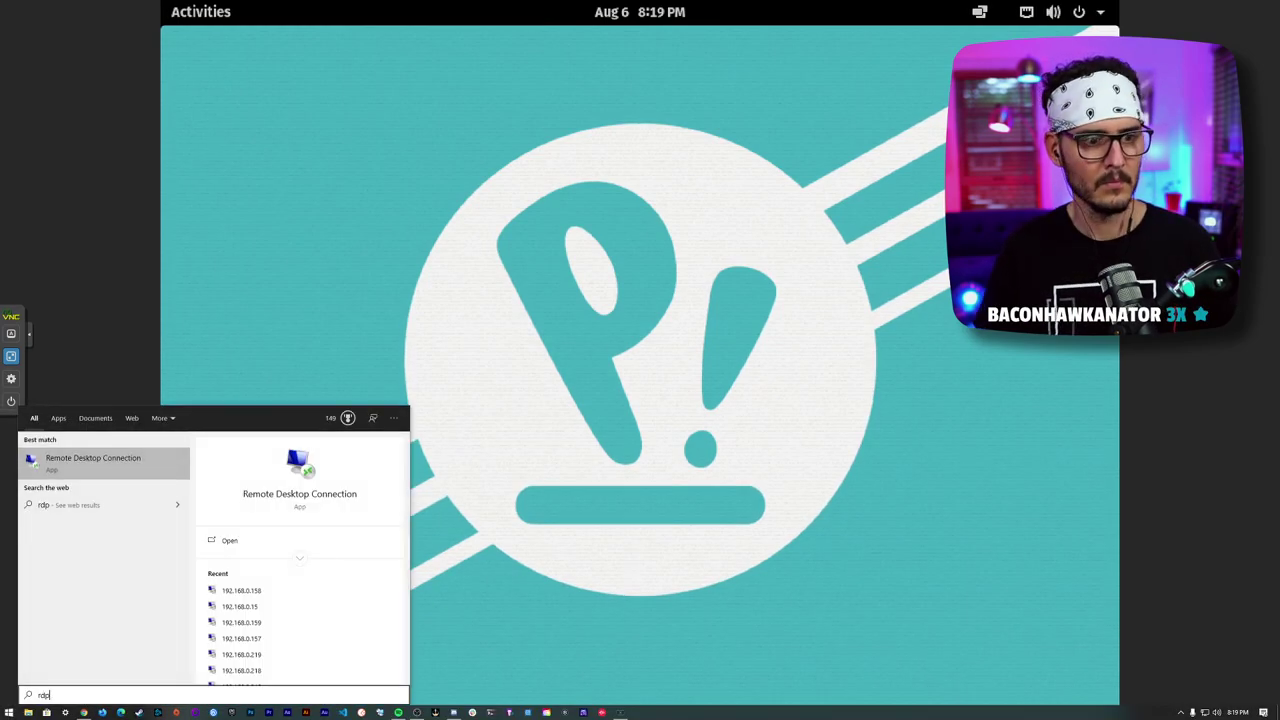
{"action": "key", "text": "Return"}
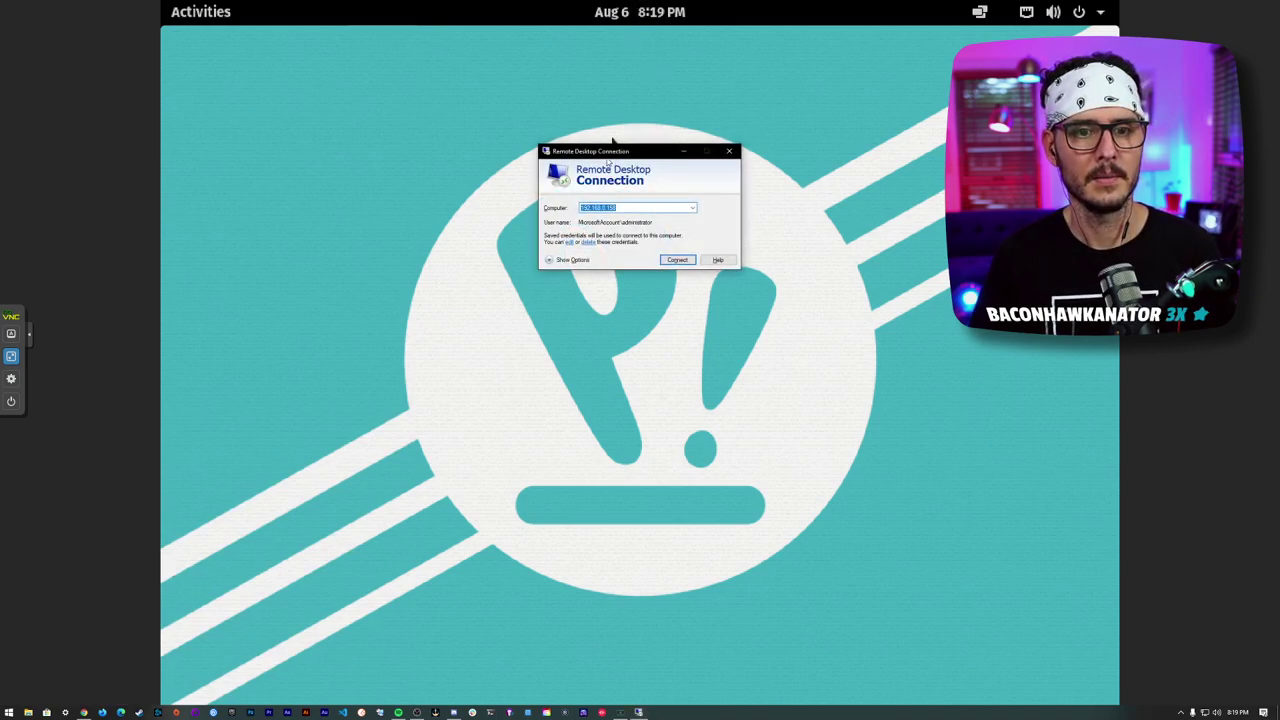
{"action": "key", "text": "Escape"}
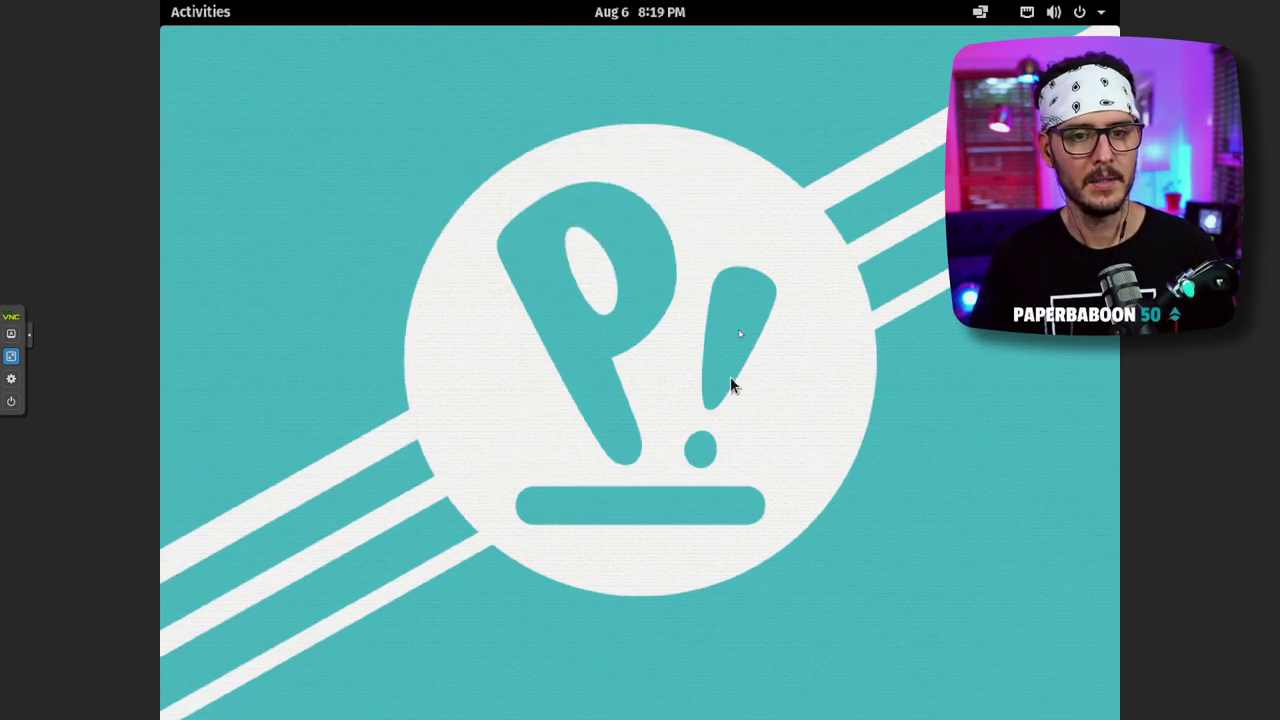
{"action": "key", "text": "super"}
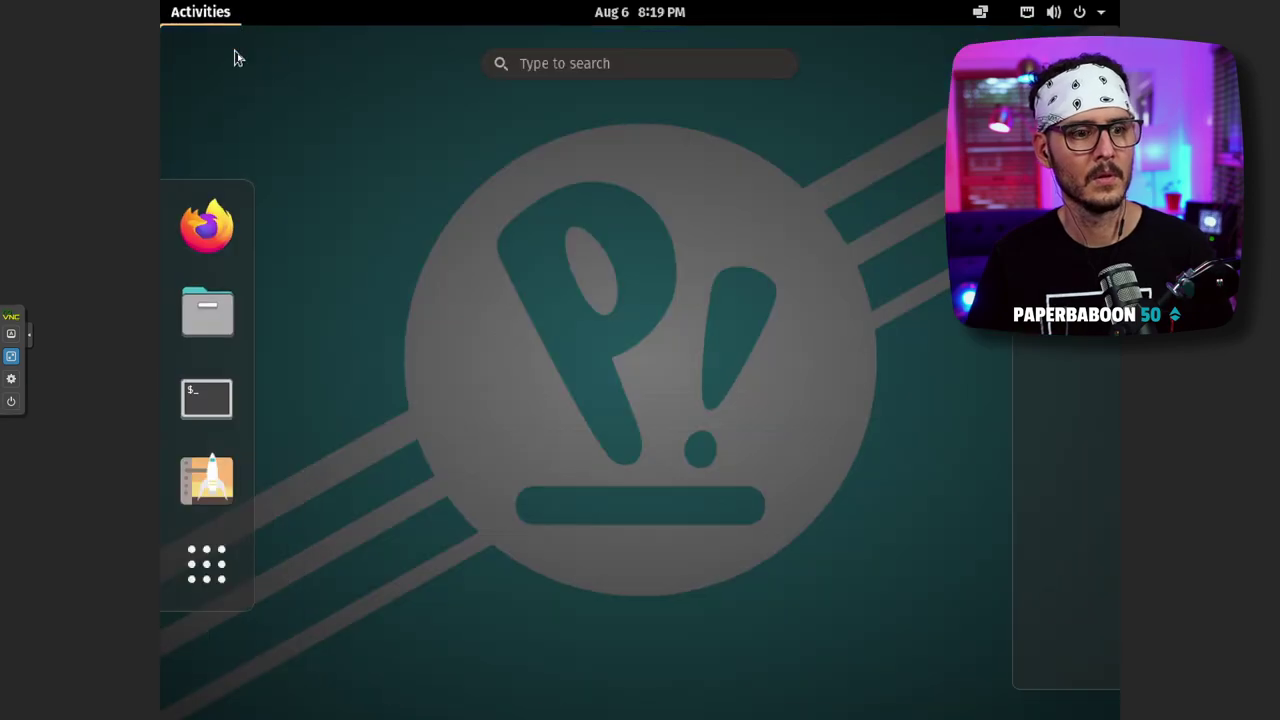
- Open a new terminal and run ifconfig to find the address 192.168.0.238
{"action": "left_click", "coordinate": [193, 392]}
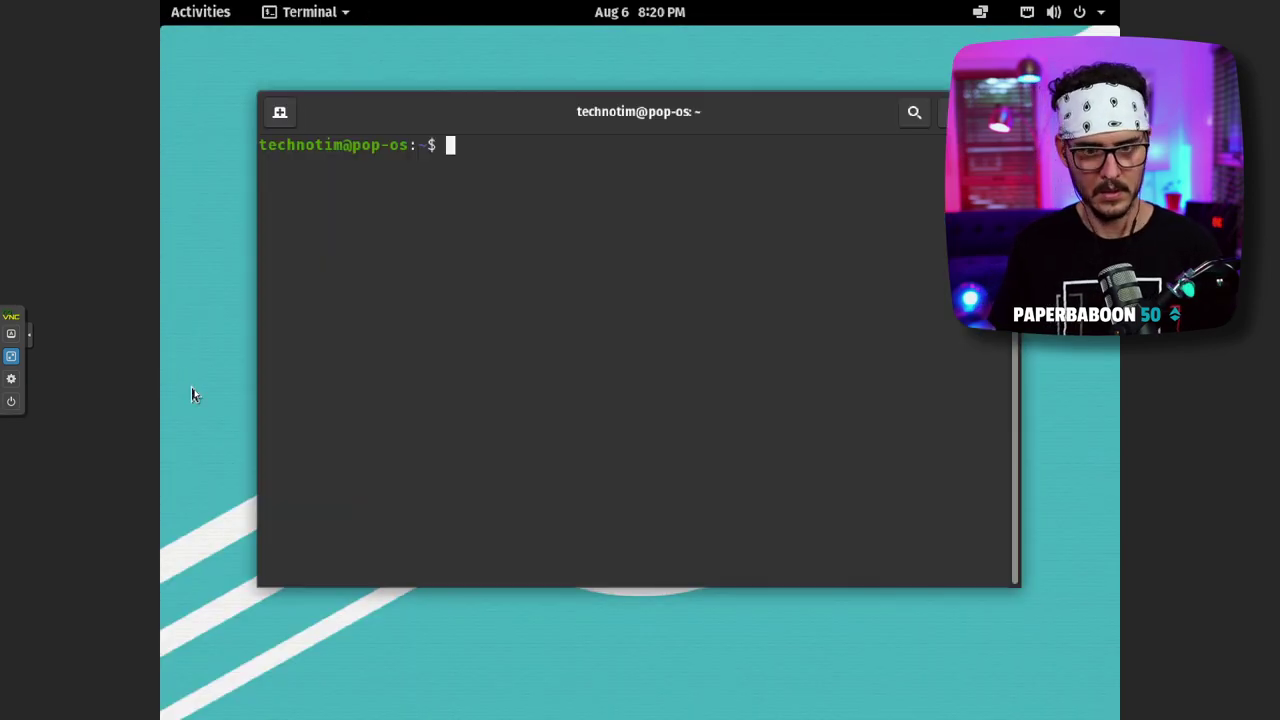
{"action": "type", "text": "ifconfig"}
{"action": "key", "text": "Return"}
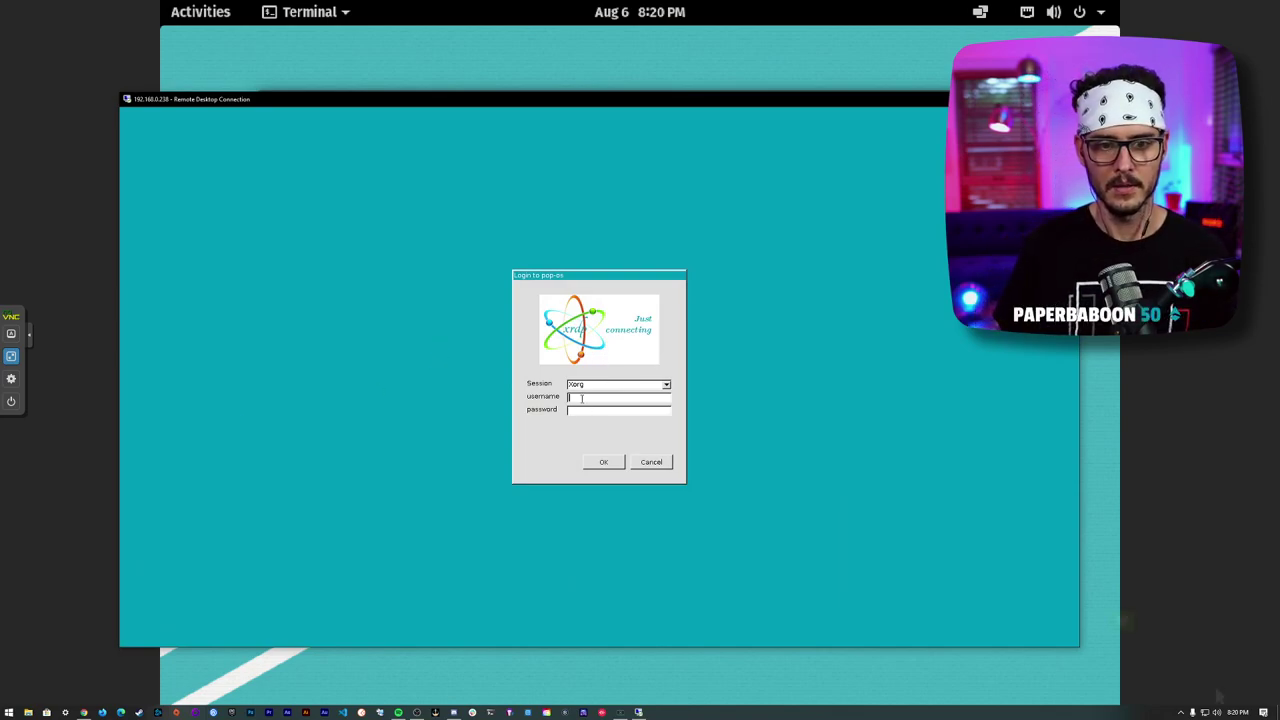
- Enter the account username and password in the xrdp Xorg login and submit it
{"action": "type", "text": "tedhnotim"}
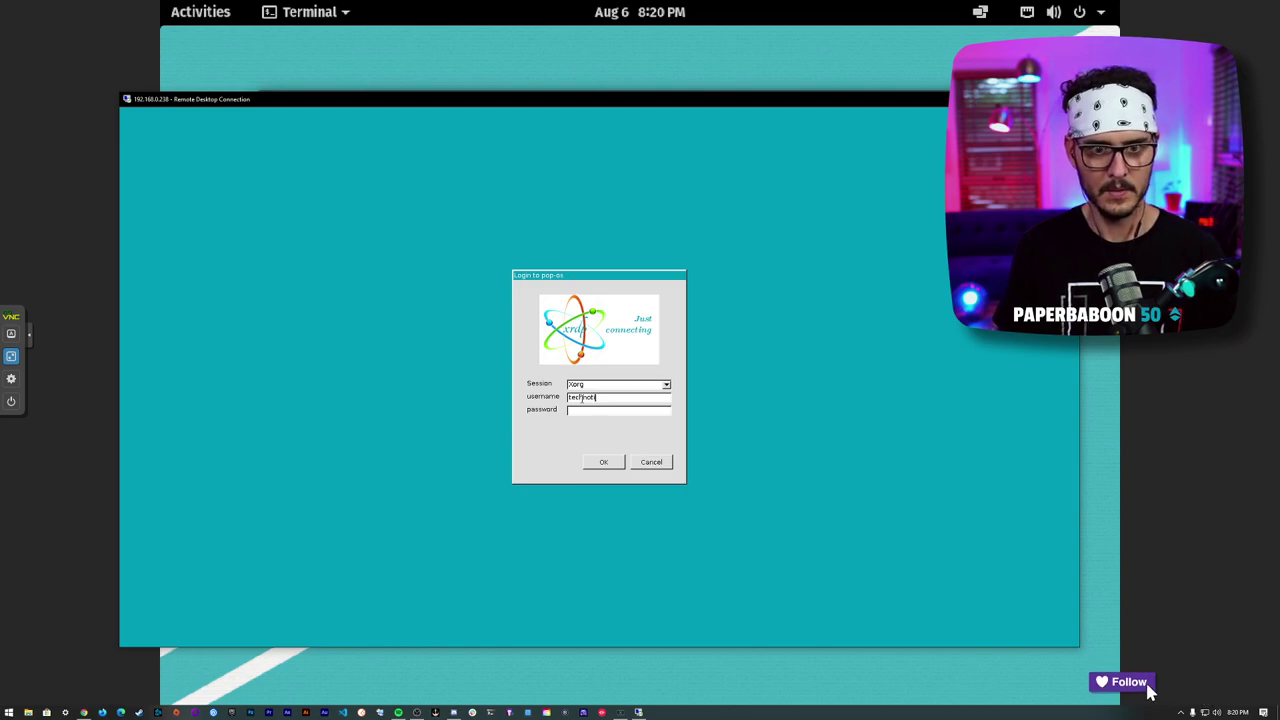
{"action": "key", "text": "Tab"}
{"action": "type", "text": "*****"}
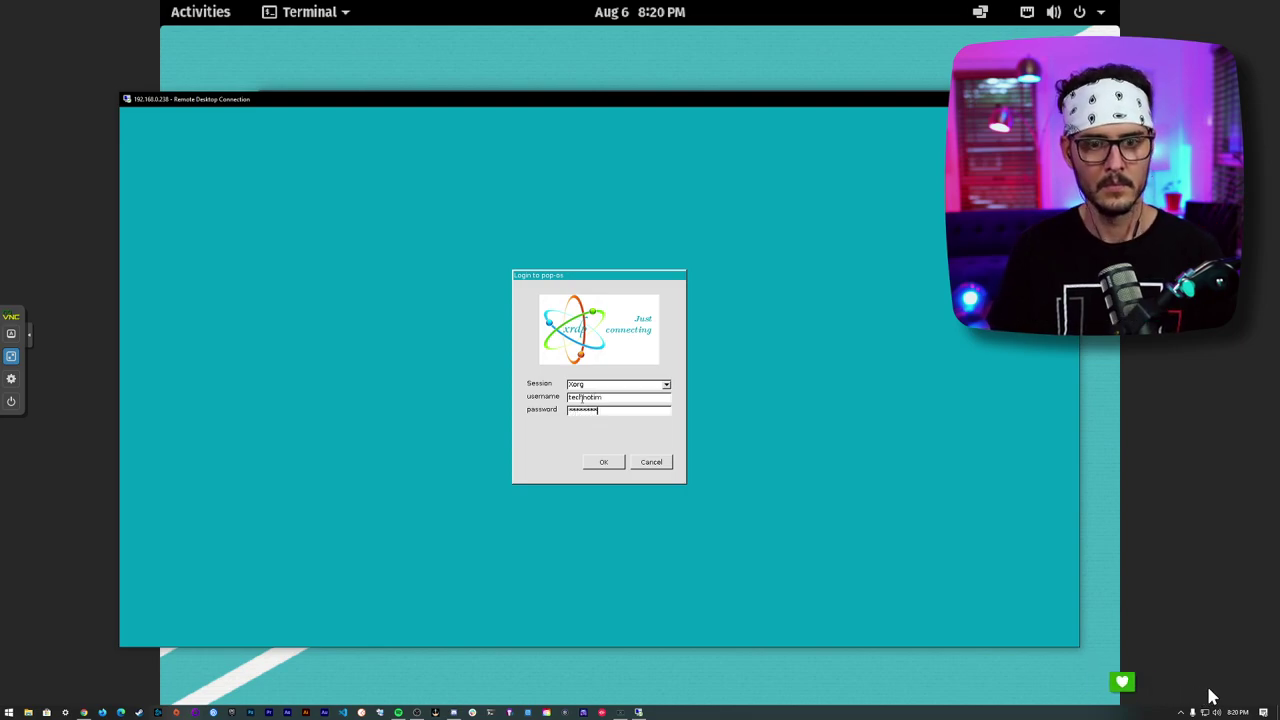
{"action": "key", "text": "Return"}
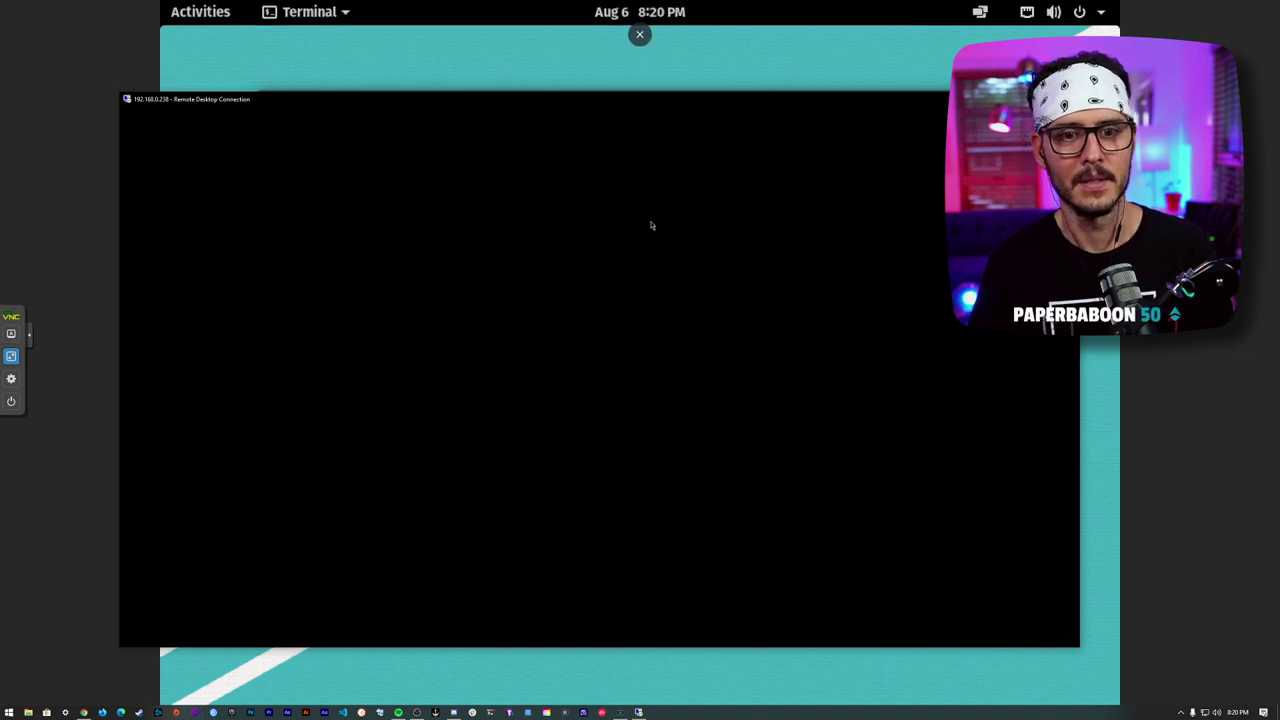
- Move the RDP window aside and inspect the Power Off options in the system menu
{"action": "mouse_move", "coordinate": [606, 108]}
{"action": "left_mouse_down"}
{"action": "mouse_move", "coordinate": [814, 223]}
{"action": "mouse_move", "coordinate": [686, 120]}
{"action": "mouse_move", "coordinate": [740, 83]}
{"action": "mouse_move", "coordinate": [668, 260]}
{"action": "mouse_move", "coordinate": [621, 112]}
{"action": "mouse_move", "coordinate": [630, 100]}
{"action": "left_mouse_up"}
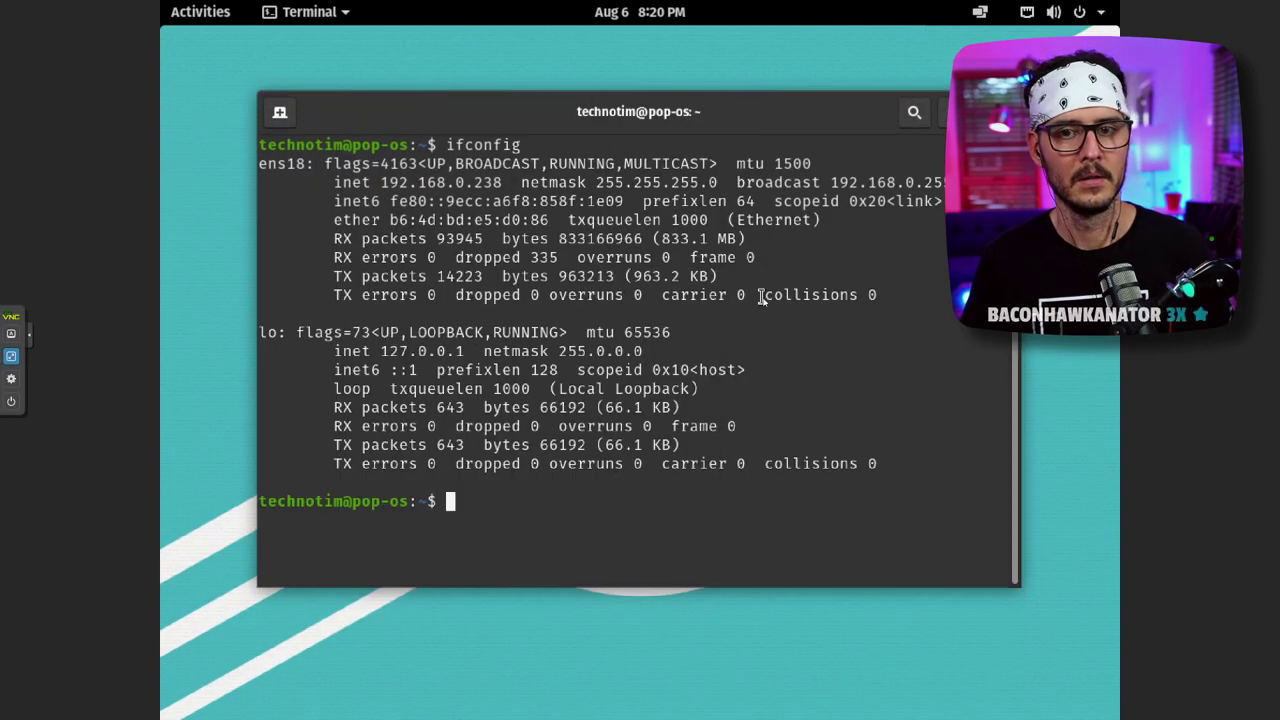
{"action": "left_click", "coordinate": [200, 12]}
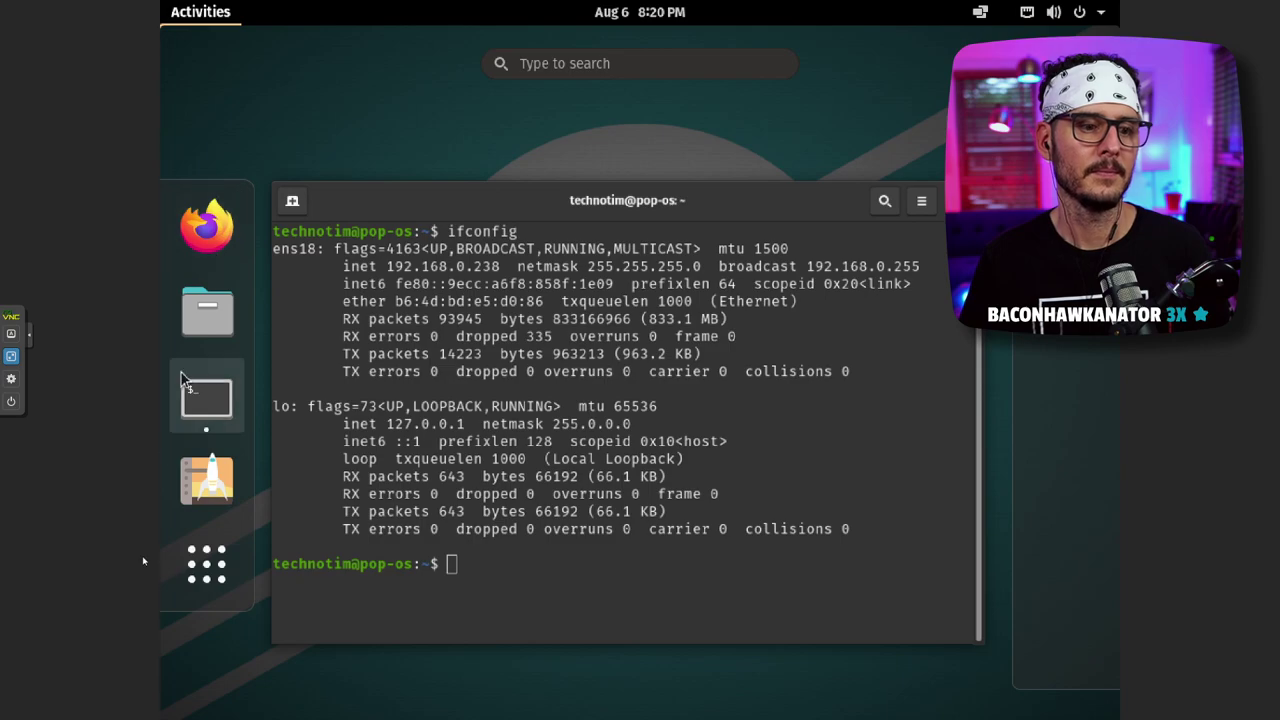
{"action": "left_click", "coordinate": [1082, 14]}
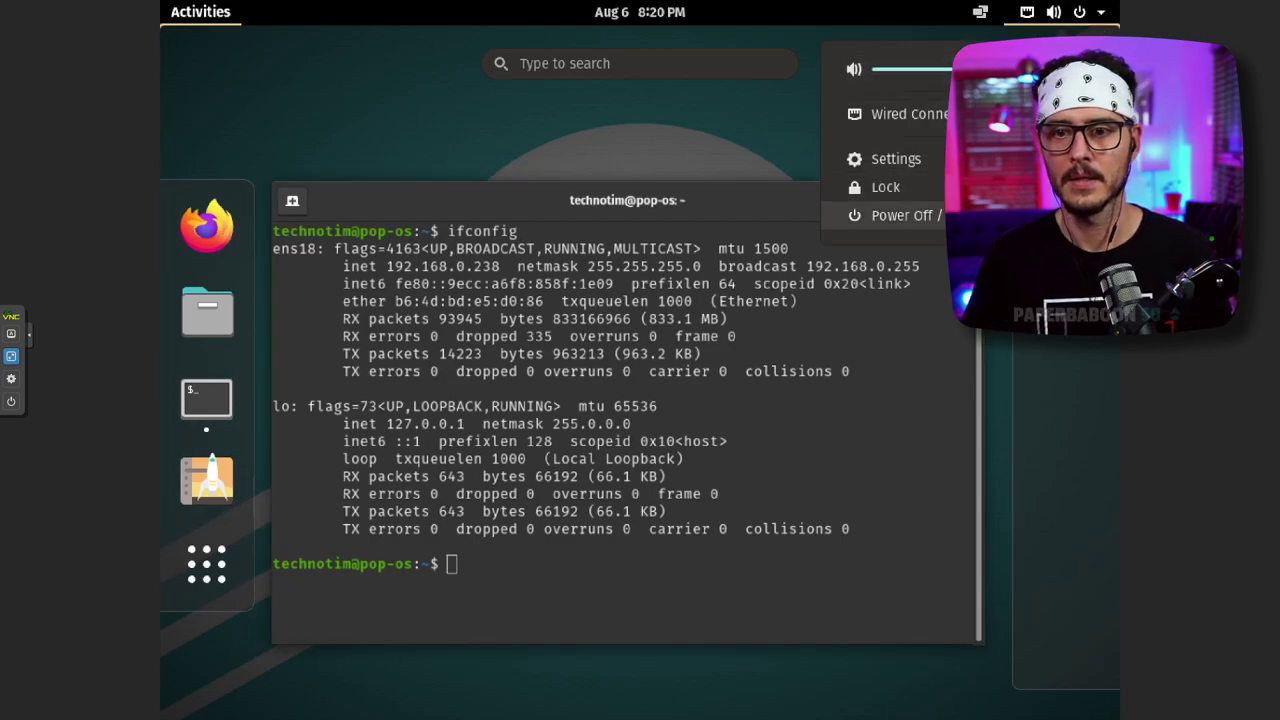
{"action": "left_click", "coordinate": [900, 215]}
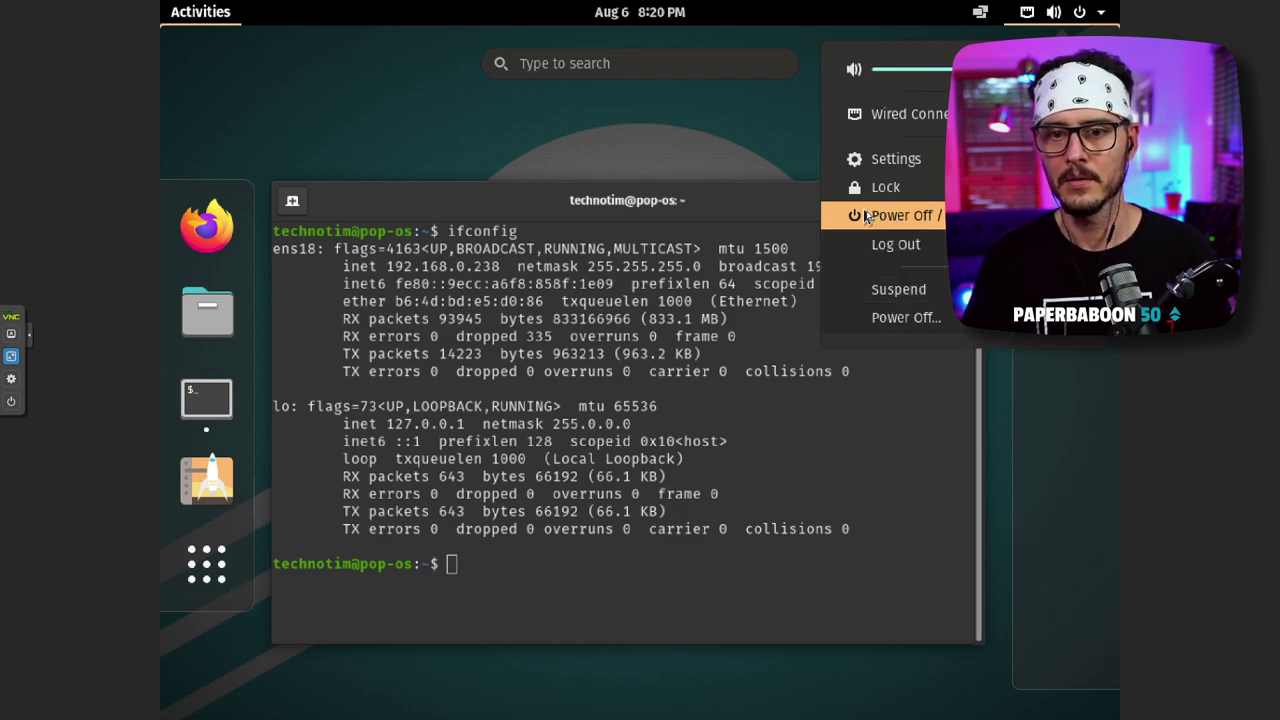
{"action": "left_click", "coordinate": [857, 216]}
{"action": "left_click", "coordinate": [857, 216]}
{"action": "left_click", "coordinate": [857, 216]}
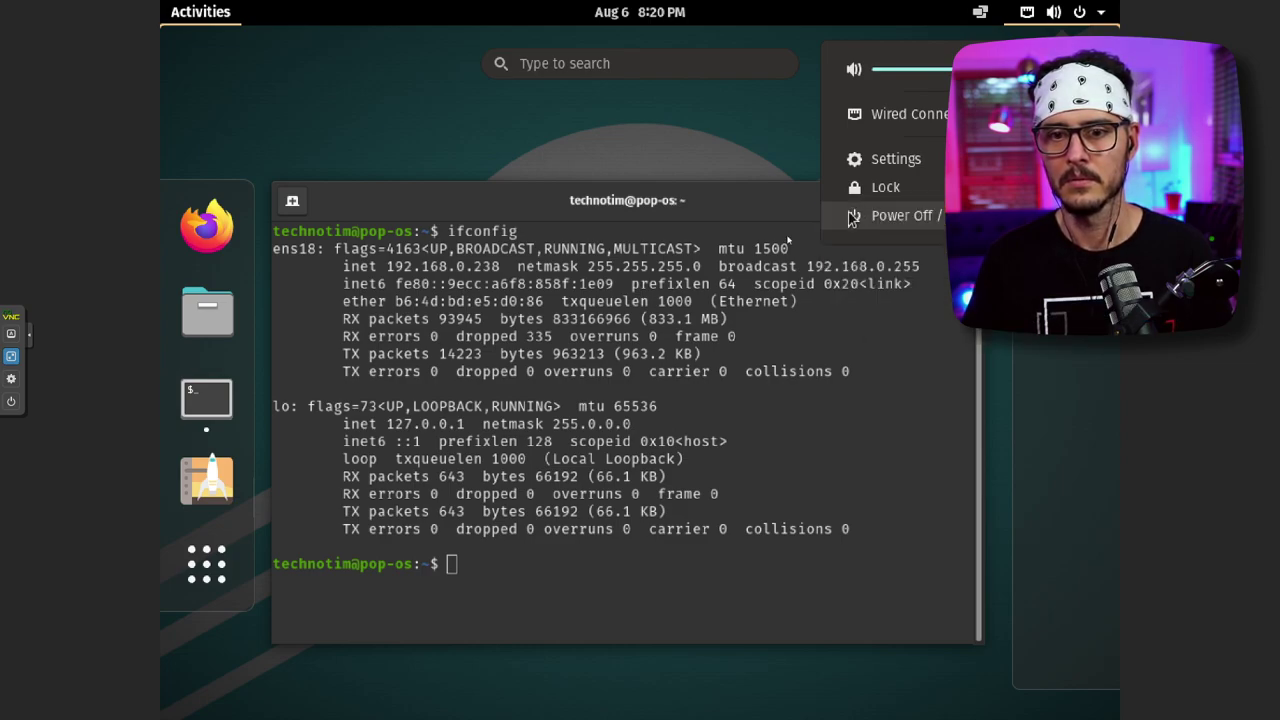
{"action": "left_click", "coordinate": [207, 397]}
{"action": "left_click", "coordinate": [207, 397]}
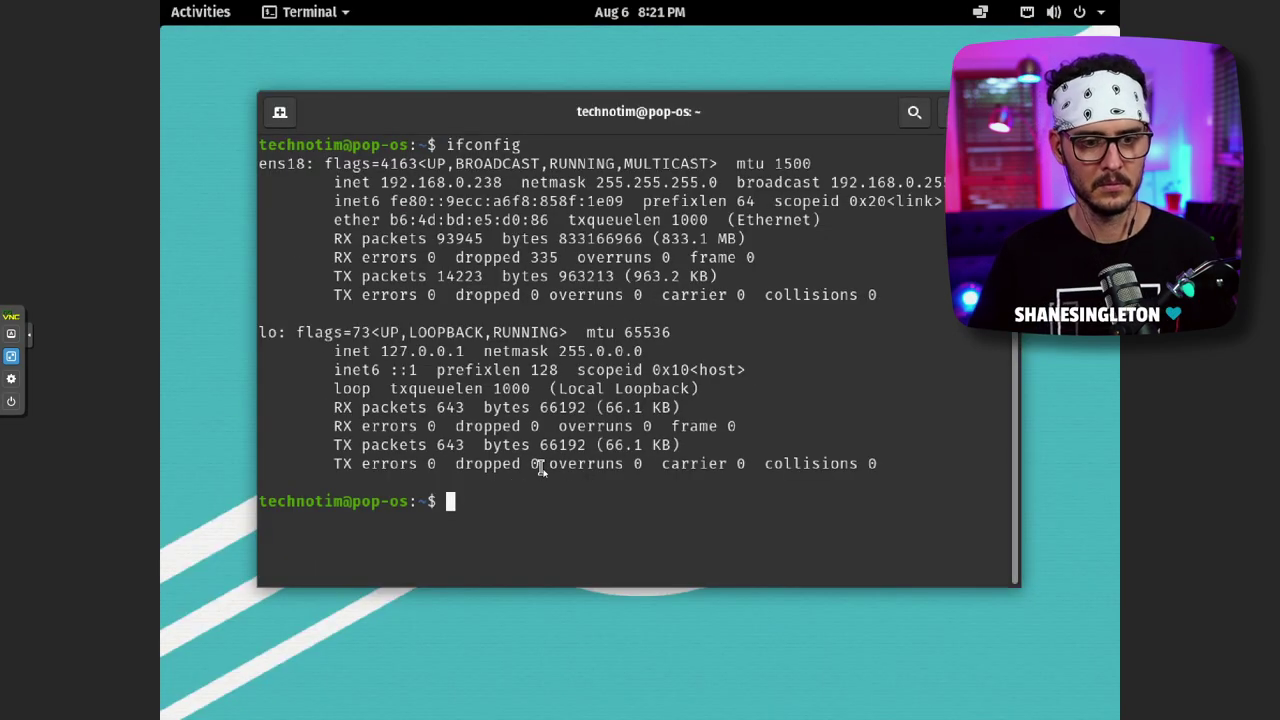
- Run sudo reboot in the terminal and enter the password to restart the machine
{"action": "type", "text": "sudo reboot"}
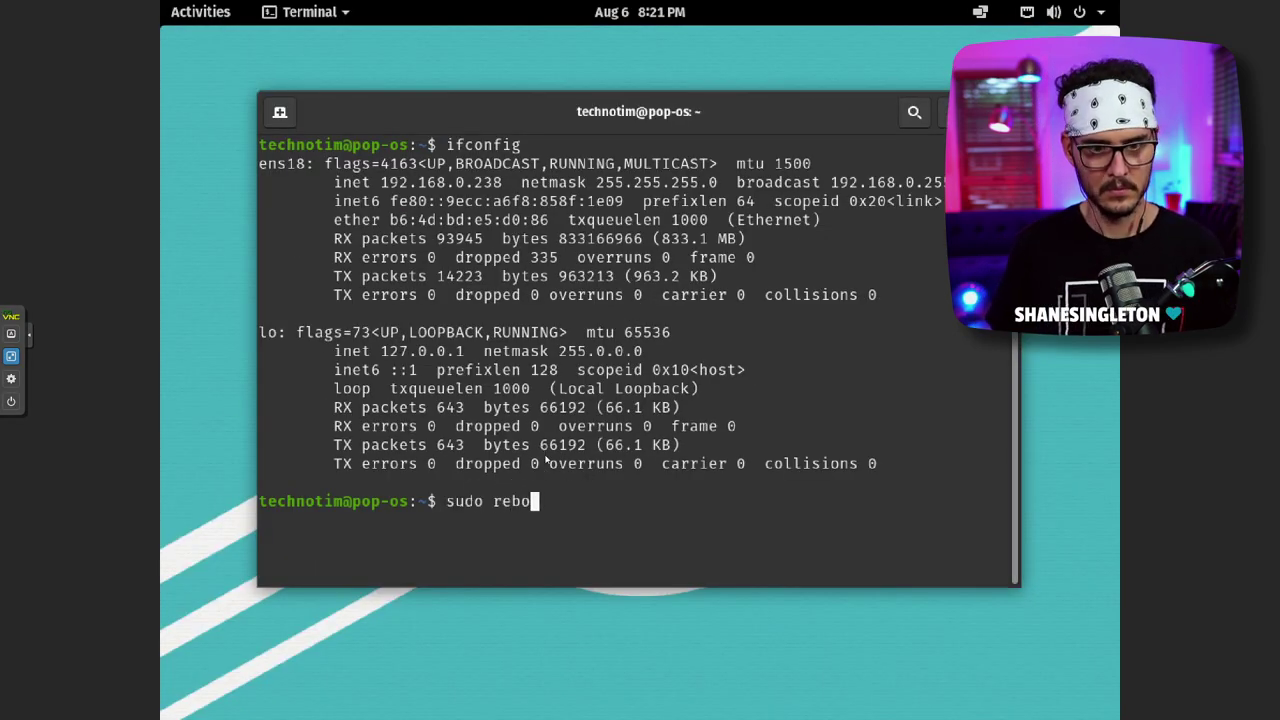
{"action": "key", "text": "Return"}
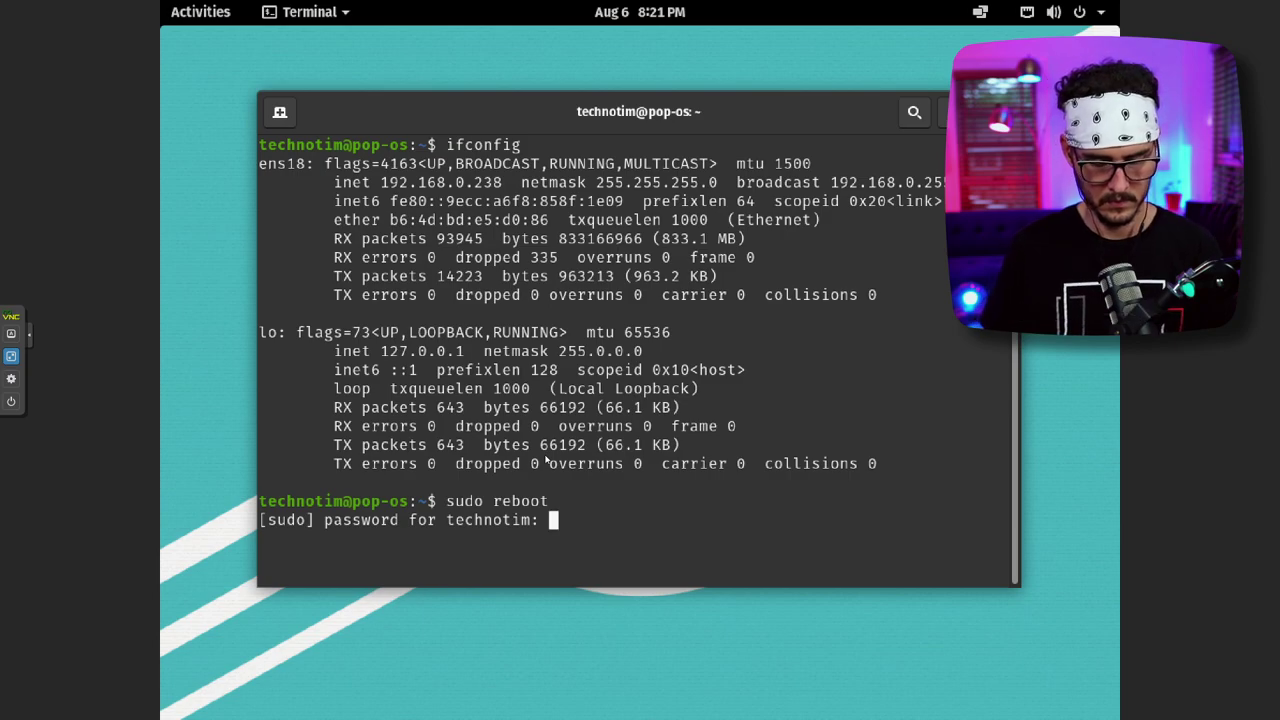
{"action": "key", "text": "Return"}
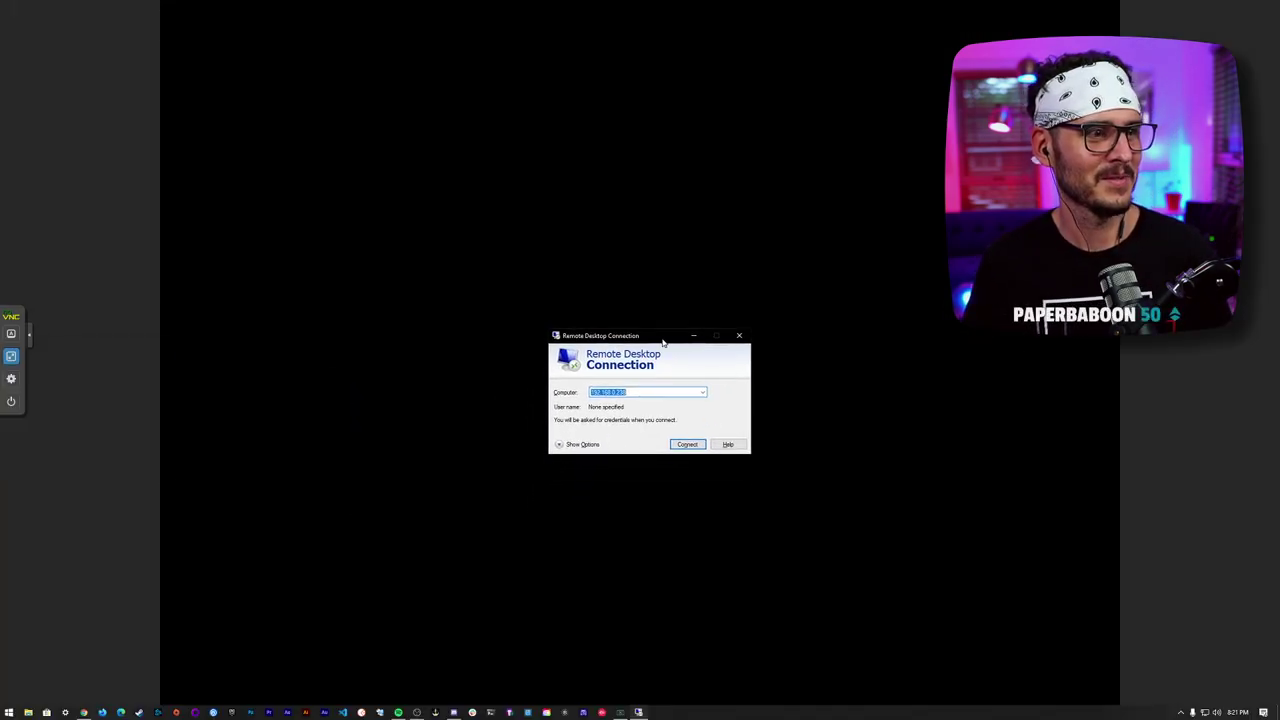
- Reposition the Remote Desktop Connection dialog and connect to 192.168.0.238
{"action": "left_click_drag", "start_coordinate": [655, 333], "coordinate": [617, 242]}
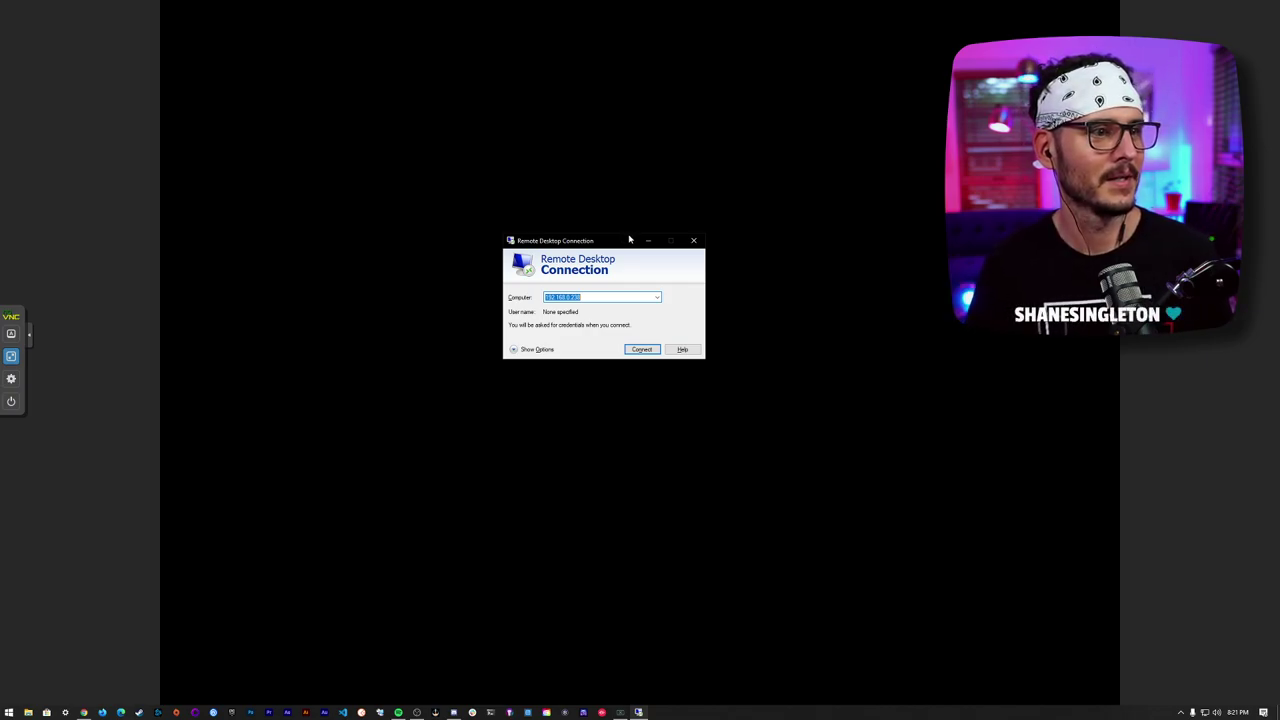
{"action": "left_click_drag", "start_coordinate": [612, 246], "coordinate": [847, 214]}
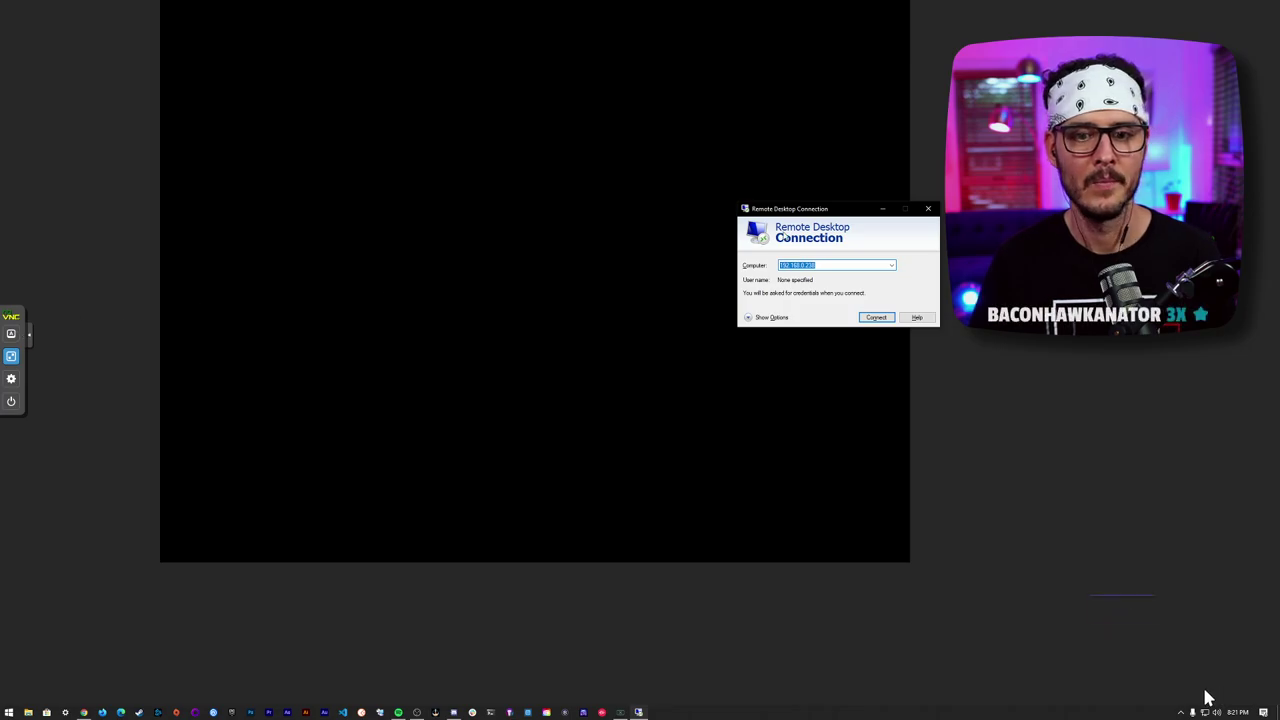
{"action": "key", "text": "Return"}
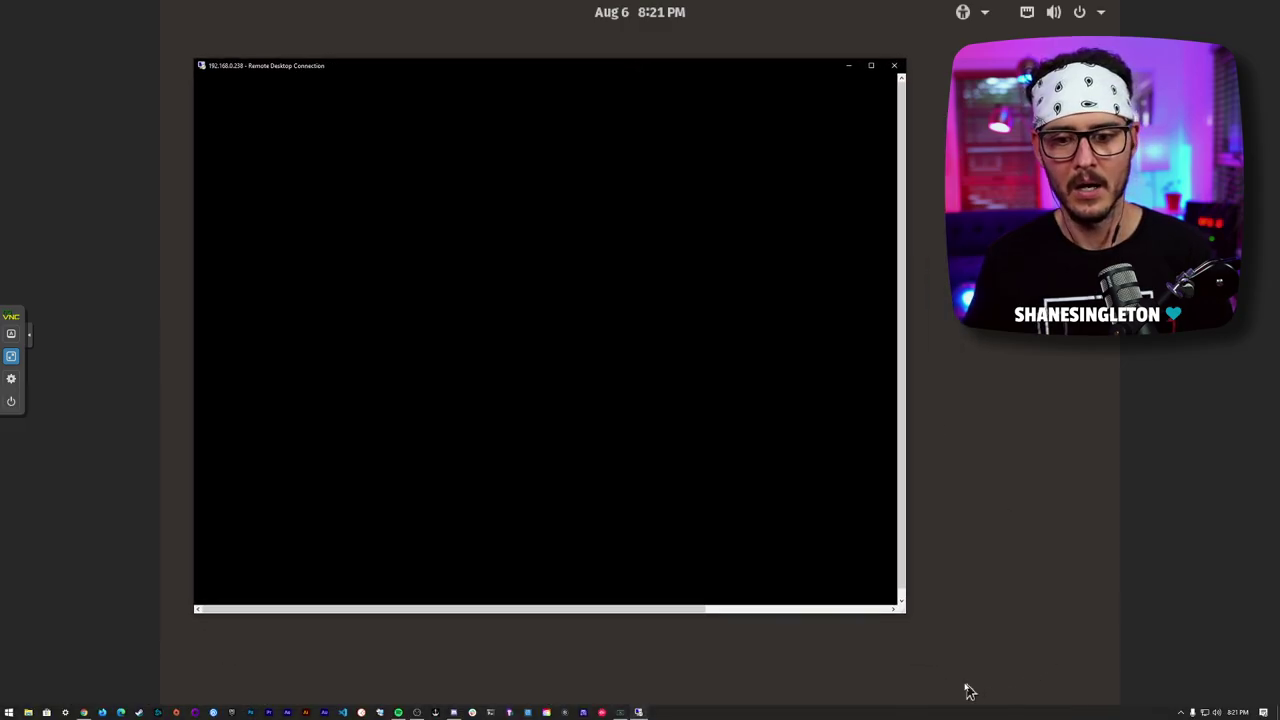
- Enter the password to approve the colour-profile and device authentication prompts
{"action": "left_click_drag", "start_coordinate": [907, 622], "coordinate": [1048, 622]}
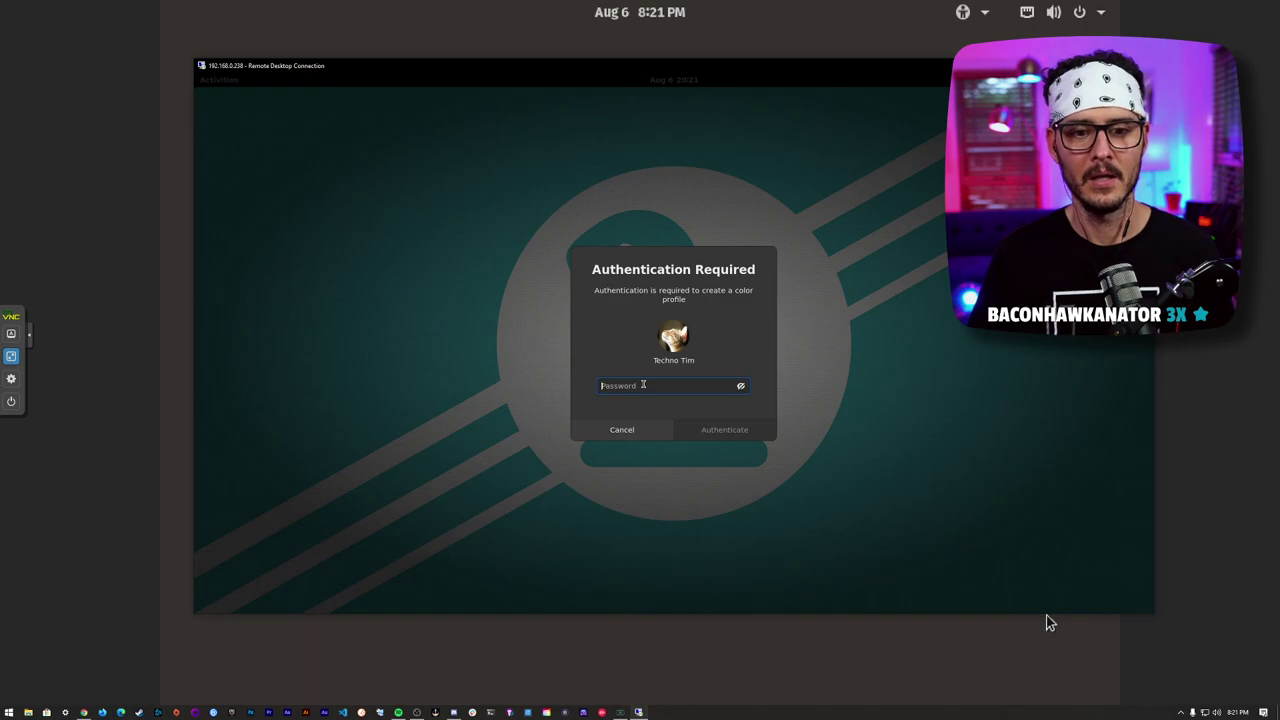
{"action": "type", "text": "•••"}
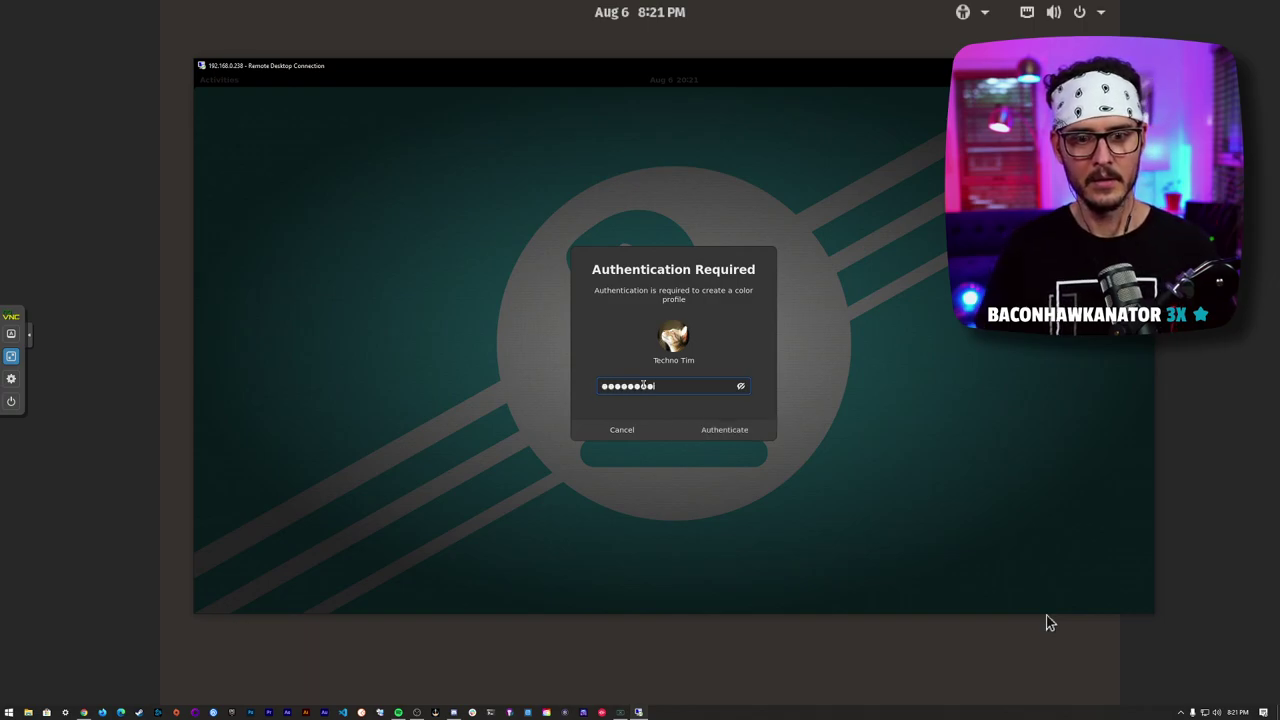
{"action": "type", "text": "••••••"}
{"action": "key", "text": "Return"}
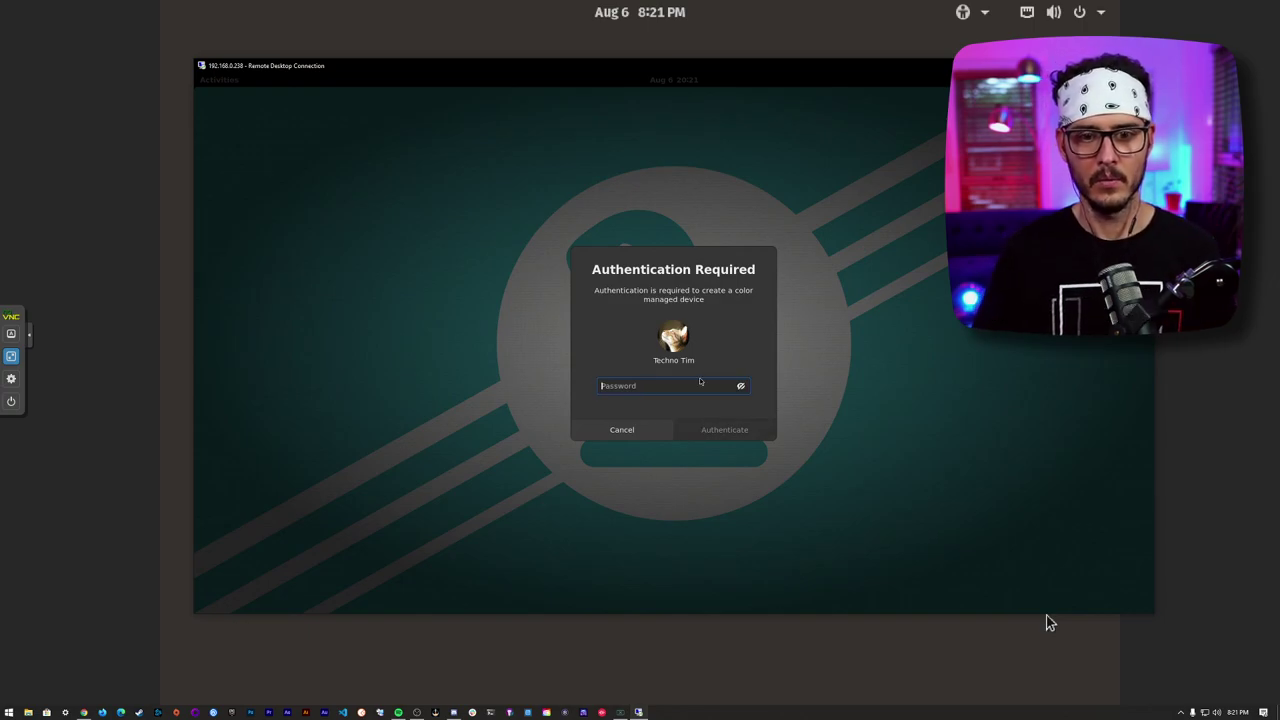
{"action": "type", "text": "••••••••"}
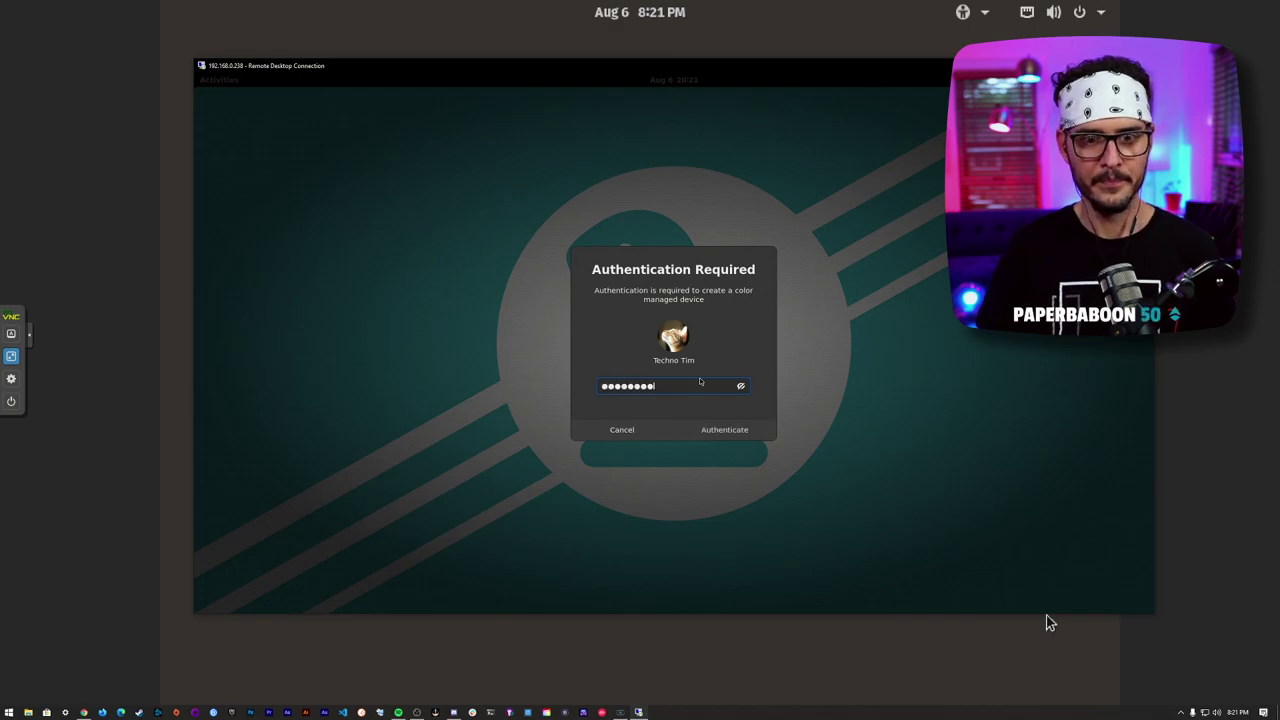
{"action": "key", "text": "Return"}
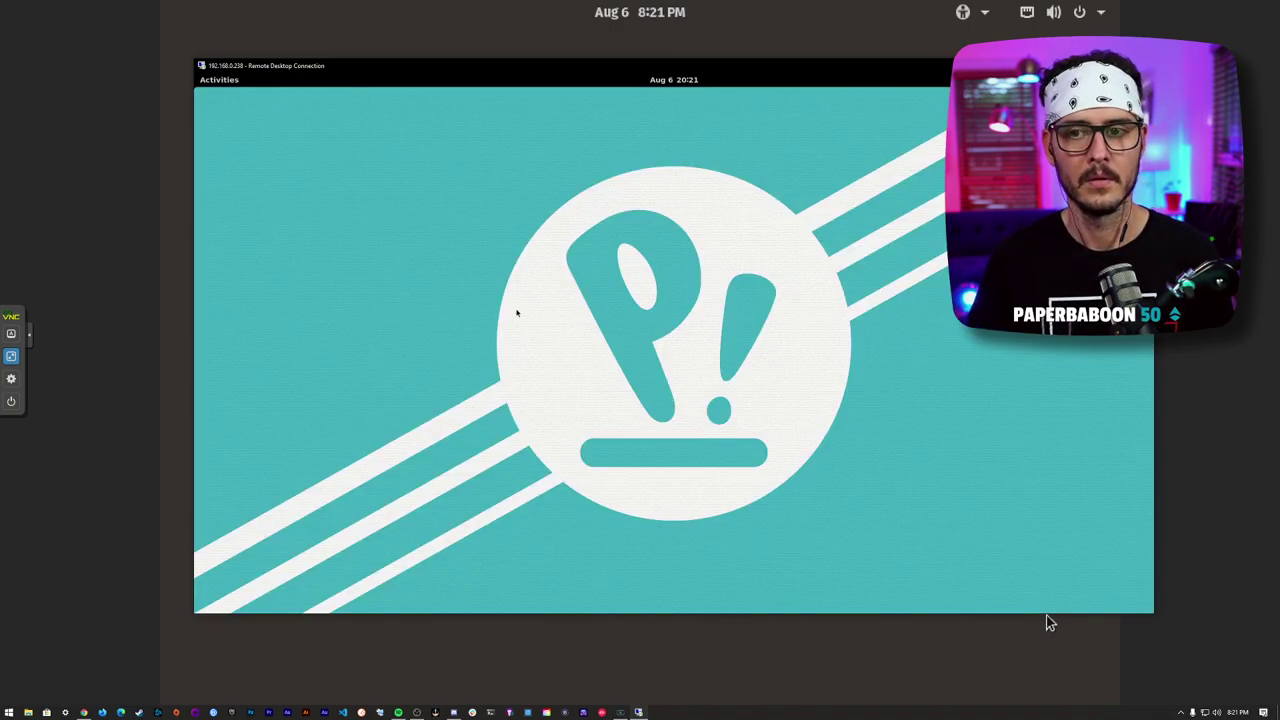
- End the remote session with Alt+F4 and confirm the disconnect
{"action": "left_click", "coordinate": [222, 80]}
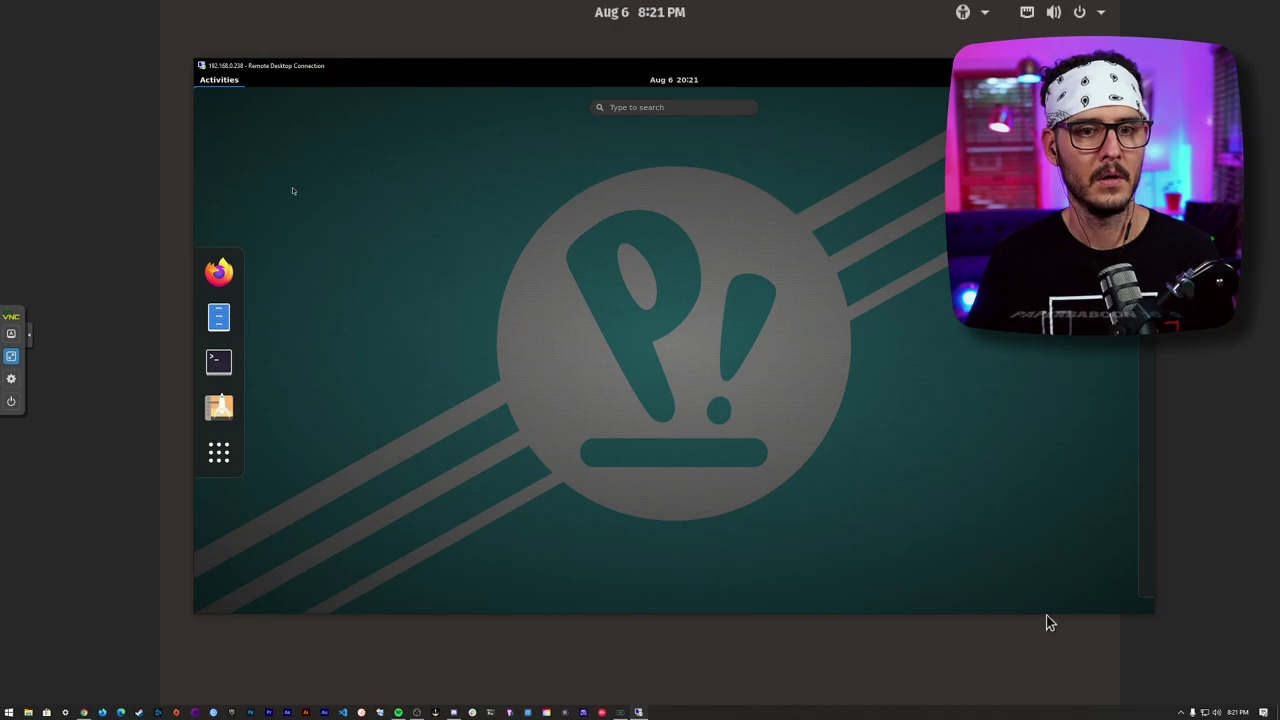
{"action": "left_click", "coordinate": [605, 106]}
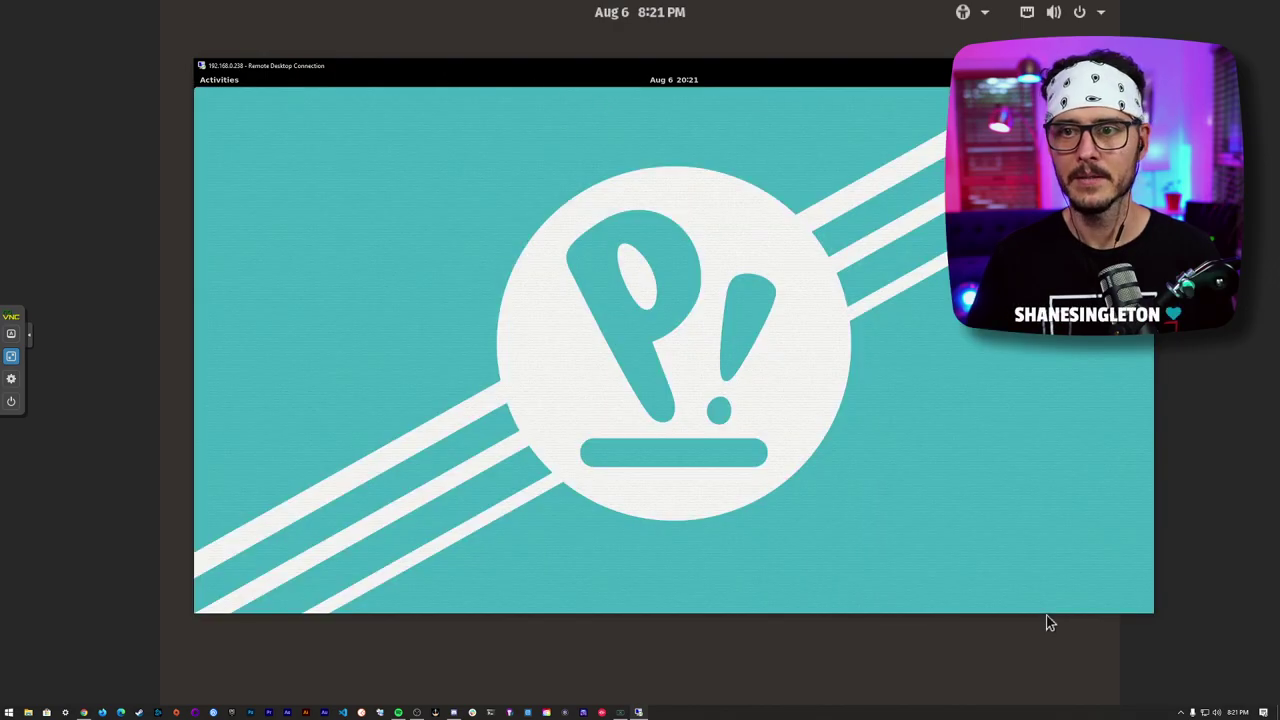
{"action": "key", "text": "alt+F4"}
{"action": "key", "text": "Return"}
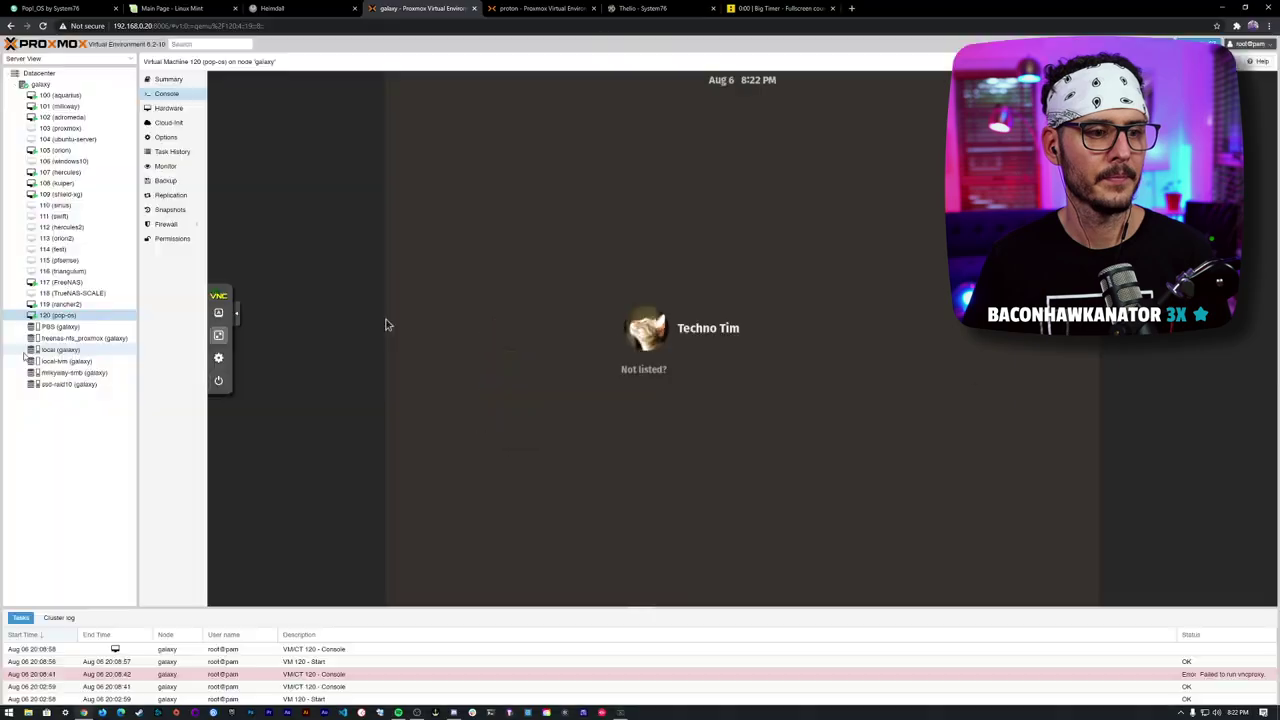
- Leave the full-screen console and launch Remote Desktop Connection via a 'remote' search
{"action": "key", "text": "Escape"}
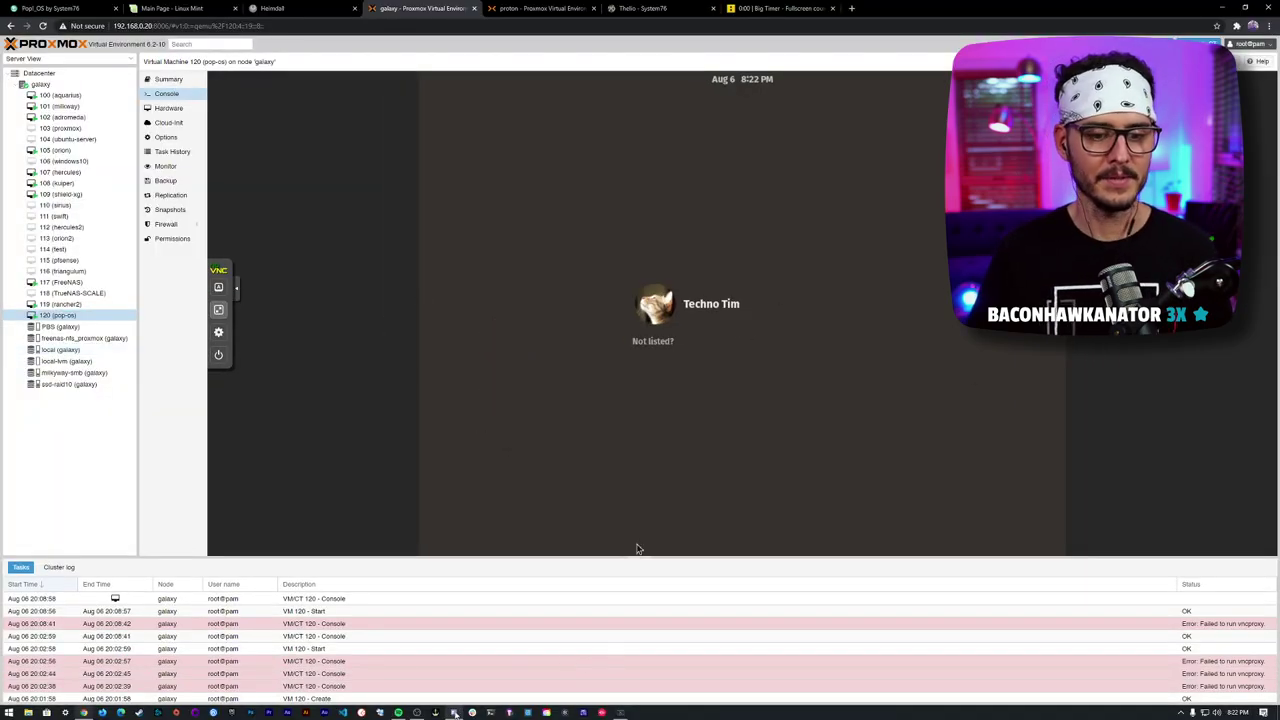
{"action": "key", "text": "super"}
{"action": "type", "text": "remote"}
{"action": "key", "text": "Return"}
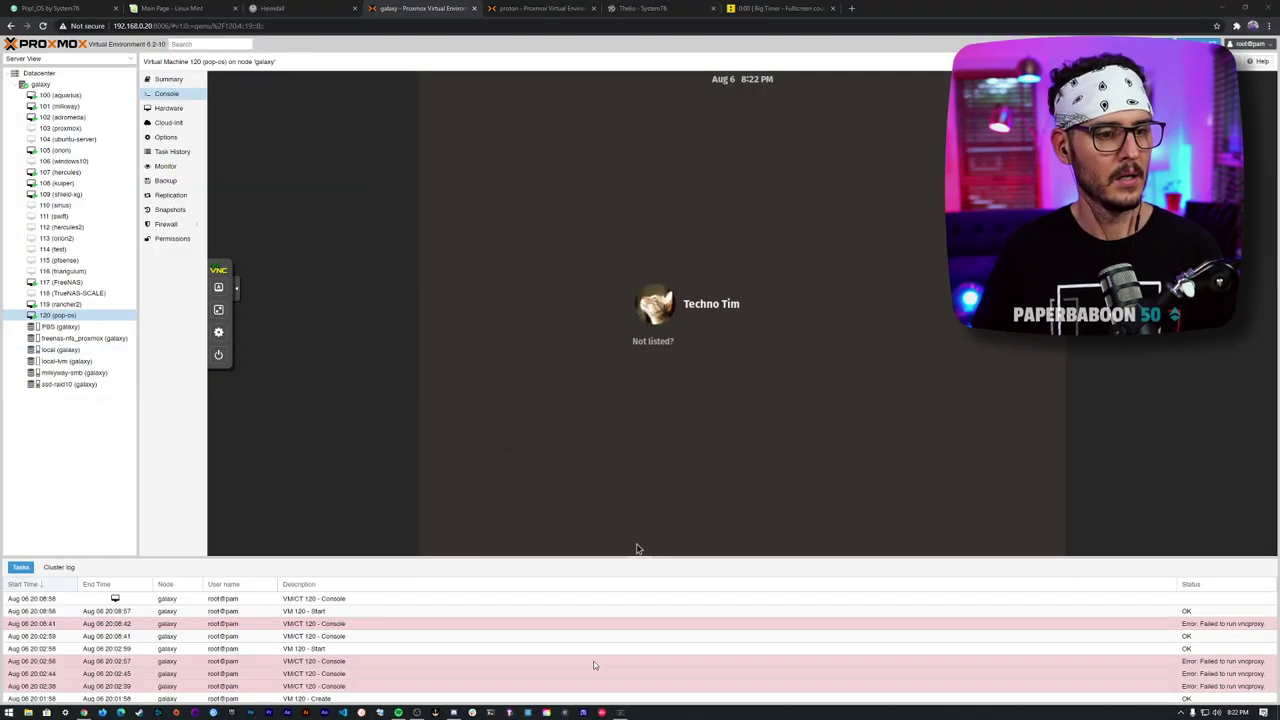
- Set the display size to Full Screen in the connection options and connect
{"action": "left_click", "coordinate": [566, 260]}
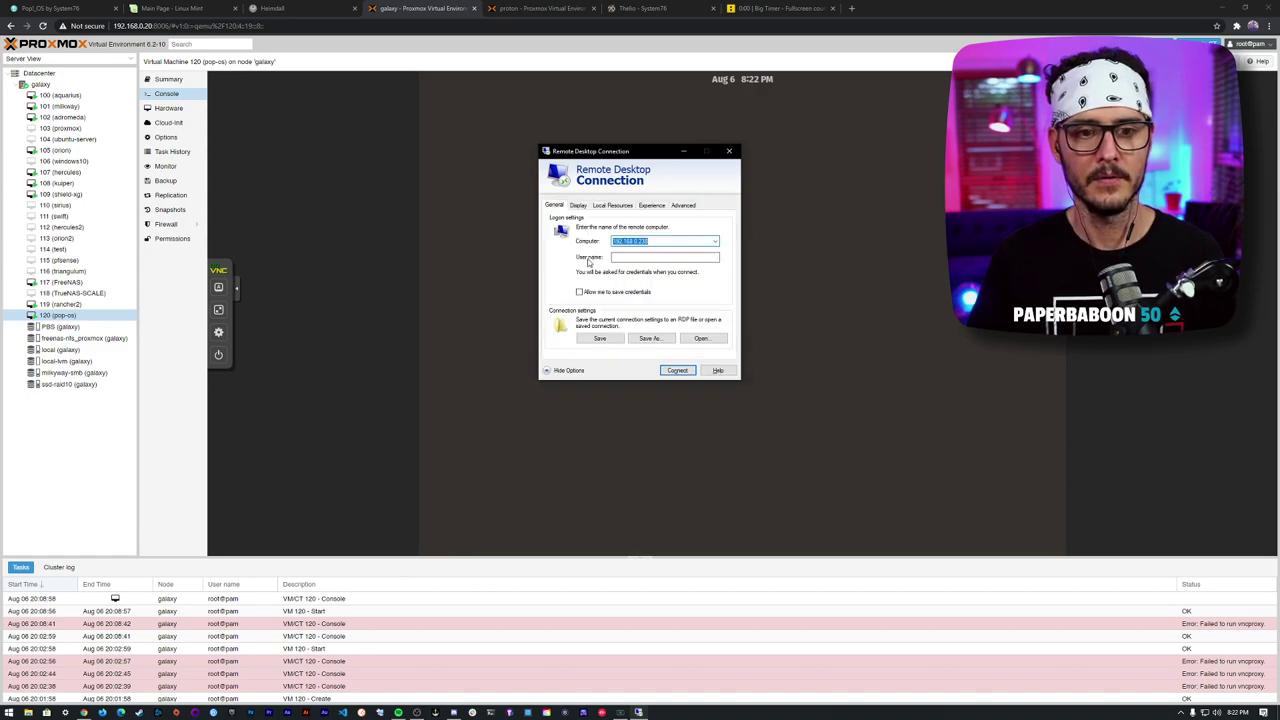
{"action": "left_click", "coordinate": [578, 206]}
{"action": "left_click_drag", "start_coordinate": [641, 250], "coordinate": [654, 248]}
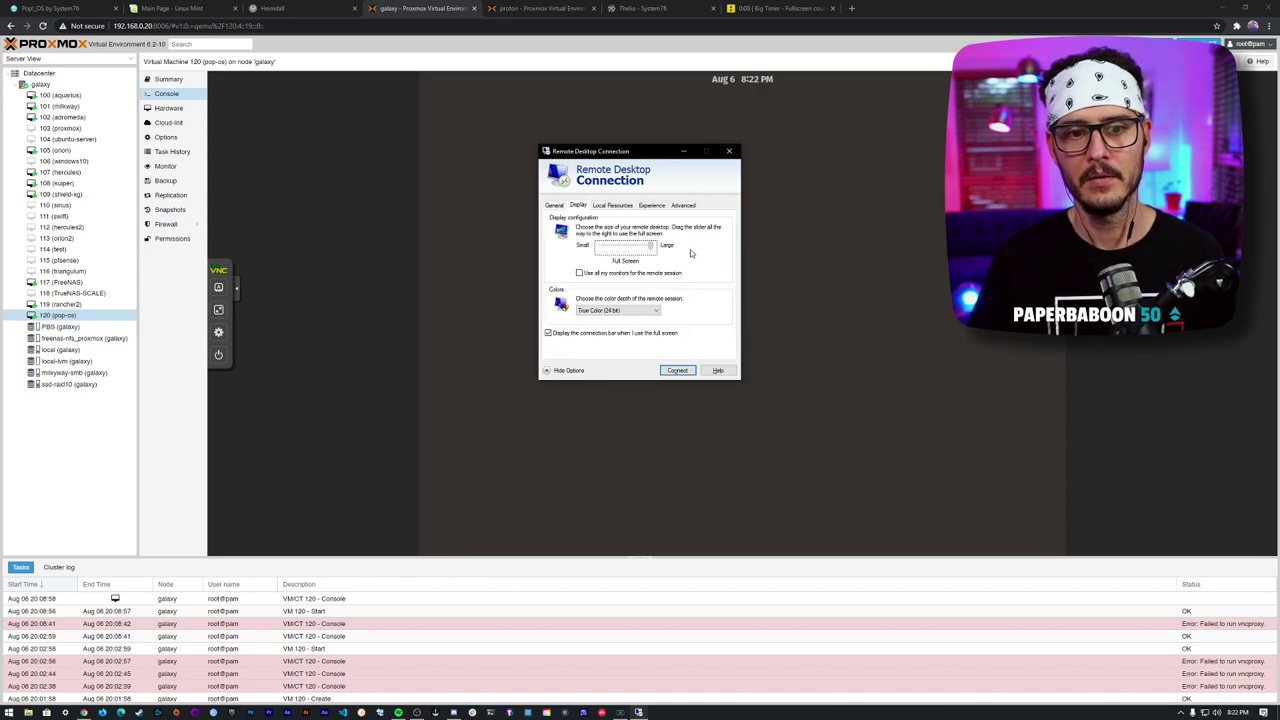
{"action": "left_click", "coordinate": [686, 370]}
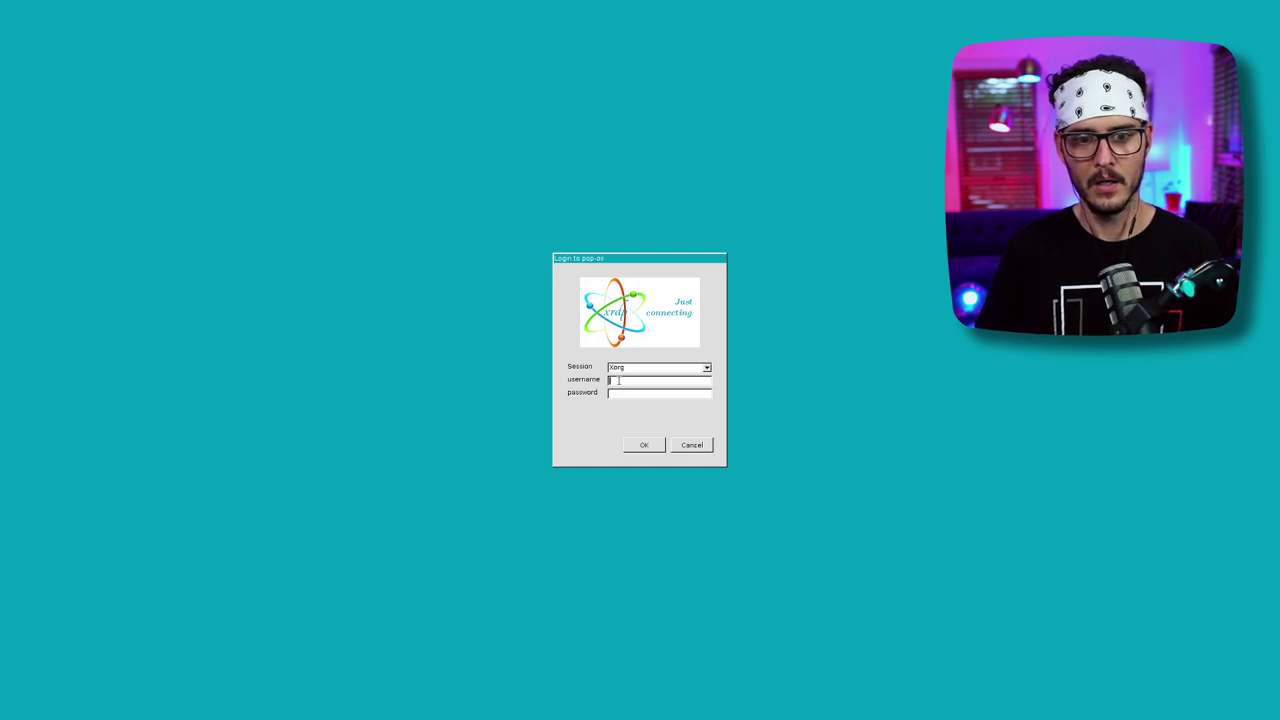
- Enter the username and password in the xrdp login and submit it
{"action": "type", "text": "tes"}
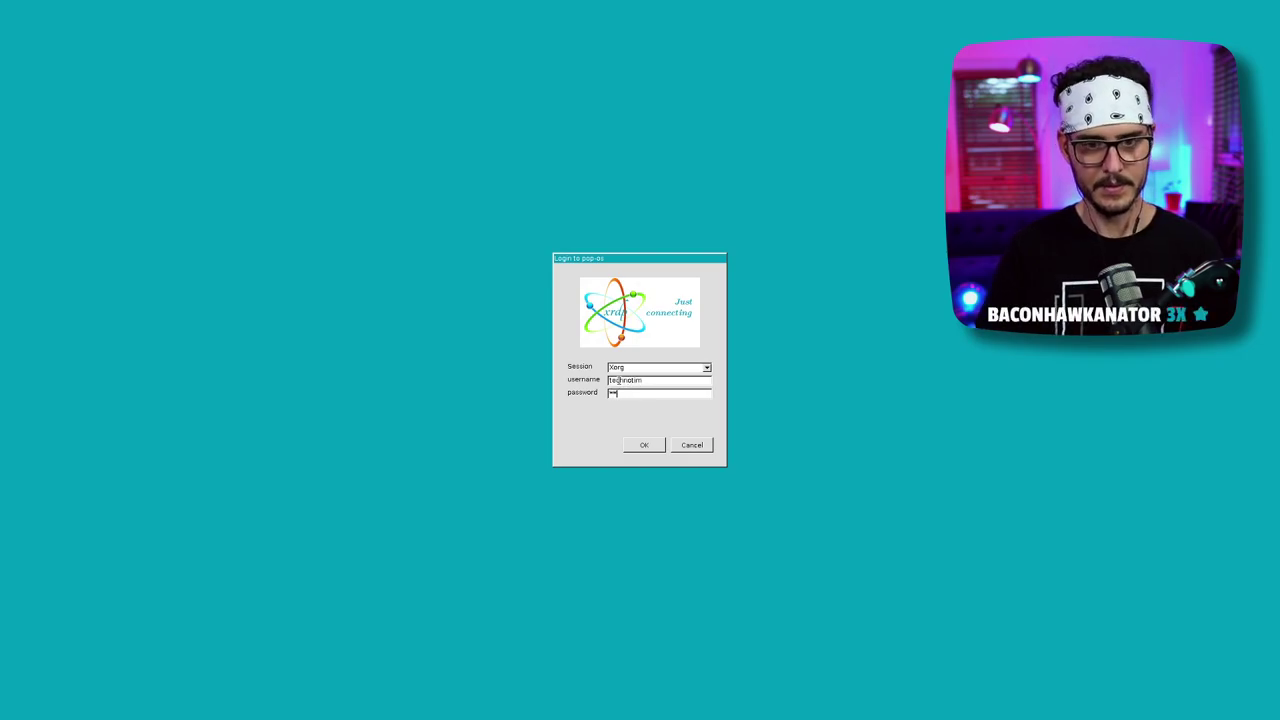
{"action": "type", "text": "***"}
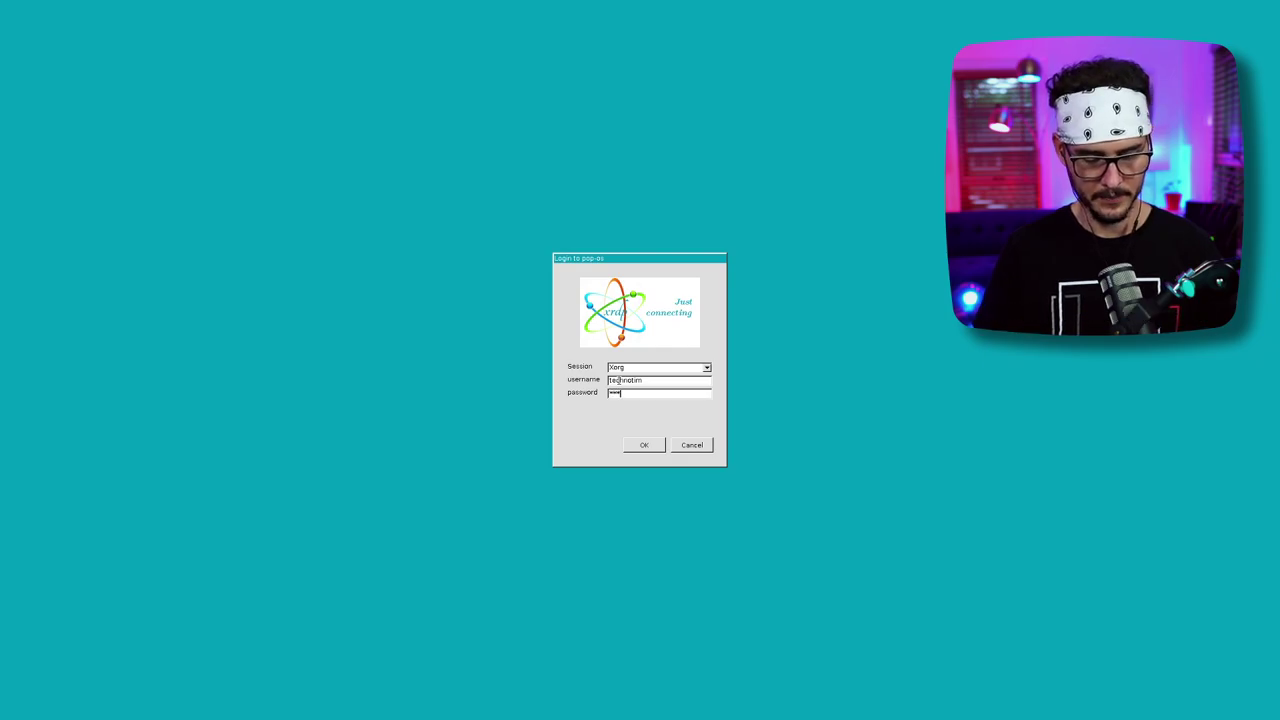
{"action": "type", "text": "*******"}
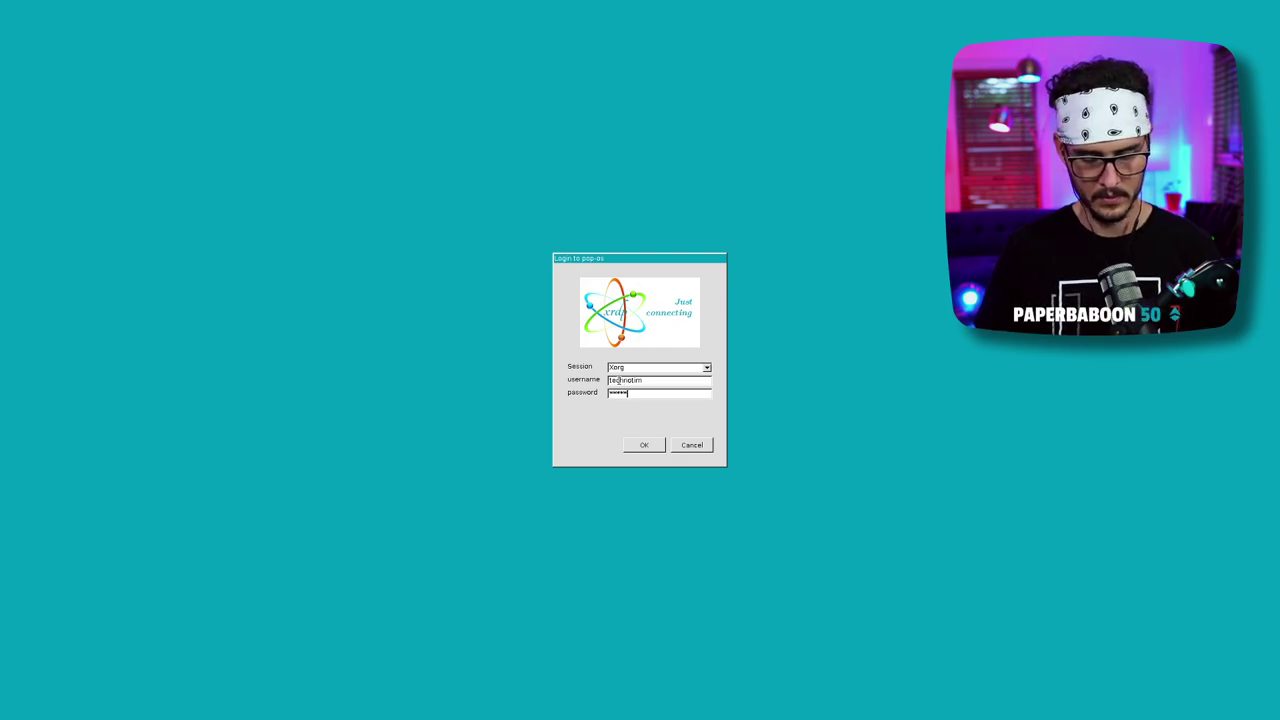
{"action": "key", "text": "Return"}
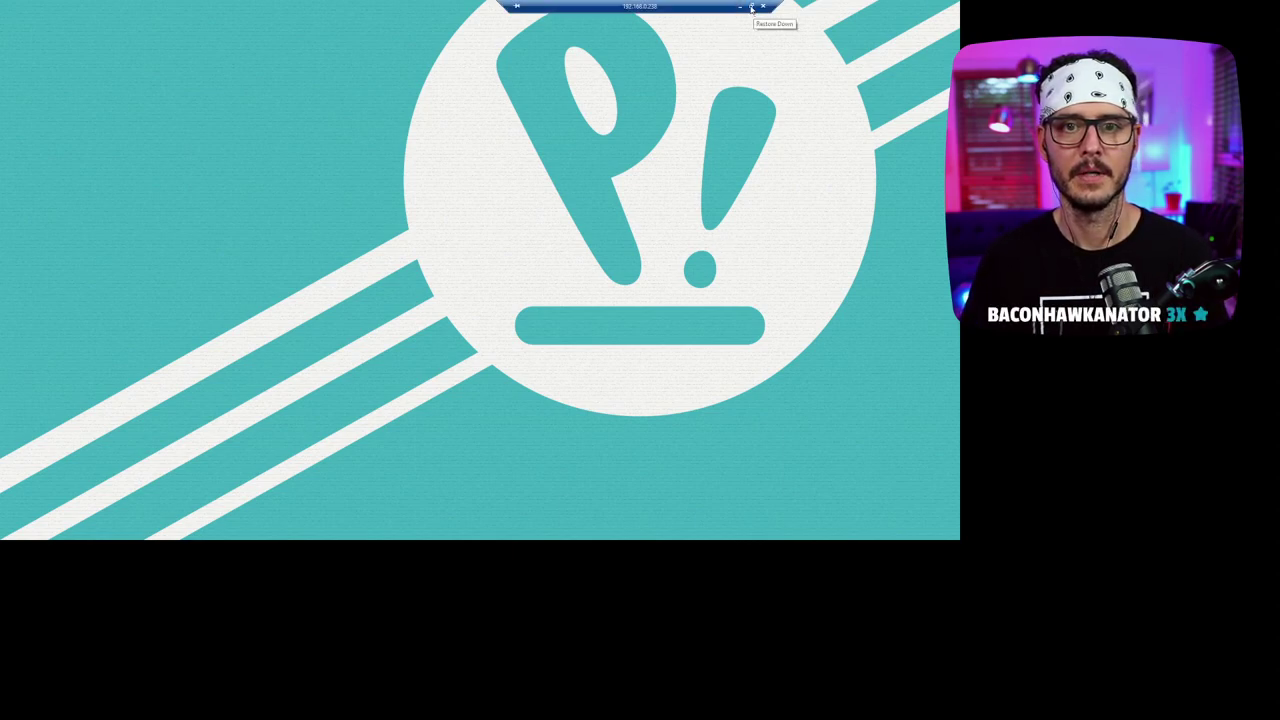
- Return the session to full screen and enter the password for the network proxy prompt
{"action": "left_click", "coordinate": [751, 6]}
{"action": "double_click", "coordinate": [751, 66]}
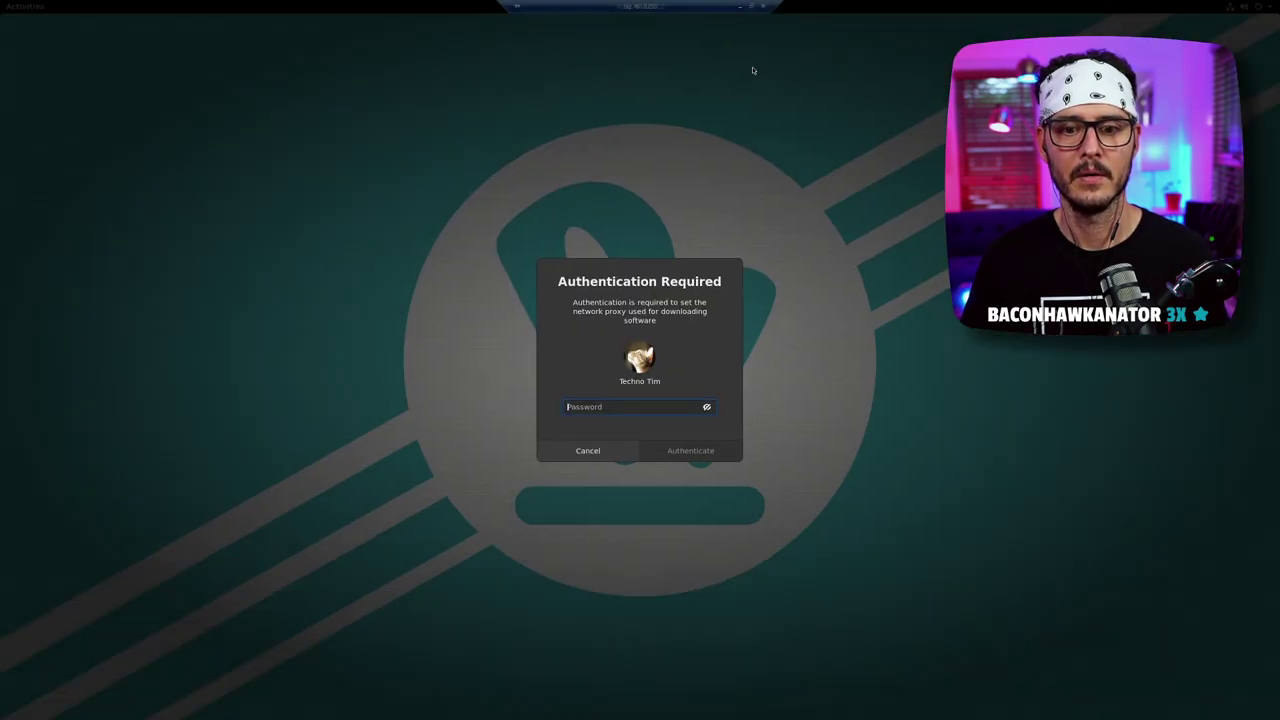
{"action": "type", "text": "********"}
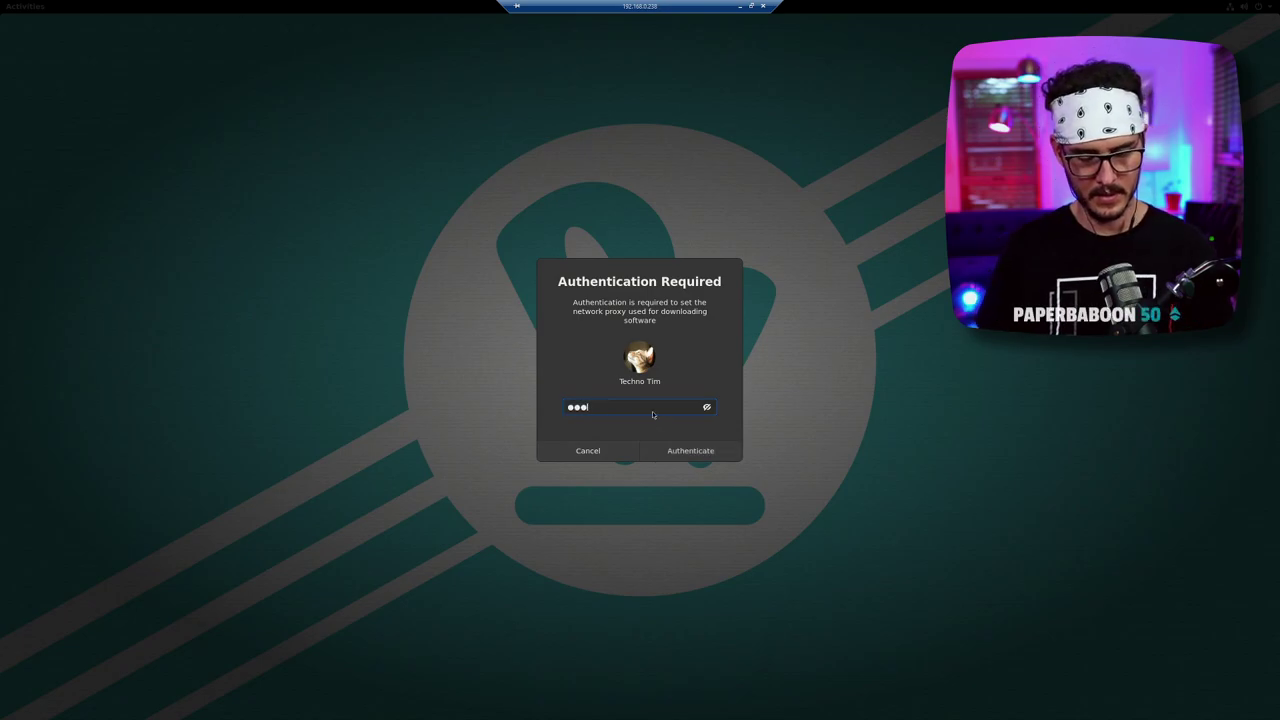
{"action": "key", "text": "Return"}
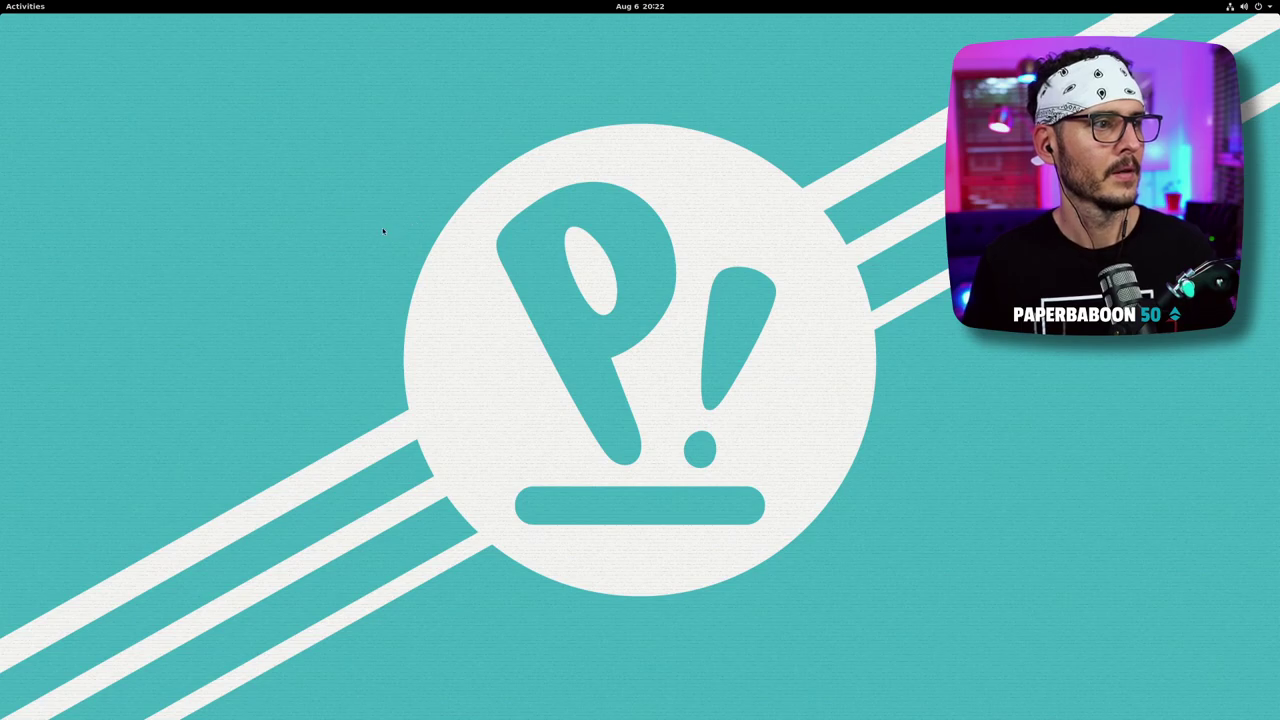
- Toggle the activities overview open and closed, leaving the desktop clear
{"action": "key", "text": "super"}
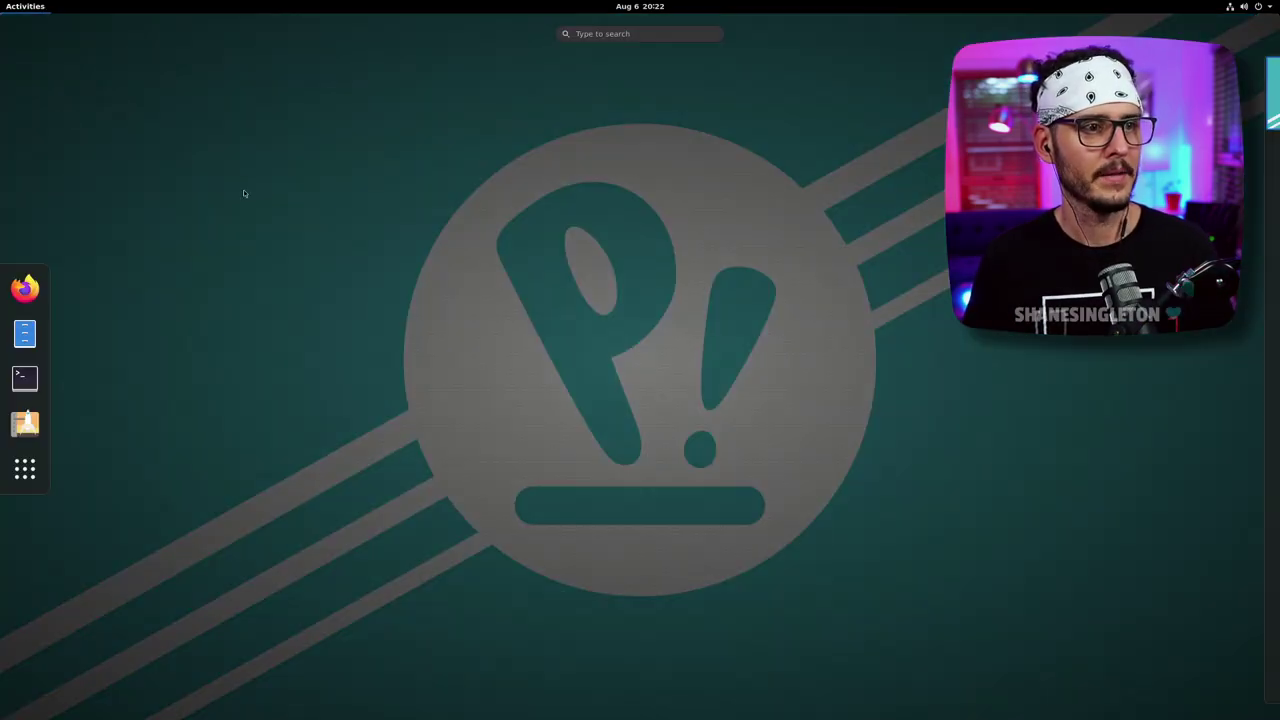
{"action": "key", "text": "super"}
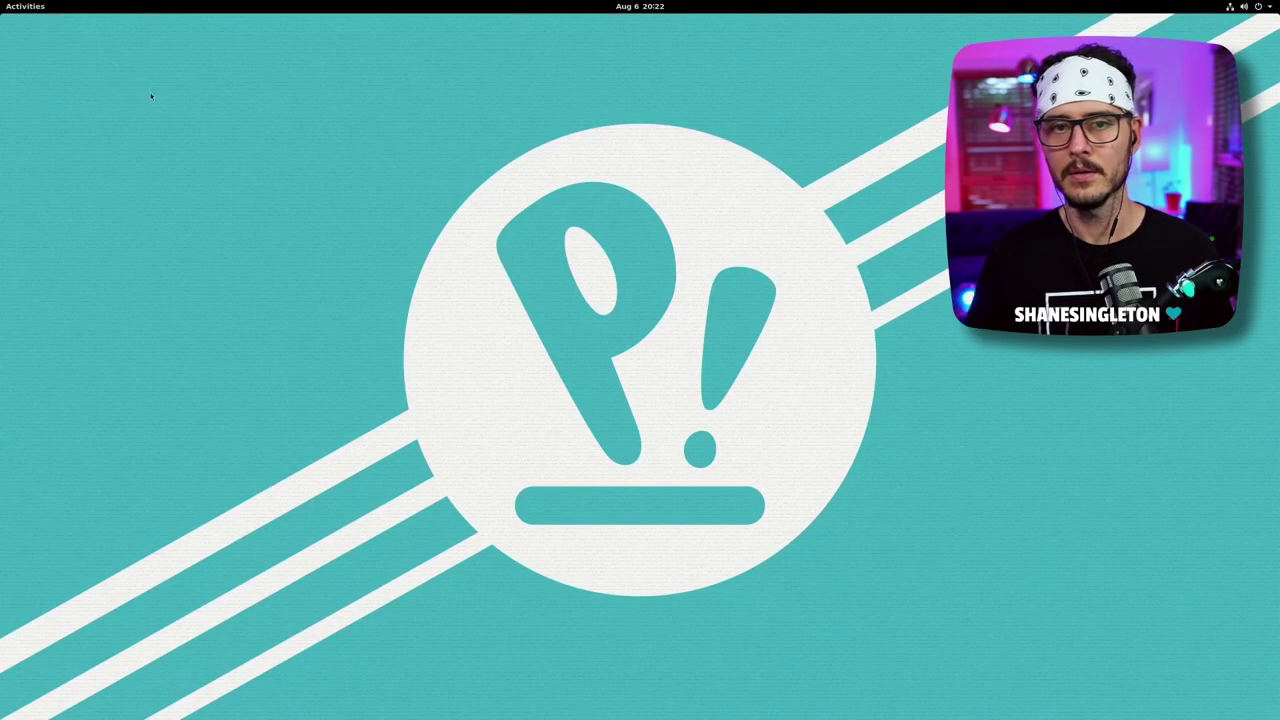
{"action": "left_click", "coordinate": [25, 6]}
{"action": "key", "text": "super"}
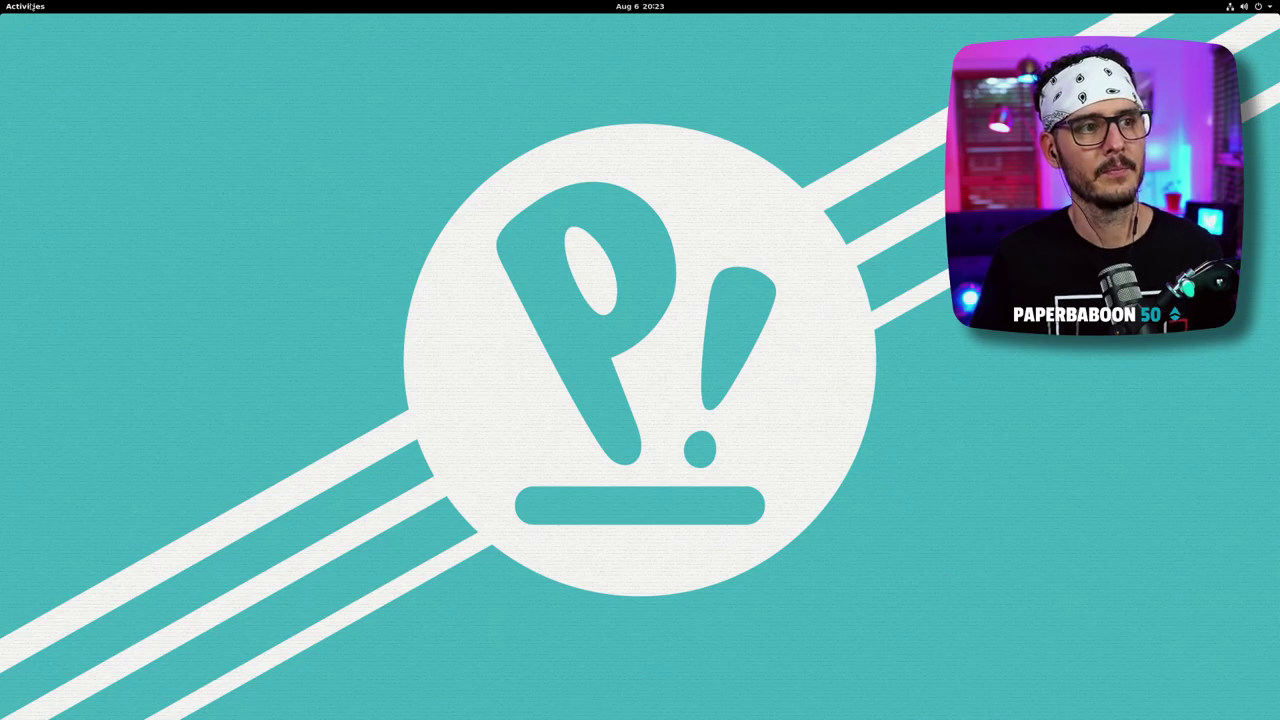
- Launch Firefox from the dock, opening its Welcome to Firefox page
{"action": "left_click", "coordinate": [20, 7]}
{"action": "left_click", "coordinate": [94, 151]}
{"action": "left_click", "coordinate": [20, 7]}
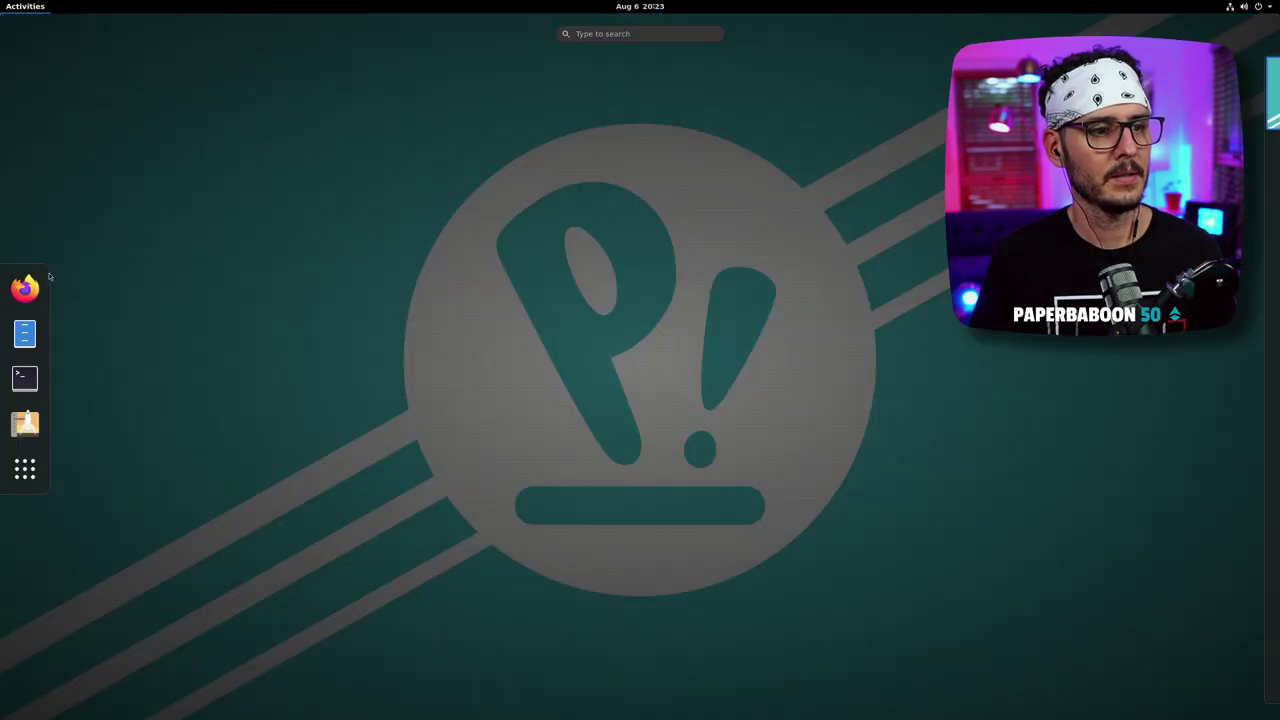
{"action": "left_click", "coordinate": [26, 288]}
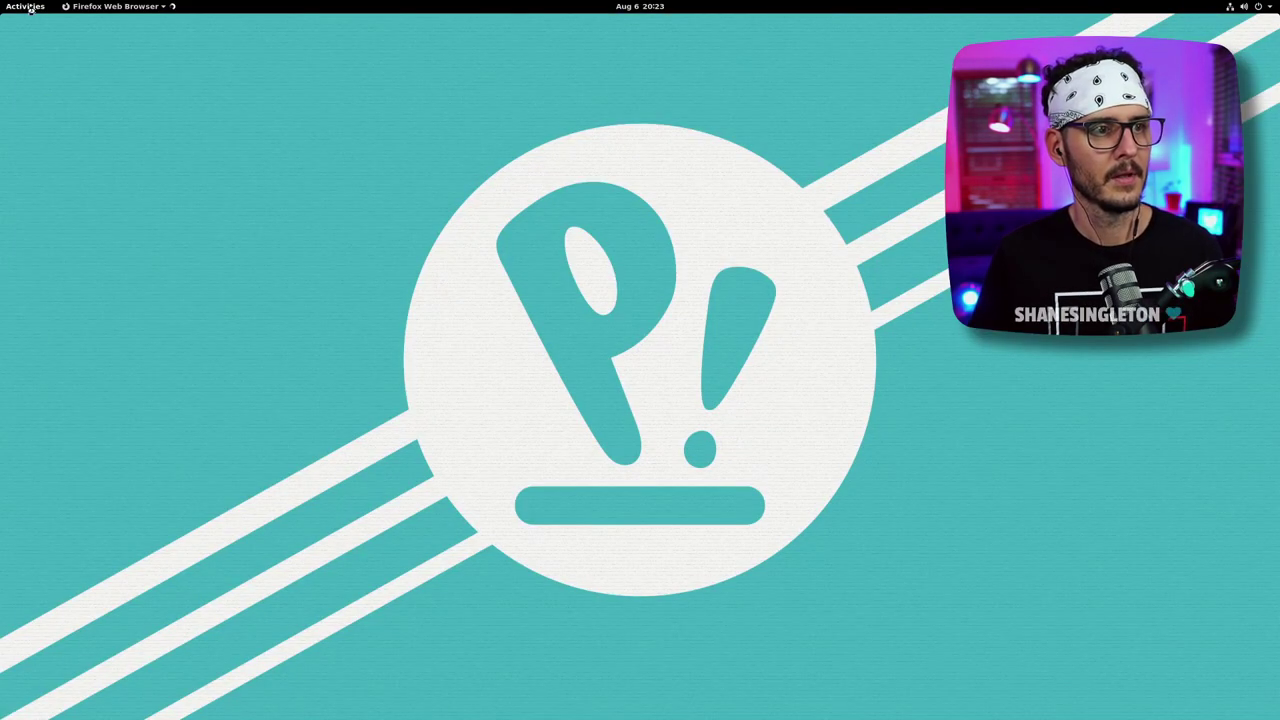
{"action": "key", "text": "super"}
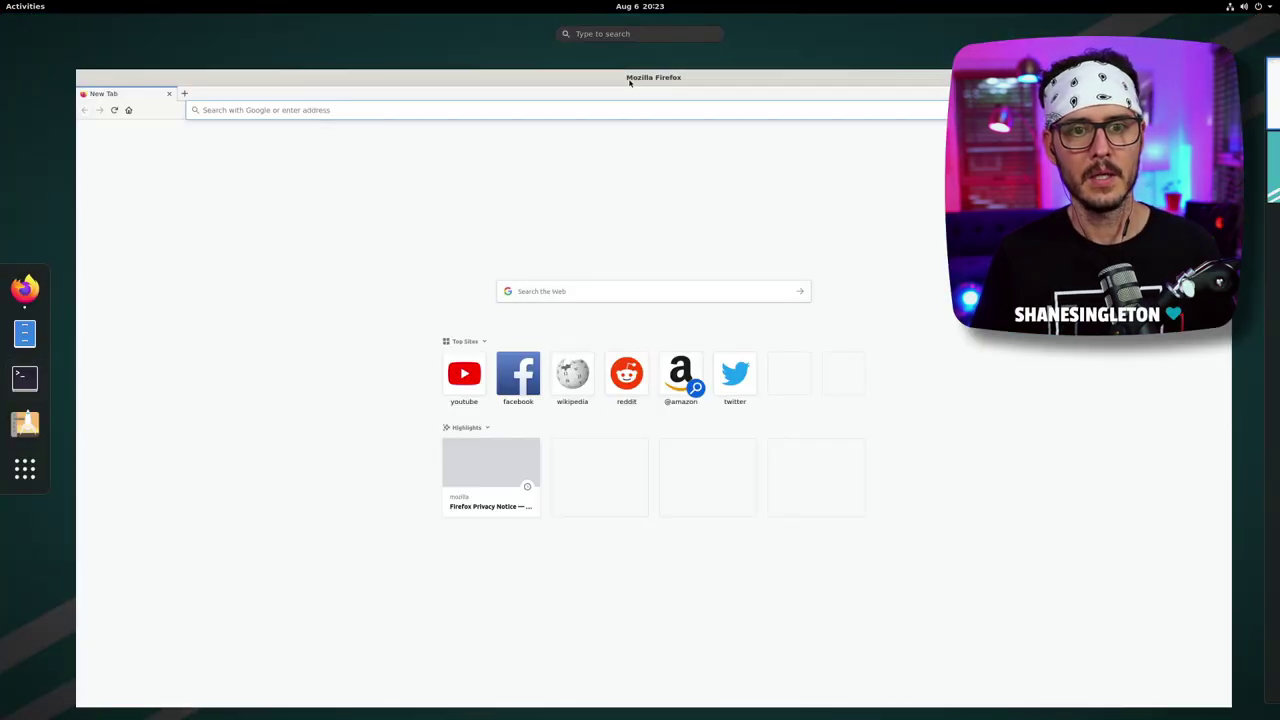
{"action": "left_click", "coordinate": [629, 83]}
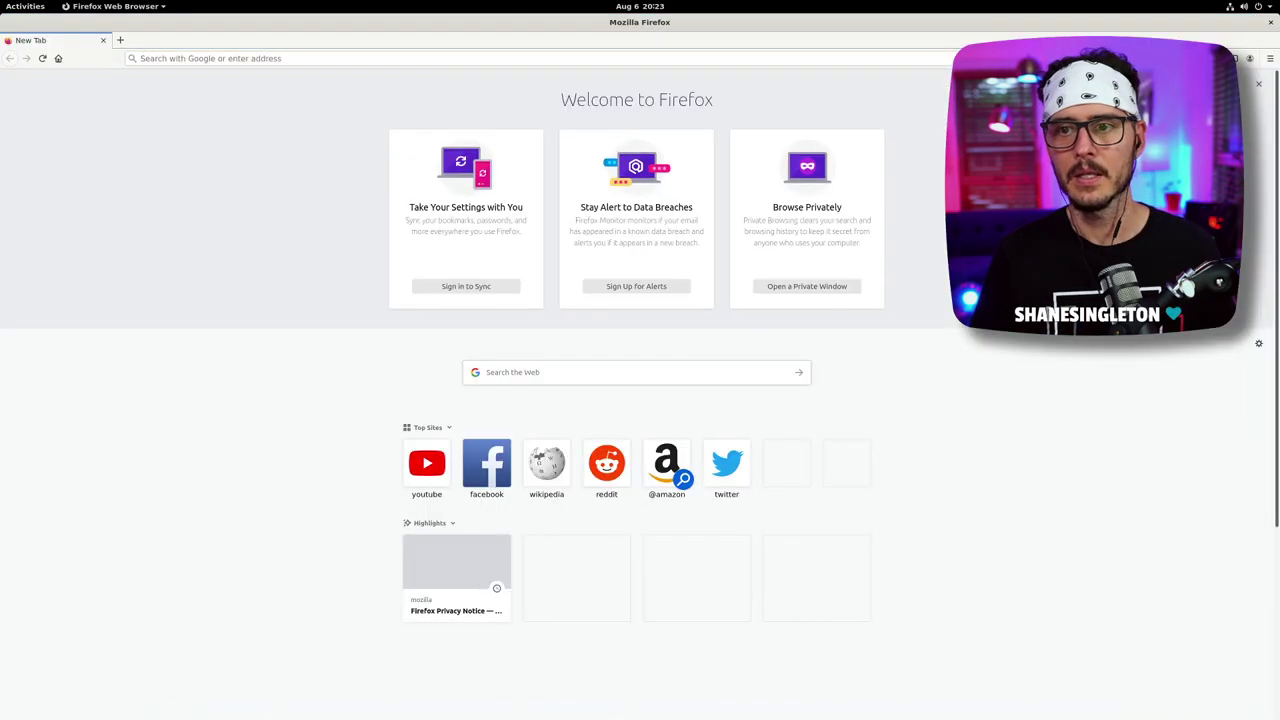
{"action": "left_click_drag", "start_coordinate": [629, 85], "coordinate": [867, 163]}
- Restore the Firefox window and snap it to the right half of the screen
{"action": "left_click", "coordinate": [666, 8]}
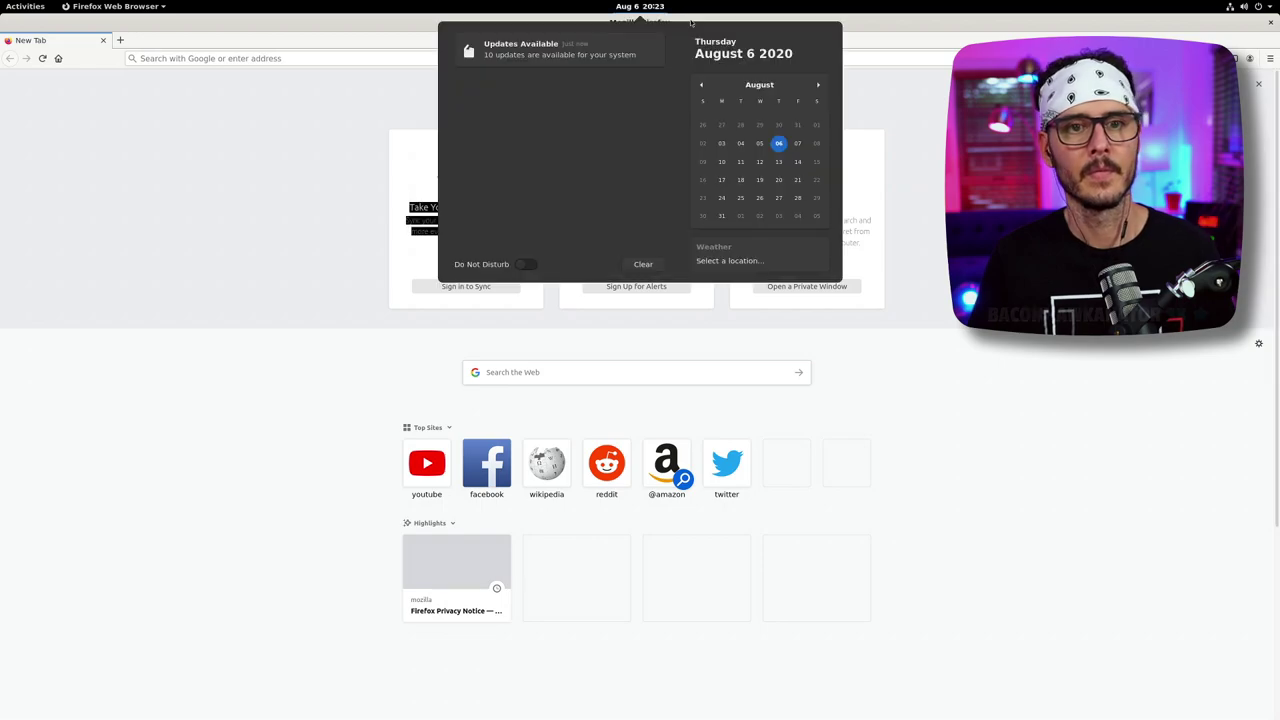
{"action": "left_click", "coordinate": [936, 27]}
{"action": "key", "text": "super+Down"}
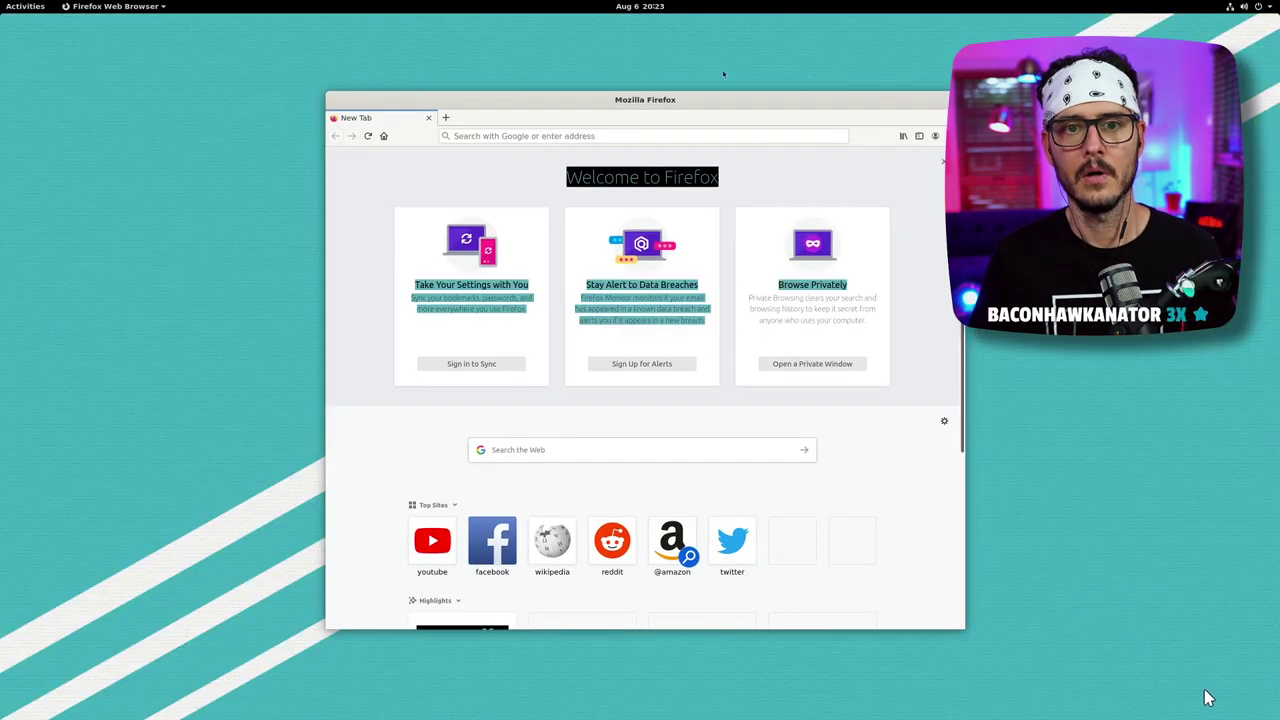
{"action": "left_click_drag", "start_coordinate": [717, 100], "coordinate": [1277, 194]}
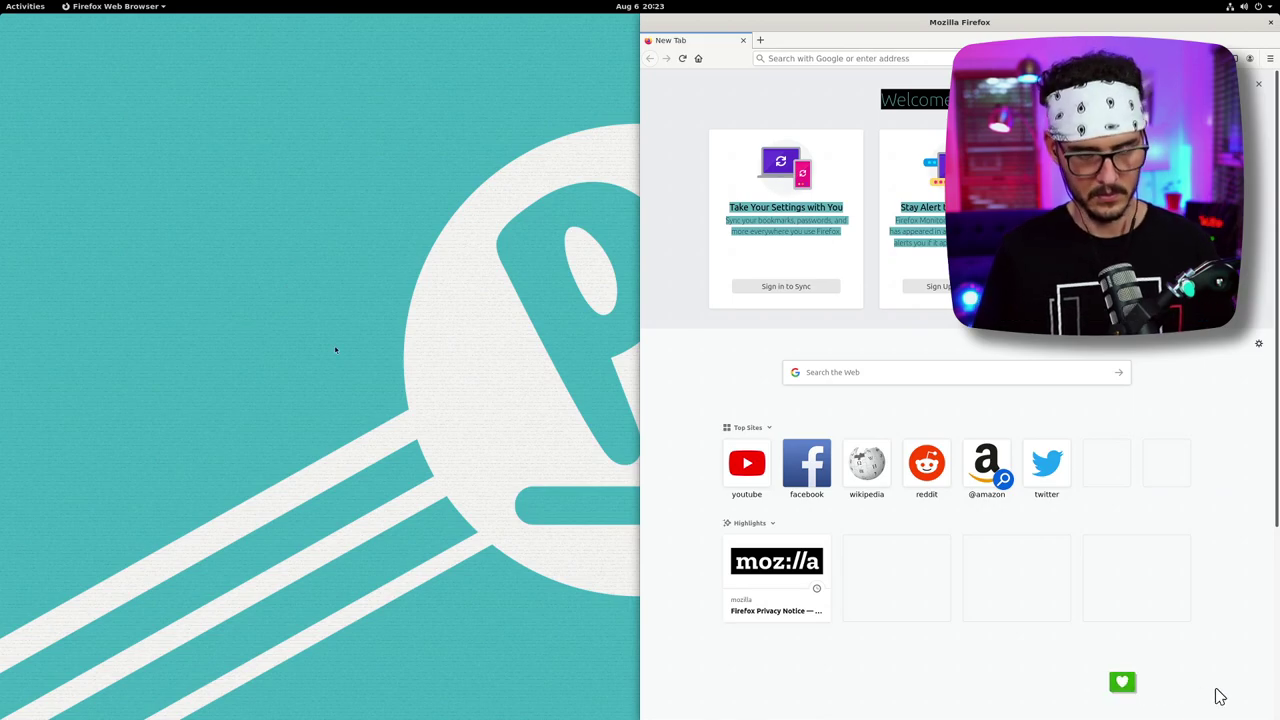
- Open a terminal with Super+T and tile it to the left half
{"action": "key", "text": "super"}
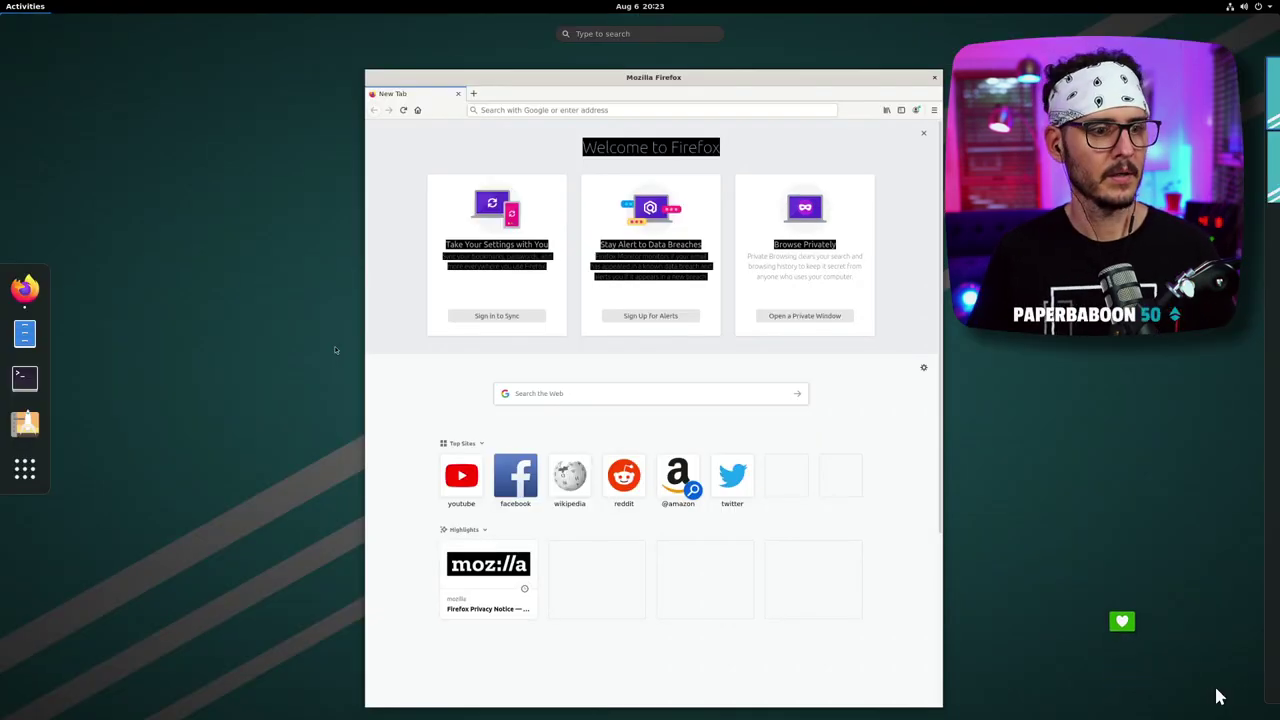
{"action": "key", "text": "super+t"}
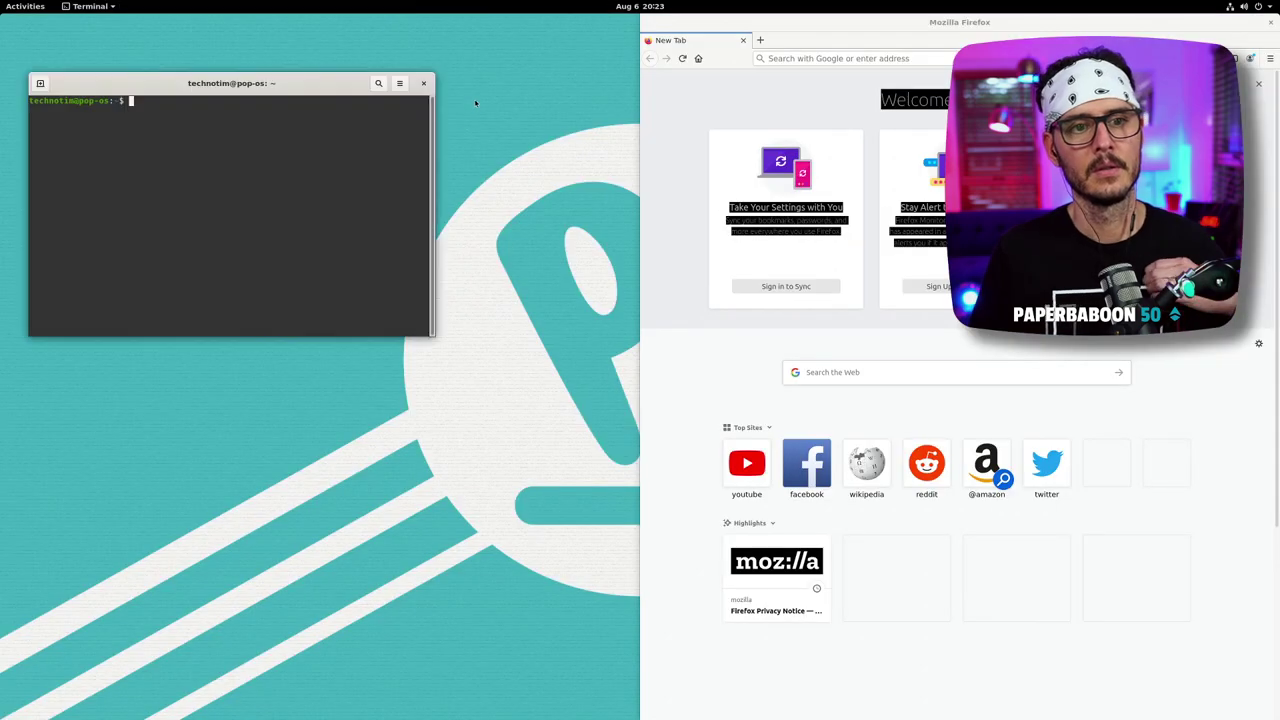
{"action": "left_click_drag", "start_coordinate": [295, 85], "coordinate": [4, 132]}
- Run ls to list the home folders, then launch Pop!_Shop from the dock
{"action": "type", "text": "ls"}
{"action": "key", "text": "Return"}
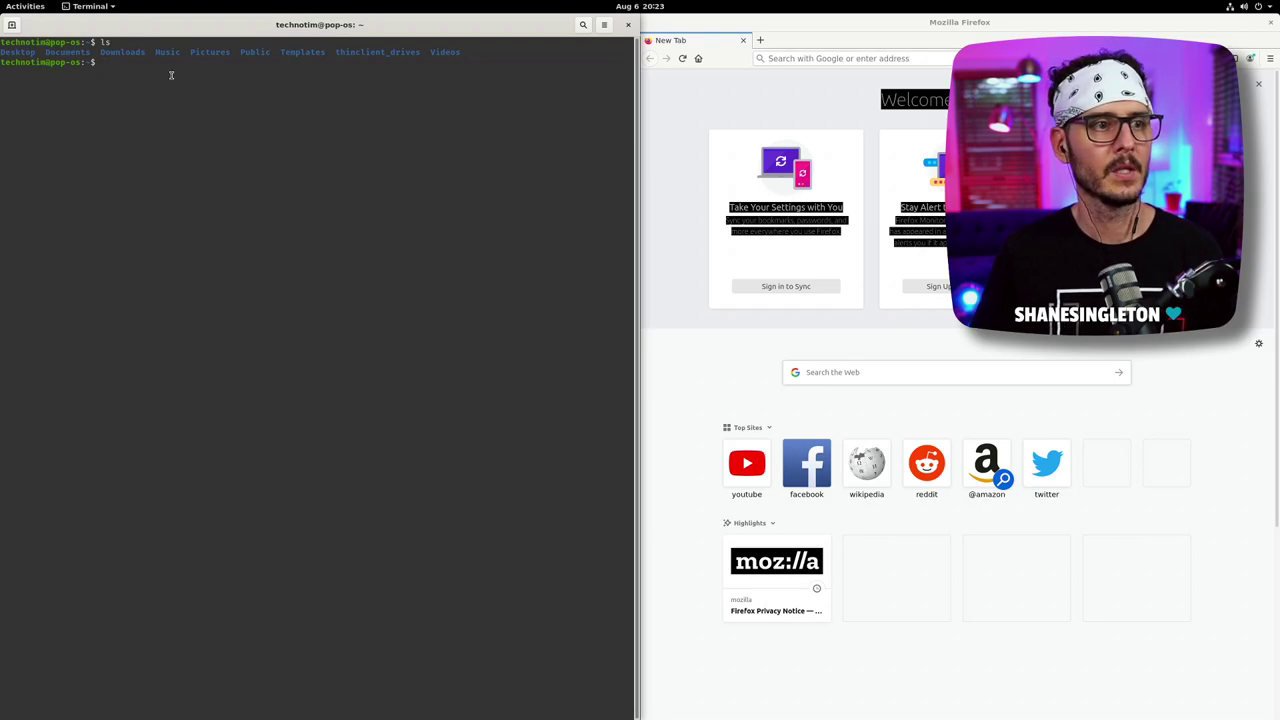
{"action": "left_click", "coordinate": [25, 7]}
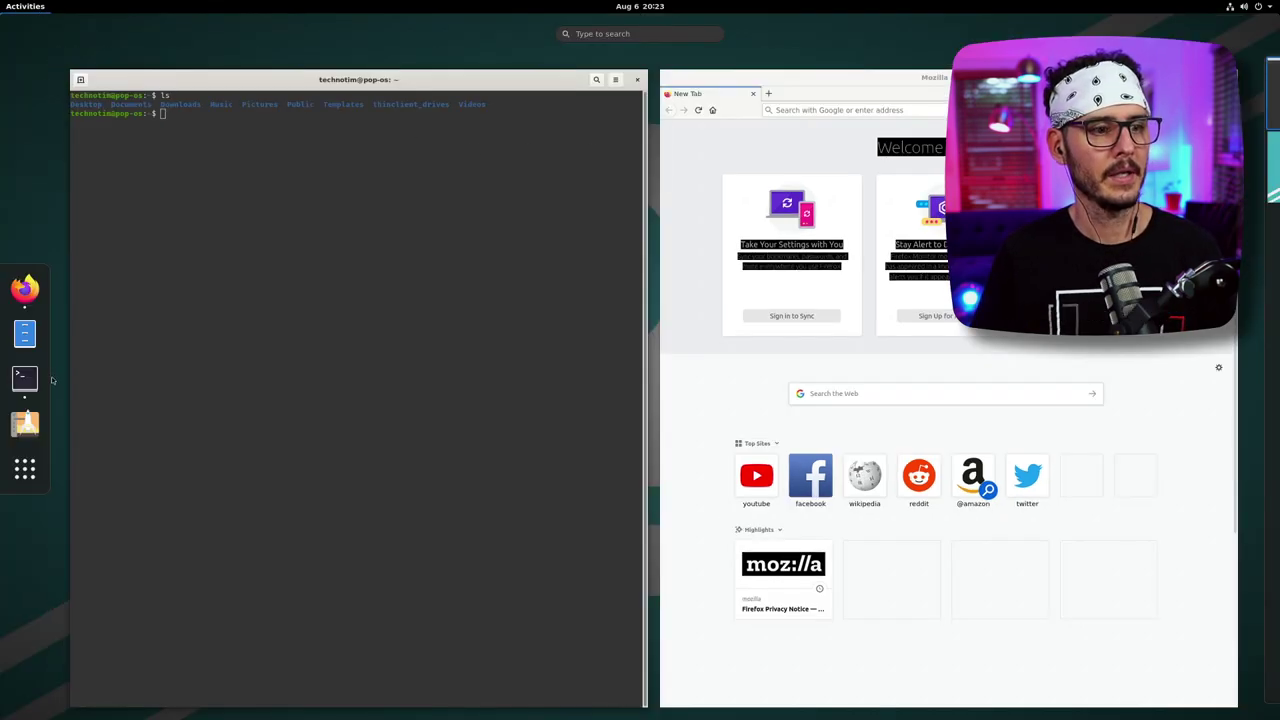
{"action": "left_click", "coordinate": [25, 424]}
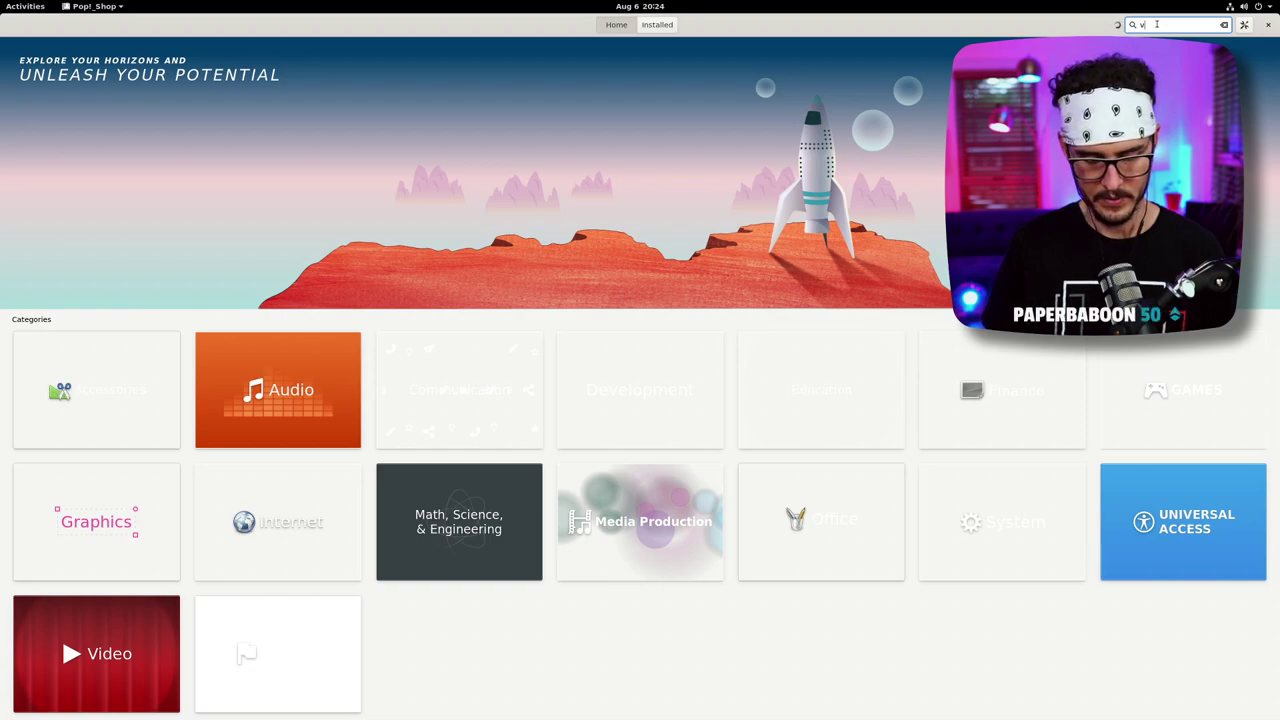
- Search 'code' and open the Visual Studio Code page, keeping the flathub (flatpak) source
{"action": "type", "text": "code"}
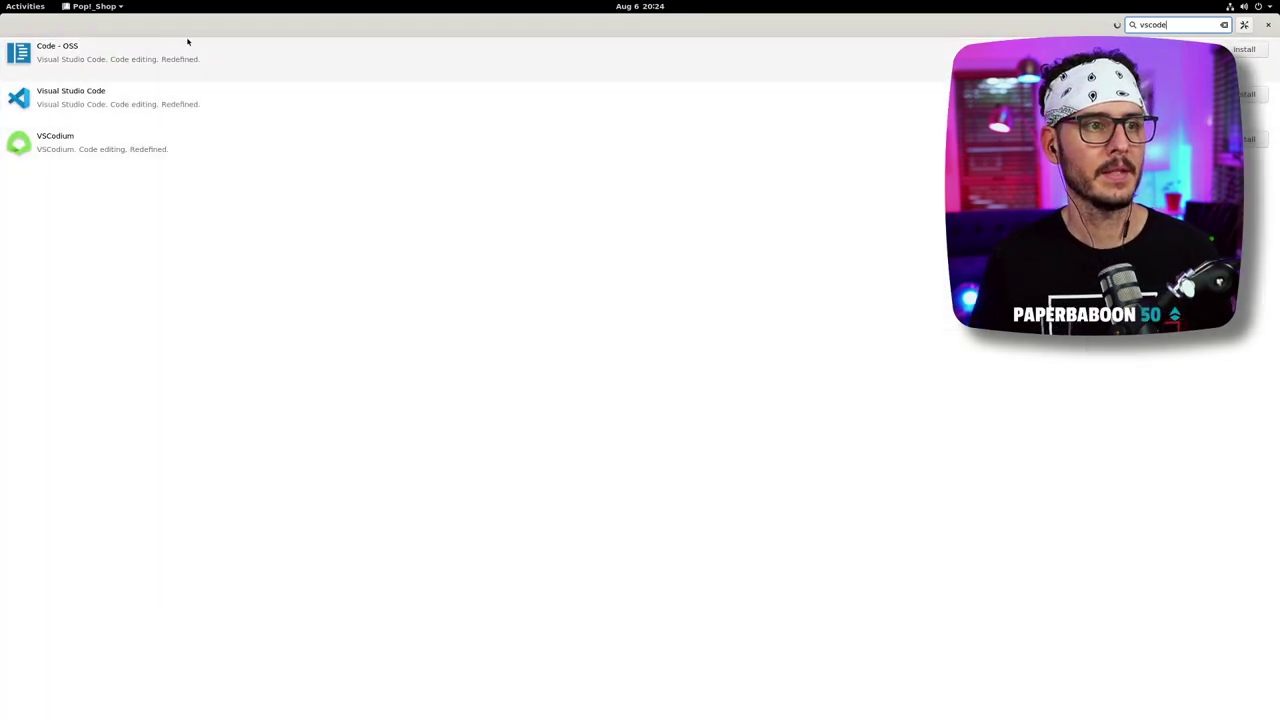
{"action": "left_click", "coordinate": [177, 92]}
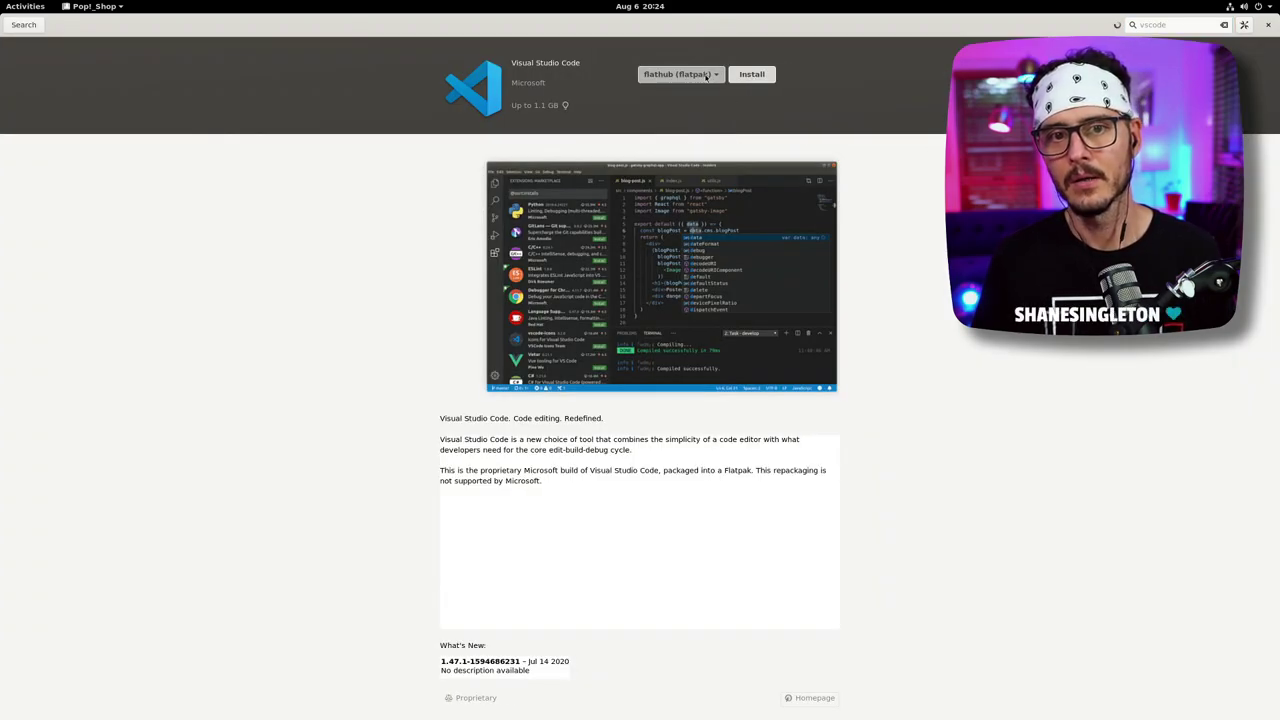
{"action": "left_click", "coordinate": [706, 76]}
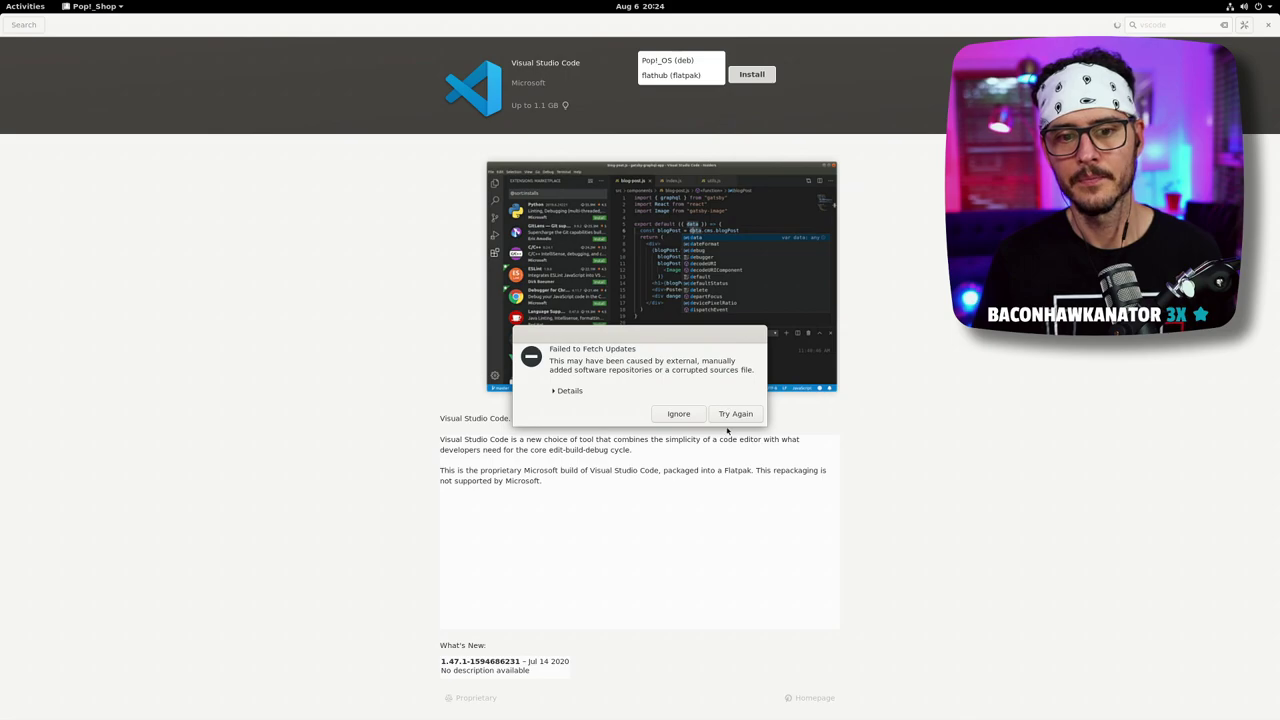
{"action": "left_click", "coordinate": [744, 413]}
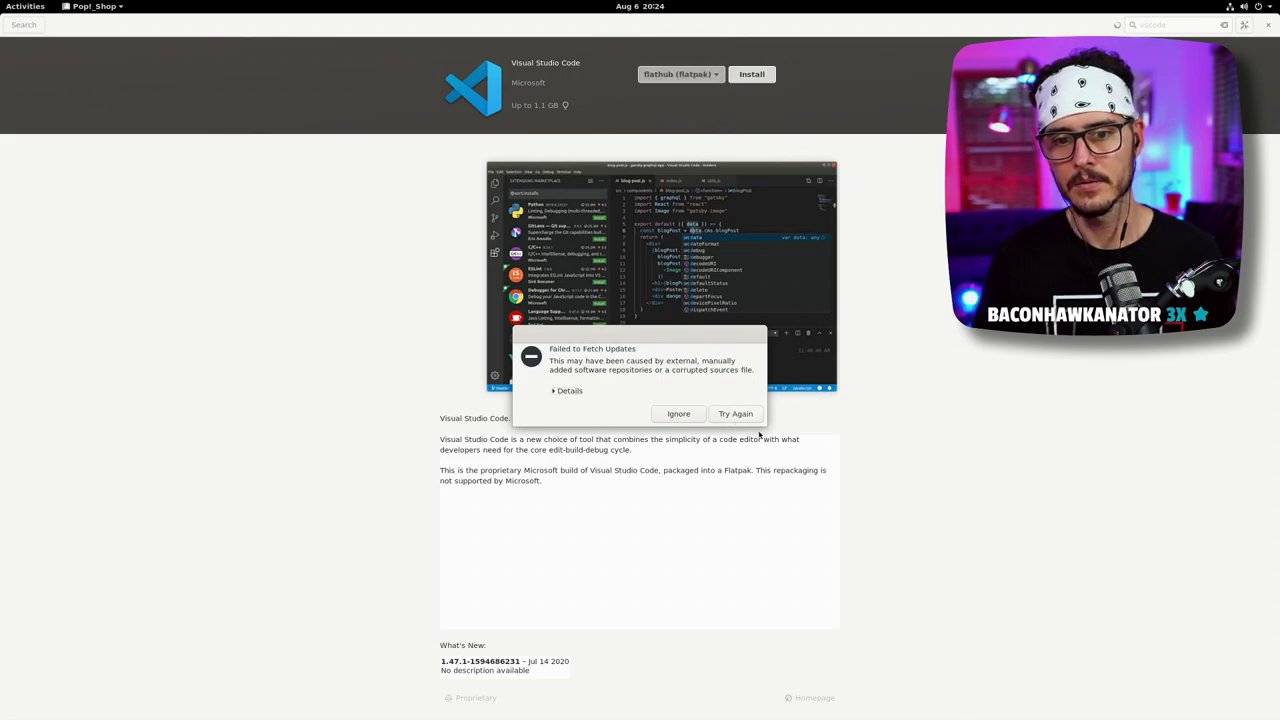
- Retry the failed repository refresh and authenticate with the password
{"action": "left_click", "coordinate": [736, 414]}
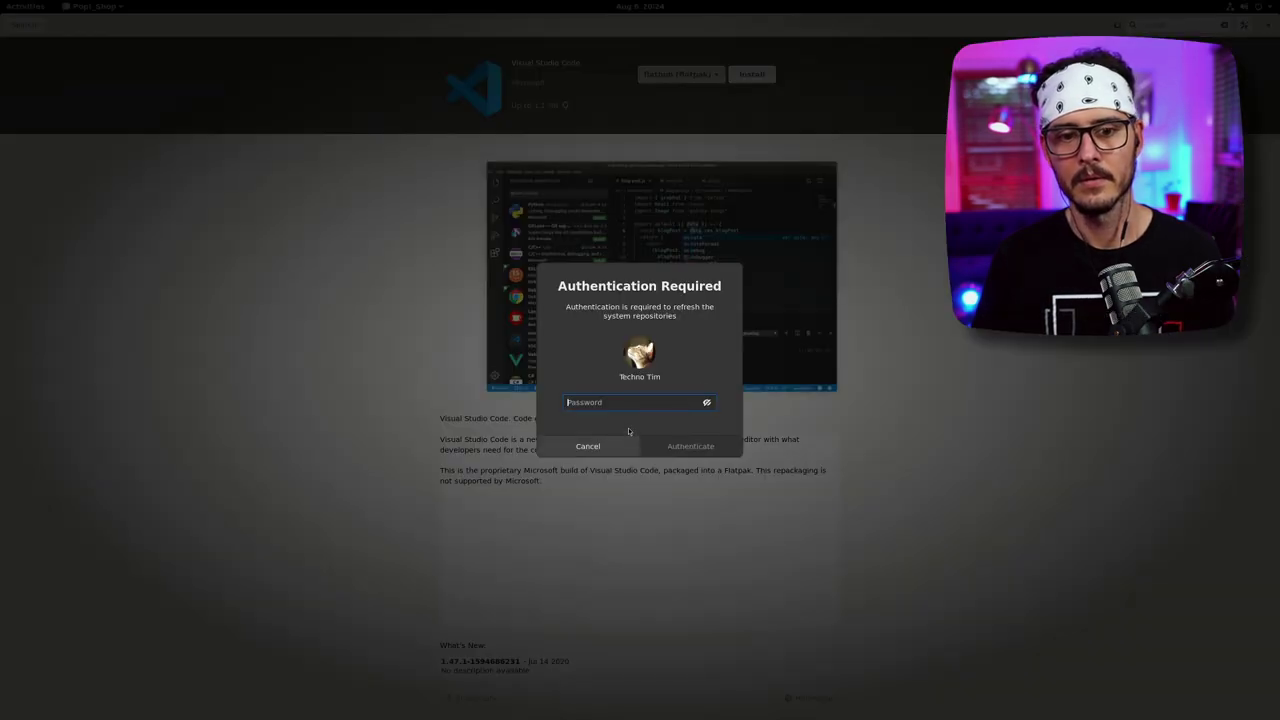
{"action": "type", "text": "*******"}
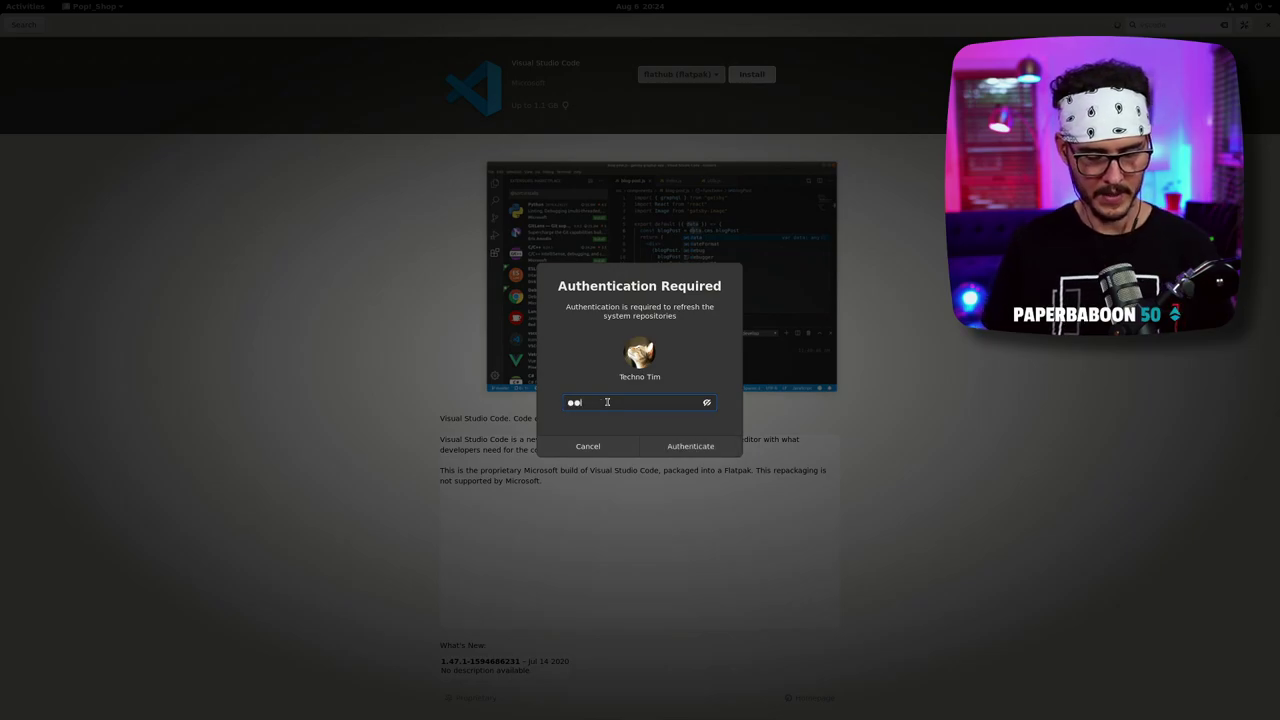
{"action": "key", "text": "Return"}
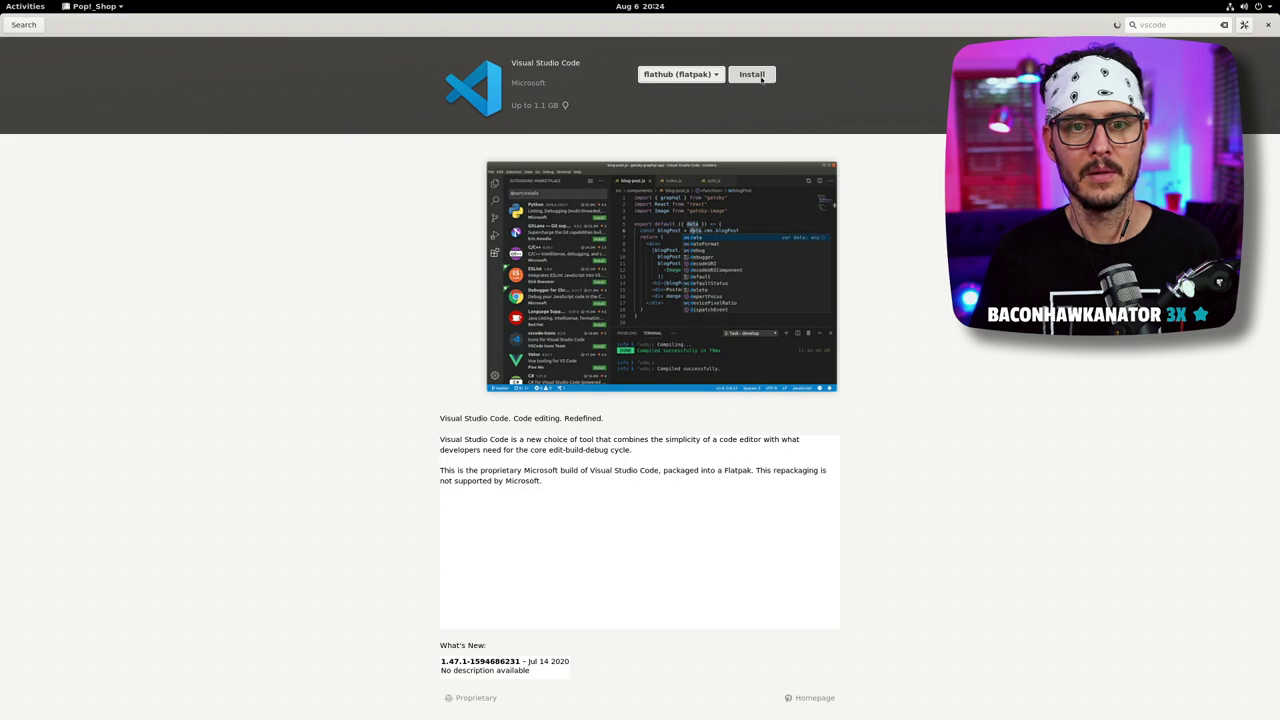
- Search 'vscode' in a new Firefox tab and open the code.visualstudio.com result
{"action": "left_click", "coordinate": [652, 7]}
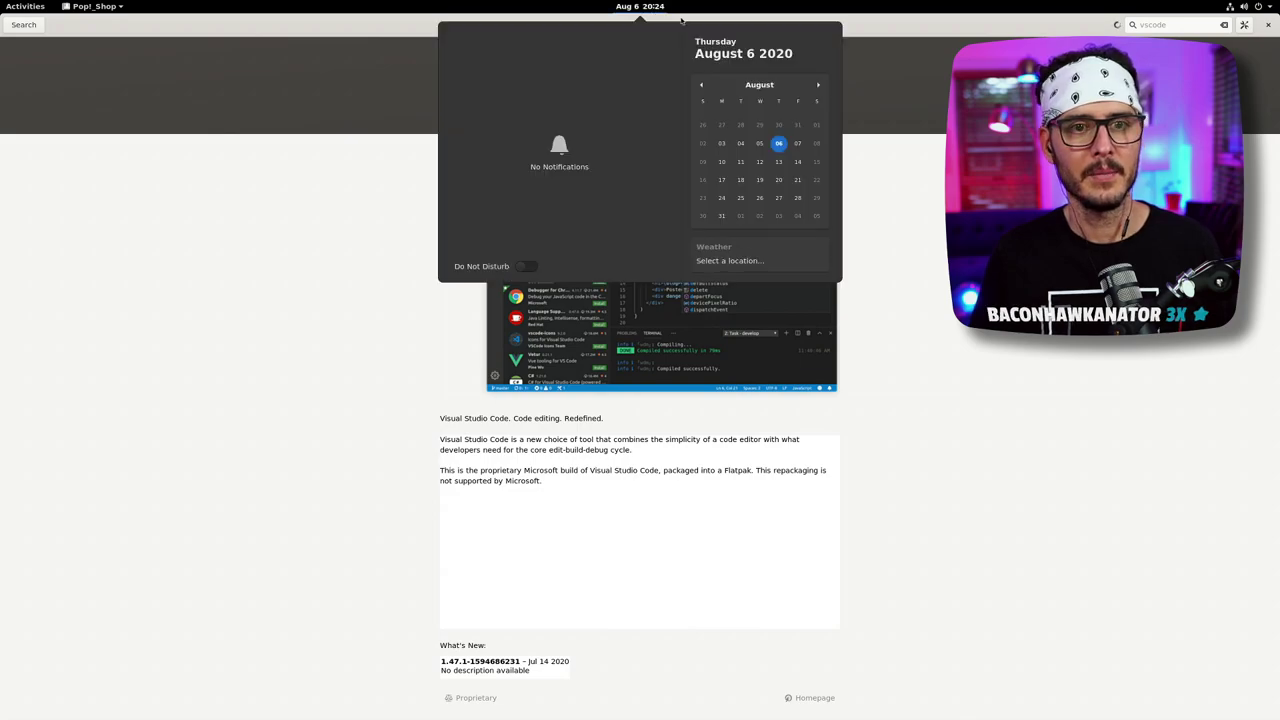
{"action": "left_click", "coordinate": [882, 32]}
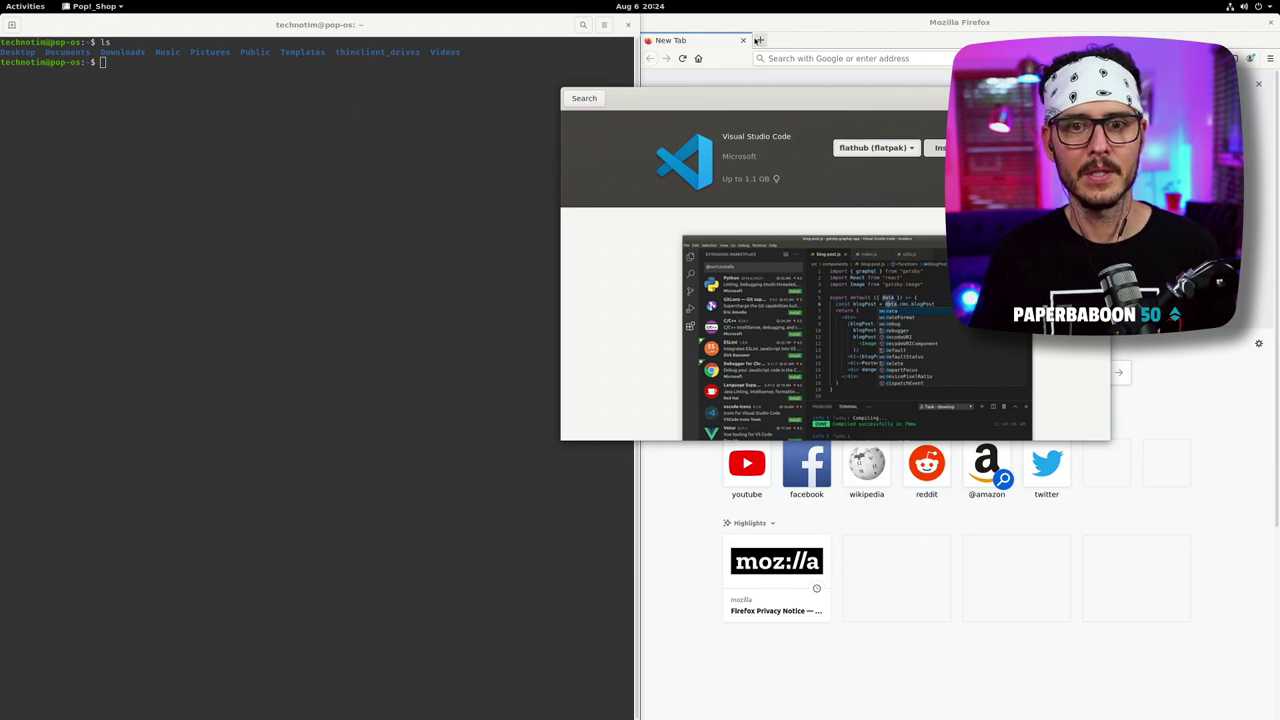
{"action": "left_click", "coordinate": [760, 40]}
{"action": "left_click", "coordinate": [788, 57]}
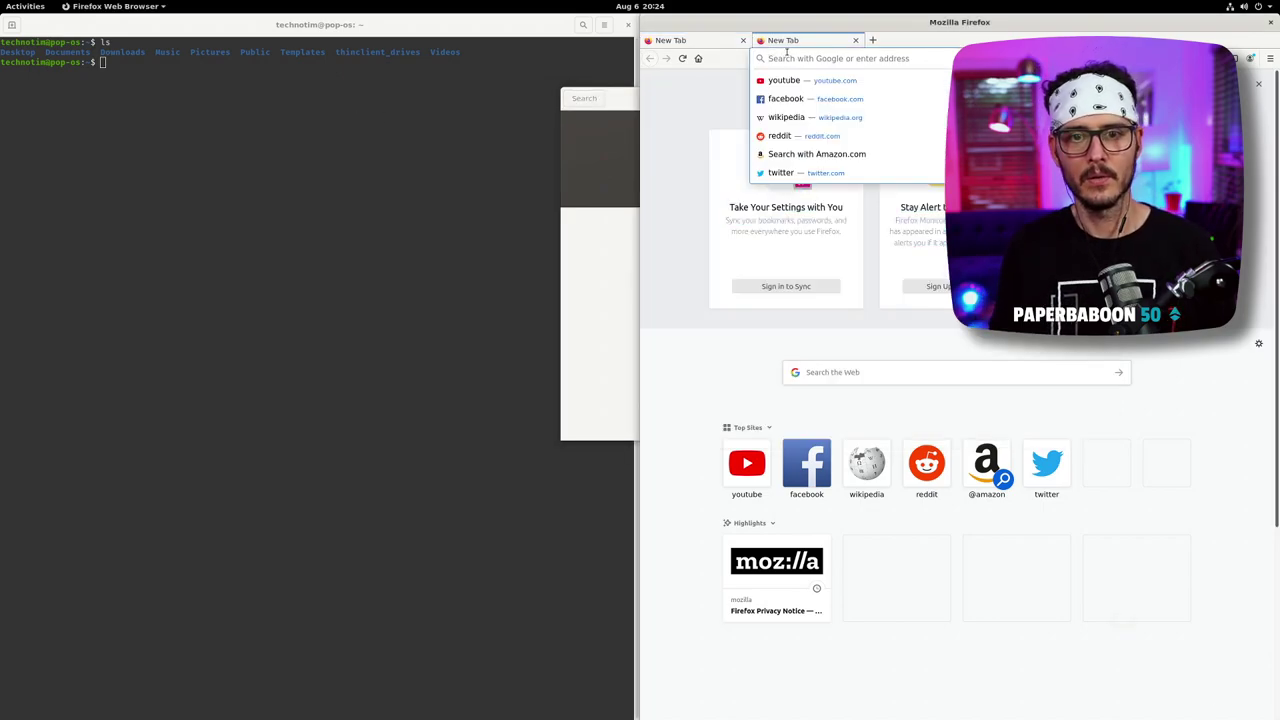
{"action": "type", "text": "vscode"}
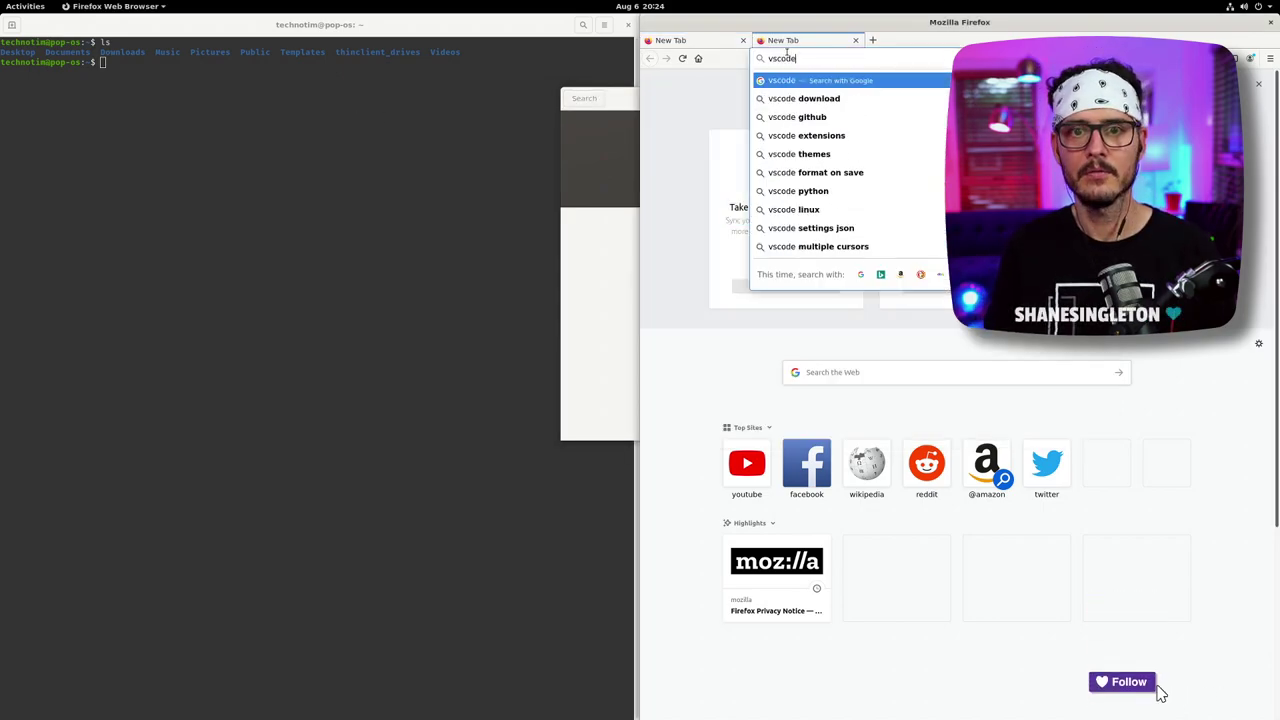
{"action": "key", "text": "Return"}
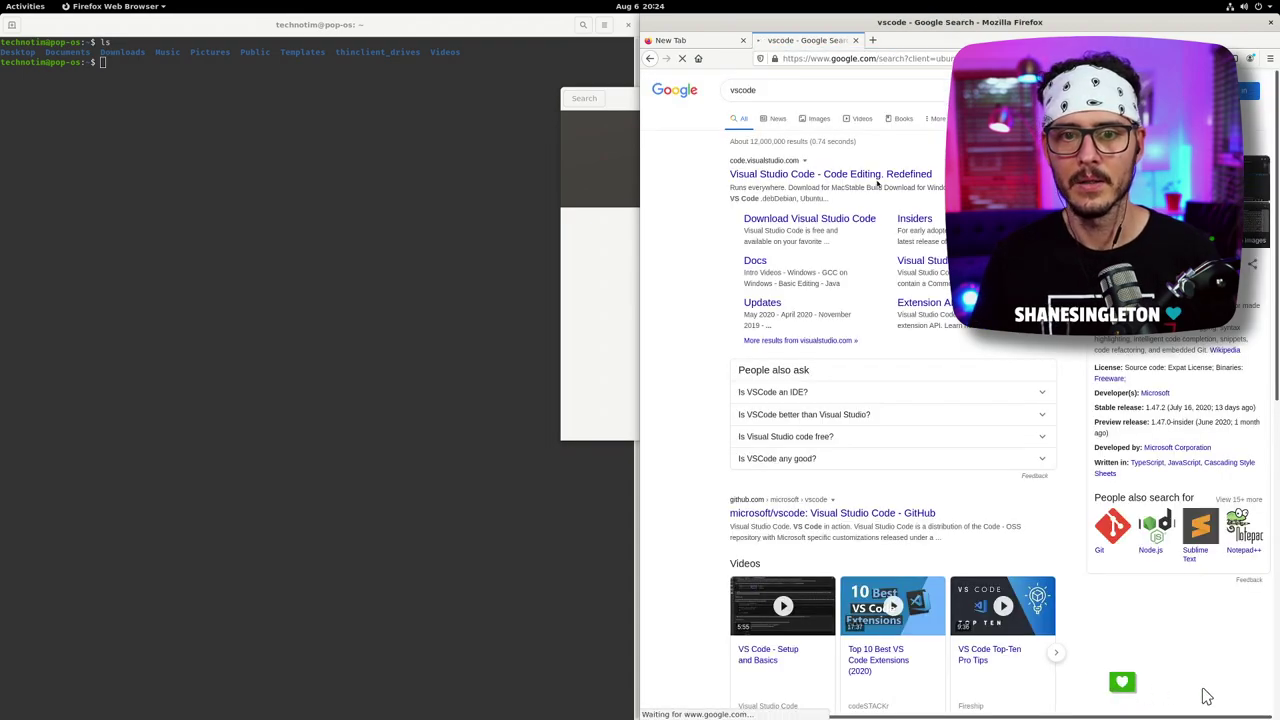
{"action": "left_click", "coordinate": [877, 176]}
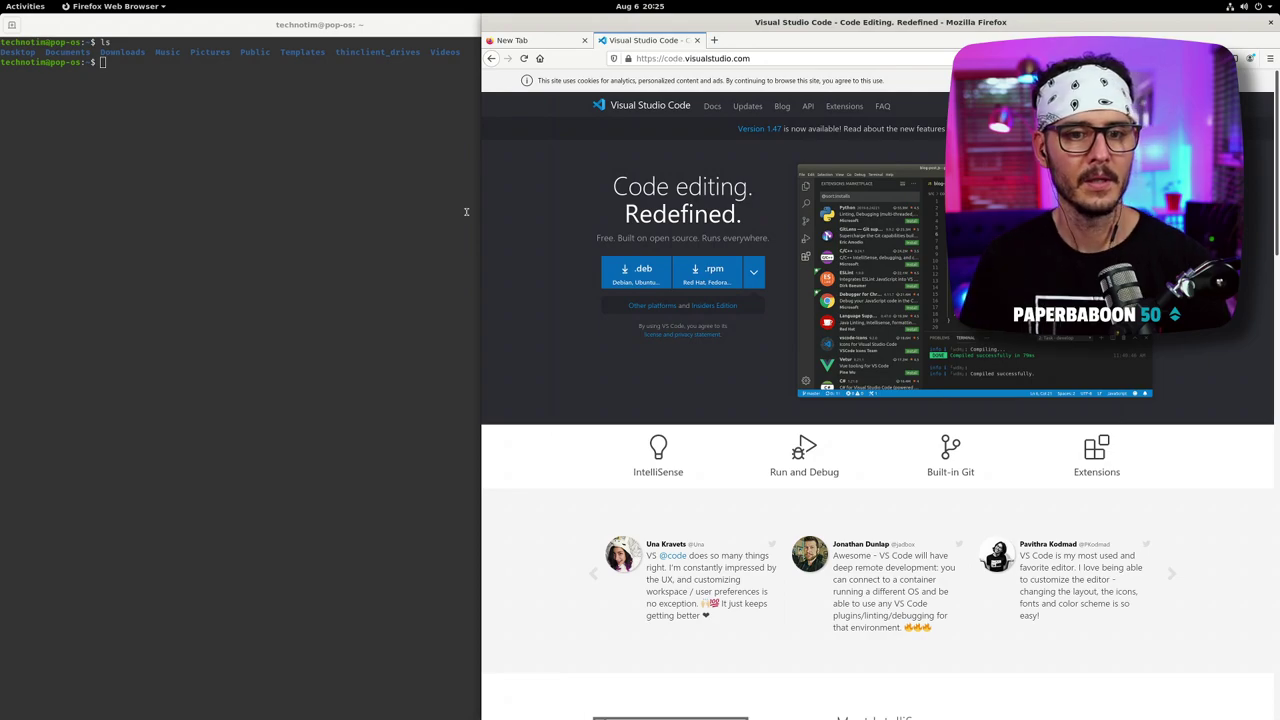
- Bring the Pop!_Shop Visual Studio Code page back to the front
{"action": "left_click", "coordinate": [418, 145]}
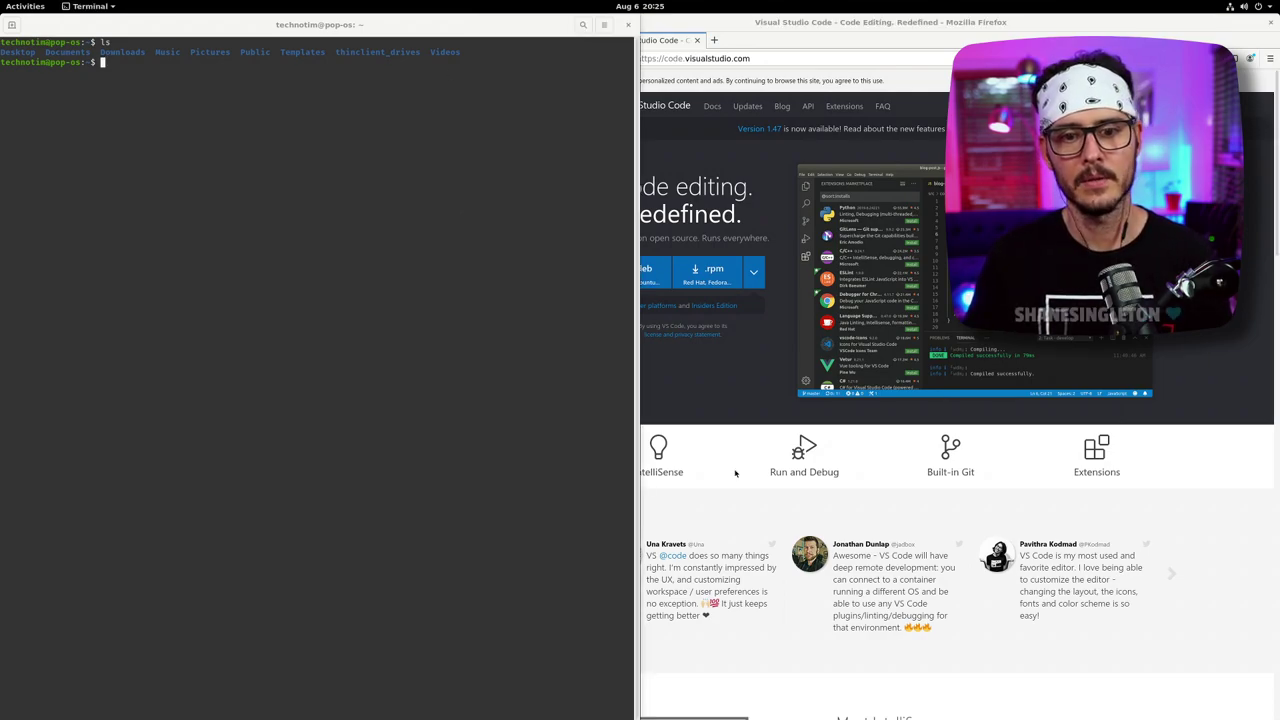
{"action": "left_click", "coordinate": [36, 8]}
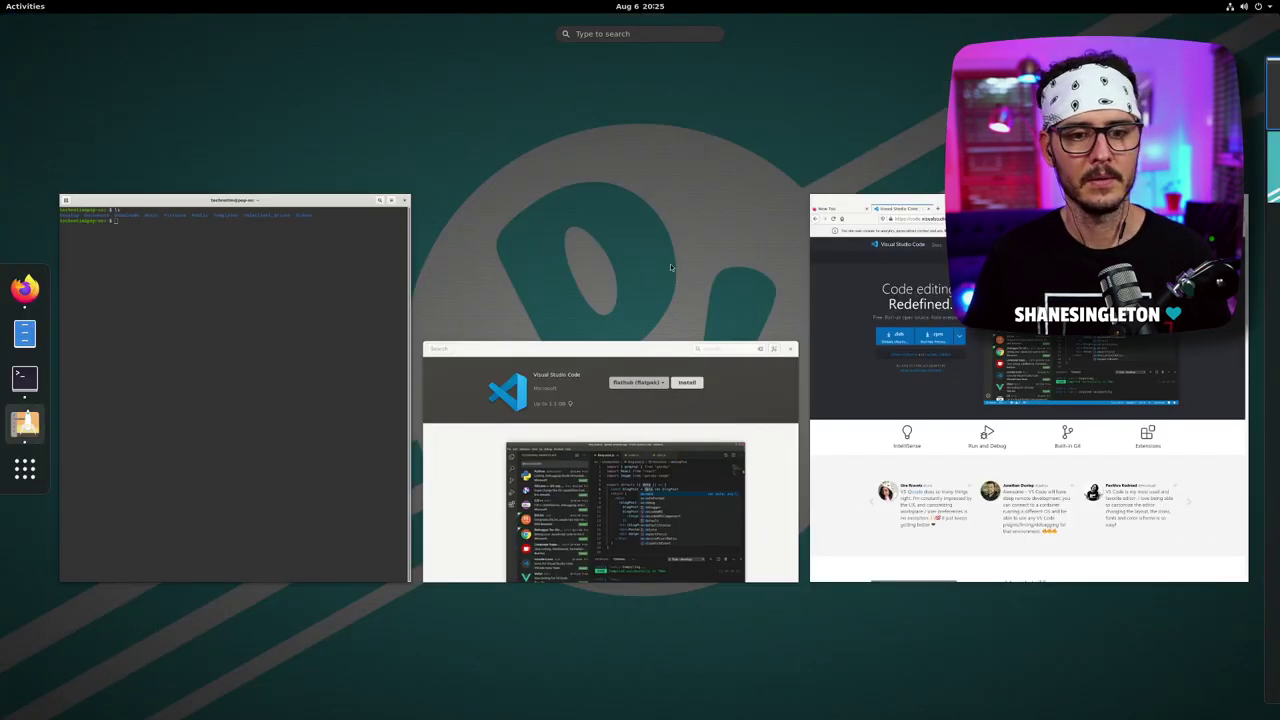
{"action": "left_click", "coordinate": [25, 424]}
{"action": "key", "text": "alt+Tab"}
{"action": "key", "text": "alt+Tab"}
{"action": "key", "text": "alt+Tab"}
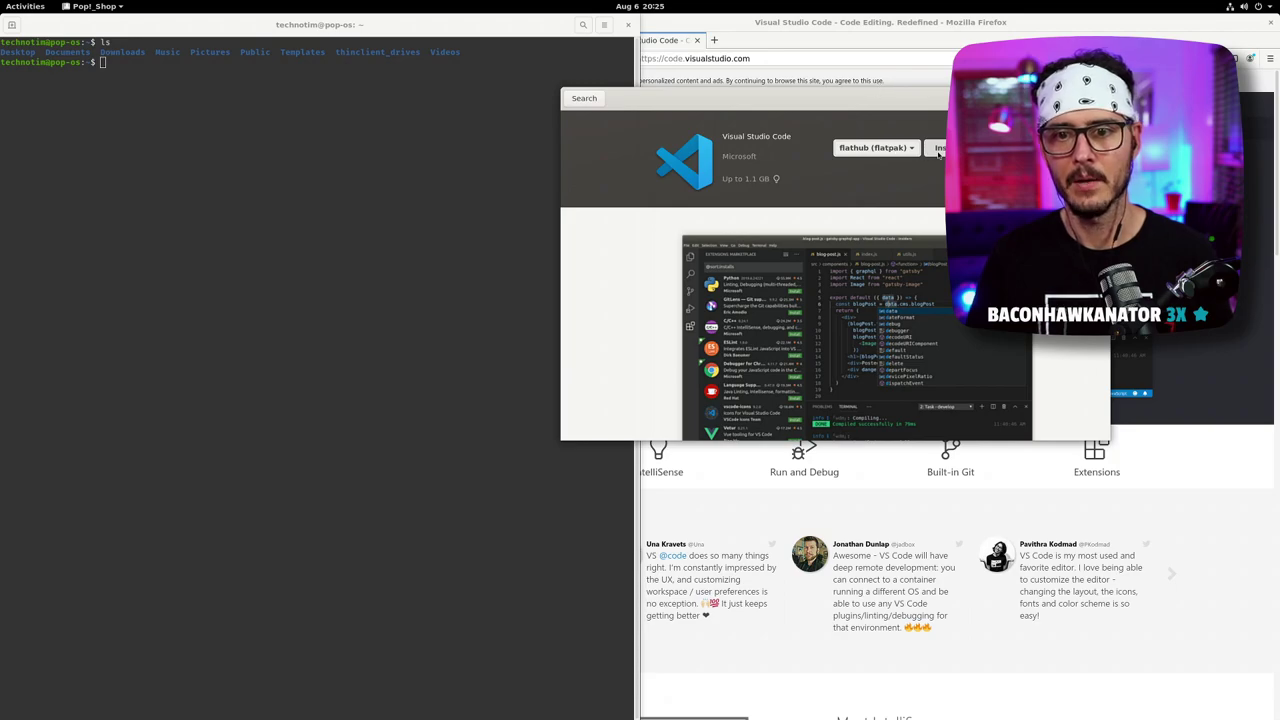
- Install Visual Studio Code from flathub, moving the window aside while it installs
{"action": "left_click", "coordinate": [940, 148]}
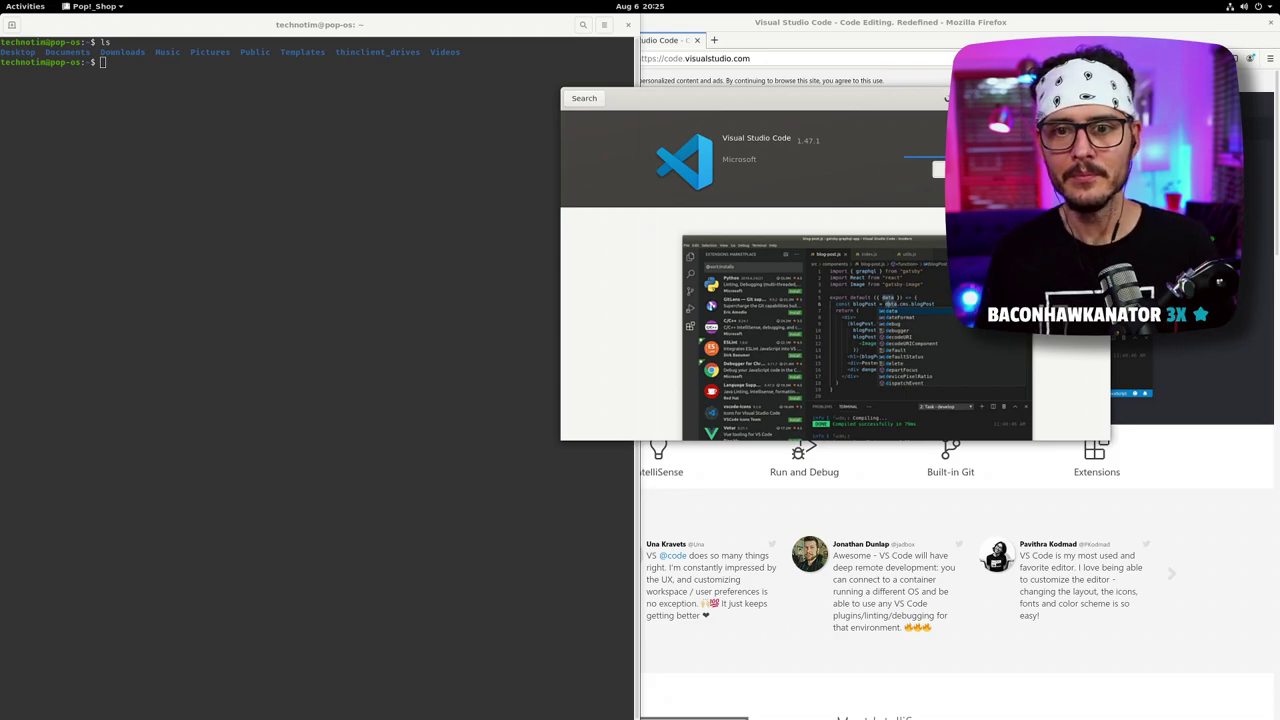
{"action": "left_click_drag", "start_coordinate": [675, 145], "coordinate": [463, 124]}
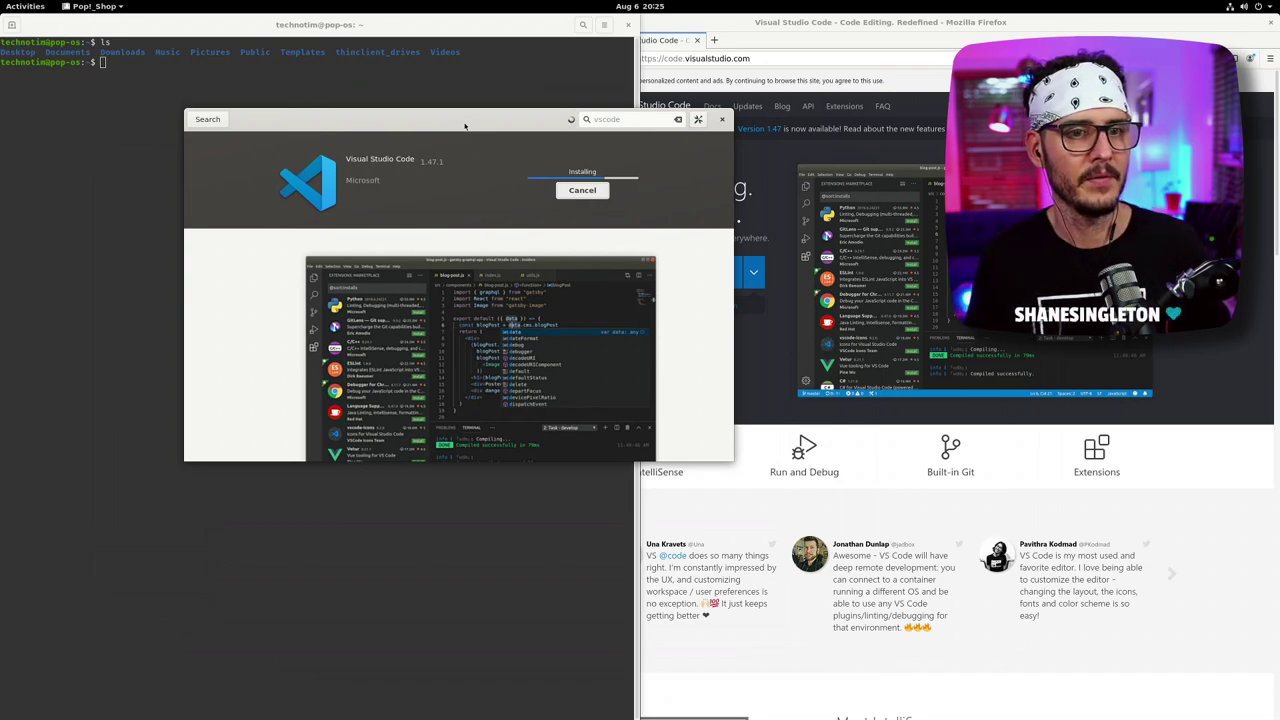
{"action": "left_click_drag", "start_coordinate": [464, 126], "coordinate": [490, 110]}
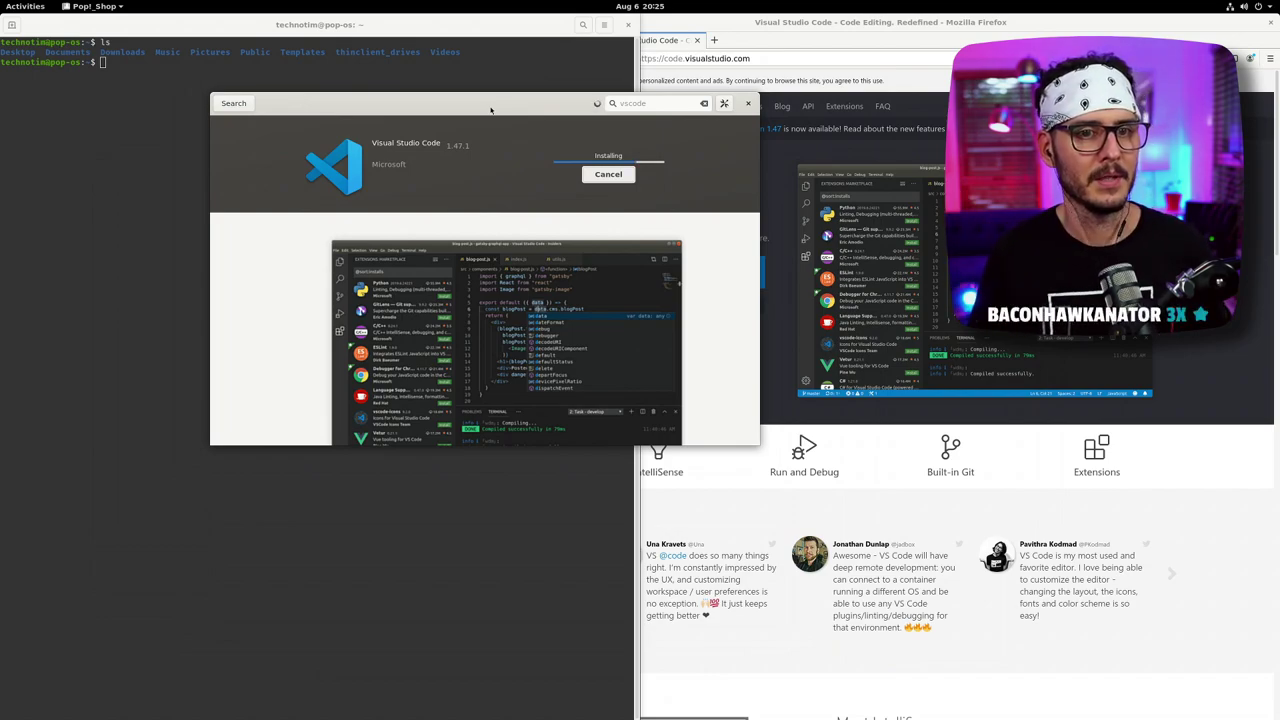
{"action": "left_click_drag", "start_coordinate": [490, 109], "coordinate": [427, 106]}
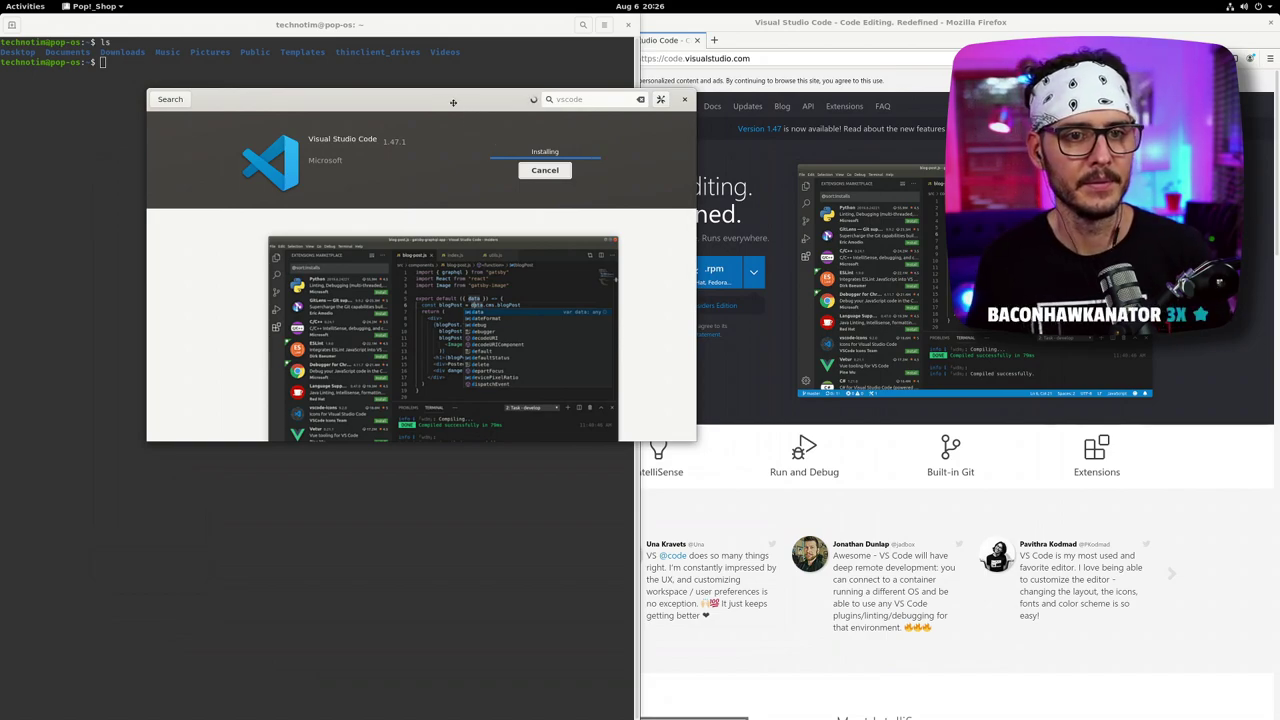
{"action": "left_click_drag", "start_coordinate": [469, 110], "coordinate": [414, 85]}
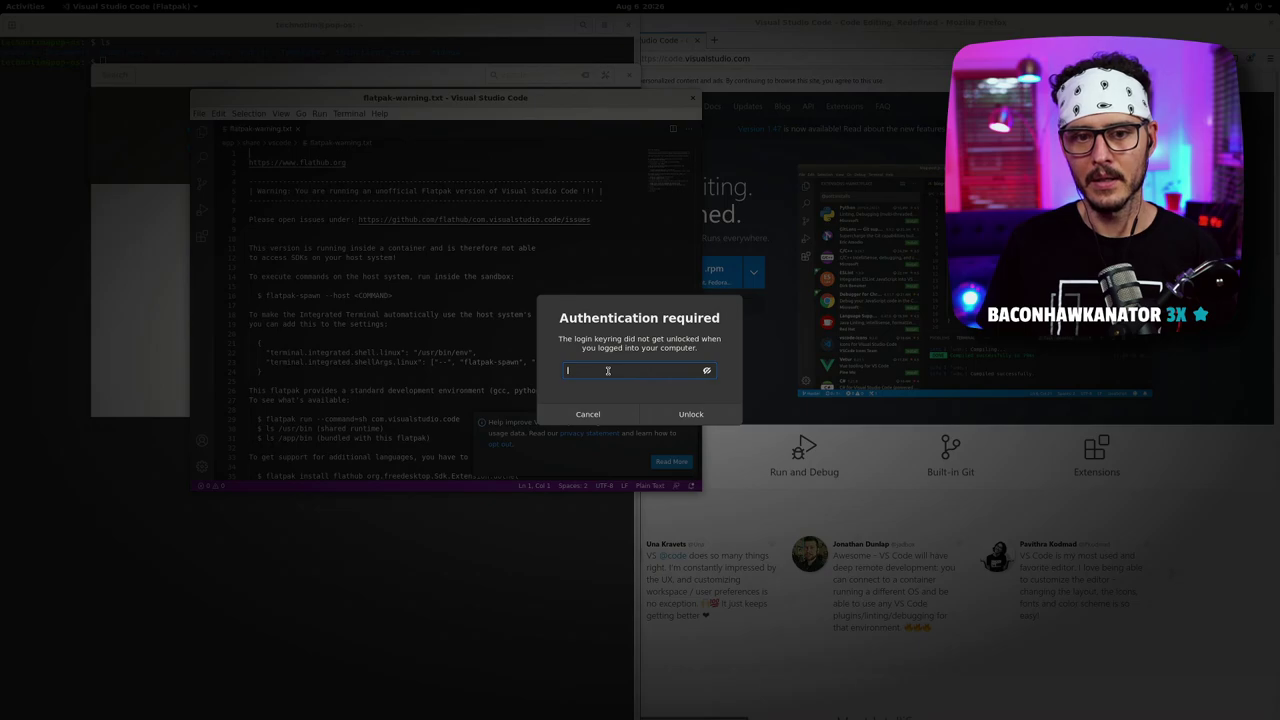
- Unlock the login keyring, dismiss the usage-data notice, and select the sandbox instructions
{"action": "type", "text": "•••••••••"}
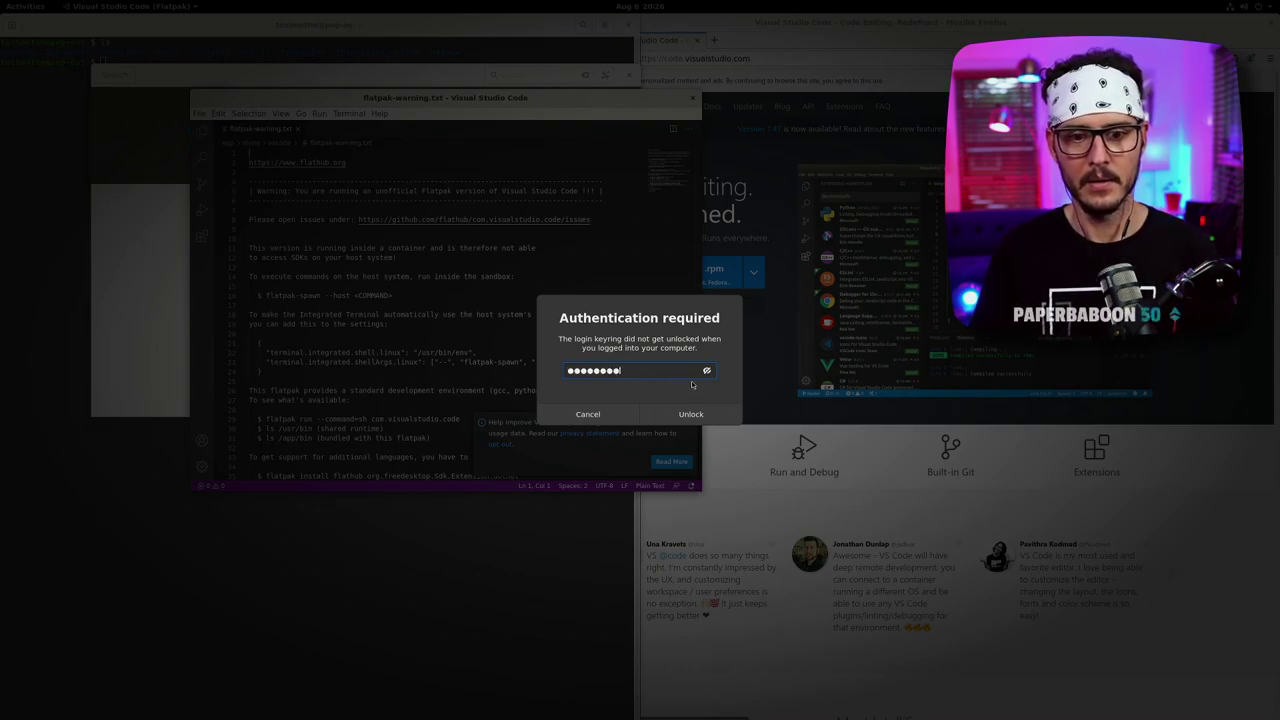
{"action": "left_click", "coordinate": [692, 416]}
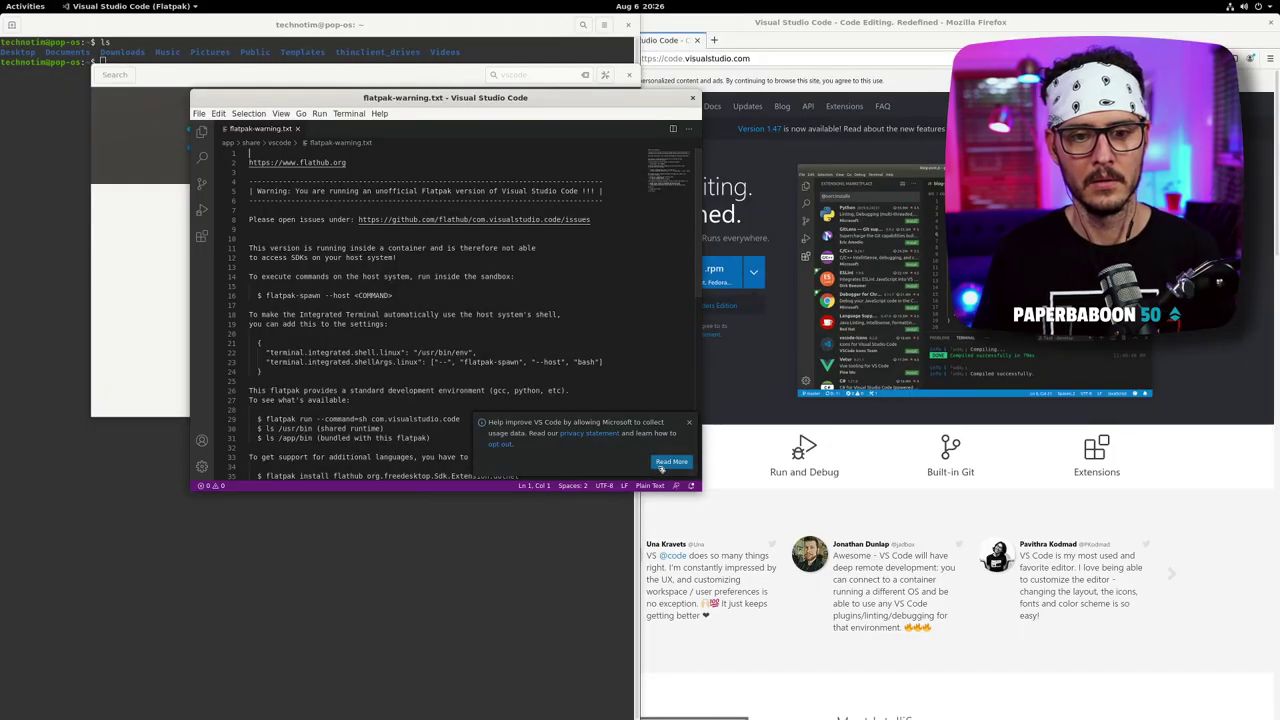
{"action": "left_click", "coordinate": [688, 422]}
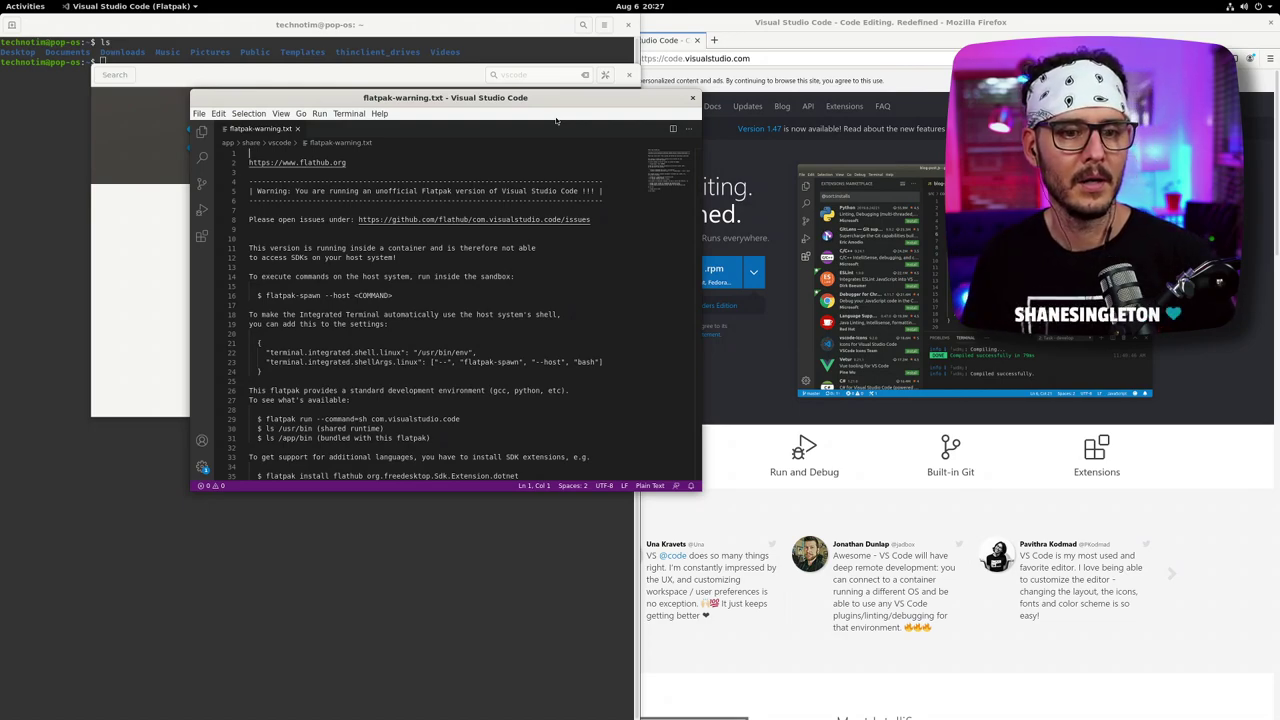
{"action": "left_click_drag", "start_coordinate": [446, 334], "coordinate": [318, 255]}
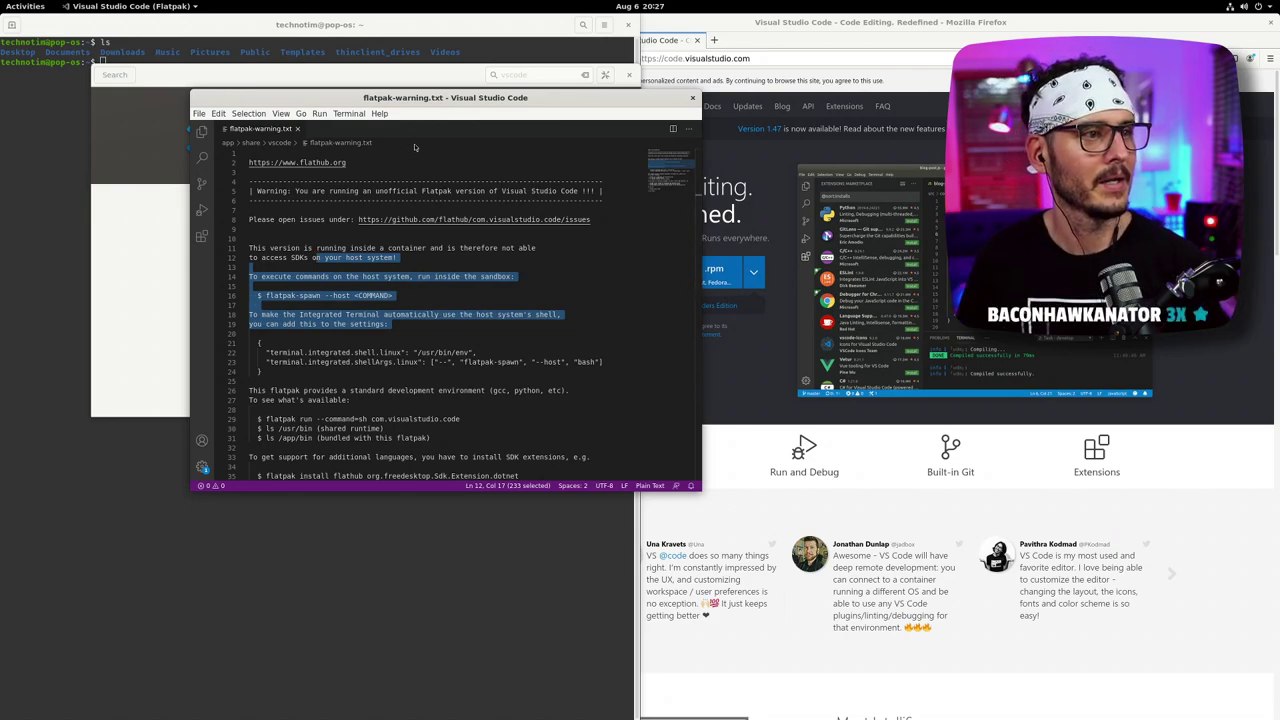
- Move the editor window against the left screen edge, then bring Firefox forward
{"action": "left_click_drag", "start_coordinate": [480, 97], "coordinate": [1, 120]}
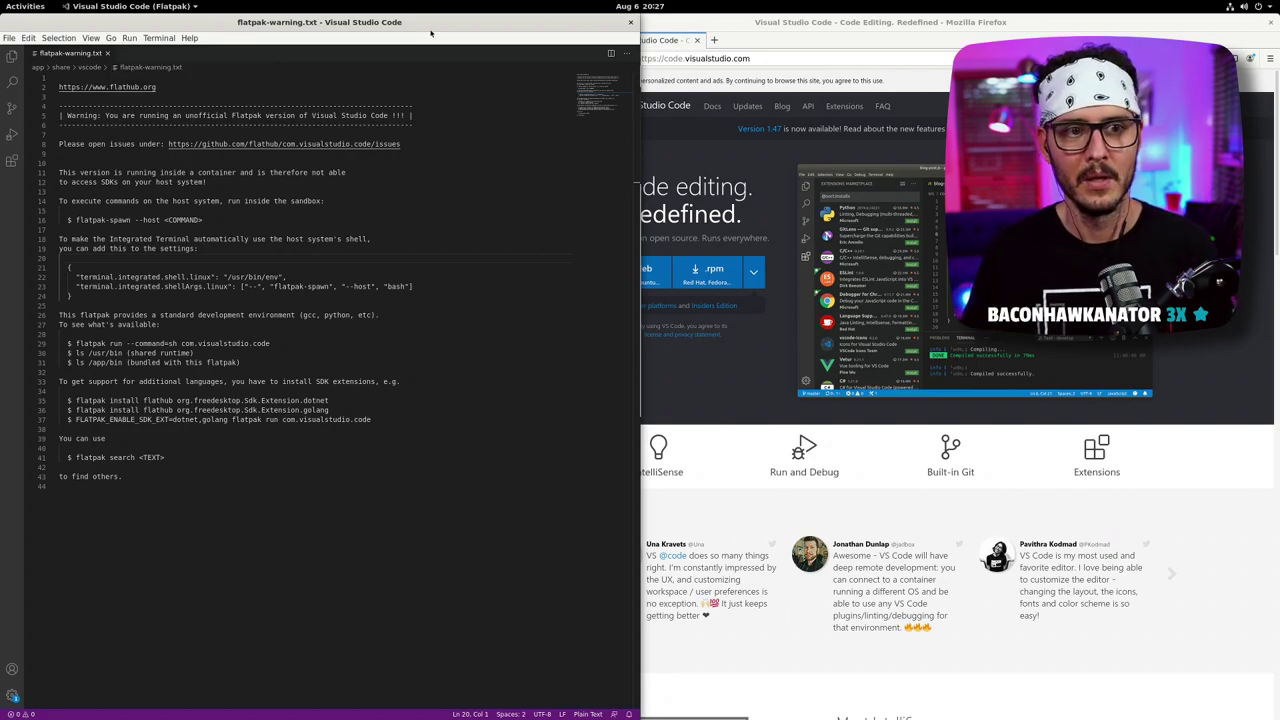
{"action": "left_click_drag", "start_coordinate": [434, 28], "coordinate": [564, 111]}
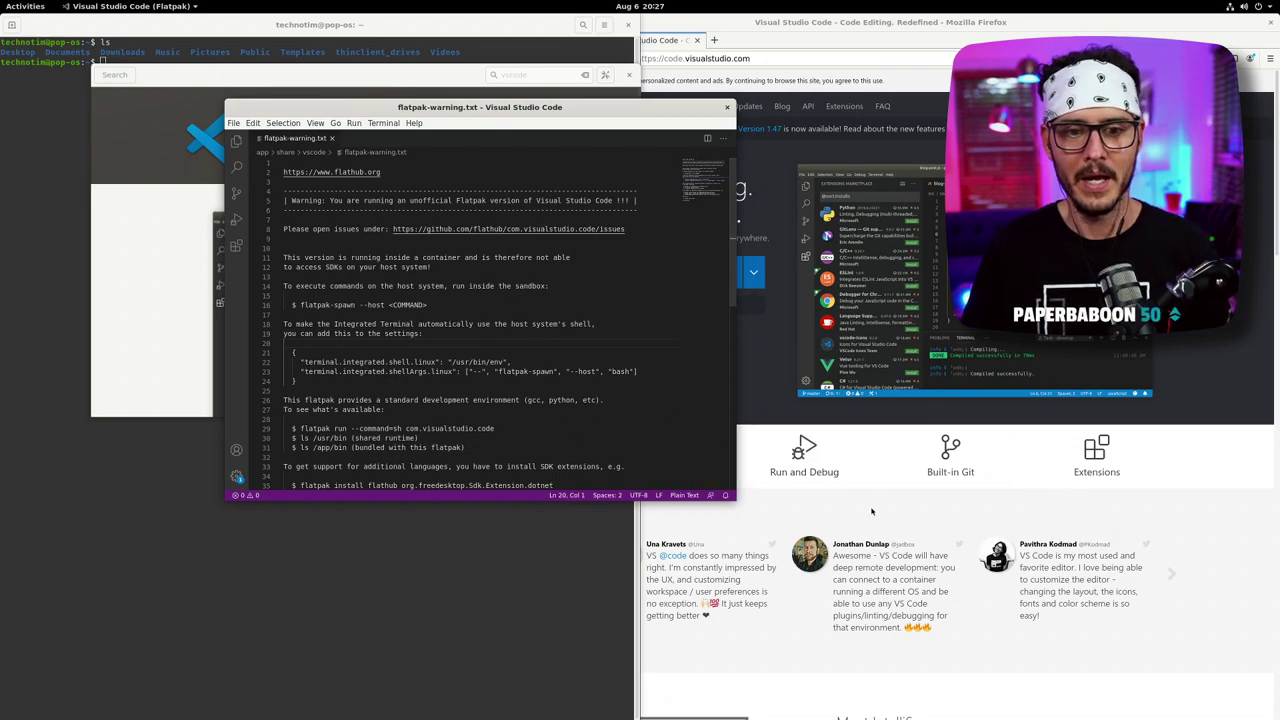
{"action": "left_click_drag", "start_coordinate": [507, 107], "coordinate": [1, 160]}
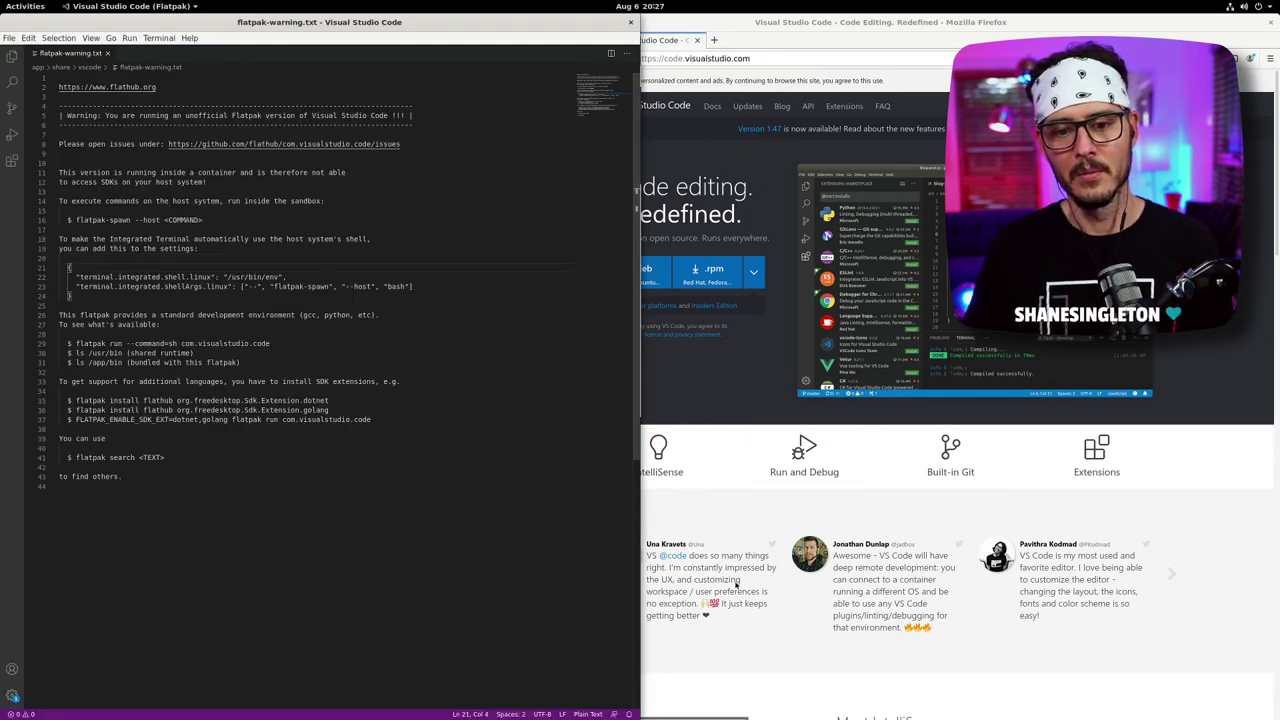
{"action": "left_click", "coordinate": [737, 690]}
- Bring VS Code in front of Firefox and reposition it as a floating window
{"action": "left_click", "coordinate": [386, 514]}
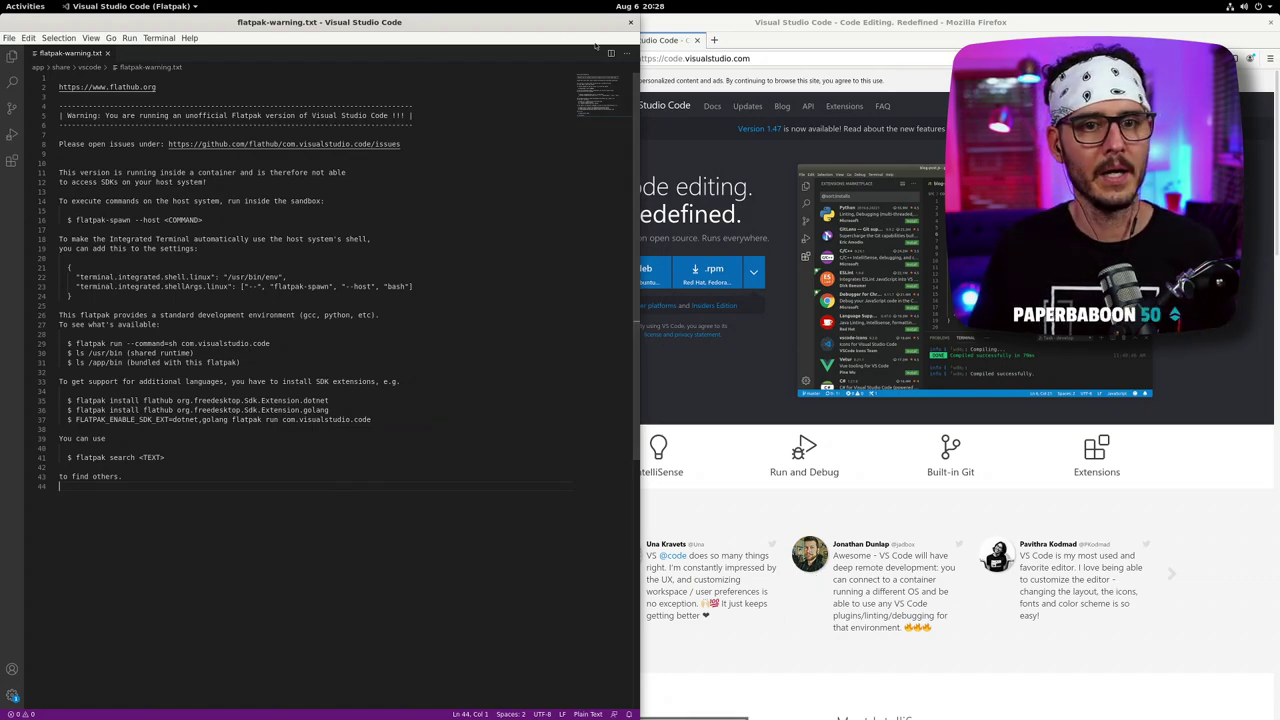
{"action": "left_click_drag", "start_coordinate": [631, 22], "coordinate": [770, 83]}
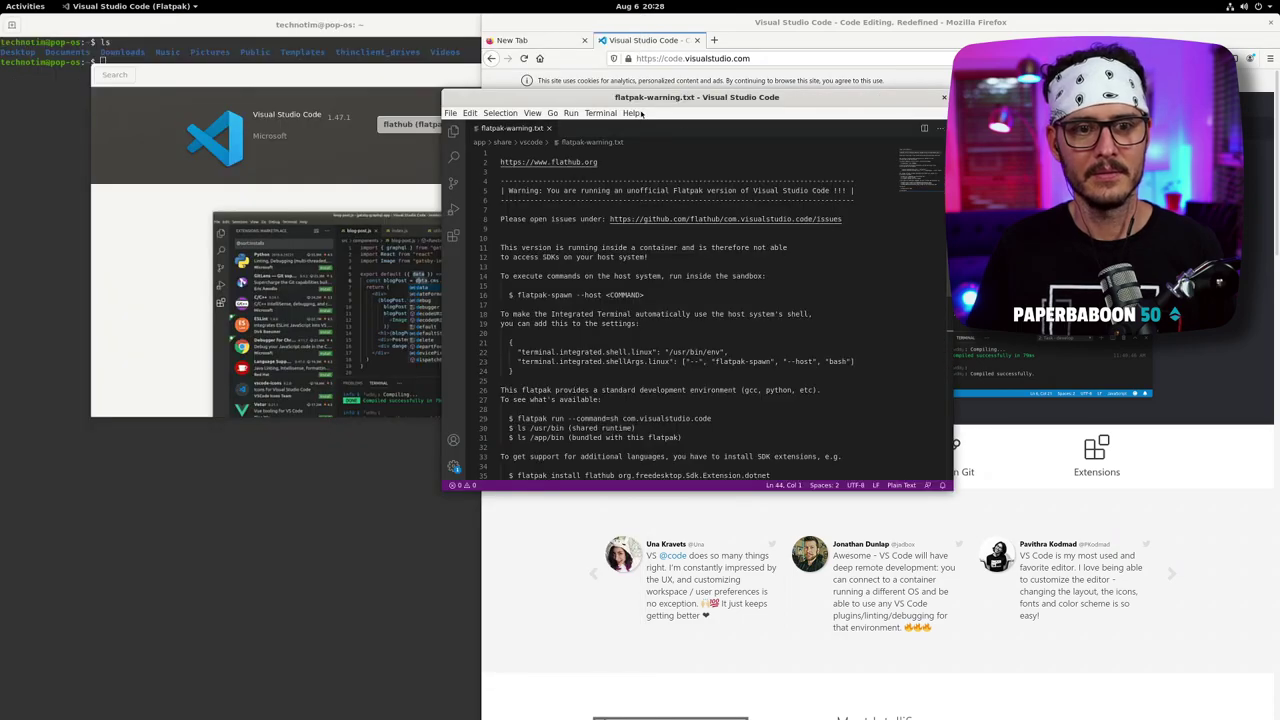
{"action": "left_click_drag", "start_coordinate": [585, 96], "coordinate": [593, 143]}
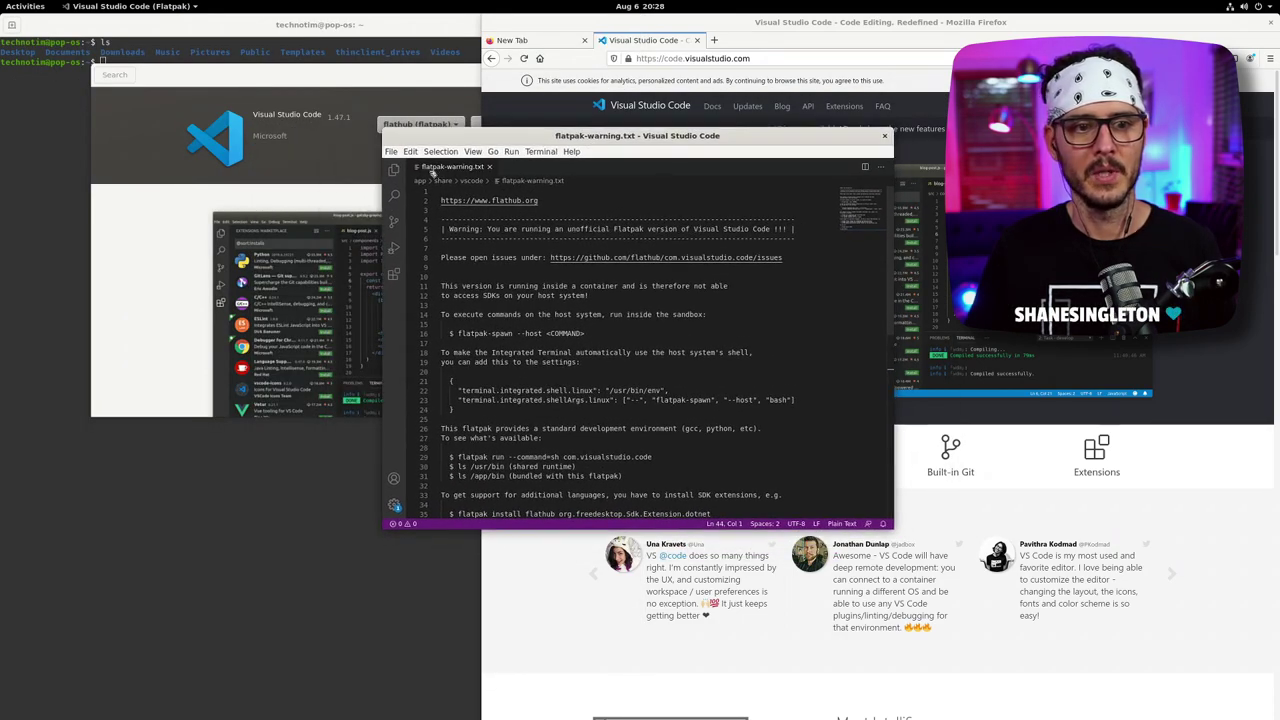
{"action": "left_click", "coordinate": [398, 152]}
{"action": "left_click", "coordinate": [398, 152]}
{"action": "left_click_drag", "start_coordinate": [470, 135], "coordinate": [500, 151]}
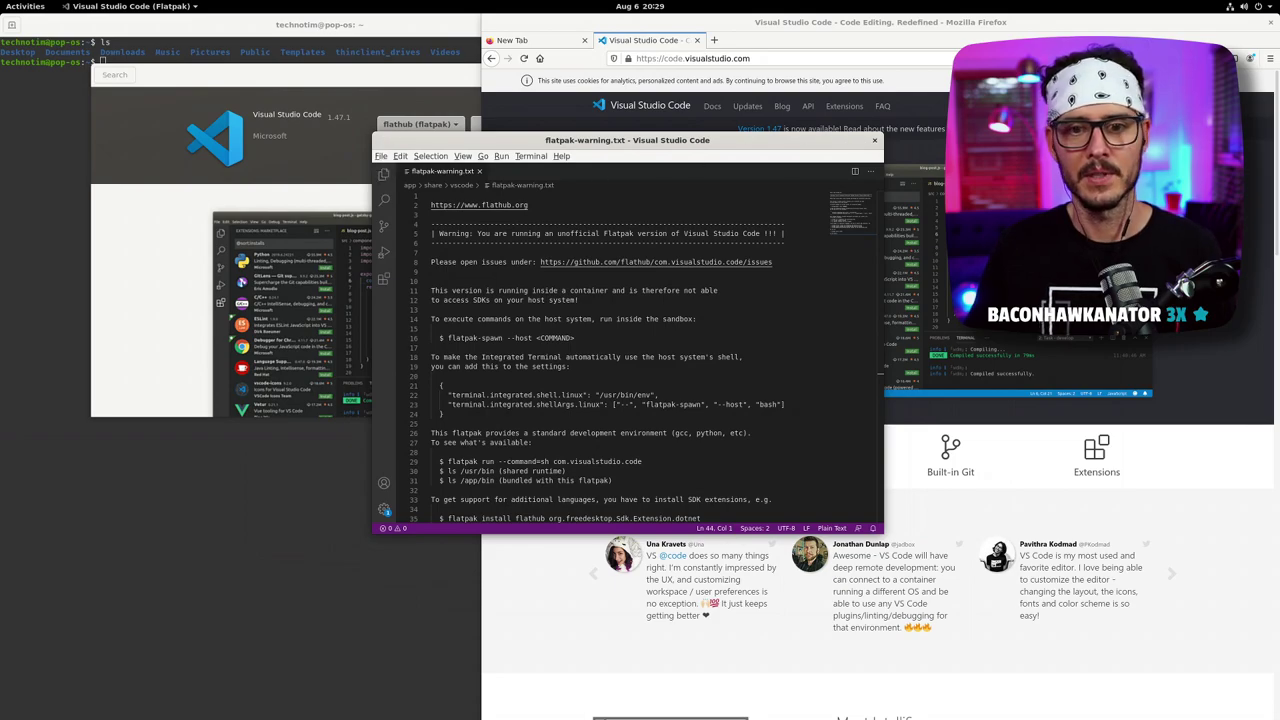
{"action": "left_click_drag", "start_coordinate": [754, 152], "coordinate": [659, 142]}
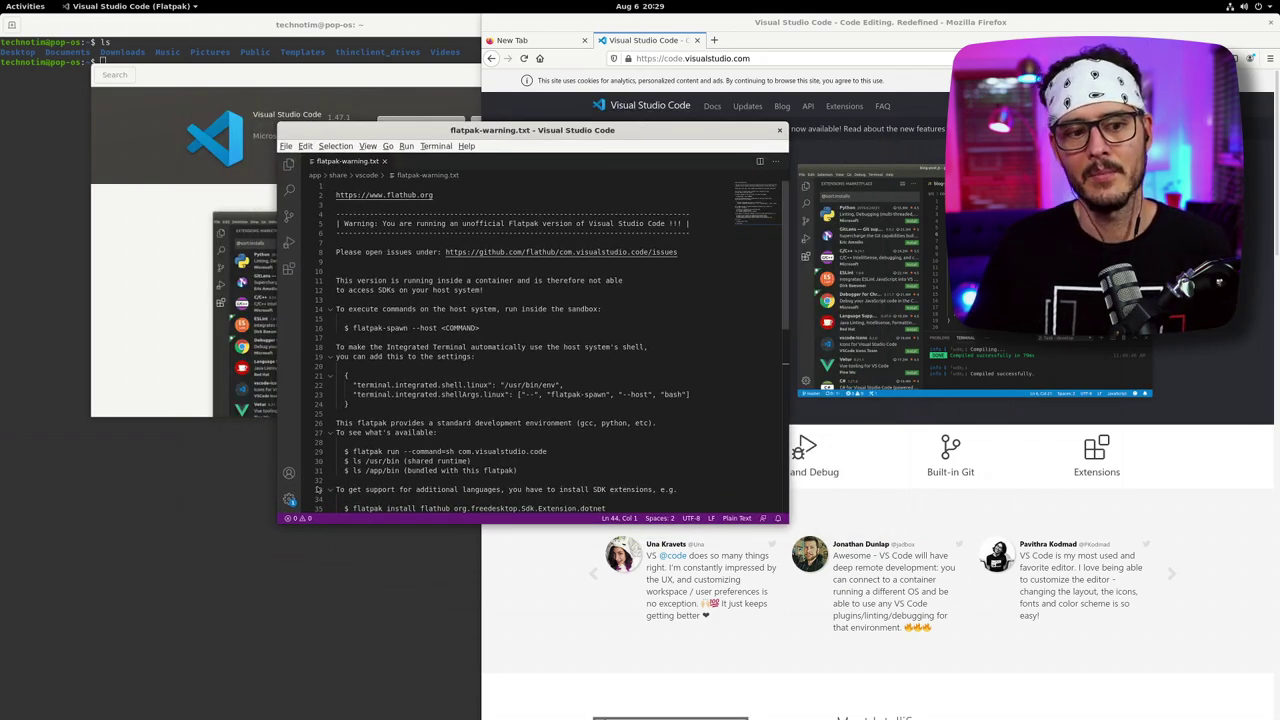
- Raise the VS Code editor above Firefox and maximize it to fill the screen
{"action": "left_click", "coordinate": [289, 500]}
{"action": "left_click", "coordinate": [335, 639]}
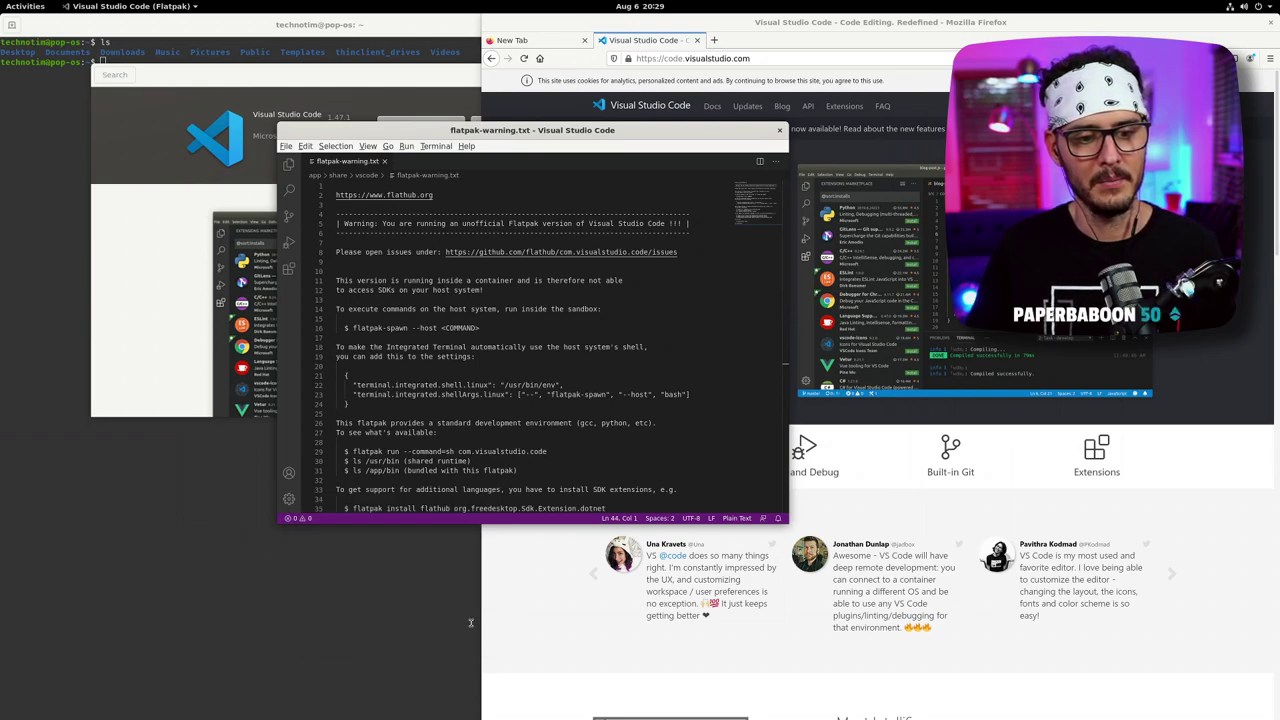
{"action": "left_click_drag", "start_coordinate": [453, 138], "coordinate": [303, 68]}
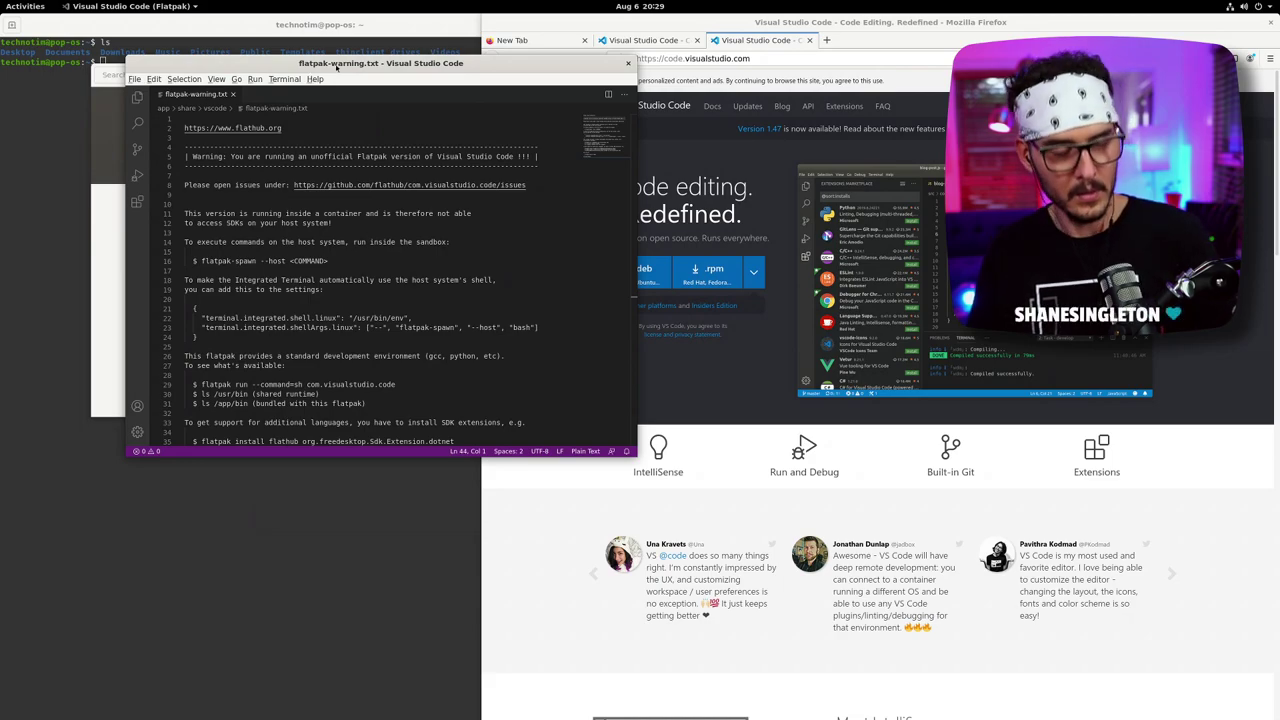
{"action": "double_click", "coordinate": [338, 64]}
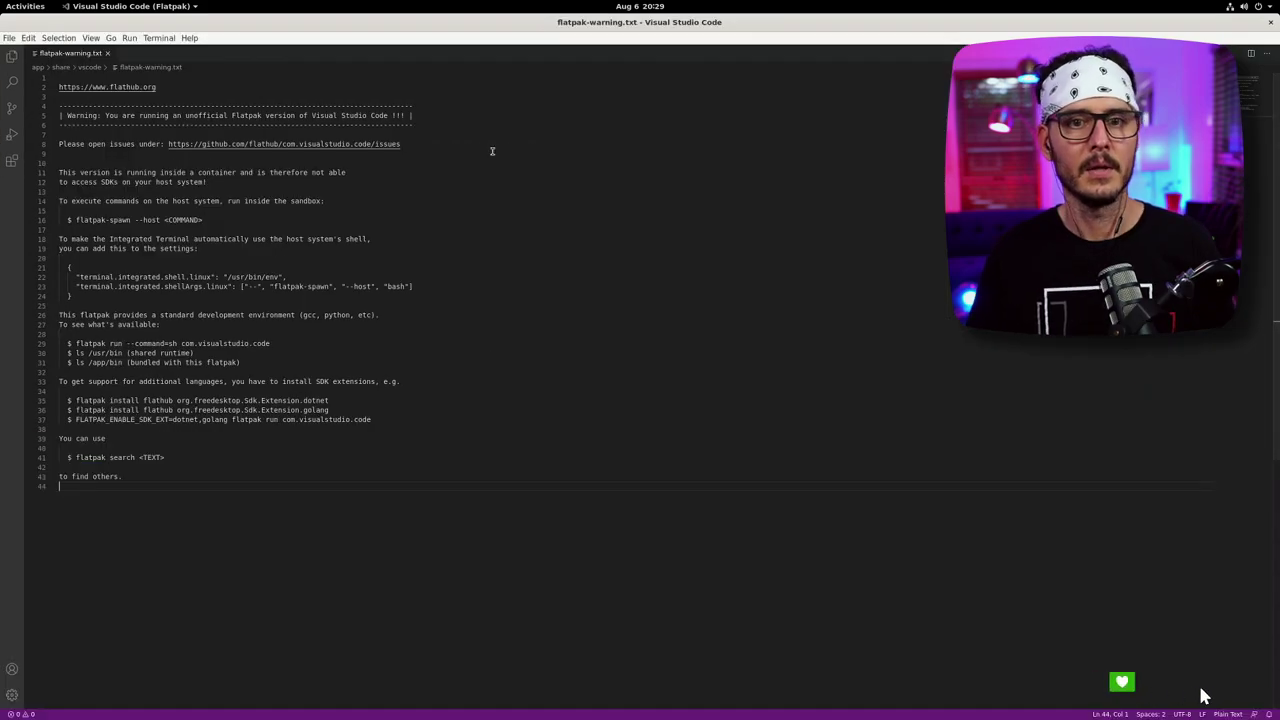
{"action": "left_click", "coordinate": [293, 369]}
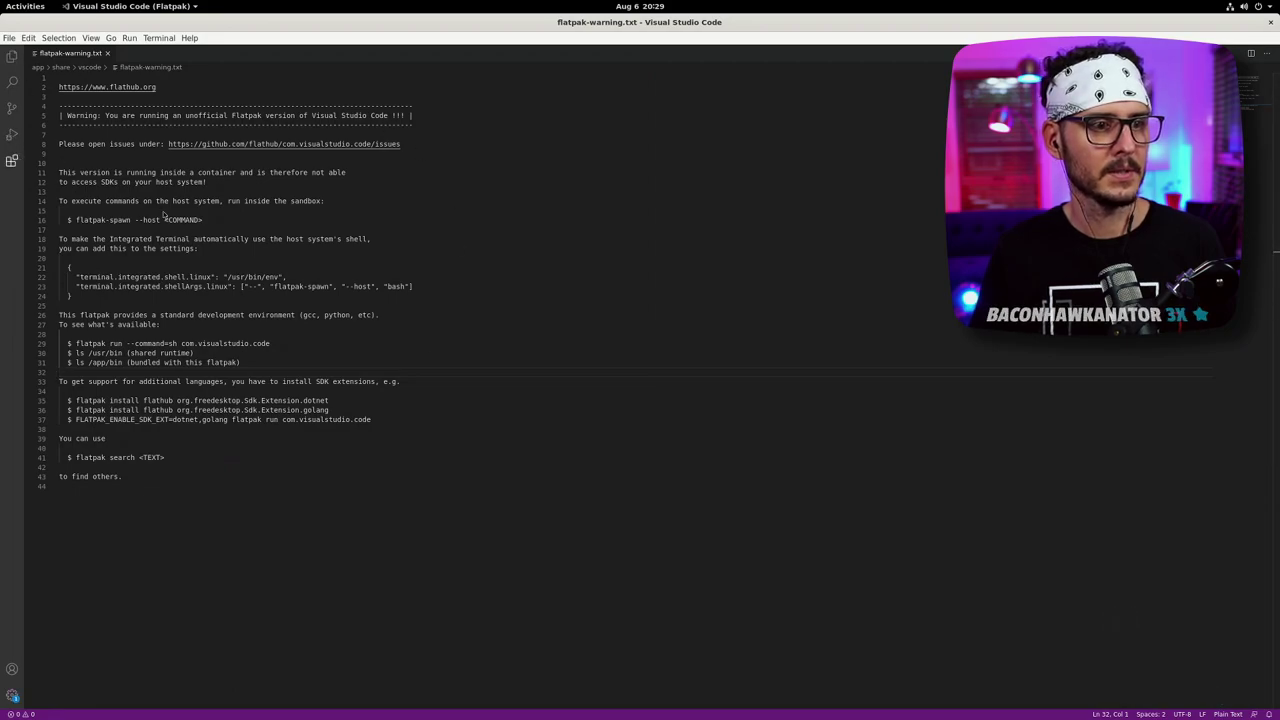
- Show the Extensions list, snap VS Code into the left half, and open a new Firefox tab
{"action": "left_click", "coordinate": [12, 160]}
{"action": "left_click_drag", "start_coordinate": [700, 22], "coordinate": [233, 104]}
{"action": "left_click", "coordinate": [700, 58]}
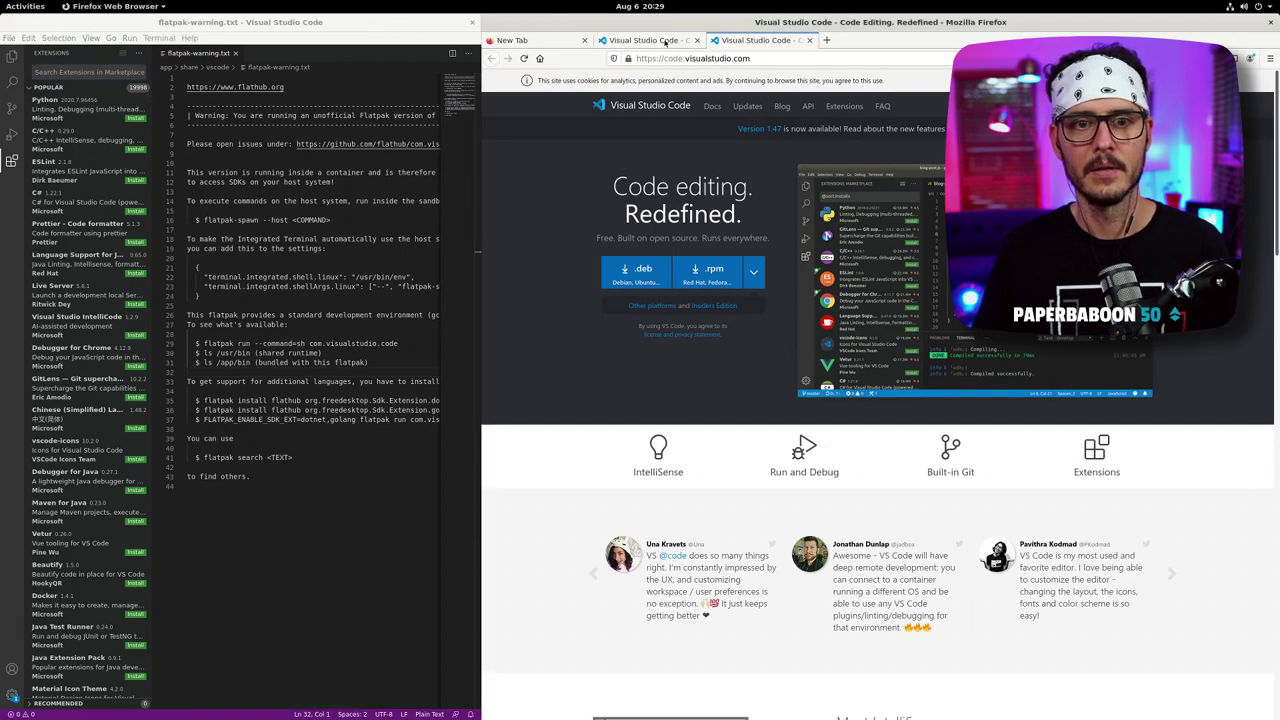
{"action": "left_click", "coordinate": [665, 42]}
{"action": "left_click", "coordinate": [826, 40]}
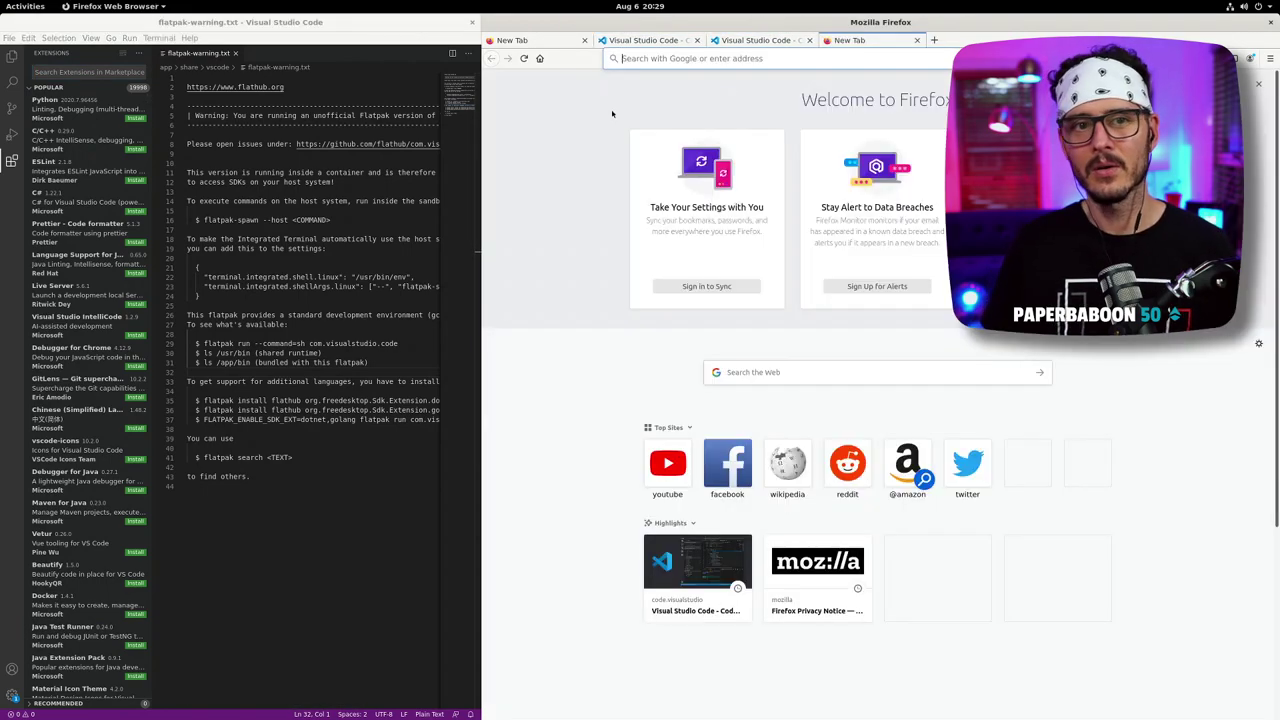
- Switch to Pop!_Shop, tile it to the right half, then unsnap it into a floating window
{"action": "key", "text": "alt+Tab"}
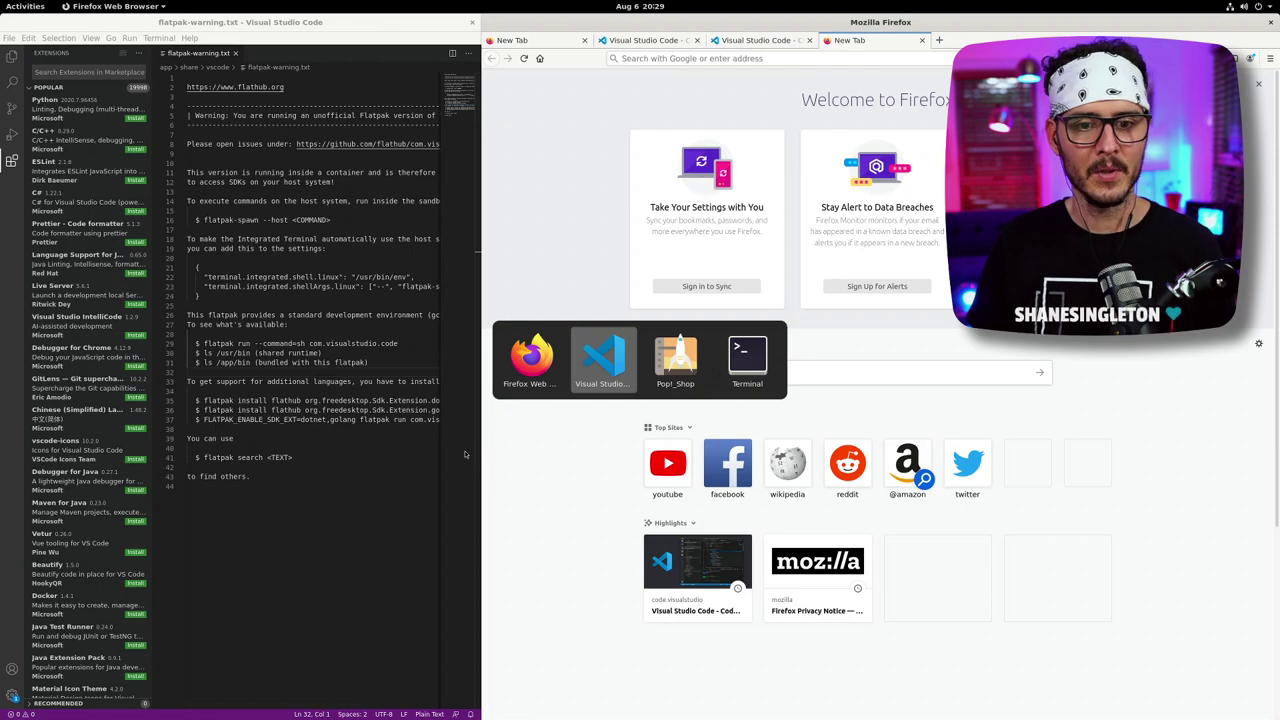
{"action": "key", "text": "alt+Tab"}
{"action": "key", "text": "super+Right"}
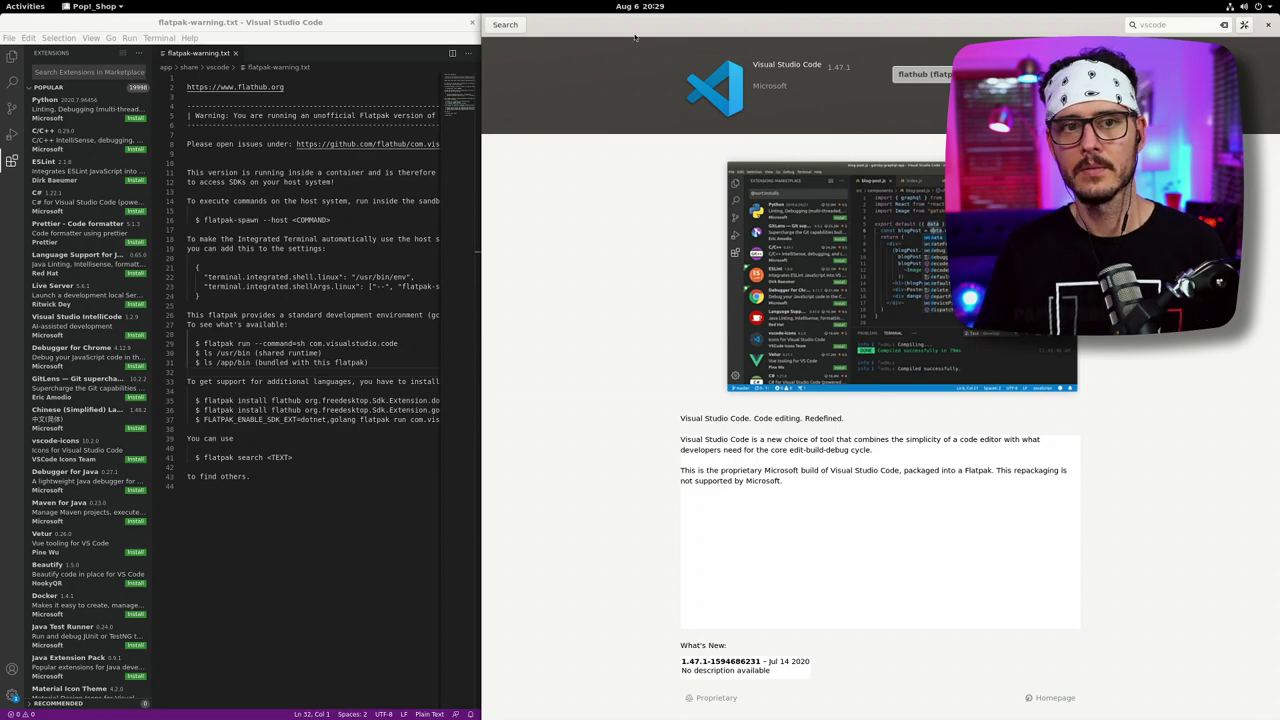
{"action": "left_click_drag", "start_coordinate": [641, 32], "coordinate": [682, 181]}
- Quit Firefox with Ctrl+Q, closing all tabs, and return to Pop!_Shop's vscode results
{"action": "left_click", "coordinate": [1136, 27]}
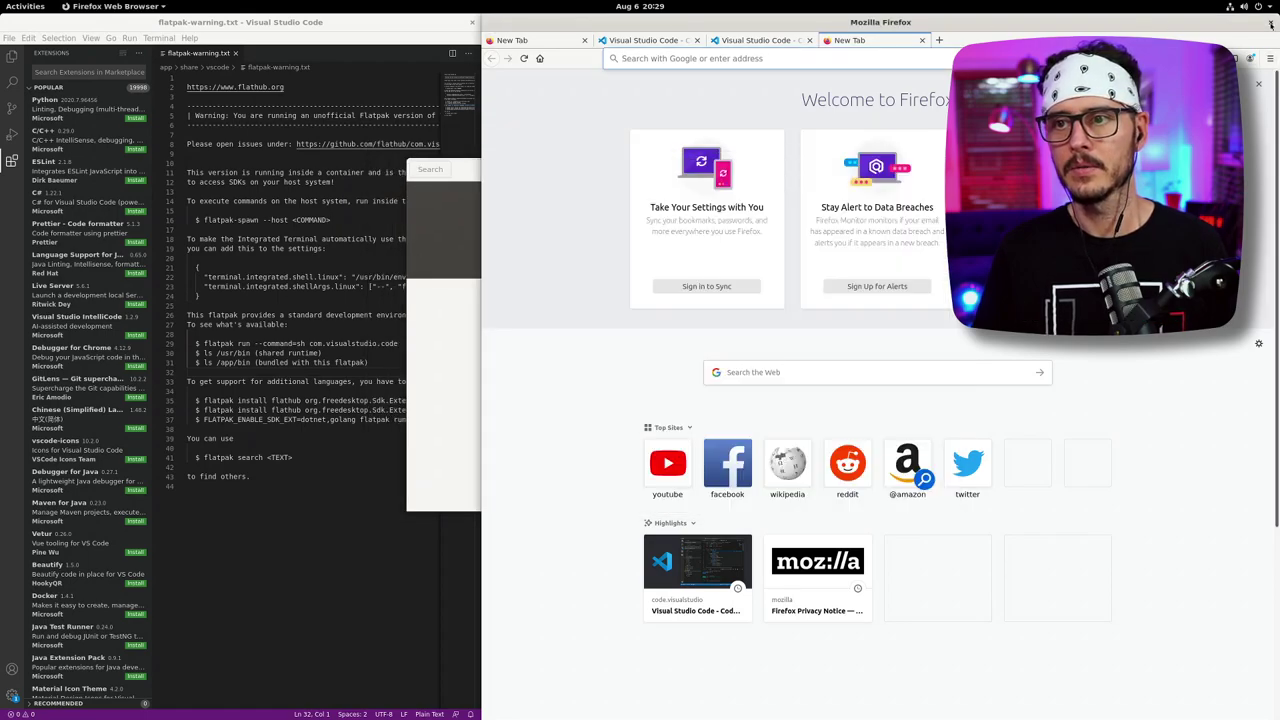
{"action": "key", "text": "ctrl+q"}
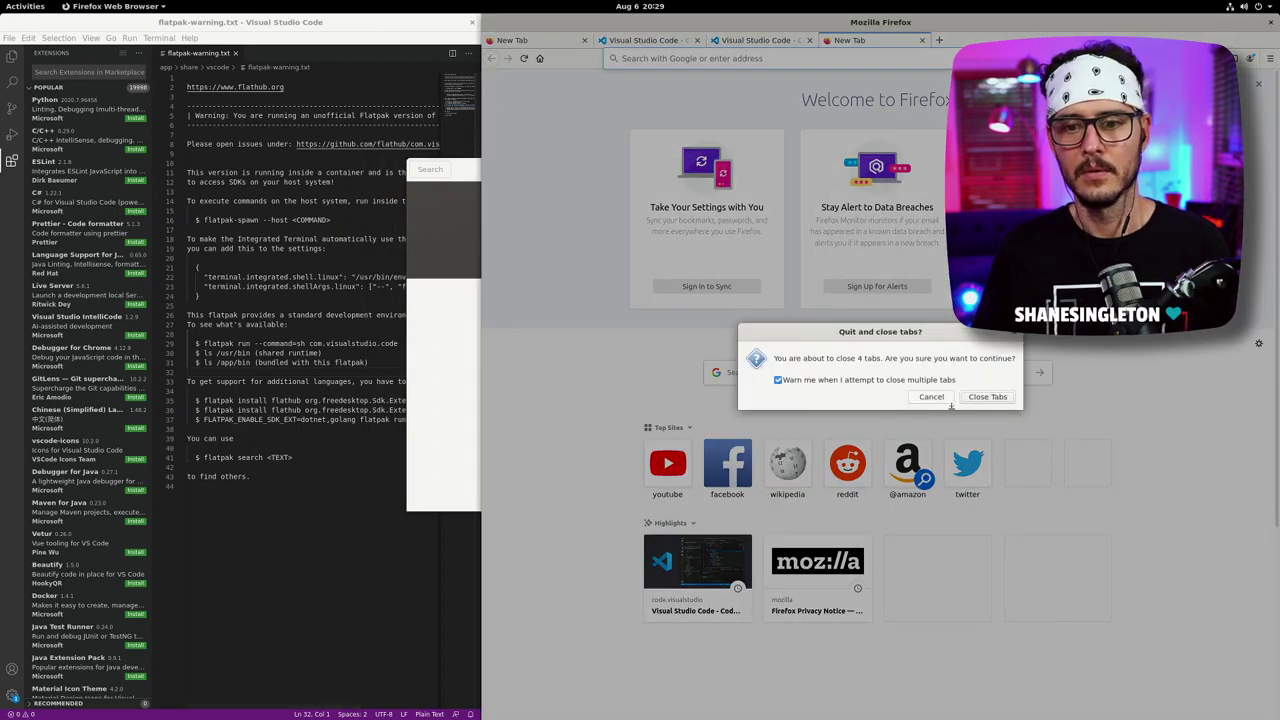
{"action": "left_click", "coordinate": [962, 396]}
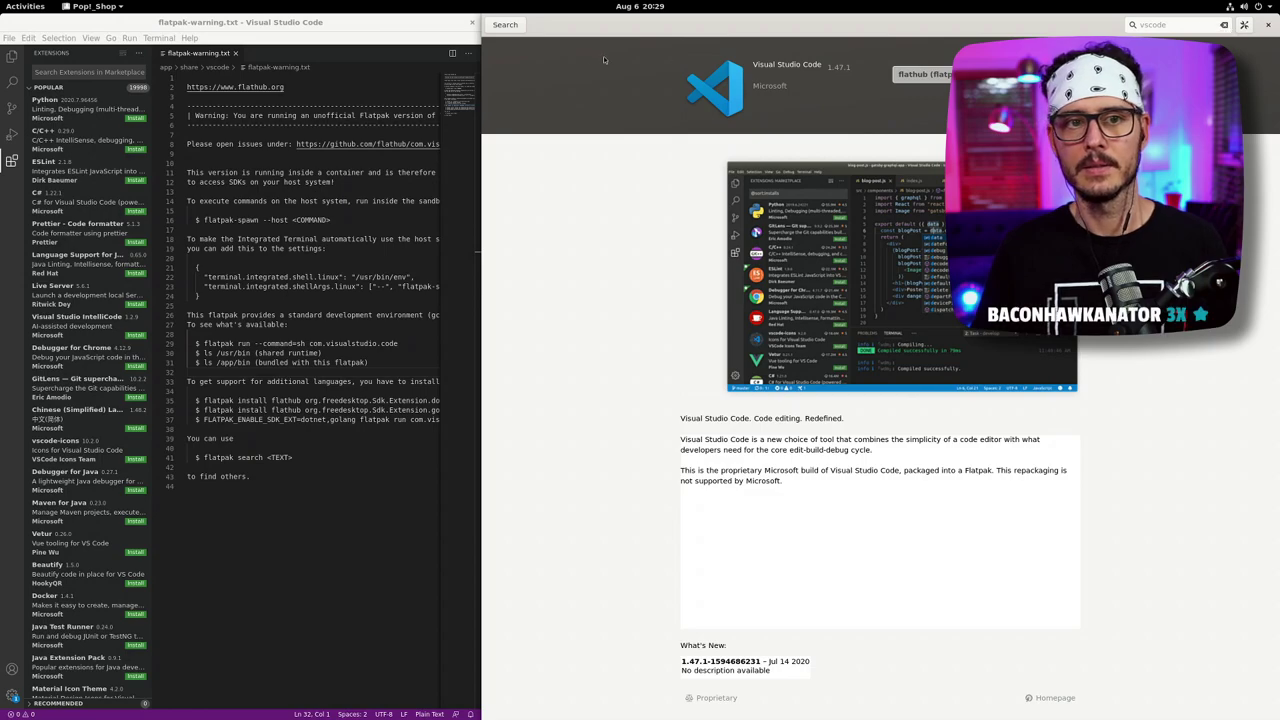
{"action": "left_click", "coordinate": [507, 24]}
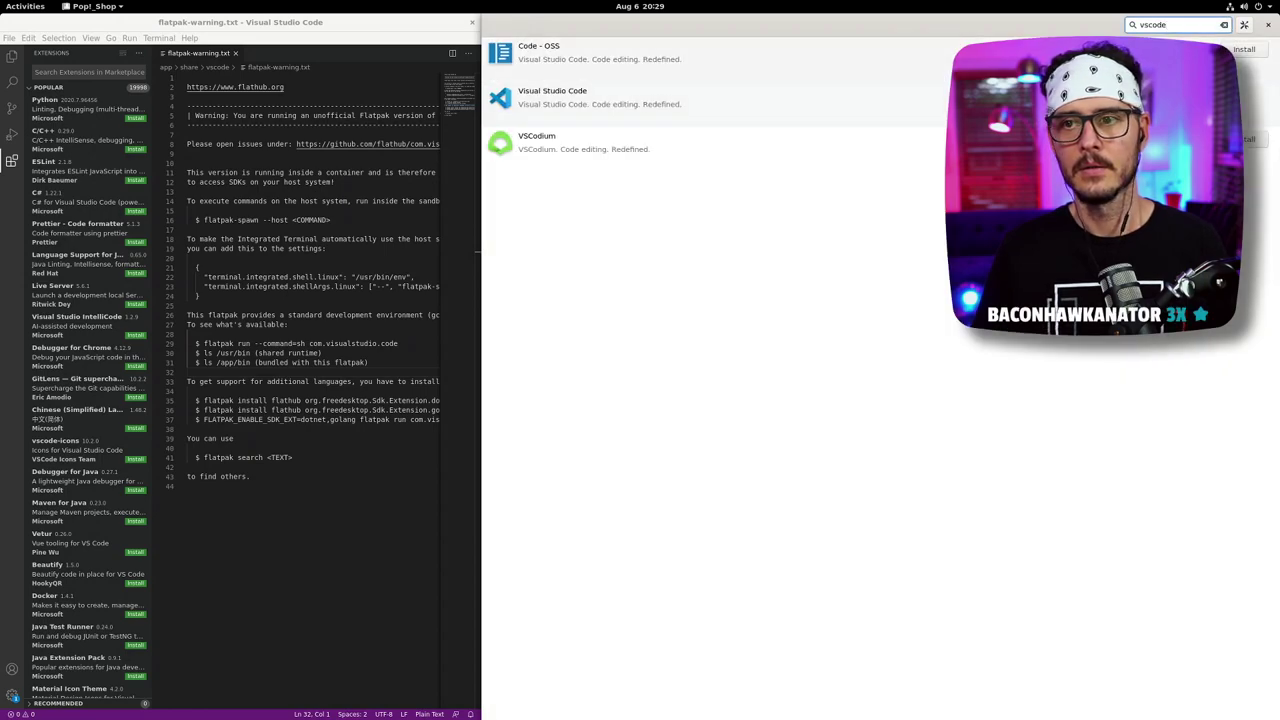
- Replace the vscode query with a chrome search and open the Activities overview
{"action": "key", "text": "BackSpace"}
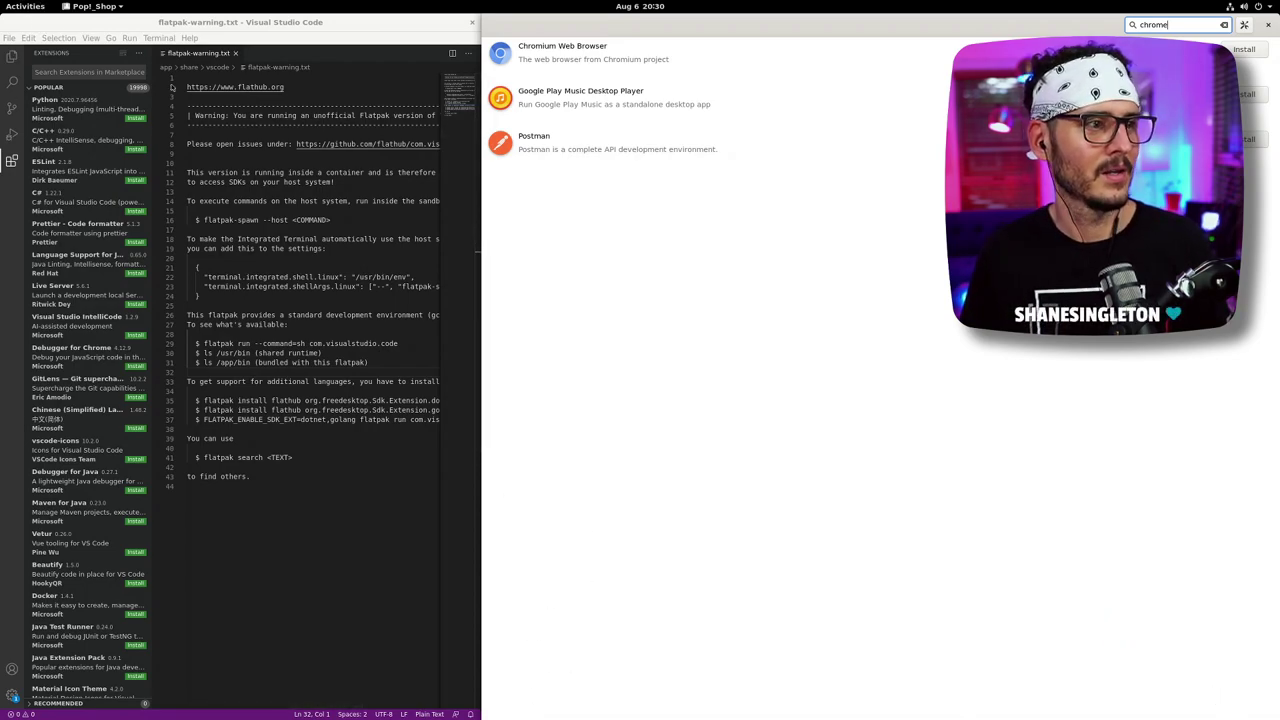
{"action": "left_click", "coordinate": [30, 7]}
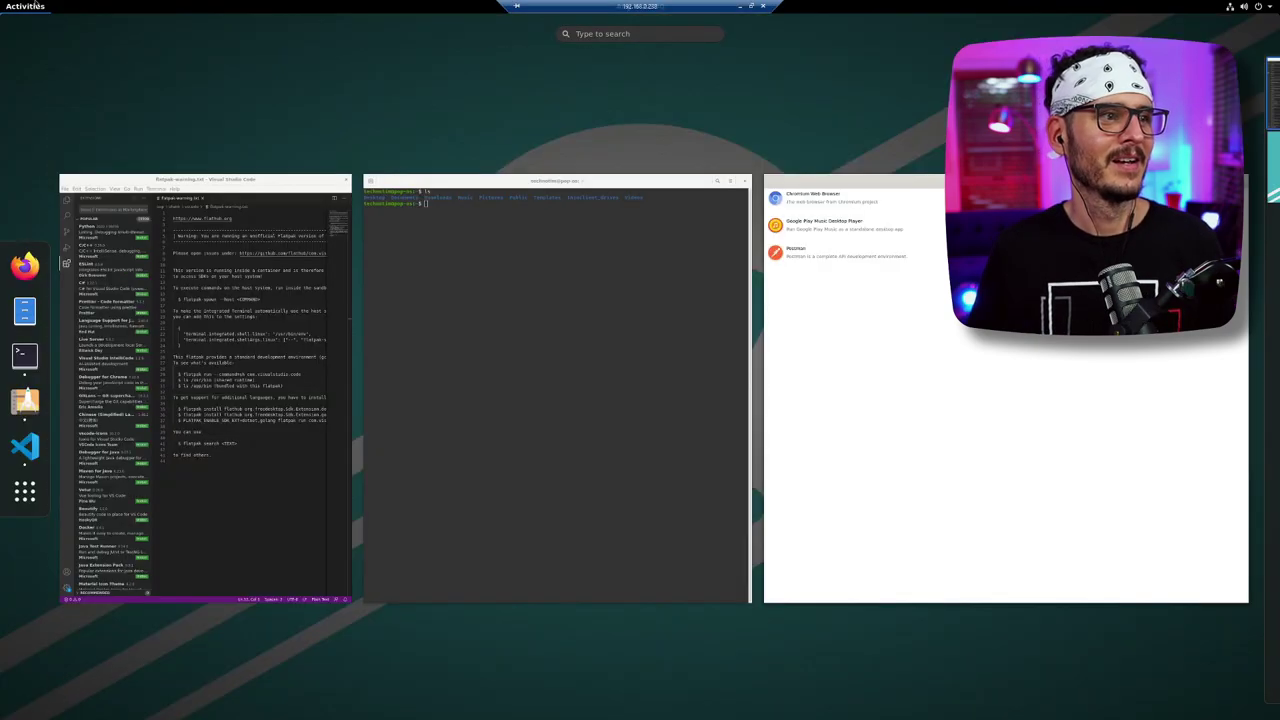
- Focus the left-half Terminal, then bring Pop!_Shop's chrome results back to the front
{"action": "left_click", "coordinate": [542, 297]}
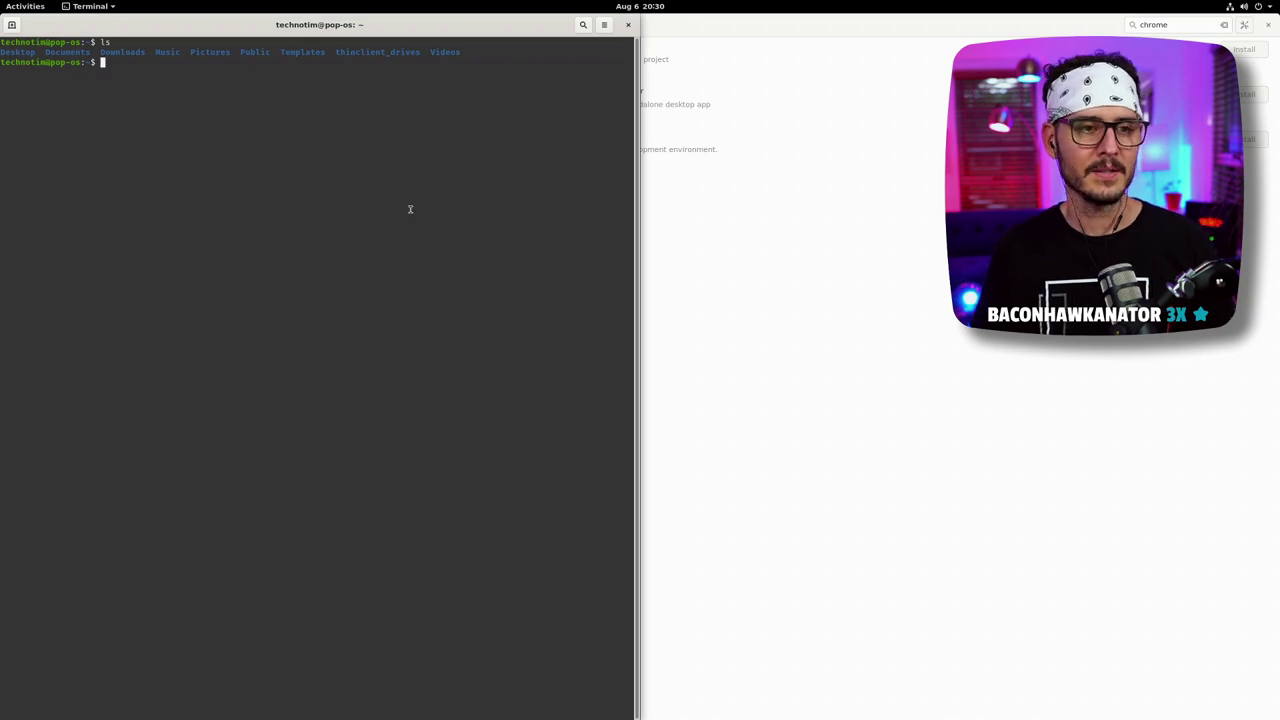
{"action": "key", "text": "alt+Tab"}
{"action": "key", "text": "alt+Tab"}
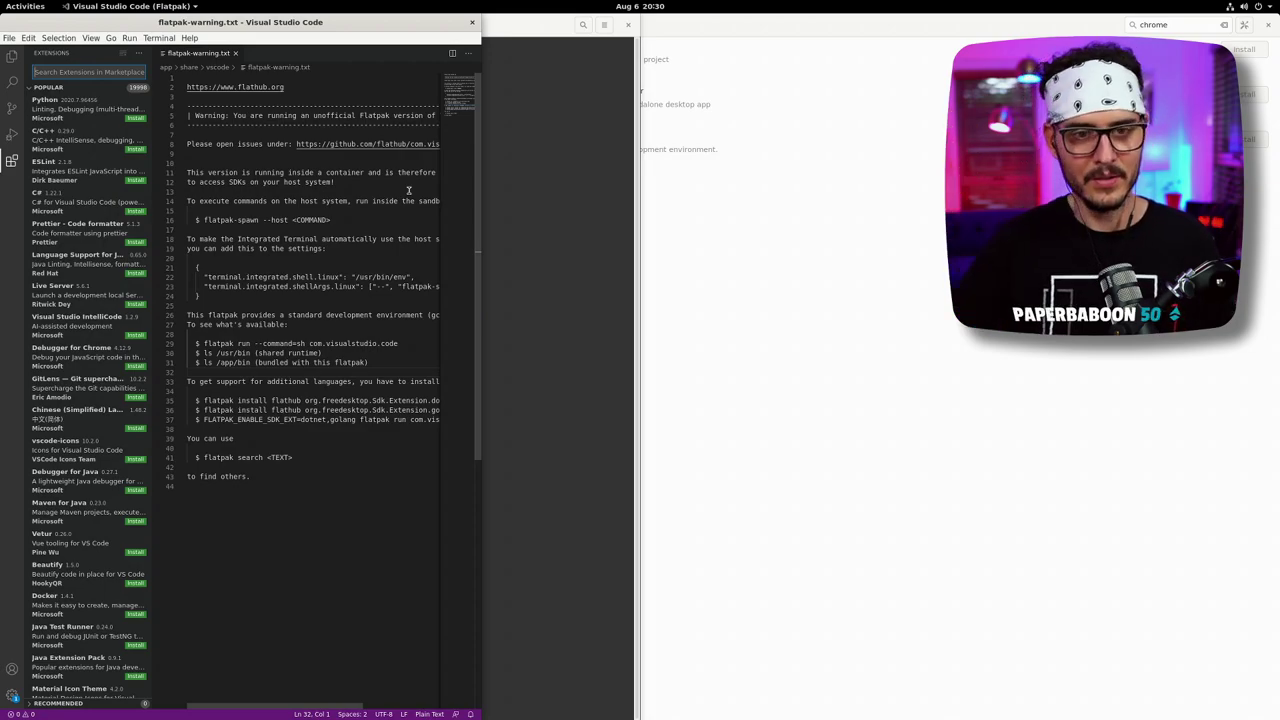
{"action": "left_click", "coordinate": [571, 214]}
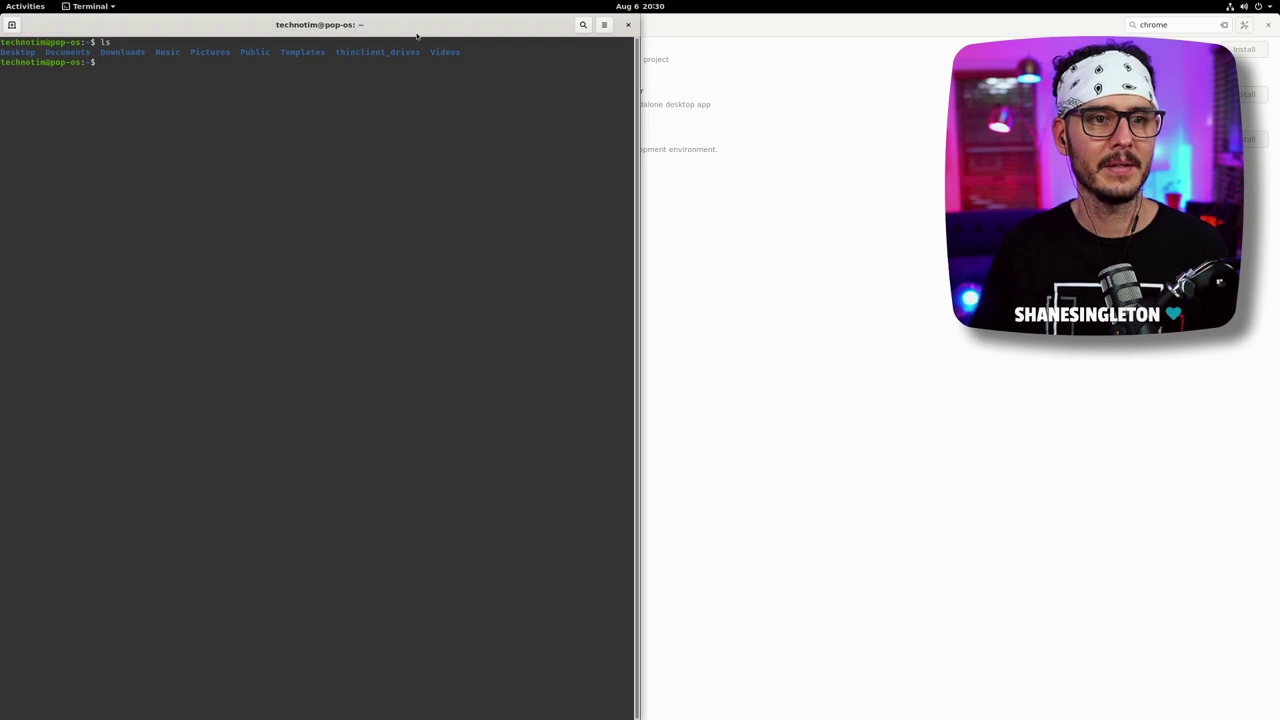
{"action": "left_click", "coordinate": [938, 339]}
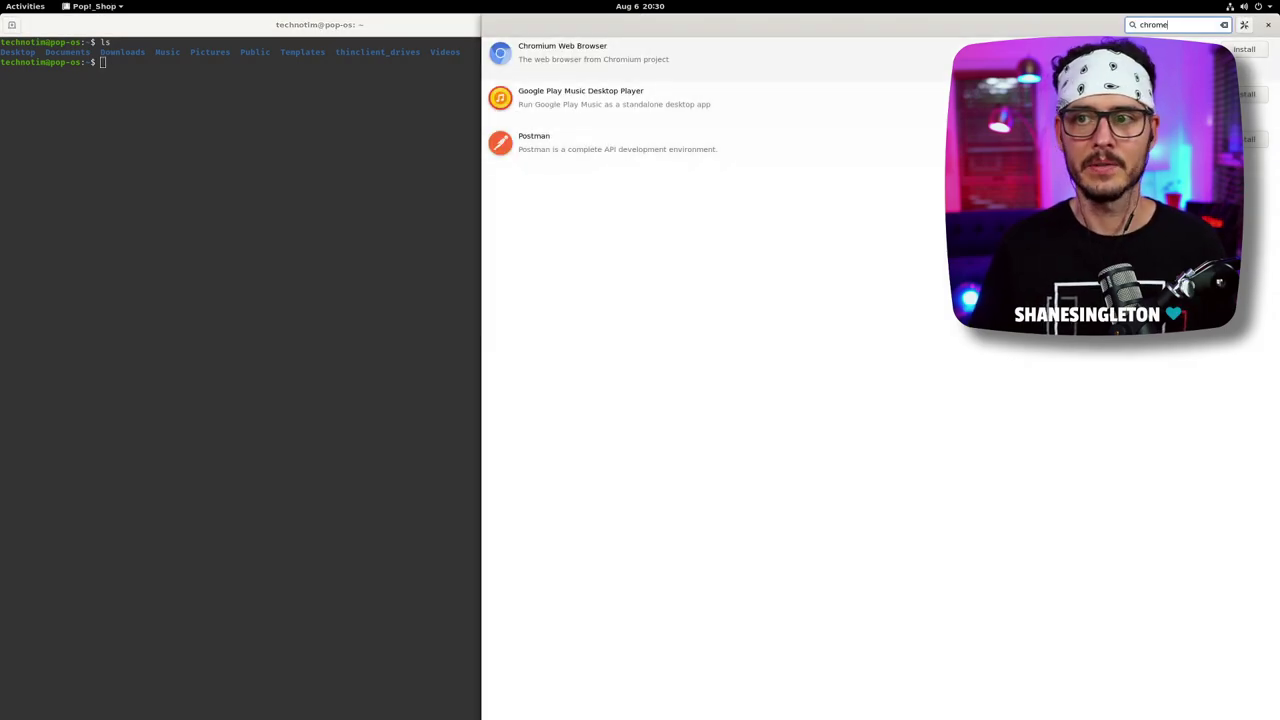
- Clear the chrome query and search Pop!_Shop for surf
{"action": "left_click", "coordinate": [1223, 26]}
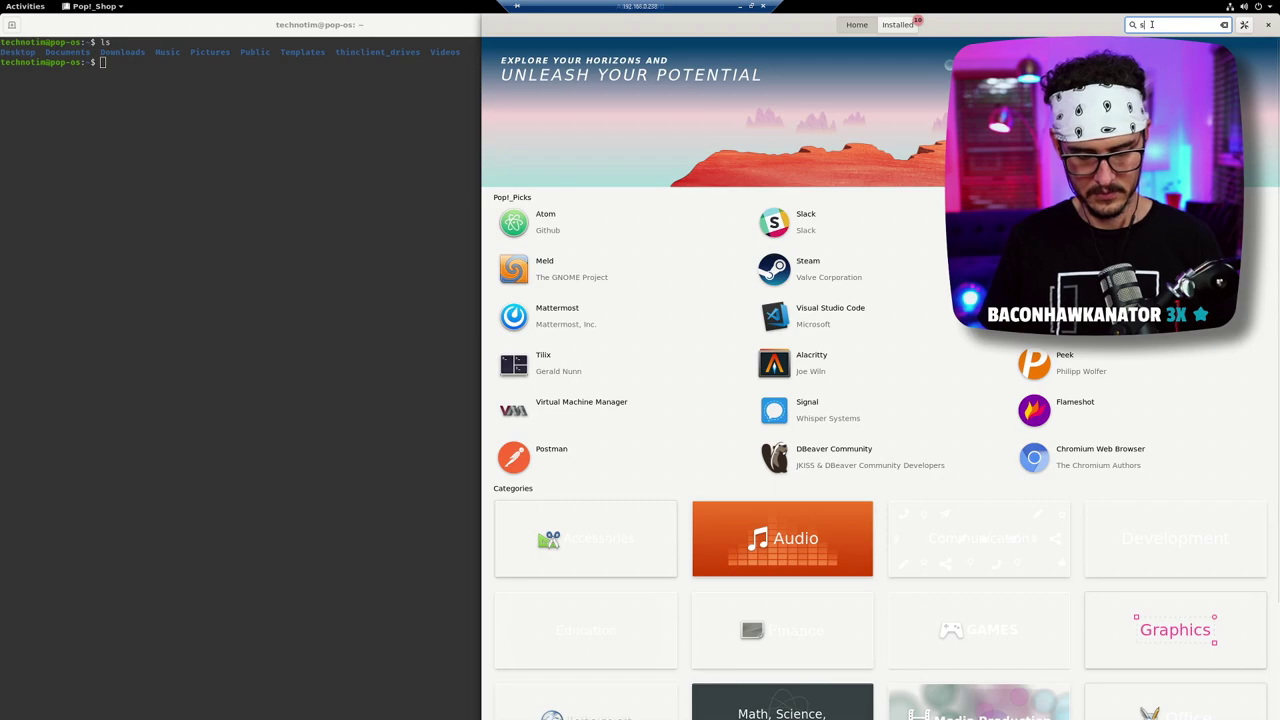
{"action": "type", "text": "surf"}
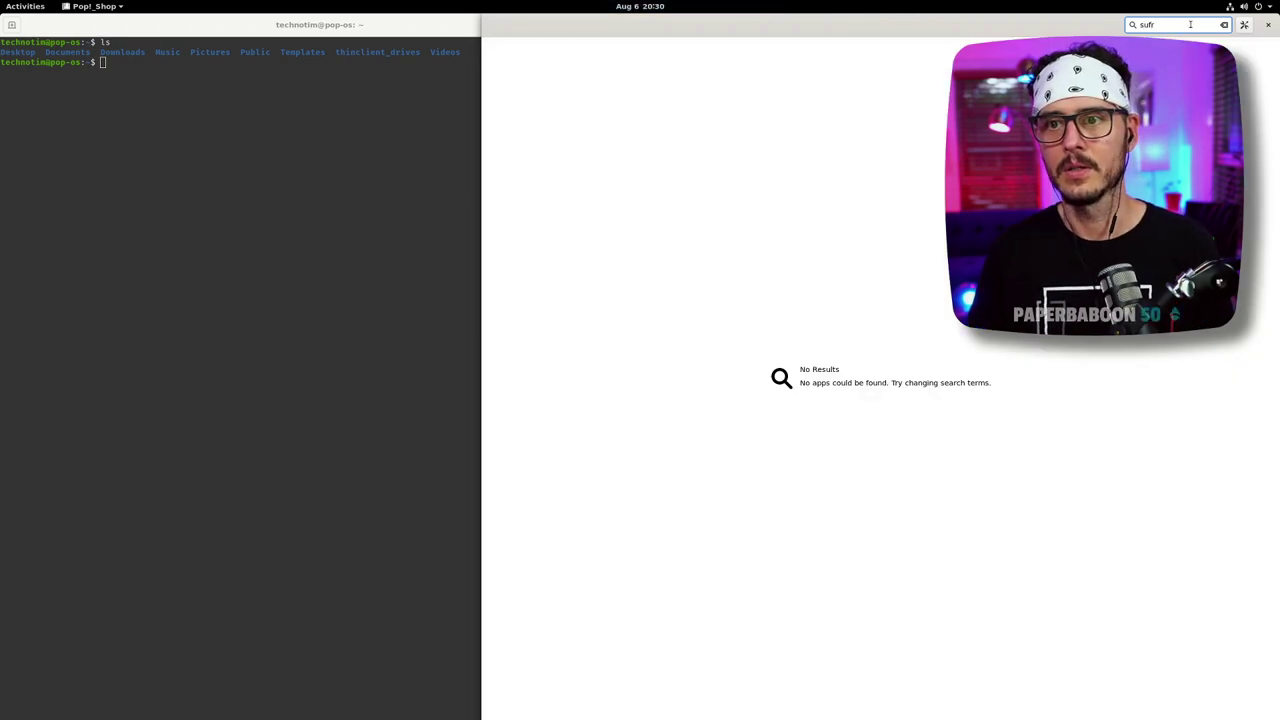
{"action": "key", "text": "BackSpace"}
{"action": "key", "text": "BackSpace"}
{"action": "type", "text": "d"}
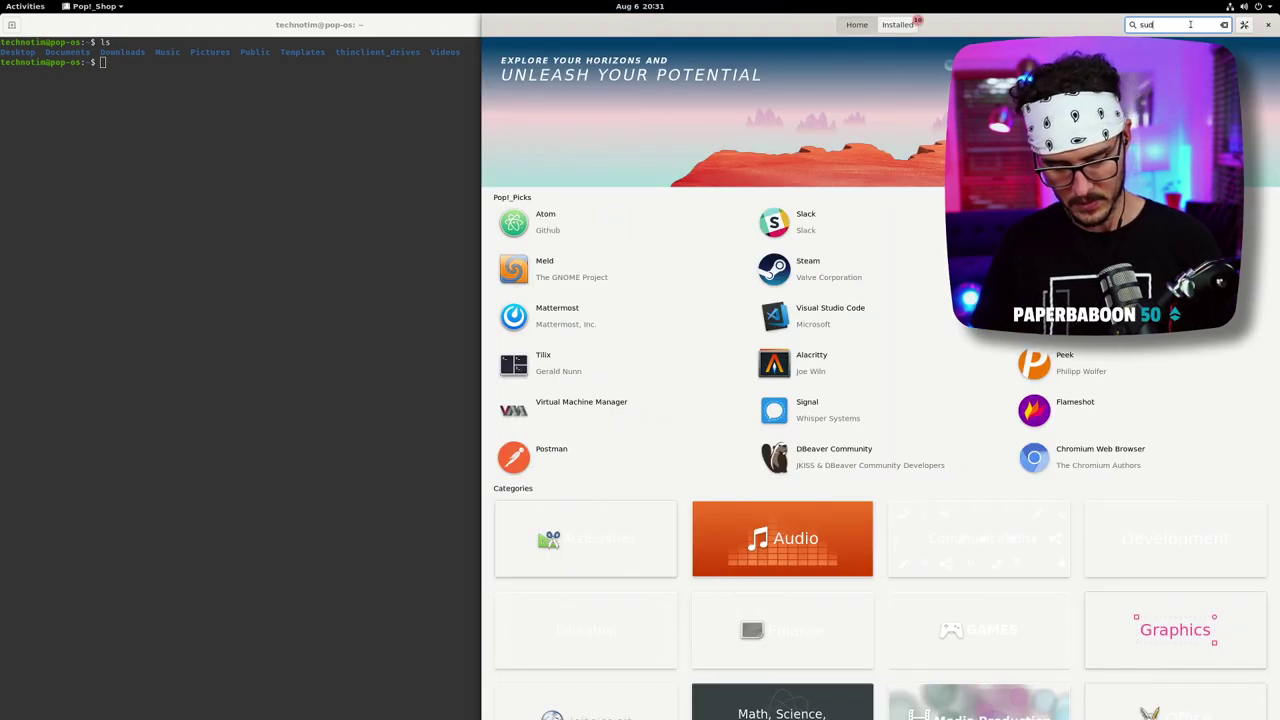
{"action": "key", "text": "BackSpace"}
{"action": "type", "text": "rf"}
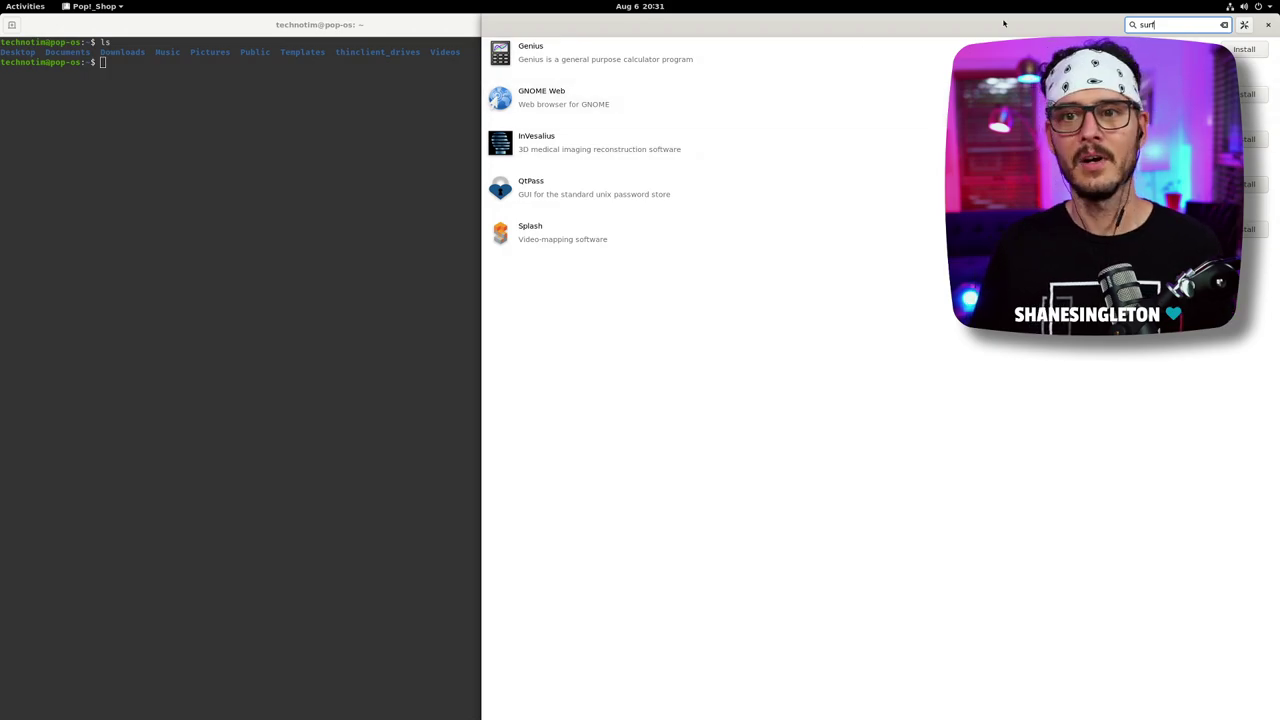
{"action": "key", "text": "BackSpace"}
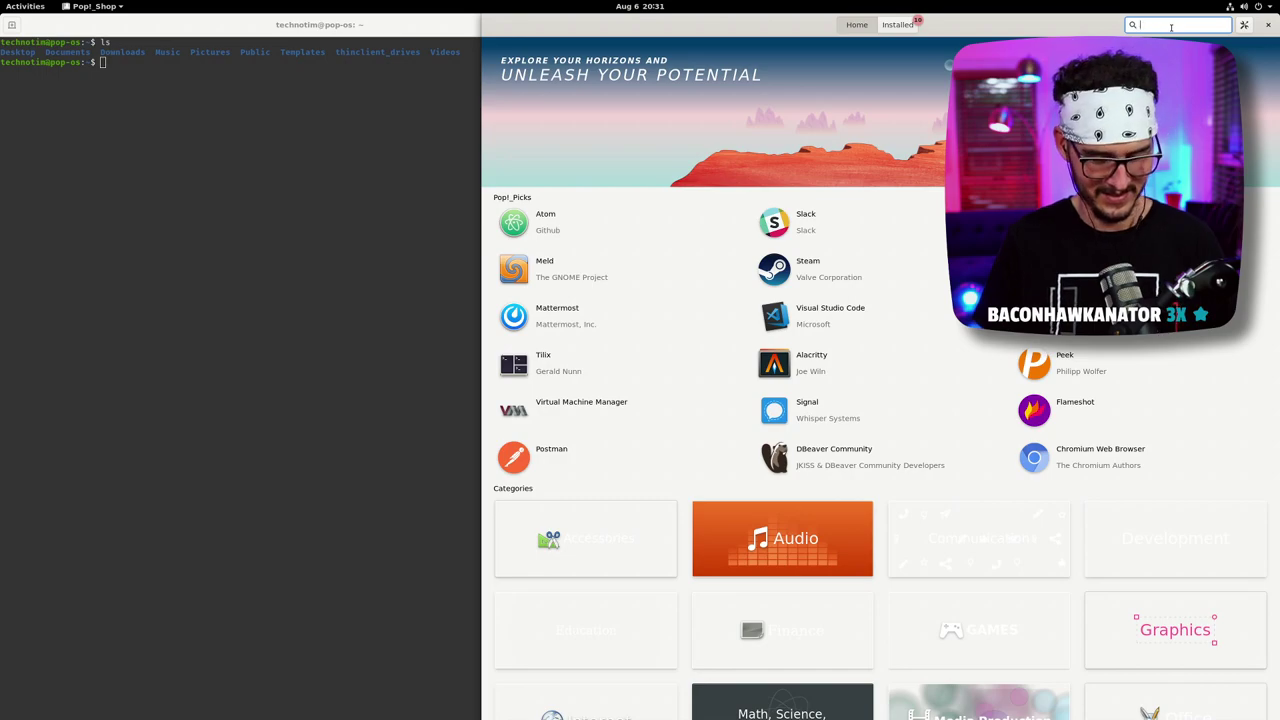
- Search for vival, then edge, and clear the search to return to Home
{"action": "type", "text": "vival"}
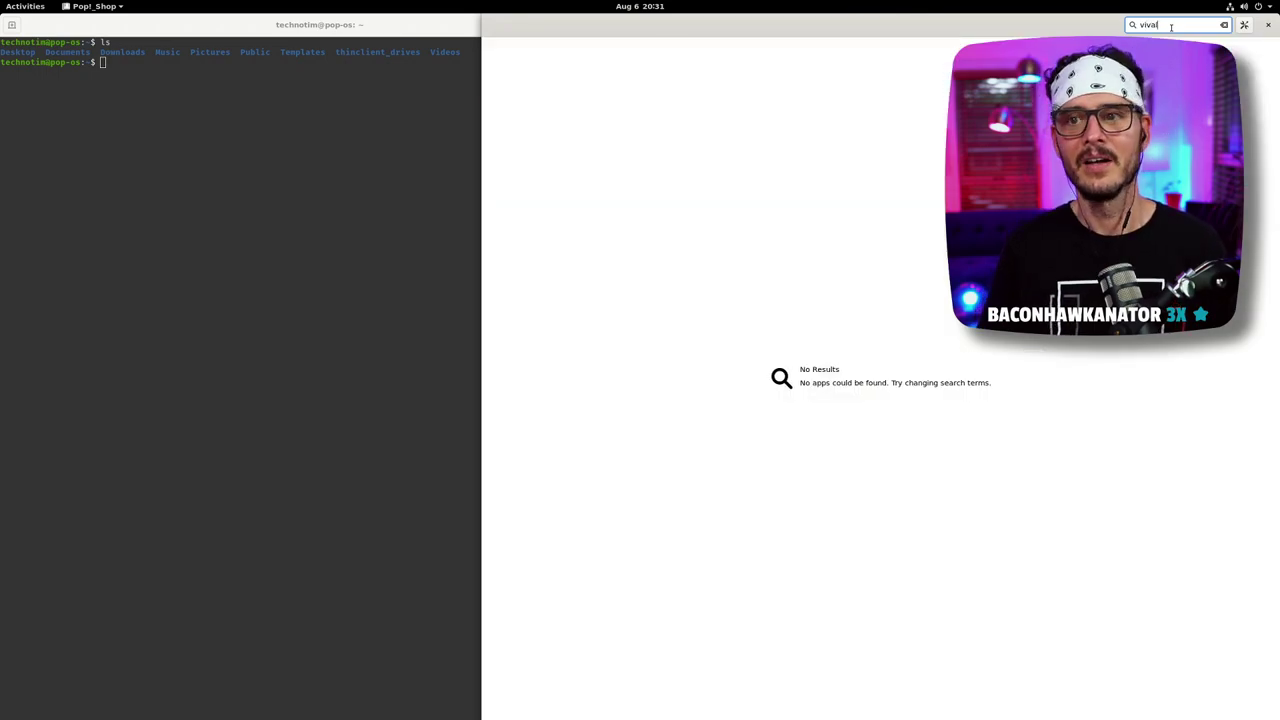
{"action": "key", "text": "BackSpace"}
{"action": "key", "text": "BackSpace"}
{"action": "key", "text": "BackSpace"}
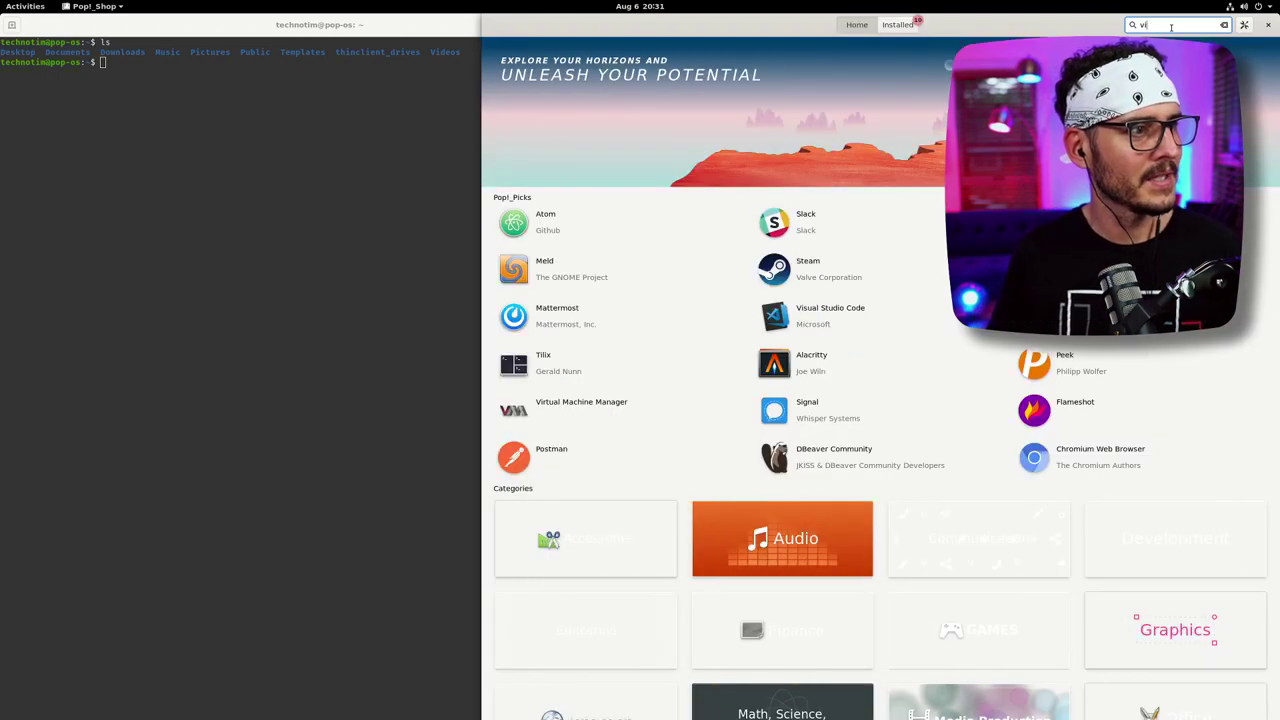
{"action": "key", "text": "BackSpace"}
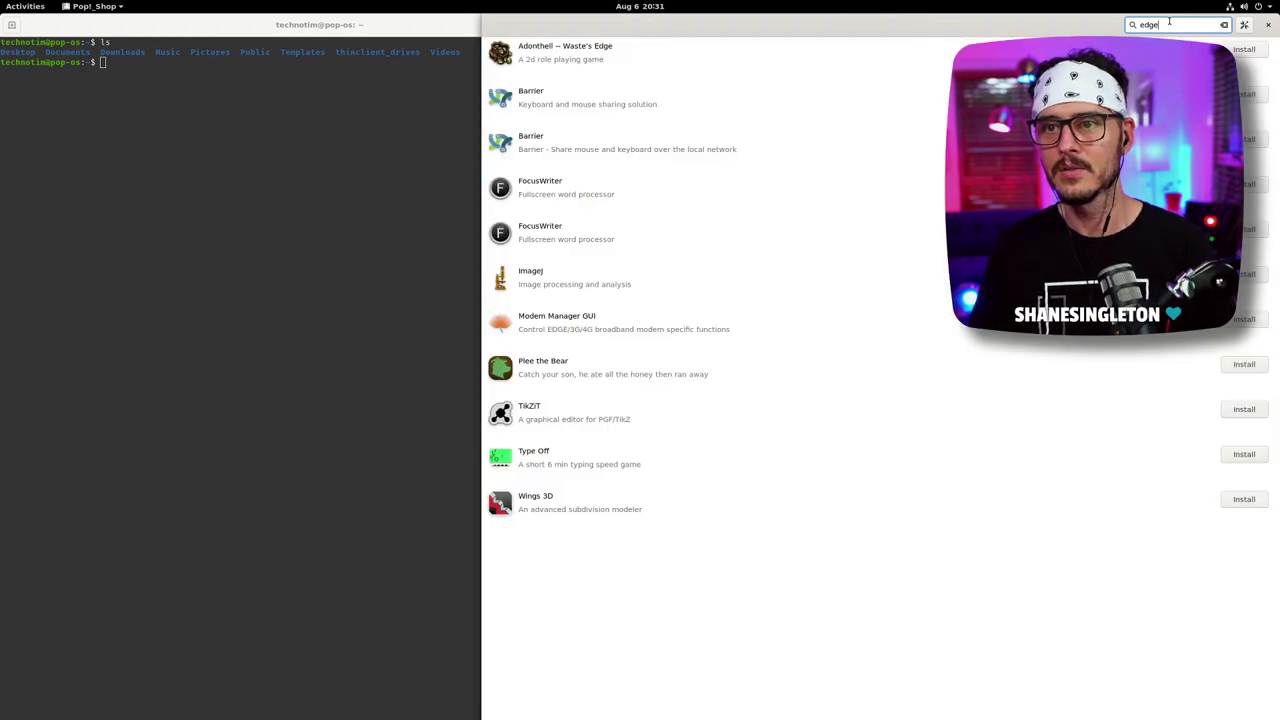
{"action": "left_click", "coordinate": [450, 286]}
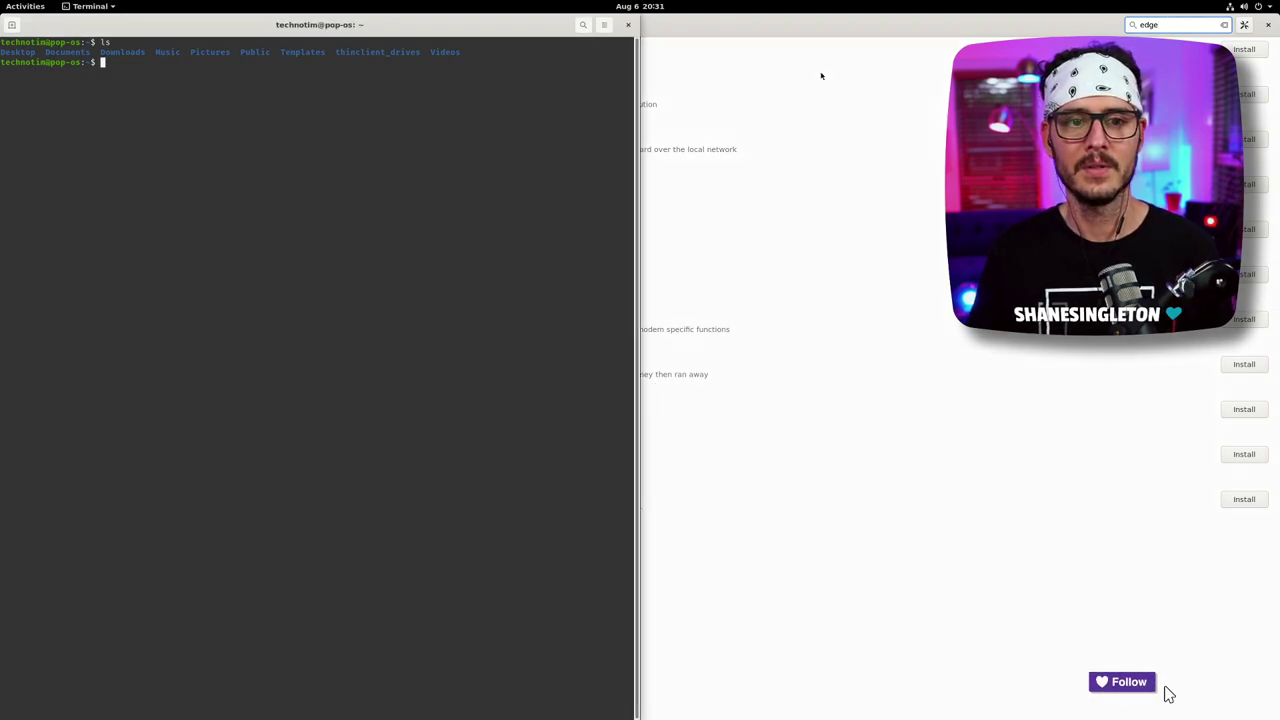
{"action": "left_click", "coordinate": [926, 58]}
{"action": "key", "text": "BackSpace"}
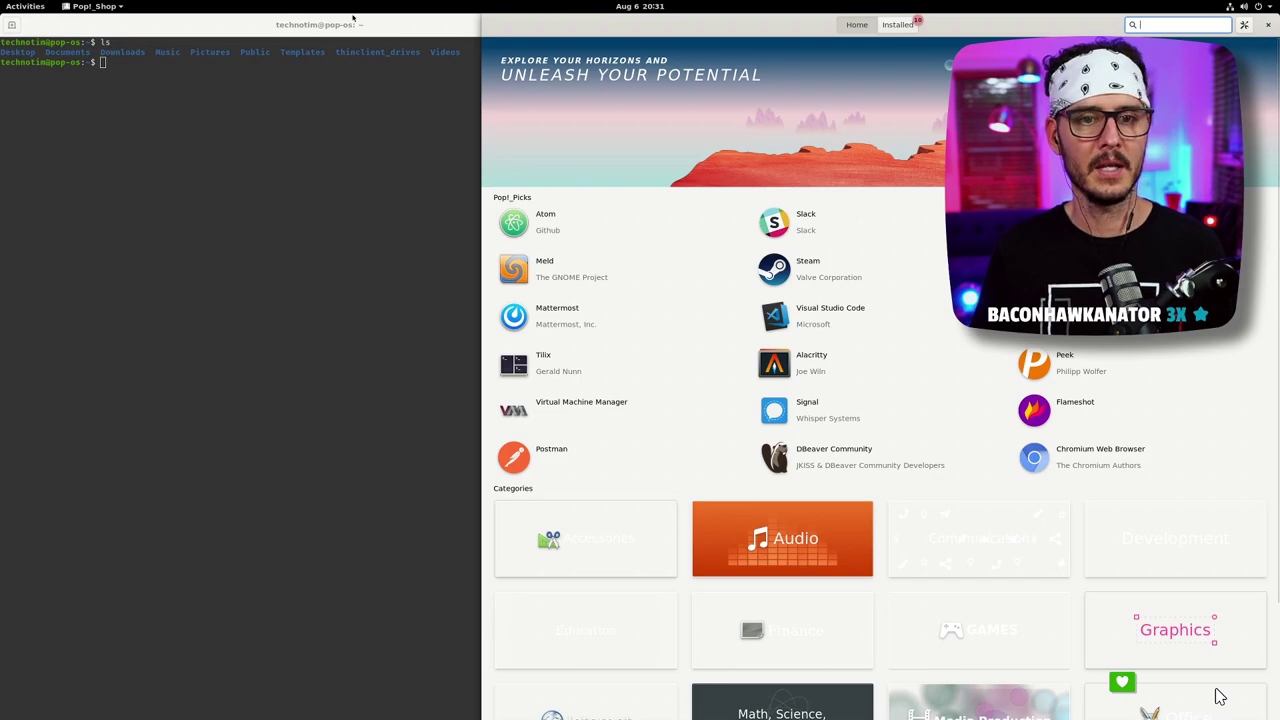
{"action": "key", "text": "alt+Tab"}
{"action": "key", "text": "alt+Tab"}
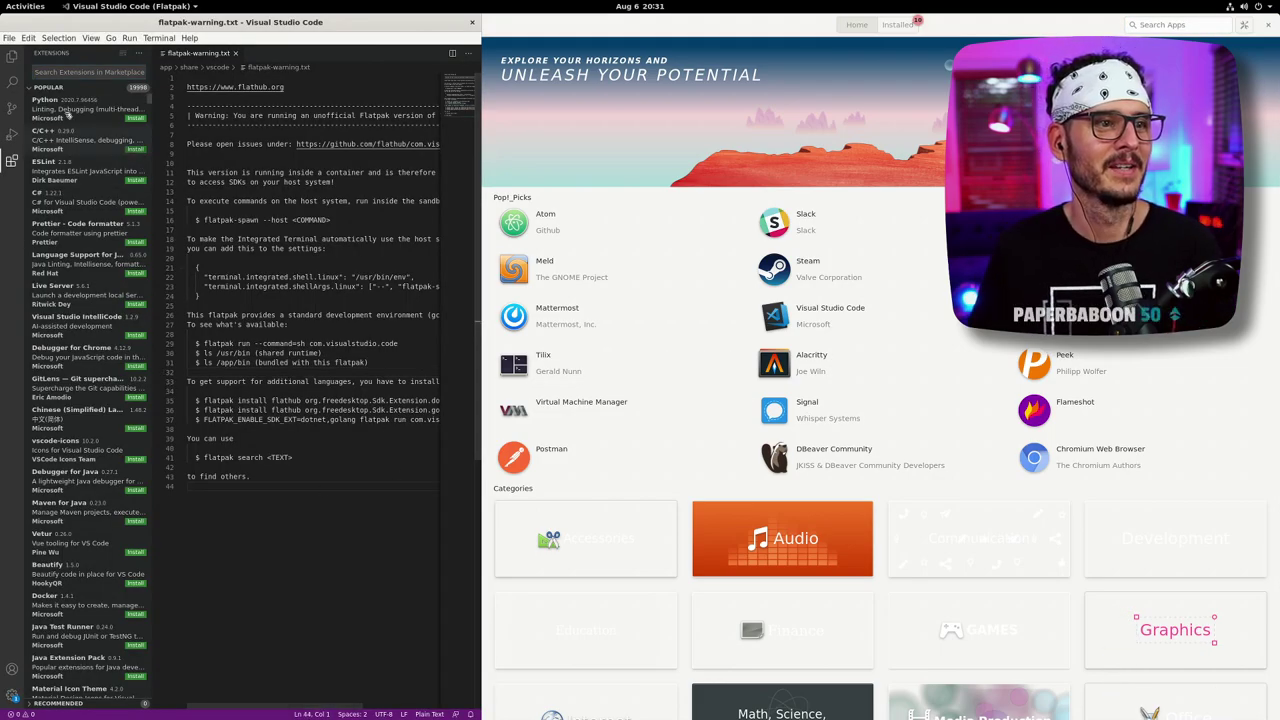
- Widen VS Code against Pop!_Shop, cycle through Terminal and VS Code, then launch Firefox with Super+B
{"action": "left_click", "coordinate": [768, 21]}
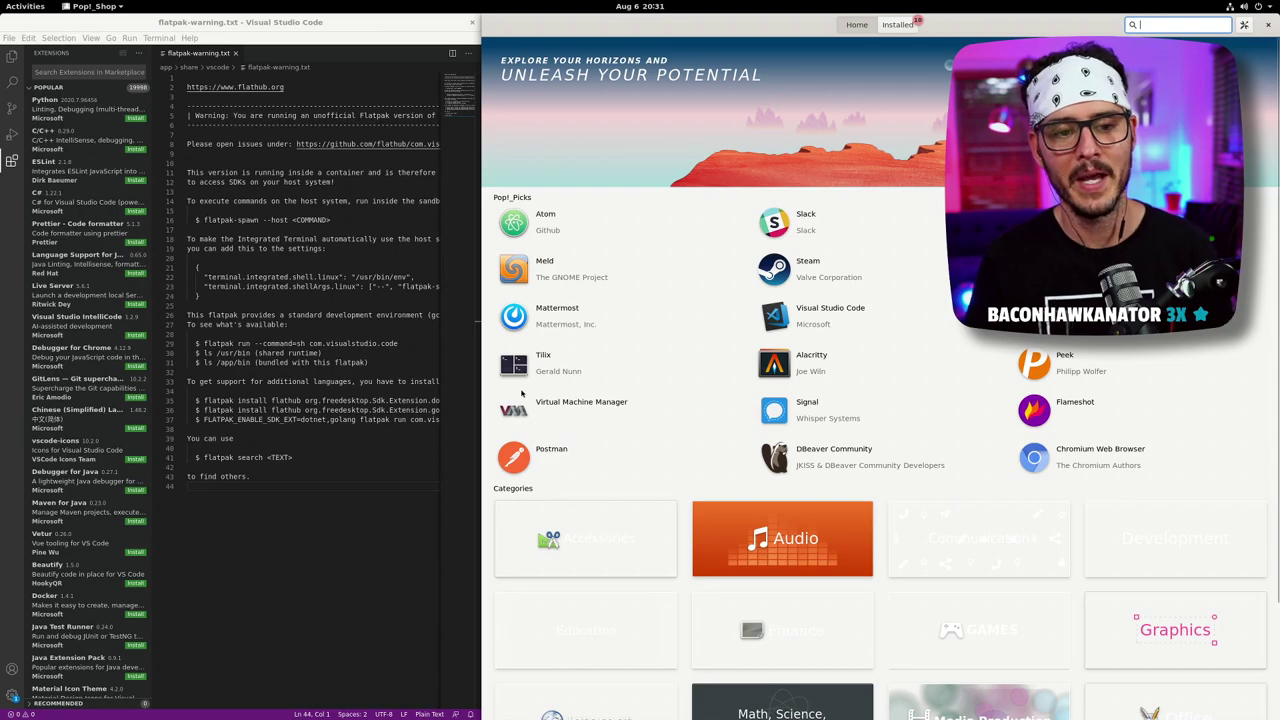
{"action": "left_click", "coordinate": [424, 485]}
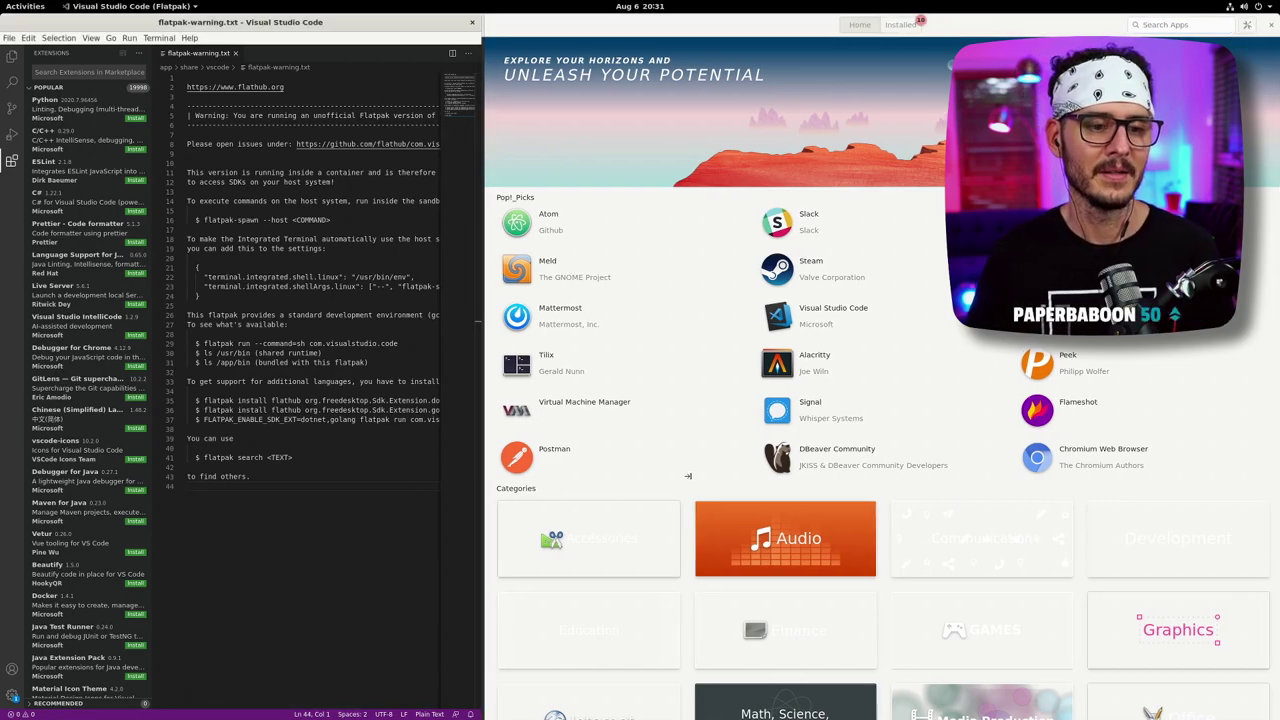
{"action": "left_click_drag", "start_coordinate": [482, 468], "coordinate": [687, 476]}
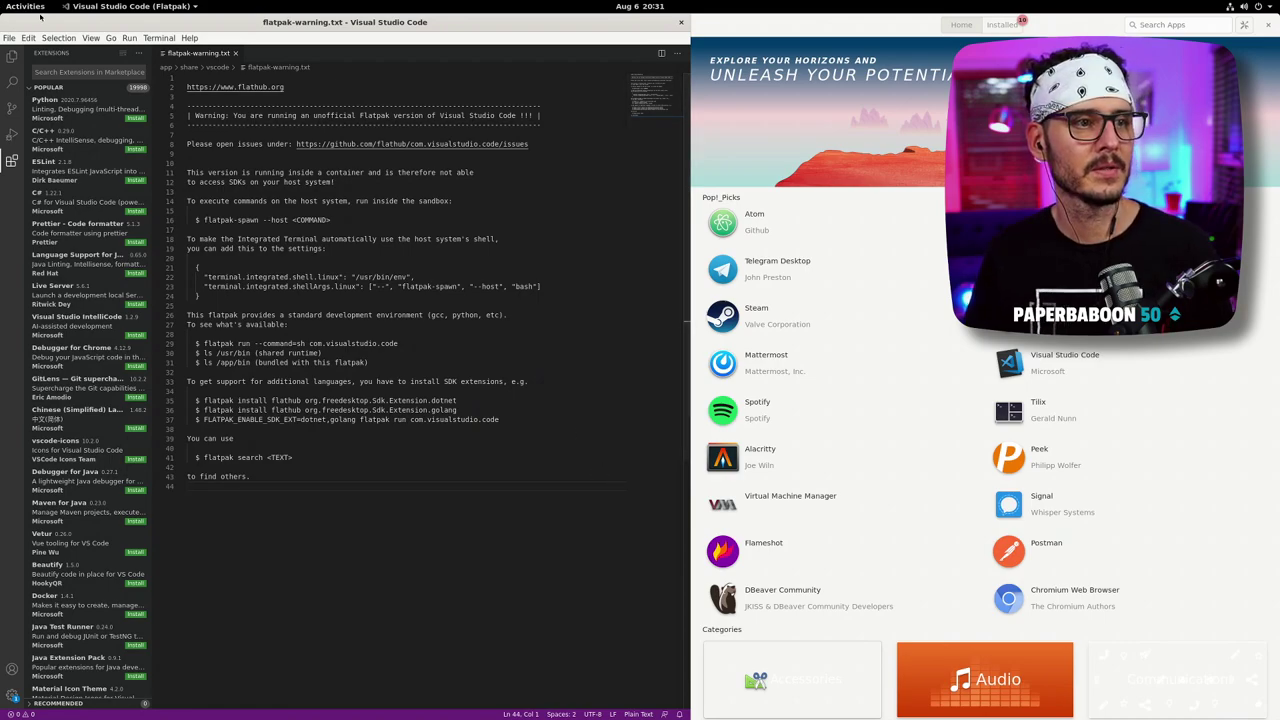
{"action": "key", "text": "alt+Tab"}
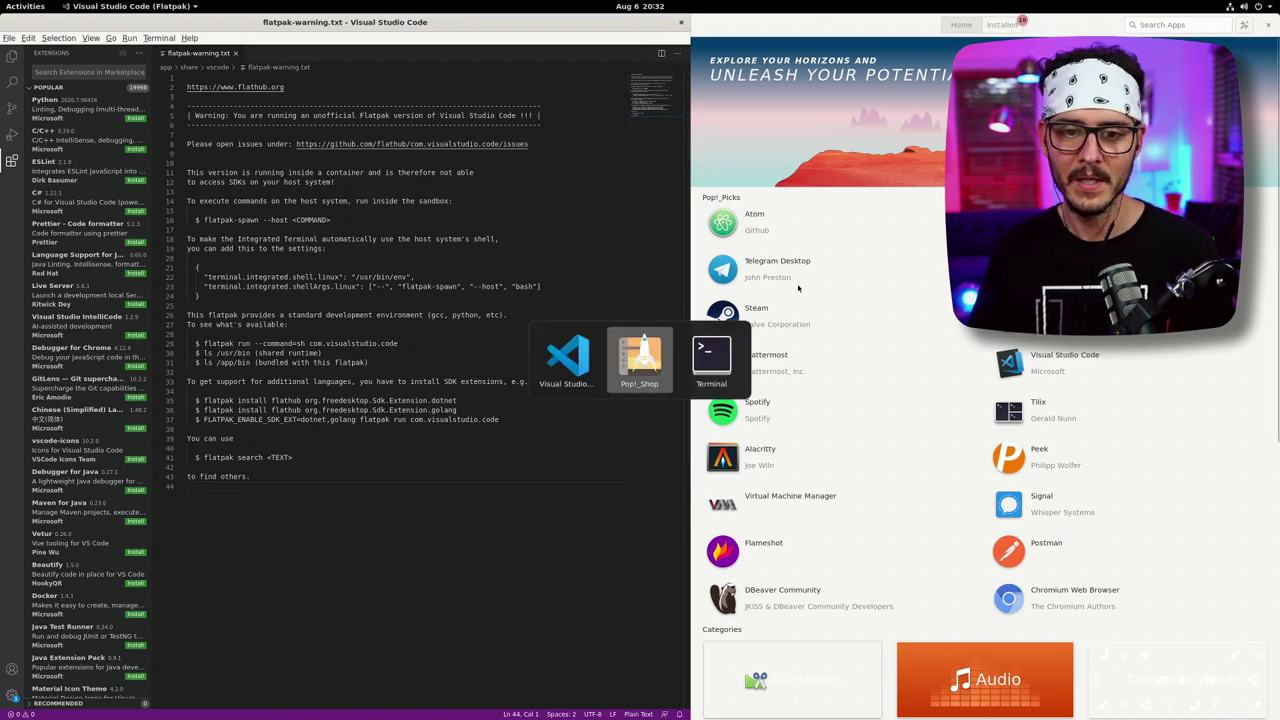
{"action": "key", "text": "alt+Tab"}
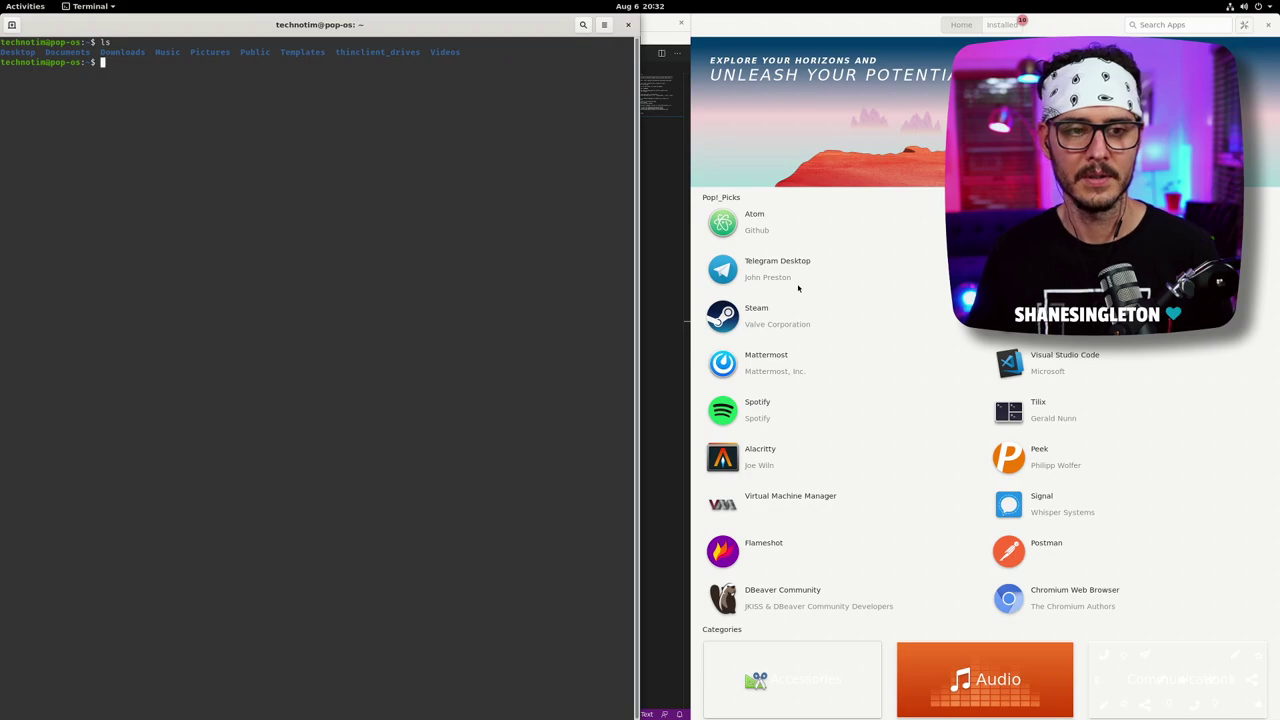
{"action": "key", "text": "alt+Tab"}
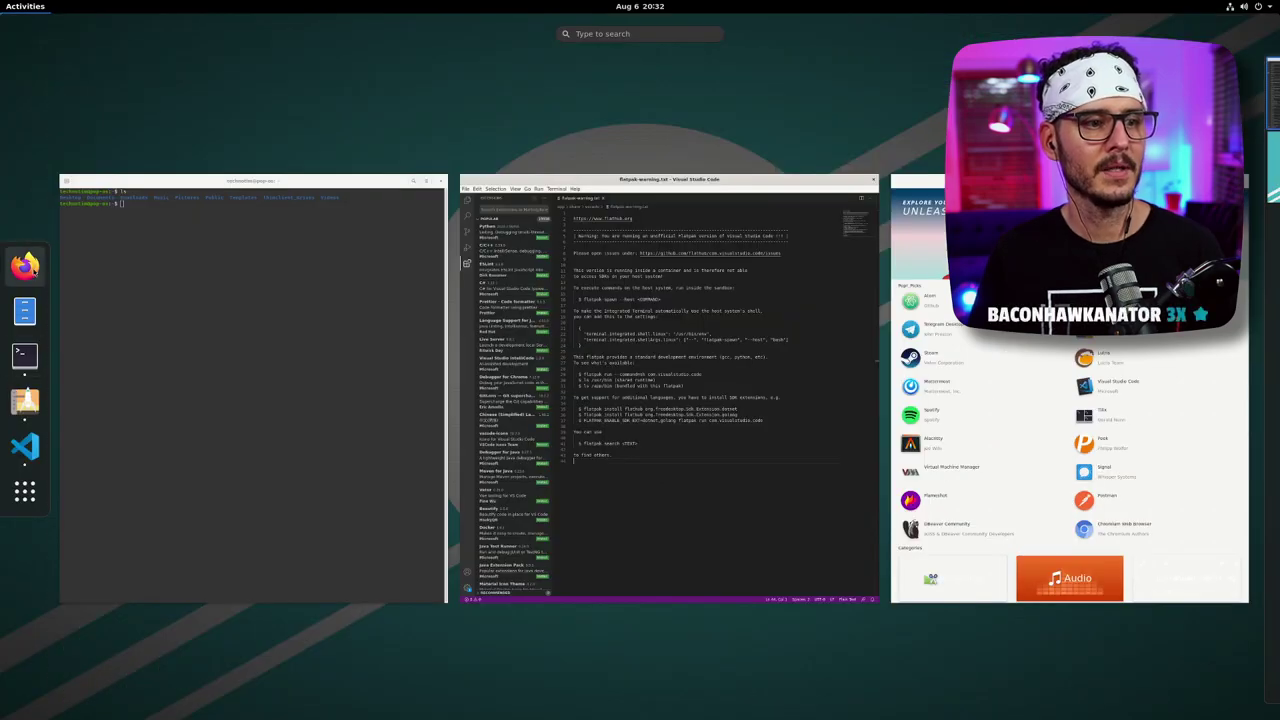
{"action": "key", "text": "super+b"}
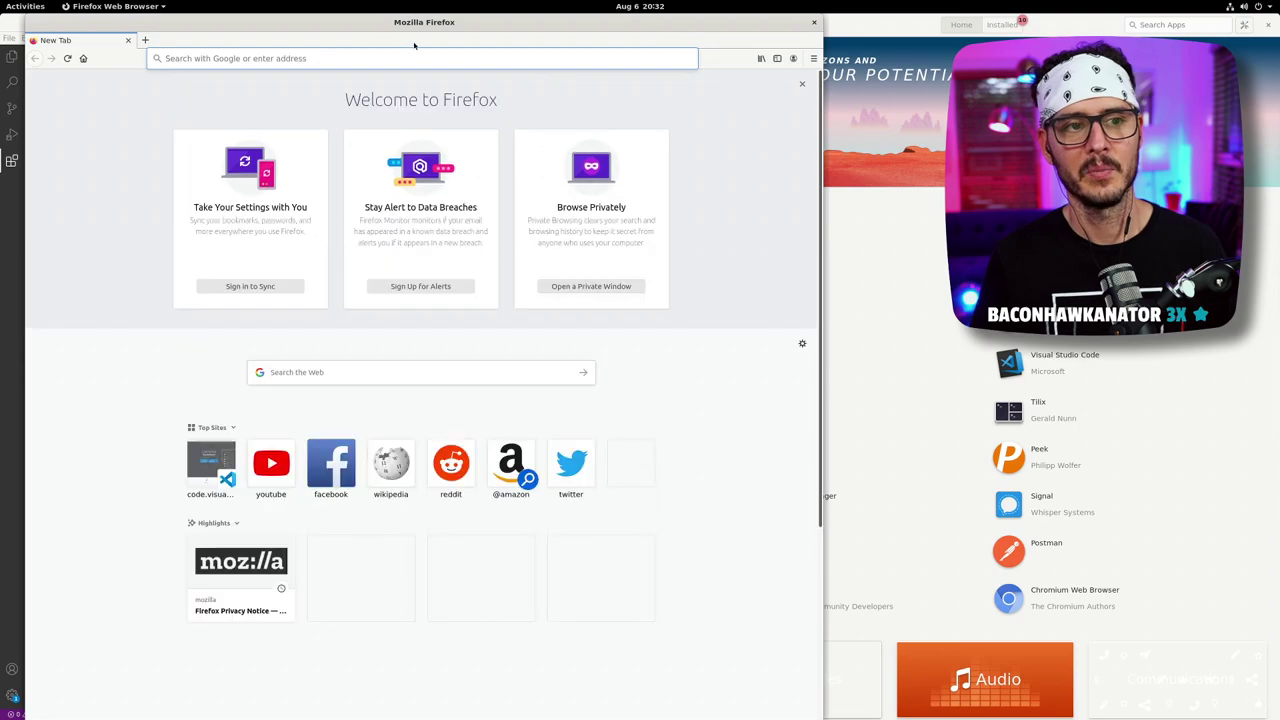
- Search Google for chrome, open the google.com/chrome download page, and widen Firefox
{"action": "left_click_drag", "start_coordinate": [614, 37], "coordinate": [1278, 60]}
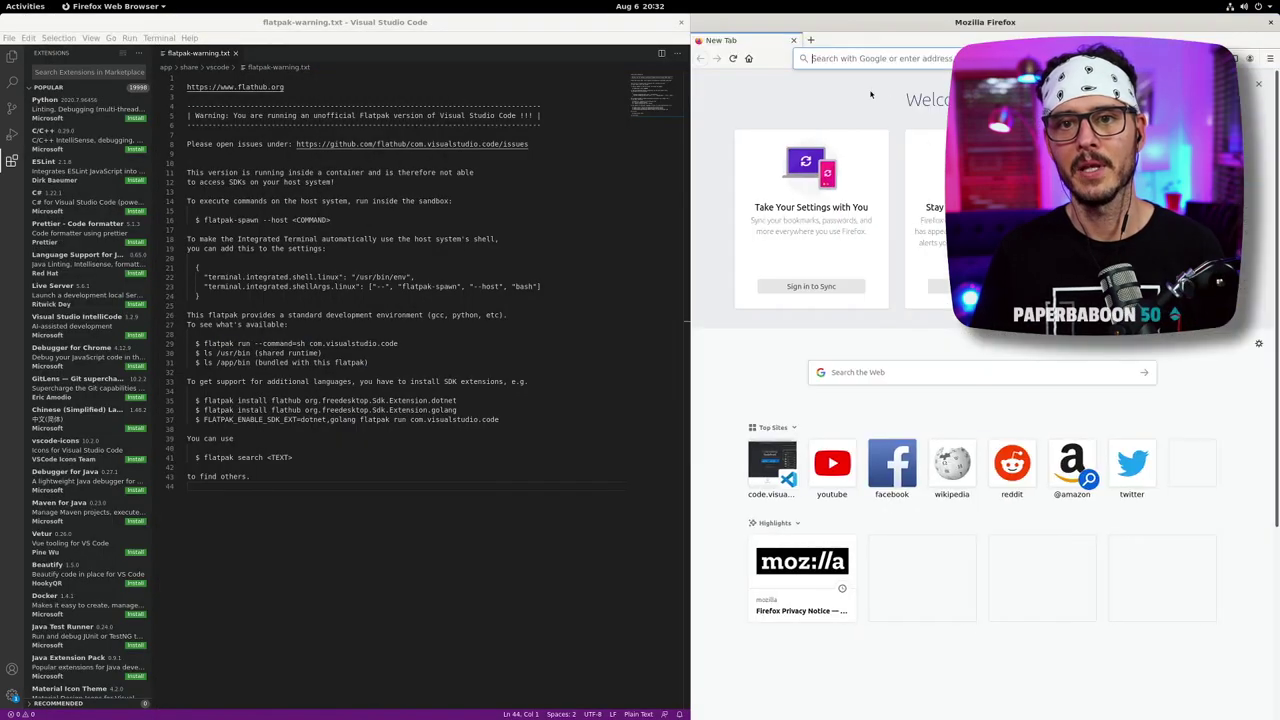
{"action": "left_click", "coordinate": [860, 58]}
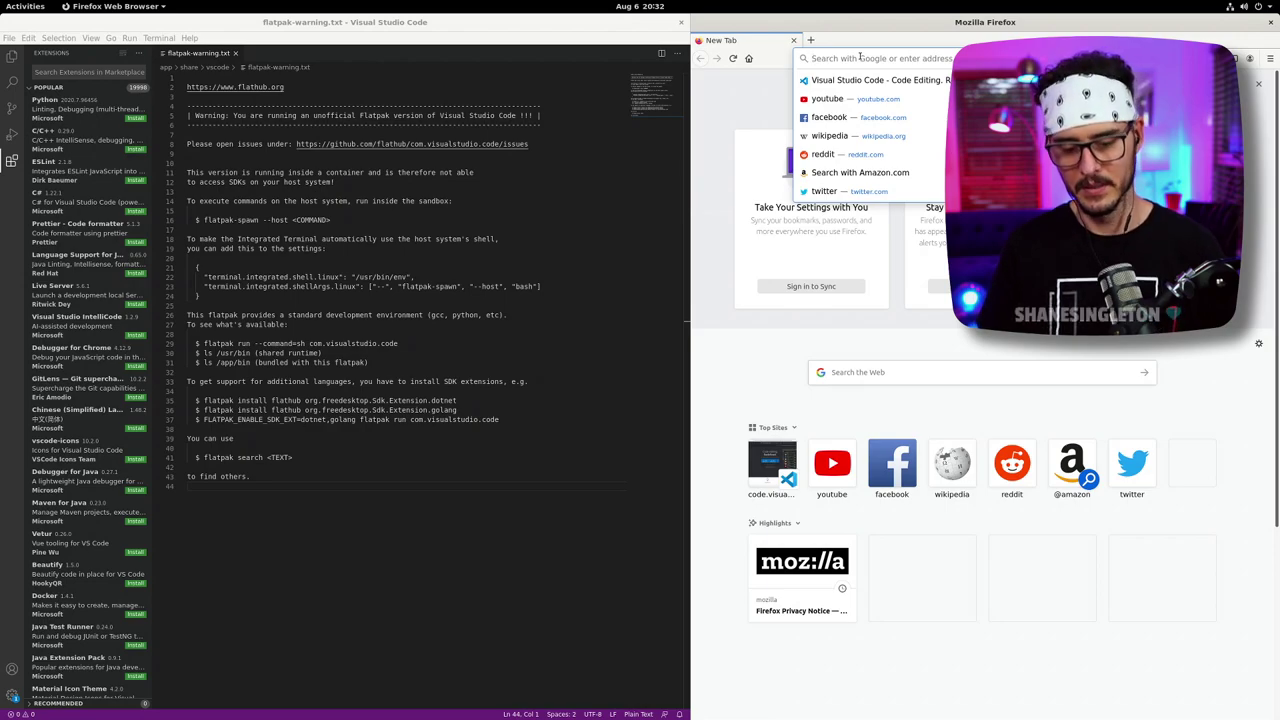
{"action": "type", "text": "chromes"}
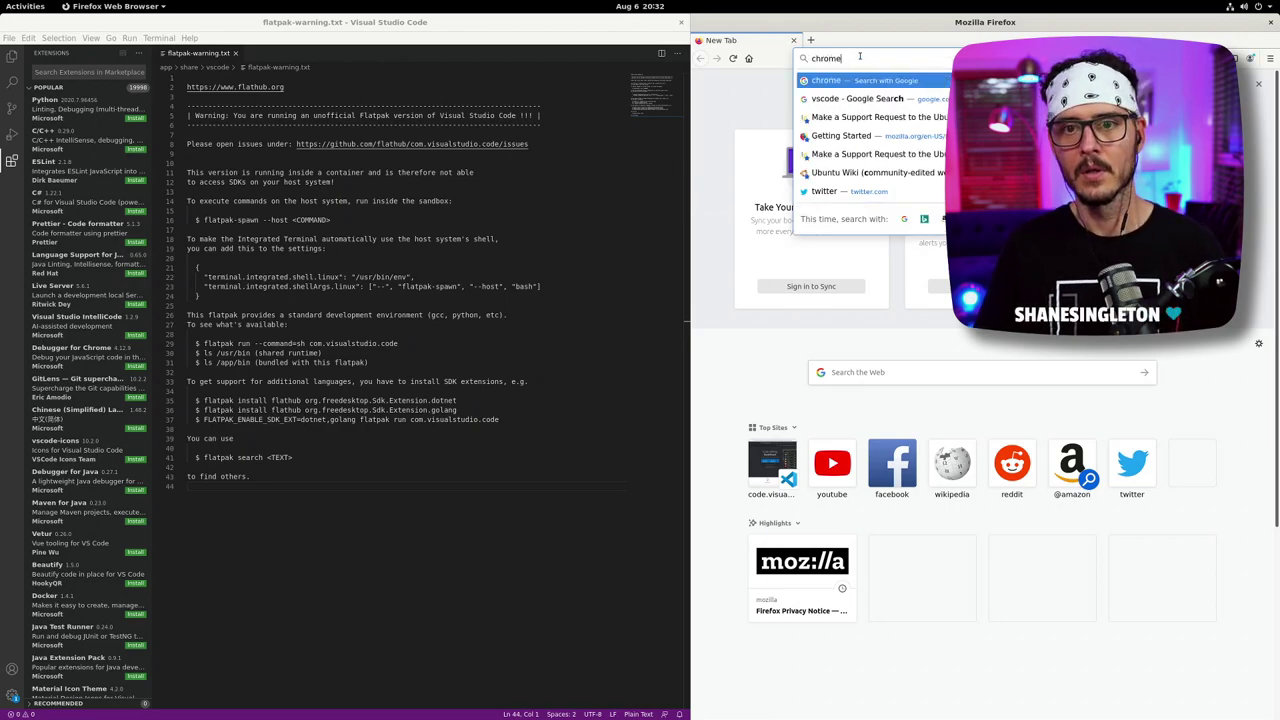
{"action": "key", "text": "Return"}
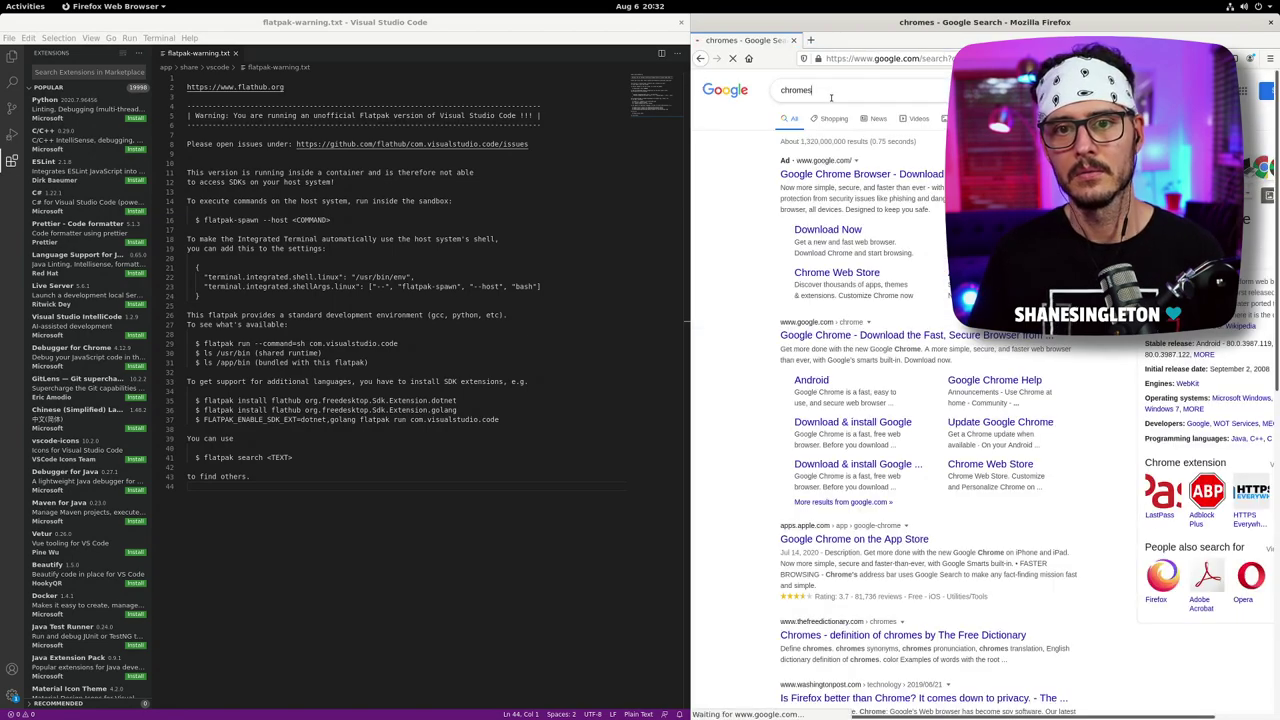
{"action": "key", "text": "BackSpace"}
{"action": "key", "text": "Return"}
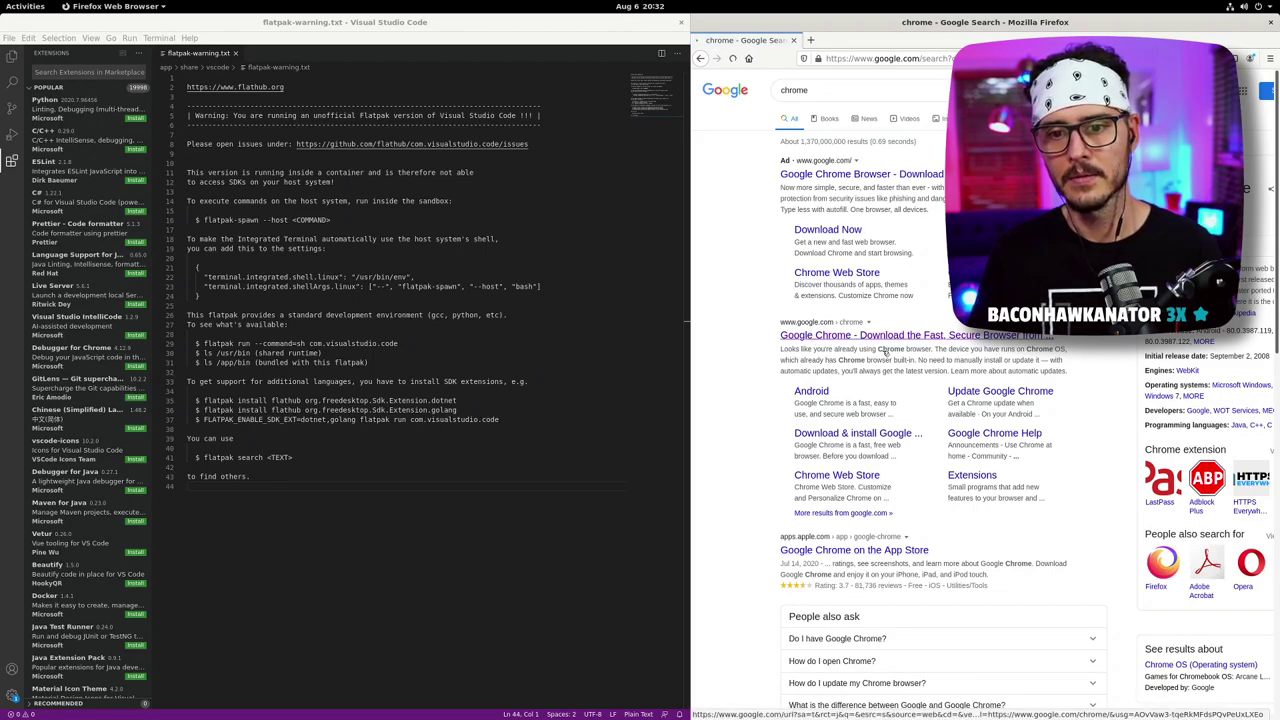
{"action": "left_click", "coordinate": [815, 338]}
{"action": "left_click_drag", "start_coordinate": [688, 226], "coordinate": [466, 208]}
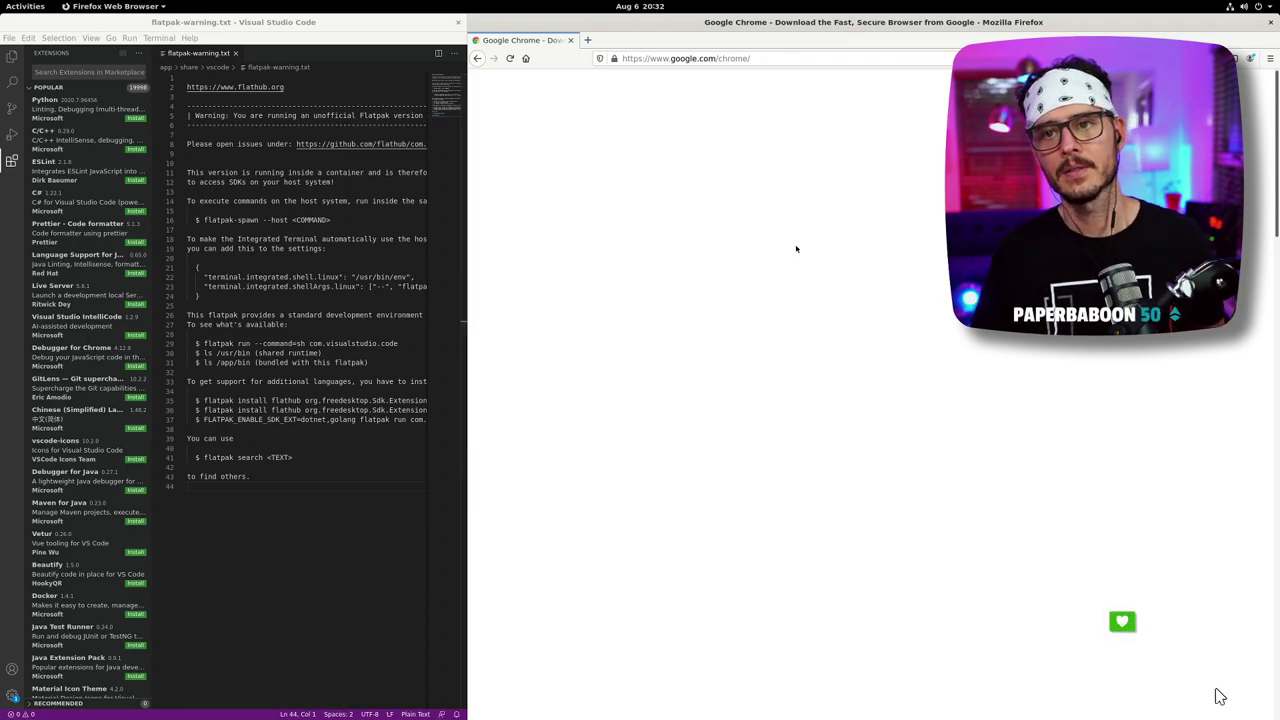
- Download the Chrome .deb package and open it with Eddy
{"action": "left_click", "coordinate": [884, 448]}
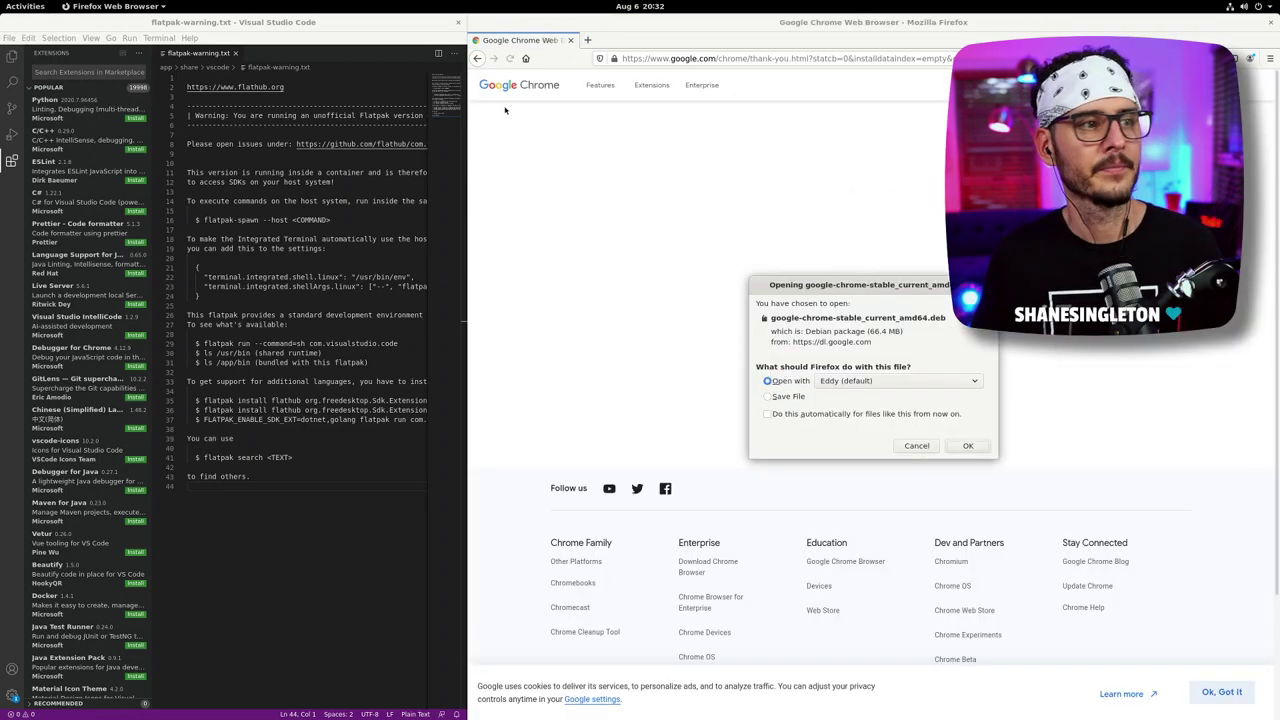
{"action": "left_click", "coordinate": [968, 445]}
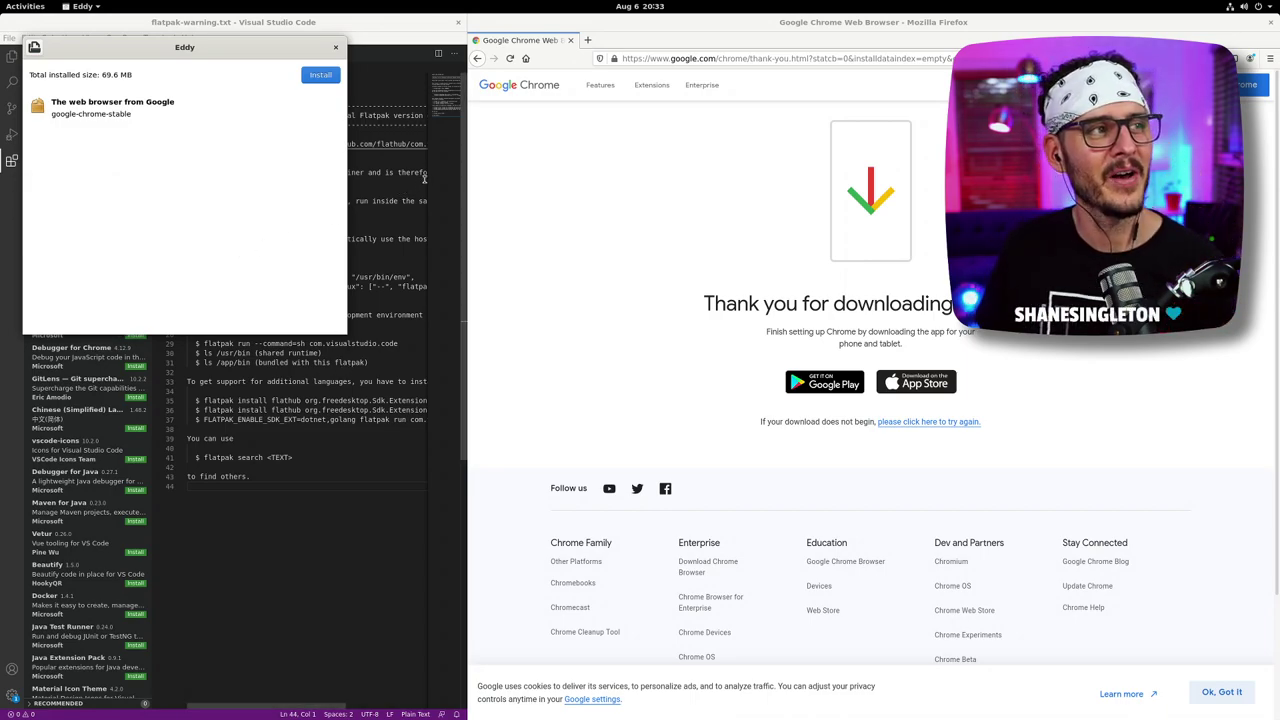
- Bring Firefox forward and drag Eddy's google-chrome-stable install window to the screen centre
{"action": "left_click", "coordinate": [552, 164]}
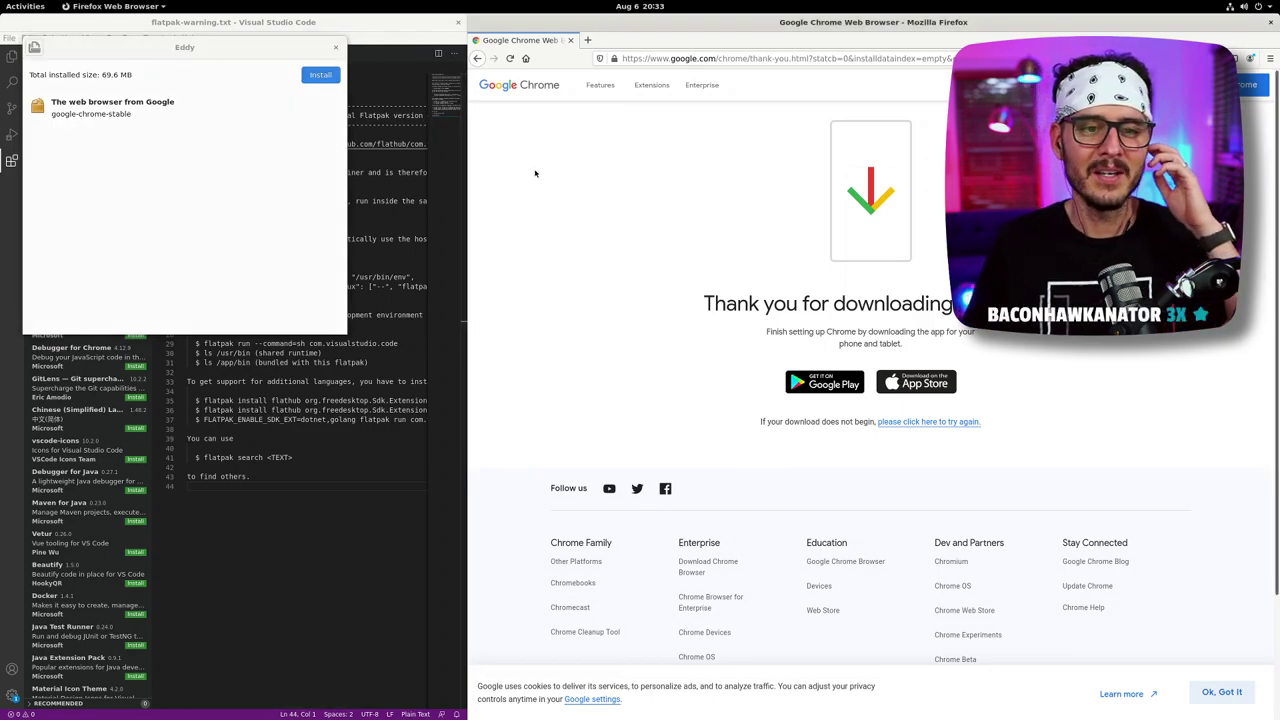
{"action": "left_click_drag", "start_coordinate": [242, 53], "coordinate": [479, 82]}
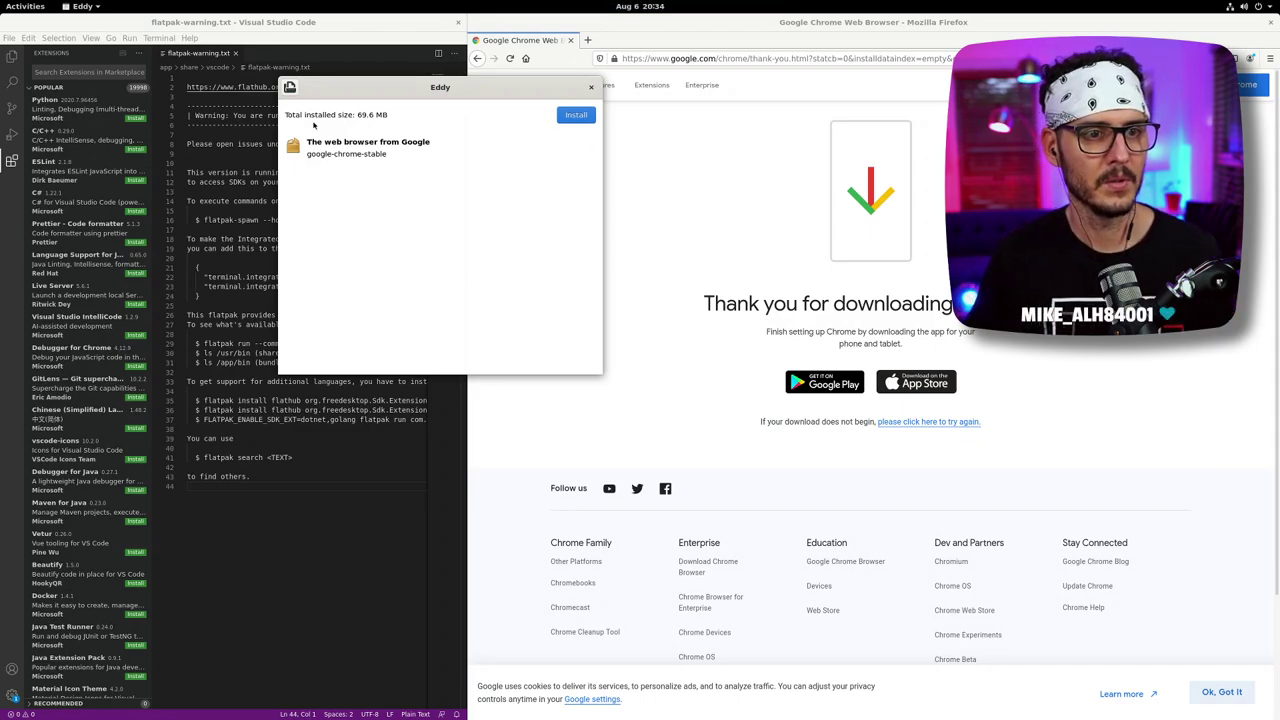
{"action": "left_click_drag", "start_coordinate": [393, 89], "coordinate": [545, 237]}
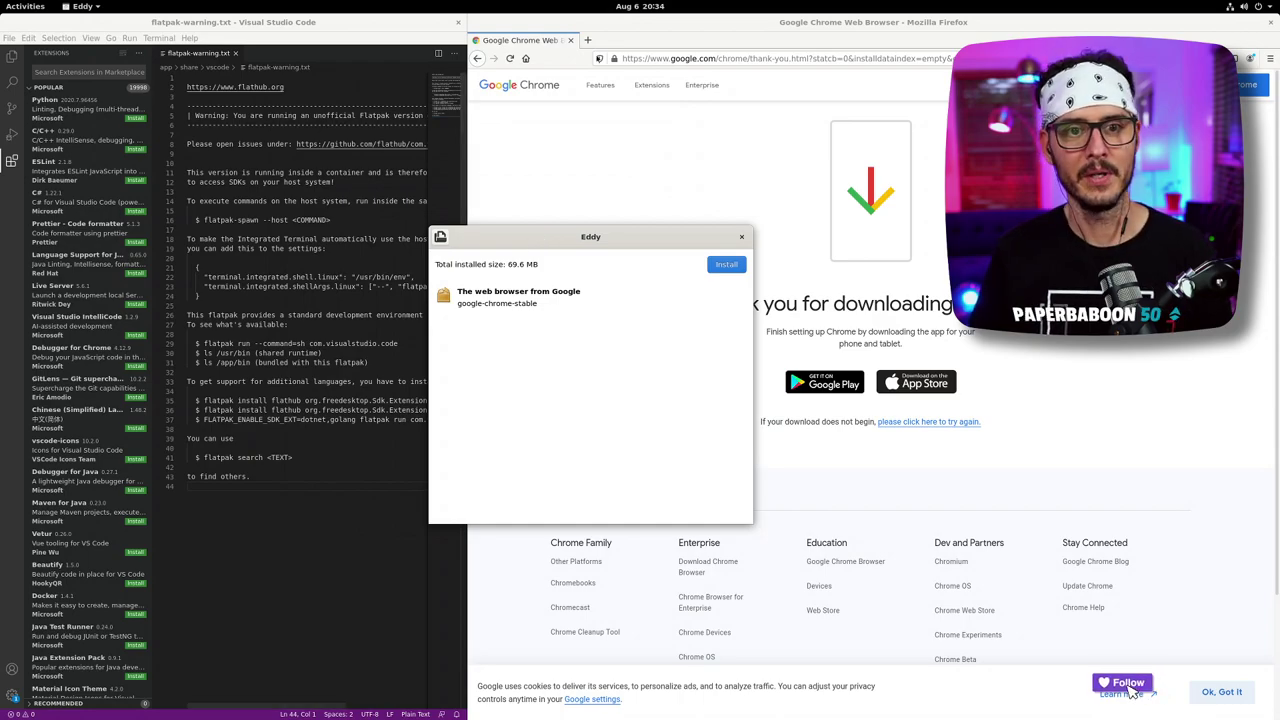
- Search Google for visual studio and open visualstudio.microsoft.com
{"action": "left_click", "coordinate": [689, 59]}
{"action": "type", "text": "vistu"}
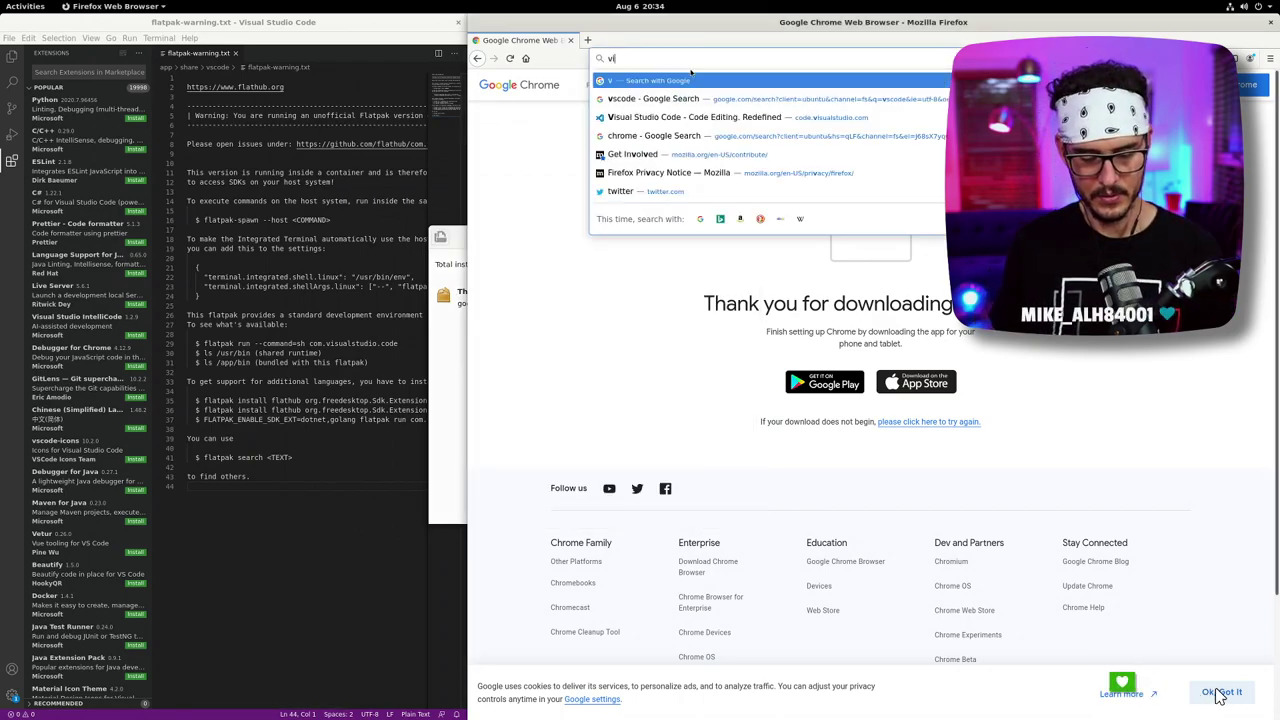
{"action": "key", "text": "BackSpace"}
{"action": "key", "text": "BackSpace"}
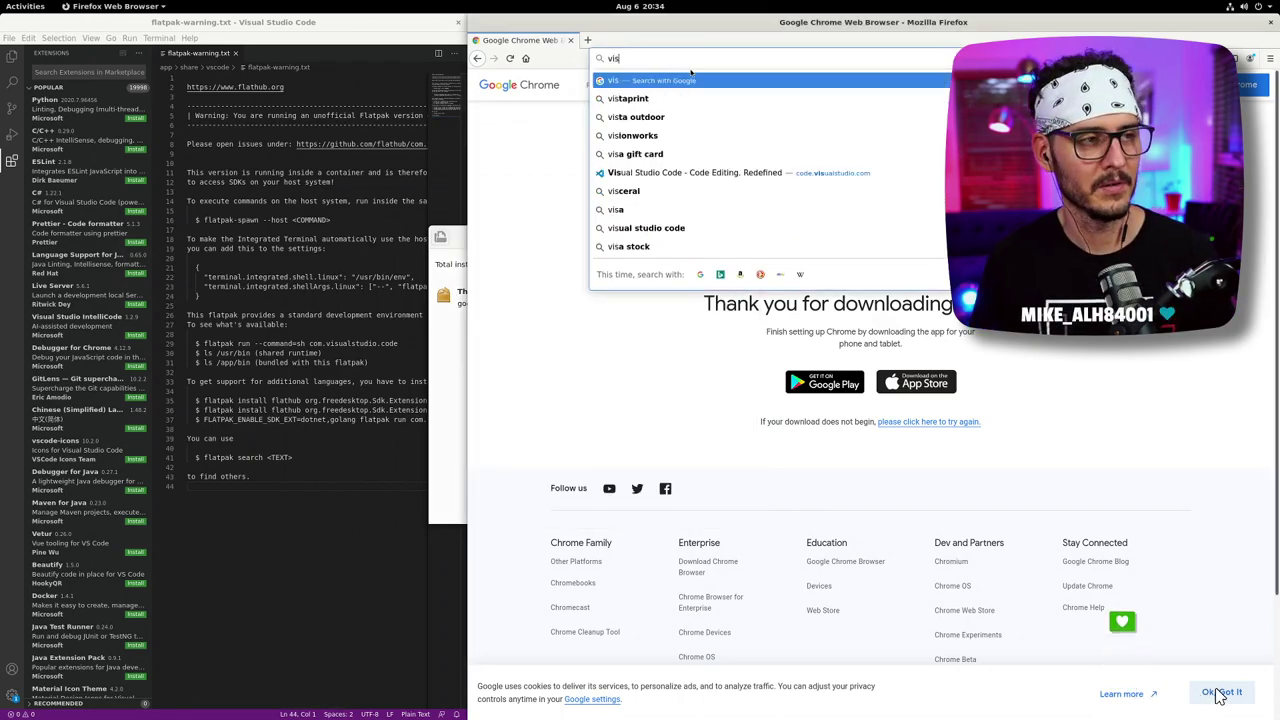
{"action": "type", "text": "ual stu"}
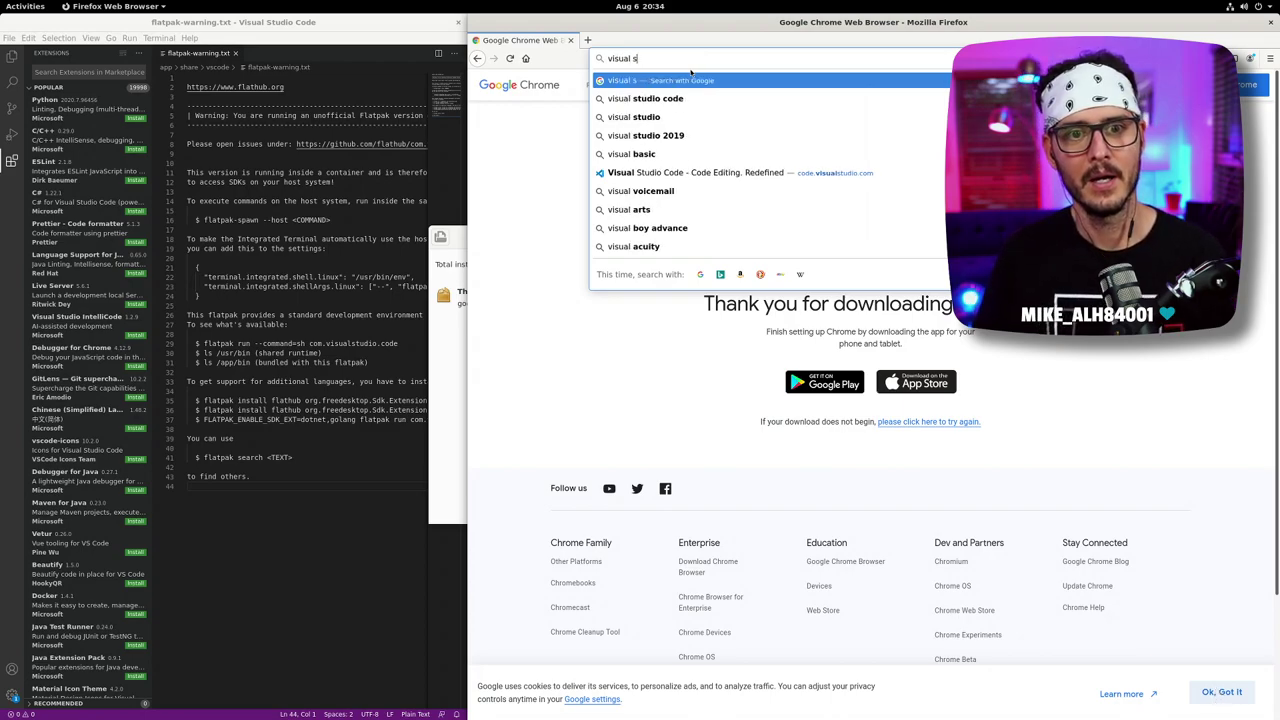
{"action": "type", "text": "di"}
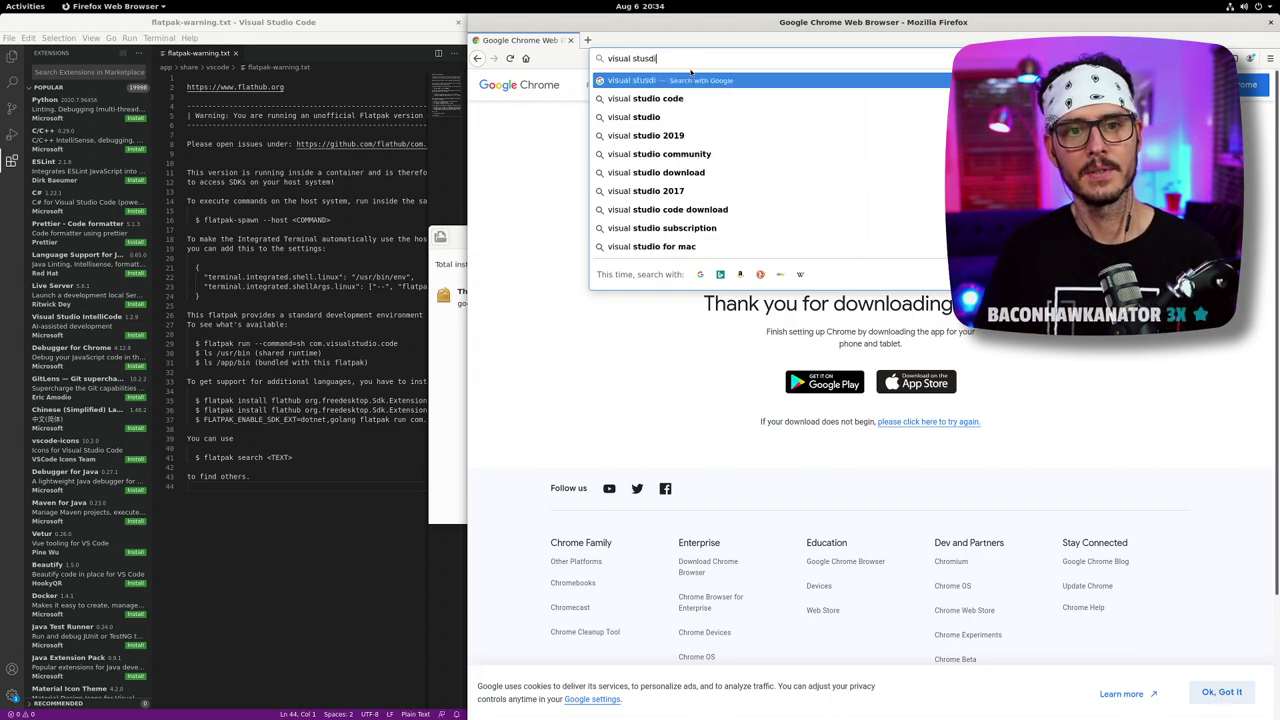
{"action": "key", "text": "BackSpace"}
{"action": "type", "text": "dio"}
{"action": "key", "text": "Return"}
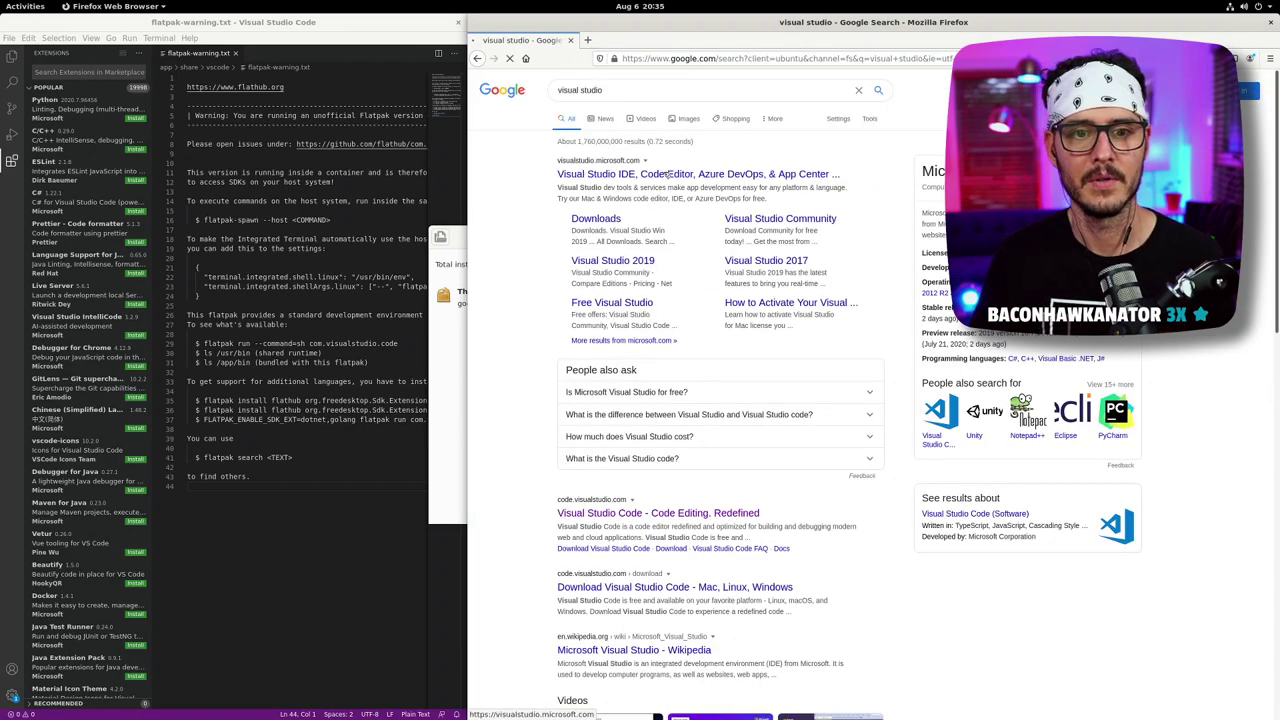
{"action": "left_click", "coordinate": [668, 175]}
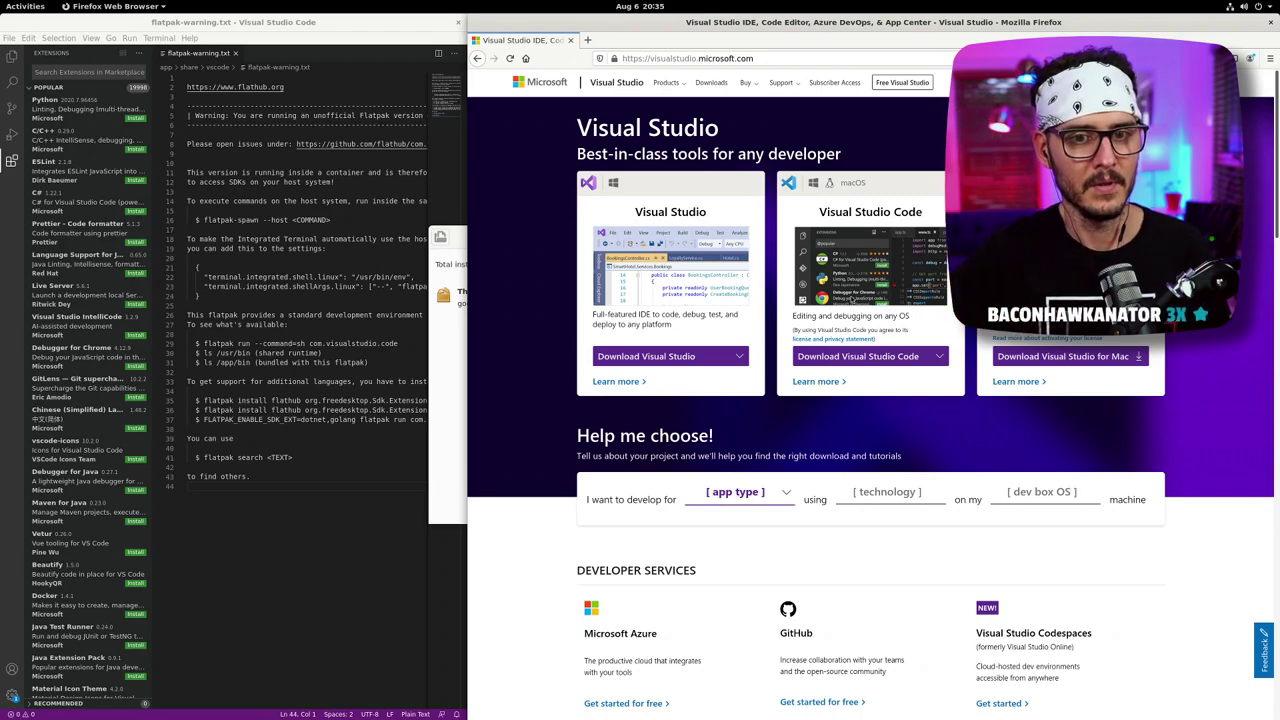
- Show the Download Visual Studio Code options, then close Firefox
{"action": "left_click", "coordinate": [910, 362]}
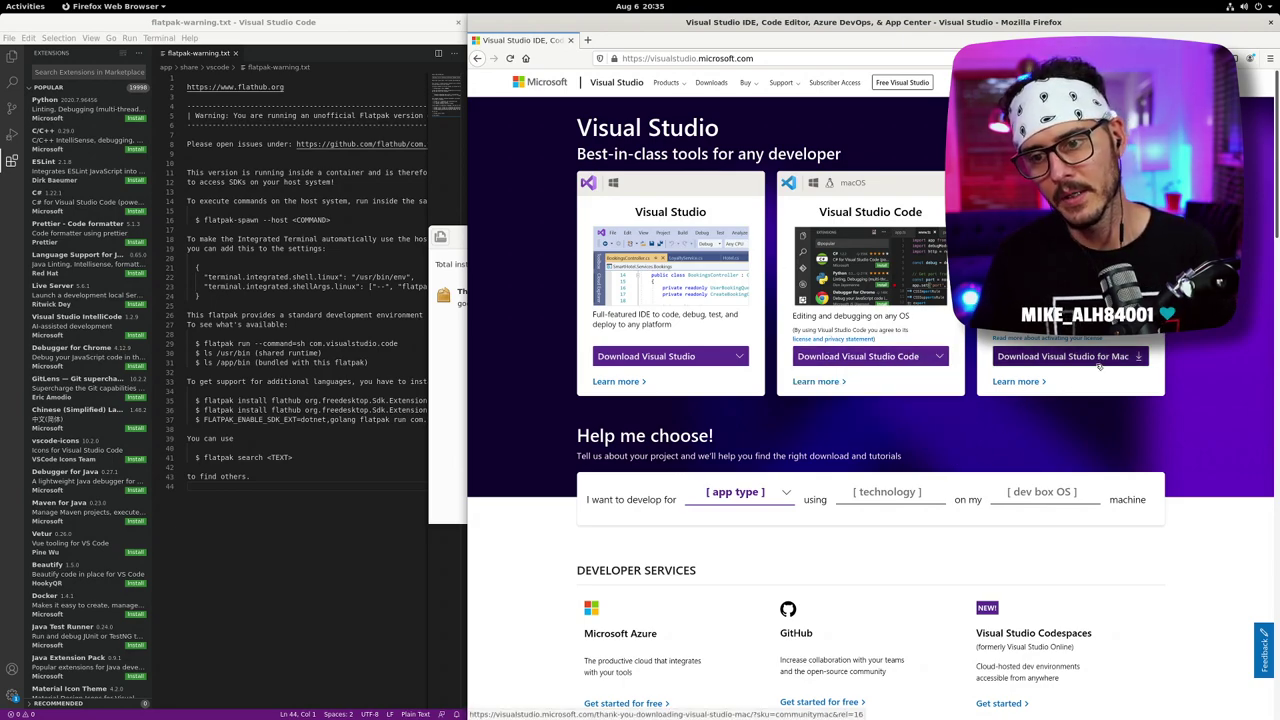
{"action": "mouse_move", "coordinate": [900, 356]}
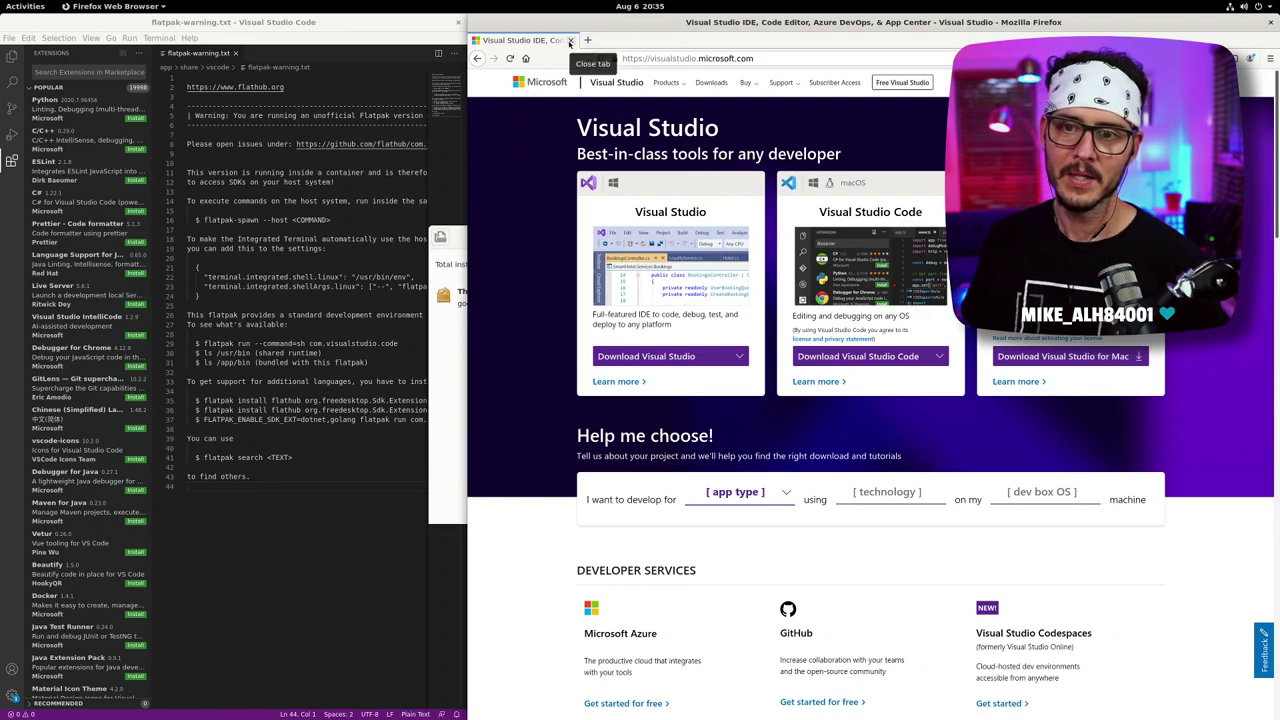
{"action": "left_click", "coordinate": [570, 42]}
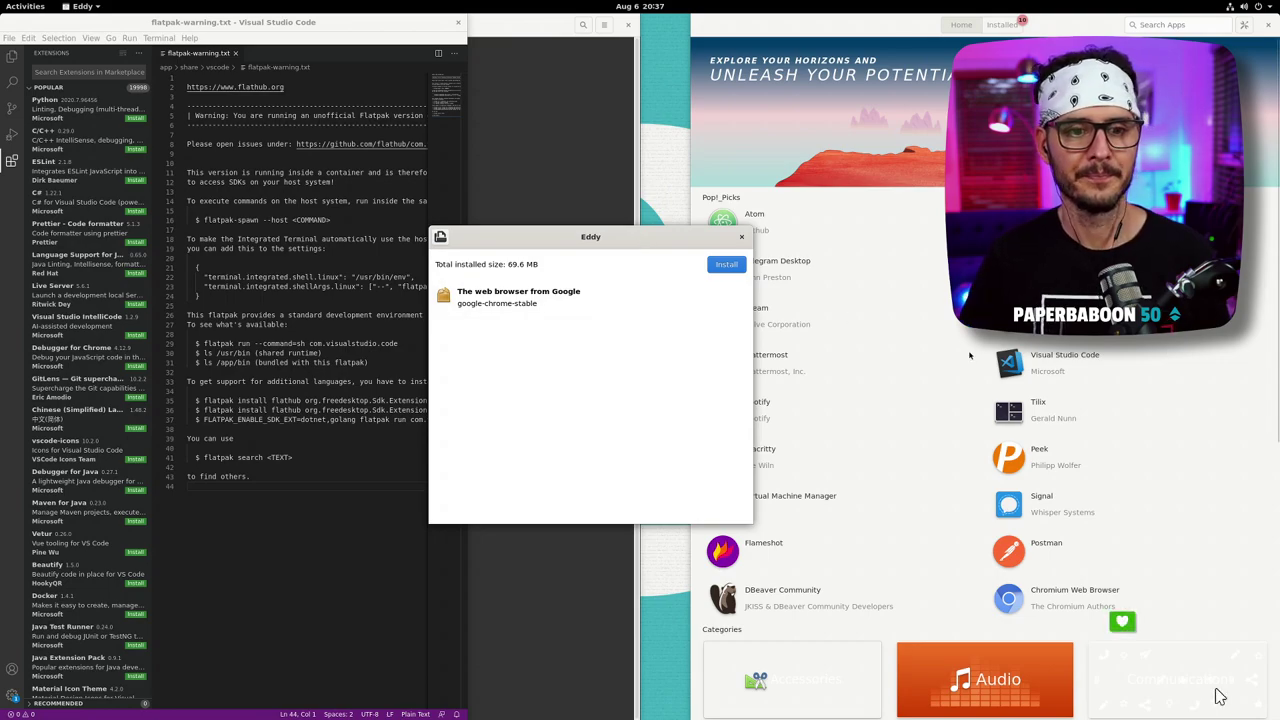
- Try installing google-chrome-stable in Eddy, dismiss the failure, close Eddy, and return to Pop!_Shop
{"action": "left_click", "coordinate": [728, 266]}
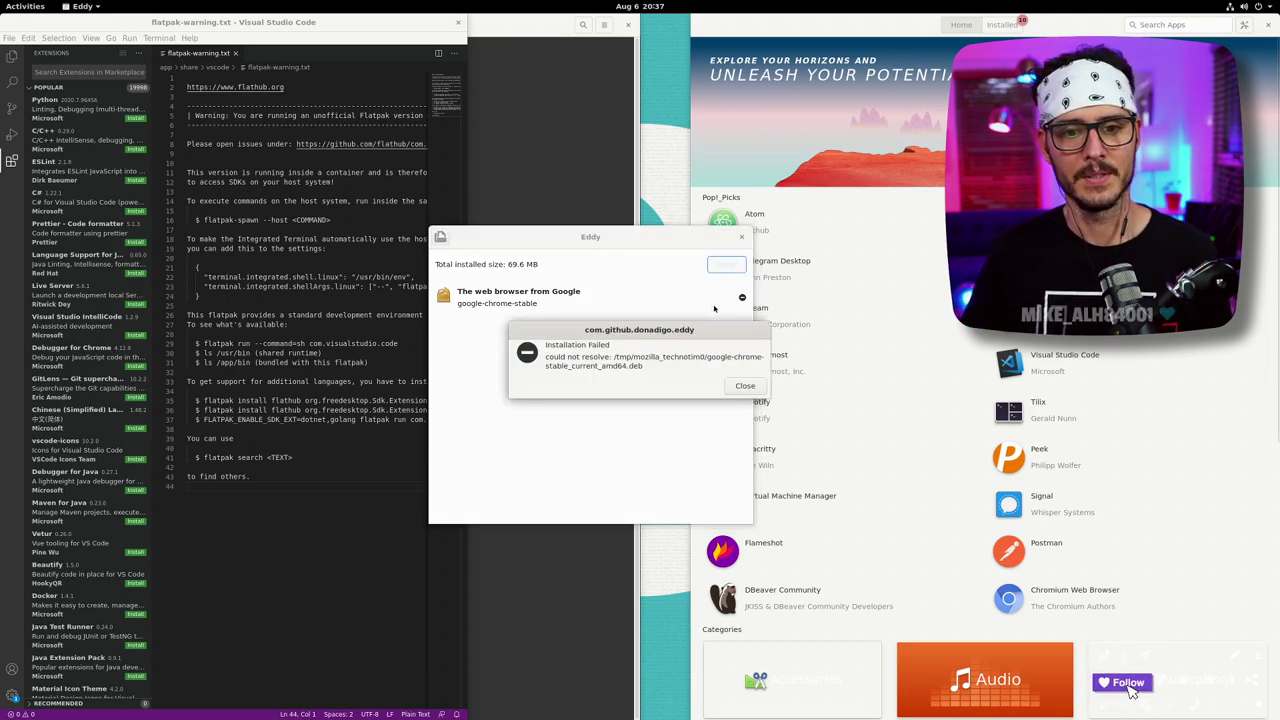
{"action": "left_click", "coordinate": [745, 386]}
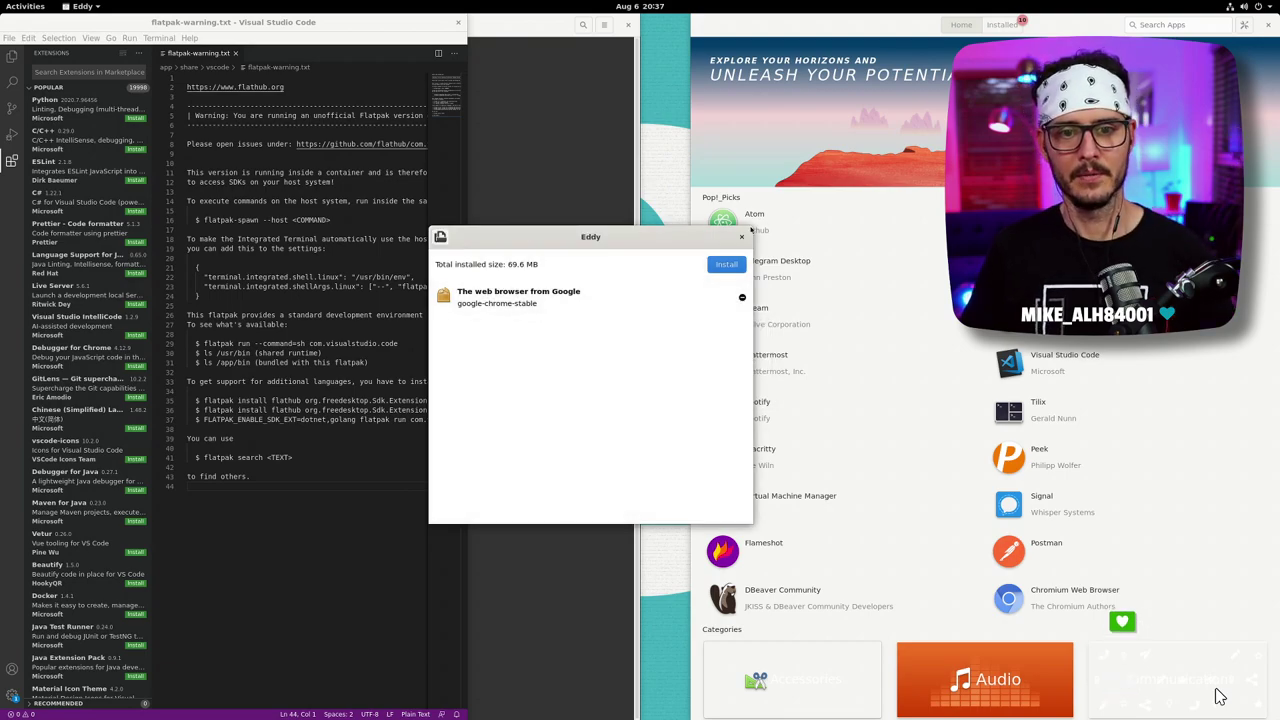
{"action": "left_click", "coordinate": [741, 237]}
{"action": "left_click", "coordinate": [712, 205]}
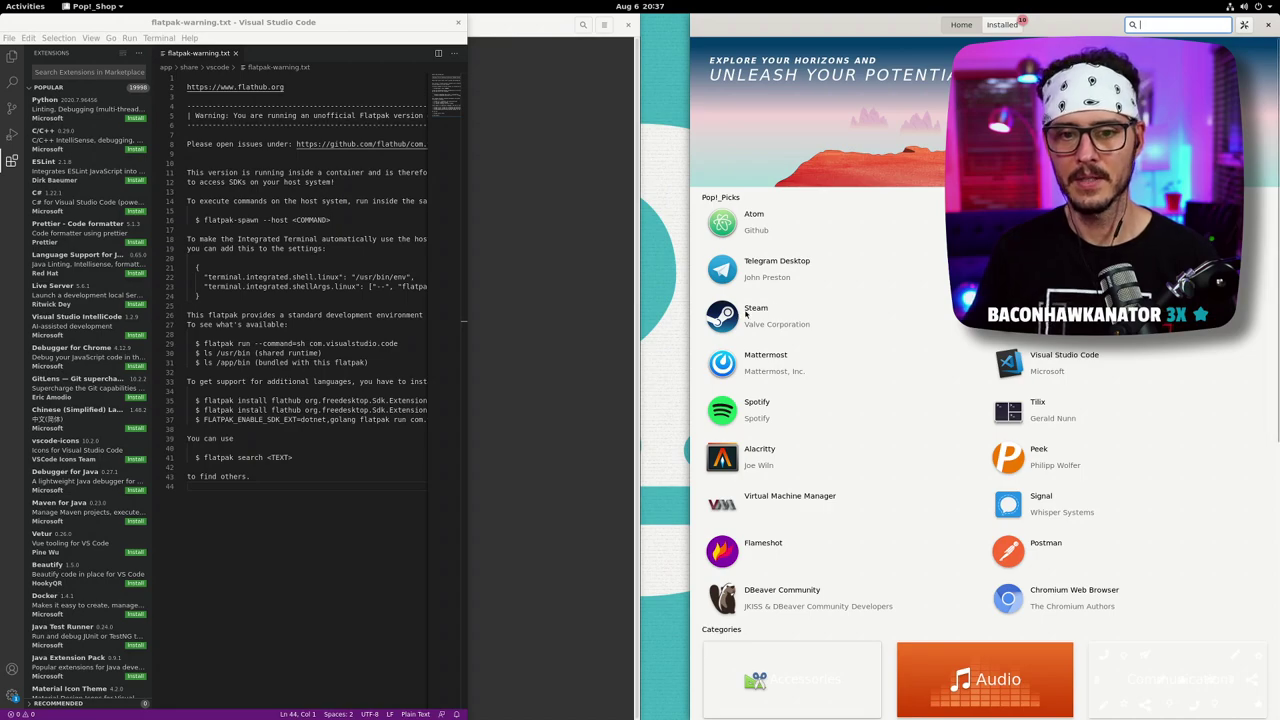
- Authorize Steam's install with the account password, widen the store window, and go Home
{"action": "left_click", "coordinate": [745, 314]}
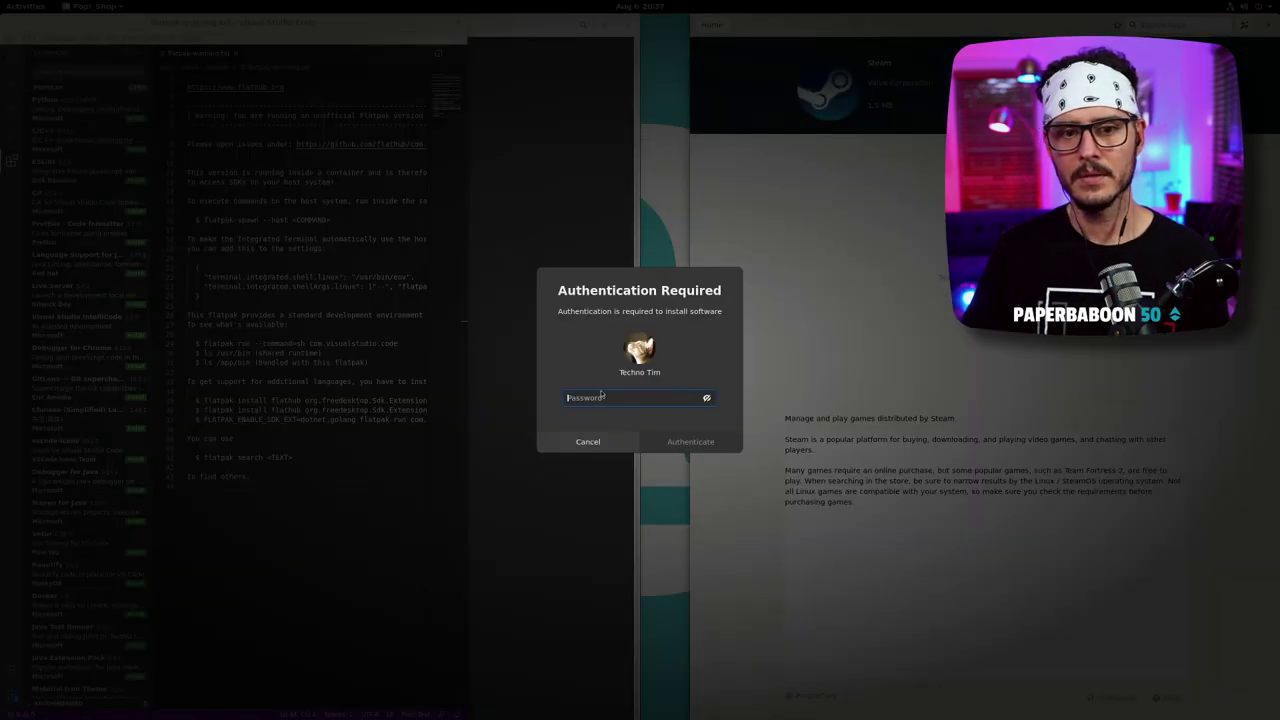
{"action": "type", "text": "******"}
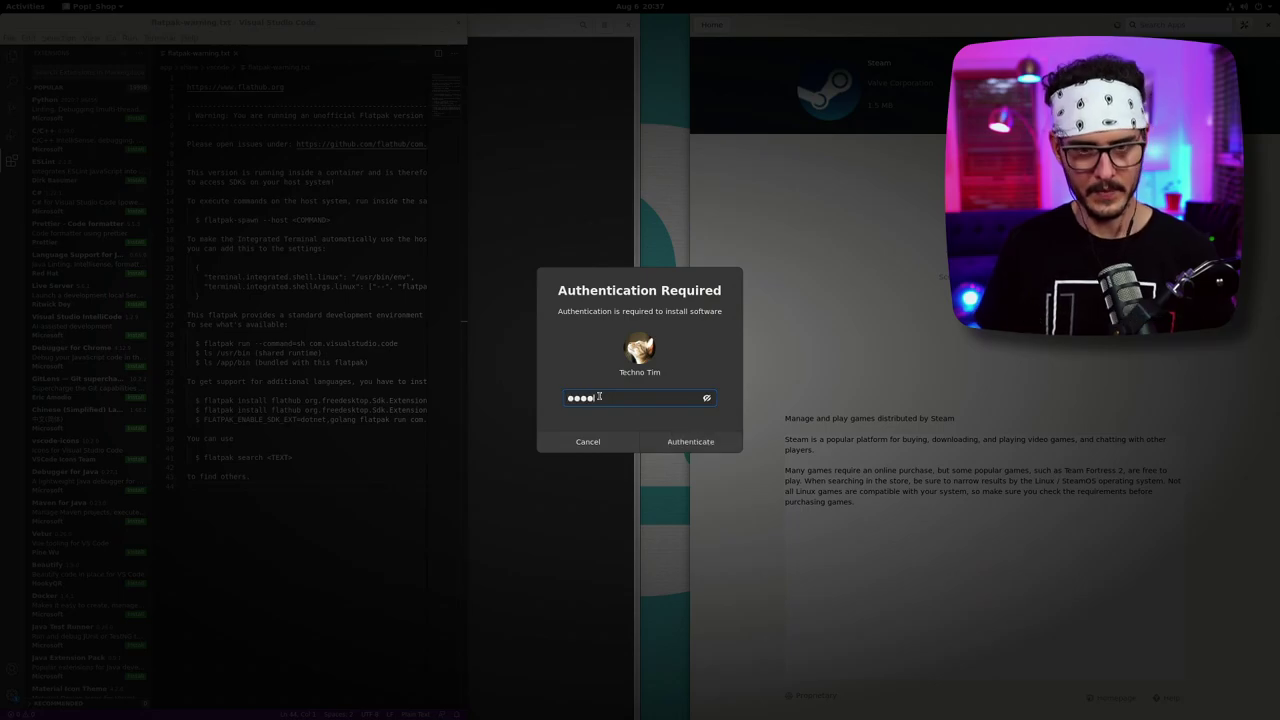
{"action": "key", "text": "BackSpace"}
{"action": "key", "text": "BackSpace"}
{"action": "key", "text": "BackSpace"}
{"action": "key", "text": "BackSpace"}
{"action": "key", "text": "BackSpace"}
{"action": "key", "text": "BackSpace"}
{"action": "type", "text": "********"}
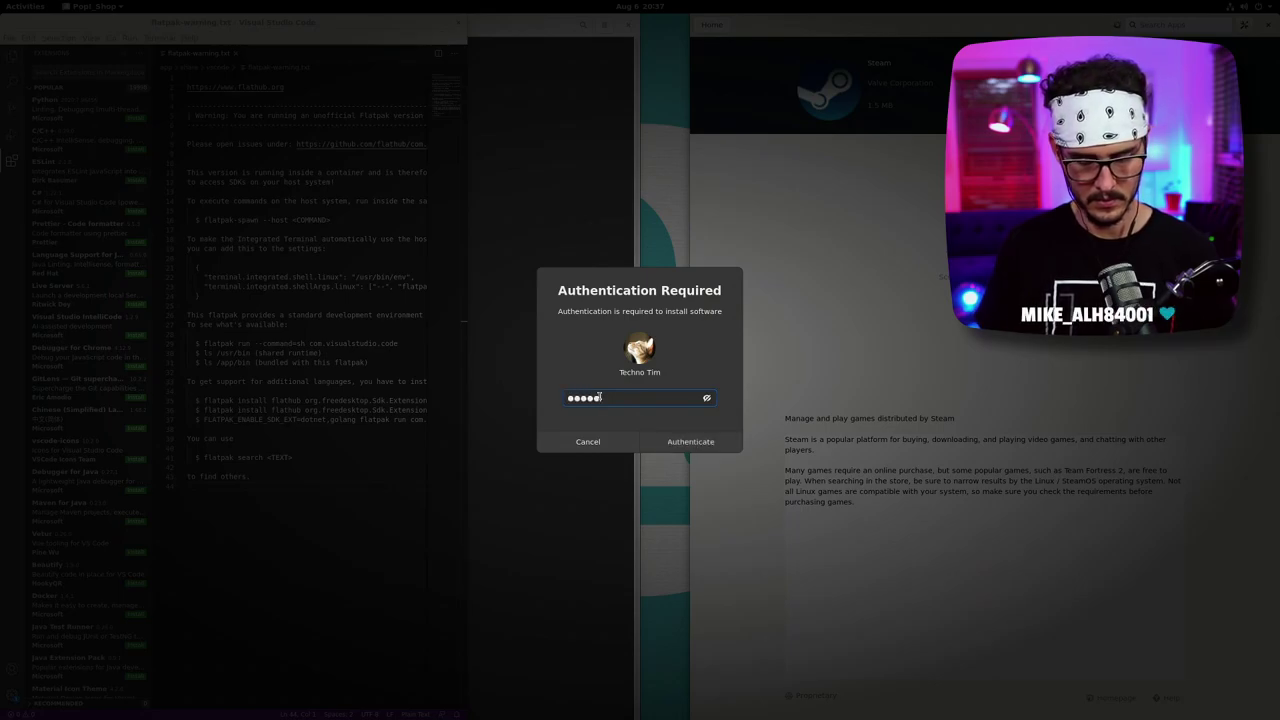
{"action": "key", "text": "Return"}
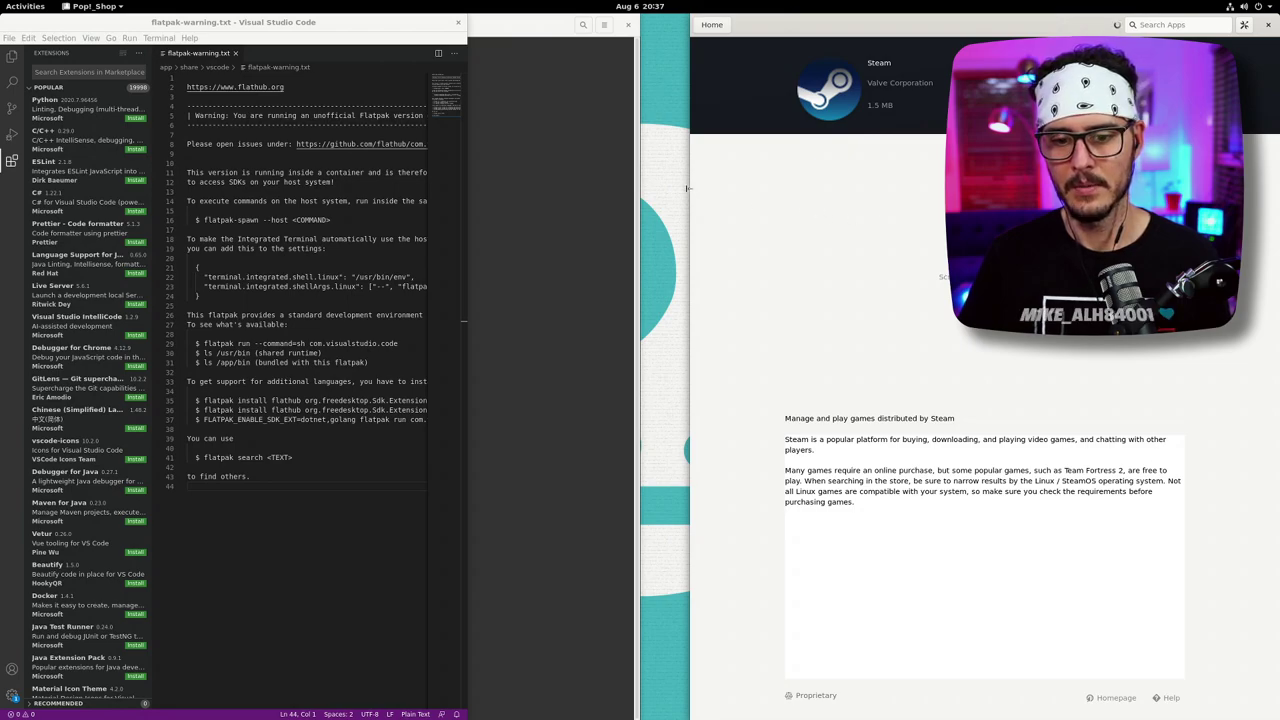
{"action": "left_click_drag", "start_coordinate": [690, 208], "coordinate": [514, 196]}
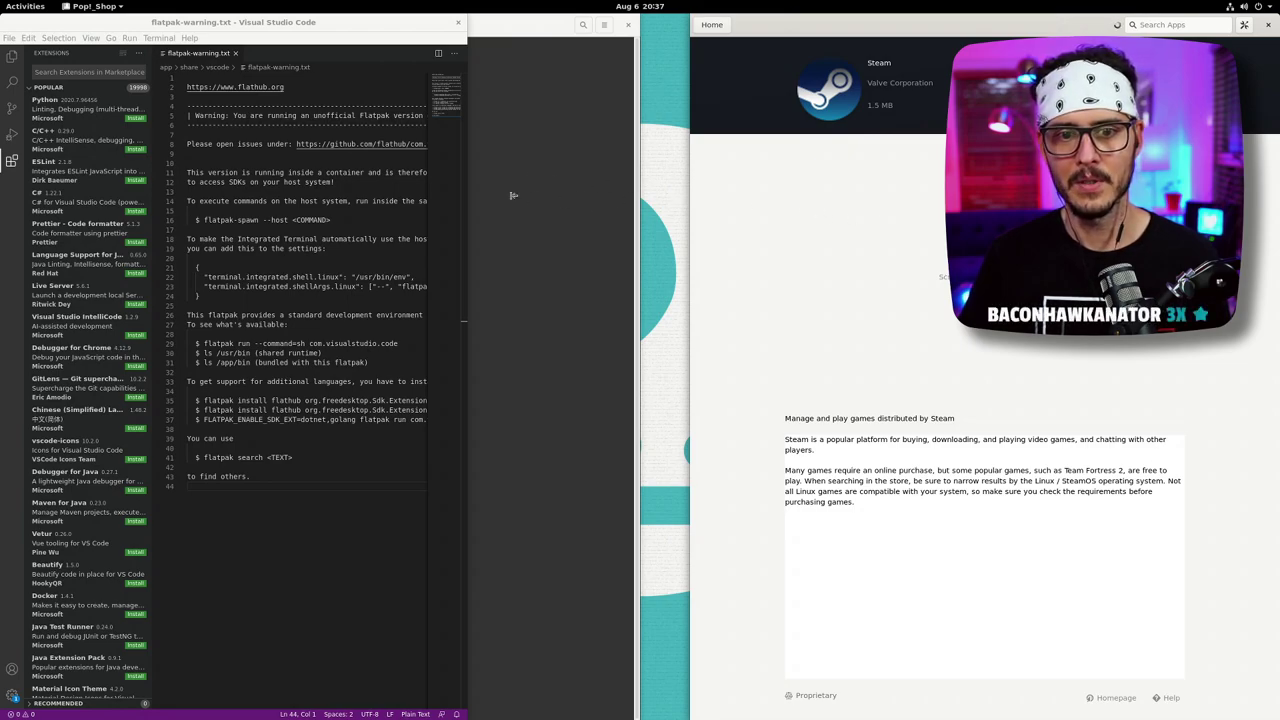
{"action": "left_click", "coordinate": [540, 24]}
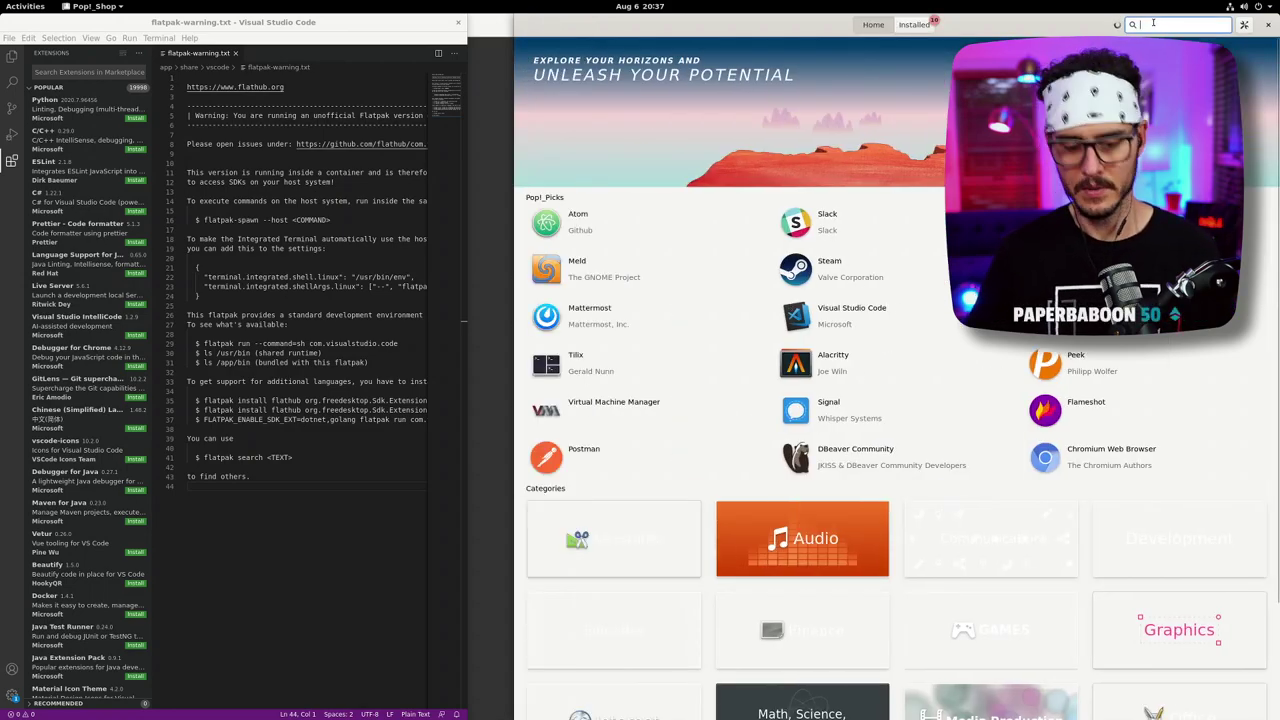
- Search for 'discord' and open the Discord app's details page
{"action": "type", "text": "discord"}
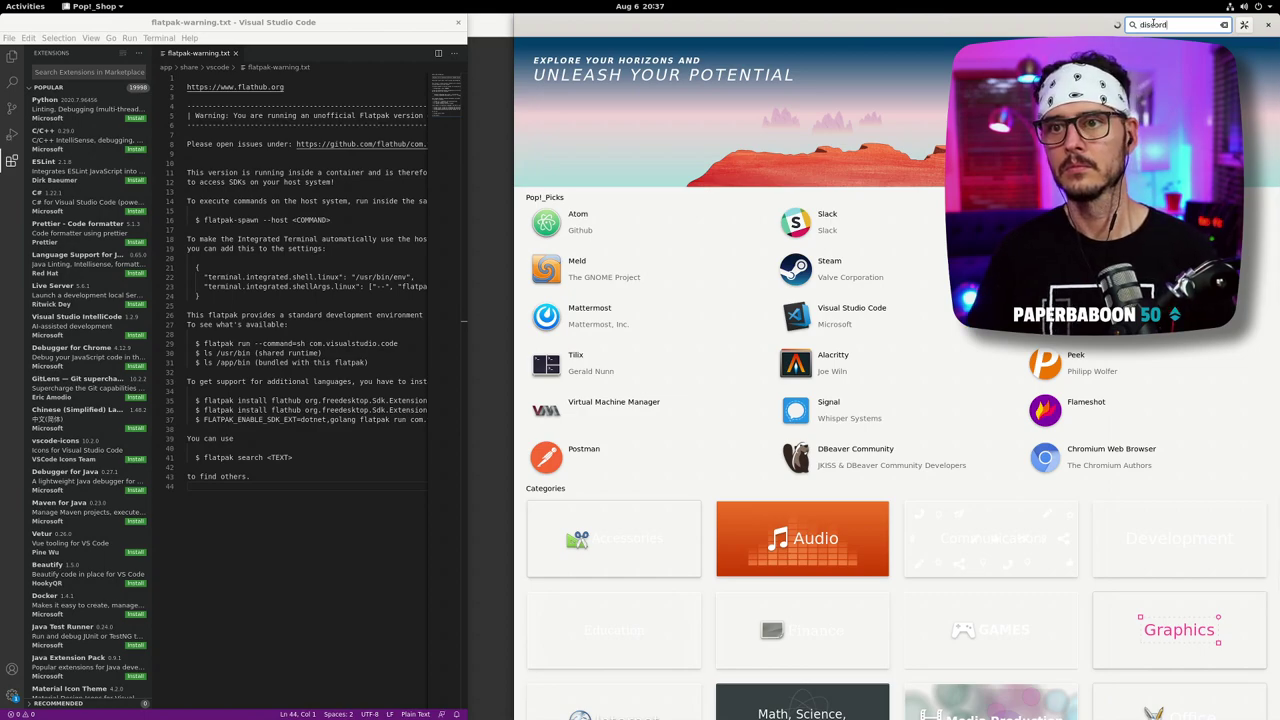
{"action": "left_click", "coordinate": [661, 48]}
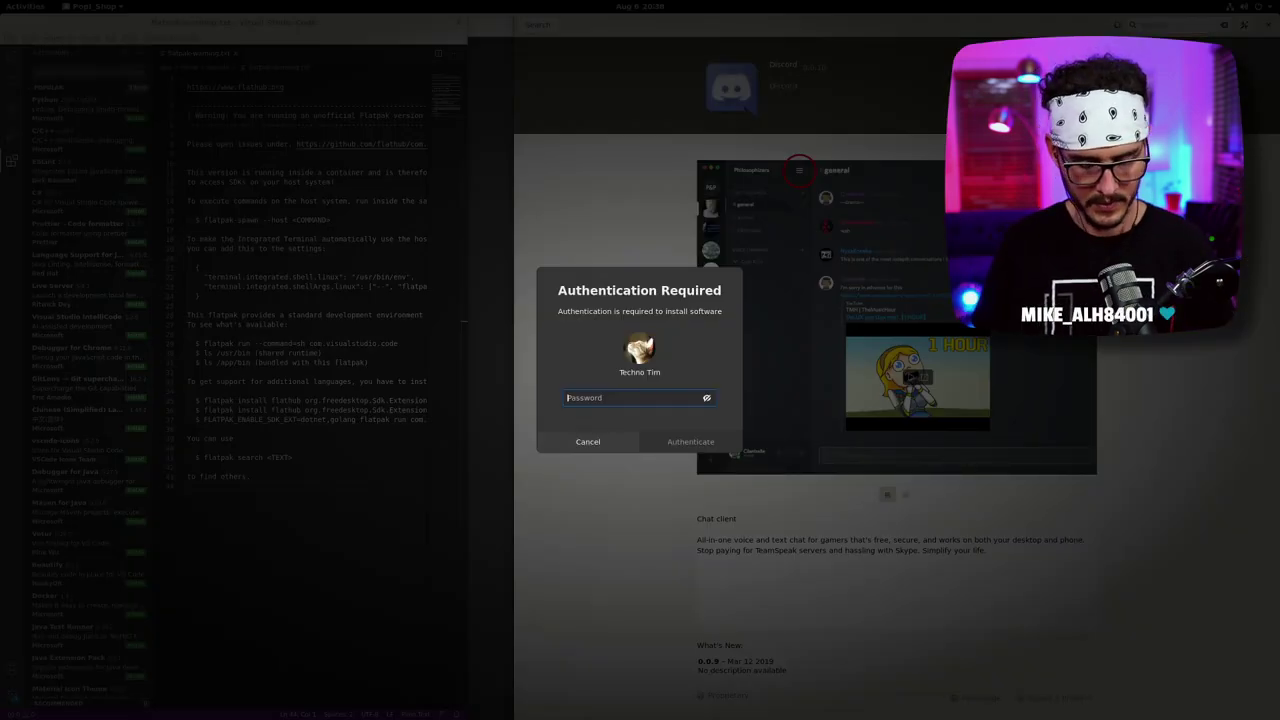
- Enter the account password to authorize the Discord install, then bring up the window switcher
{"action": "type", "text": "*********"}
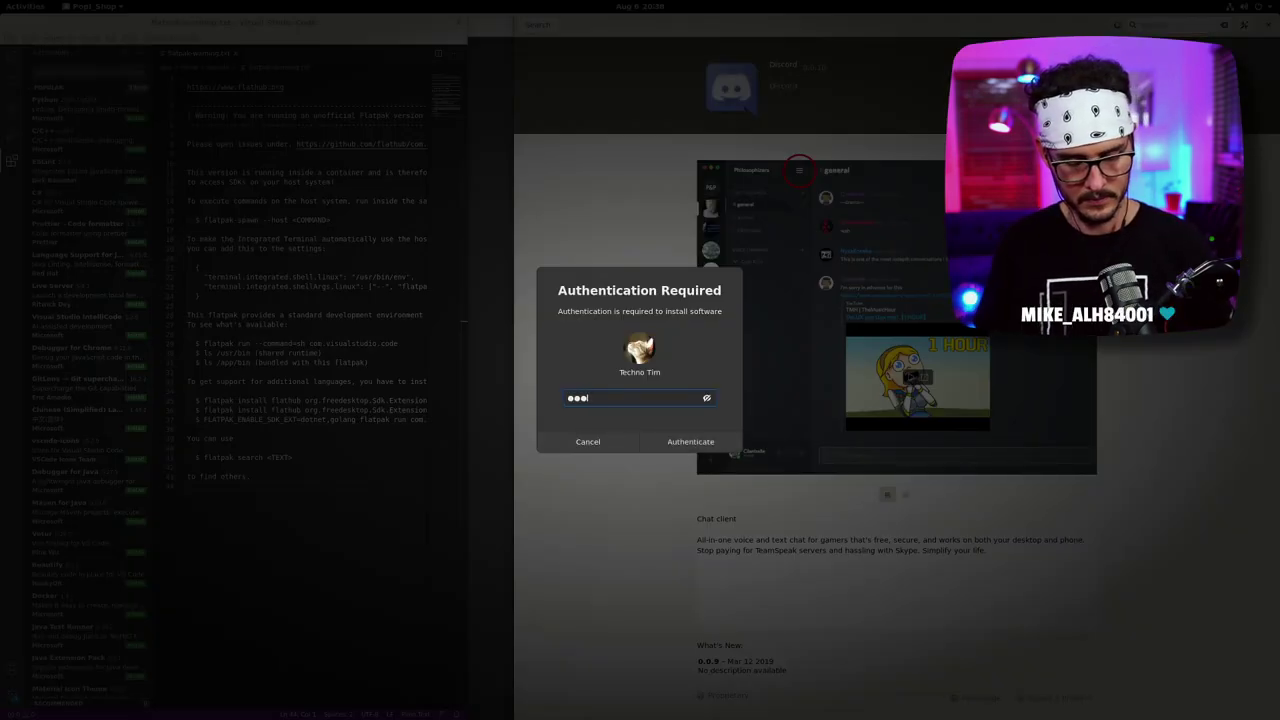
{"action": "key", "text": "Return"}
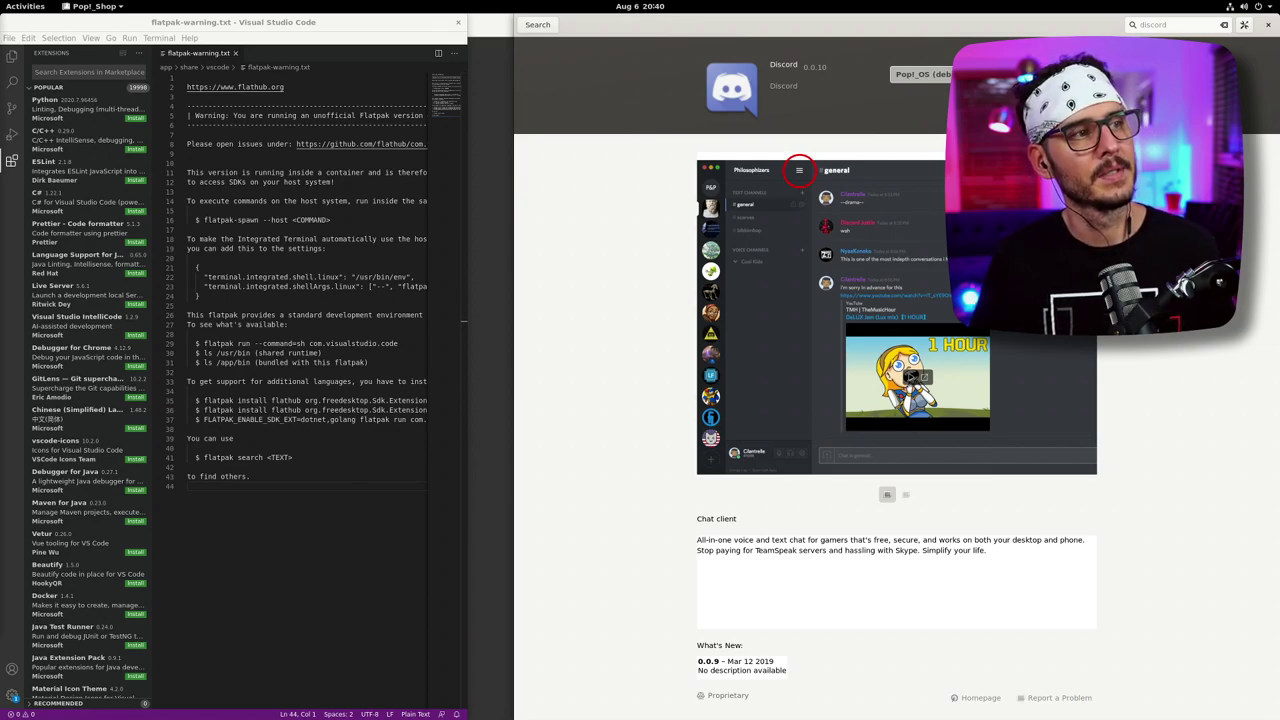
{"action": "key", "text": "alt+Tab"}
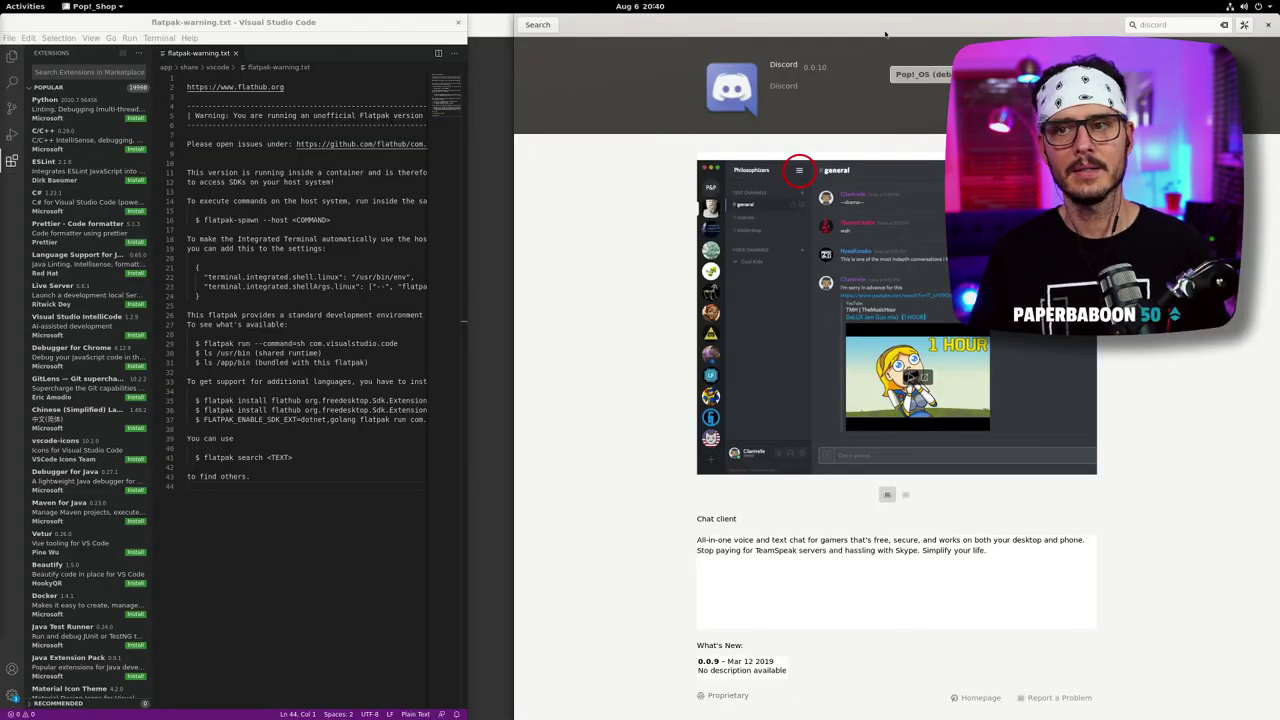
- Leave Discord's page, clear the search, and open Postman's details page
{"action": "left_click", "coordinate": [522, 27]}
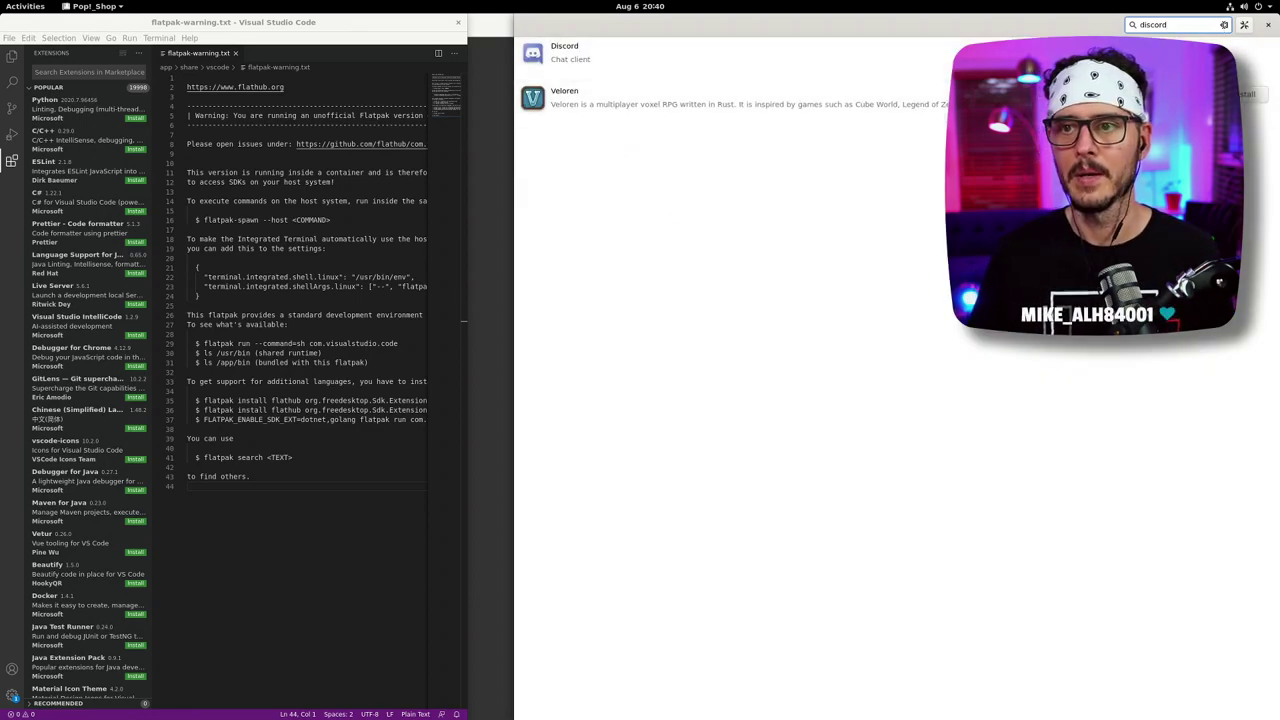
{"action": "left_click", "coordinate": [1224, 25]}
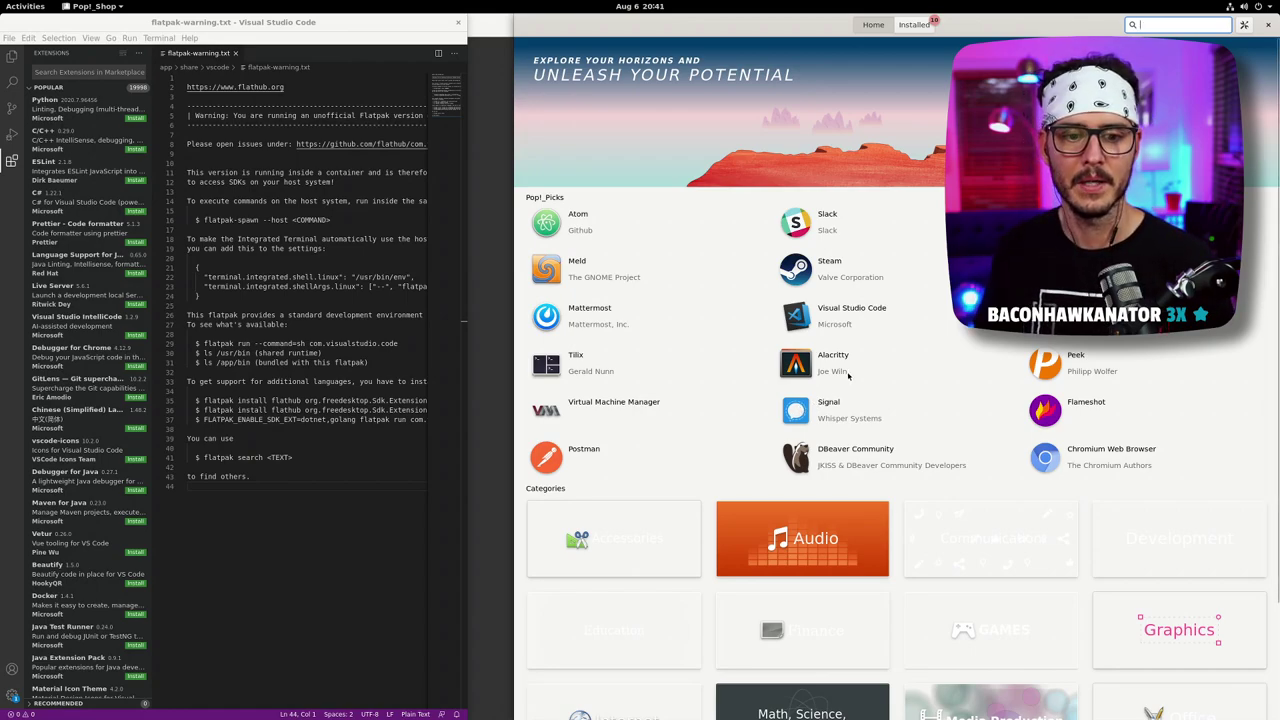
{"action": "left_click", "coordinate": [634, 446]}
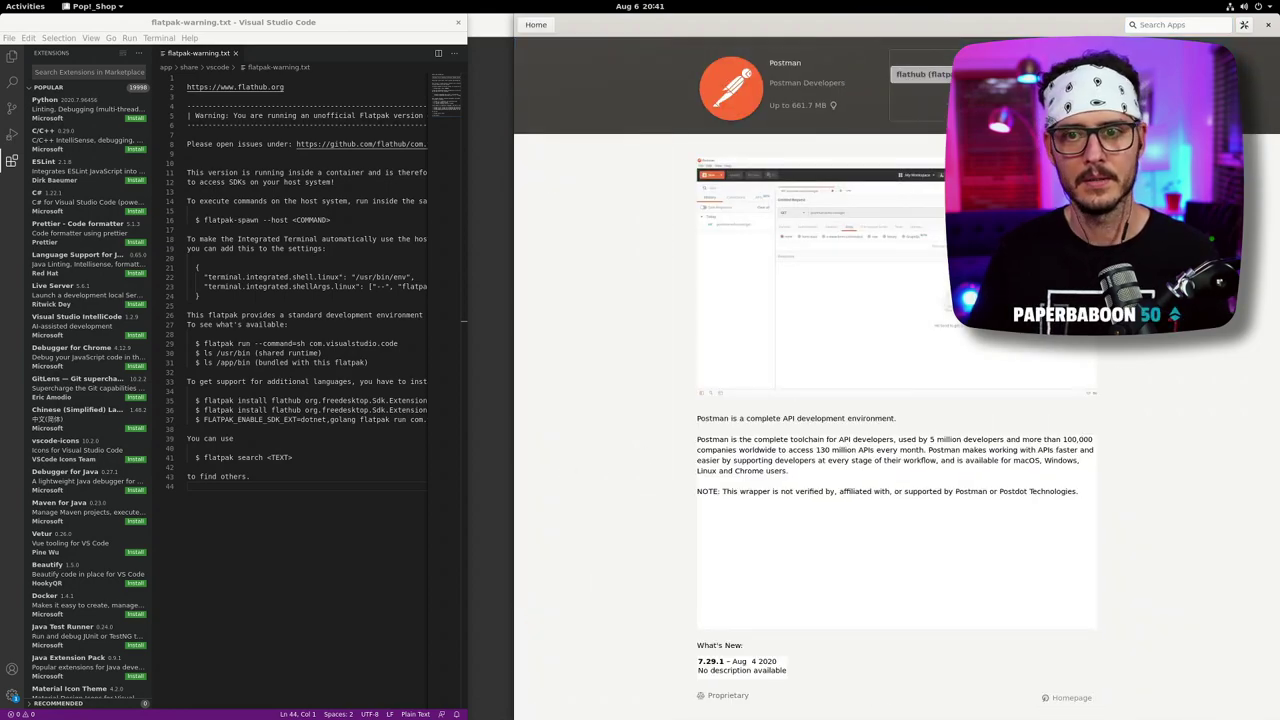
- Open DBeaver Community from the home page and return Home as its authentication prompt appears
{"action": "left_click", "coordinate": [541, 27]}
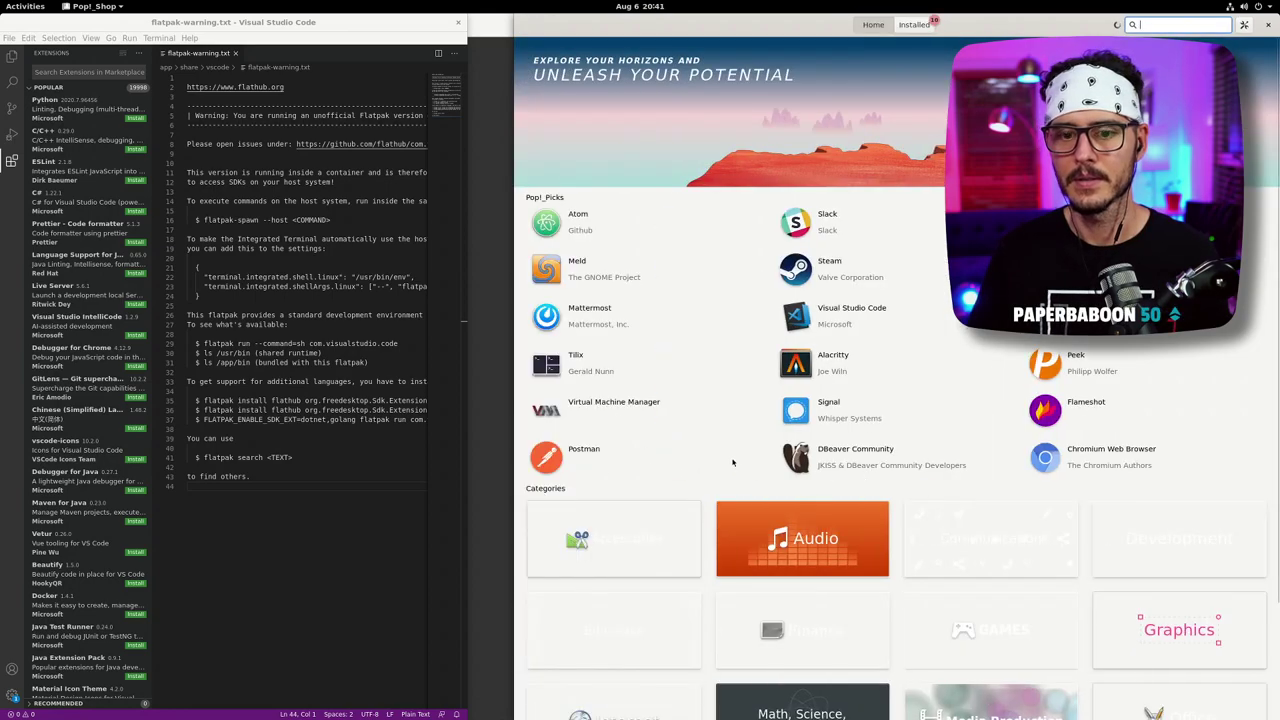
{"action": "left_click", "coordinate": [855, 452]}
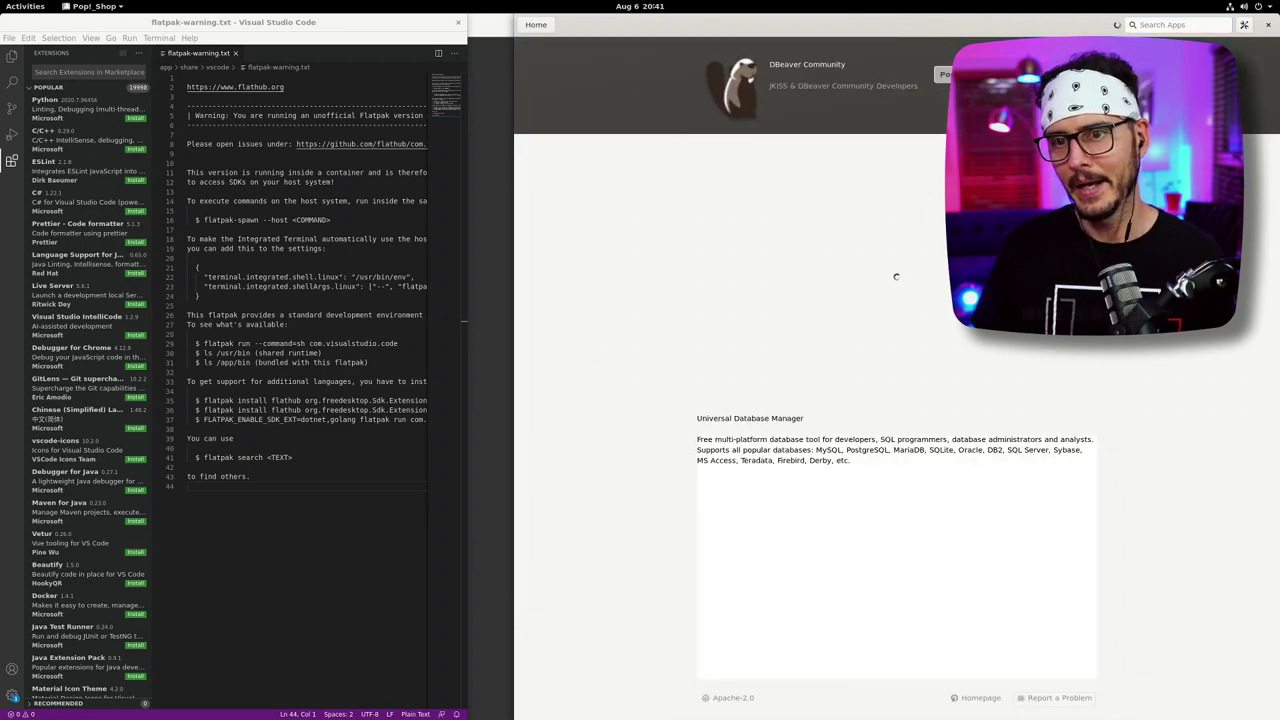
{"action": "left_click", "coordinate": [536, 24]}
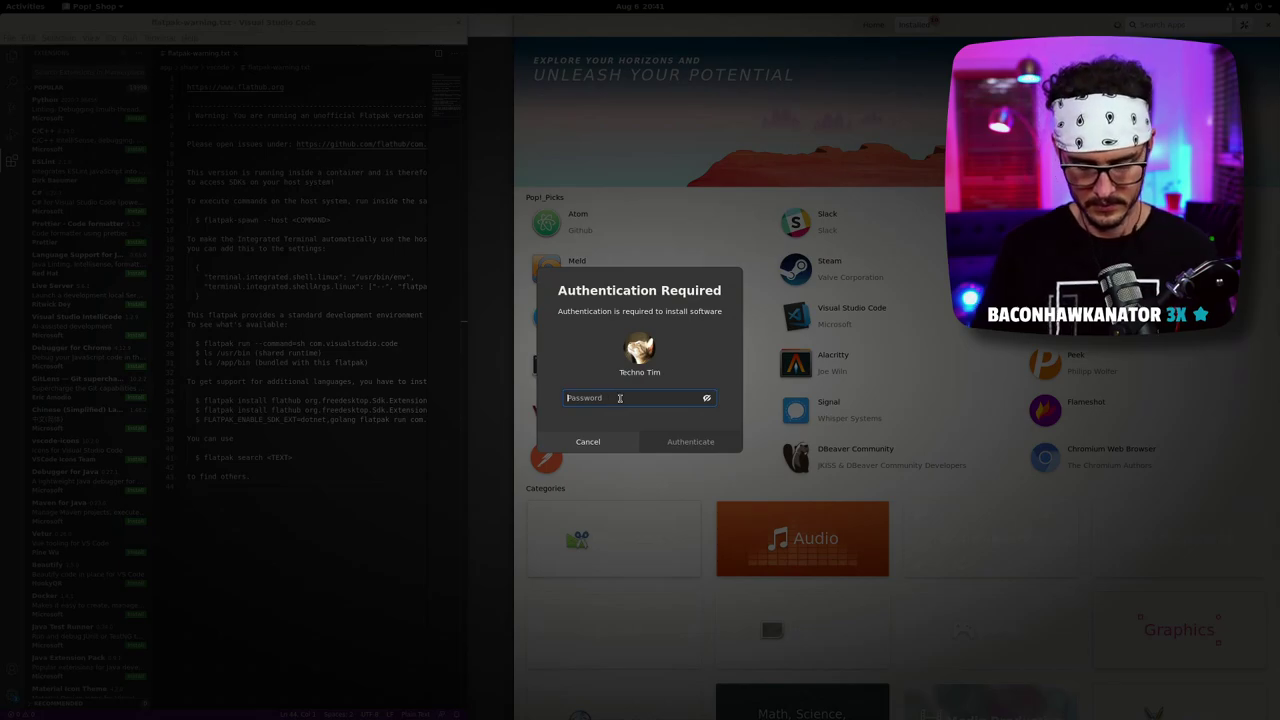
- Enter the account password to authorize the DBeaver Community install
{"action": "type", "text": "••••••"}
{"action": "key", "text": "BackSpace"}
{"action": "key", "text": "BackSpace"}
{"action": "key", "text": "BackSpace"}
{"action": "key", "text": "BackSpace"}
{"action": "key", "text": "BackSpace"}
{"action": "key", "text": "BackSpace"}
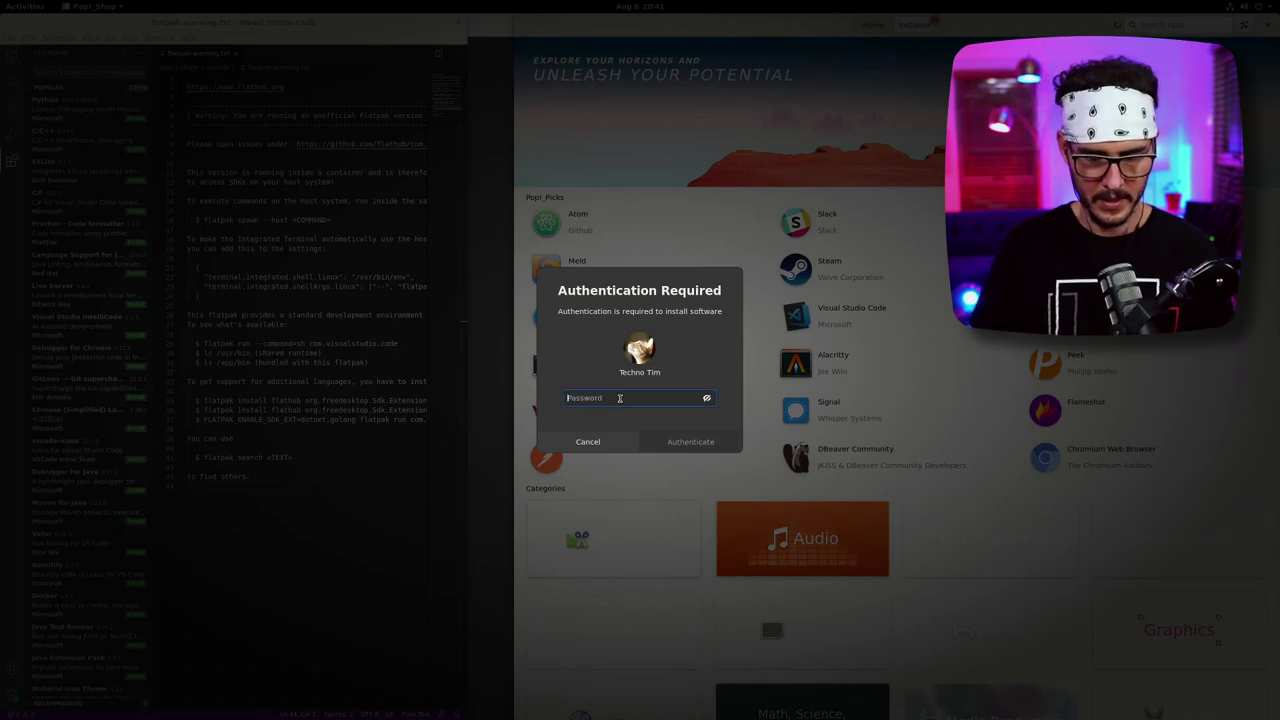
{"action": "type", "text": "••••••••"}
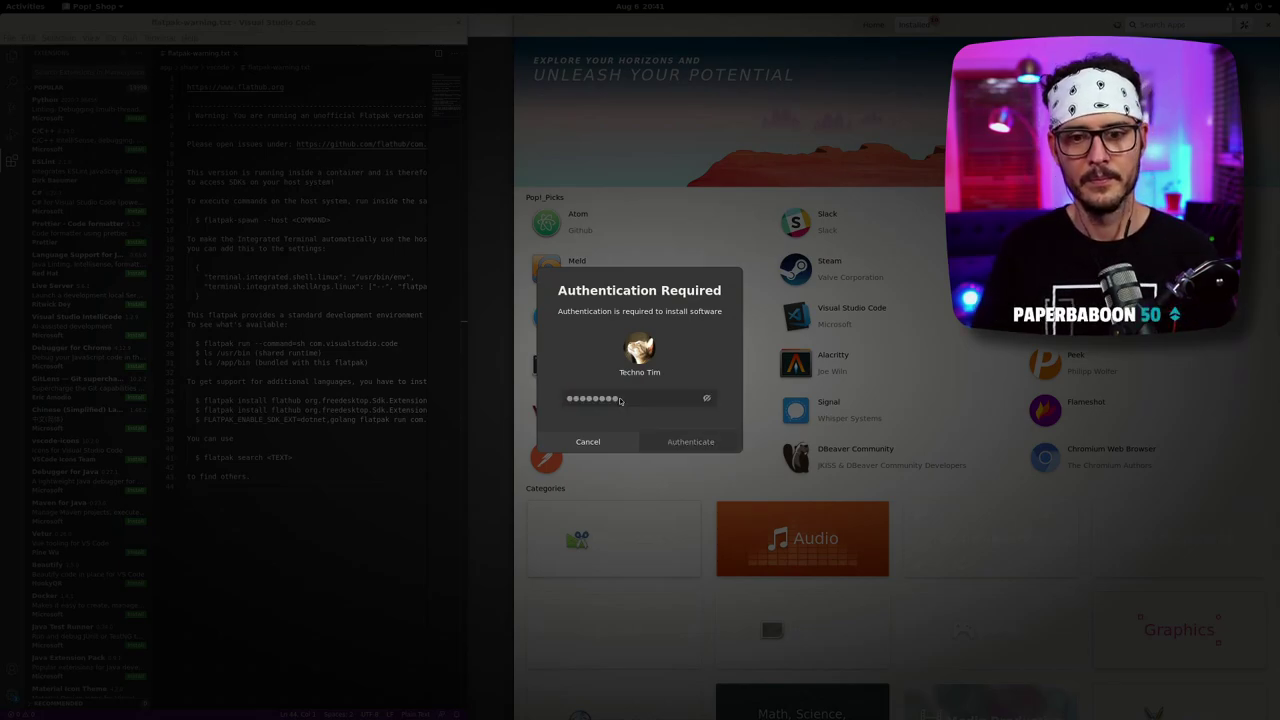
{"action": "key", "text": "Return"}
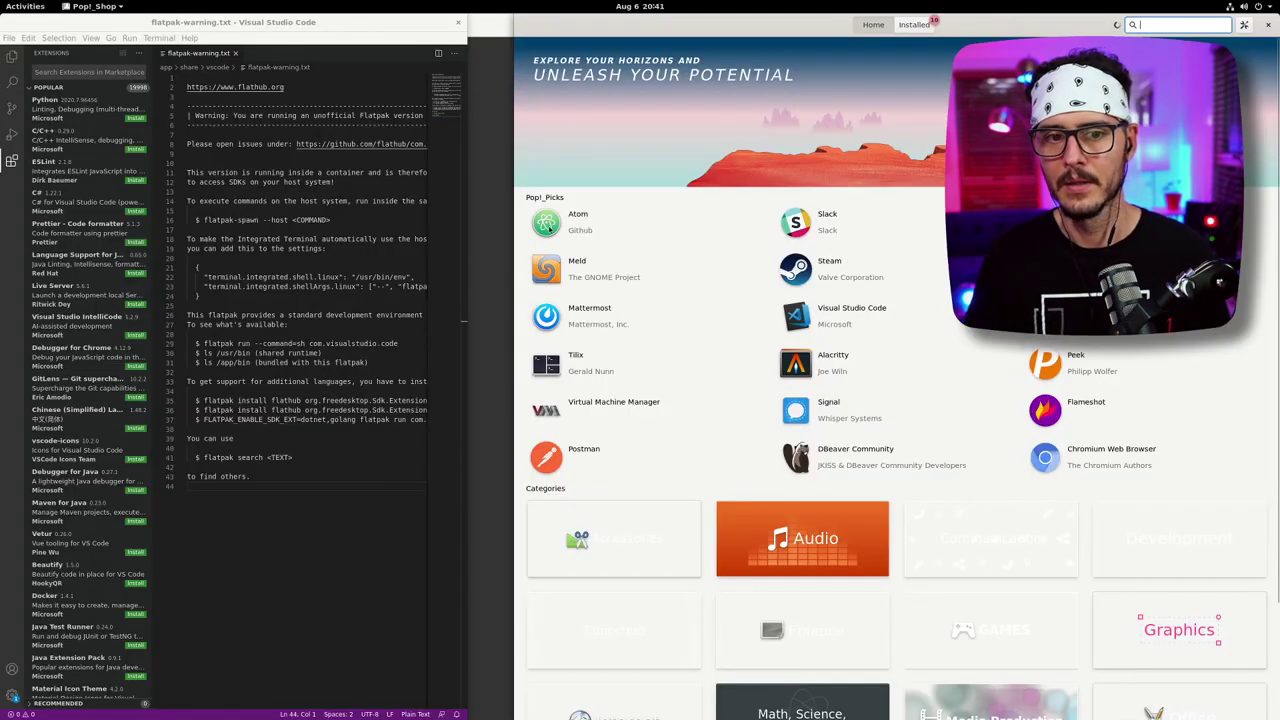
- Open the Graphics category, browse Blender, darktable, digiKam and others, and start a GIMP search
{"action": "scroll", "coordinate": [1034, 409], "scroll_direction": "down", "scroll_amount": 3}
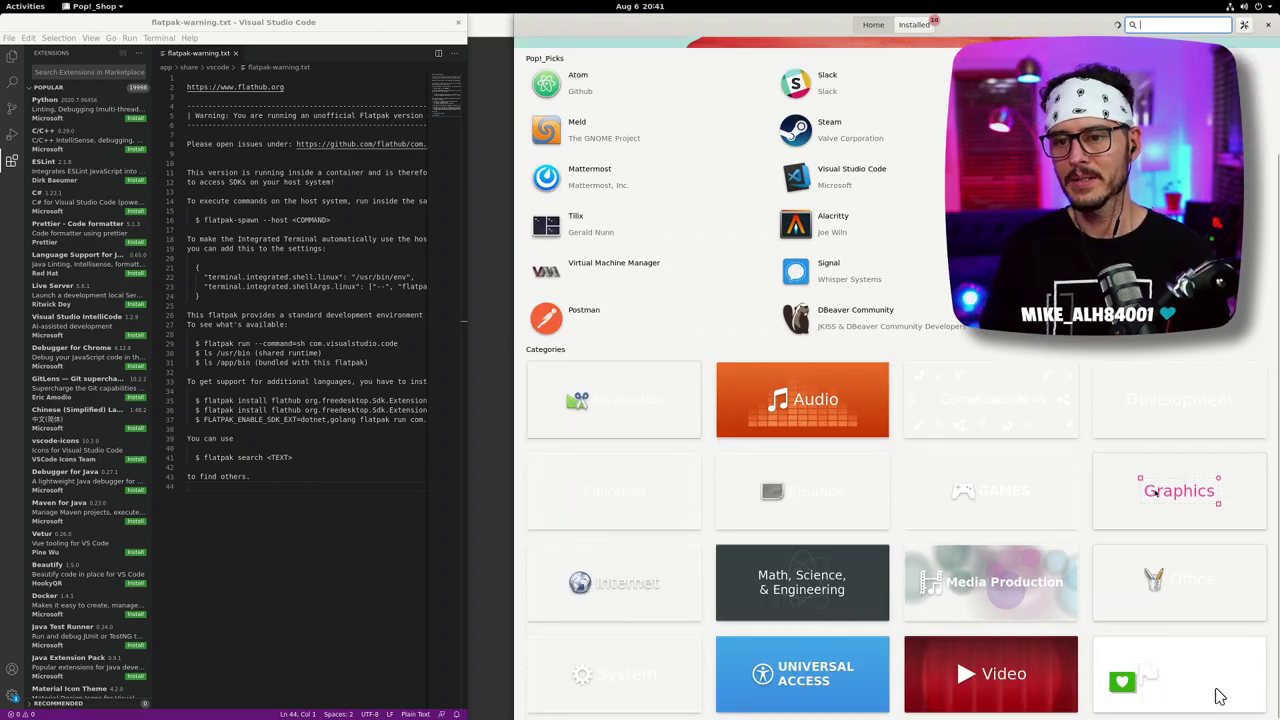
{"action": "left_click", "coordinate": [1156, 491]}
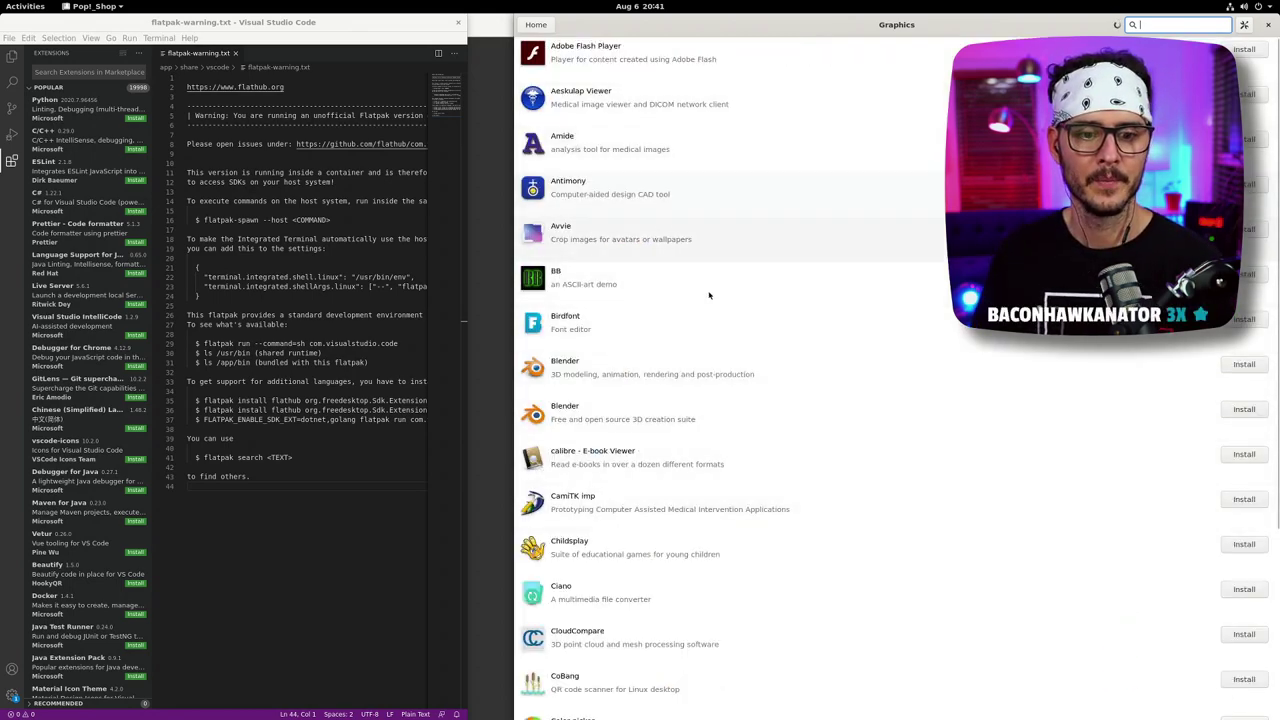
{"action": "scroll", "coordinate": [721, 477], "scroll_direction": "down", "scroll_amount": 3}
{"action": "scroll", "coordinate": [721, 477], "scroll_direction": "up", "scroll_amount": 2}
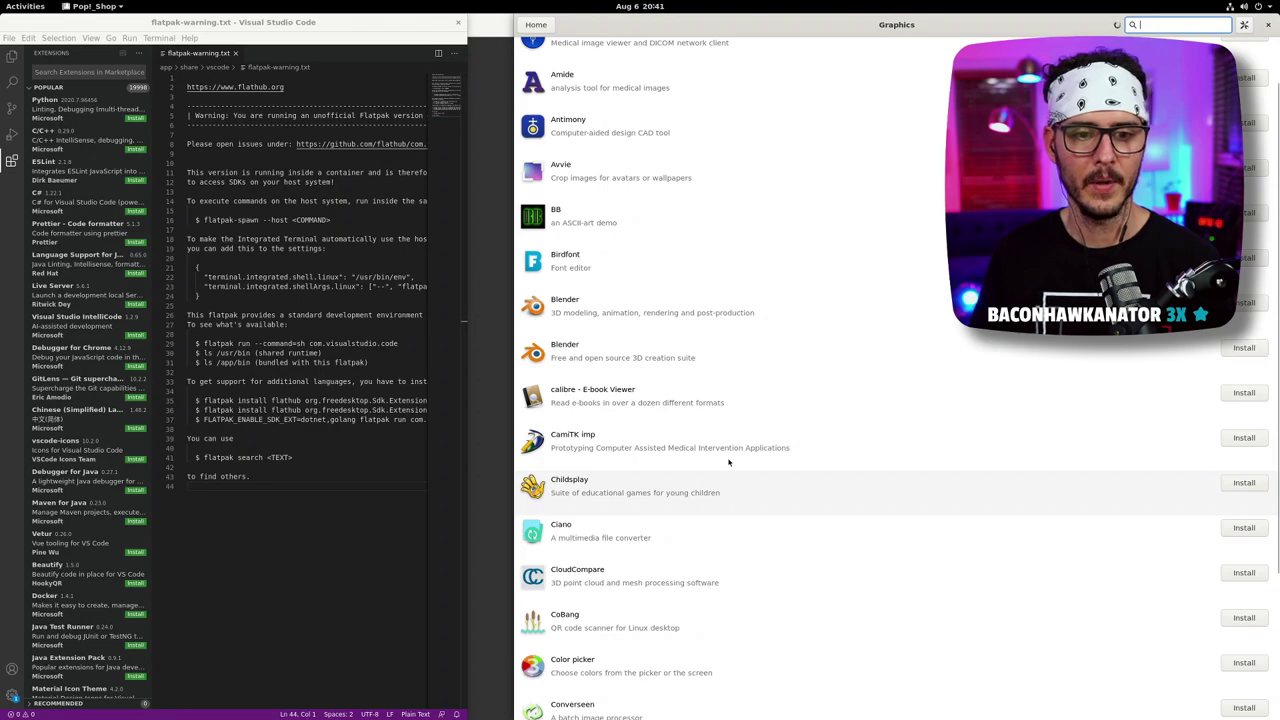
{"action": "scroll", "coordinate": [729, 462], "scroll_direction": "up", "scroll_amount": 2}
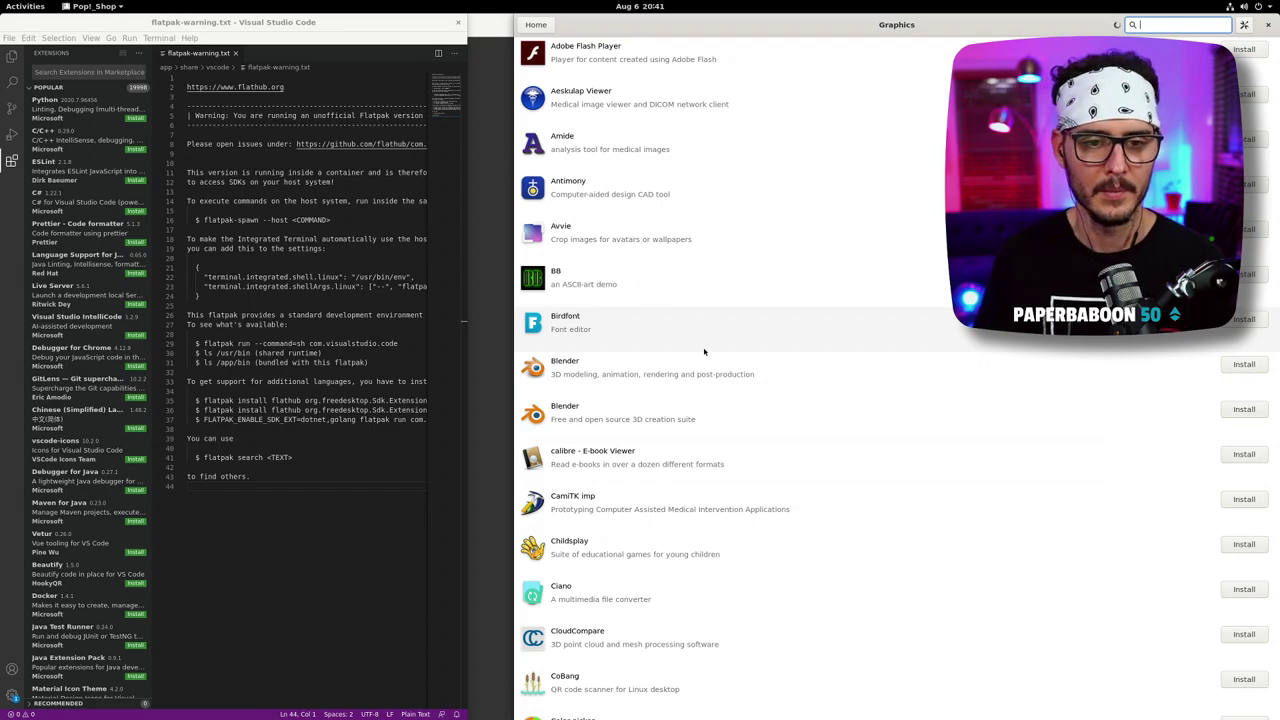
{"action": "scroll", "coordinate": [755, 375], "scroll_direction": "down", "scroll_amount": 2}
{"action": "scroll", "coordinate": [757, 400], "scroll_direction": "down", "scroll_amount": 8}
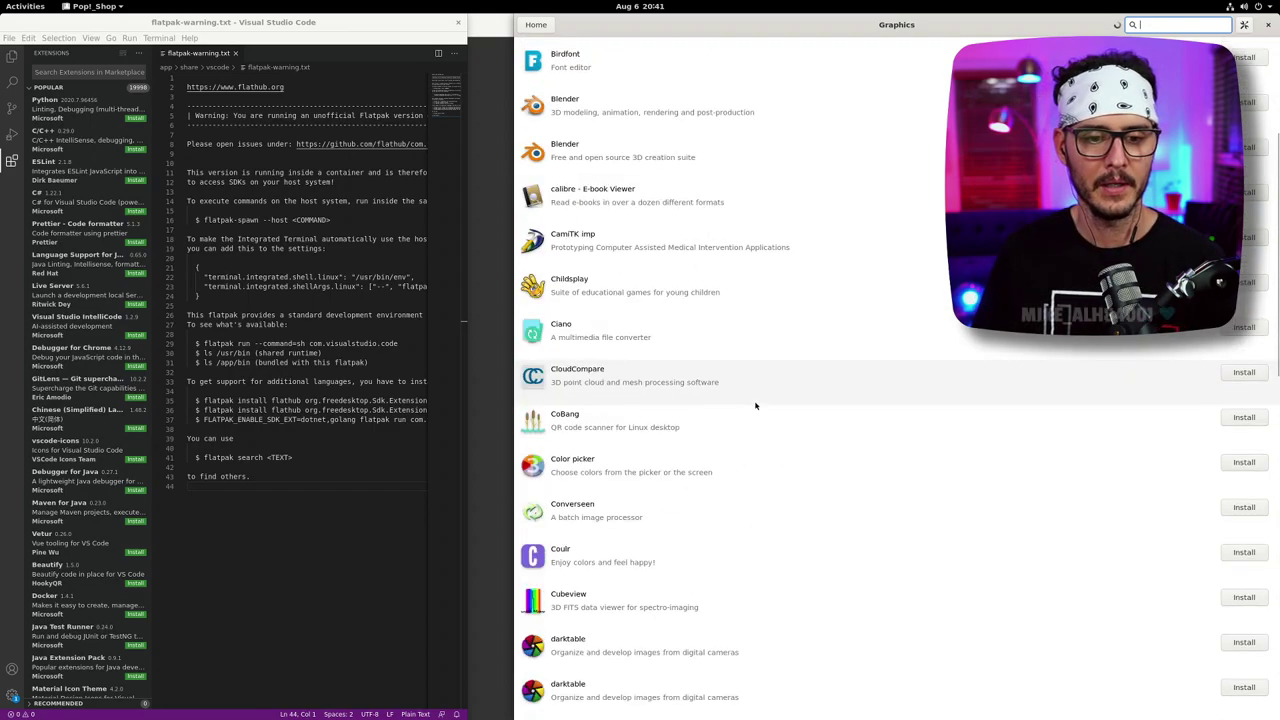
{"action": "scroll", "coordinate": [757, 403], "scroll_direction": "up", "scroll_amount": 10}
{"action": "scroll", "coordinate": [760, 330], "scroll_direction": "down", "scroll_amount": 20}
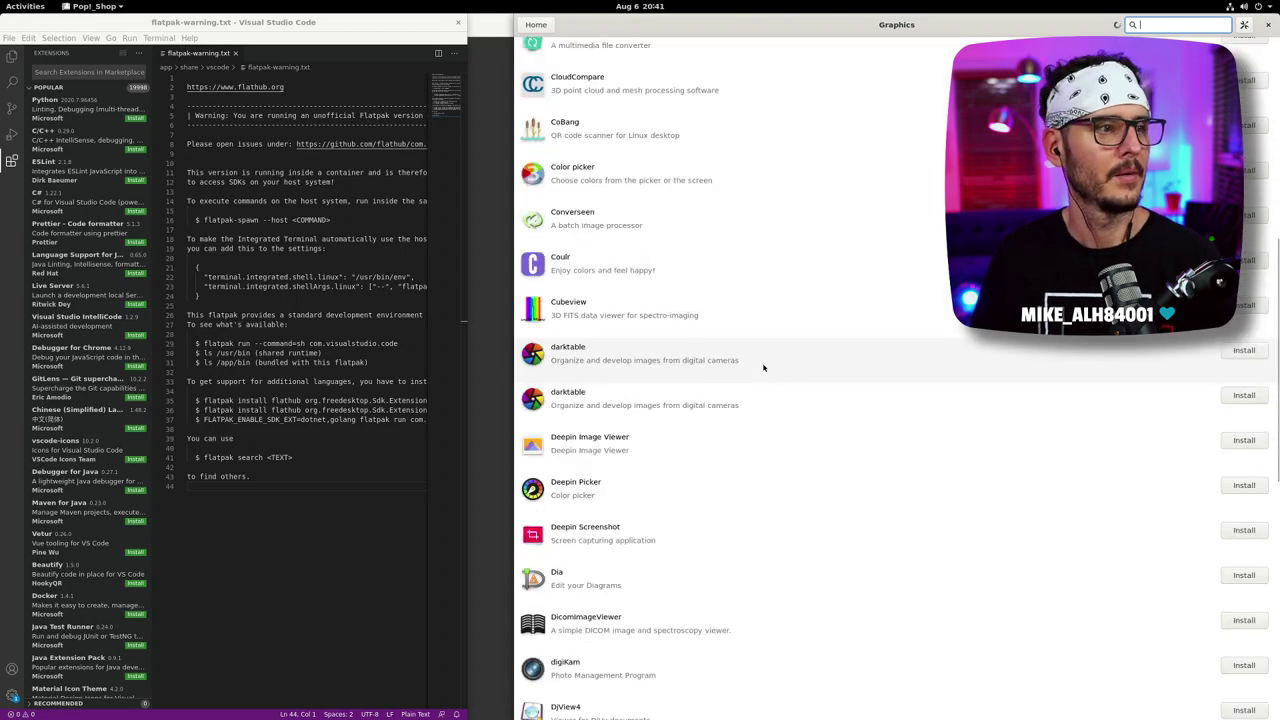
{"action": "scroll", "coordinate": [755, 258], "scroll_direction": "up", "scroll_amount": 12}
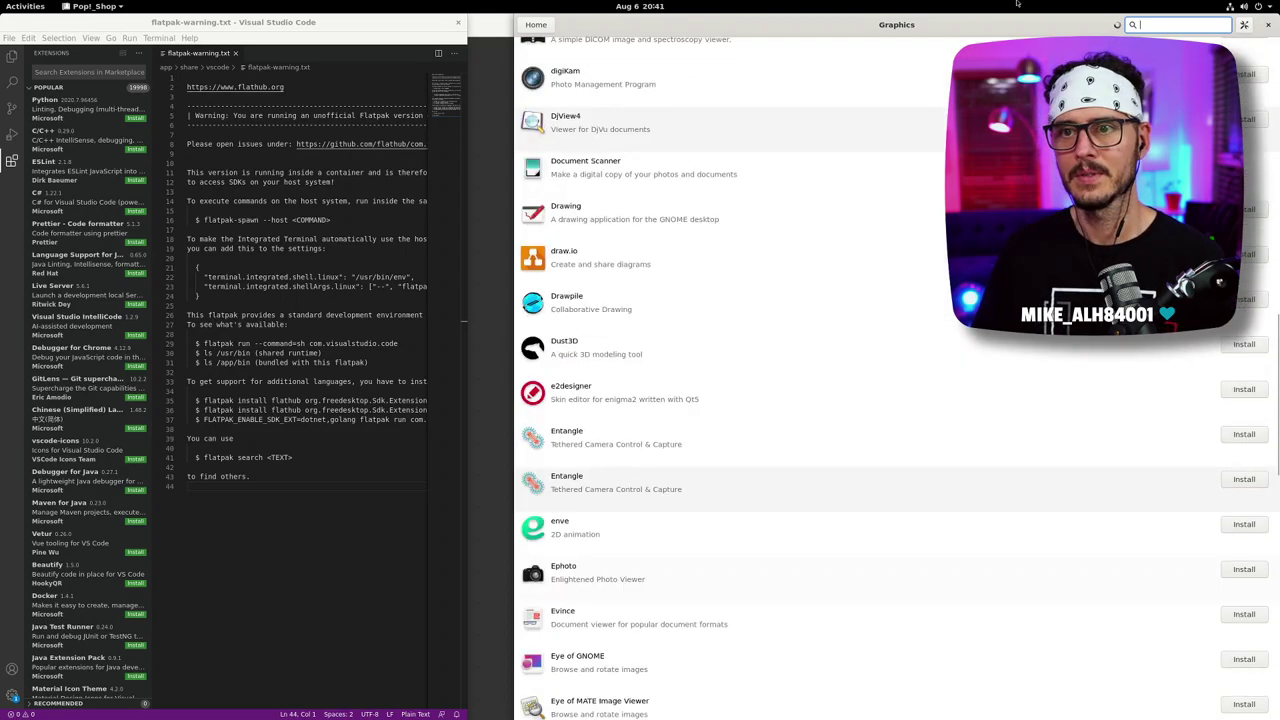
{"action": "type", "text": "m"}
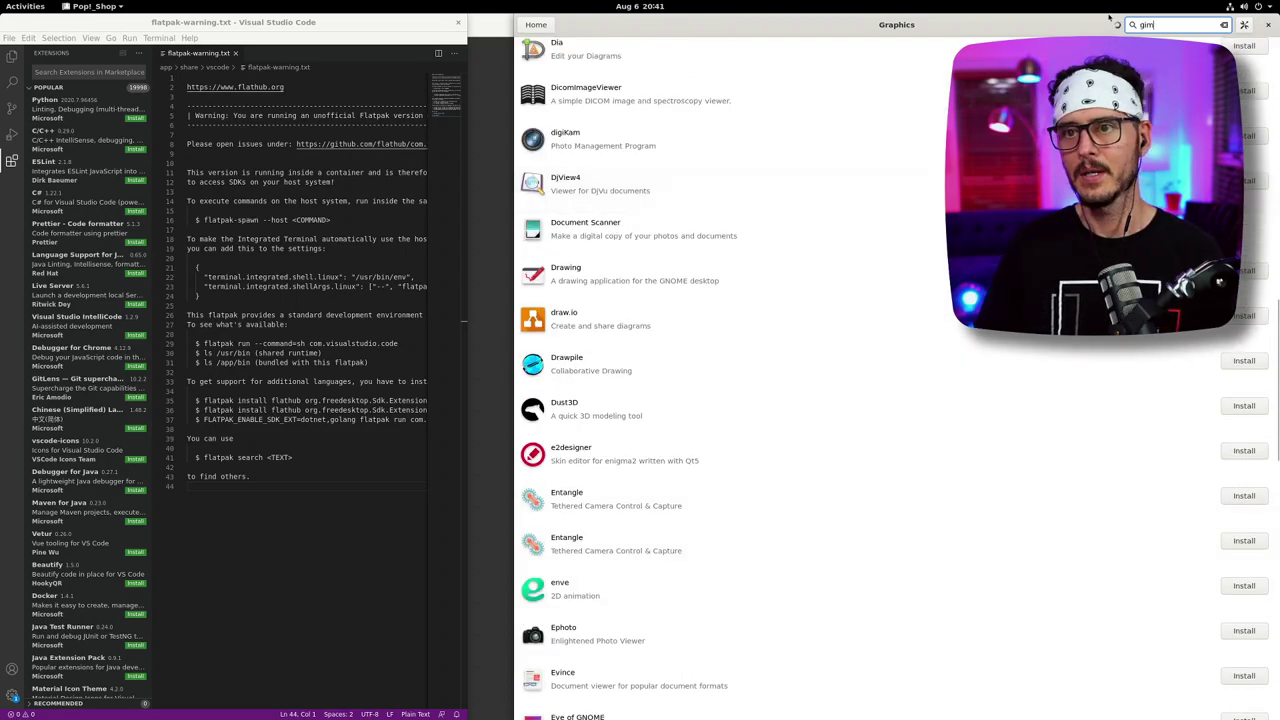
{"action": "type", "text": "p"}
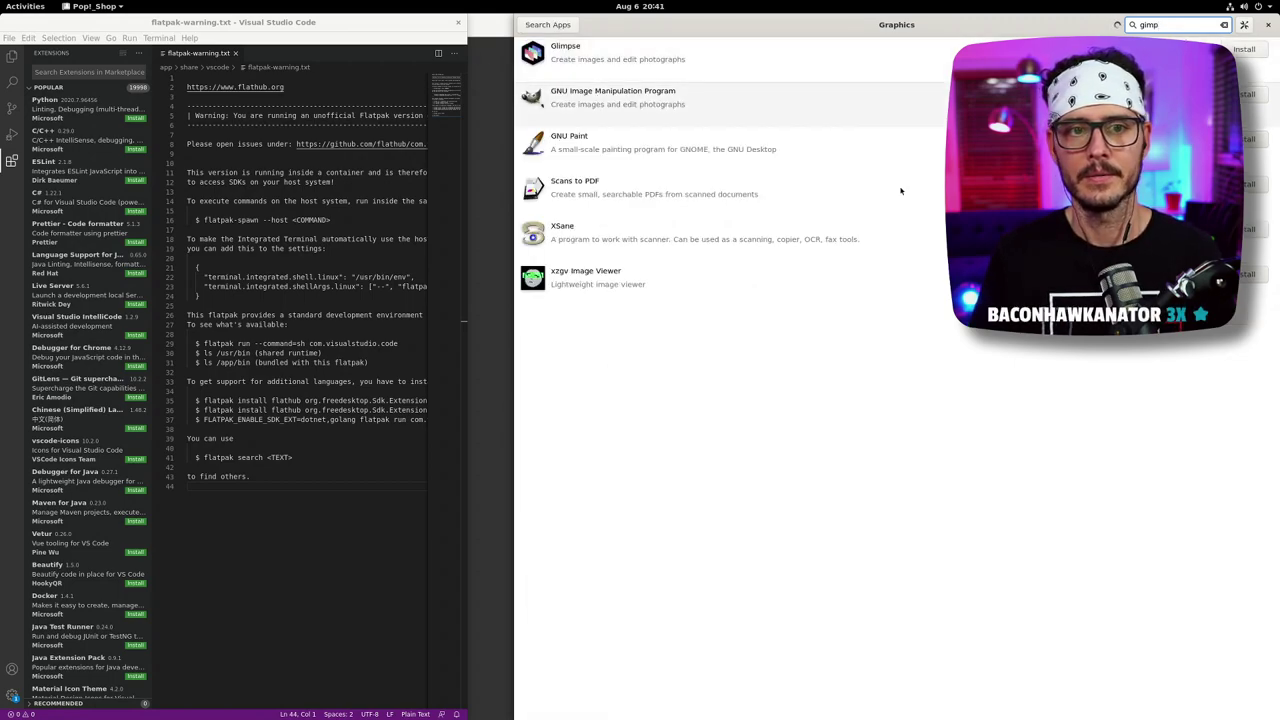
- View GIMP's details page, search 'upshot' with no results, then clear the search
{"action": "left_click", "coordinate": [810, 97]}
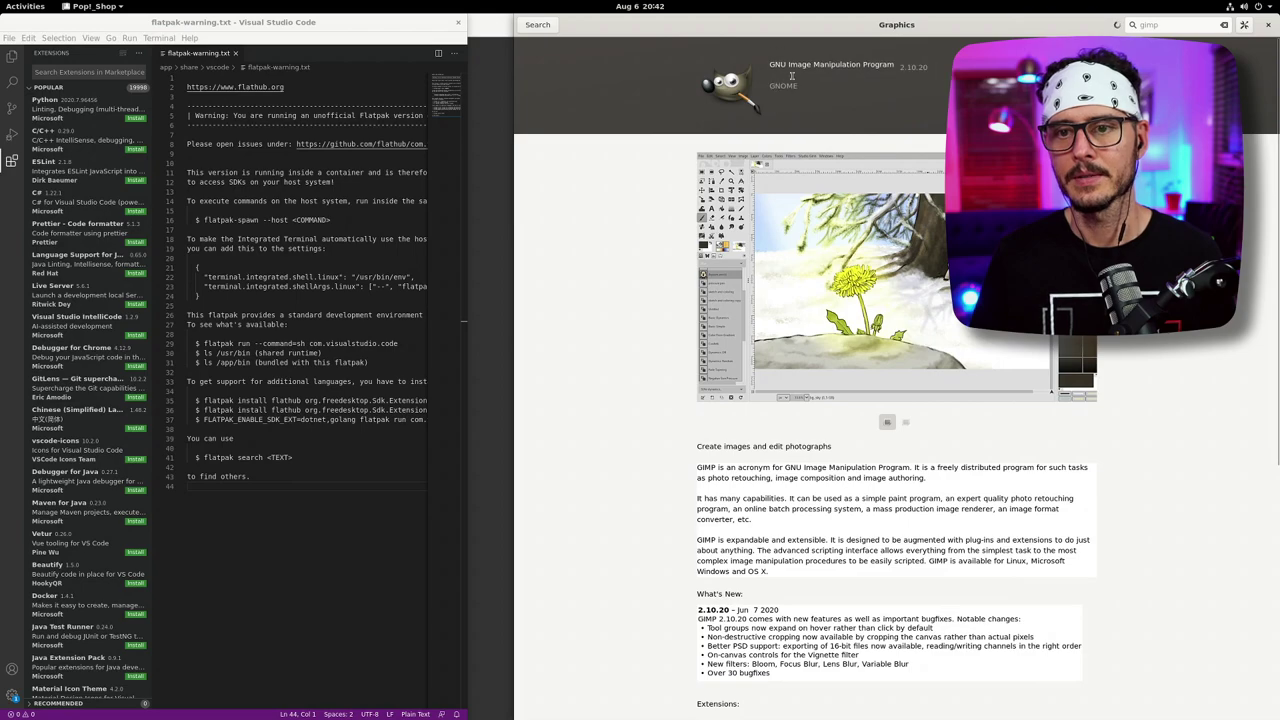
{"action": "left_click", "coordinate": [540, 24]}
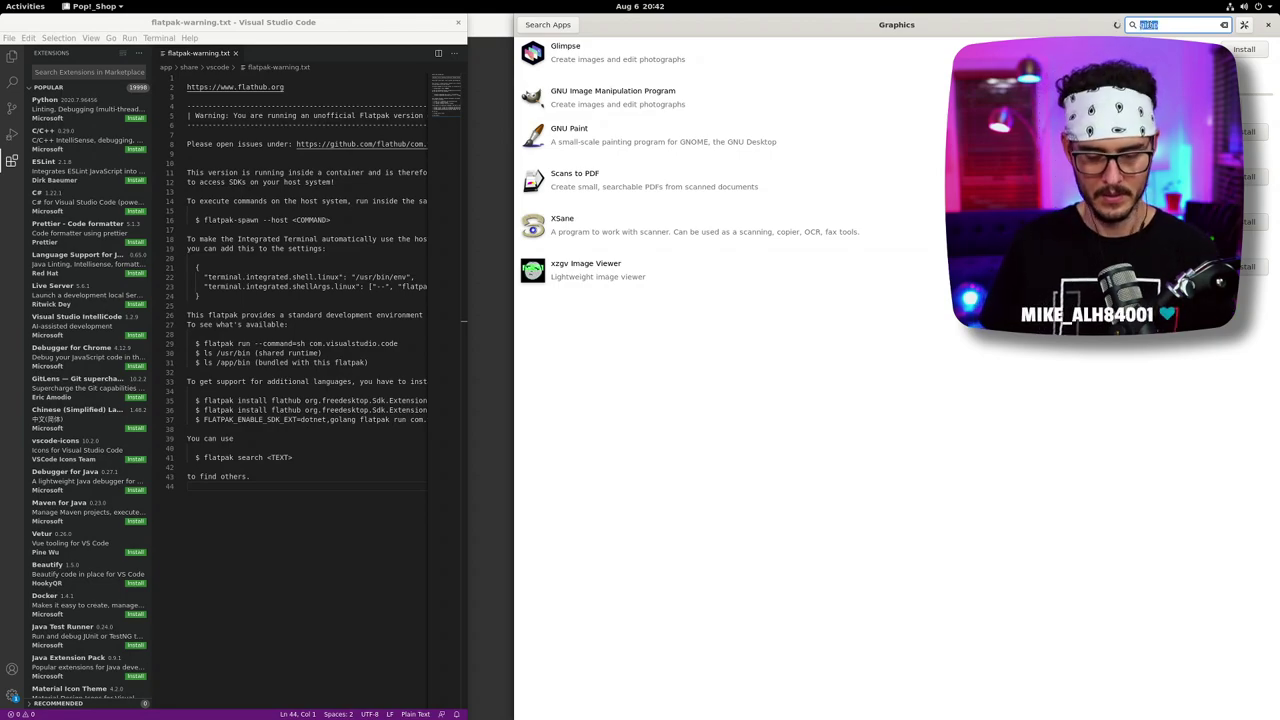
{"action": "type", "text": "upshot"}
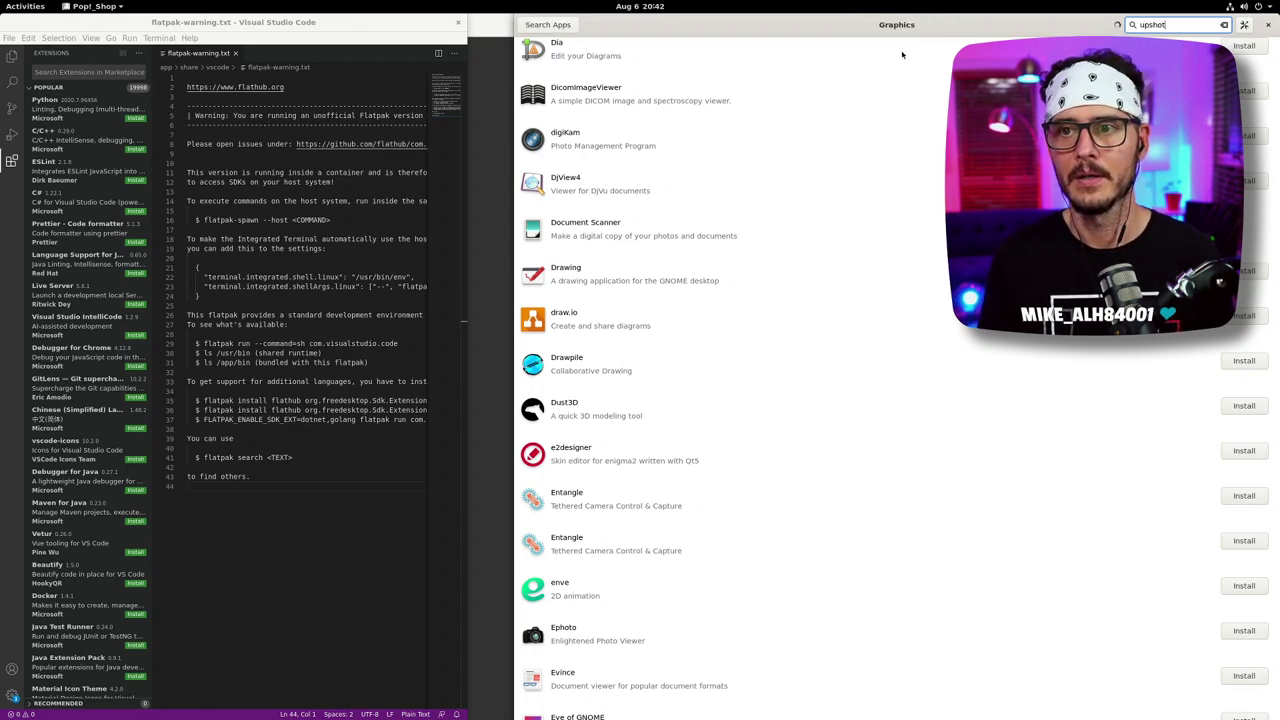
{"action": "left_click", "coordinate": [1224, 24]}
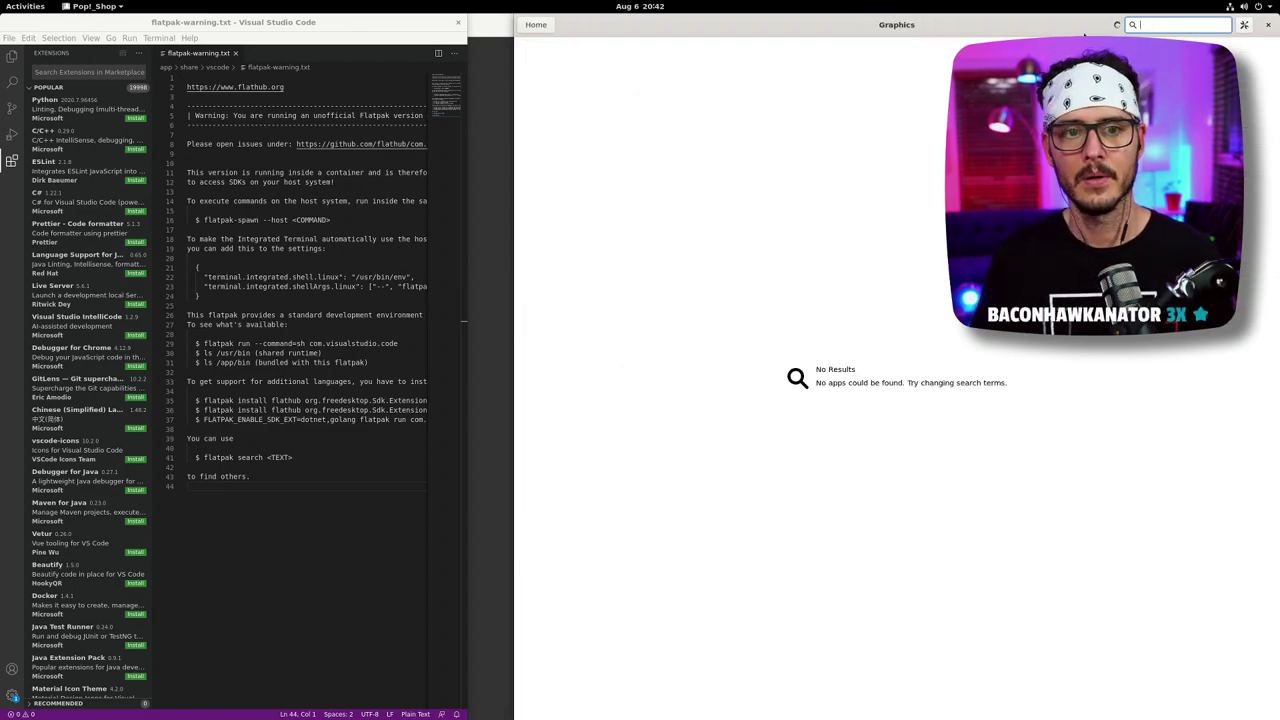
- Go back to the home page and scroll down to the Categories tiles
{"action": "left_click", "coordinate": [535, 24]}
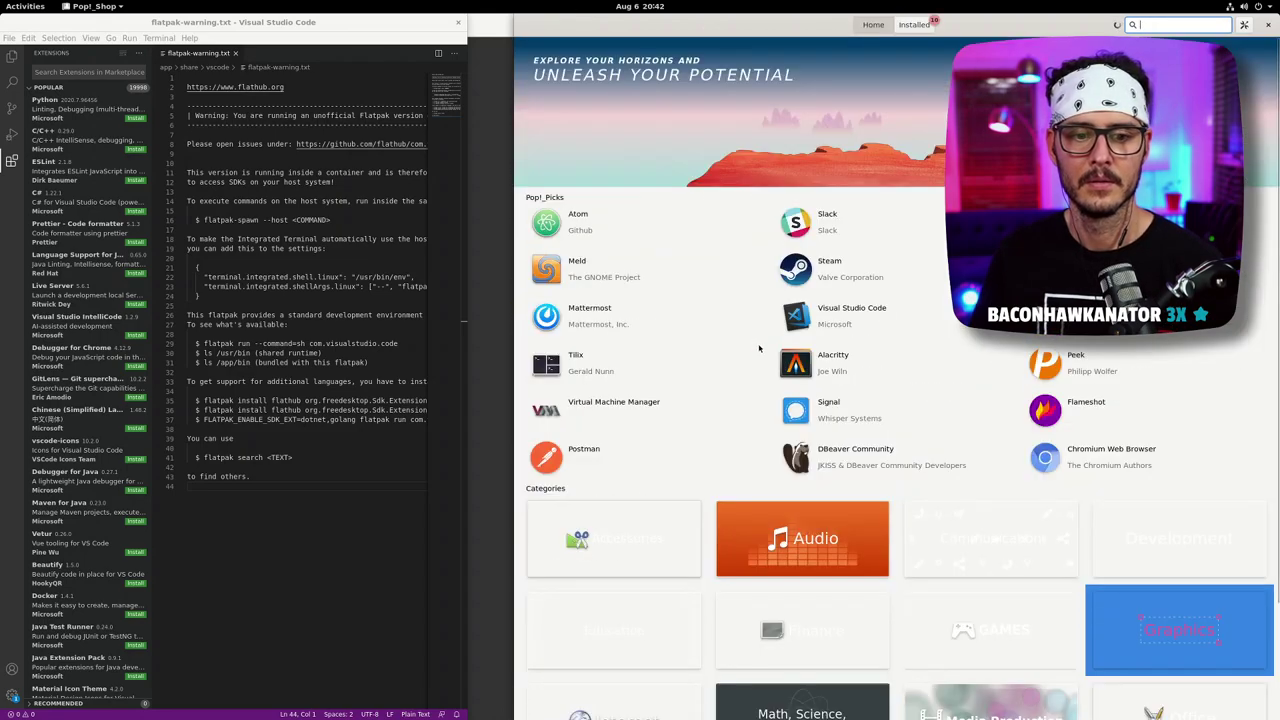
{"action": "scroll", "coordinate": [759, 348], "scroll_direction": "down", "scroll_amount": 3}
{"action": "scroll", "coordinate": [767, 350], "scroll_direction": "up", "scroll_amount": 3}
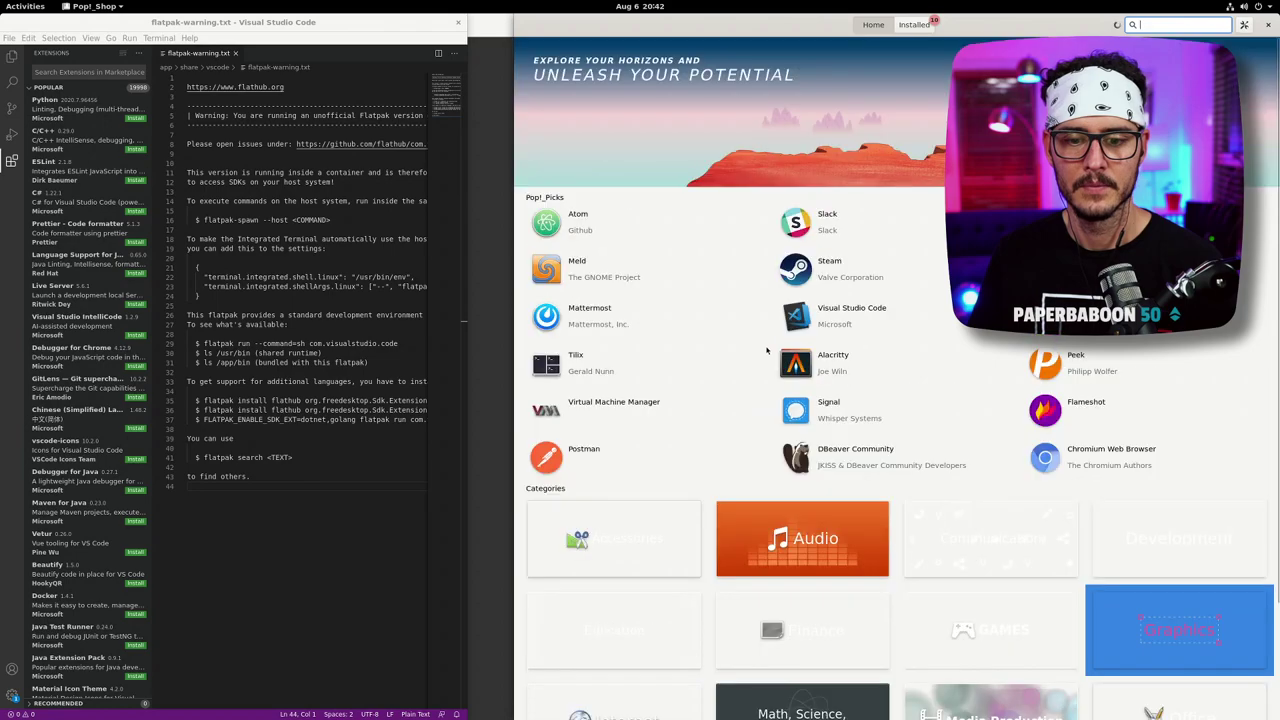
{"action": "scroll", "coordinate": [903, 386], "scroll_direction": "down", "scroll_amount": 3}
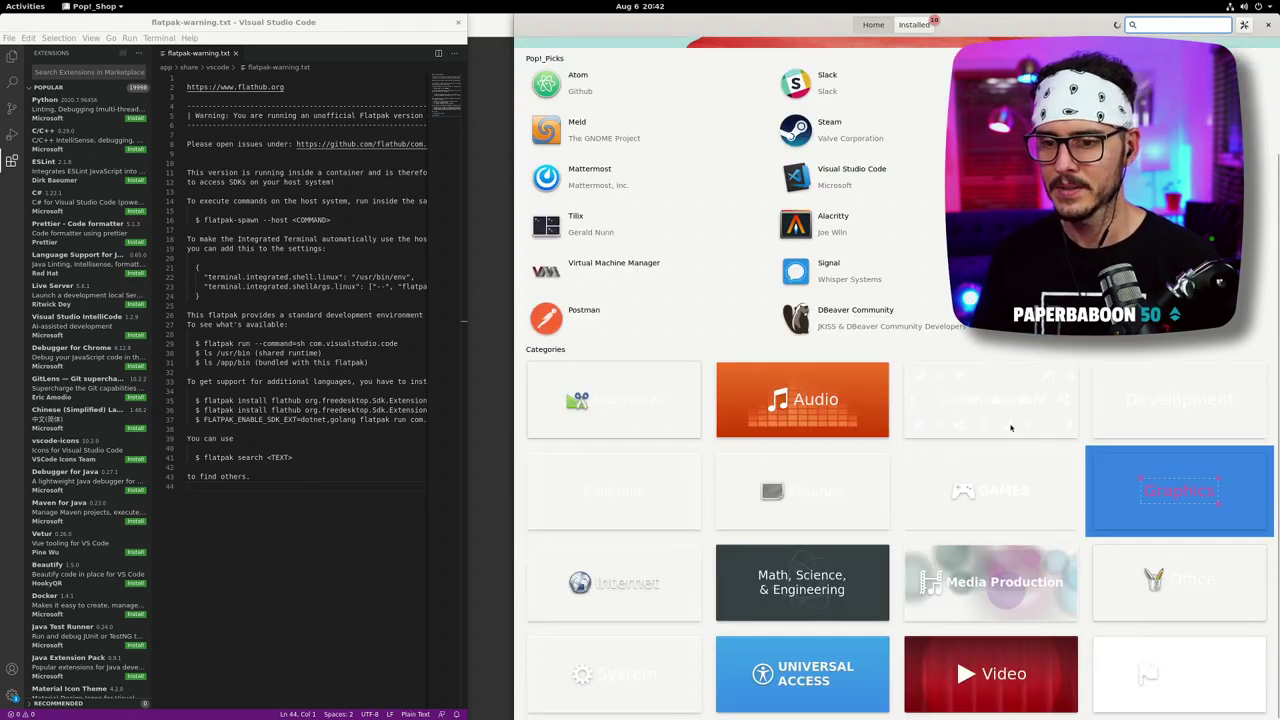
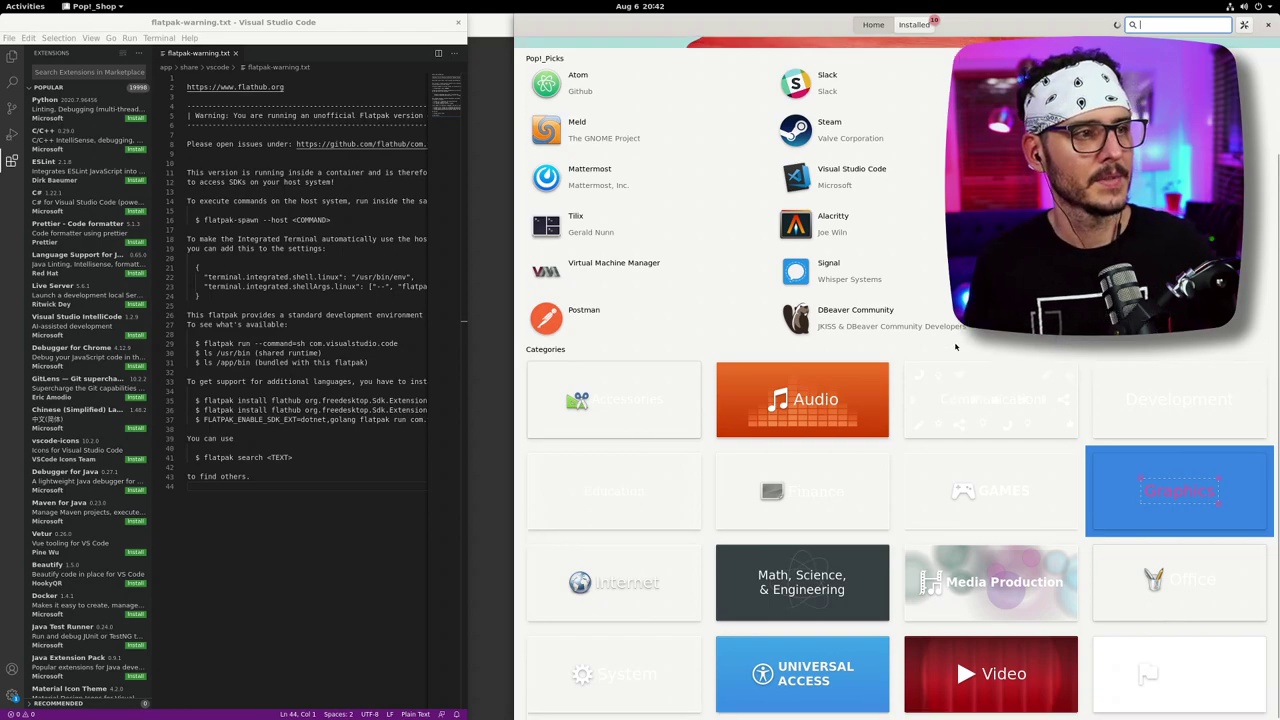
- Search Pop!_Shop for openshot, then go back and erase the search term
{"action": "scroll", "coordinate": [943, 406], "scroll_direction": "up", "scroll_amount": 1}
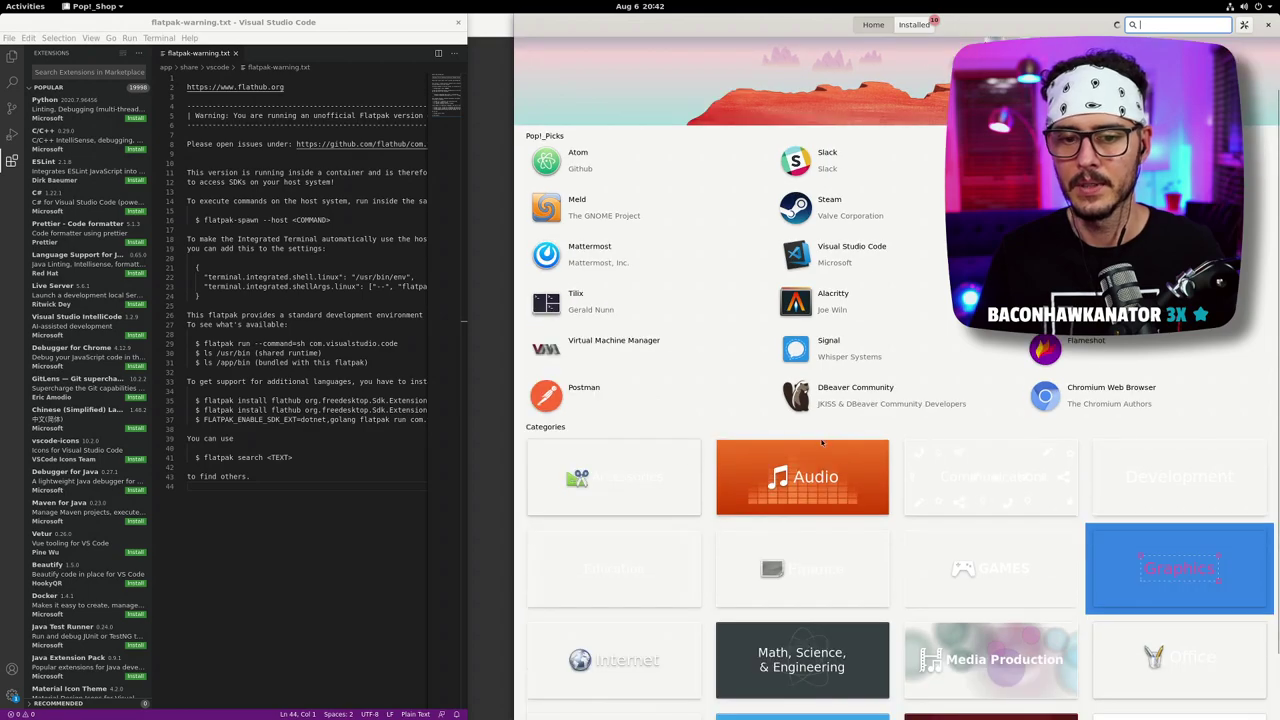
{"action": "scroll", "coordinate": [822, 443], "scroll_direction": "down", "scroll_amount": 1}
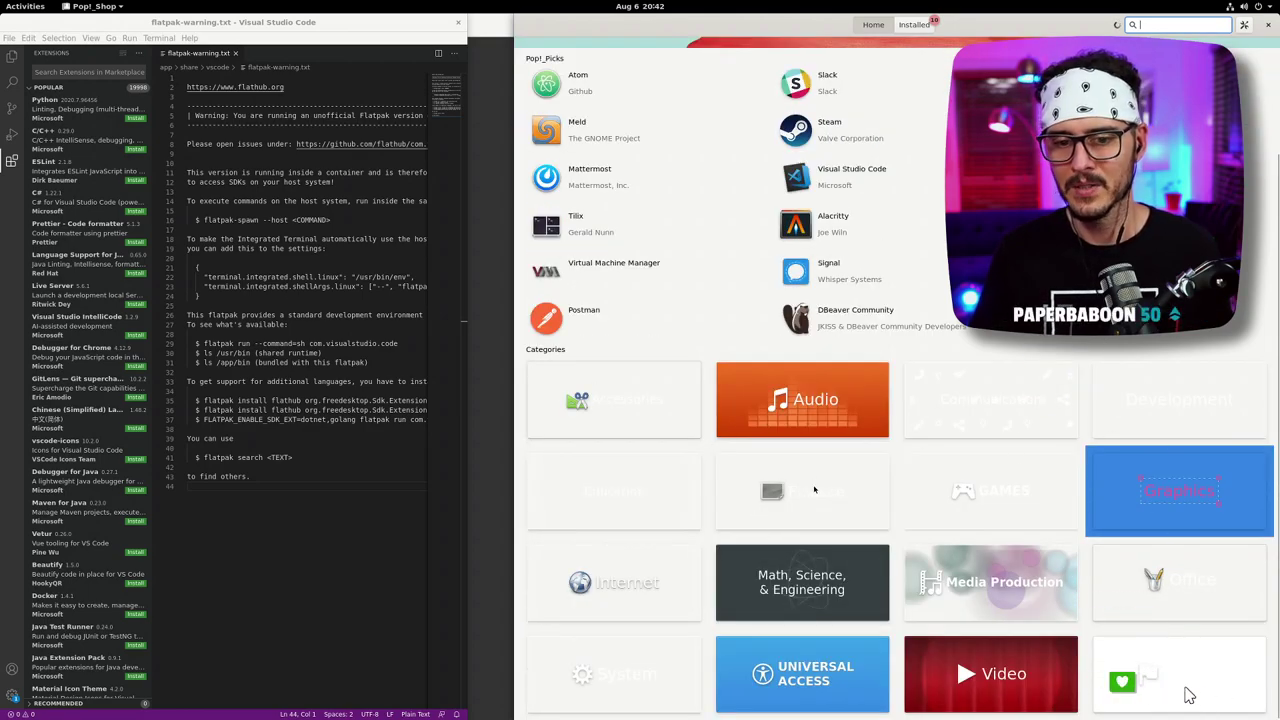
{"action": "scroll", "coordinate": [1002, 414], "scroll_direction": "up", "scroll_amount": 2}
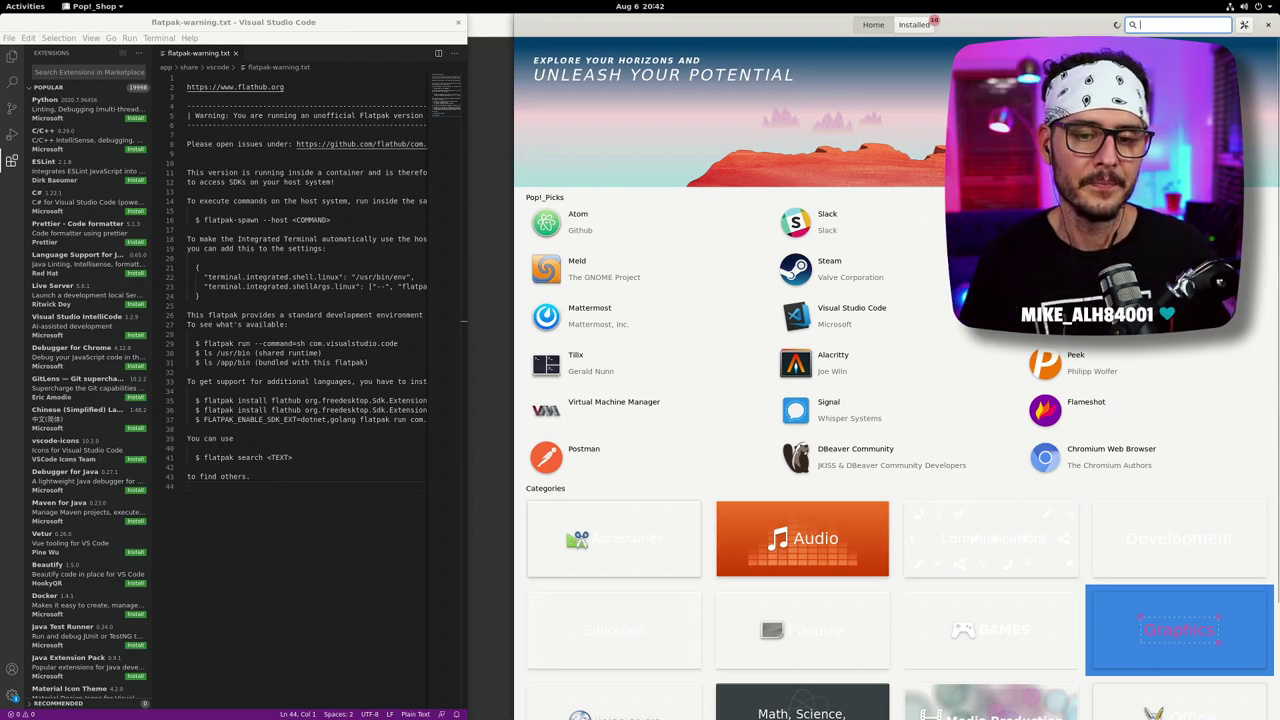
{"action": "scroll", "coordinate": [1093, 363], "scroll_direction": "down", "scroll_amount": 3}
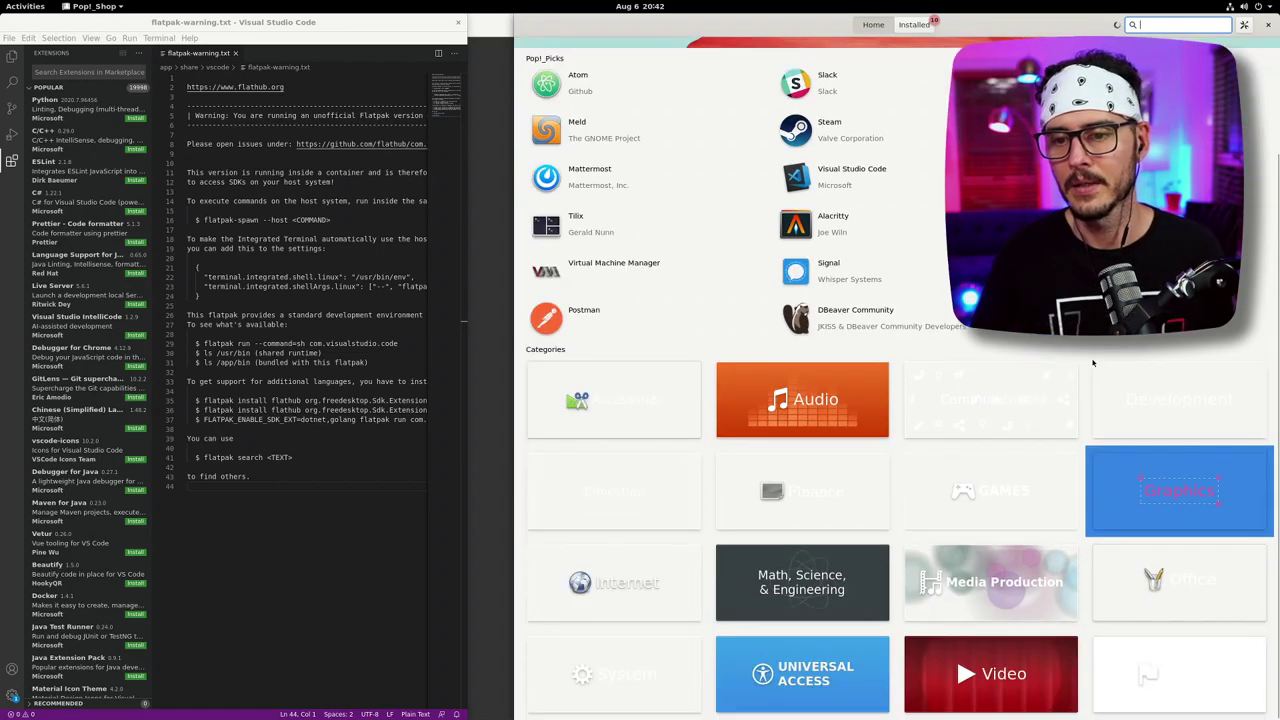
{"action": "scroll", "coordinate": [1085, 367], "scroll_direction": "up", "scroll_amount": 3}
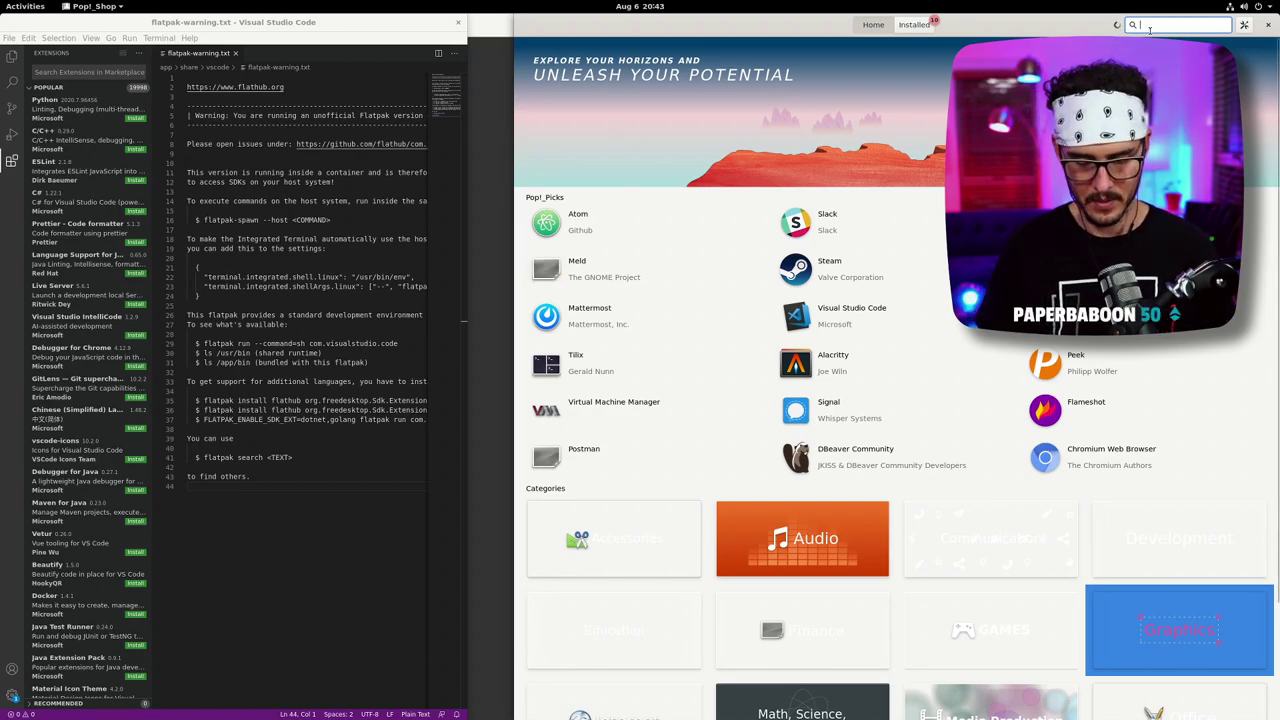
{"action": "type", "text": "openshot"}
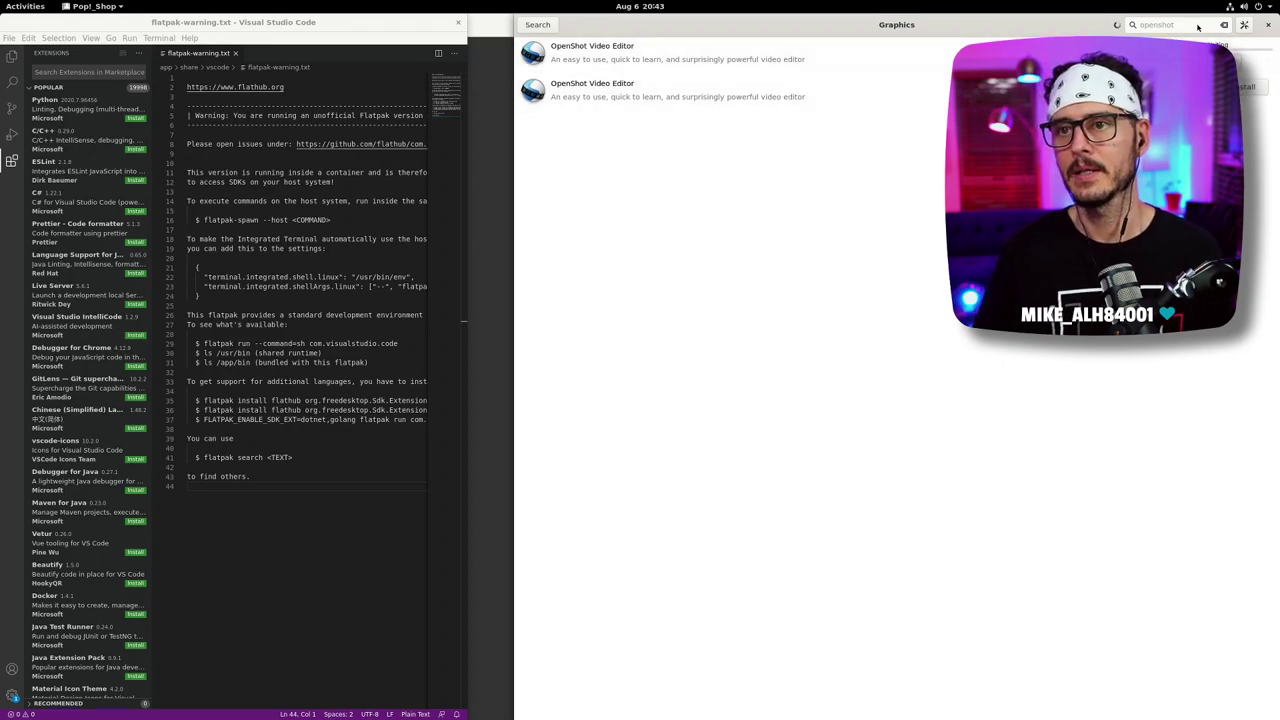
{"action": "left_click", "coordinate": [544, 26]}
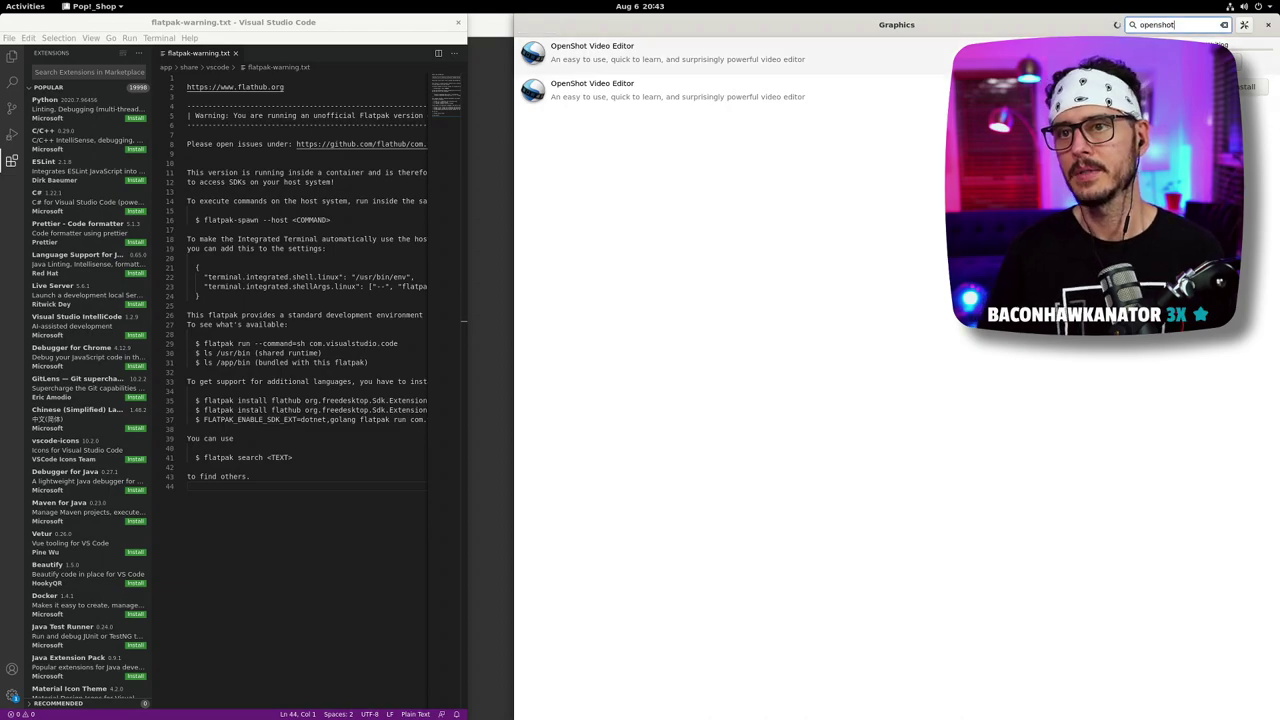
{"action": "key", "text": "BackSpace"}
{"action": "key", "text": "BackSpace"}
{"action": "key", "text": "BackSpace"}
{"action": "key", "text": "BackSpace"}
{"action": "key", "text": "BackSpace"}
{"action": "key", "text": "BackSpace"}
{"action": "key", "text": "BackSpace"}
{"action": "key", "text": "BackSpace"}
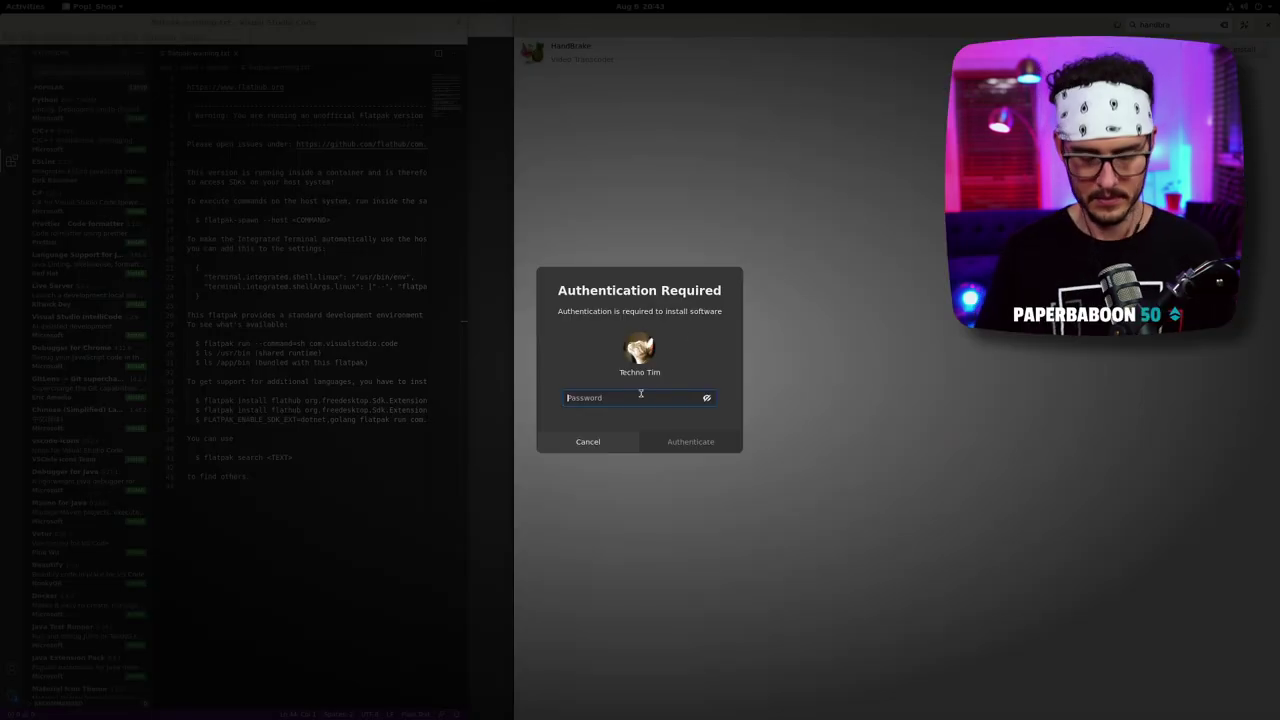
- Authorise the pending install with the account password and open HandBrake's details page
{"action": "type", "text": "••"}
{"action": "key", "text": "Return"}
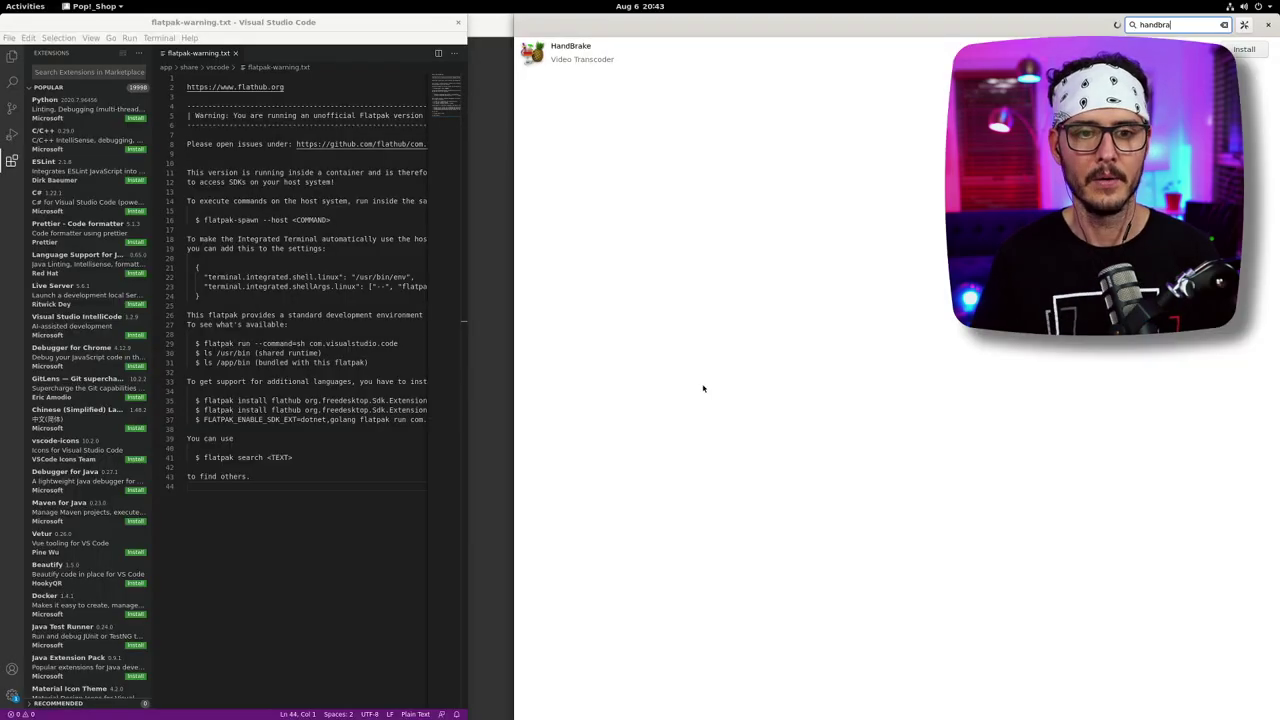
{"action": "left_click", "coordinate": [570, 52]}
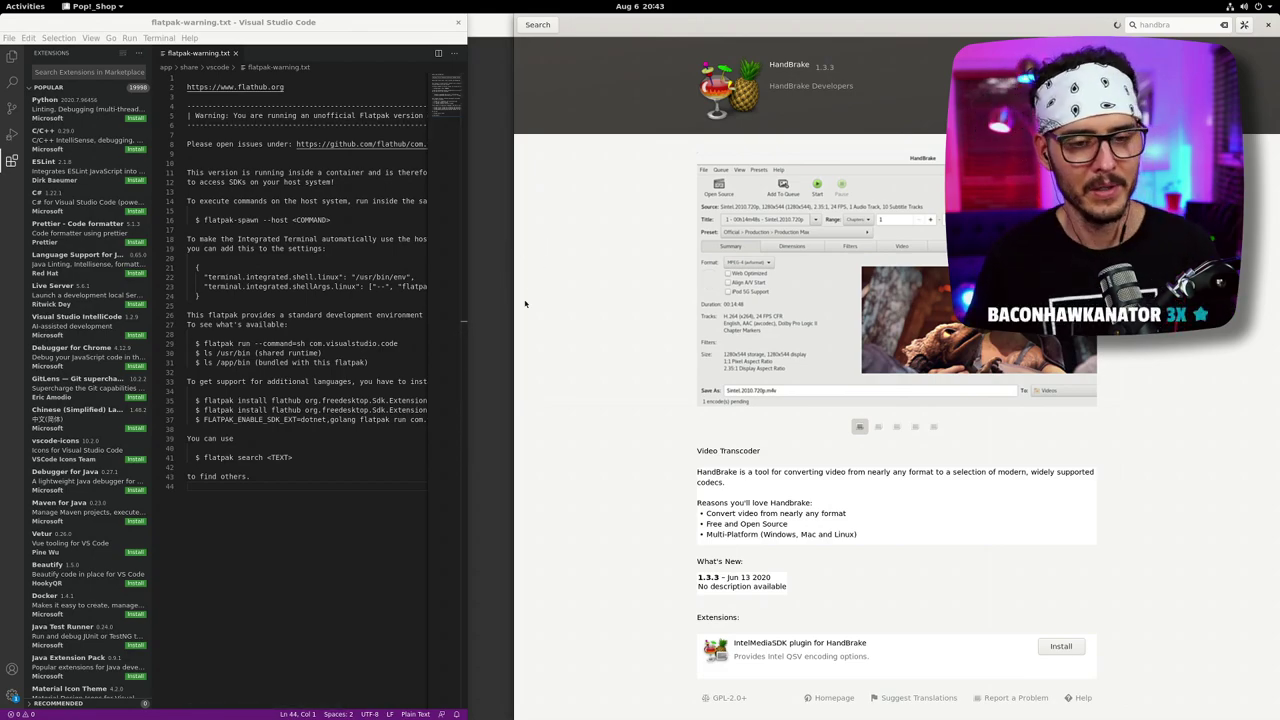
{"action": "left_click", "coordinate": [464, 443]}
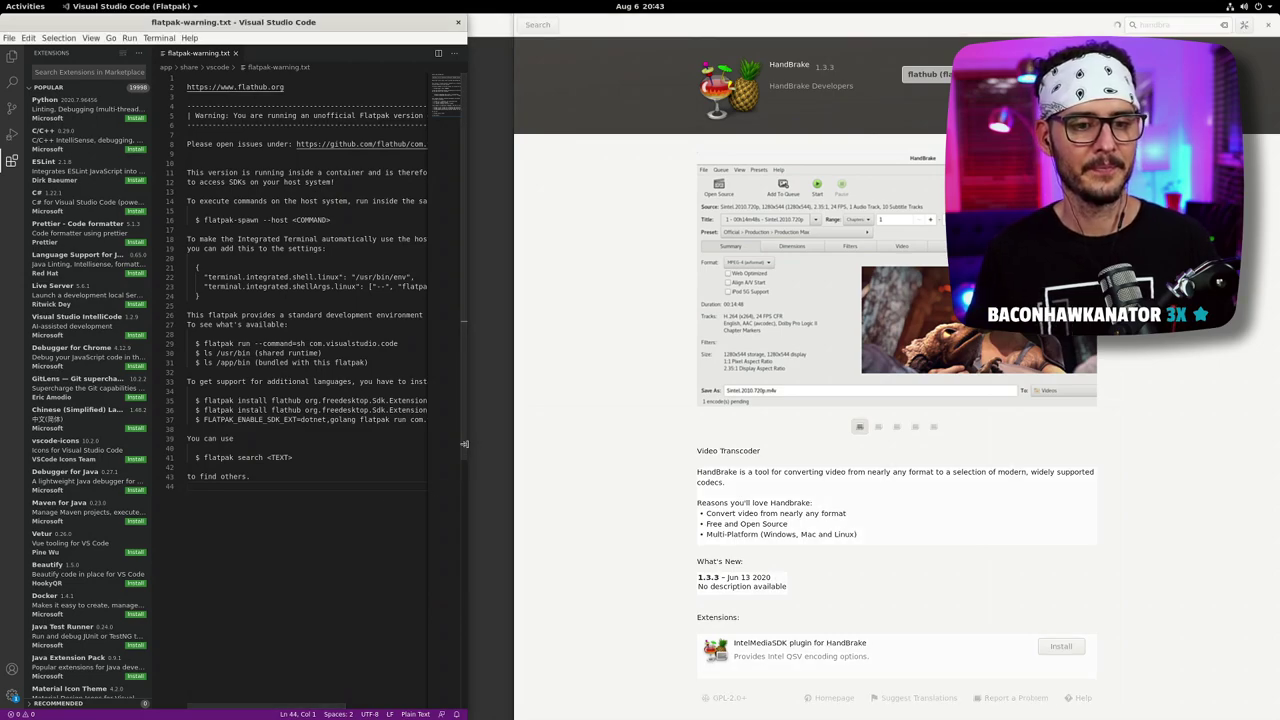
- Widen VS Code, close flatpak-warning.txt, and try then clear a 'javascript' extension search
{"action": "left_click_drag", "start_coordinate": [464, 443], "coordinate": [812, 443]}
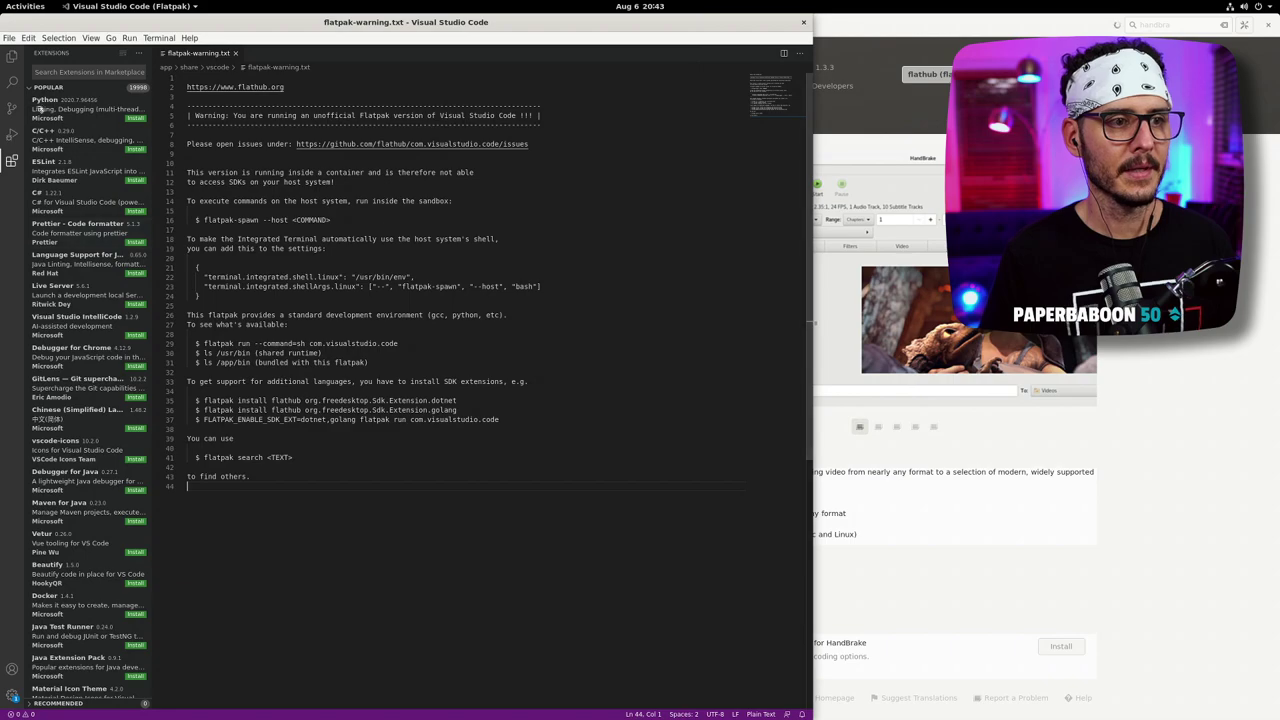
{"action": "scroll", "coordinate": [95, 479], "scroll_direction": "down", "scroll_amount": 2}
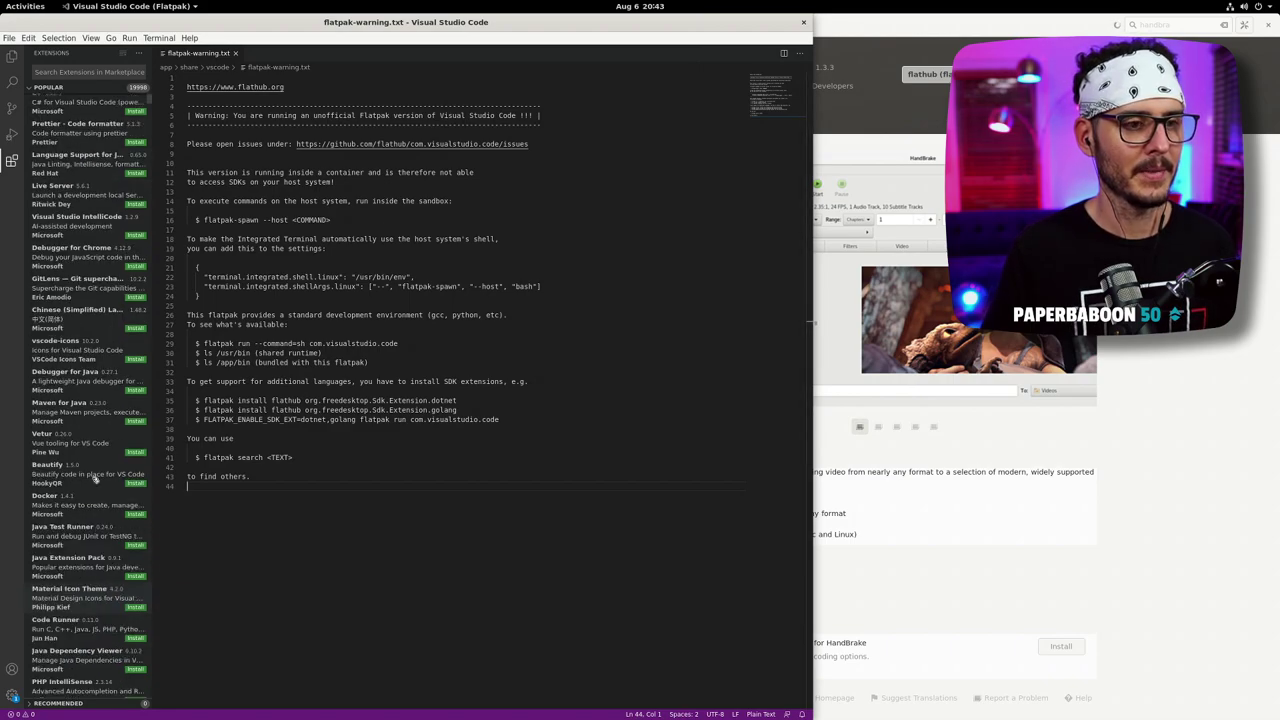
{"action": "scroll", "coordinate": [95, 479], "scroll_direction": "down", "scroll_amount": 2}
{"action": "left_click", "coordinate": [64, 72]}
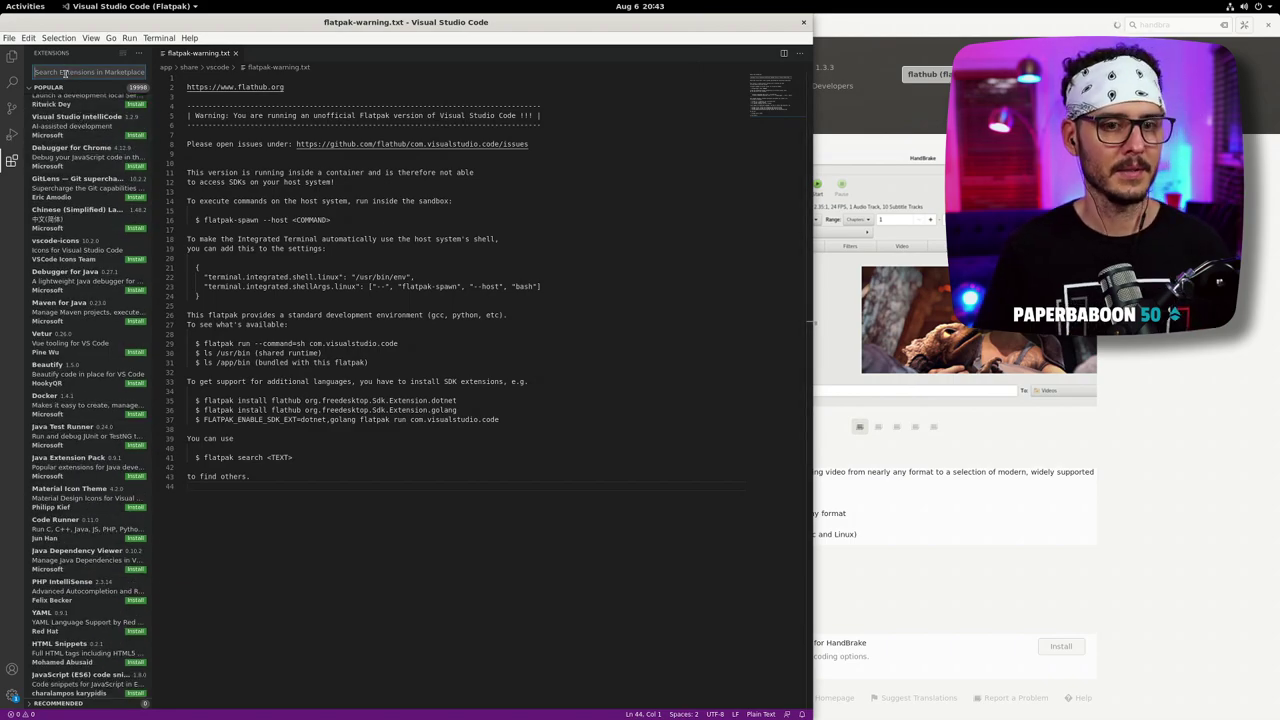
{"action": "left_click", "coordinate": [235, 53]}
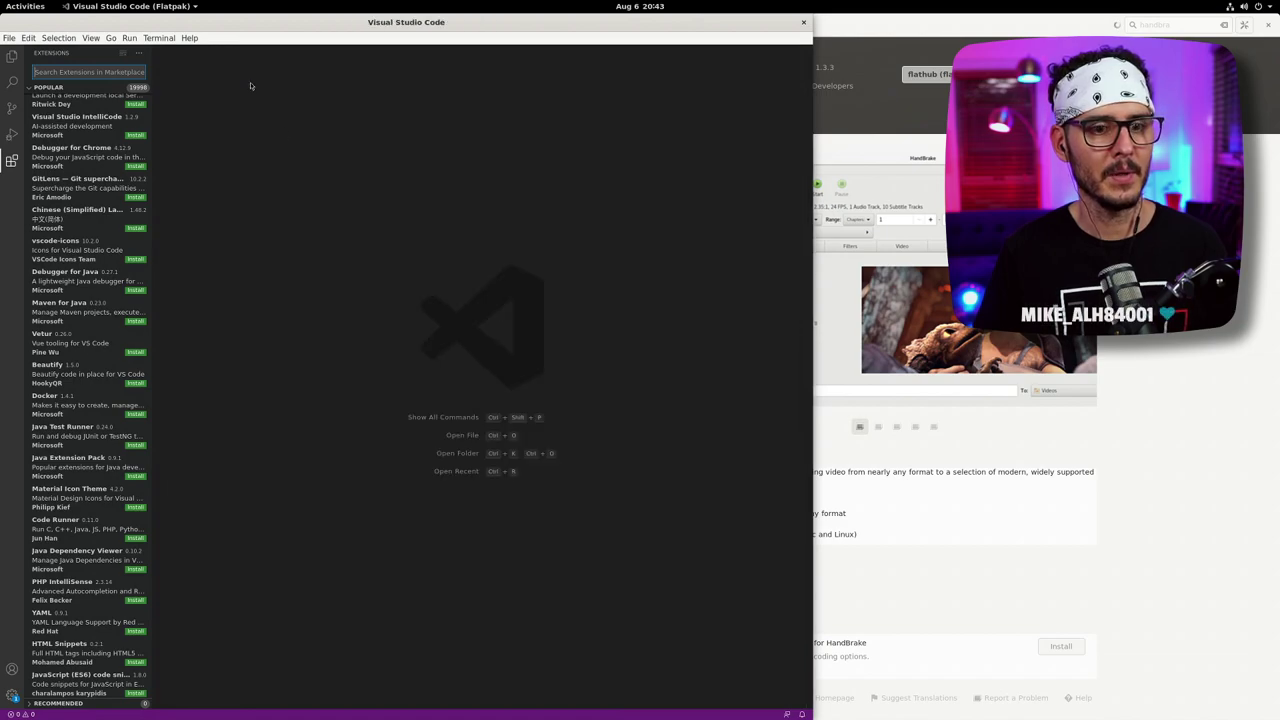
{"action": "left_click", "coordinate": [52, 70]}
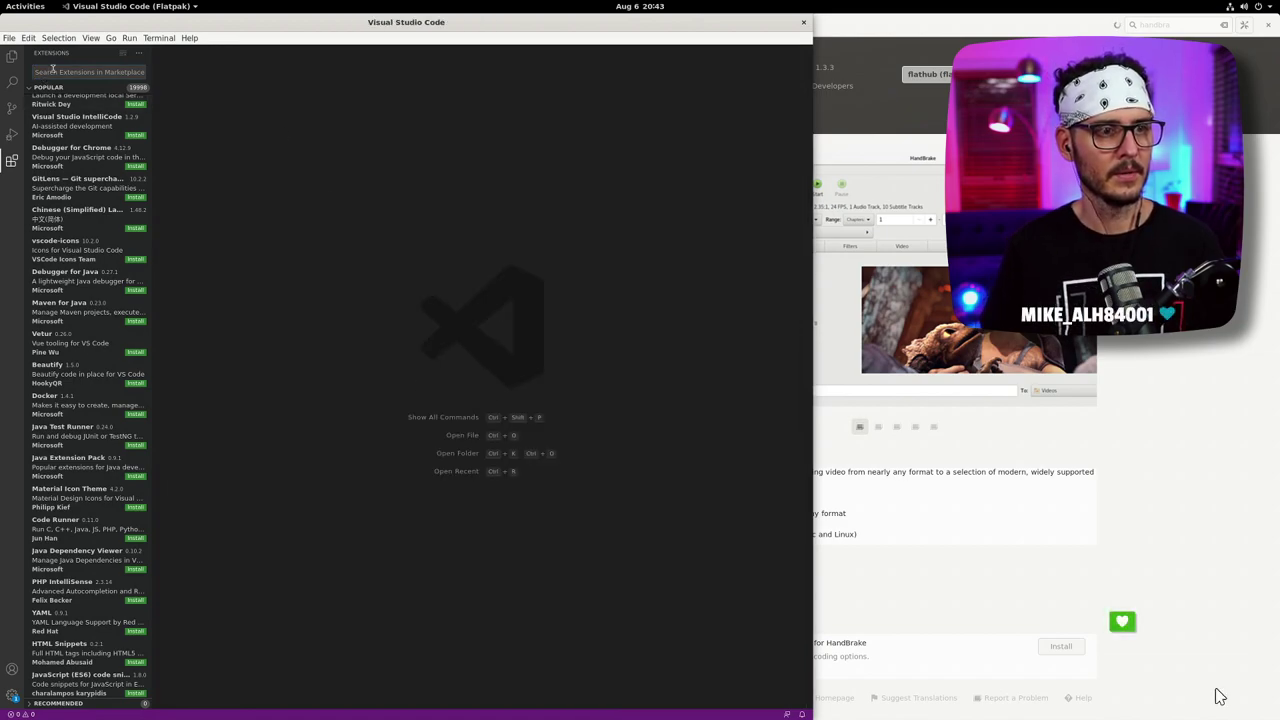
{"action": "type", "text": "javascript"}
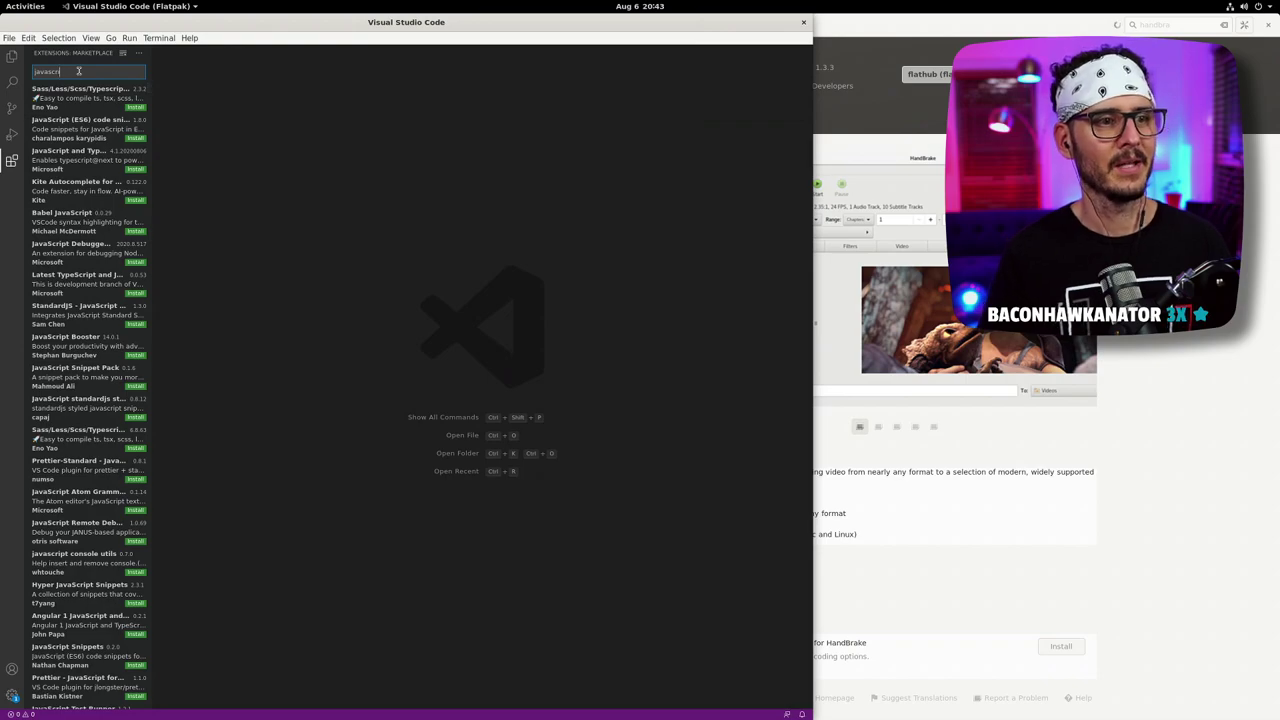
{"action": "key", "text": "BackSpace"}
{"action": "key", "text": "BackSpace"}
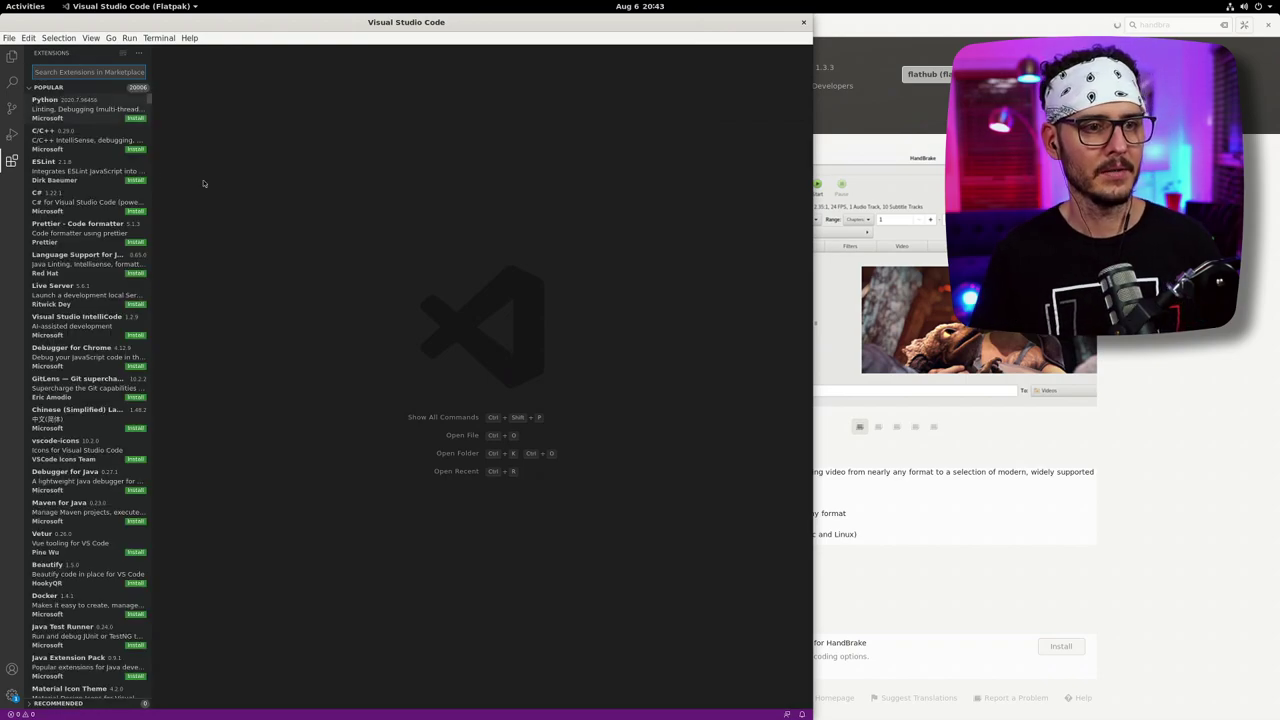
- Create an untitled JavaScript file containing const test = ''; with the editor raised above the Terminal
{"action": "key", "text": "ctrl+n"}
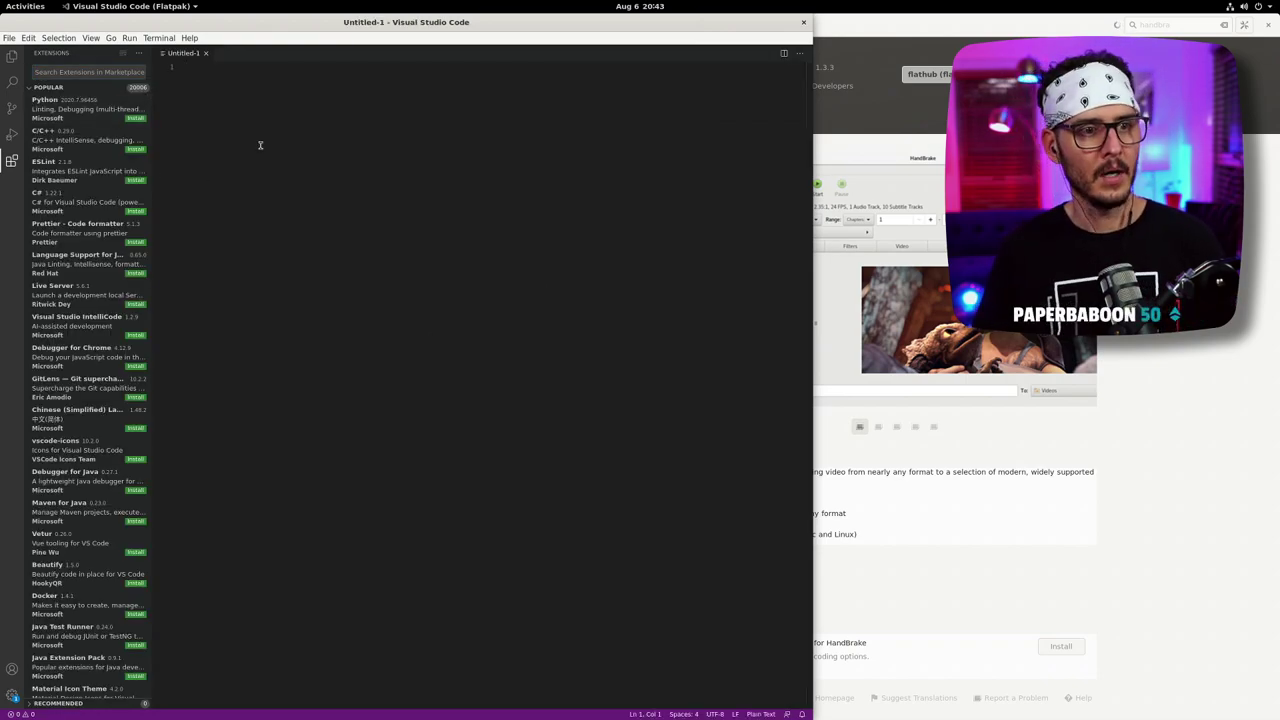
{"action": "type", "text": "con"}
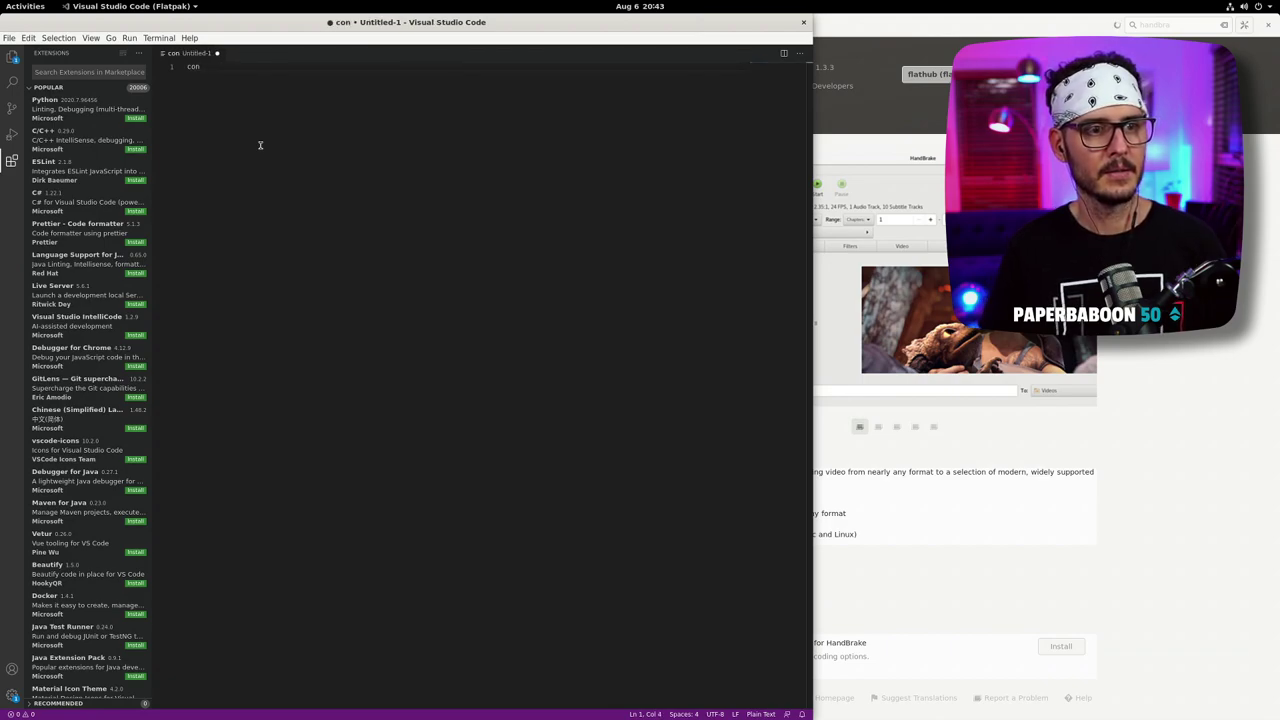
{"action": "type", "text": "s test"}
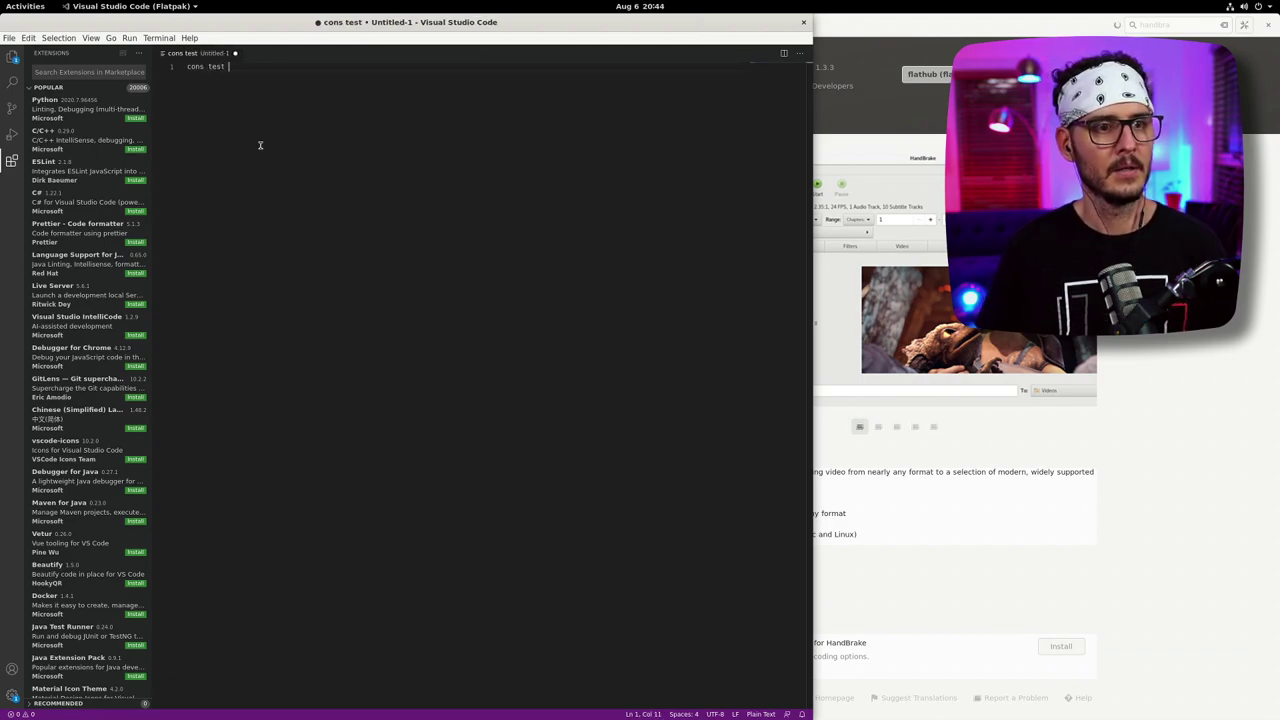
{"action": "key", "text": "BackSpace"}
{"action": "key", "text": "BackSpace"}
{"action": "key", "text": "BackSpace"}
{"action": "key", "text": "BackSpace"}
{"action": "key", "text": "BackSpace"}
{"action": "key", "text": "BackSpace"}
{"action": "key", "text": "BackSpace"}
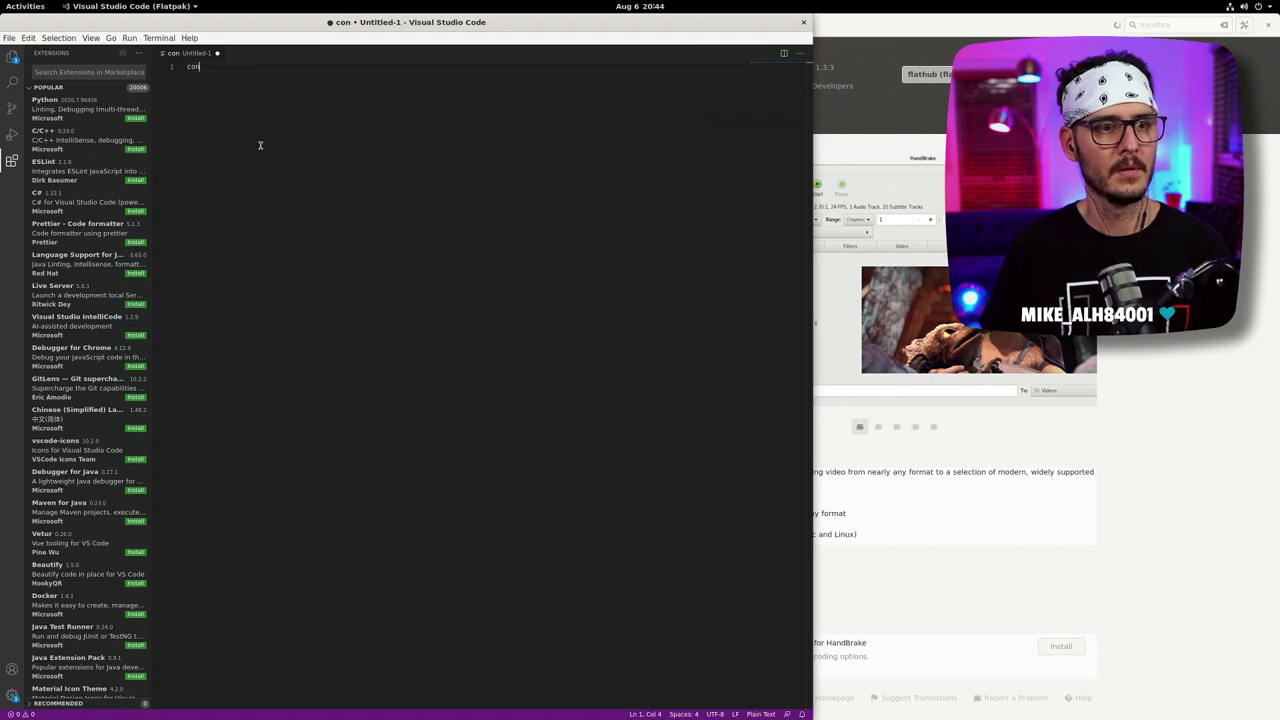
{"action": "type", "text": "st t"}
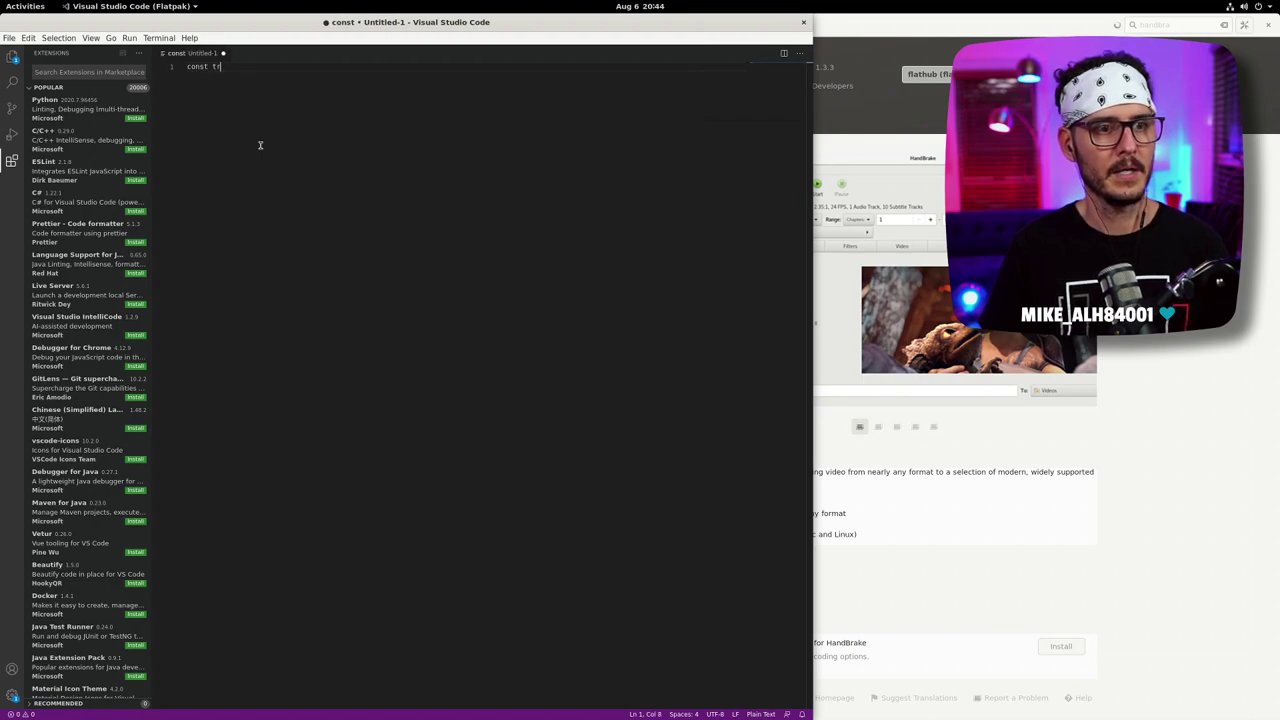
{"action": "type", "text": "est = "}
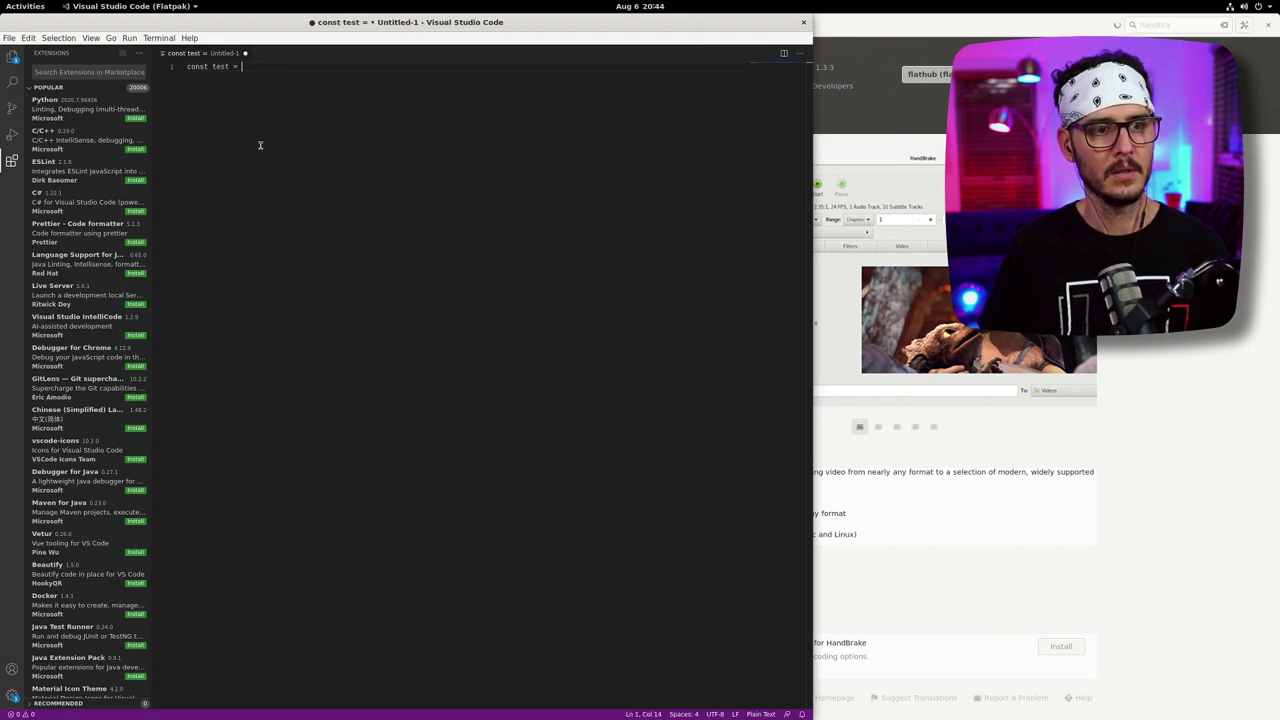
{"action": "type", "text": "'';"}
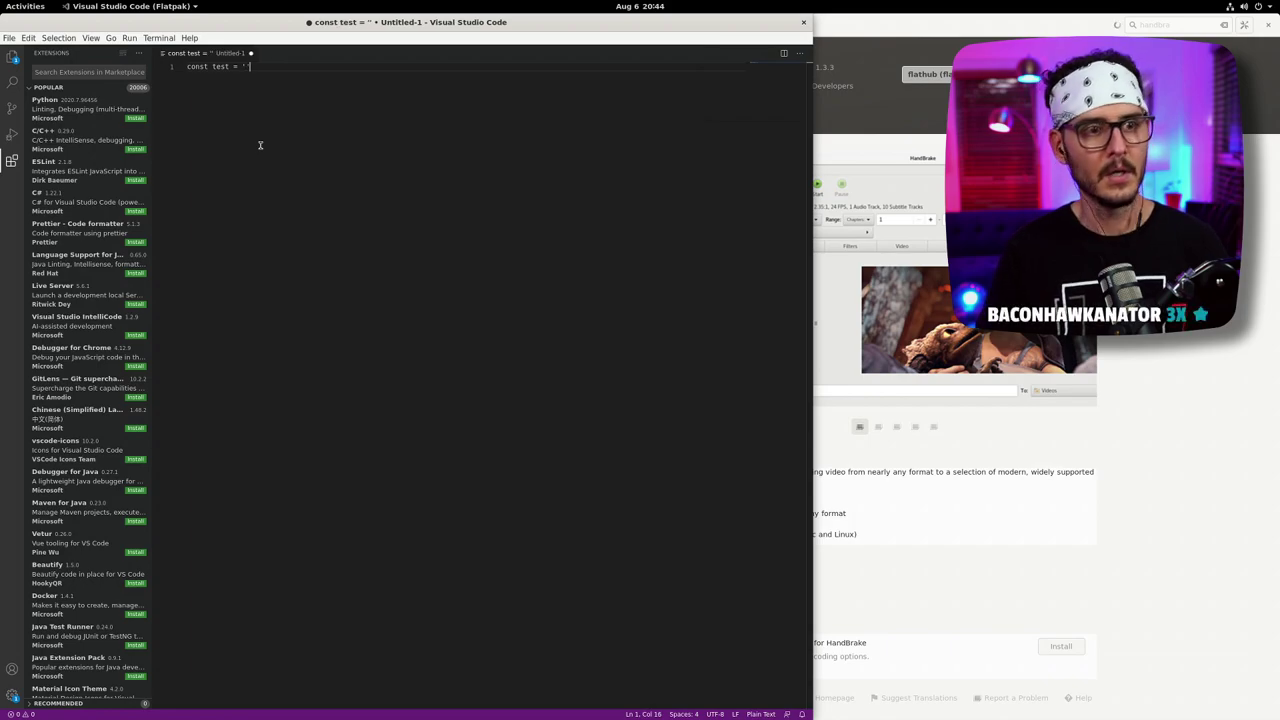
{"action": "left_click", "coordinate": [760, 714]}
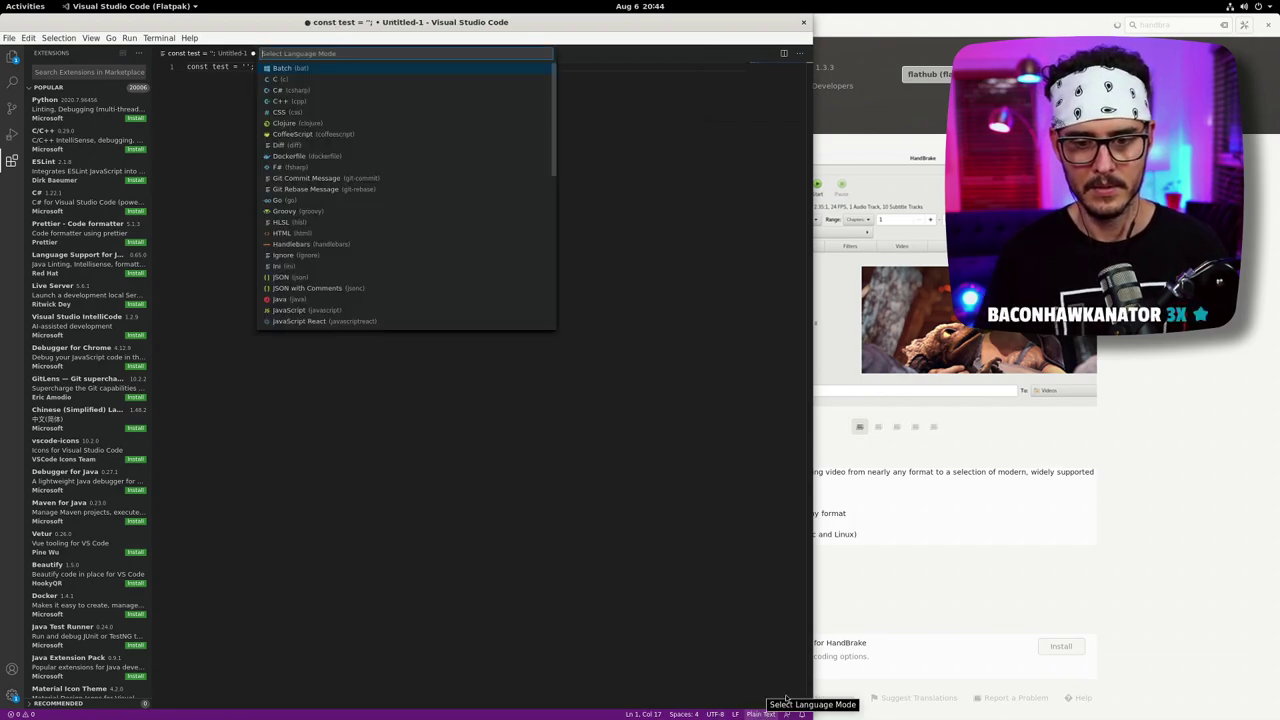
{"action": "type", "text": "javas"}
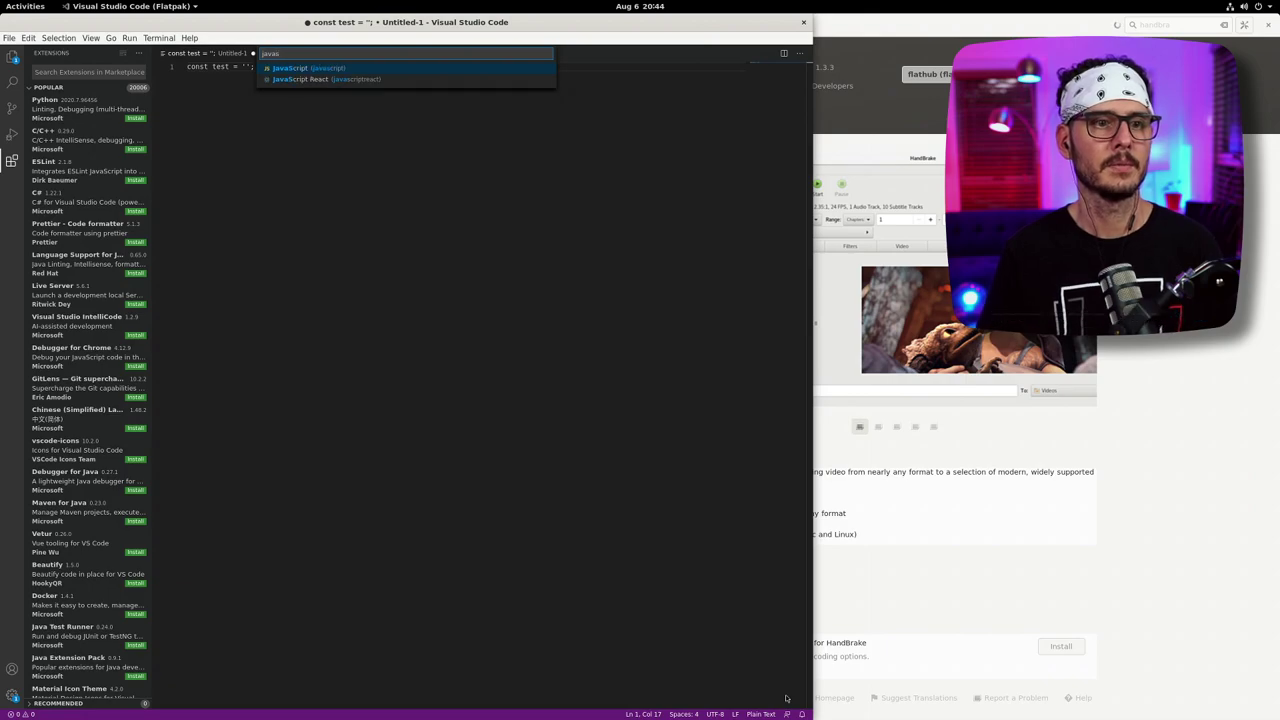
{"action": "key", "text": "Return"}
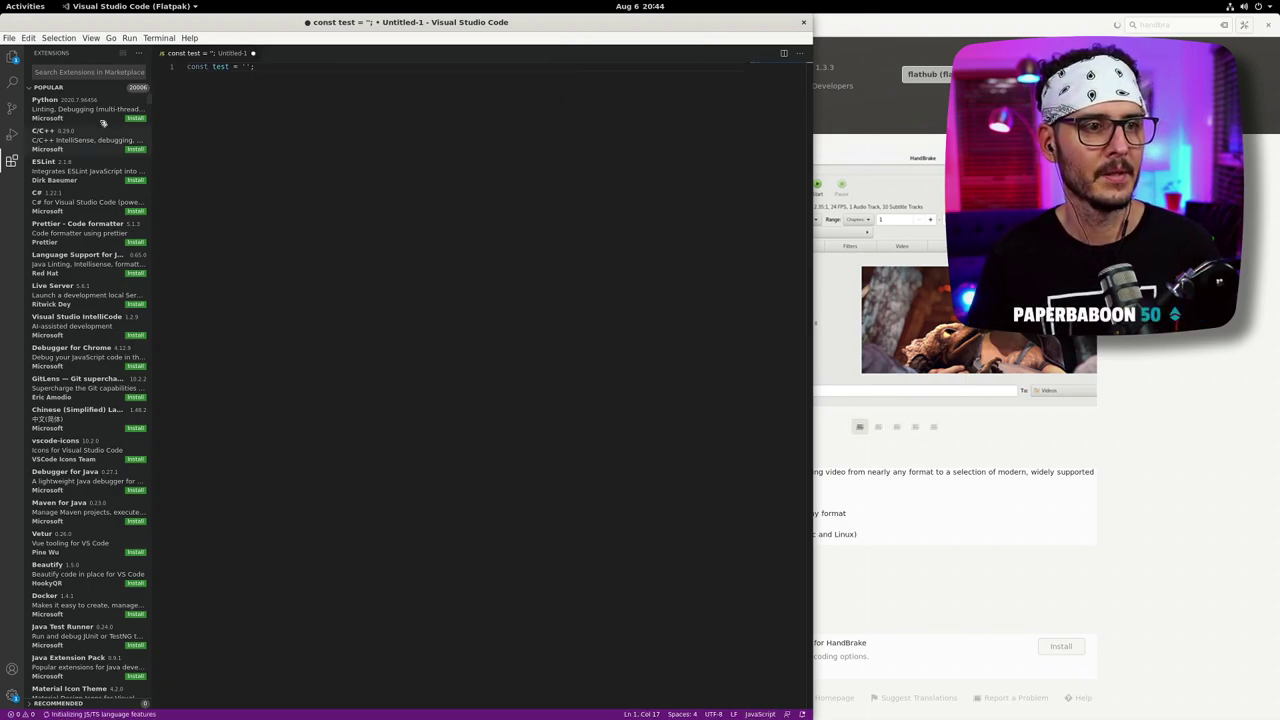
{"action": "left_click", "coordinate": [55, 72]}
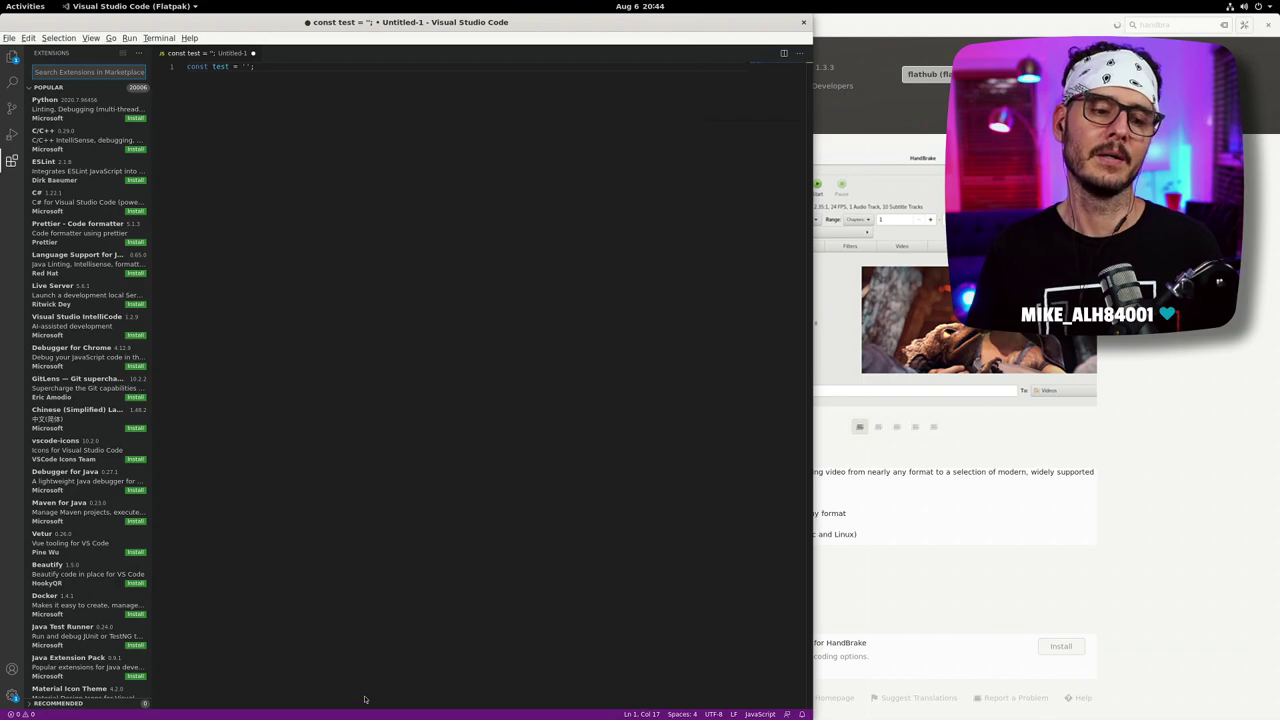
{"action": "key", "text": "alt+Tab"}
{"action": "key", "text": "alt+Tab"}
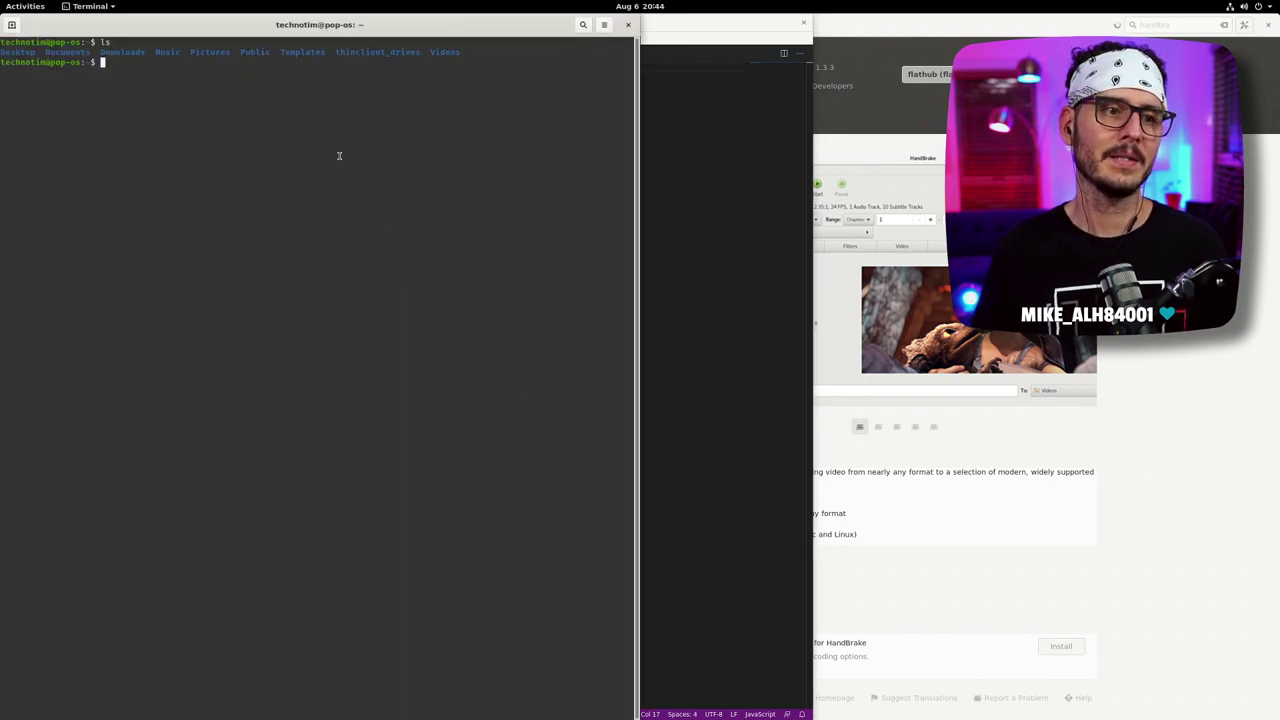
{"action": "left_click", "coordinate": [700, 191]}
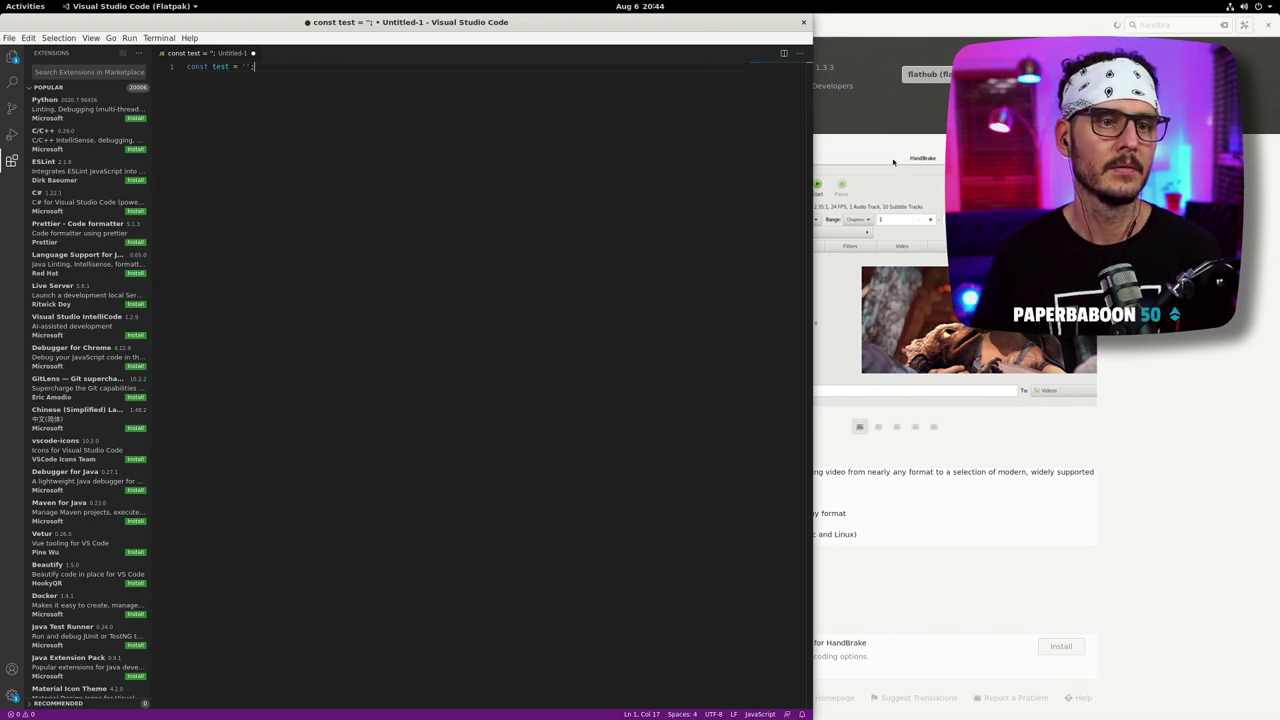
- Replace Pop!_Shop's HandBrake search with 'obs' to open OBS Studio 25.0.8, then return to VS Code
{"action": "left_click", "coordinate": [1207, 349]}
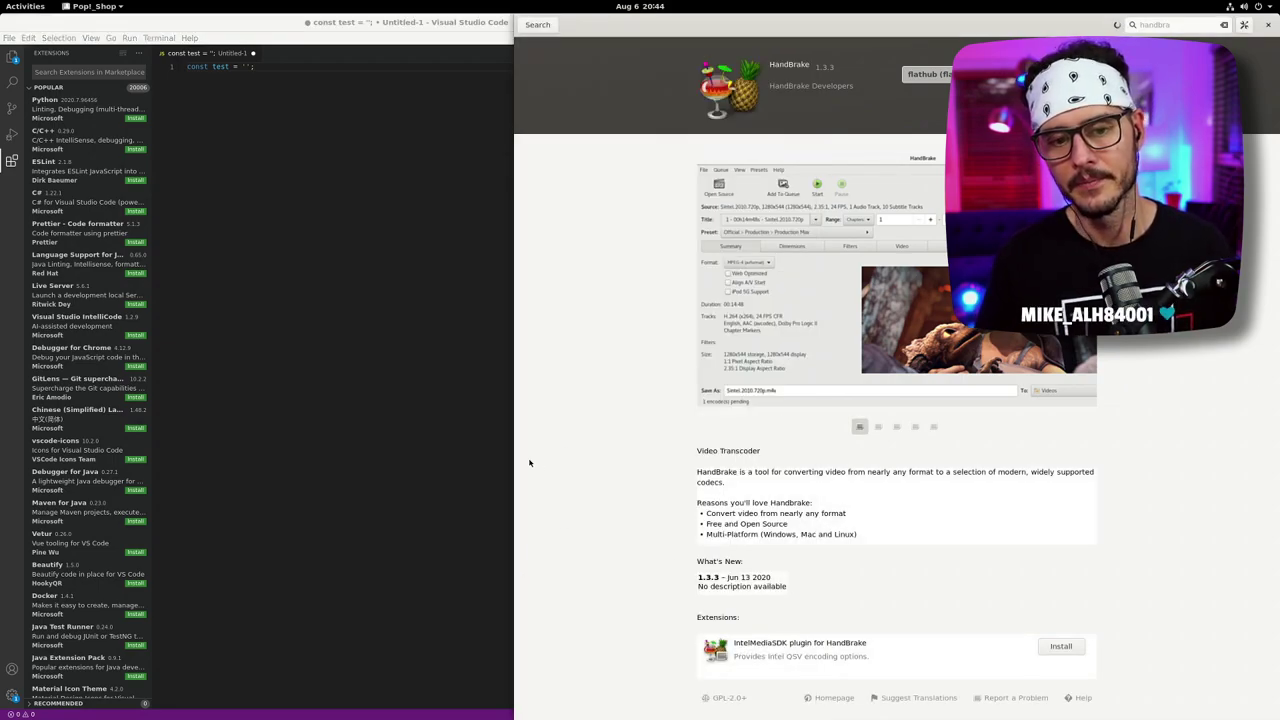
{"action": "left_click_drag", "start_coordinate": [515, 456], "coordinate": [609, 449]}
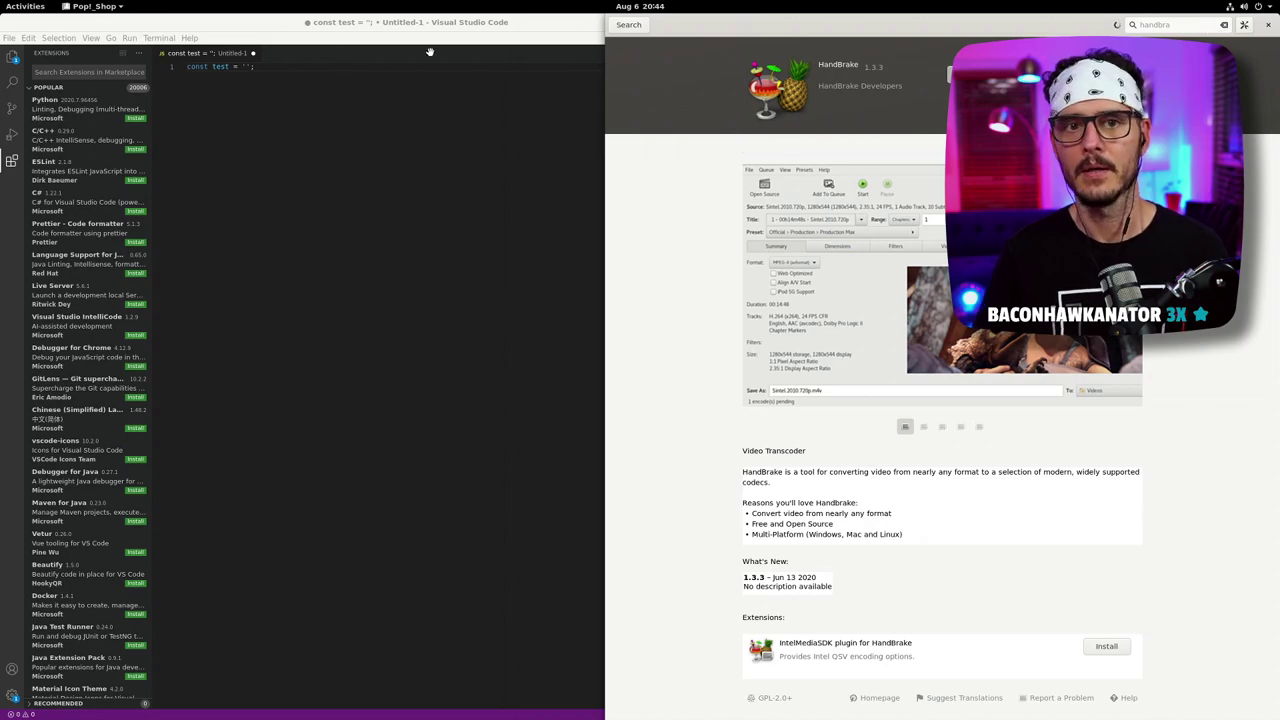
{"action": "left_click", "coordinate": [628, 24]}
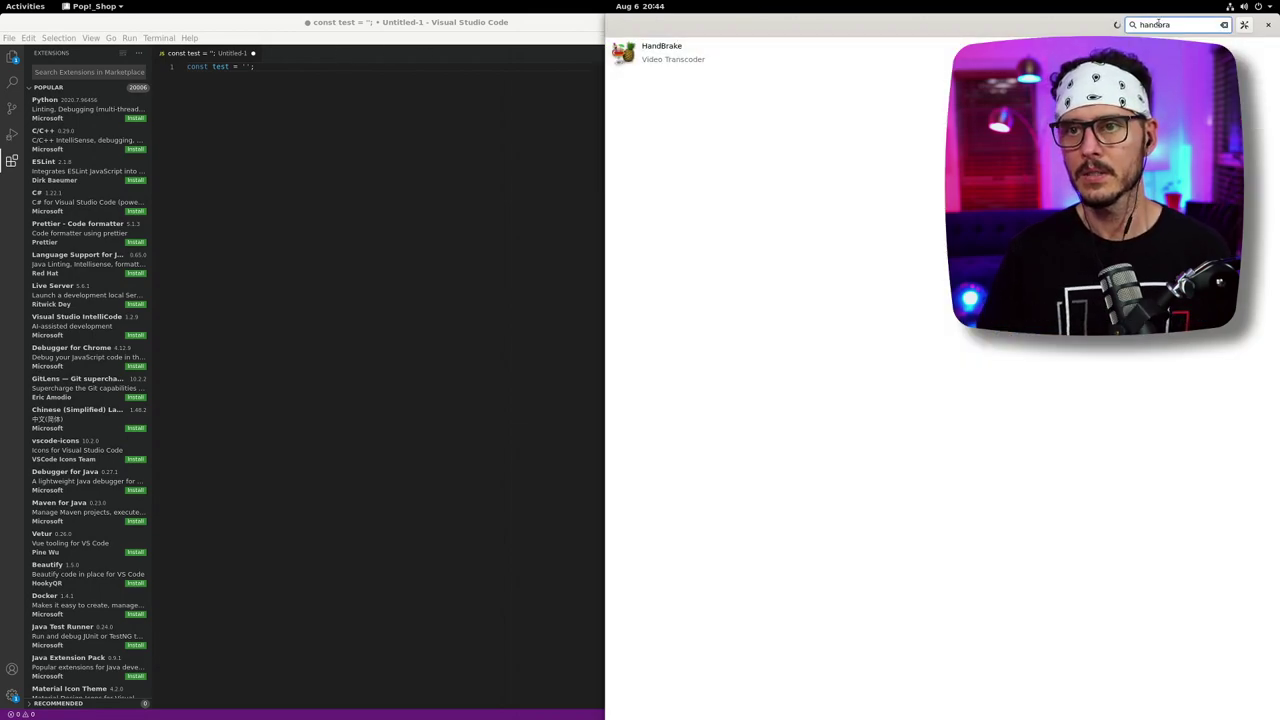
{"action": "double_click", "coordinate": [1157, 24]}
{"action": "type", "text": "obs"}
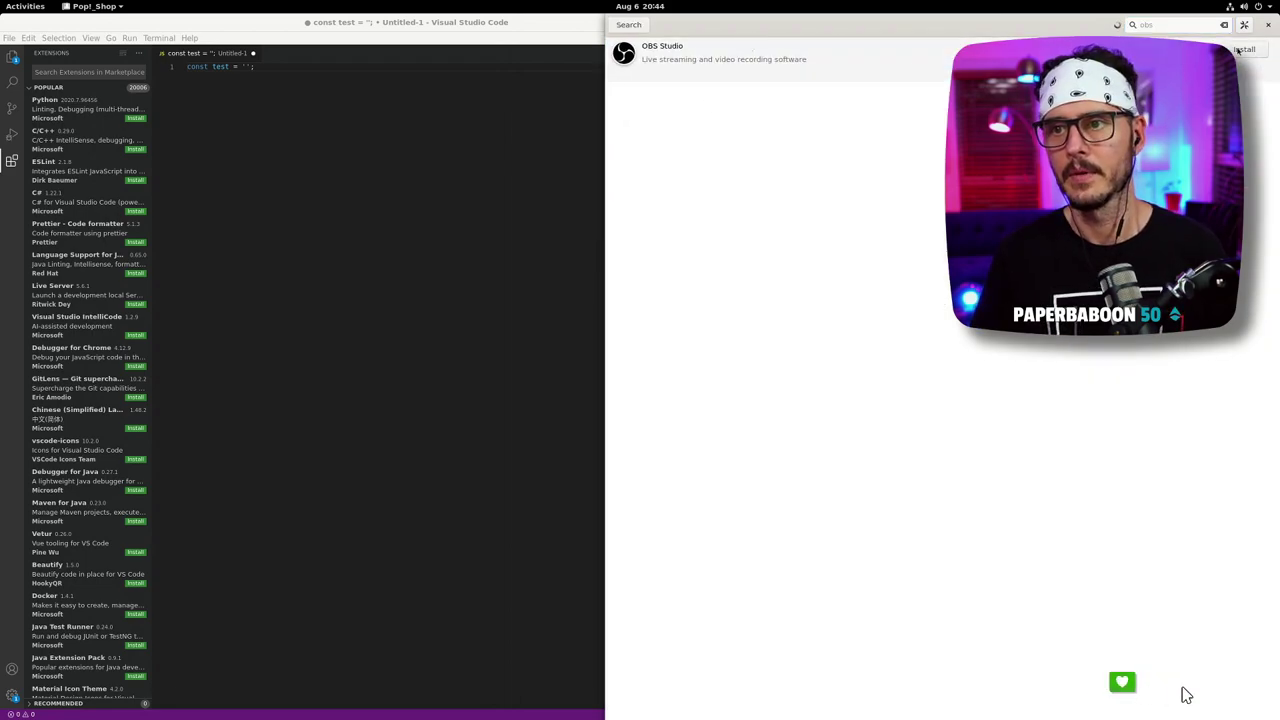
{"action": "key", "text": "Return"}
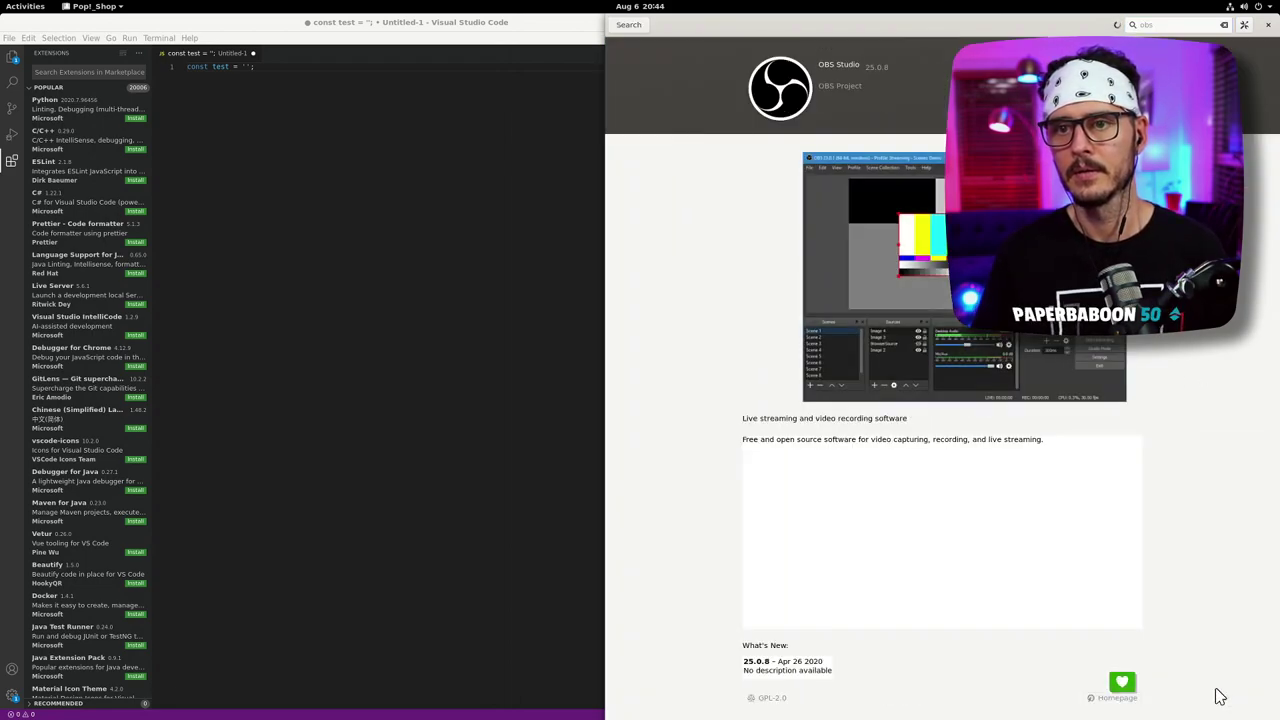
{"action": "left_click", "coordinate": [243, 289]}
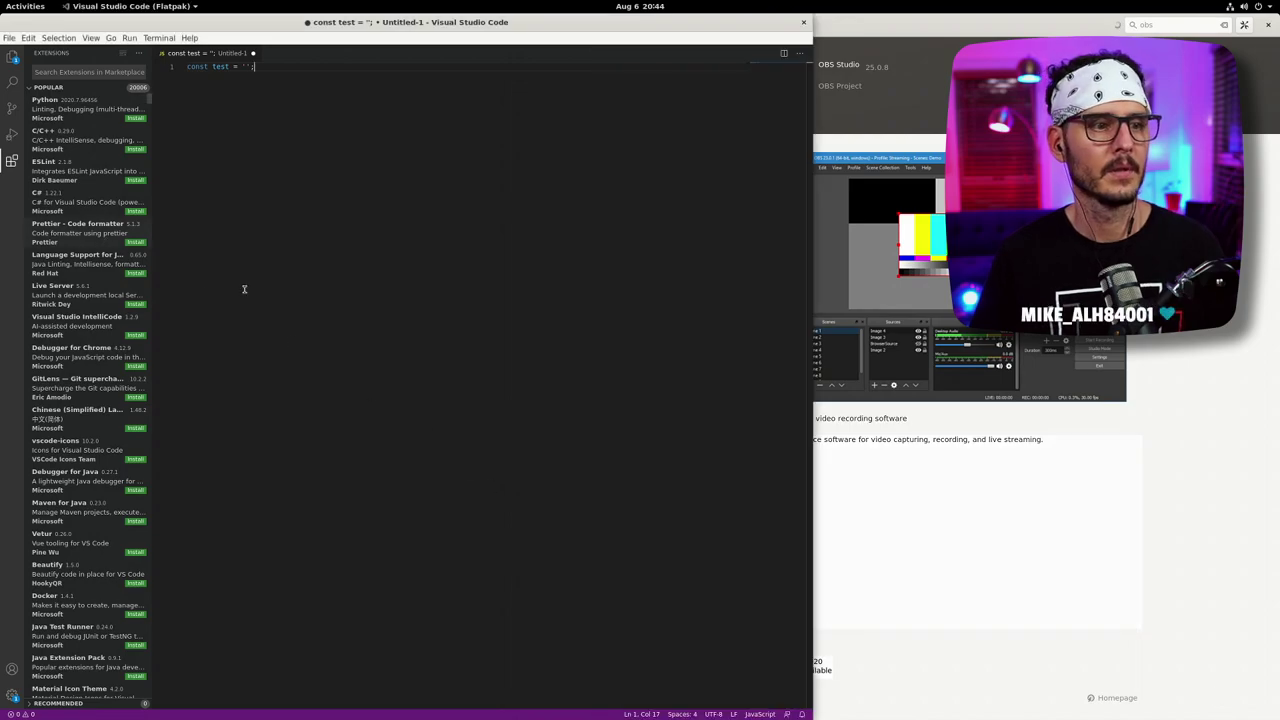
- Browse the C#, Prettier, Java, Live Server, IntelliCode and Chrome debugger extensions, then install GitLens
{"action": "left_click", "coordinate": [88, 210]}
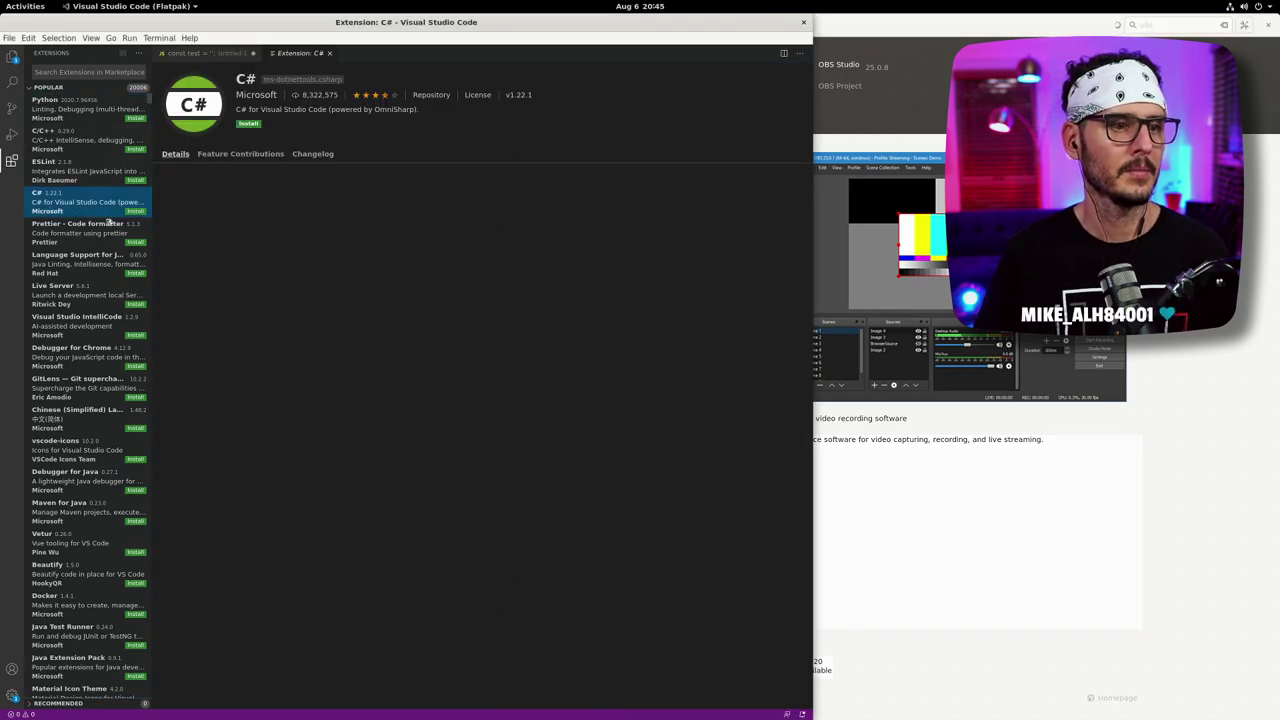
{"action": "left_click", "coordinate": [97, 240]}
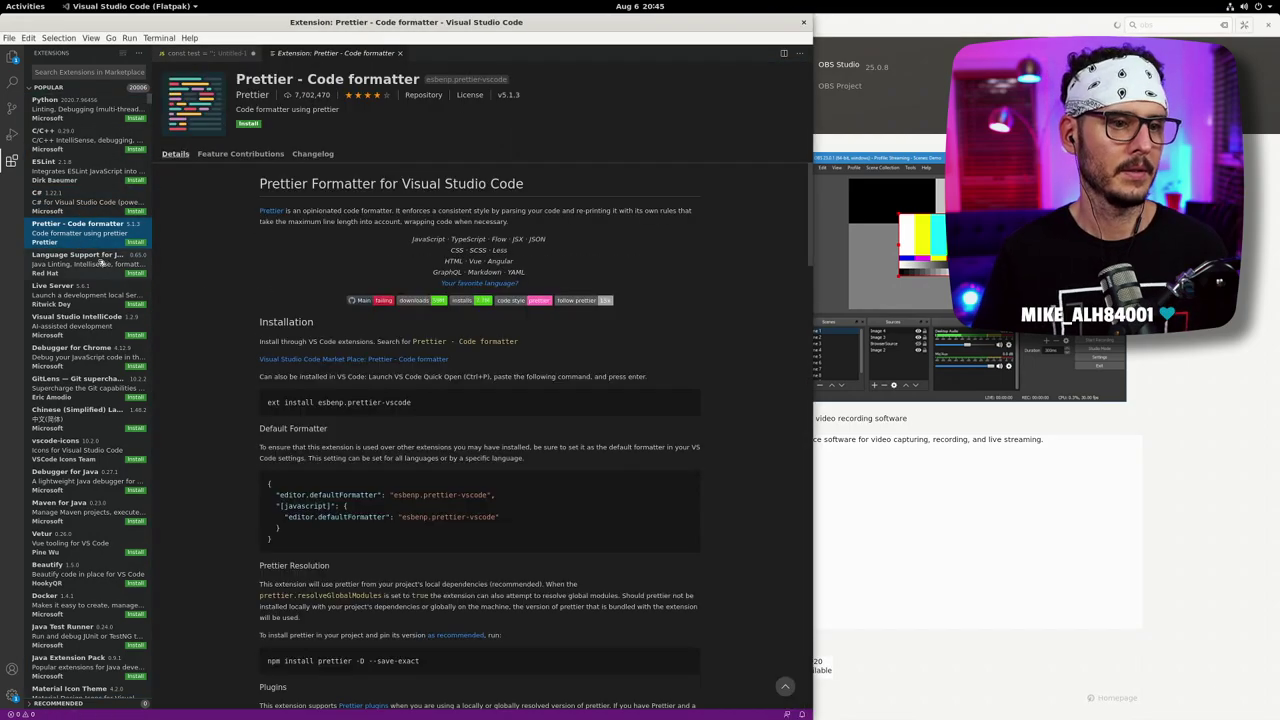
{"action": "left_click", "coordinate": [92, 258]}
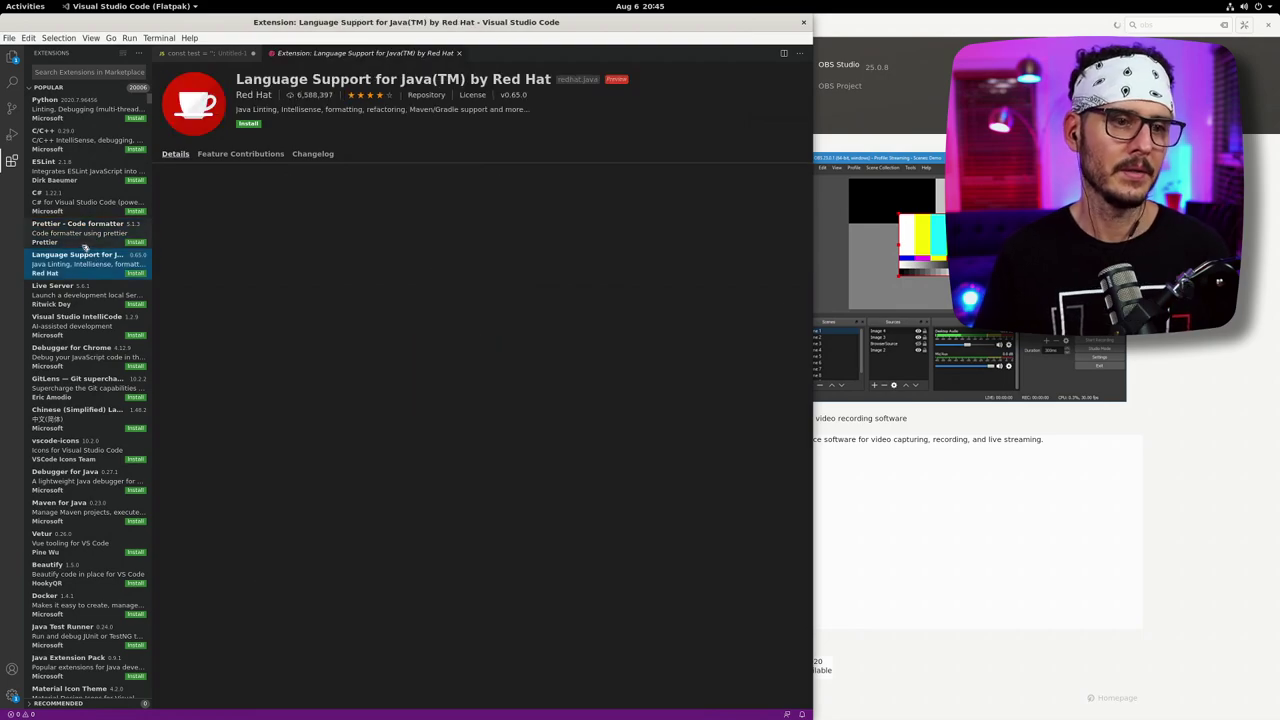
{"action": "left_click", "coordinate": [75, 297]}
{"action": "left_click", "coordinate": [88, 336]}
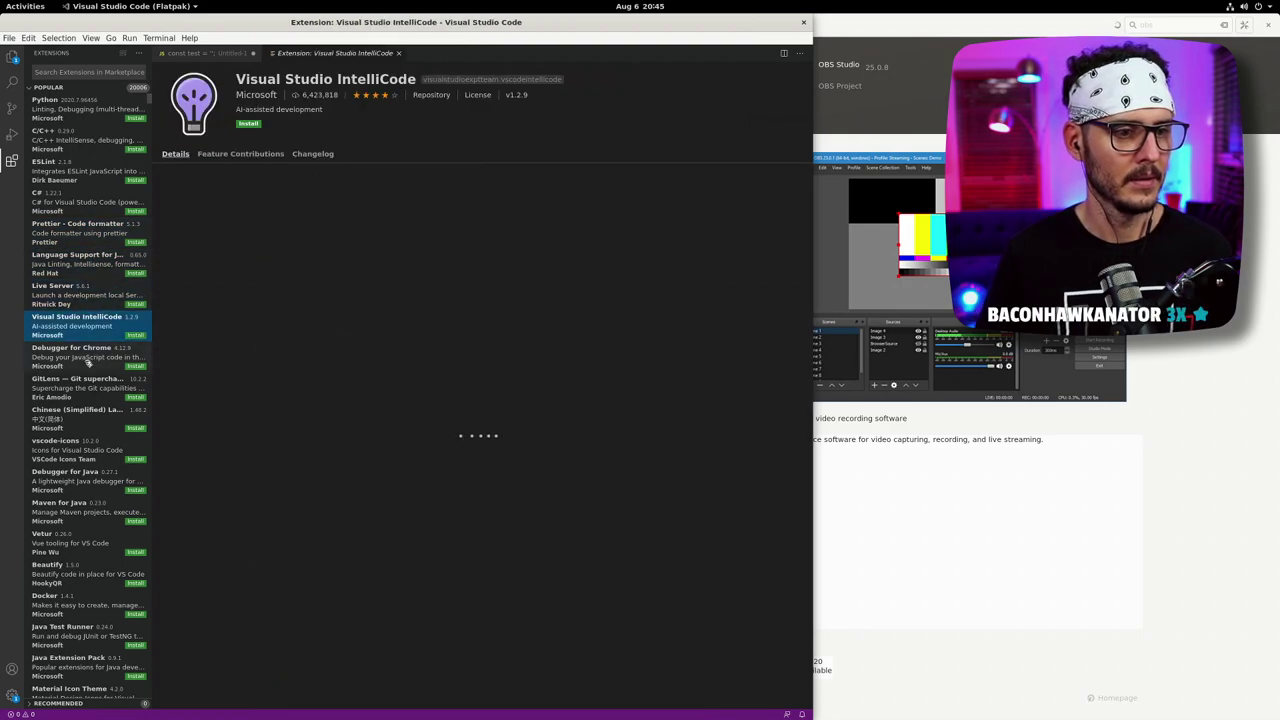
{"action": "left_click", "coordinate": [88, 364]}
{"action": "left_click", "coordinate": [93, 396]}
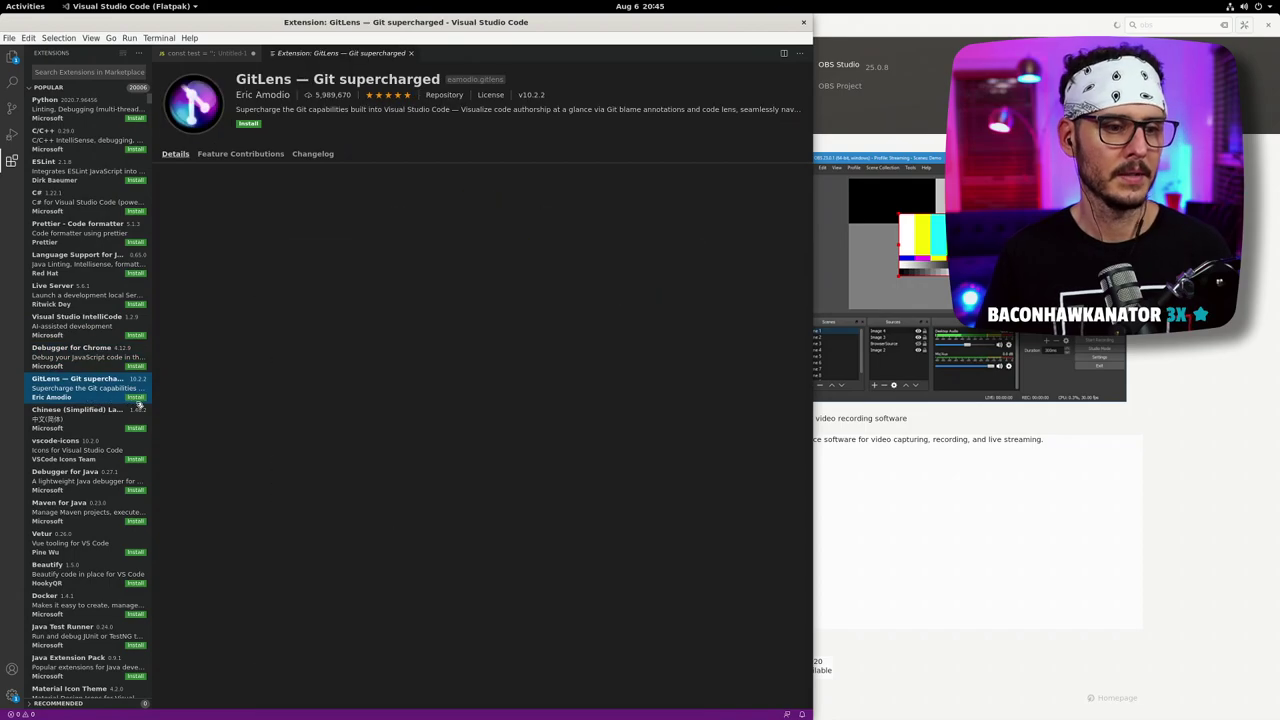
{"action": "left_click", "coordinate": [135, 398]}
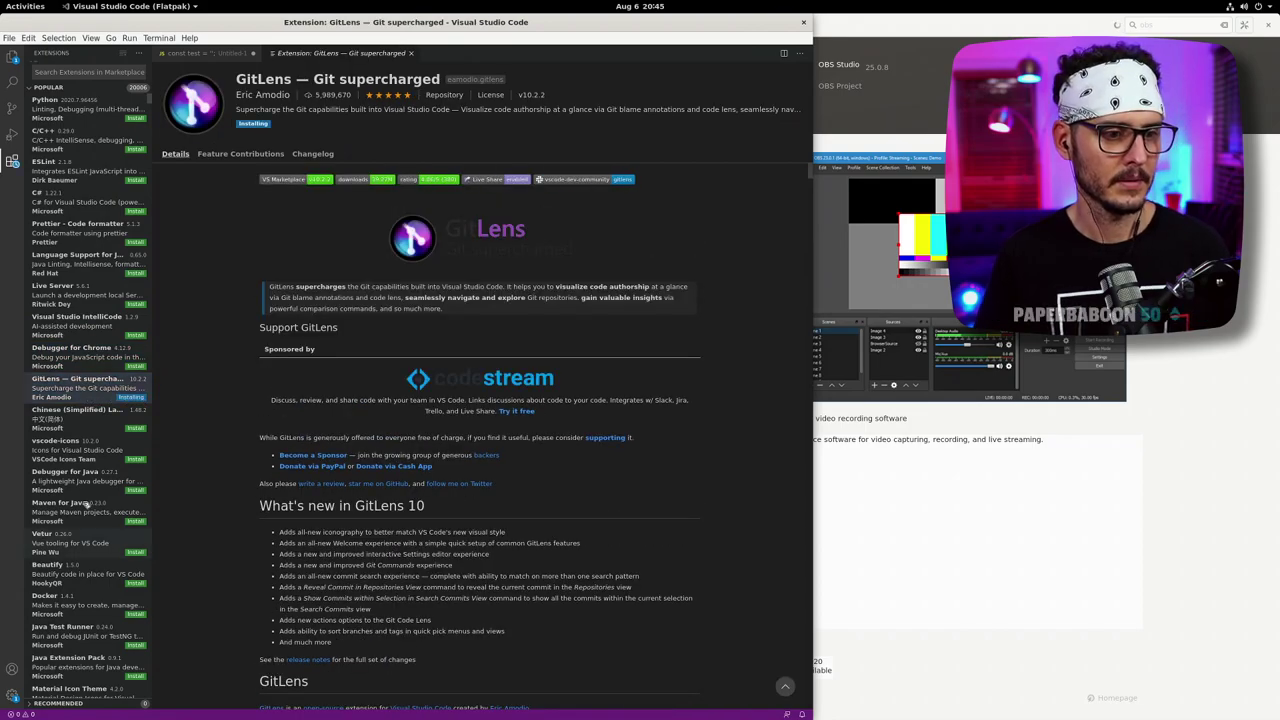
- Look over vscode-icons, Debugger for Java and Maven for Java, then open the Docker extension's page
{"action": "left_click", "coordinate": [73, 455]}
{"action": "left_click", "coordinate": [68, 486]}
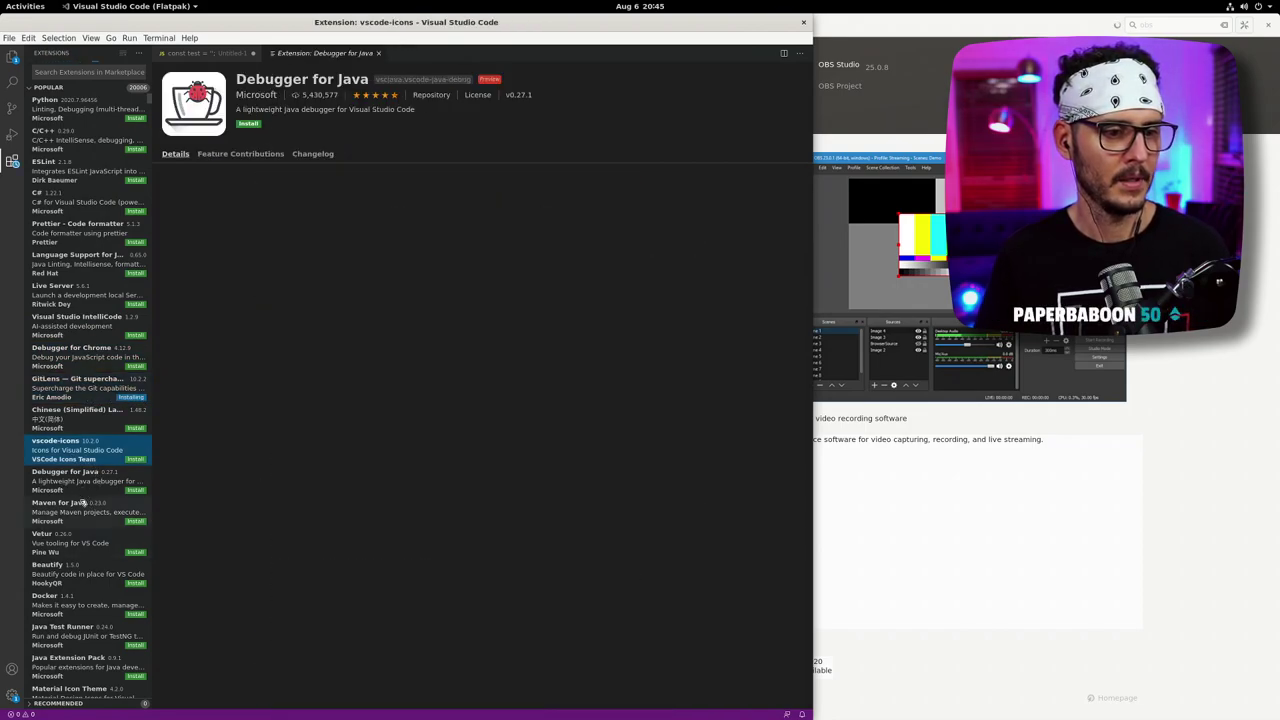
{"action": "left_click", "coordinate": [106, 502]}
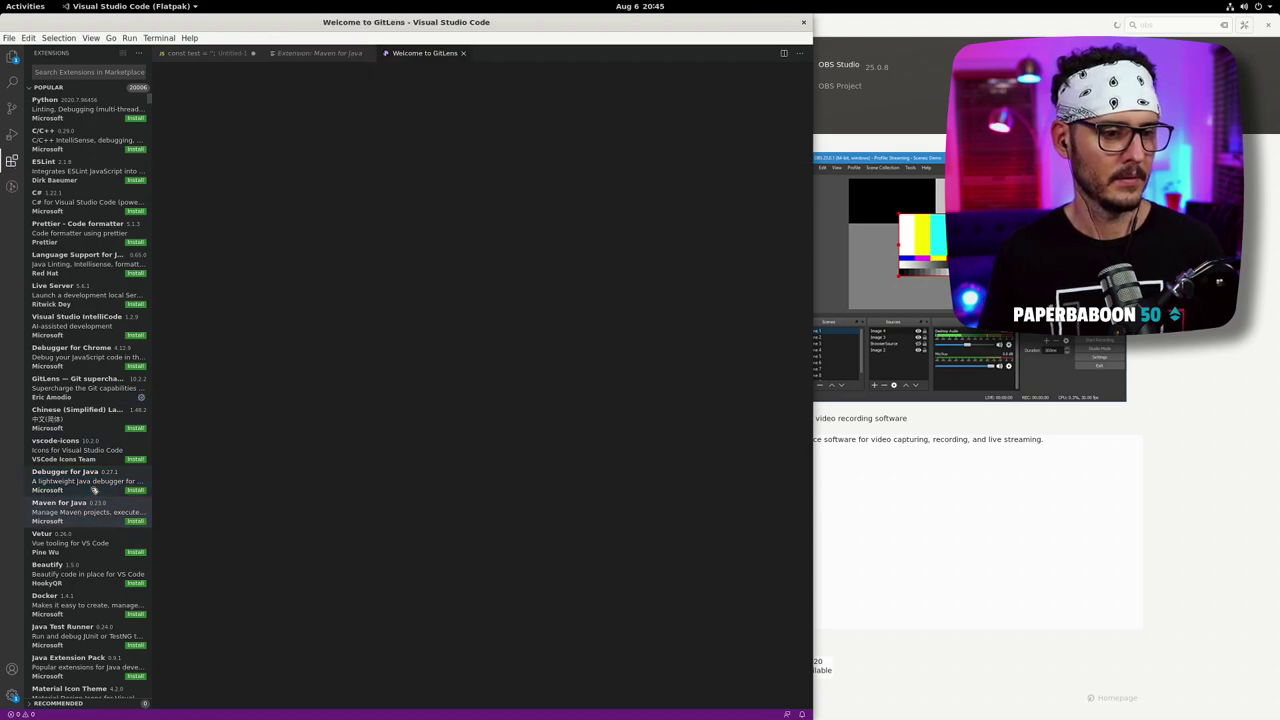
{"action": "scroll", "coordinate": [105, 580], "scroll_direction": "down", "scroll_amount": 2}
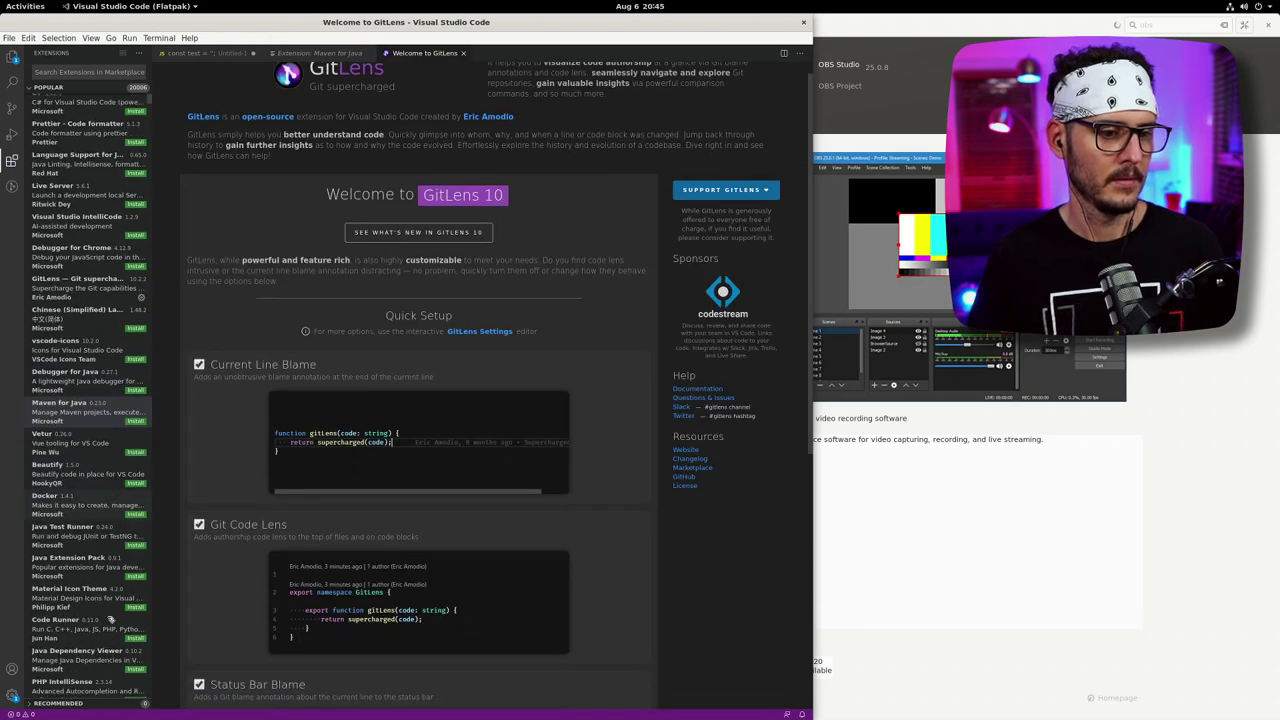
{"action": "left_click", "coordinate": [76, 508]}
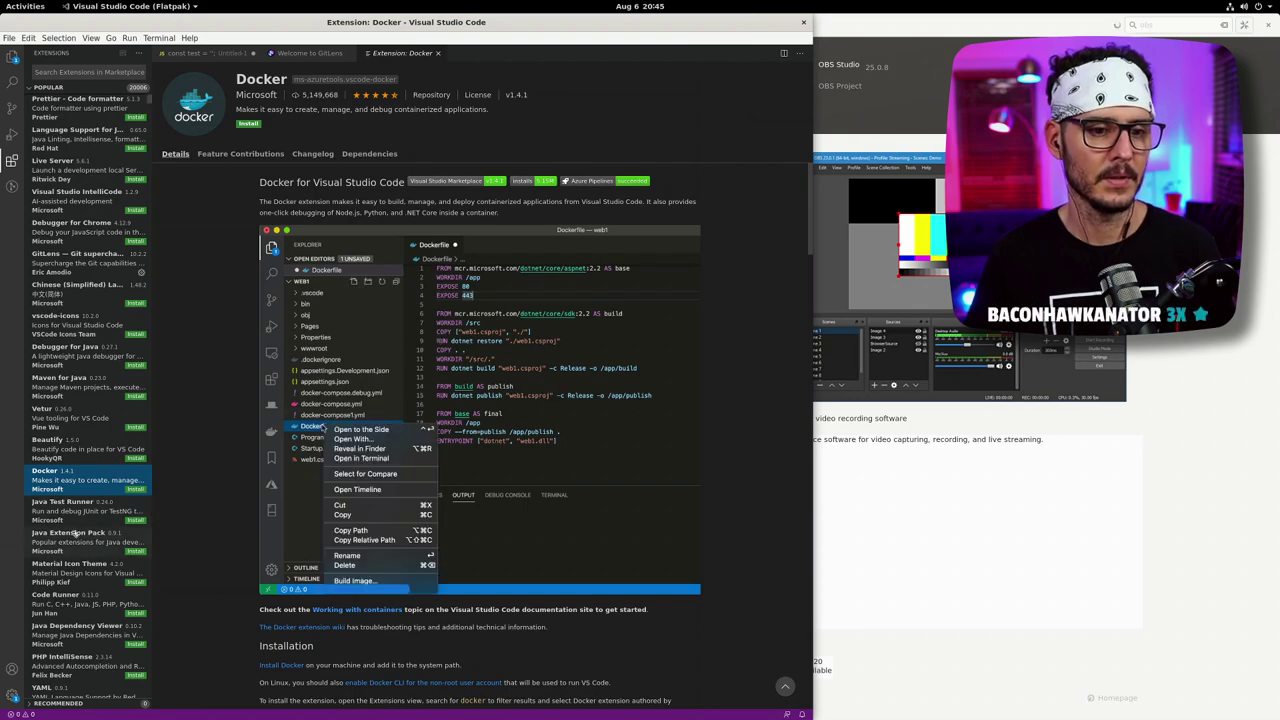
- Switch the sidebar to Explorer and open code.visualstudio.com in Firefox via the 'read our docs' link
{"action": "scroll", "coordinate": [80, 534], "scroll_direction": "up", "scroll_amount": 3}
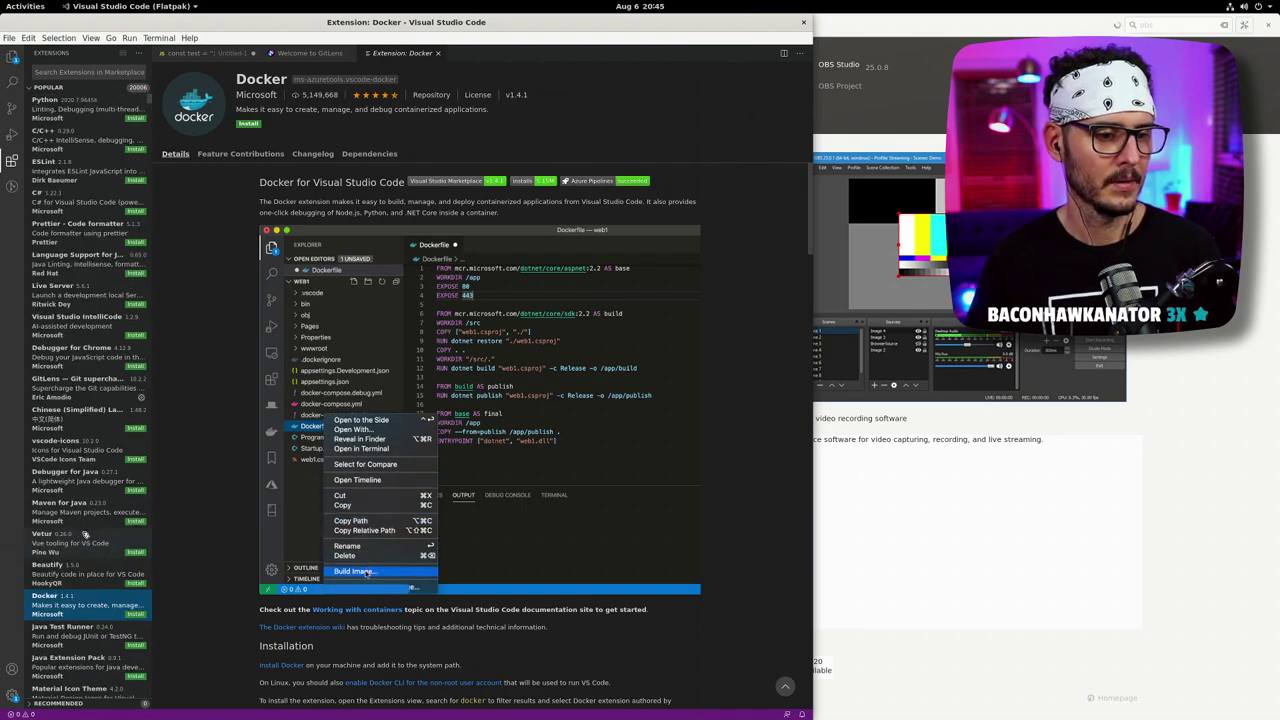
{"action": "scroll", "coordinate": [87, 533], "scroll_direction": "down", "scroll_amount": 6}
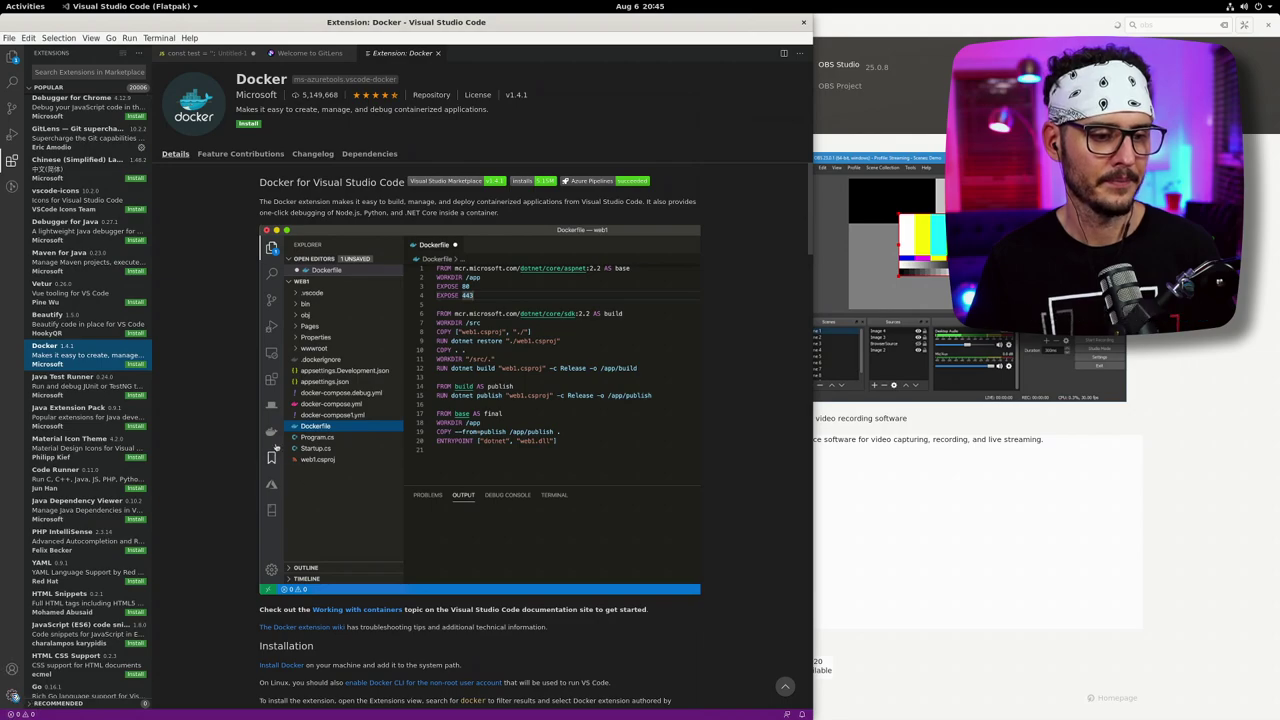
{"action": "left_click", "coordinate": [12, 695]}
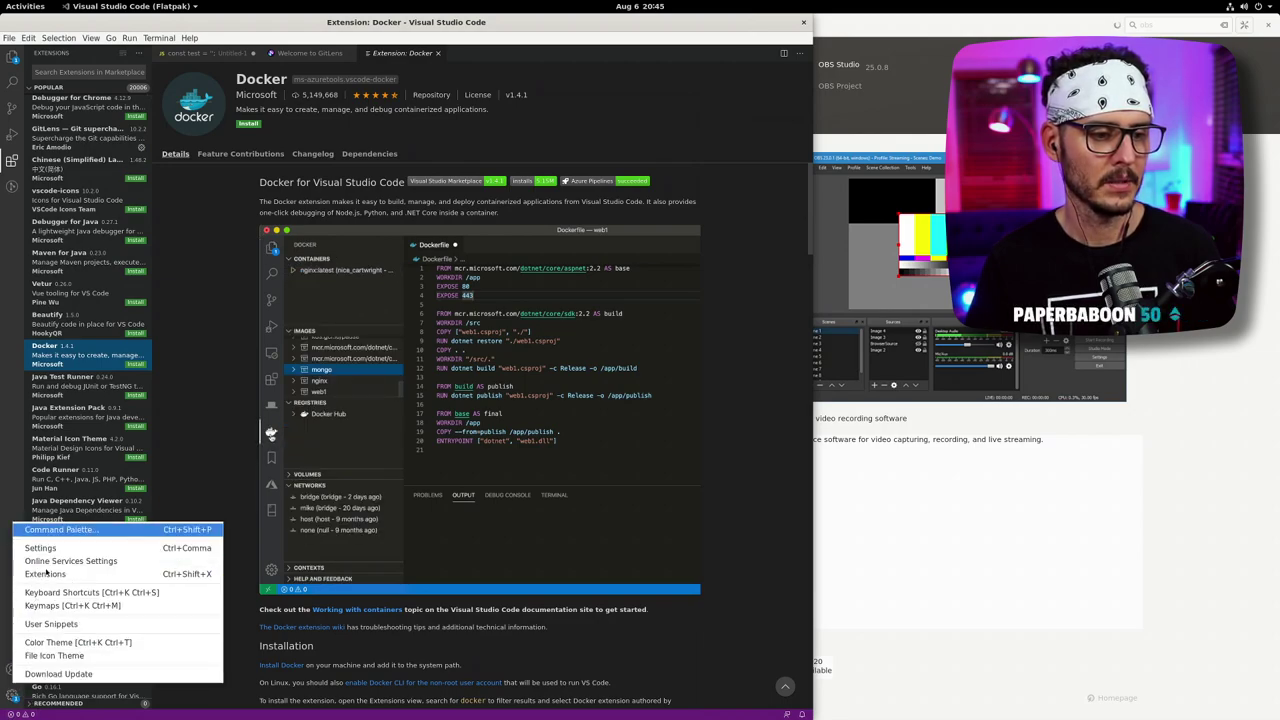
{"action": "left_click", "coordinate": [58, 673]}
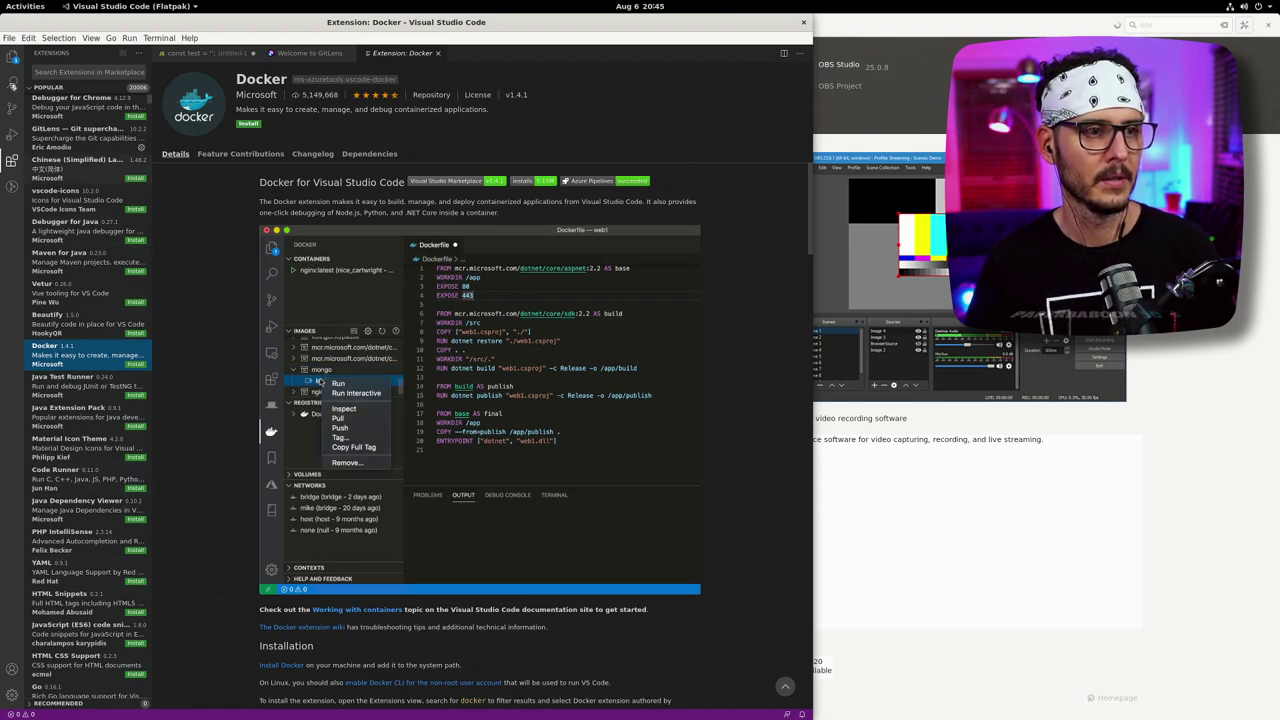
{"action": "left_click", "coordinate": [13, 57]}
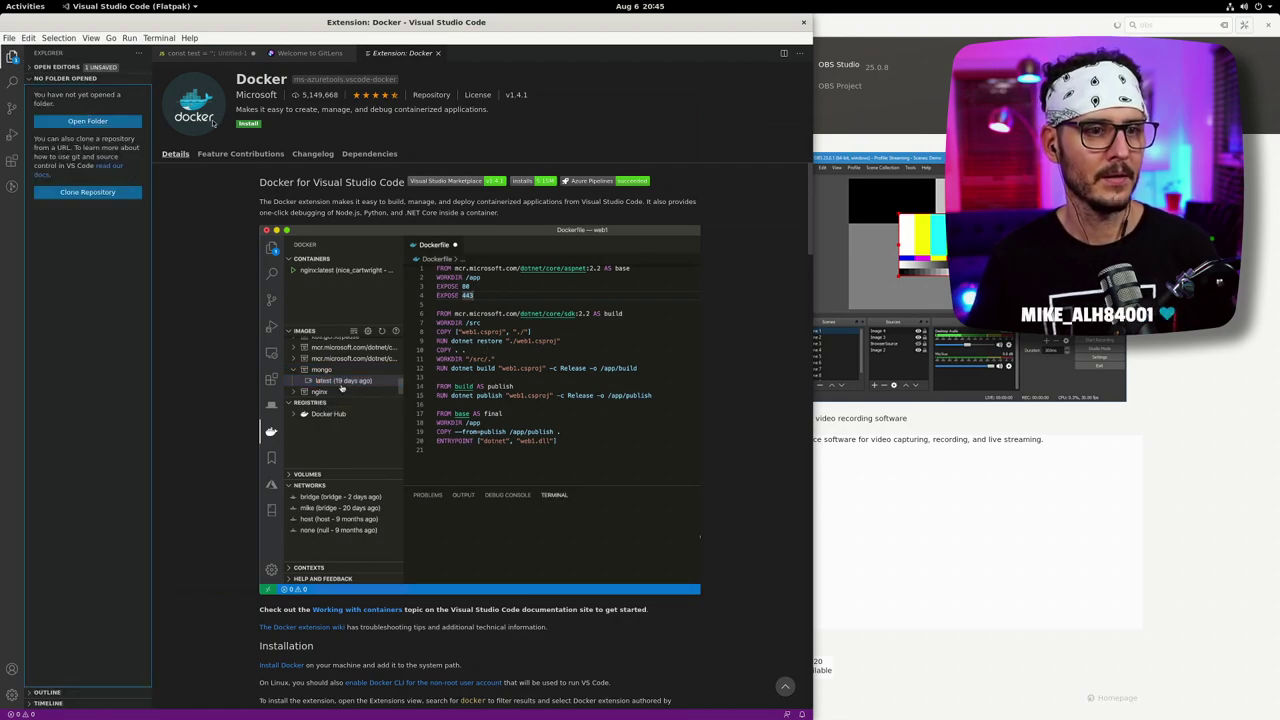
{"action": "left_click", "coordinate": [112, 166]}
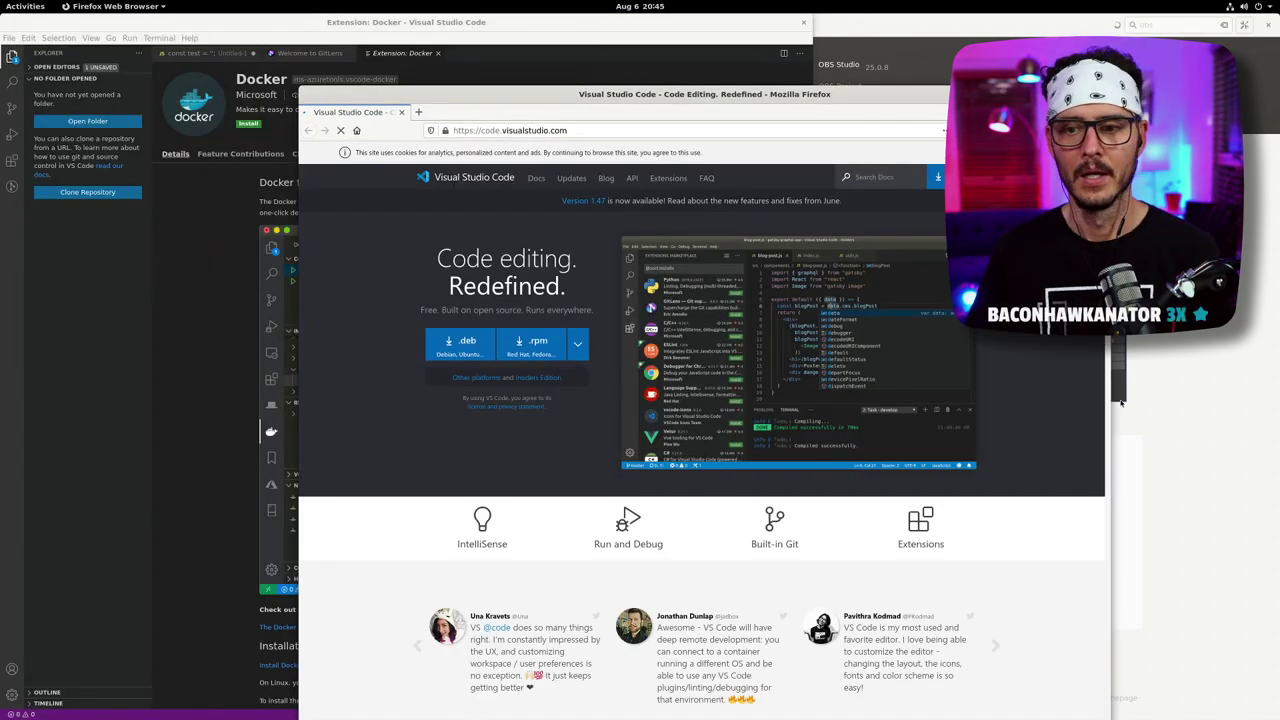
- Clear the OBS search in Pop!_Shop and close the store window
{"action": "left_click", "coordinate": [1121, 401]}
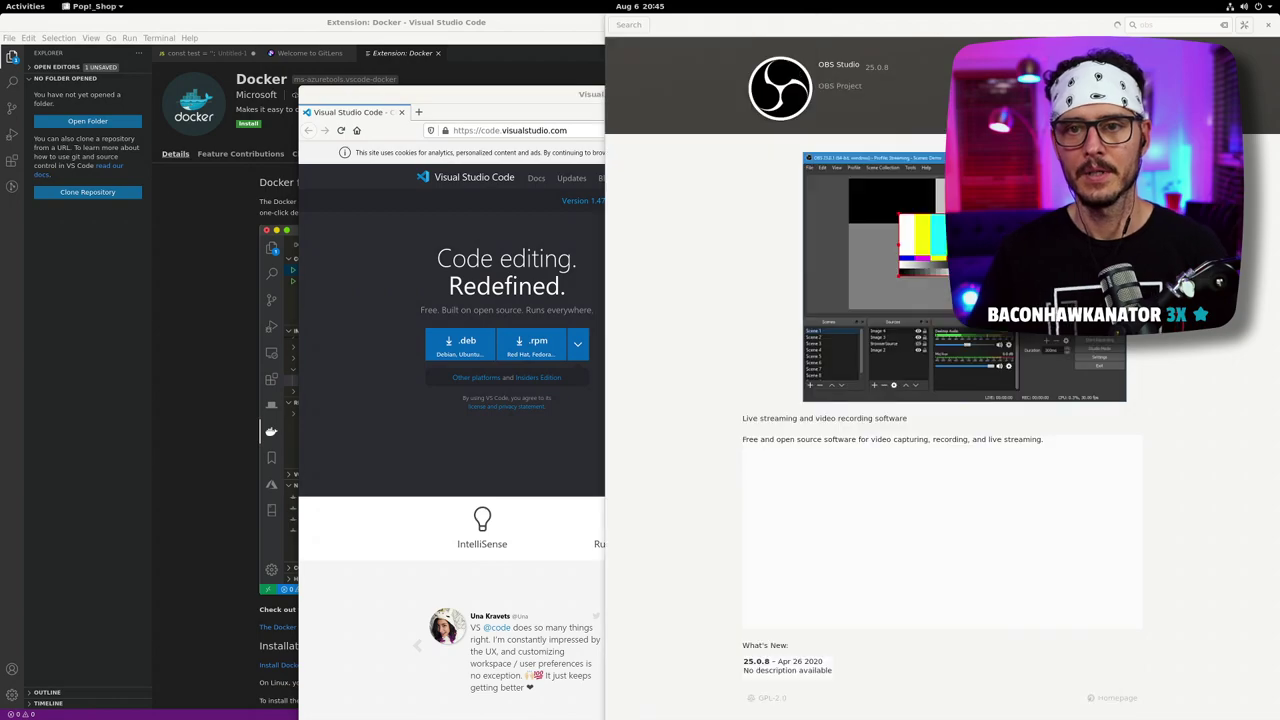
{"action": "left_click", "coordinate": [641, 26]}
{"action": "double_click", "coordinate": [1175, 23]}
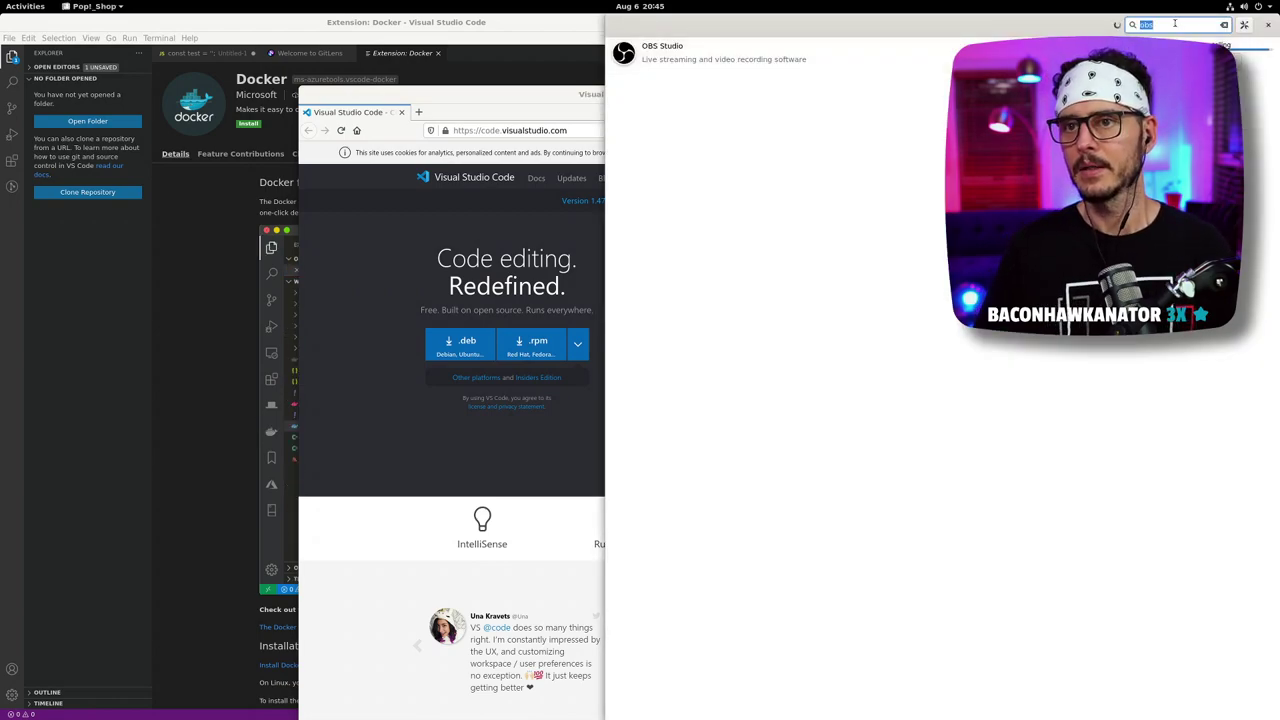
{"action": "key", "text": "BackSpace"}
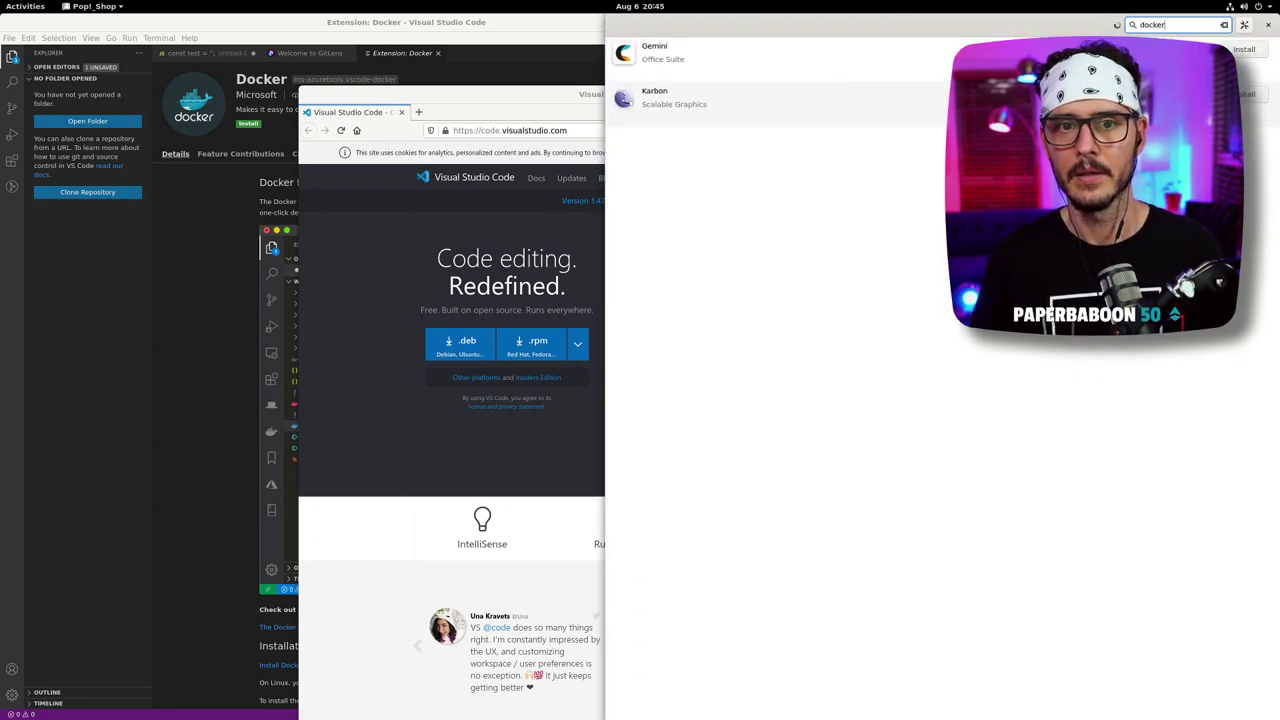
{"action": "left_click", "coordinate": [1268, 24]}
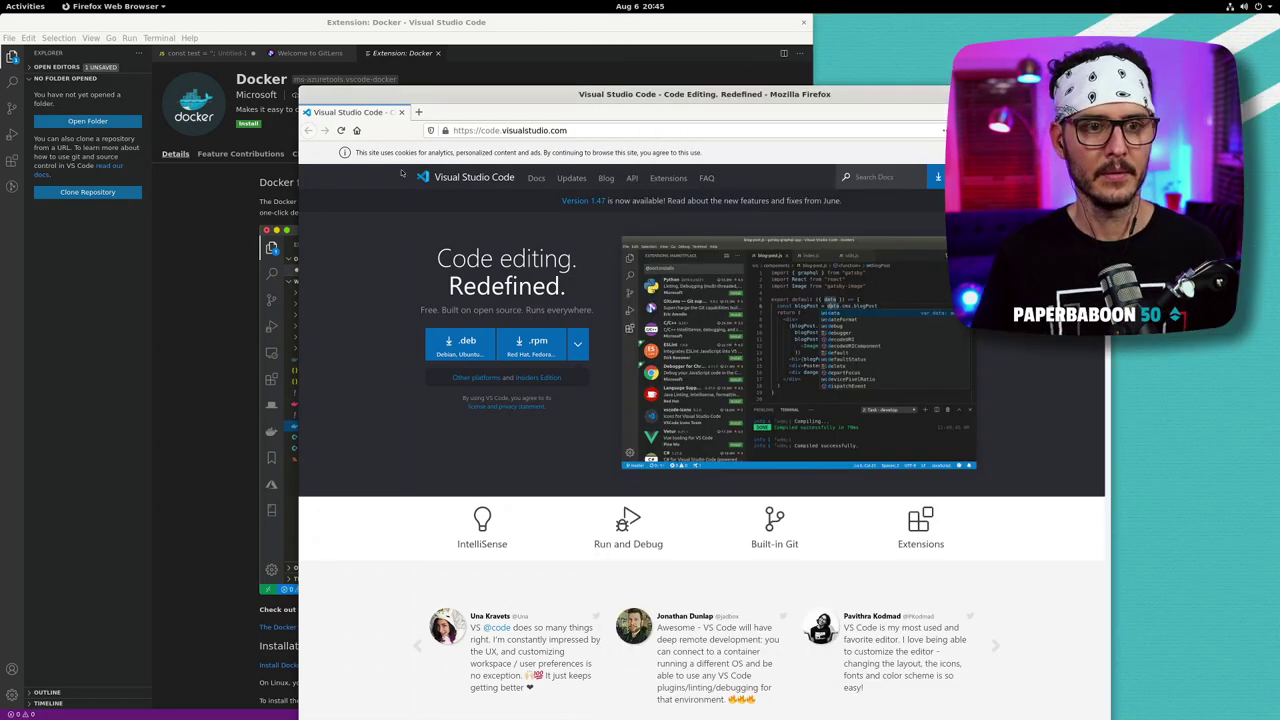
- Search the web for docker, open Get Started, and try the Docker Desktop download
{"action": "left_click", "coordinate": [456, 128]}
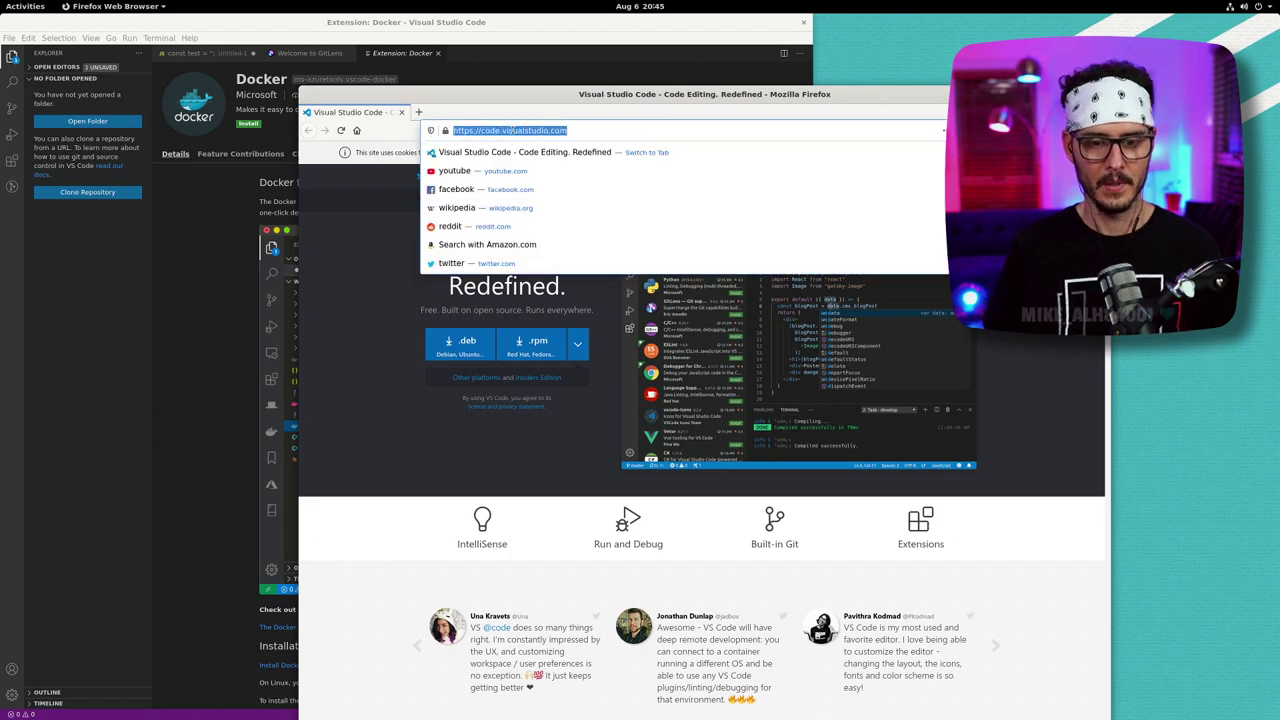
{"action": "type", "text": "docker"}
{"action": "key", "text": "BackSpace"}
{"action": "key", "text": "BackSpace"}
{"action": "key", "text": "BackSpace"}
{"action": "key", "text": "BackSpace"}
{"action": "key", "text": "BackSpace"}
{"action": "key", "text": "BackSpace"}
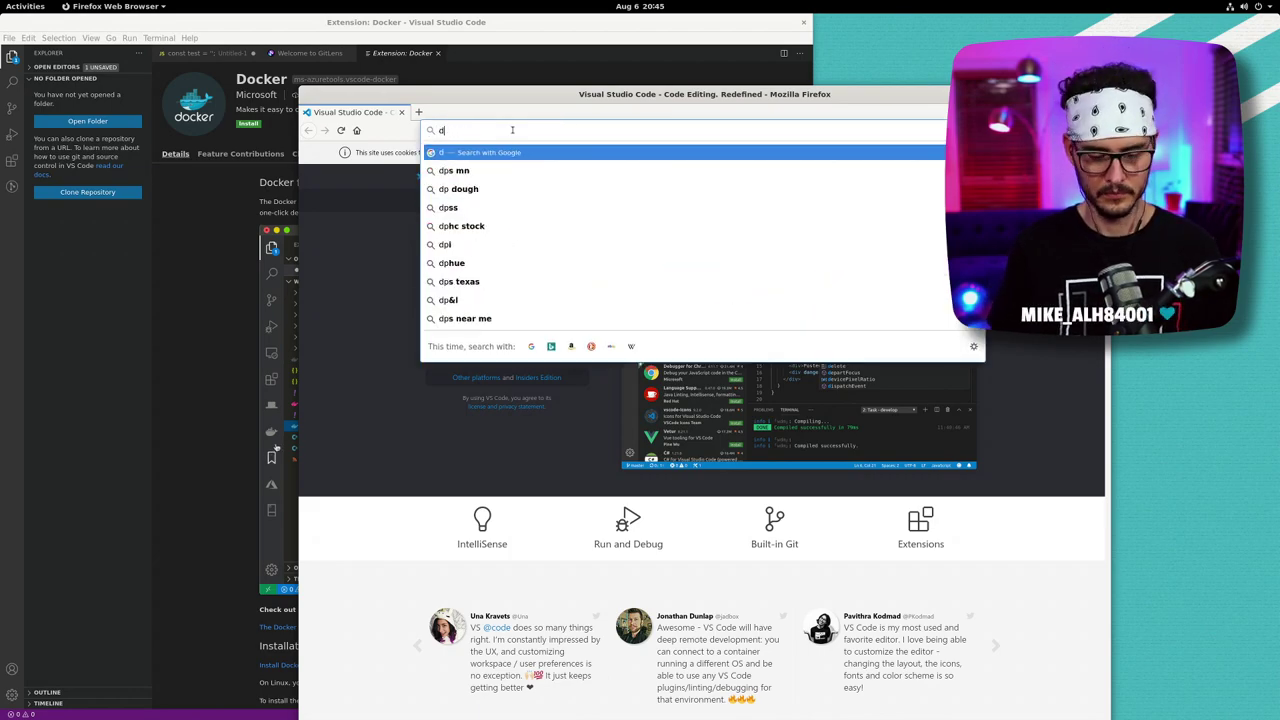
{"action": "type", "text": "docker"}
{"action": "key", "text": "Return"}
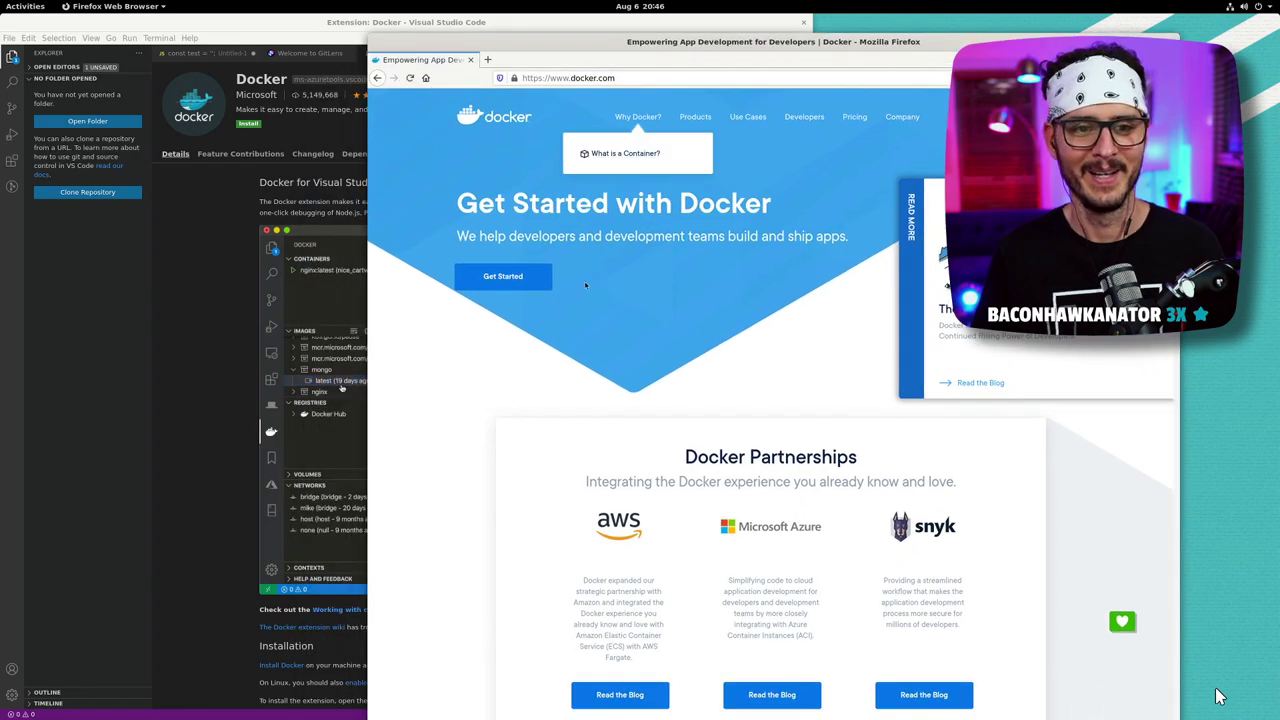
{"action": "left_click", "coordinate": [540, 284]}
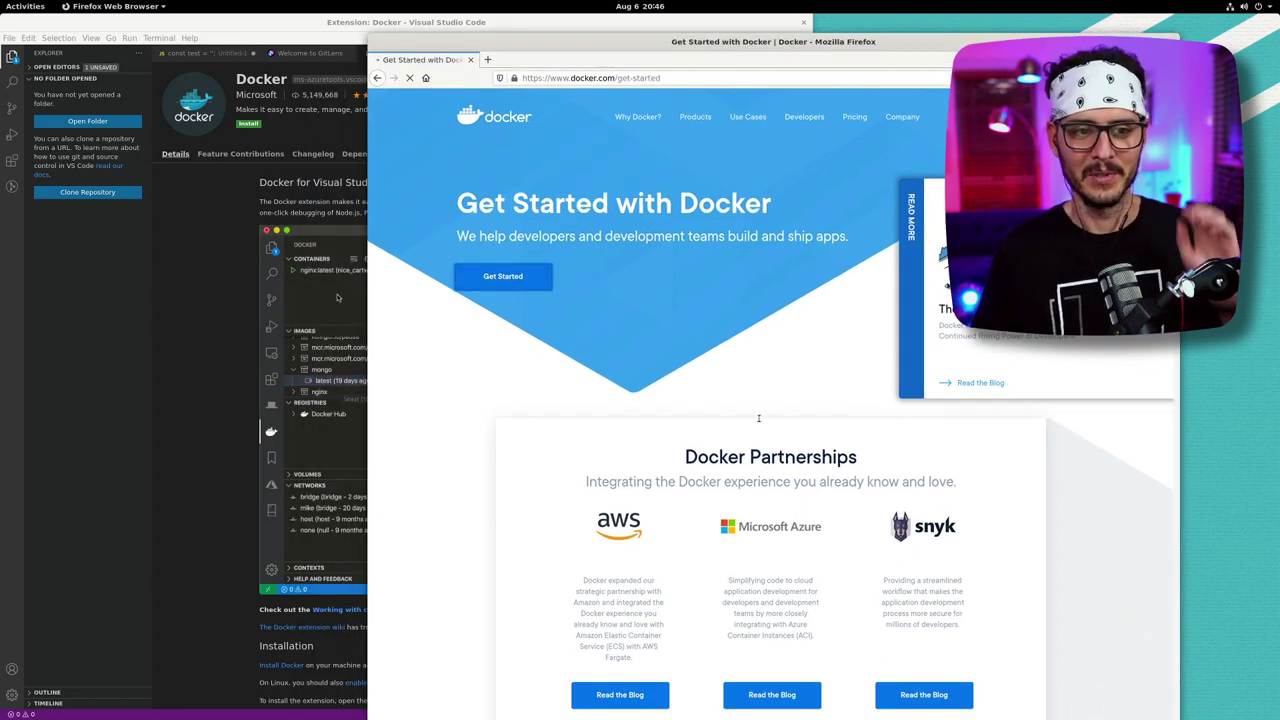
{"action": "mouse_move", "coordinate": [600, 513]}
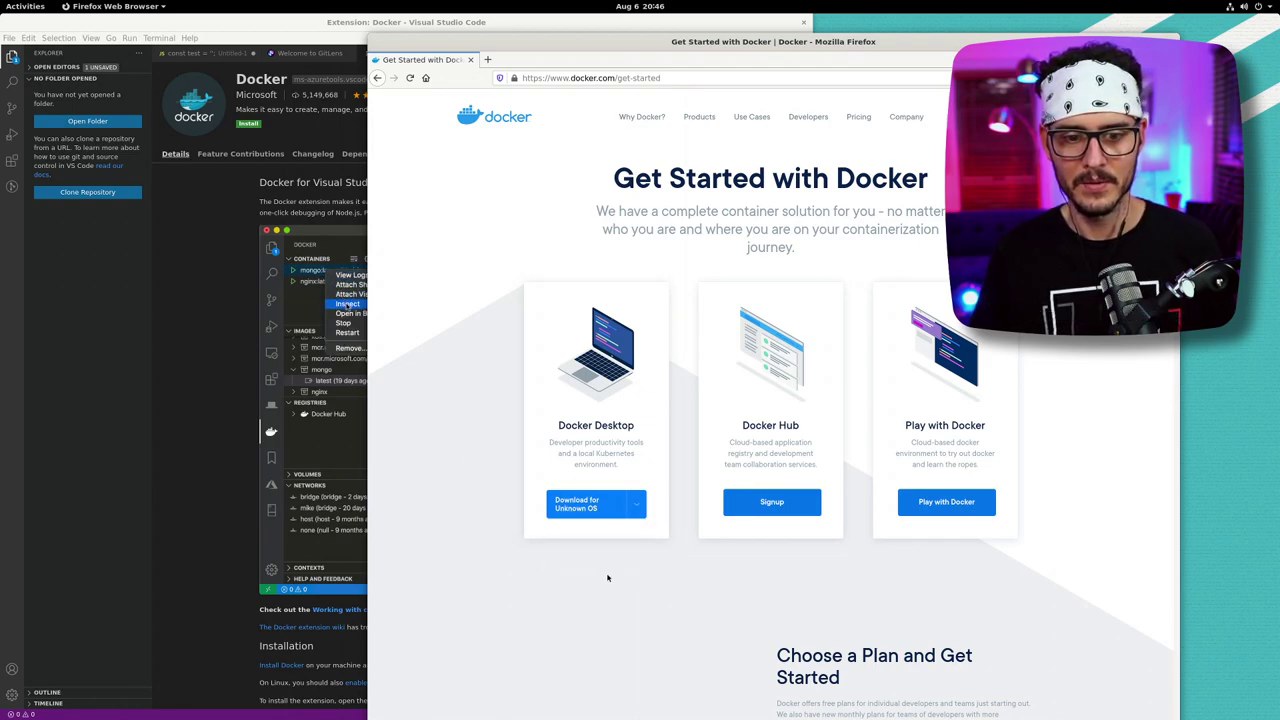
{"action": "mouse_move", "coordinate": [608, 570]}
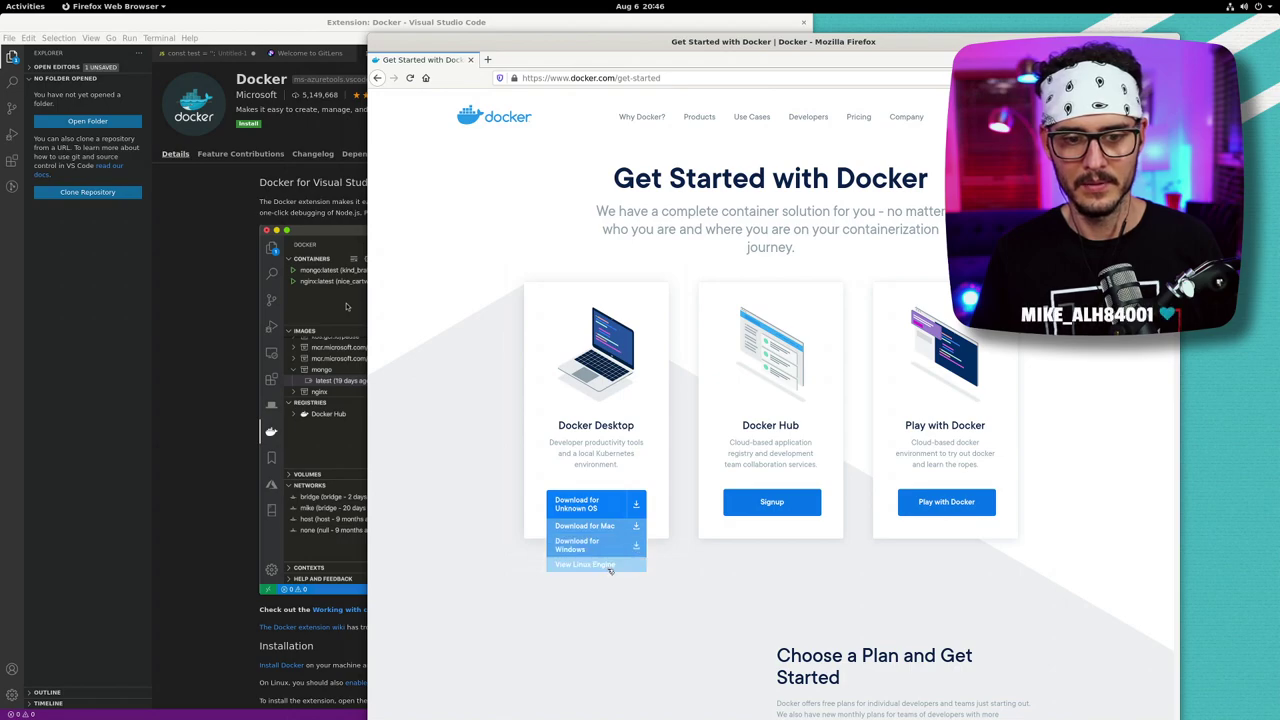
{"action": "left_click", "coordinate": [591, 505]}
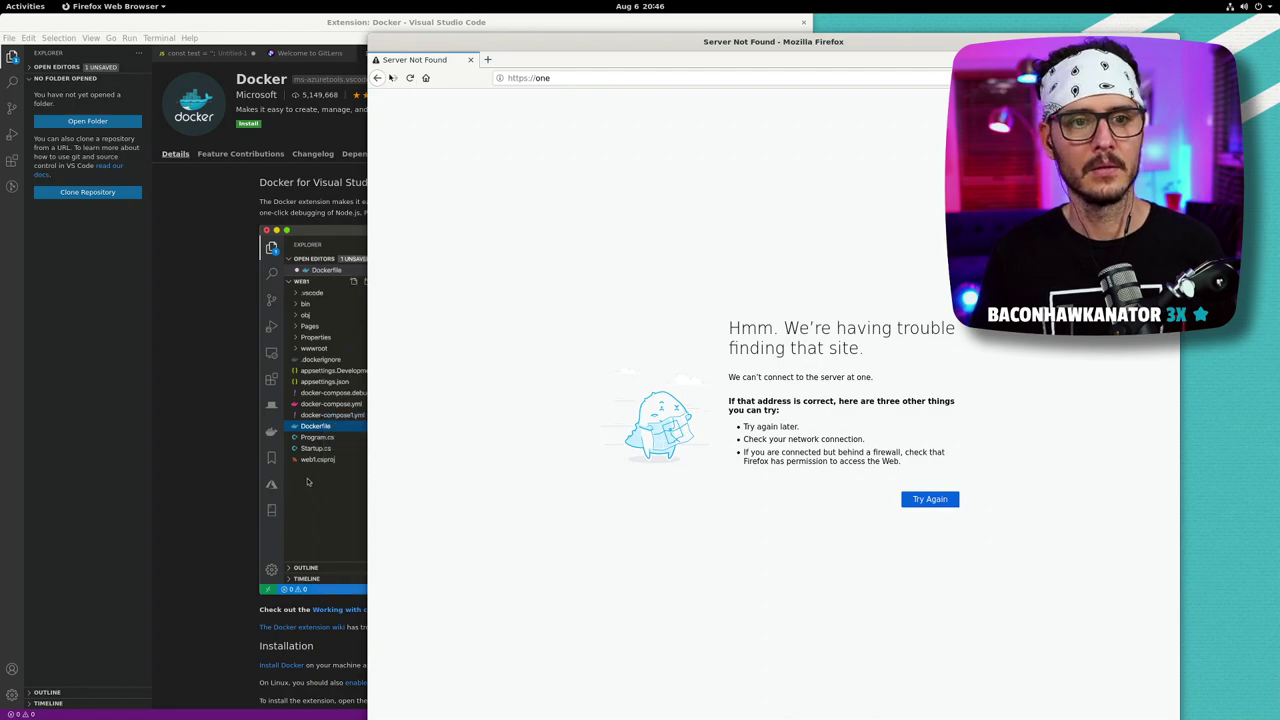
- Search 'docker ubuntu' and open the Install Docker Engine on Ubuntu result
{"action": "key", "text": "ctrl+l"}
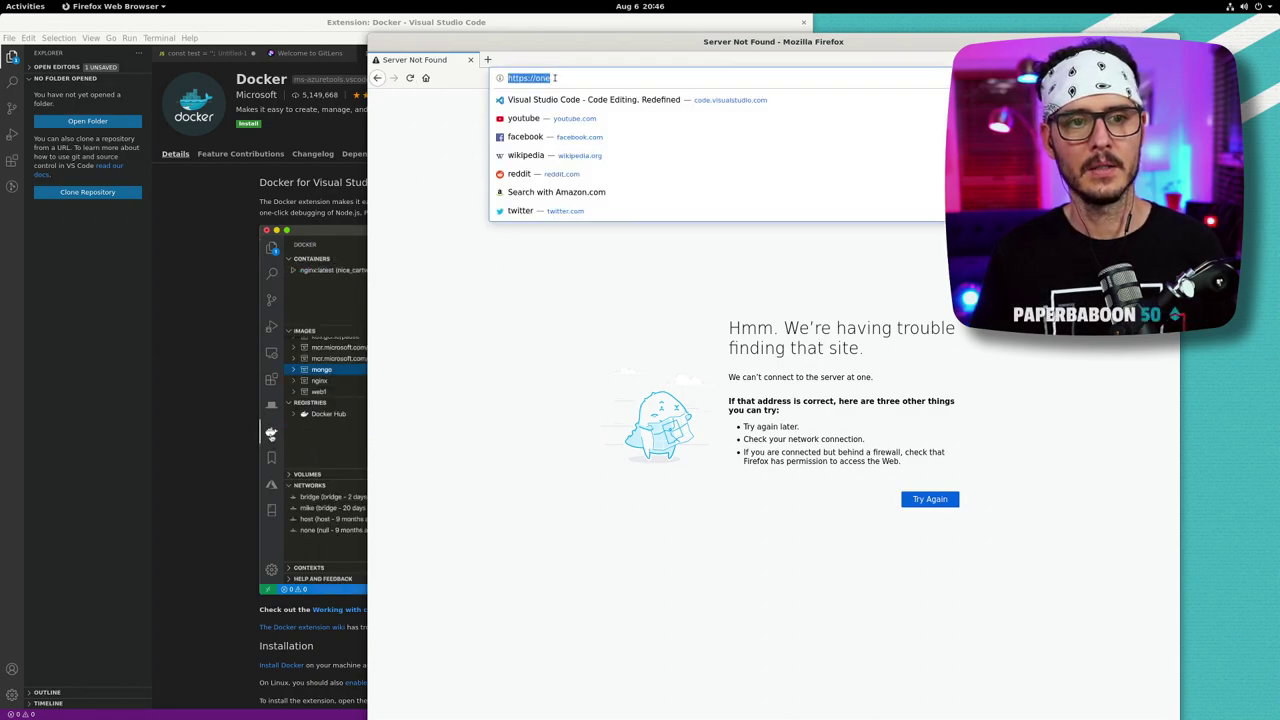
{"action": "left_click", "coordinate": [377, 78]}
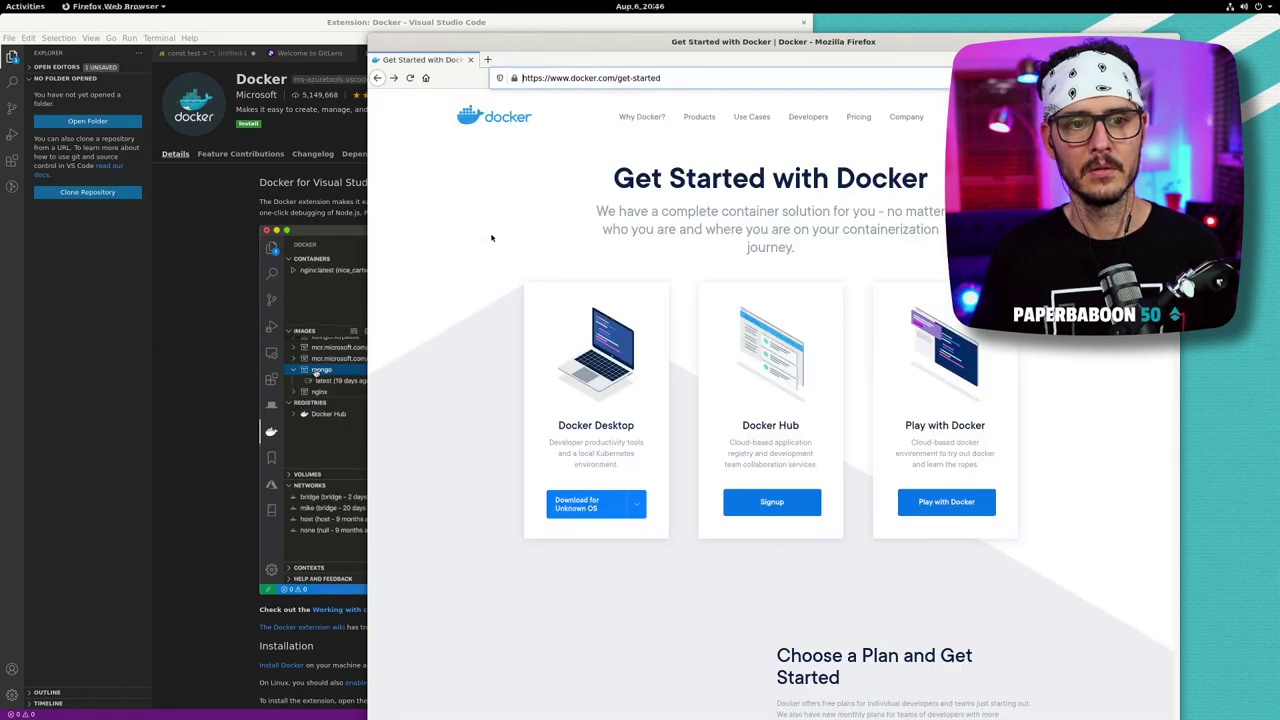
{"action": "mouse_move", "coordinate": [598, 508]}
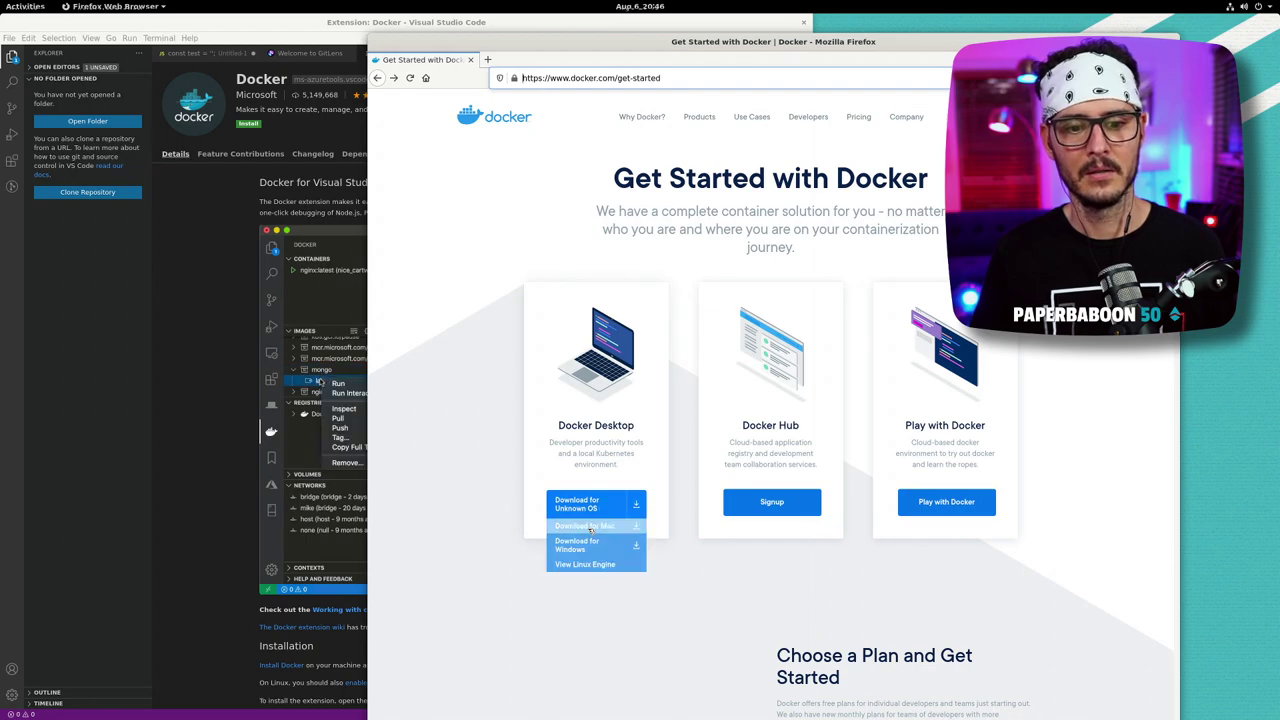
{"action": "key", "text": "alt+Right"}
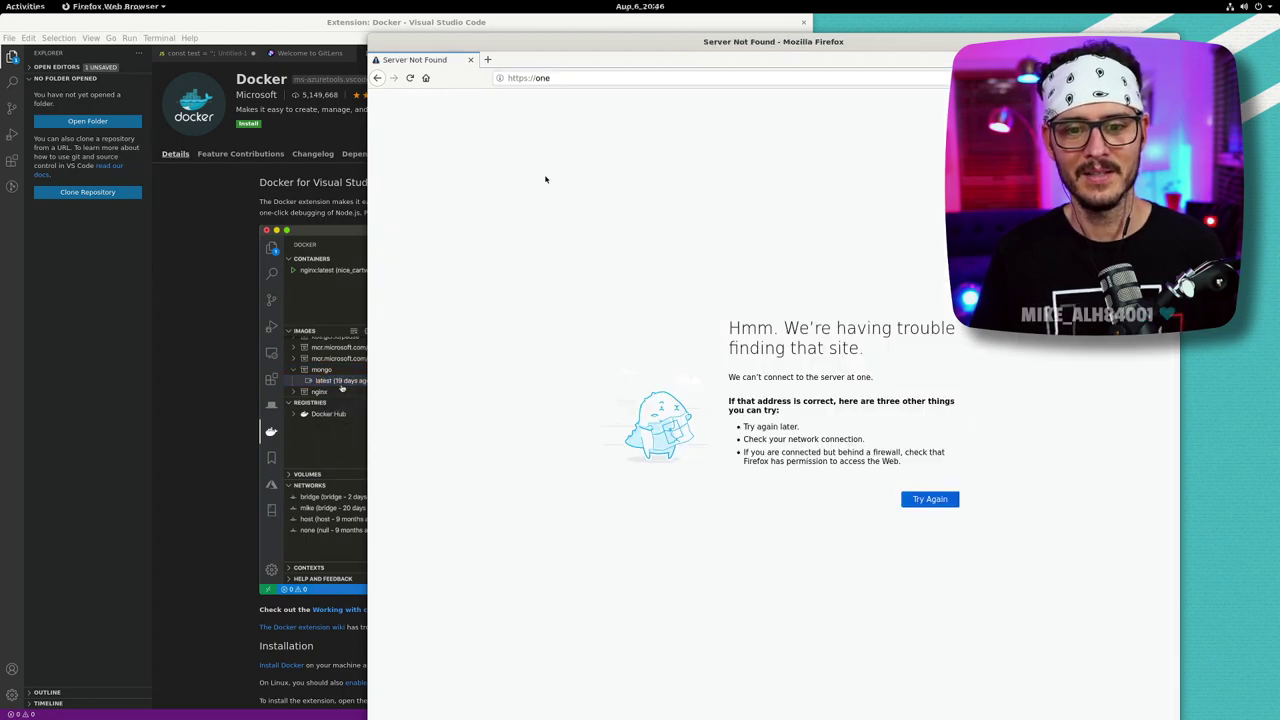
{"action": "left_click", "coordinate": [527, 76]}
{"action": "type", "text": "d"}
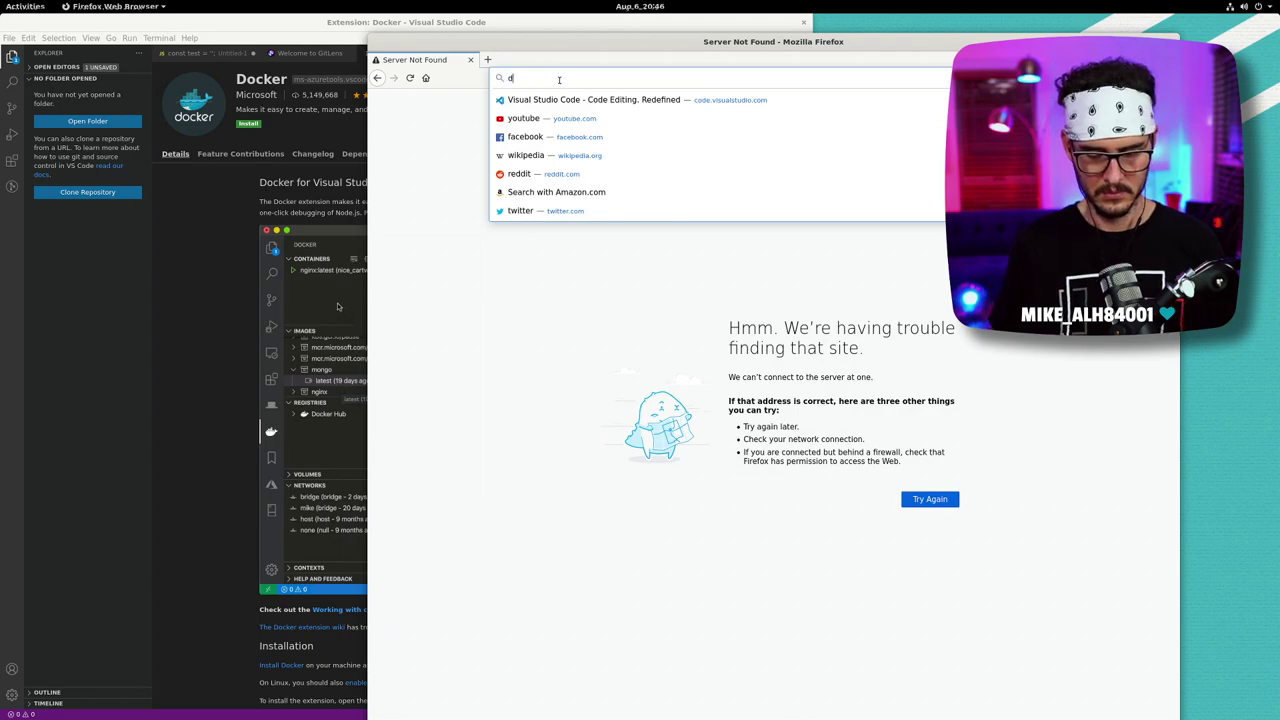
{"action": "type", "text": "ocker ubuntu"}
{"action": "key", "text": "Return"}
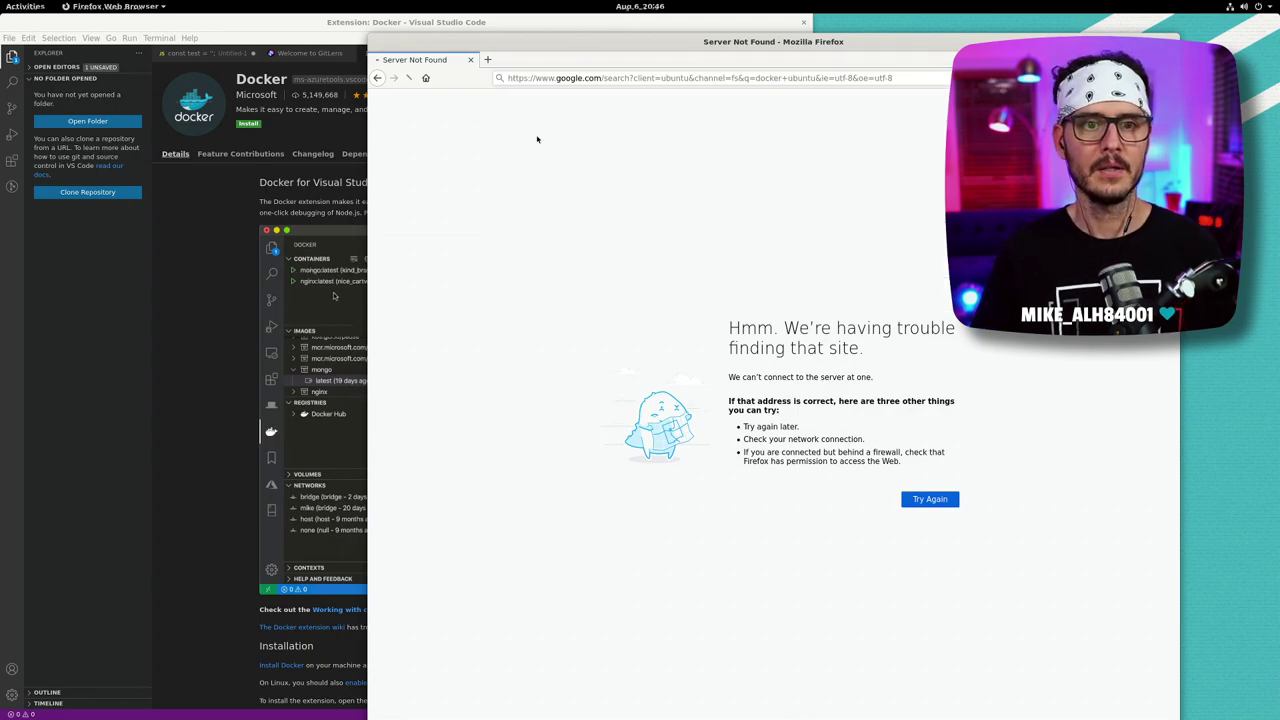
{"action": "left_click", "coordinate": [521, 197]}
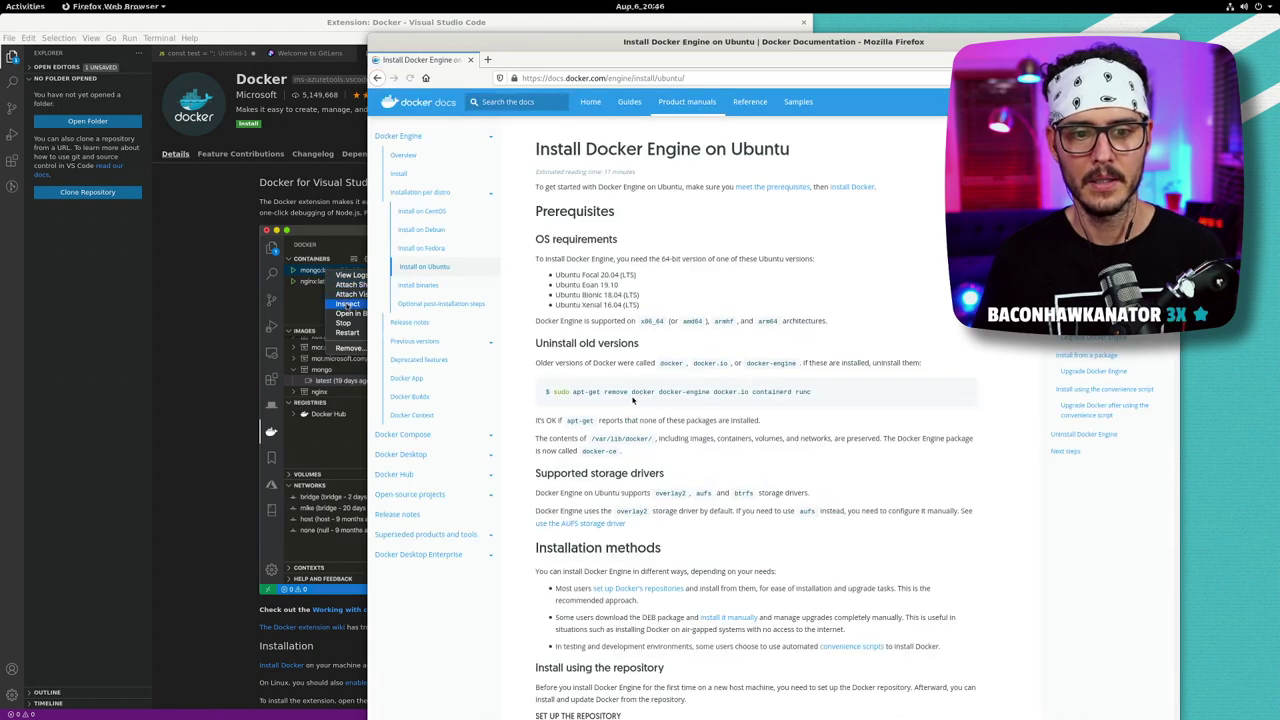
- Copy the apt-get remove command for old Docker versions and switch to the Terminal
{"action": "left_click_drag", "start_coordinate": [811, 392], "coordinate": [546, 392]}
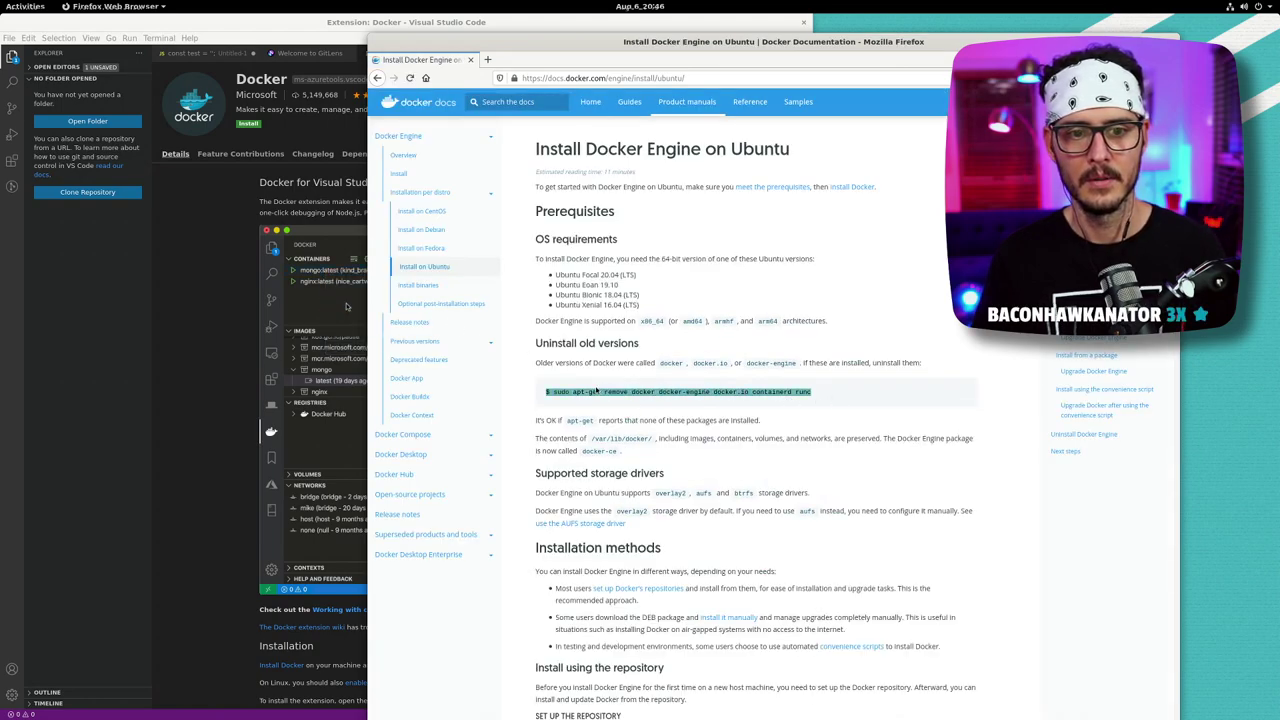
{"action": "left_click", "coordinate": [727, 400]}
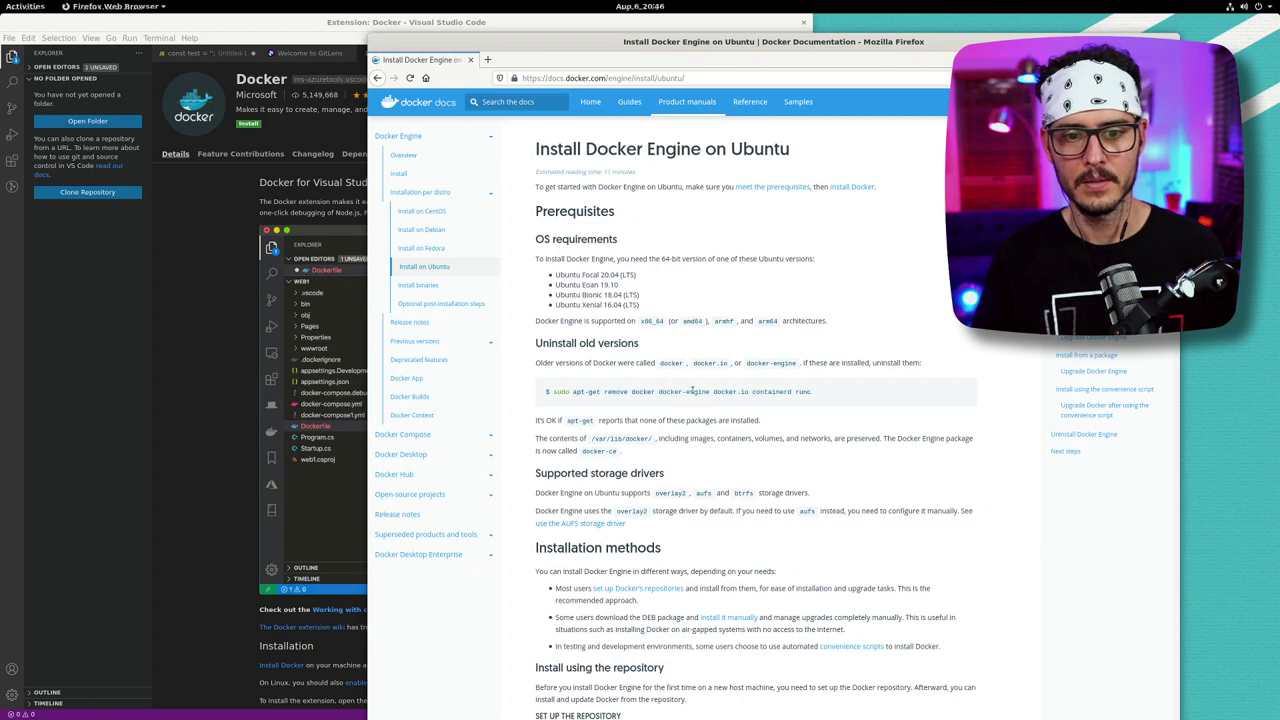
{"action": "triple_click", "coordinate": [692, 391]}
{"action": "right_click", "coordinate": [679, 391]}
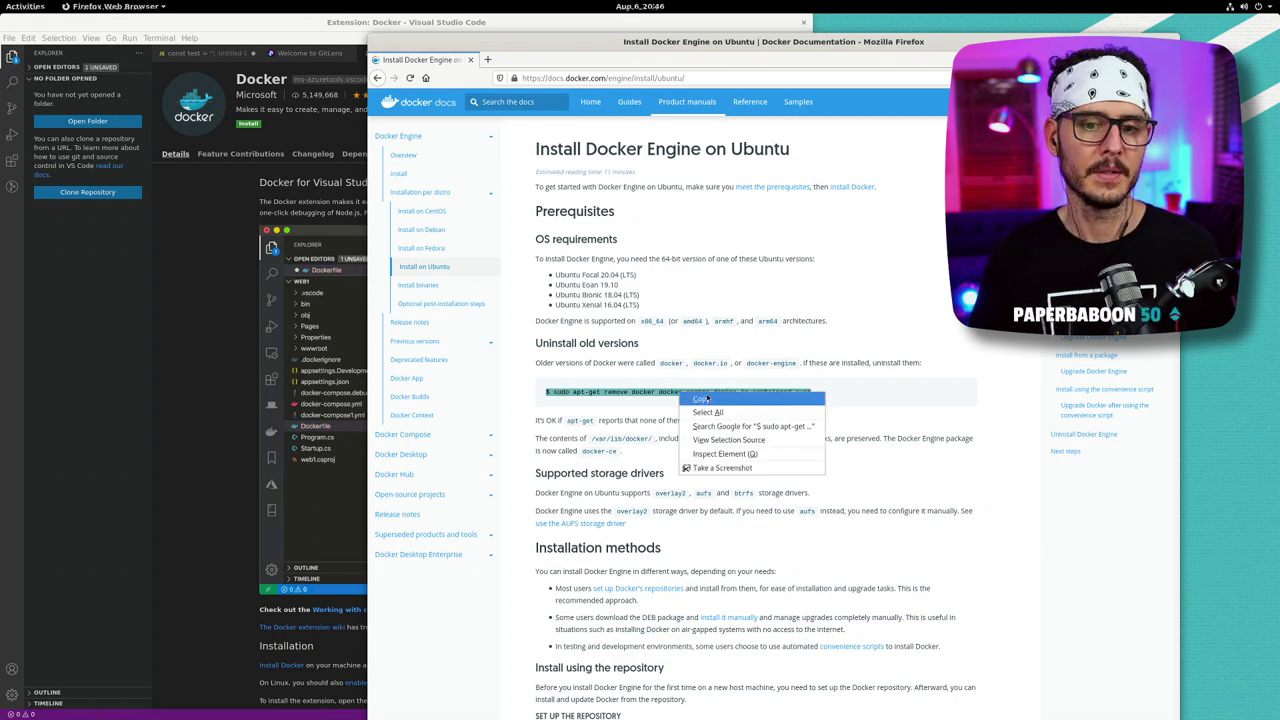
{"action": "left_click", "coordinate": [707, 398]}
{"action": "left_click", "coordinate": [340, 410]}
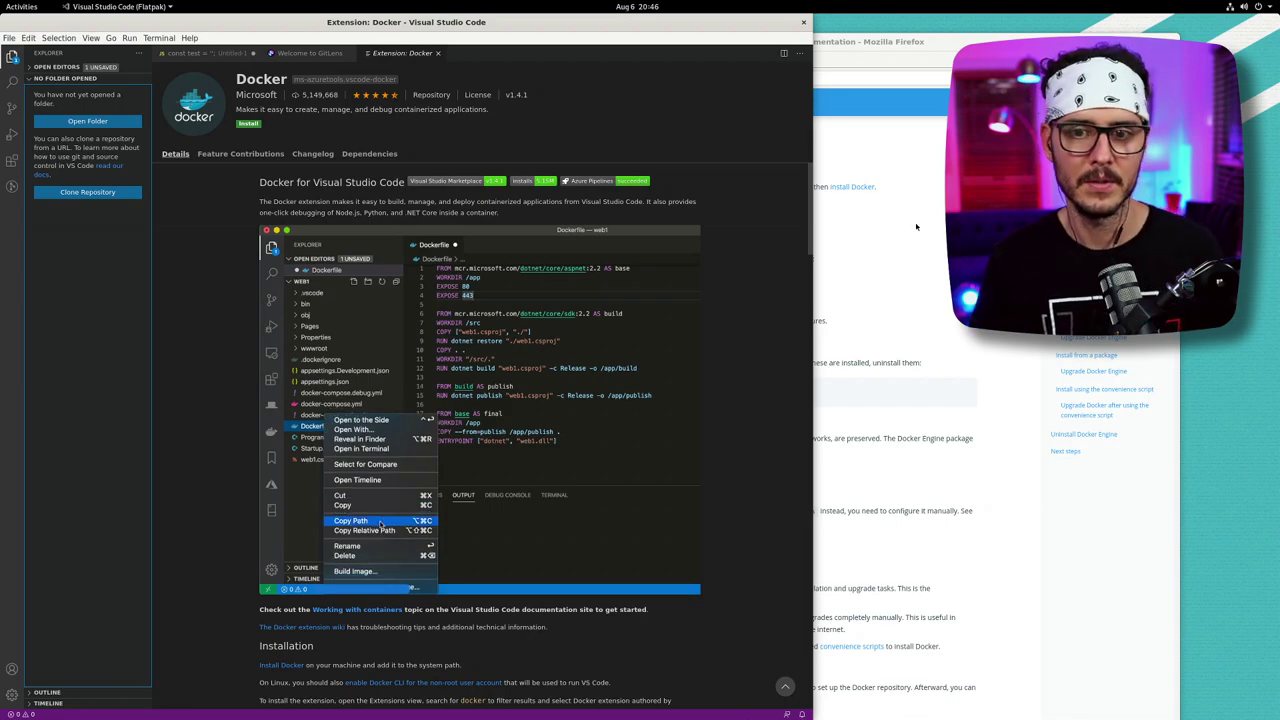
{"action": "key", "text": "alt+Tab"}
{"action": "left_click", "coordinate": [652, 419]}
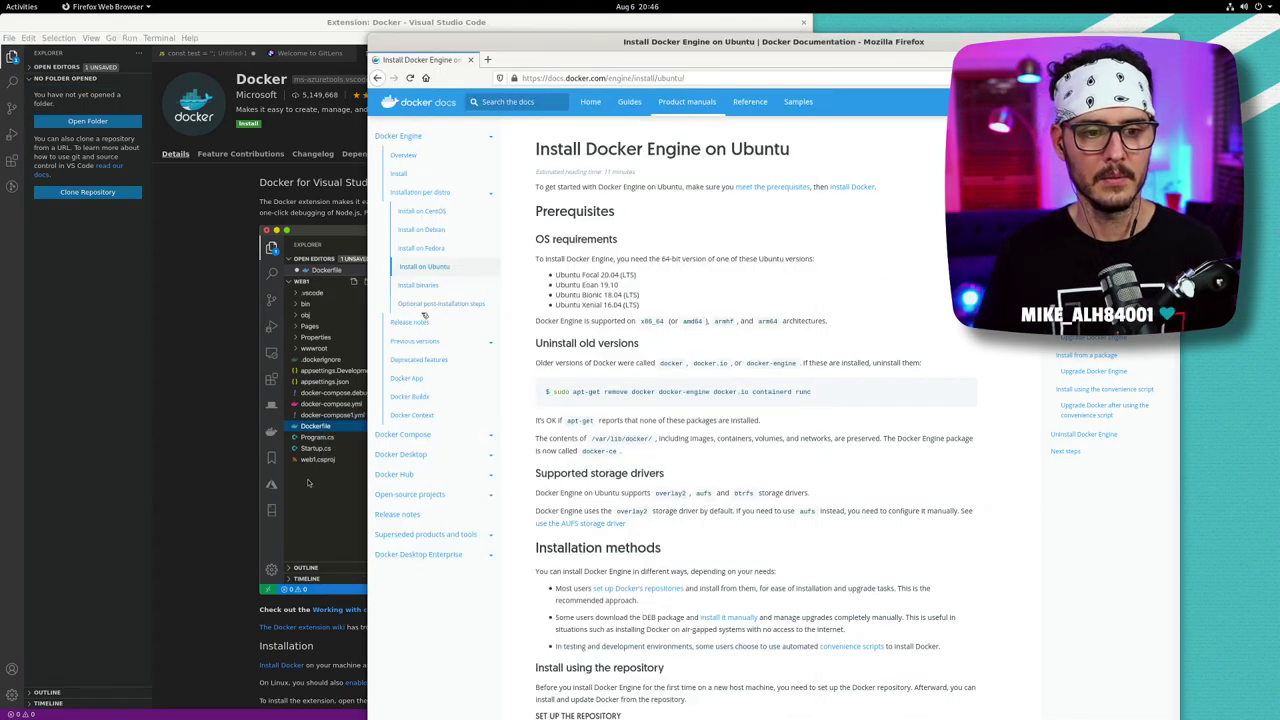
{"action": "key", "text": "alt+Tab"}
{"action": "key", "text": "alt+Tab"}
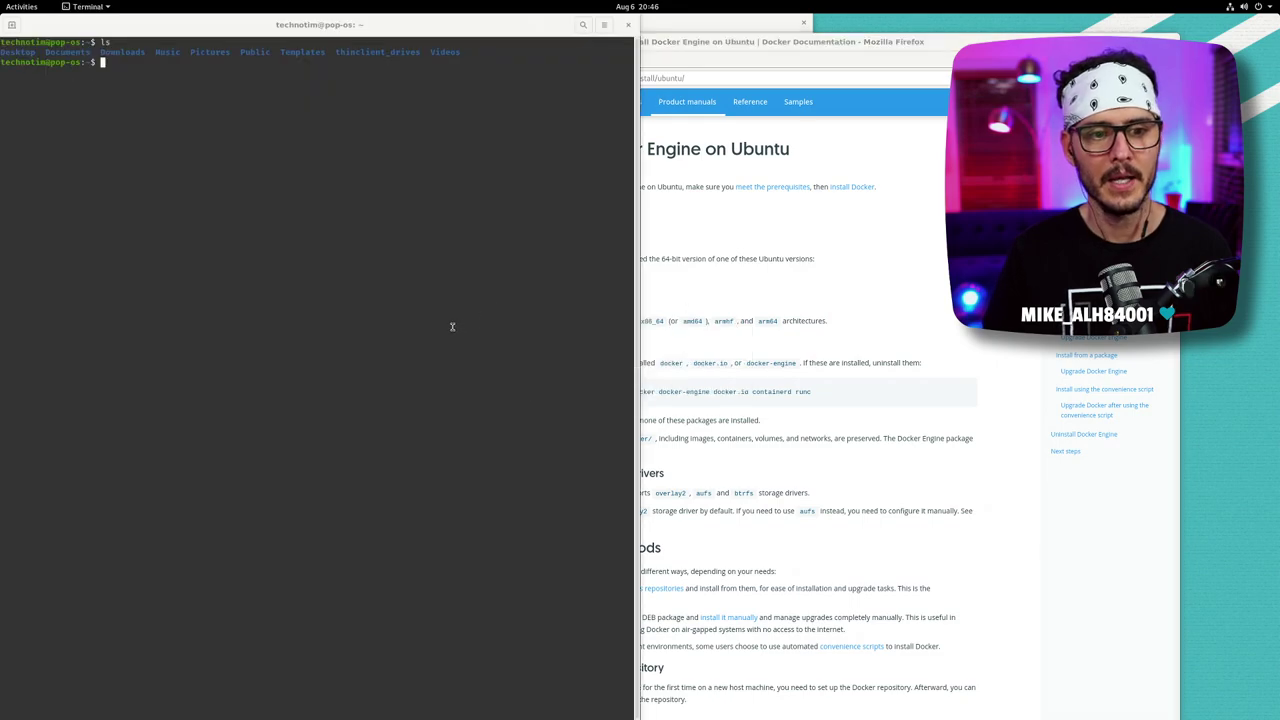
- Paste the apt-get remove command, strip the leading '$', and run it with the sudo password
{"action": "right_click", "coordinate": [287, 261]}
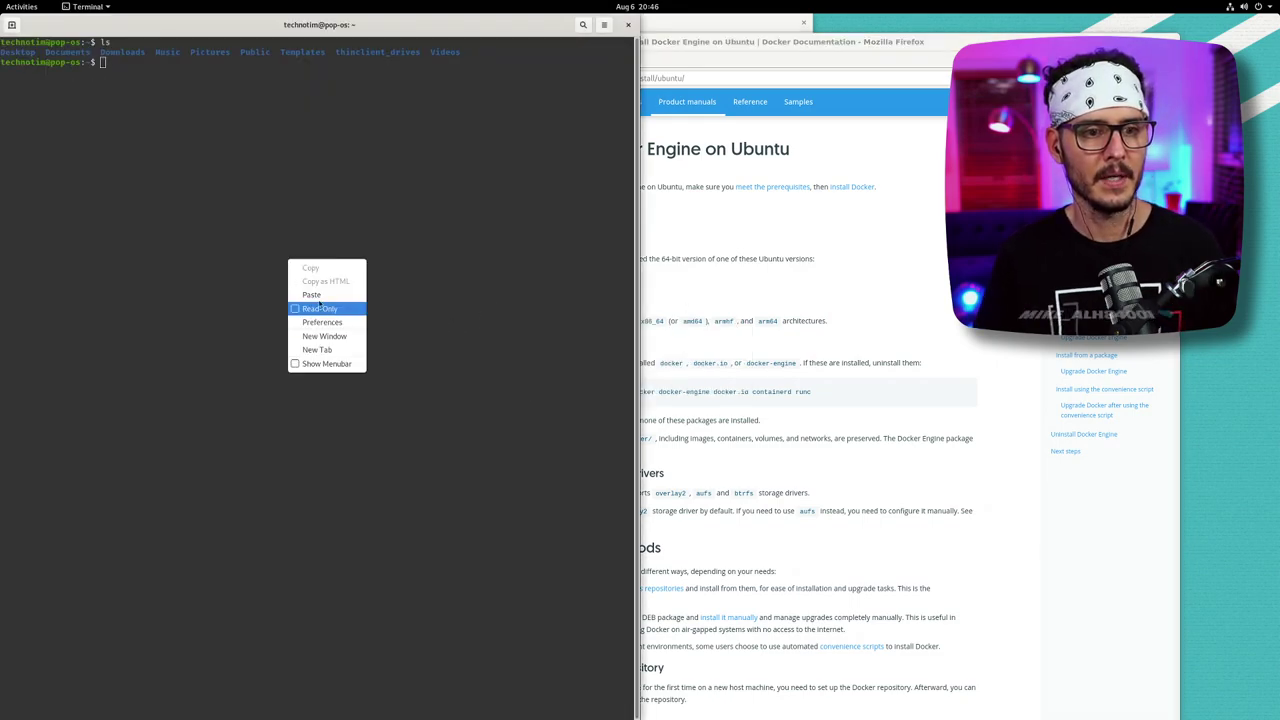
{"action": "left_click", "coordinate": [325, 305]}
{"action": "key", "text": "Return"}
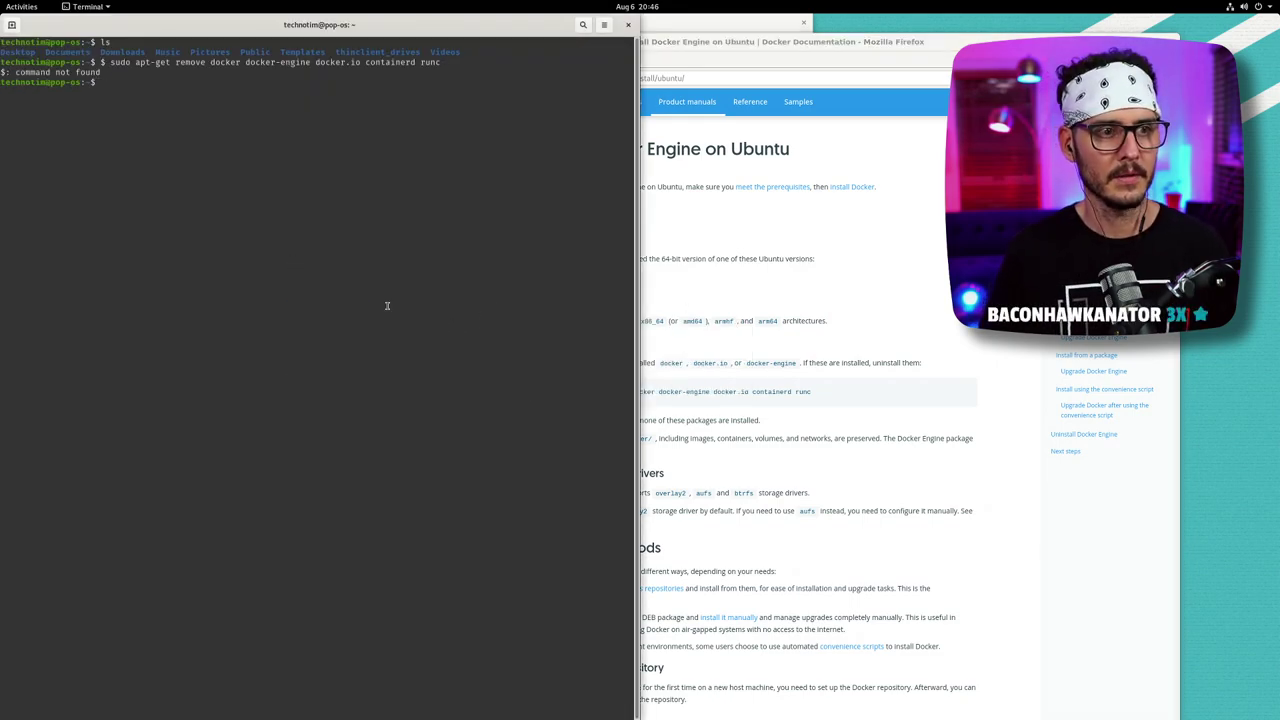
{"action": "key", "text": "Up"}
{"action": "key", "text": "Home"}
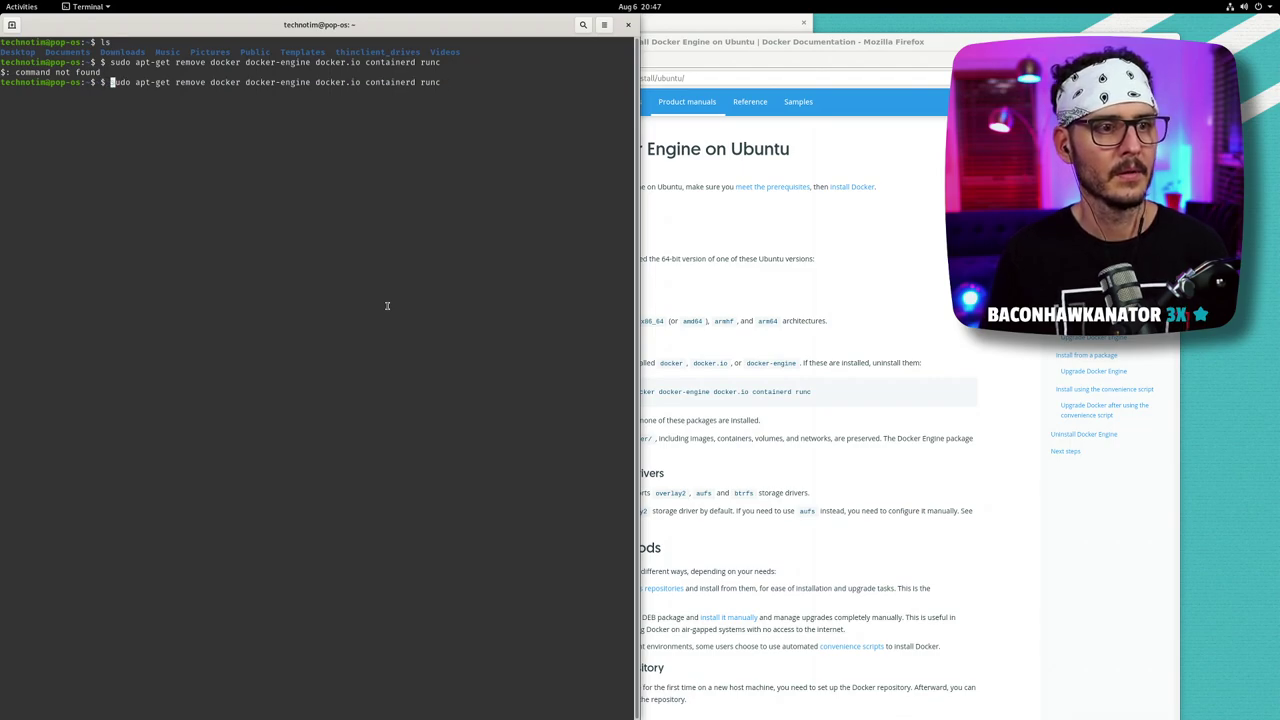
{"action": "key", "text": "Delete"}
{"action": "key", "text": "Delete"}
{"action": "key", "text": "Return"}
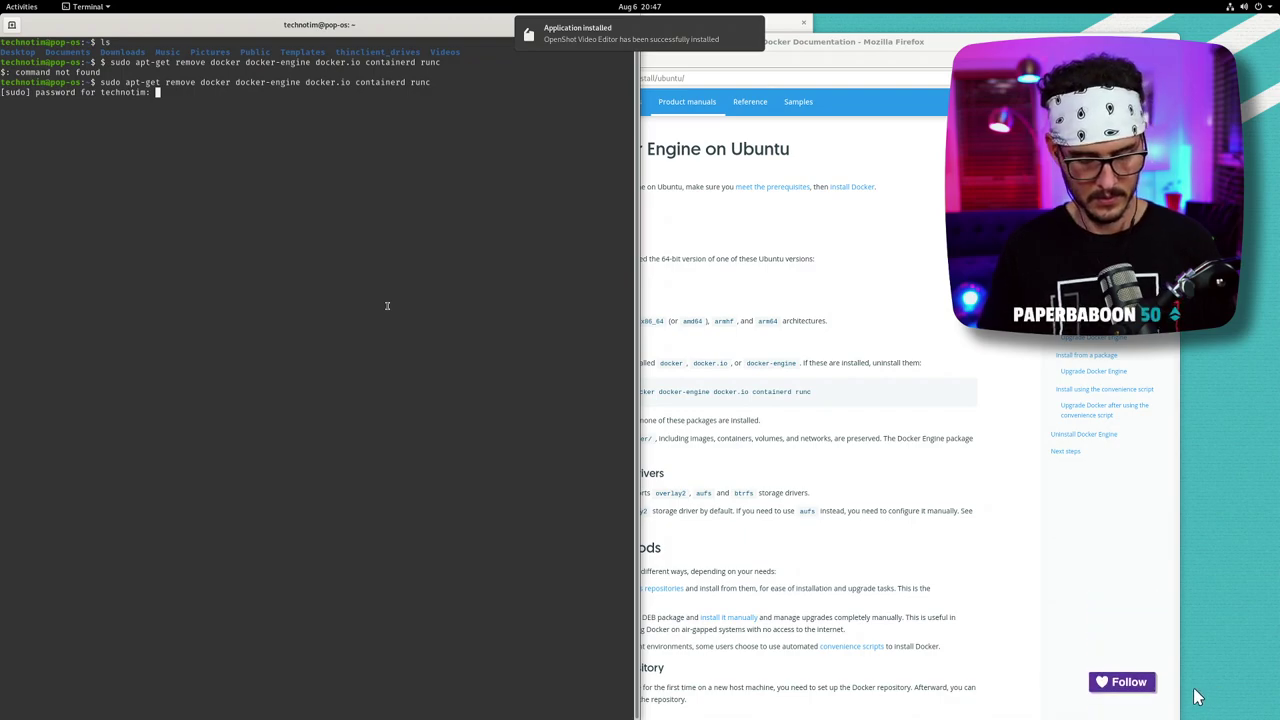
{"action": "key", "text": "Return"}
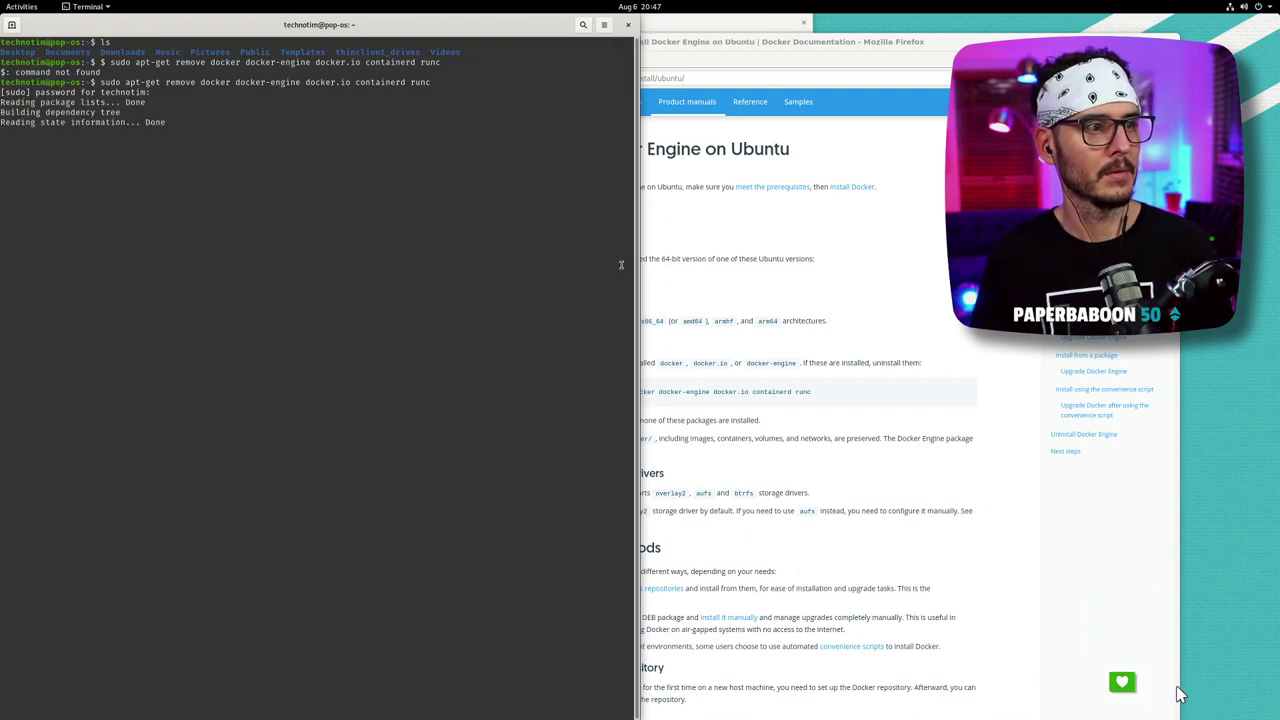
{"action": "left_click", "coordinate": [787, 440]}
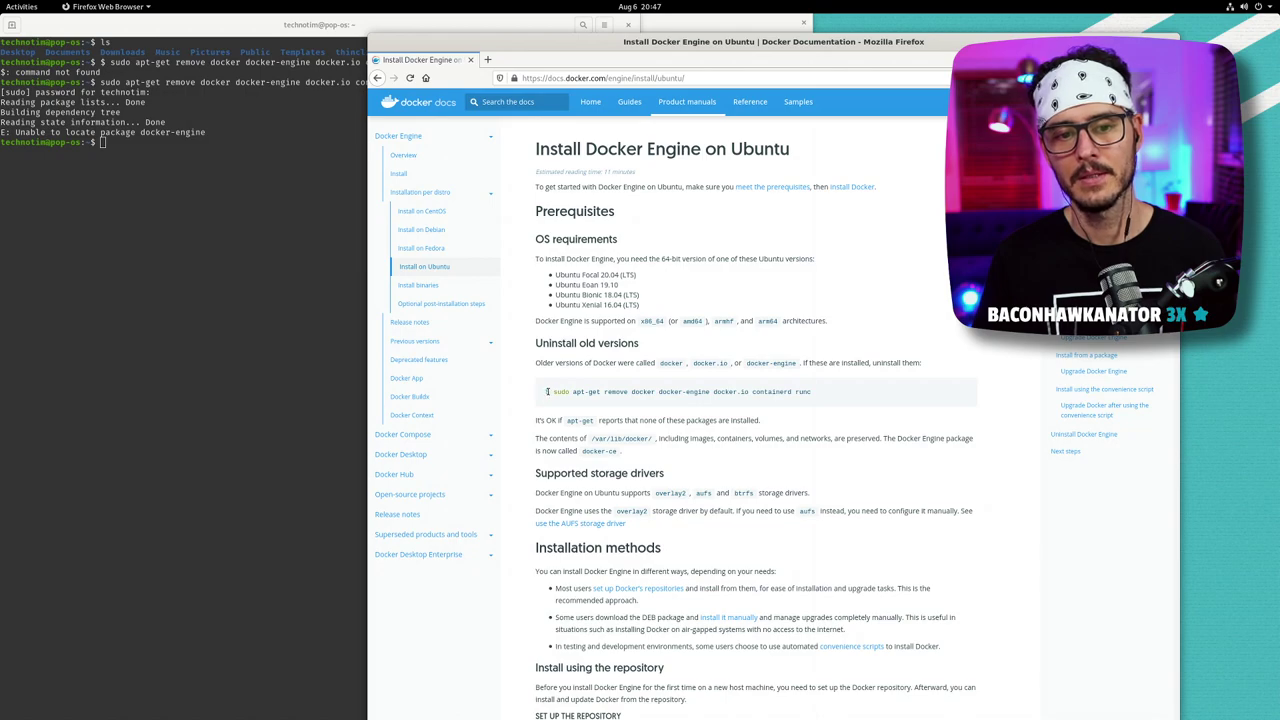
- Reselect and copy the old-Docker uninstall command from the Ubuntu install guide
{"action": "triple_click", "coordinate": [563, 392]}
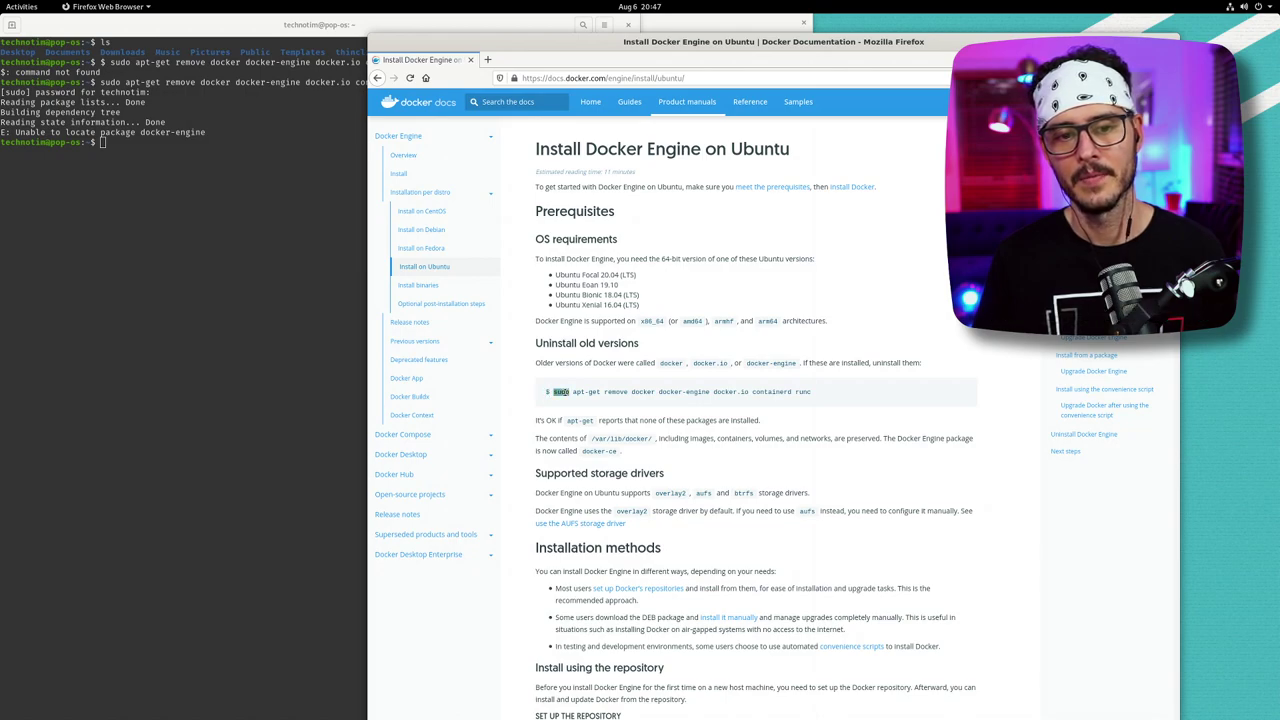
{"action": "right_click", "coordinate": [568, 395]}
{"action": "left_click", "coordinate": [586, 401]}
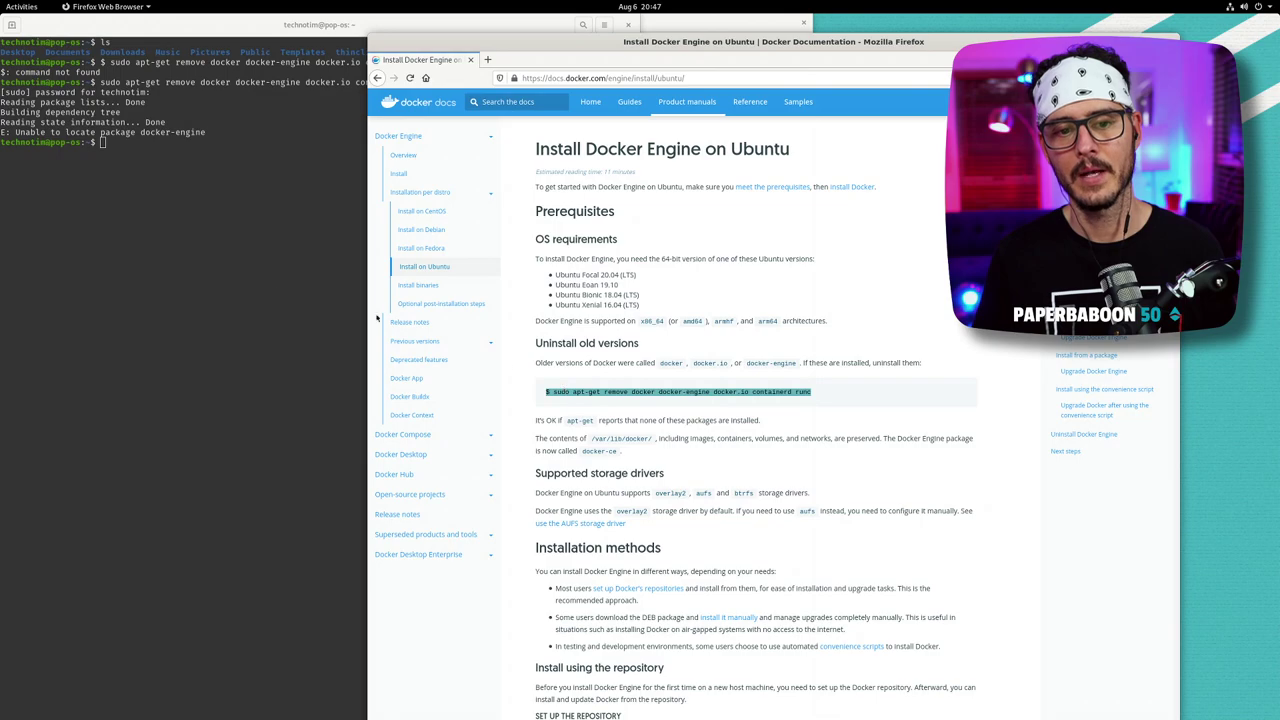
{"action": "left_click", "coordinate": [621, 390]}
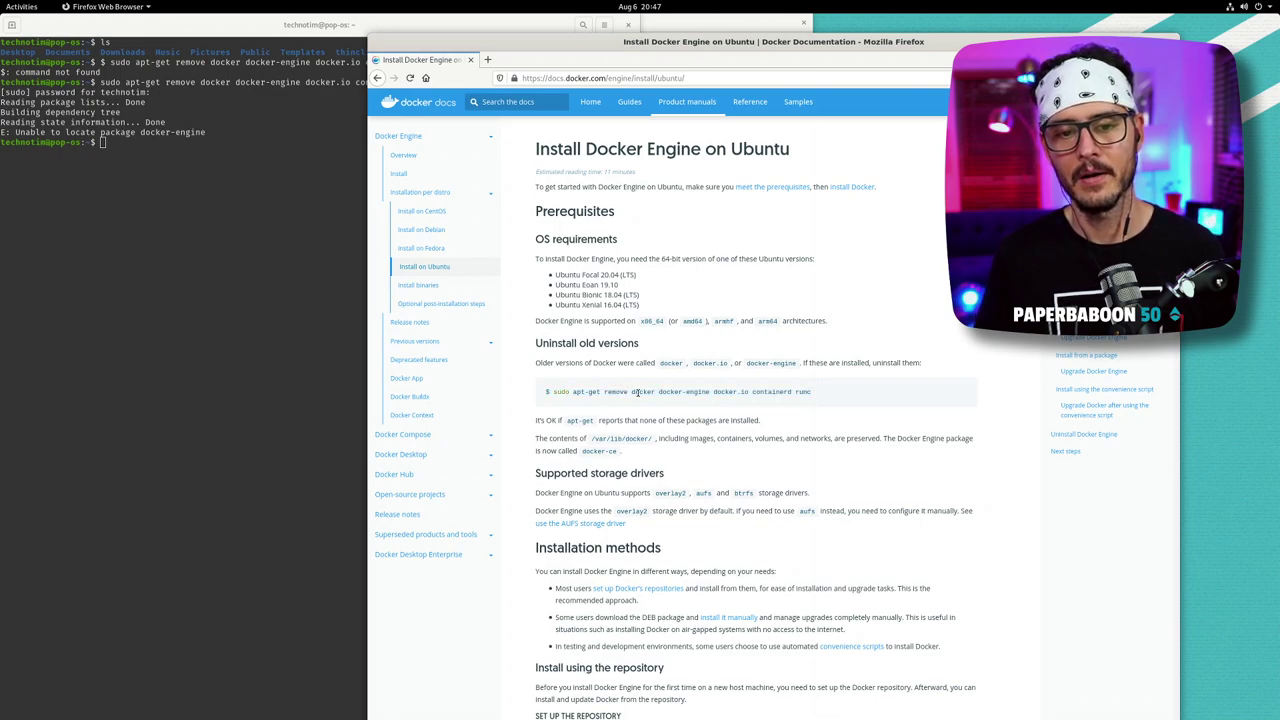
{"action": "triple_click", "coordinate": [631, 391]}
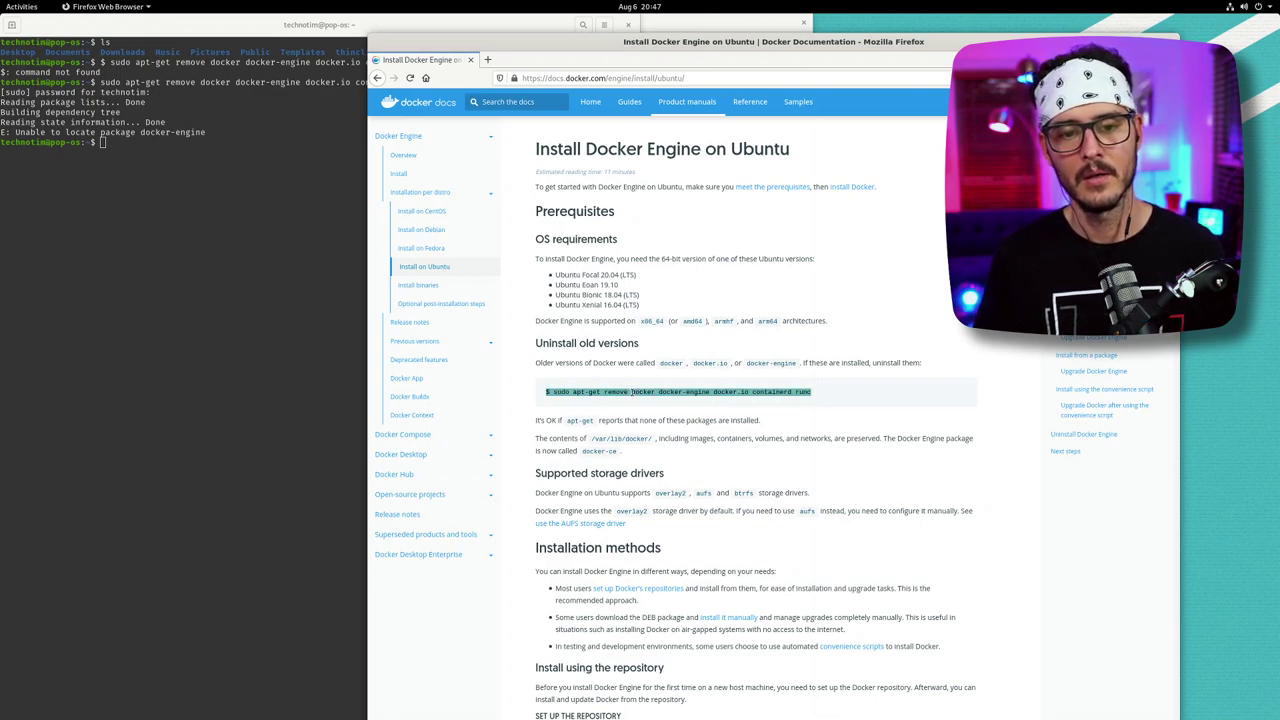
{"action": "triple_click", "coordinate": [555, 392]}
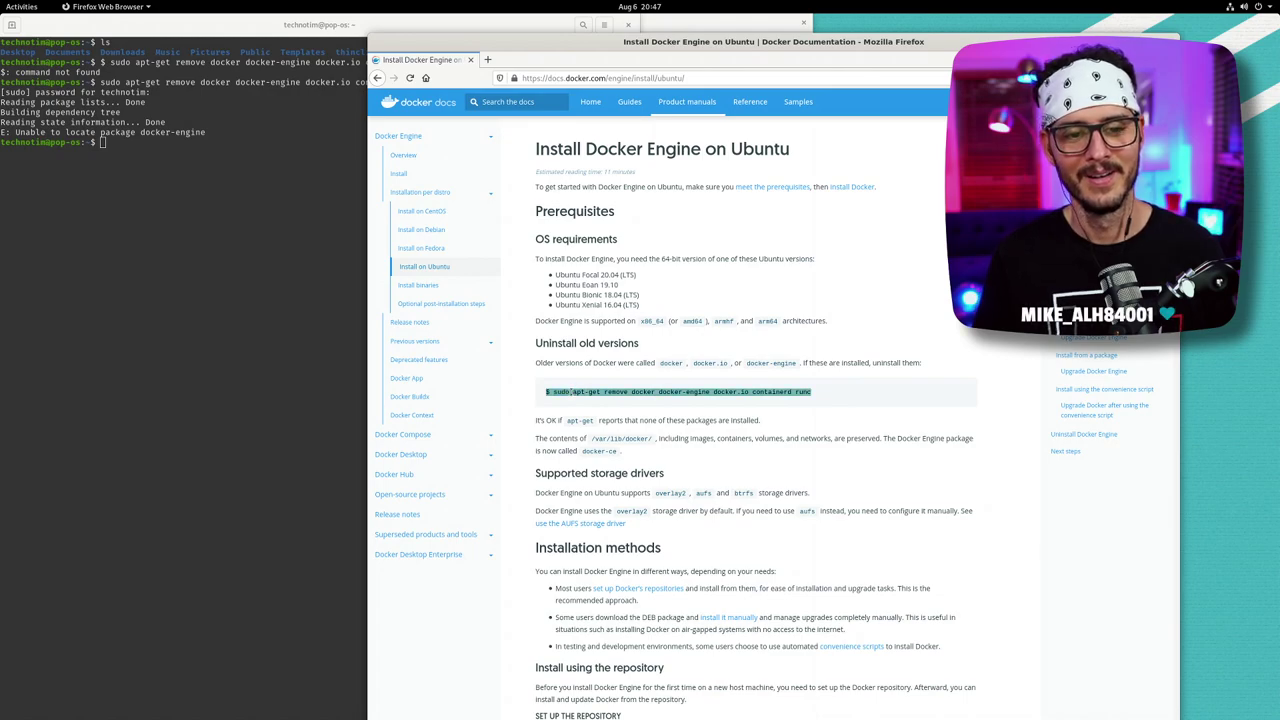
{"action": "double_click", "coordinate": [556, 392]}
{"action": "double_click", "coordinate": [576, 391]}
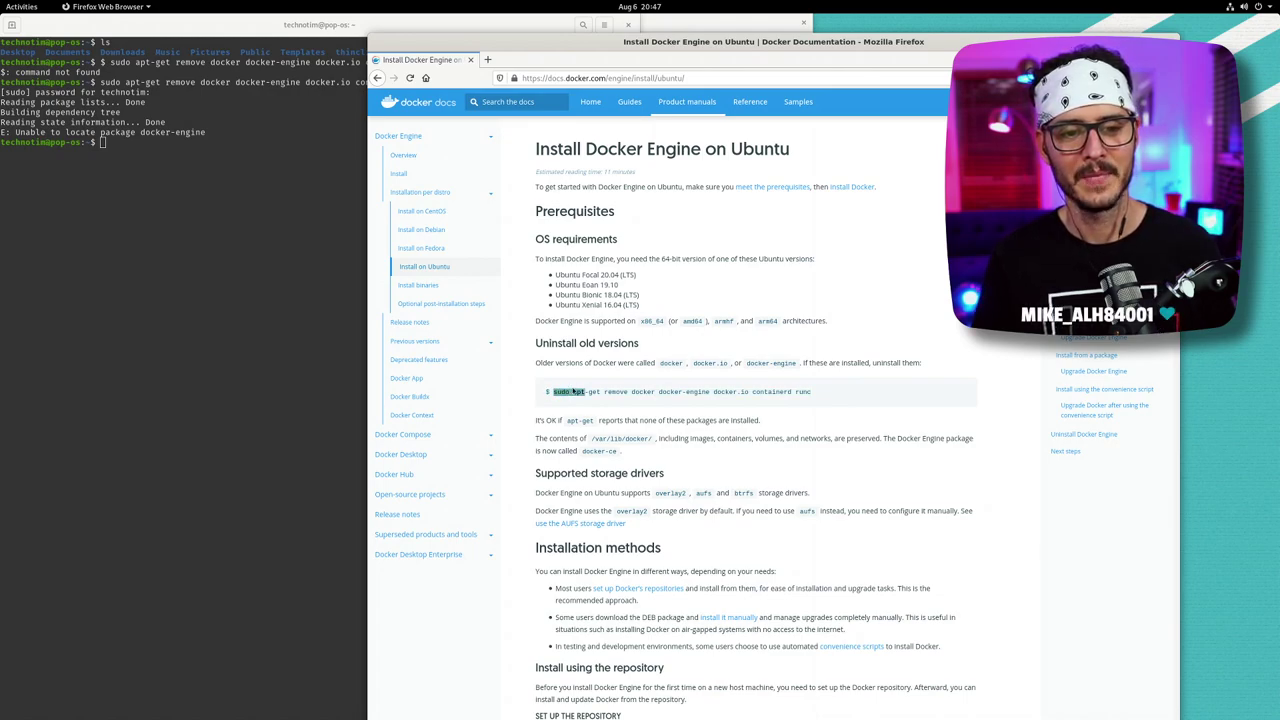
{"action": "triple_click", "coordinate": [577, 391]}
{"action": "right_click", "coordinate": [580, 392]}
{"action": "left_click", "coordinate": [600, 398]}
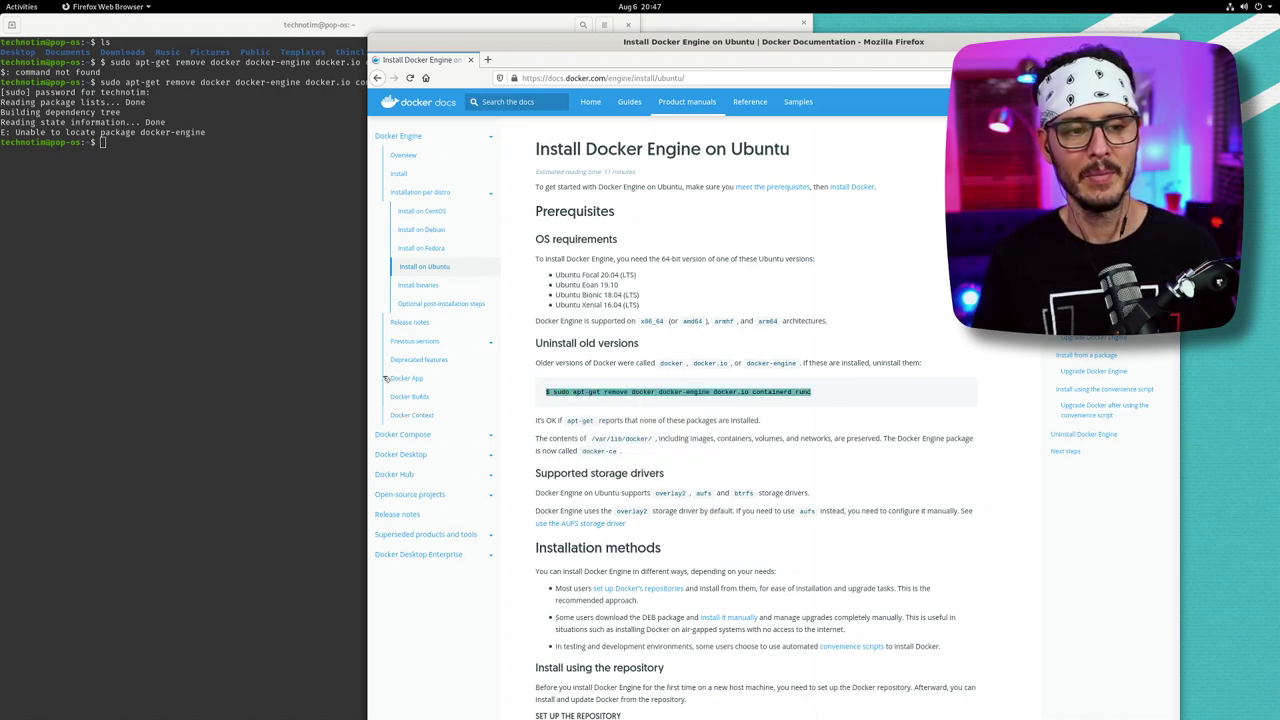
- Bring the Docker docs in front of the Terminal and scroll down to 'Install using the repository'
{"action": "left_click", "coordinate": [334, 262]}
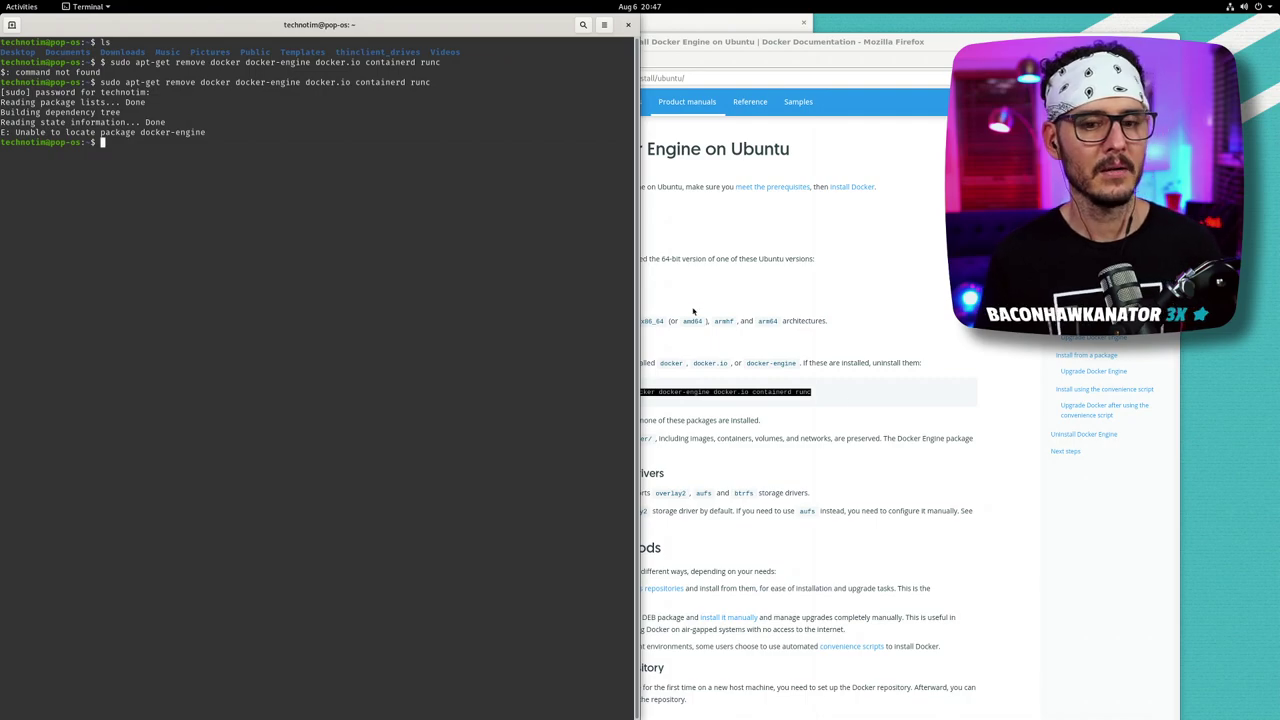
{"action": "left_click", "coordinate": [833, 465]}
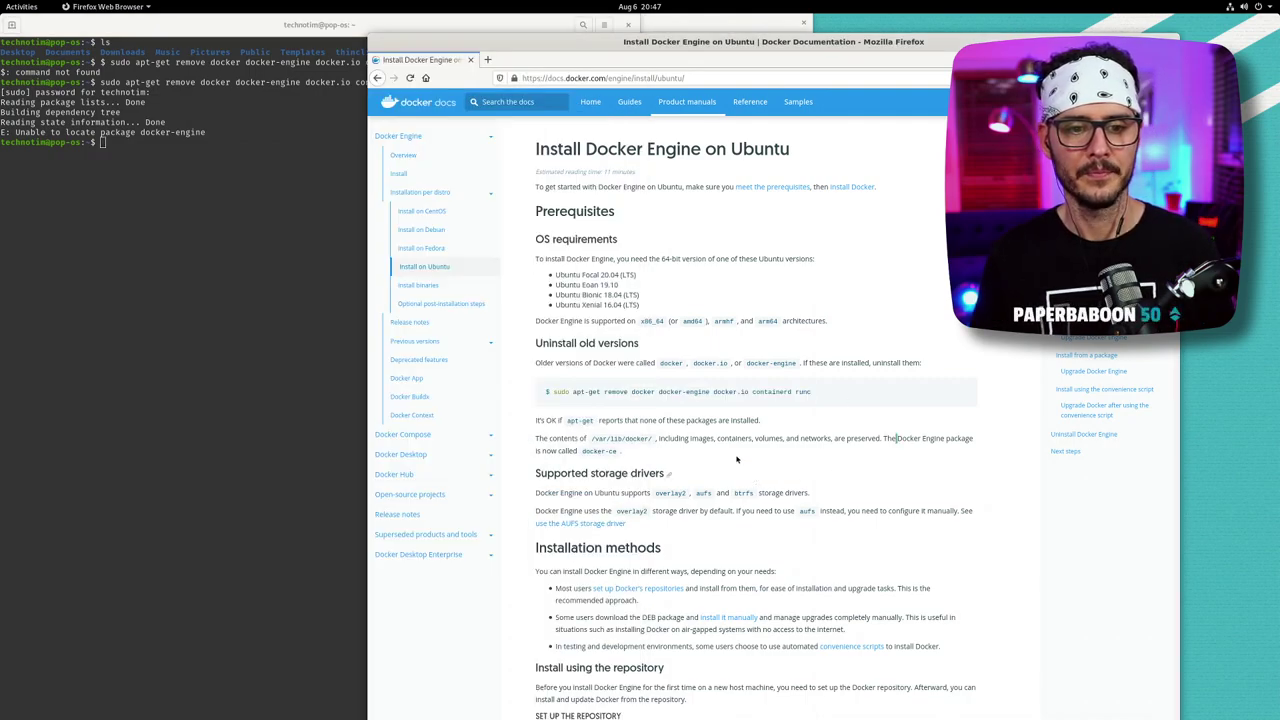
{"action": "scroll", "coordinate": [724, 438], "scroll_direction": "down", "scroll_amount": 2}
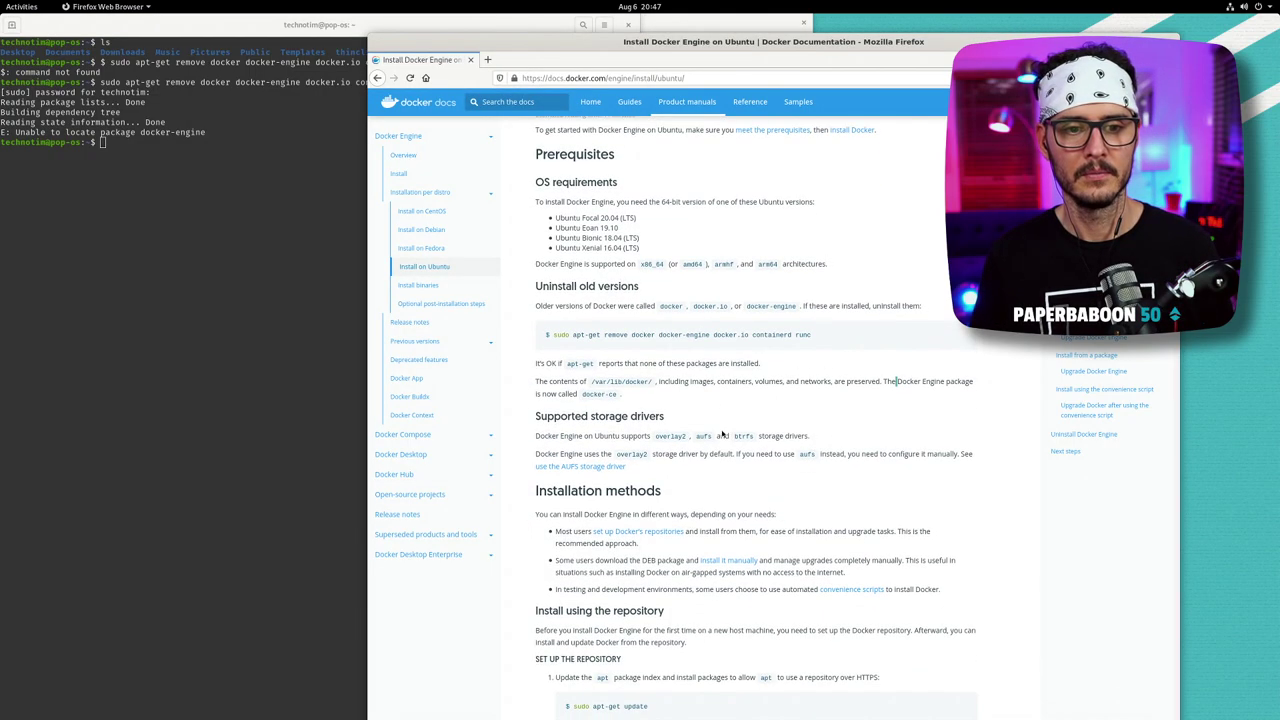
{"action": "scroll", "coordinate": [722, 432], "scroll_direction": "down", "scroll_amount": 4}
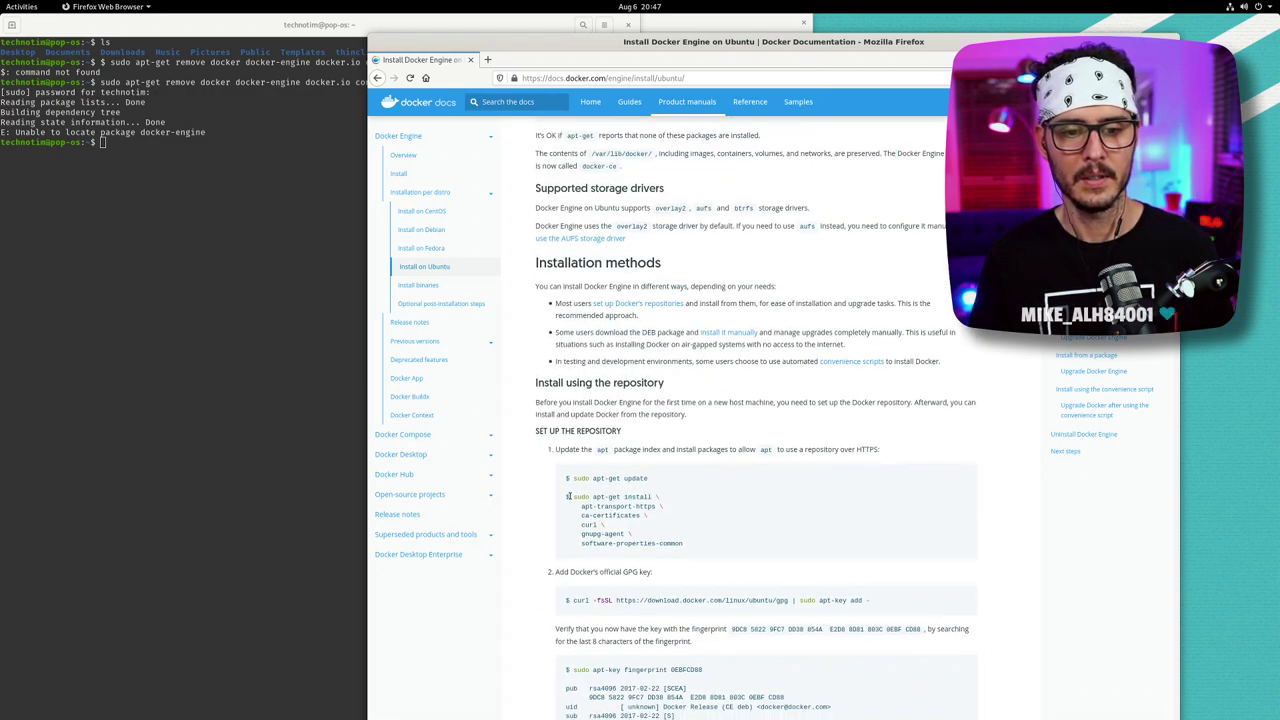
- Install the repository prerequisite packages from the docs' apt-get command, confirming with y
{"action": "left_click_drag", "start_coordinate": [568, 496], "coordinate": [694, 545]}
{"action": "right_click", "coordinate": [615, 519]}
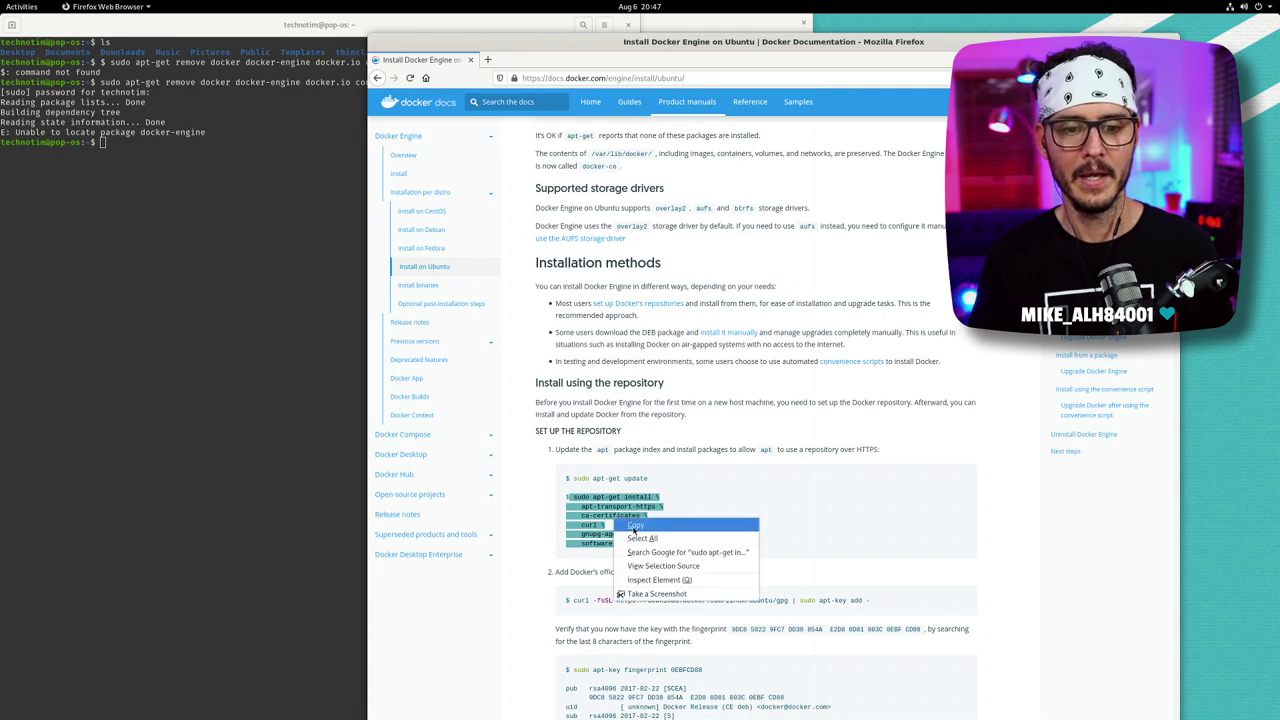
{"action": "left_click", "coordinate": [638, 531]}
{"action": "left_click", "coordinate": [245, 347]}
{"action": "right_click", "coordinate": [245, 347]}
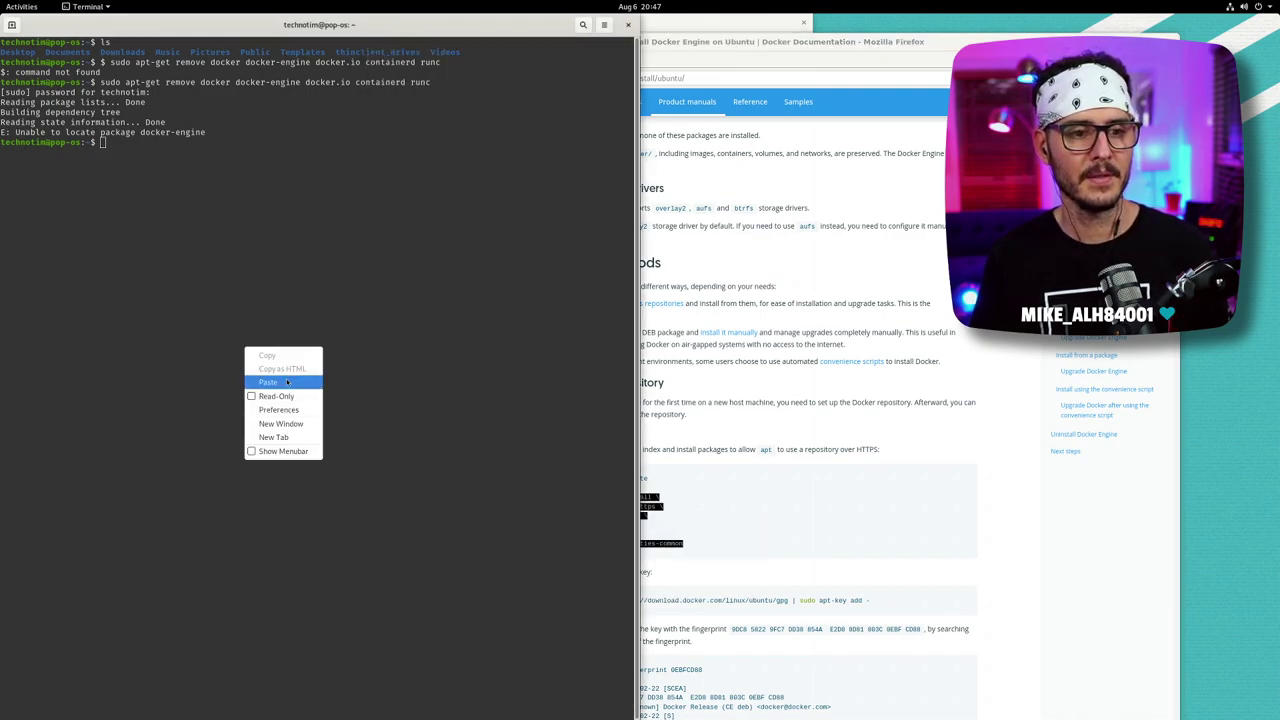
{"action": "left_click", "coordinate": [268, 382]}
{"action": "key", "text": "Return"}
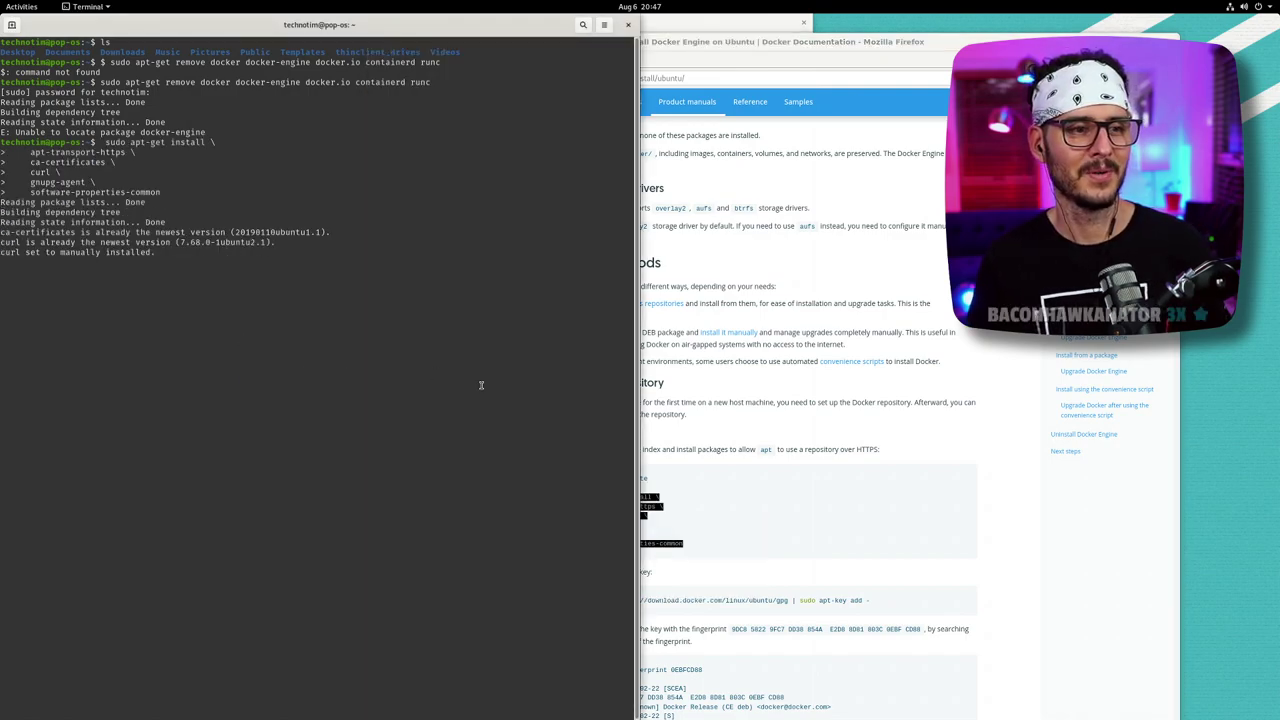
{"action": "type", "text": "y"}
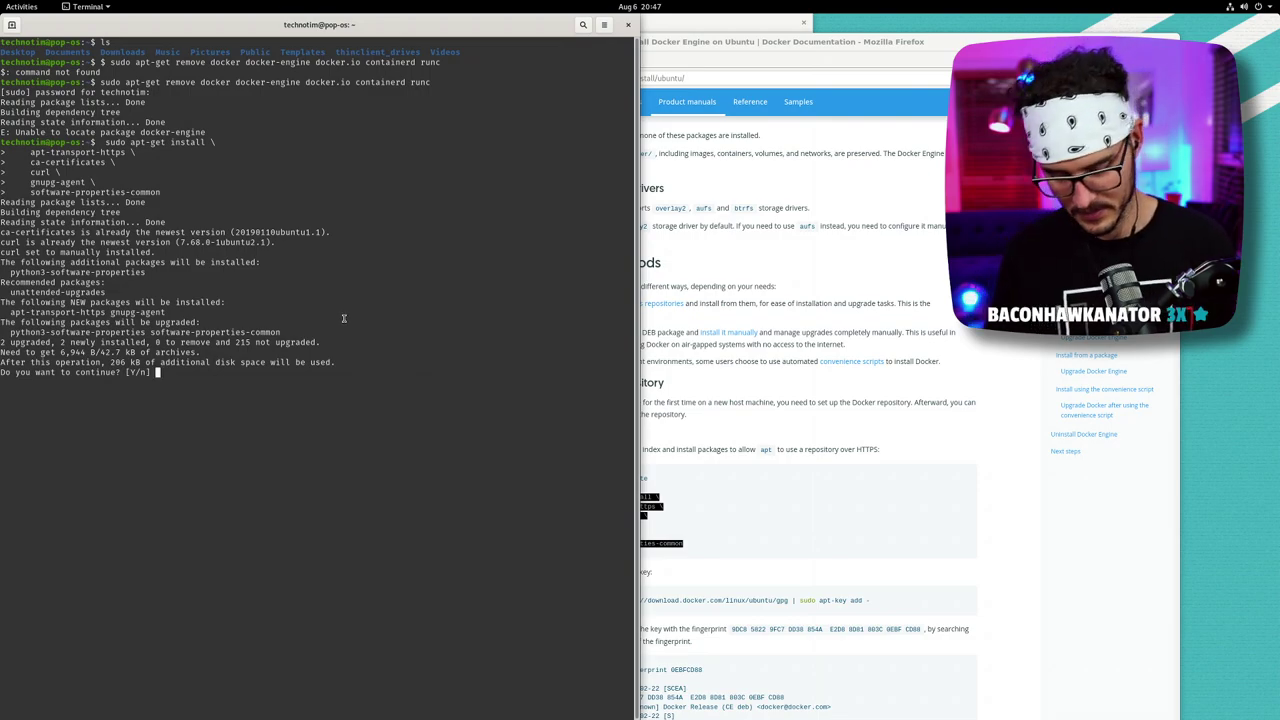
{"action": "key", "text": "Return"}
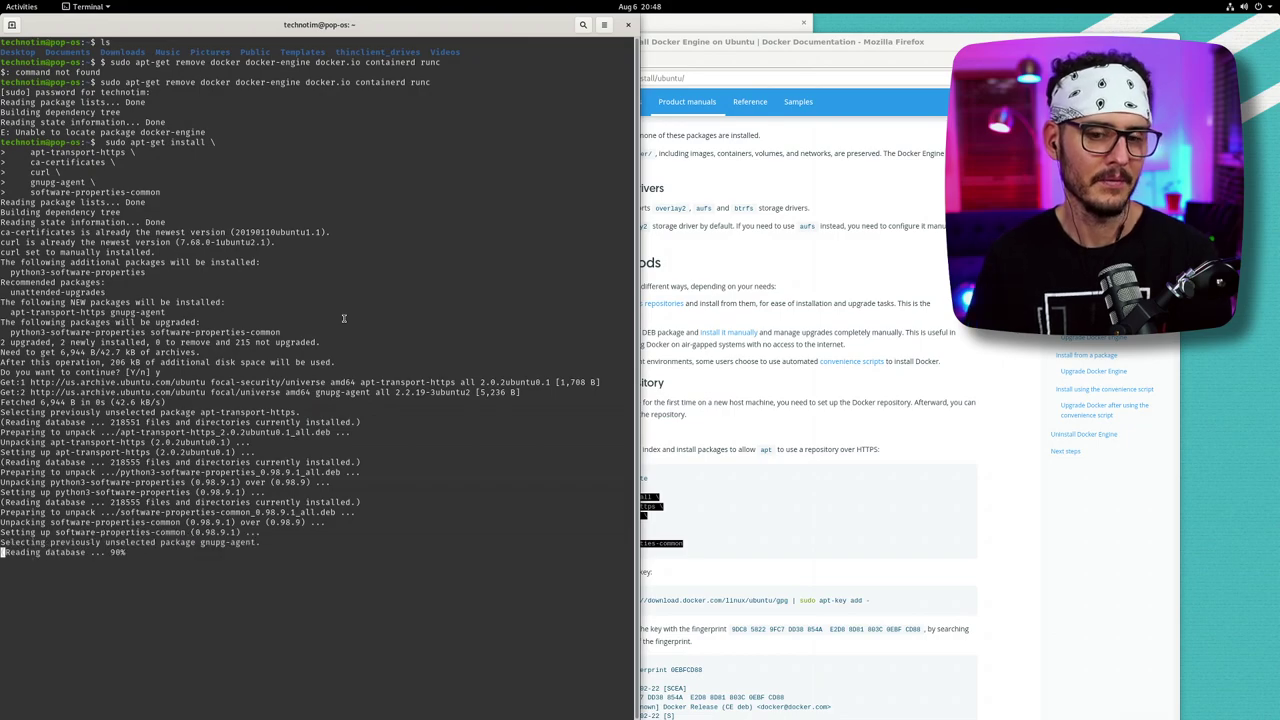
{"action": "scroll", "coordinate": [860, 465], "scroll_direction": "down", "scroll_amount": 1}
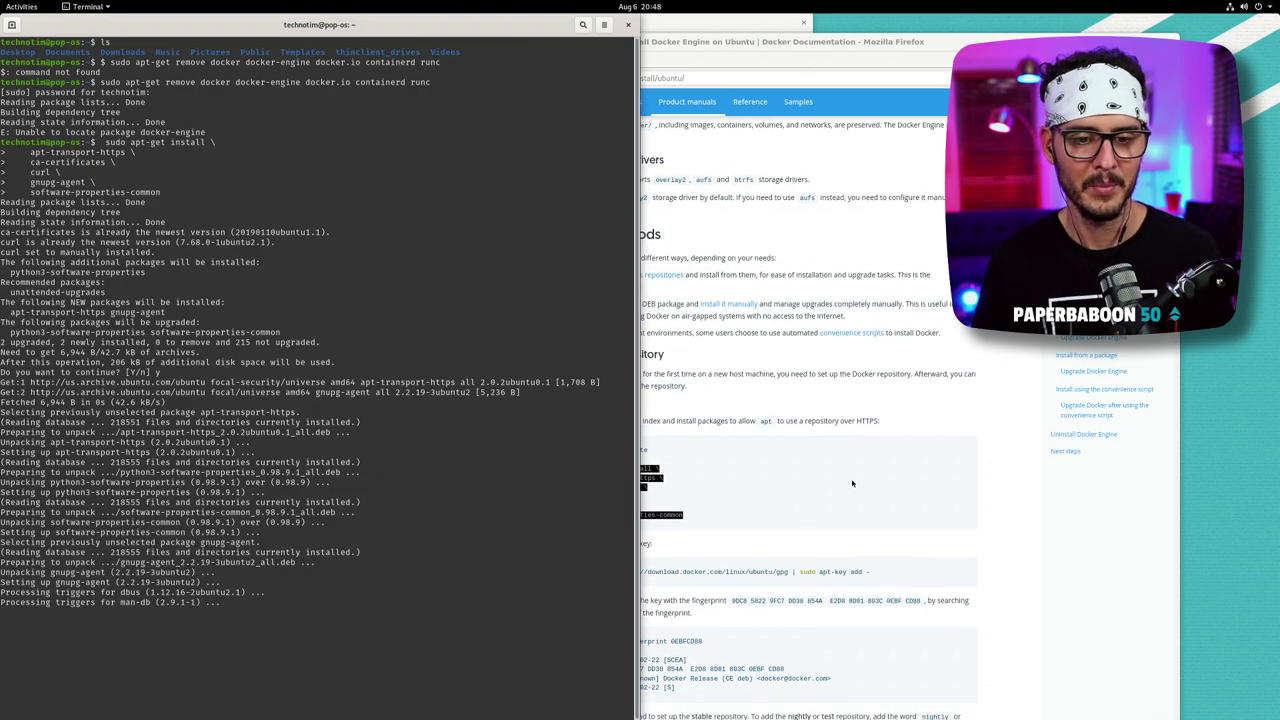
- Add Docker's official GPG key with the curl command, rerunning it without the stray leading $
{"action": "left_click", "coordinate": [851, 483]}
{"action": "scroll", "coordinate": [820, 495], "scroll_direction": "down", "scroll_amount": 2}
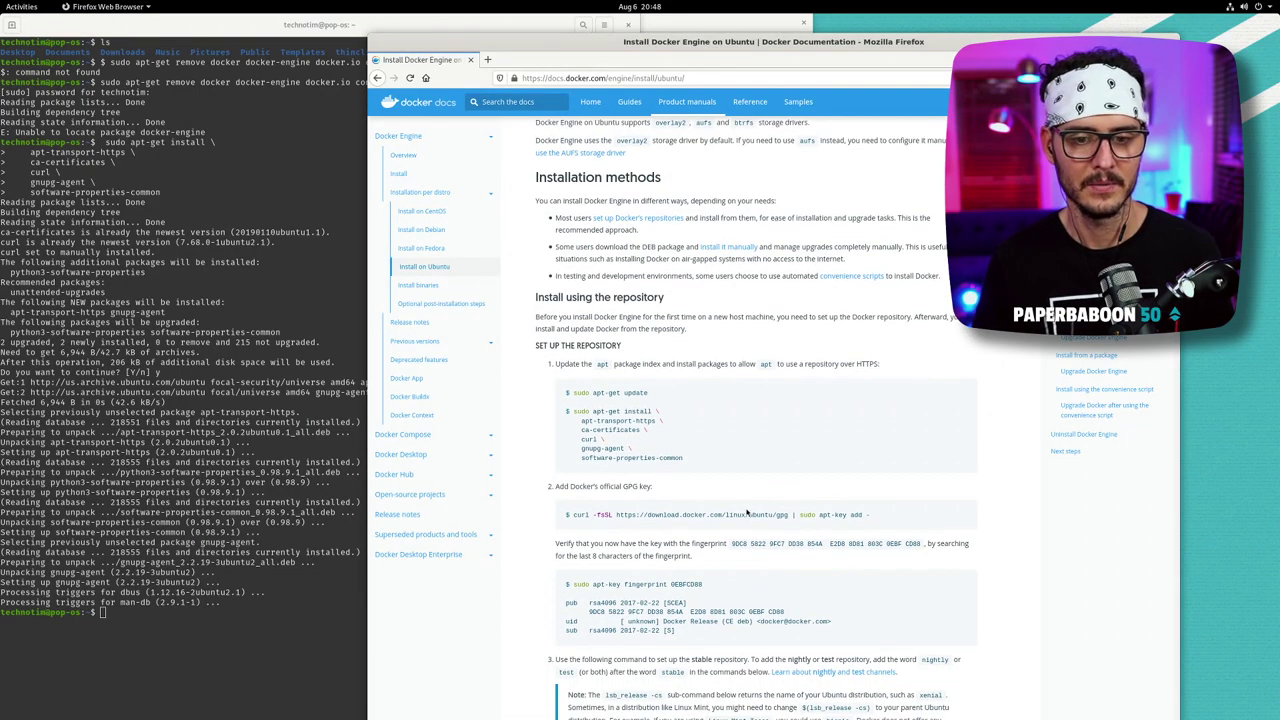
{"action": "triple_click", "coordinate": [742, 512]}
{"action": "right_click", "coordinate": [742, 514]}
{"action": "left_click", "coordinate": [770, 521]}
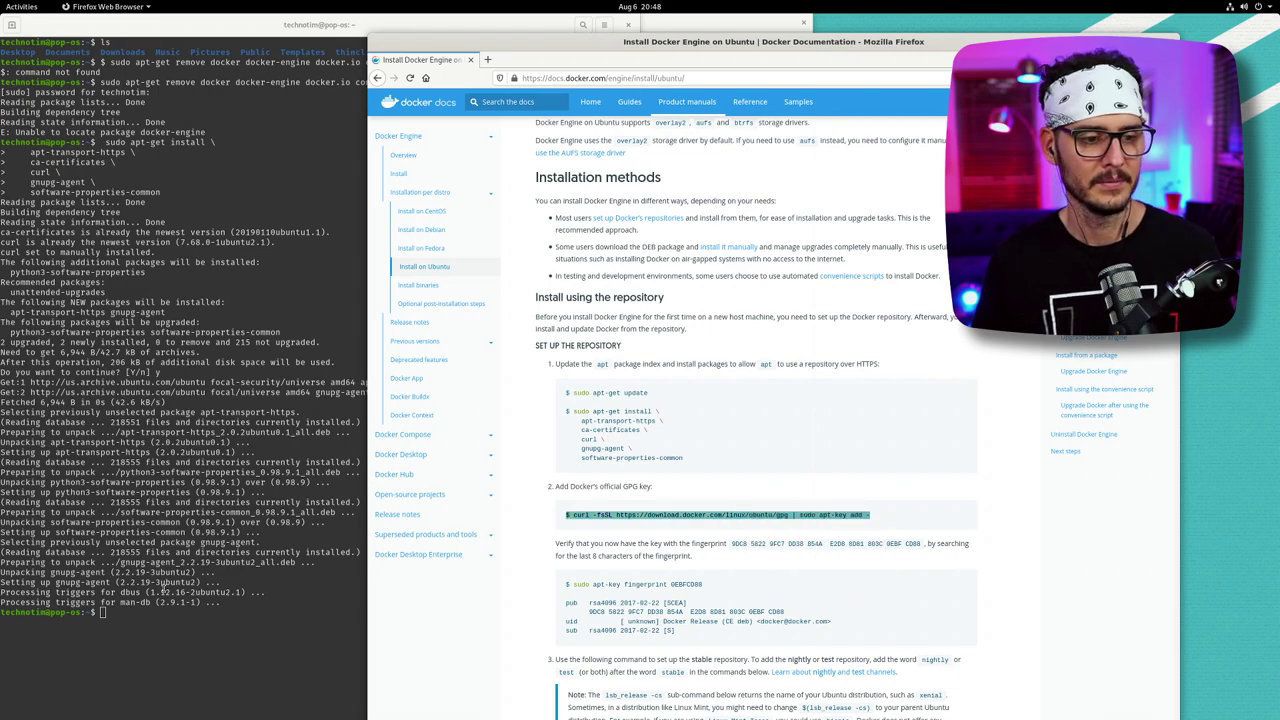
{"action": "left_click", "coordinate": [198, 606]}
{"action": "right_click", "coordinate": [199, 607]}
{"action": "left_click", "coordinate": [205, 635]}
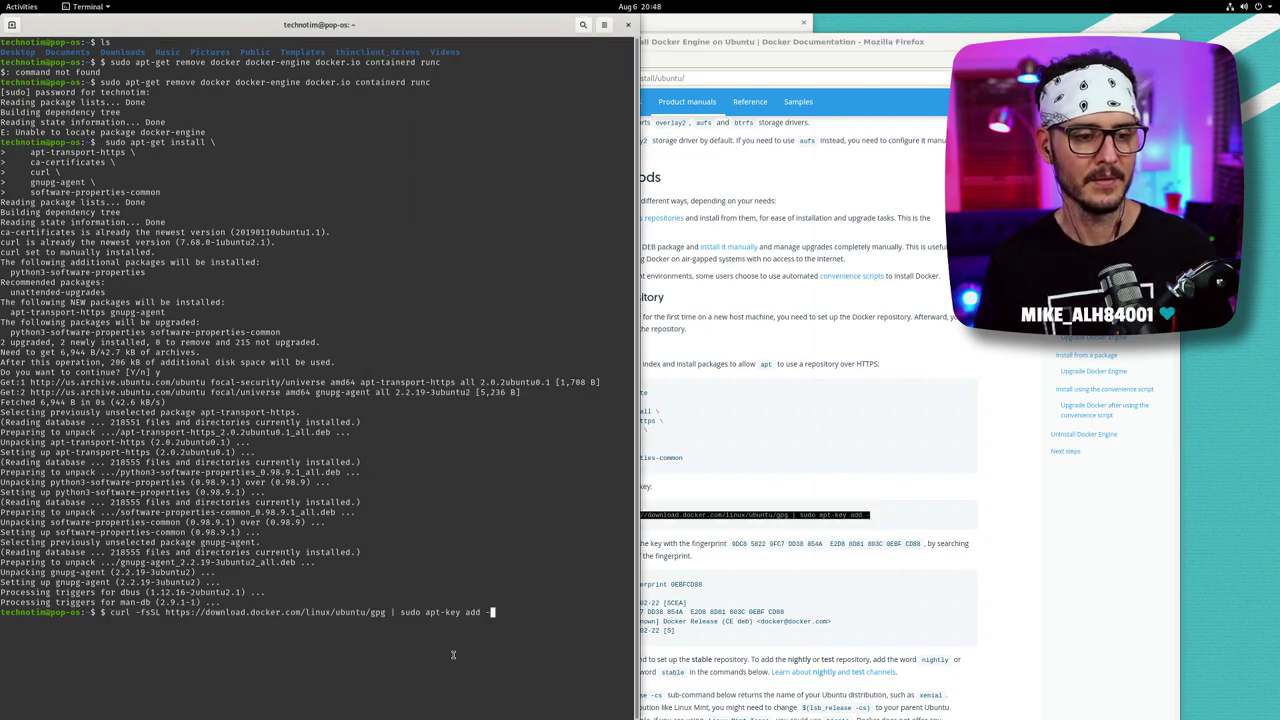
{"action": "key", "text": "Return"}
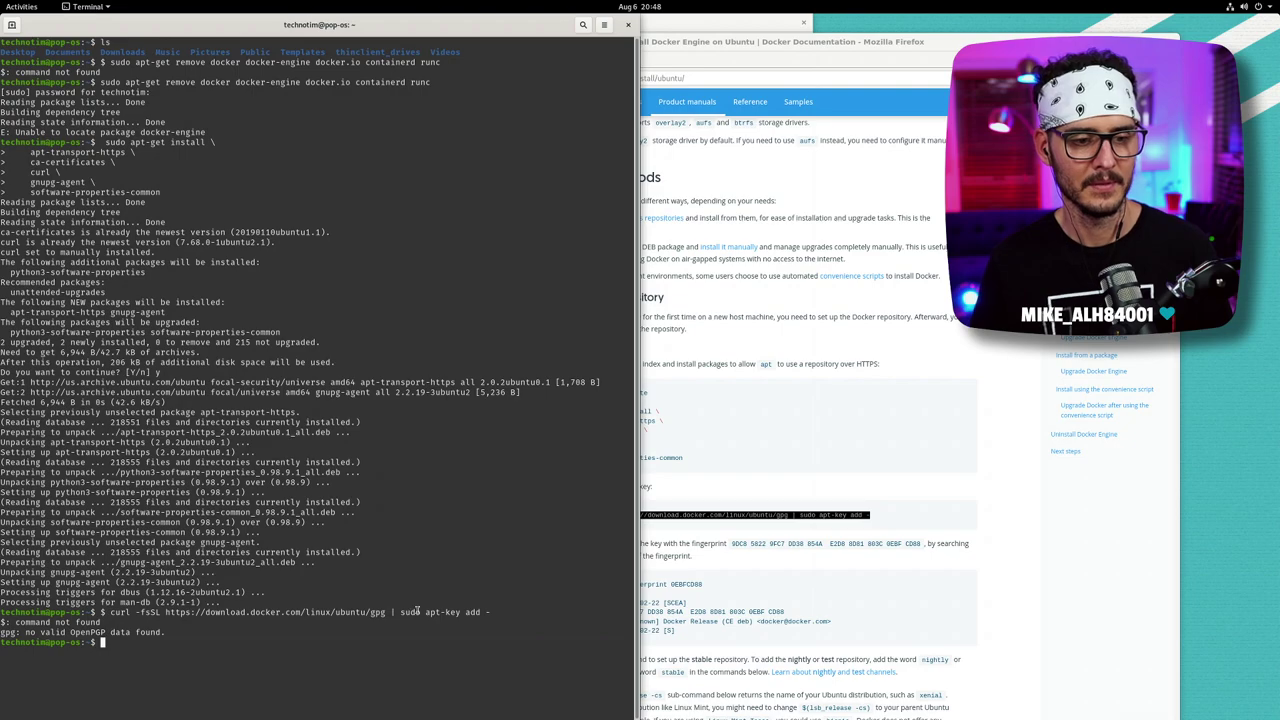
{"action": "key", "text": "Up"}
{"action": "key", "text": "Home"}
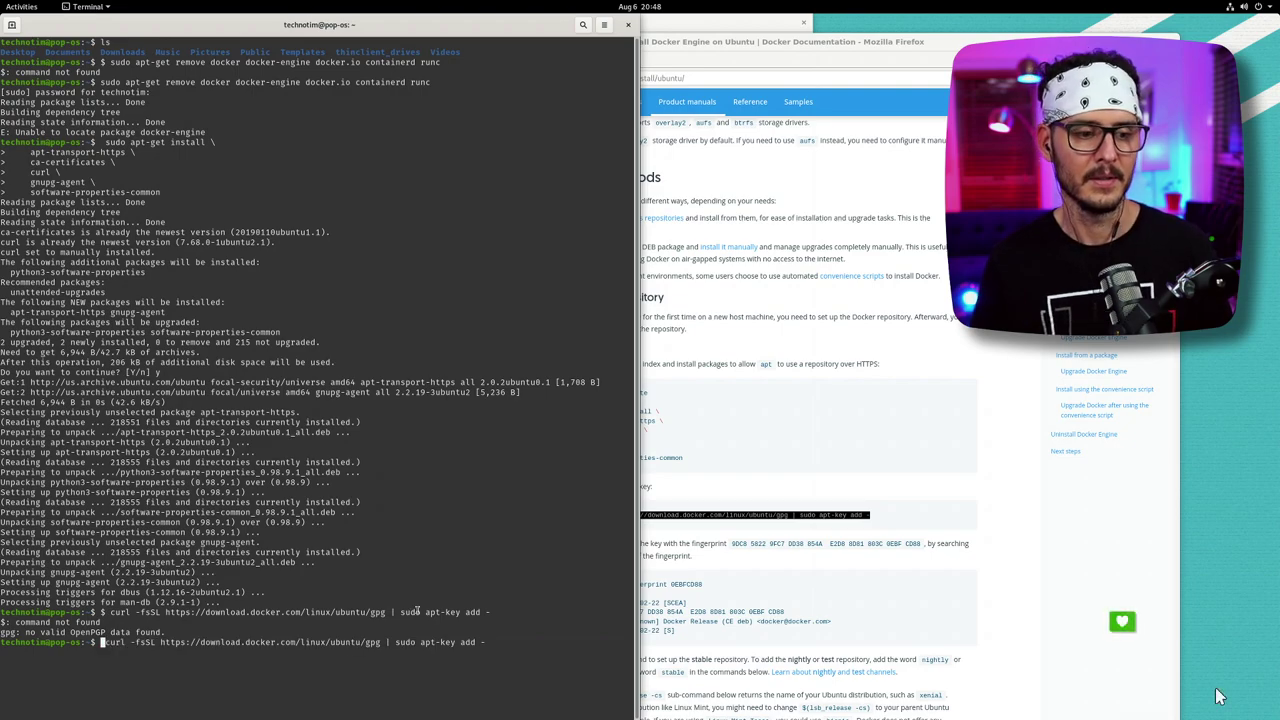
{"action": "key", "text": "Delete"}
{"action": "key", "text": "Return"}
- Verify the key with sudo apt-key fingerprint 0EBFCD88 copied from the docs
{"action": "left_click", "coordinate": [909, 460]}
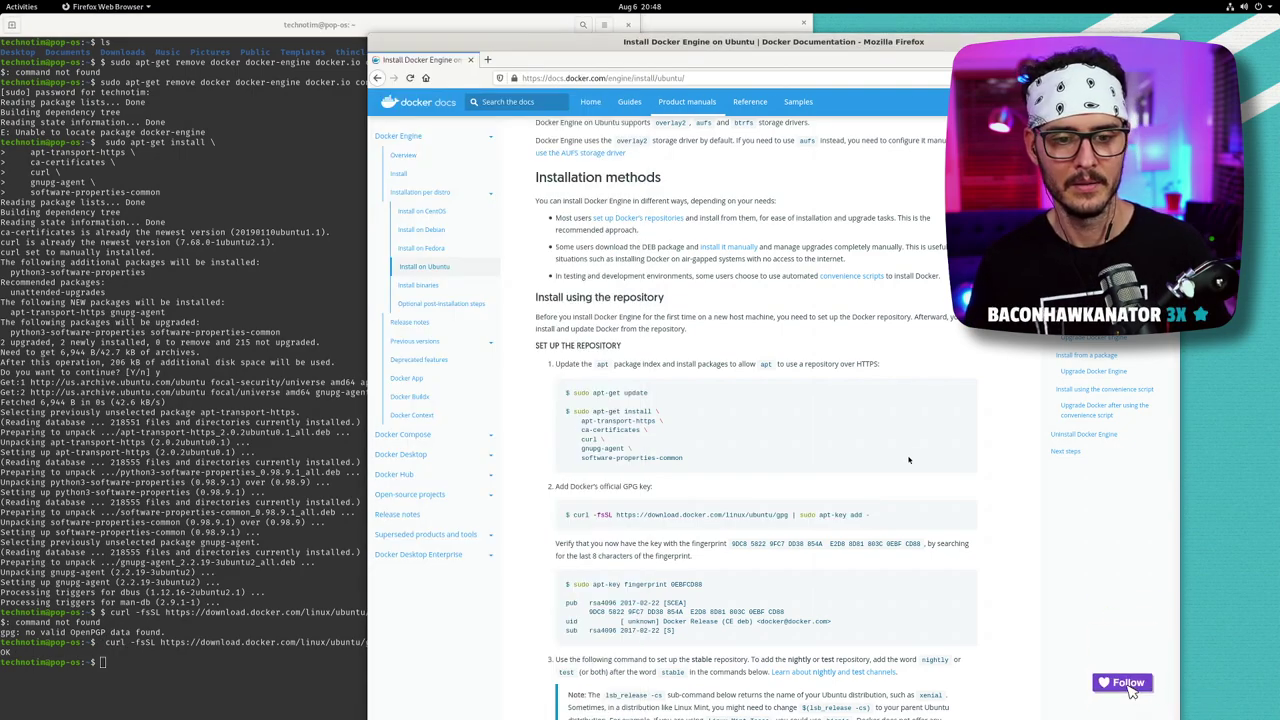
{"action": "scroll", "coordinate": [909, 460], "scroll_direction": "down", "scroll_amount": 1}
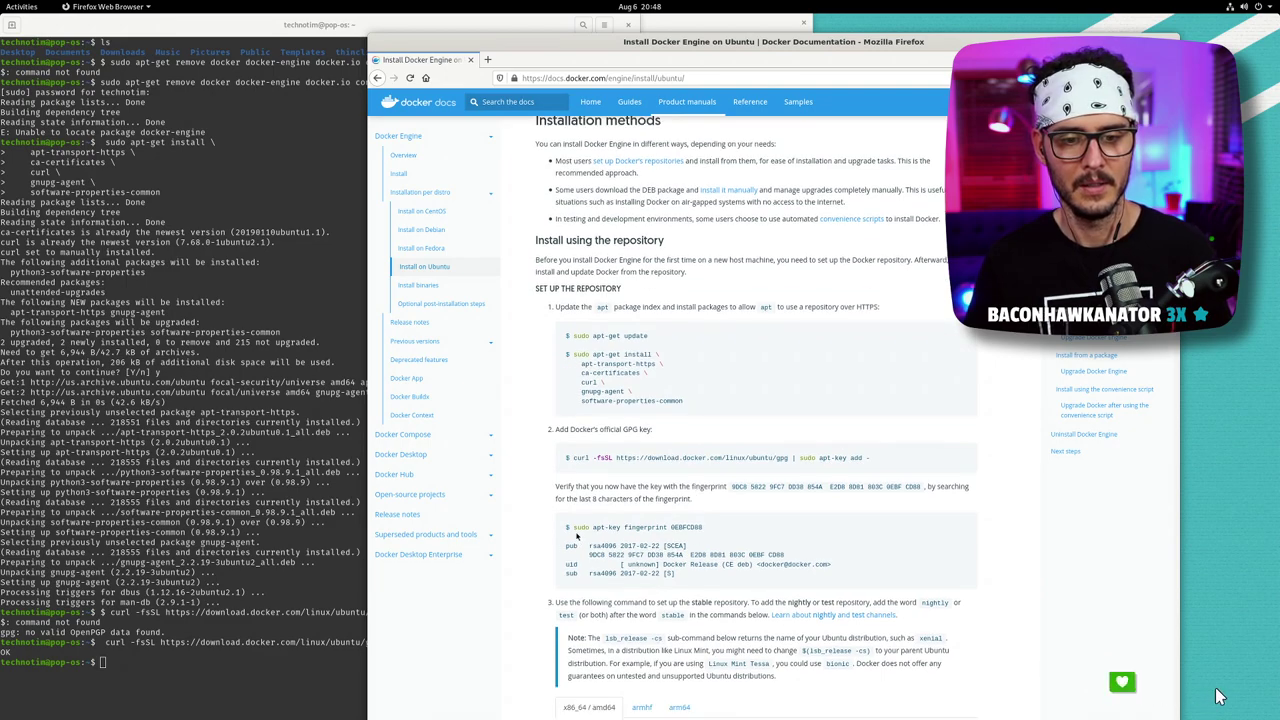
{"action": "left_click_drag", "start_coordinate": [572, 526], "coordinate": [816, 545]}
{"action": "left_click", "coordinate": [800, 545]}
{"action": "scroll", "coordinate": [790, 550], "scroll_direction": "down", "scroll_amount": 2}
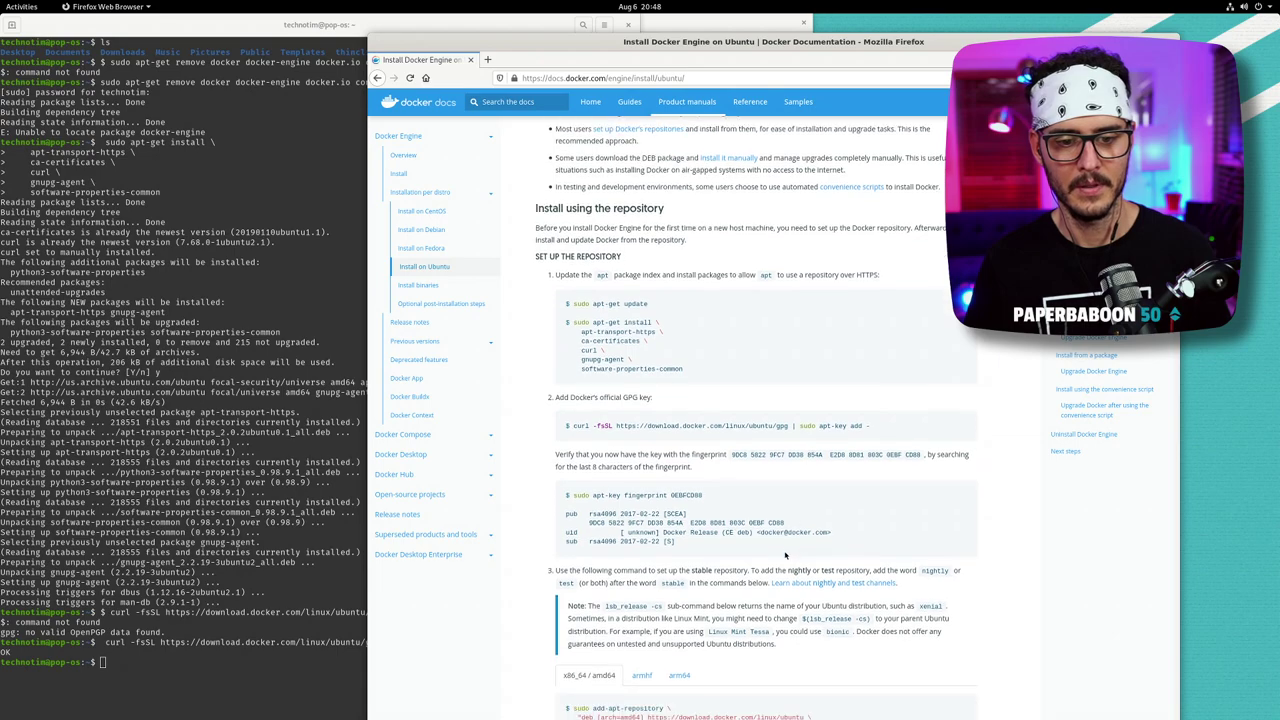
{"action": "scroll", "coordinate": [760, 570], "scroll_direction": "down", "scroll_amount": 1}
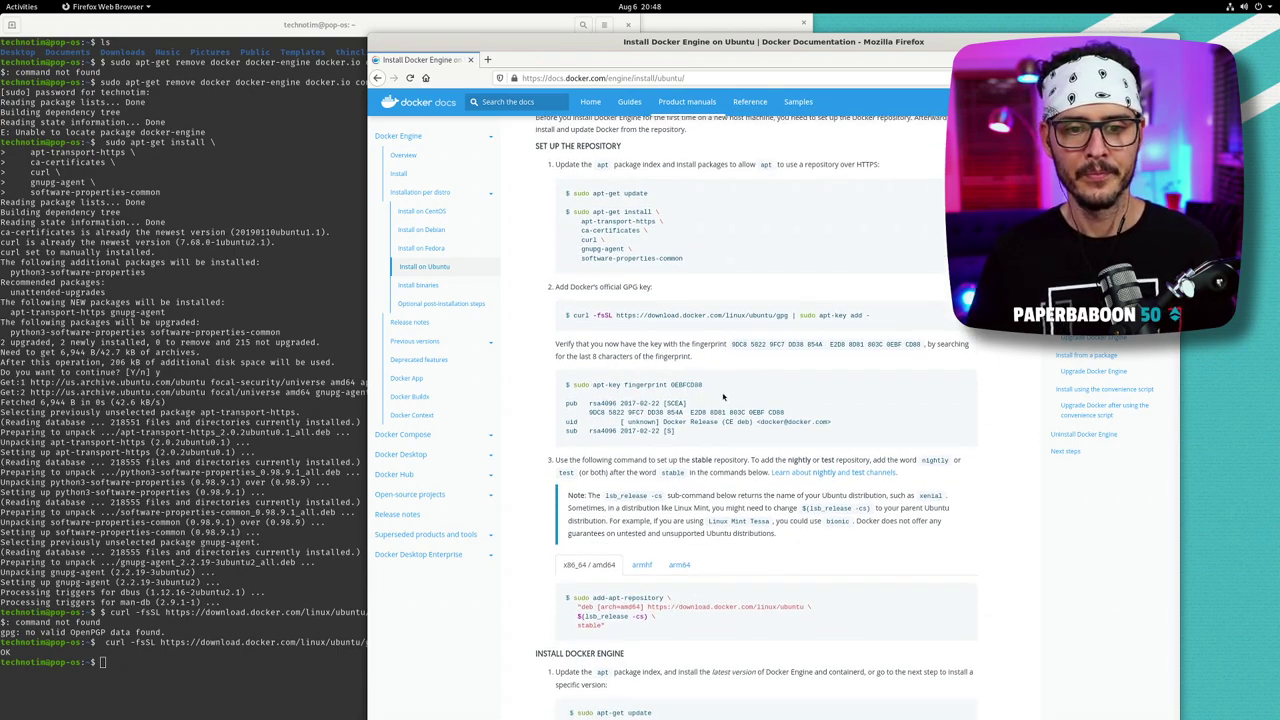
{"action": "left_click_drag", "start_coordinate": [703, 384], "coordinate": [578, 384]}
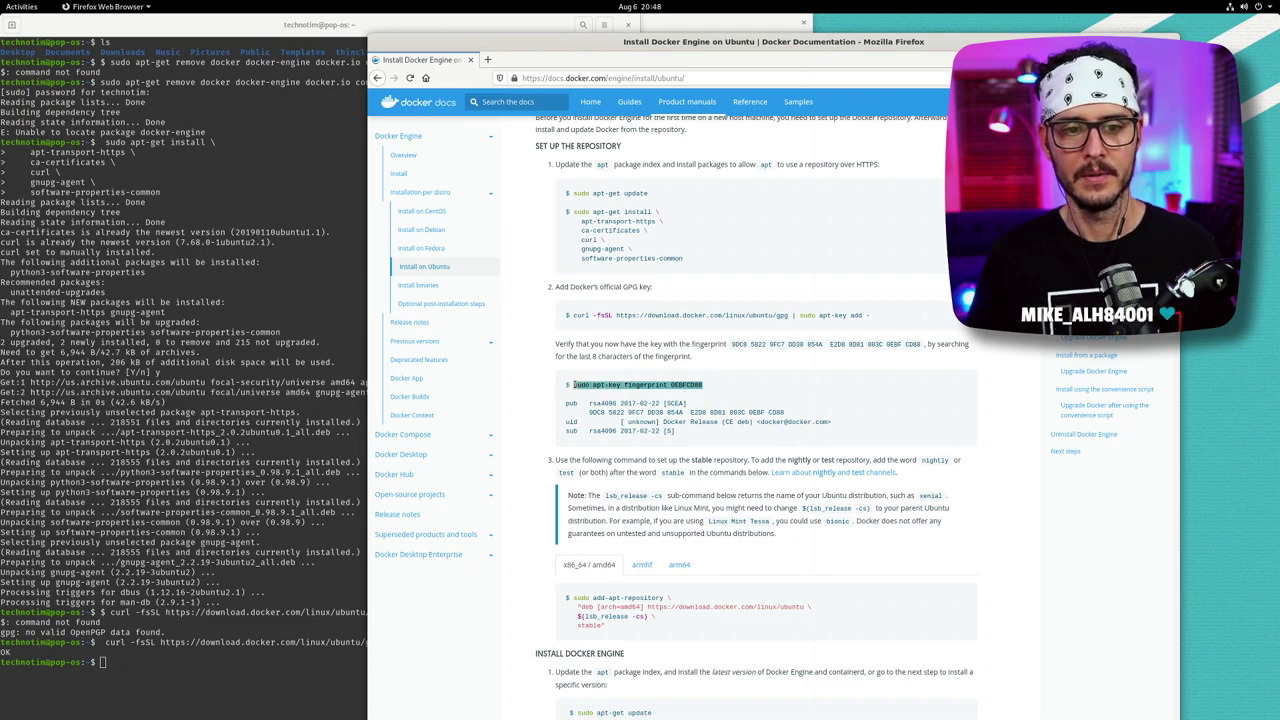
{"action": "right_click", "coordinate": [608, 390]}
{"action": "left_click", "coordinate": [640, 407]}
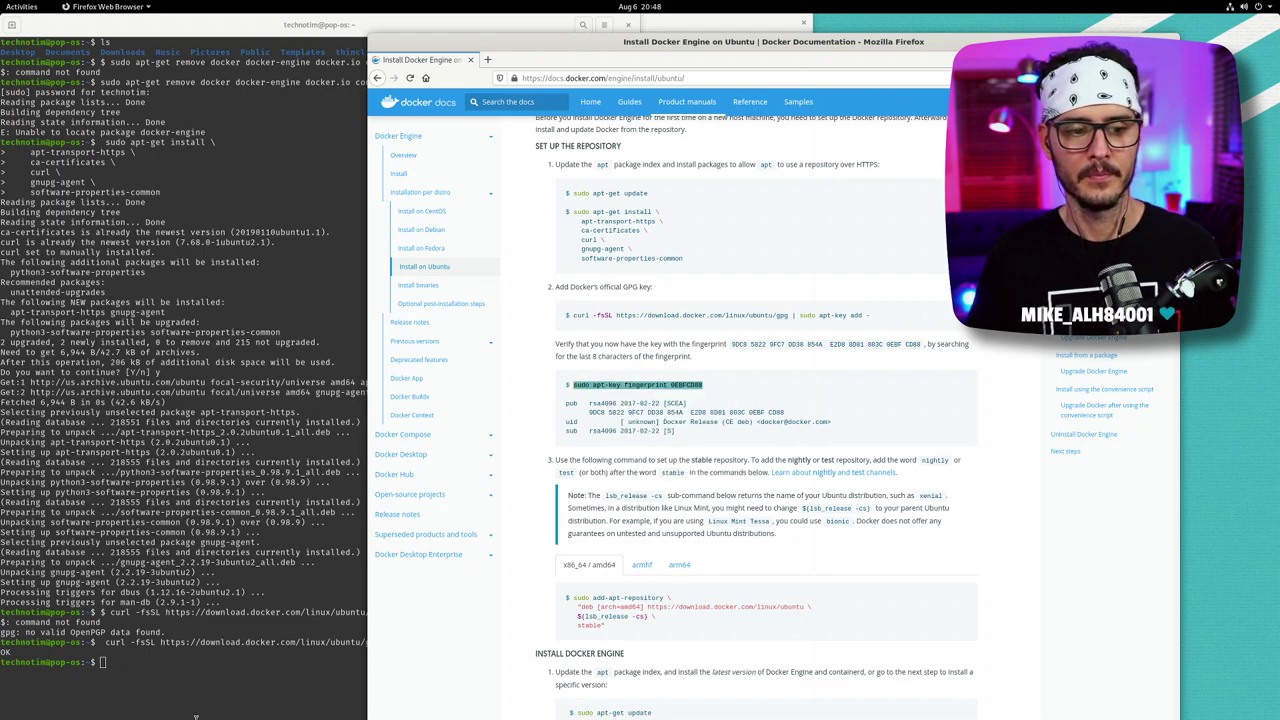
{"action": "right_click", "coordinate": [231, 663]}
{"action": "left_click", "coordinate": [268, 586]}
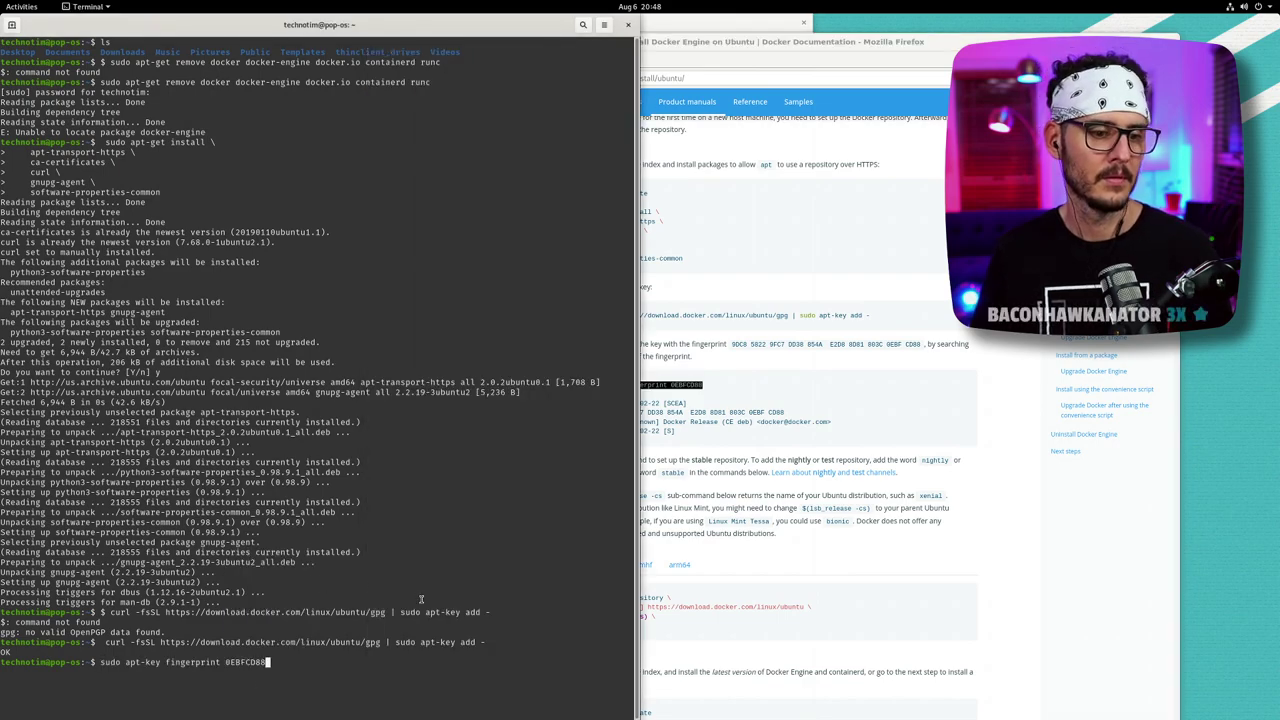
{"action": "key", "text": "Return"}
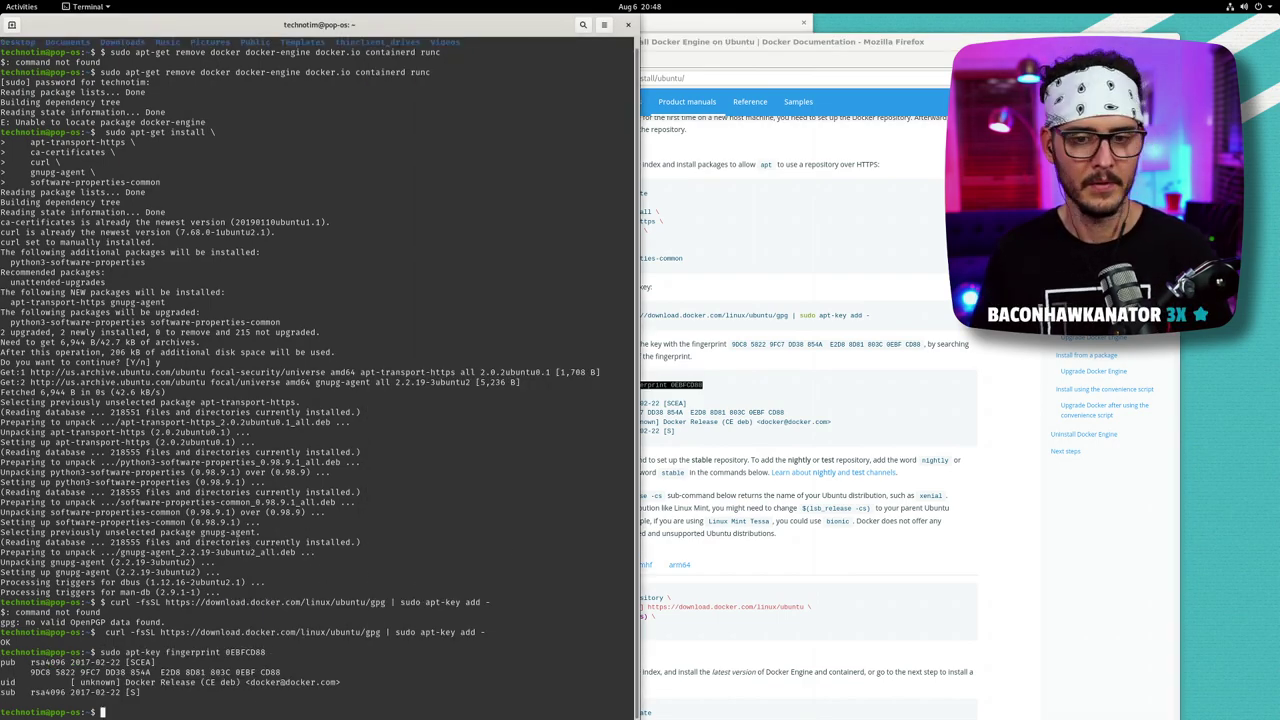
{"action": "left_click", "coordinate": [780, 414]}
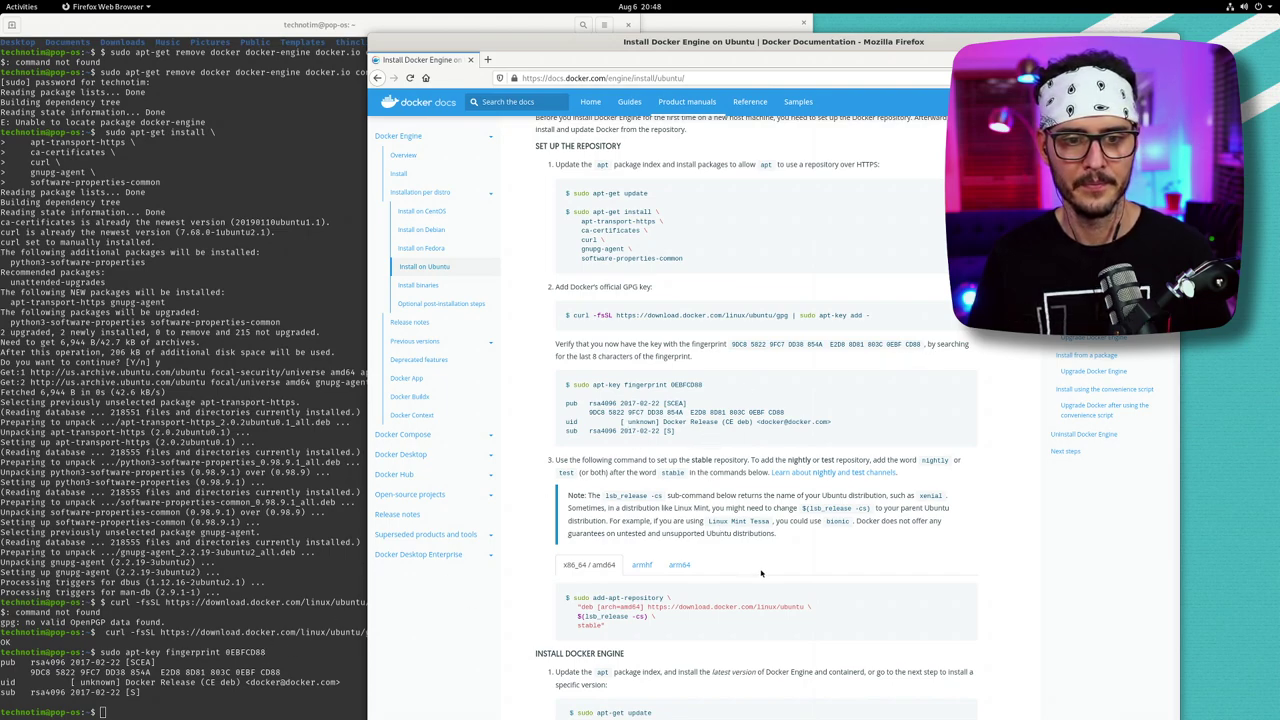
- Add Docker's stable repository by running the add-apt-repository command from the docs
{"action": "scroll", "coordinate": [795, 561], "scroll_direction": "down", "scroll_amount": 1}
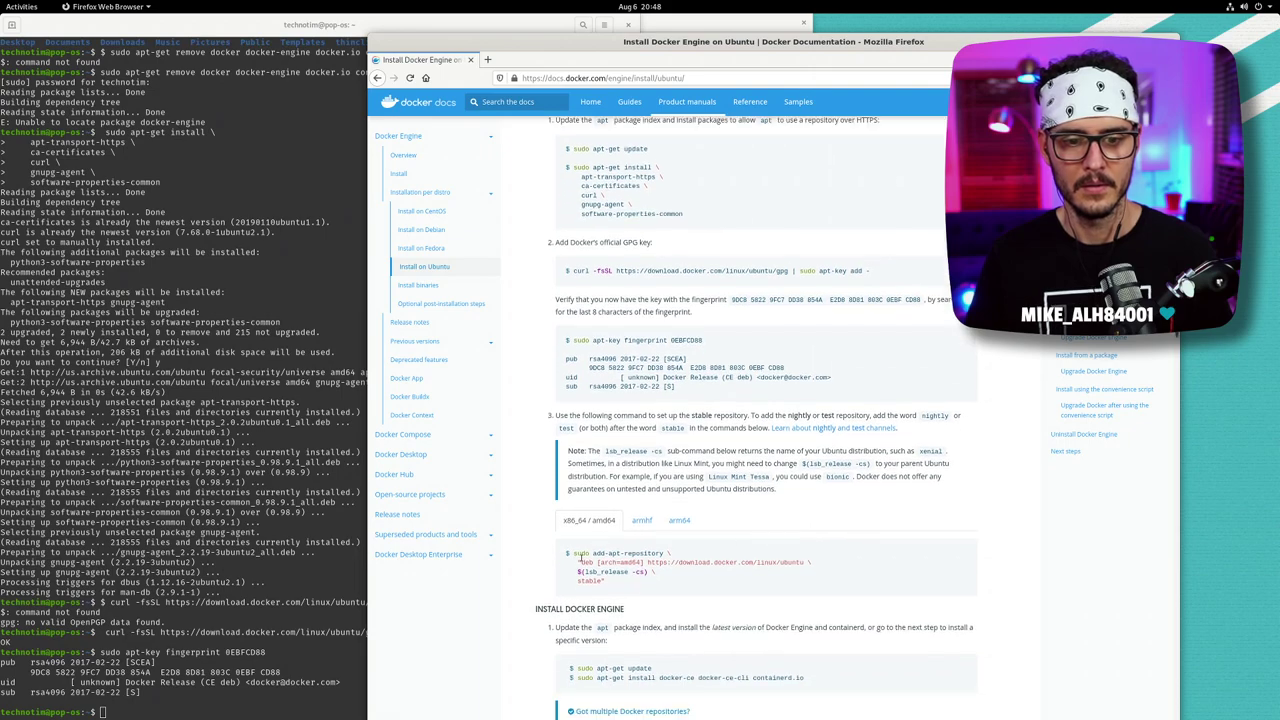
{"action": "left_click_drag", "start_coordinate": [574, 541], "coordinate": [605, 568]}
{"action": "right_click", "coordinate": [596, 568]}
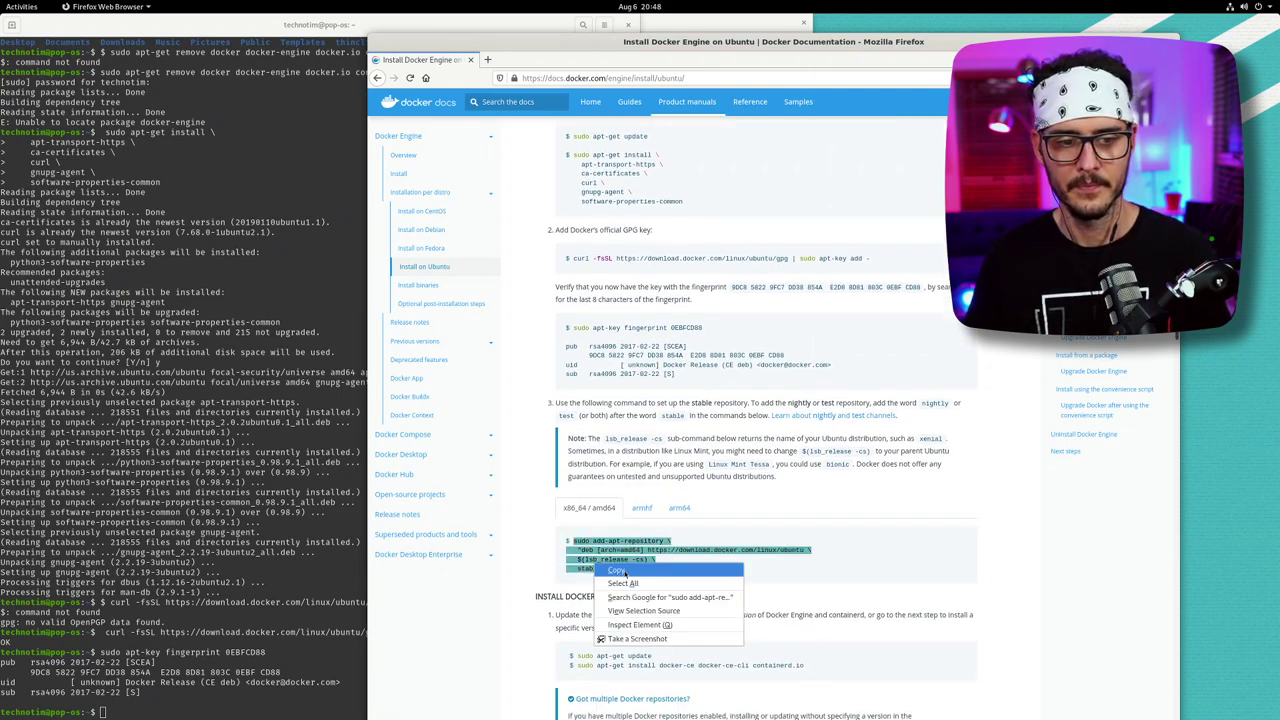
{"action": "left_click", "coordinate": [616, 570]}
{"action": "right_click", "coordinate": [269, 607]}
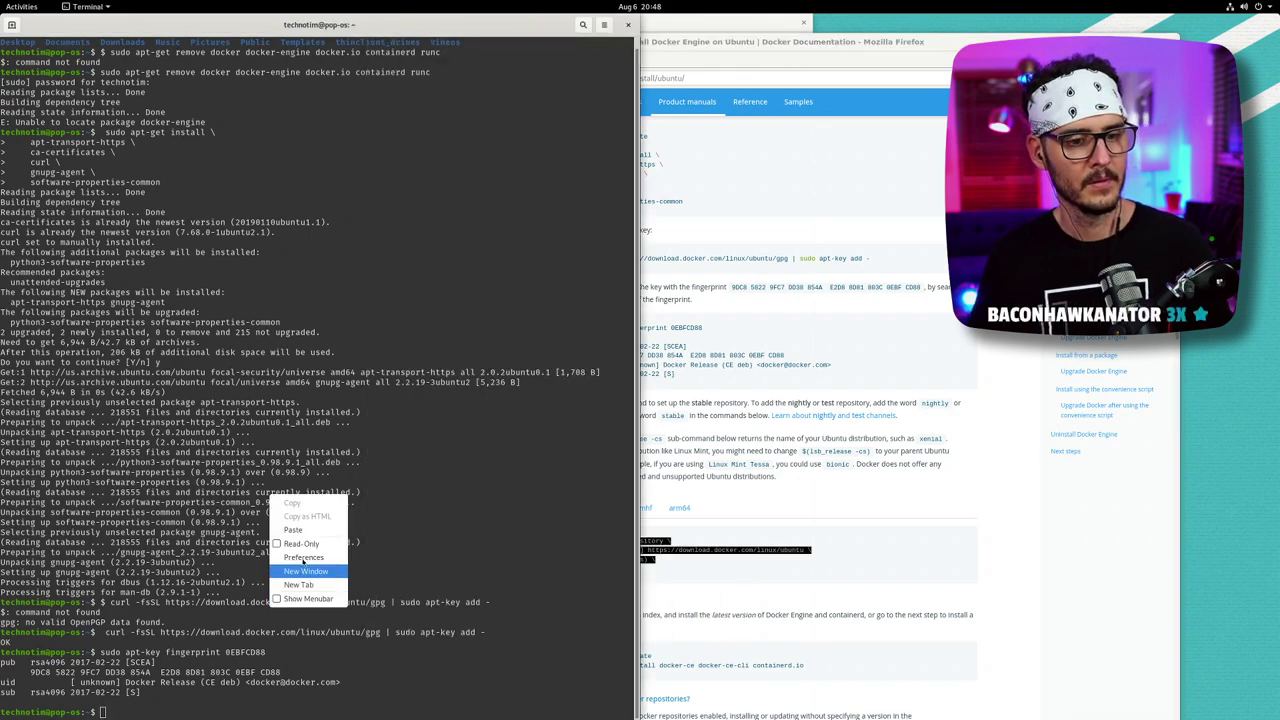
{"action": "left_click", "coordinate": [293, 529]}
{"action": "key", "text": "Return"}
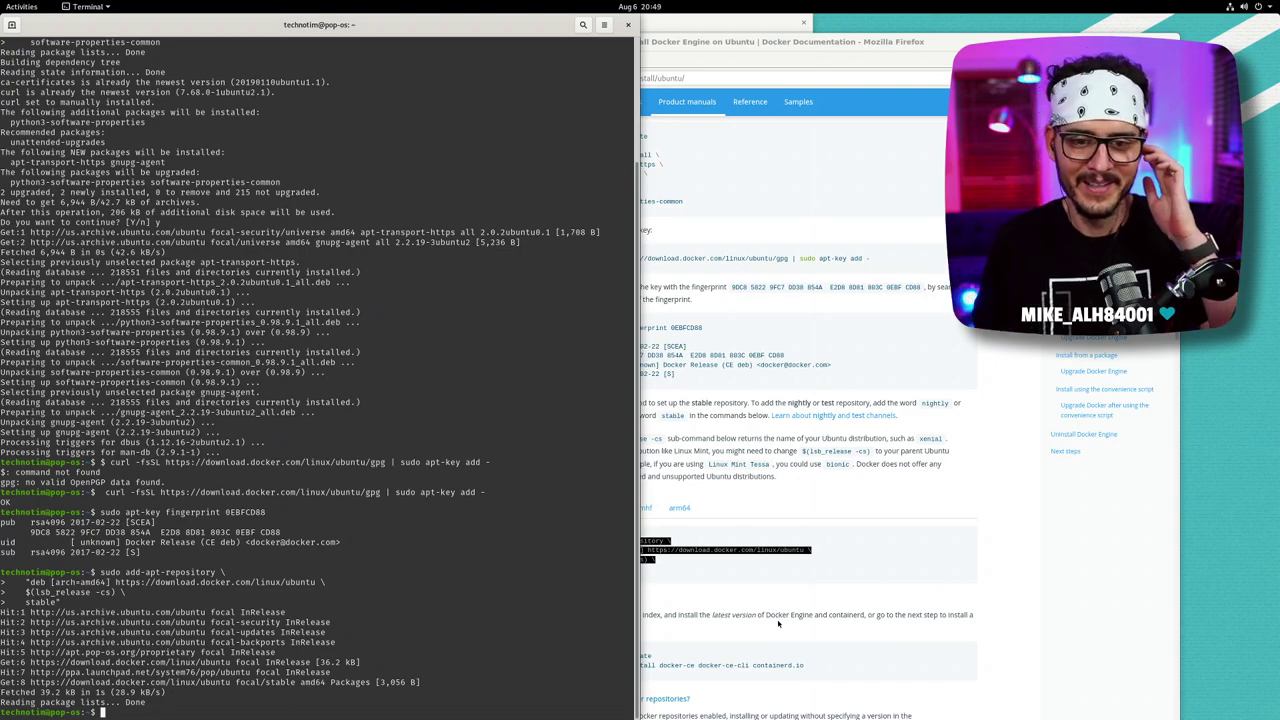
- Refresh the package lists with sudo apt-get update, correcting the 'udpate' typo
{"action": "left_click", "coordinate": [778, 623]}
{"action": "scroll", "coordinate": [693, 620], "scroll_direction": "down", "scroll_amount": 1}
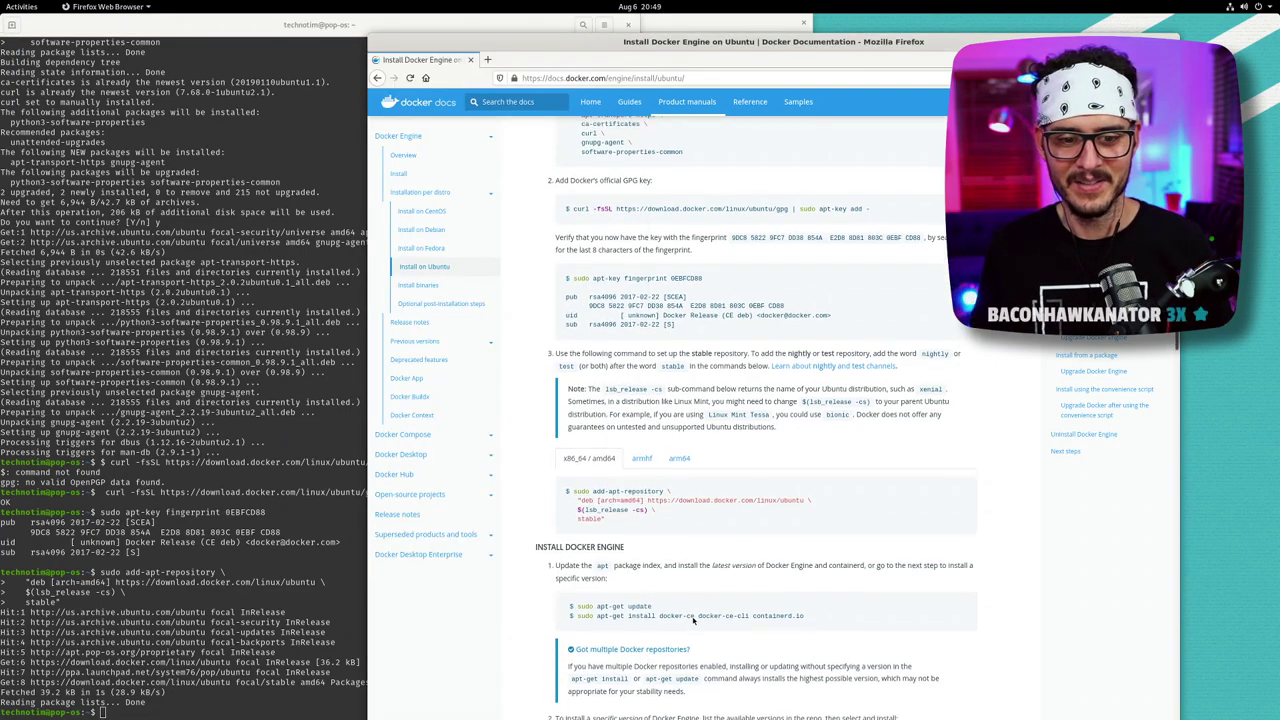
{"action": "scroll", "coordinate": [693, 620], "scroll_direction": "down", "scroll_amount": 1}
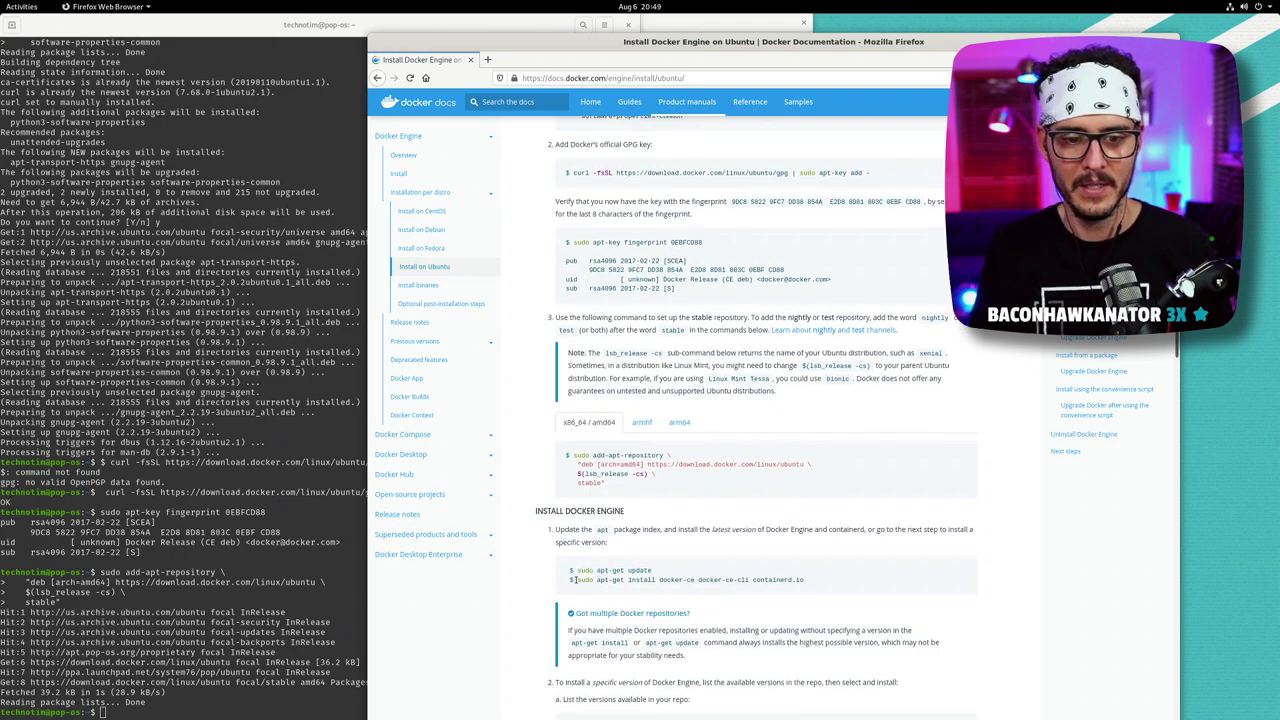
{"action": "left_click", "coordinate": [275, 543]}
{"action": "type", "text": "sudo"}
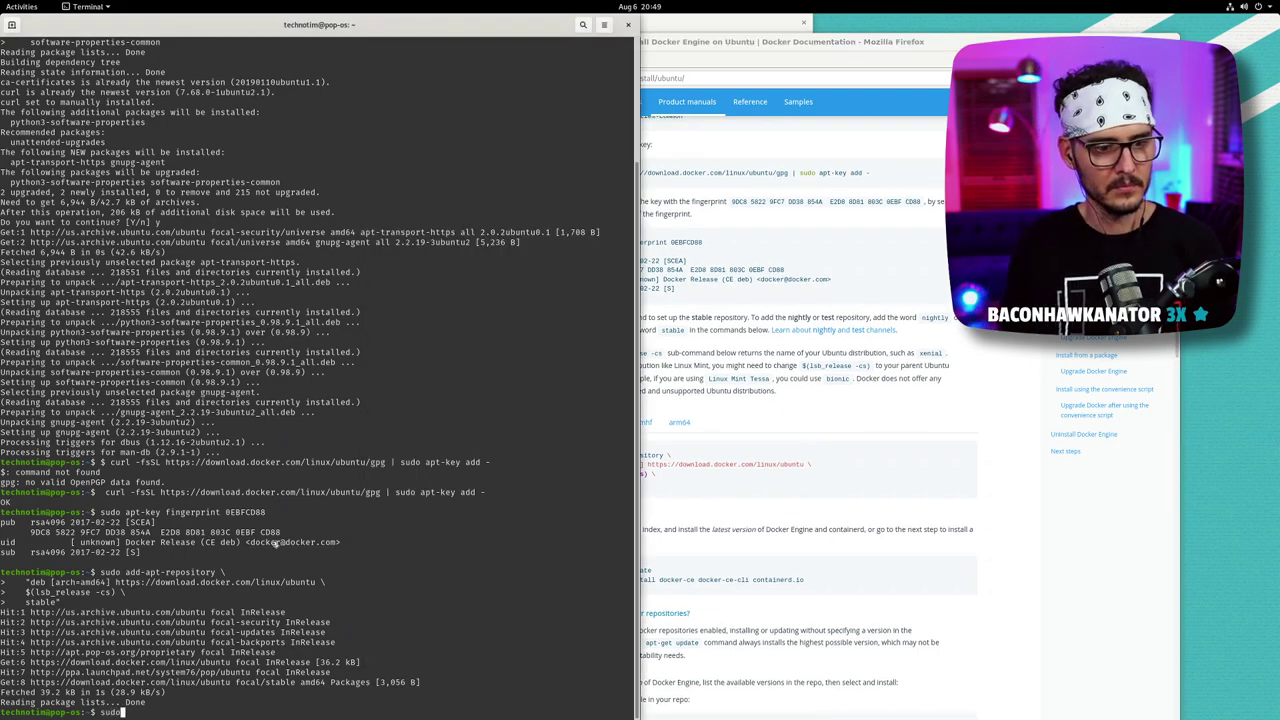
{"action": "type", "text": " apt-get udpate"}
{"action": "key", "text": "Return"}
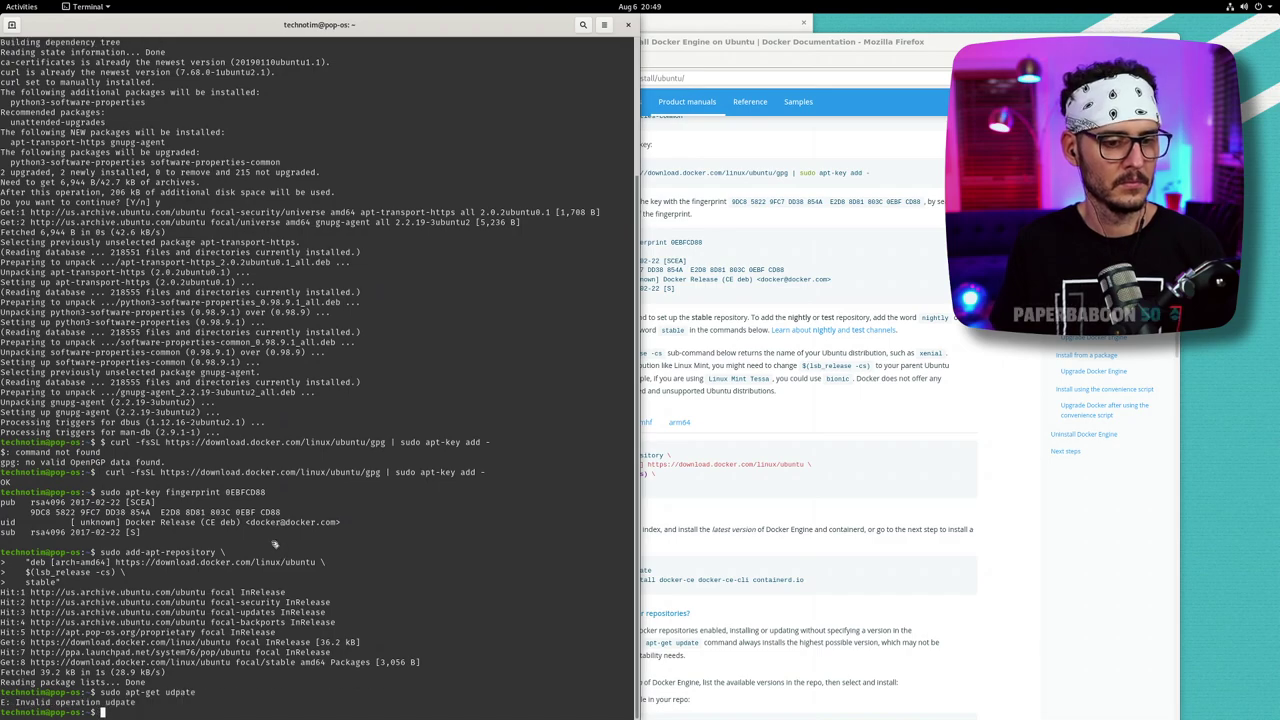
{"action": "key", "text": "Up"}
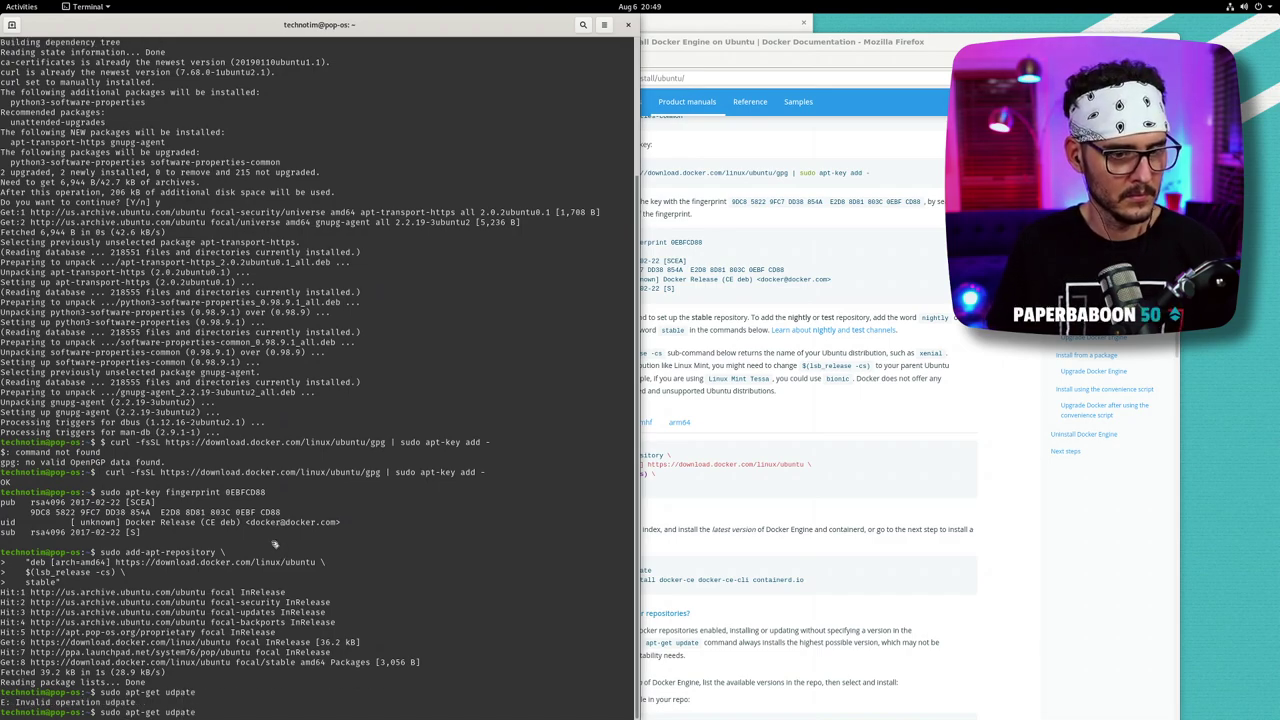
{"action": "key", "text": "BackSpace"}
{"action": "key", "text": "BackSpace"}
{"action": "key", "text": "BackSpace"}
{"action": "key", "text": "BackSpace"}
{"action": "key", "text": "BackSpace"}
{"action": "key", "text": "BackSpace"}
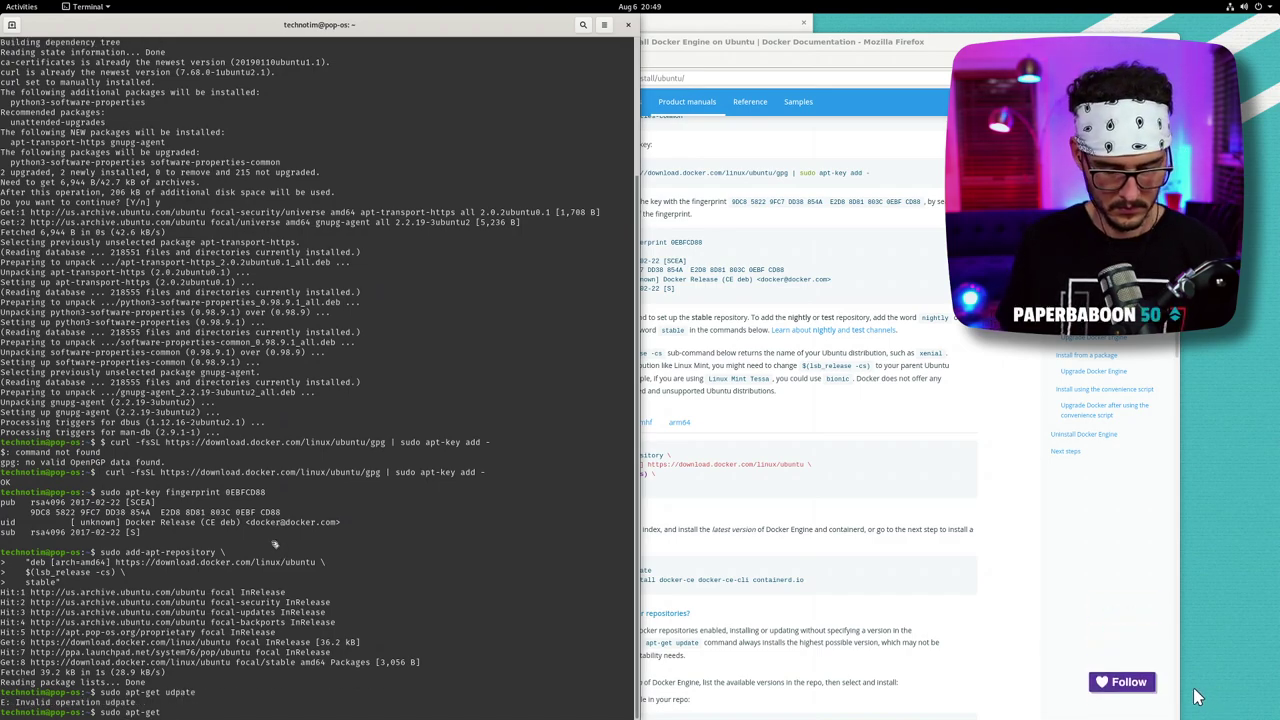
{"action": "type", "text": "update"}
{"action": "key", "text": "Return"}
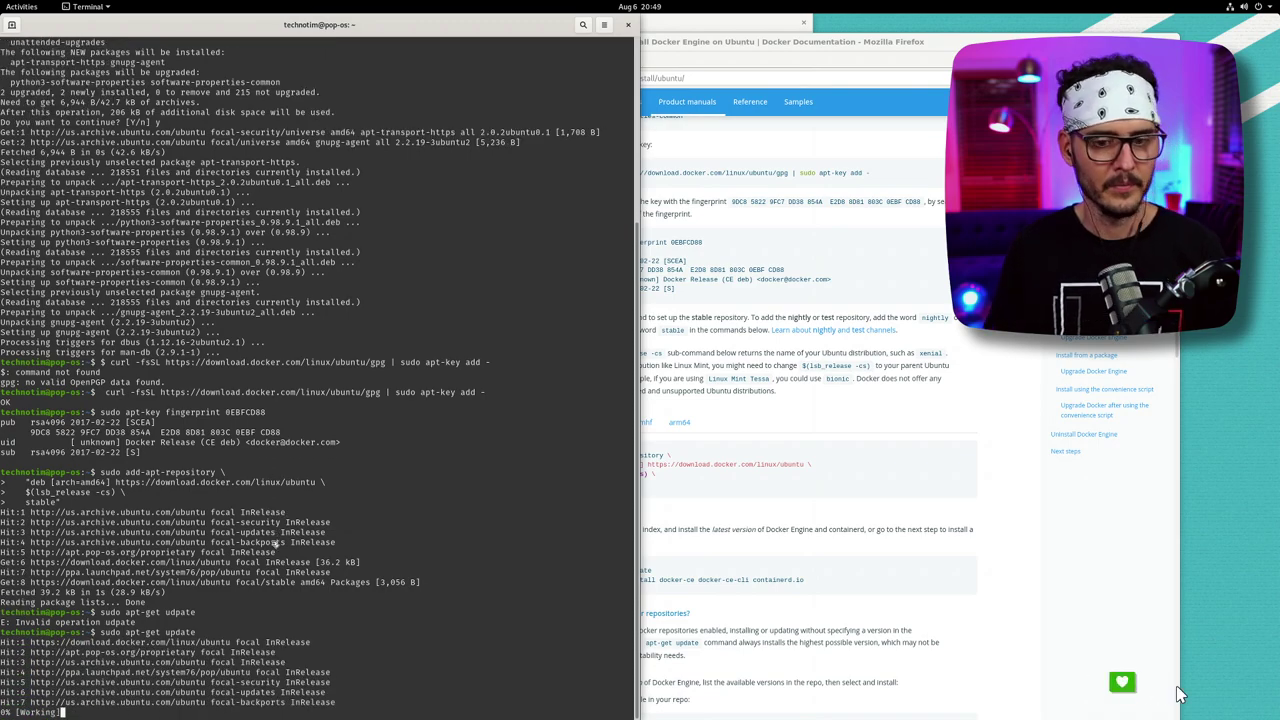
- Install docker-ce, docker-ce-cli and containerd.io with apt-get, answering y to continue
{"action": "left_click", "coordinate": [785, 567]}
{"action": "left_click_drag", "start_coordinate": [805, 580], "coordinate": [577, 581]}
{"action": "right_click", "coordinate": [580, 581]}
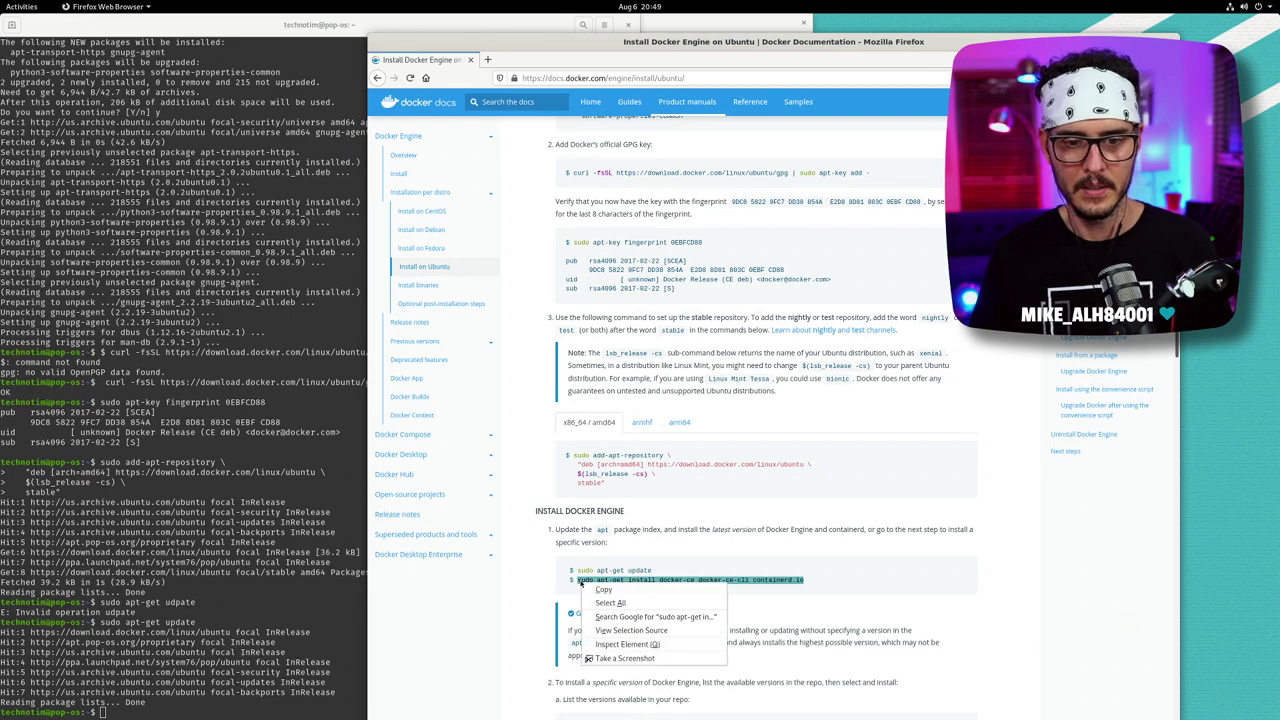
{"action": "left_click", "coordinate": [605, 589]}
{"action": "left_click", "coordinate": [345, 621]}
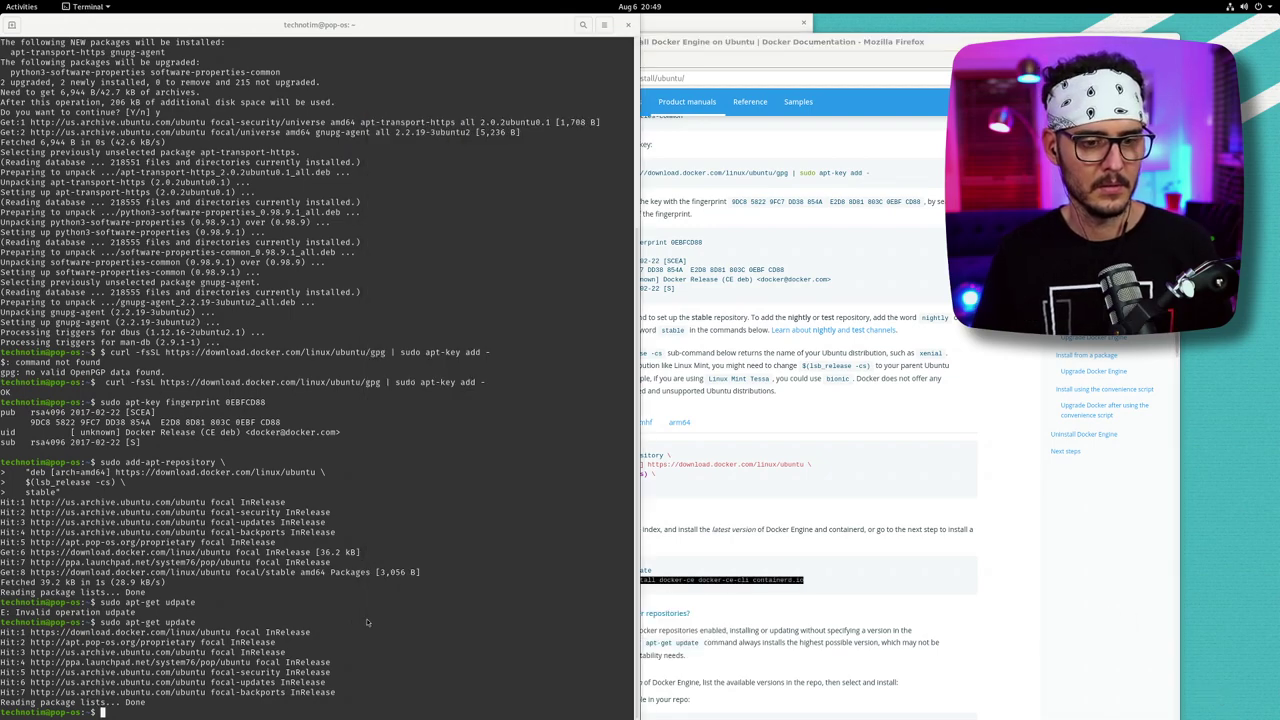
{"action": "right_click", "coordinate": [345, 620]}
{"action": "left_click", "coordinate": [405, 543]}
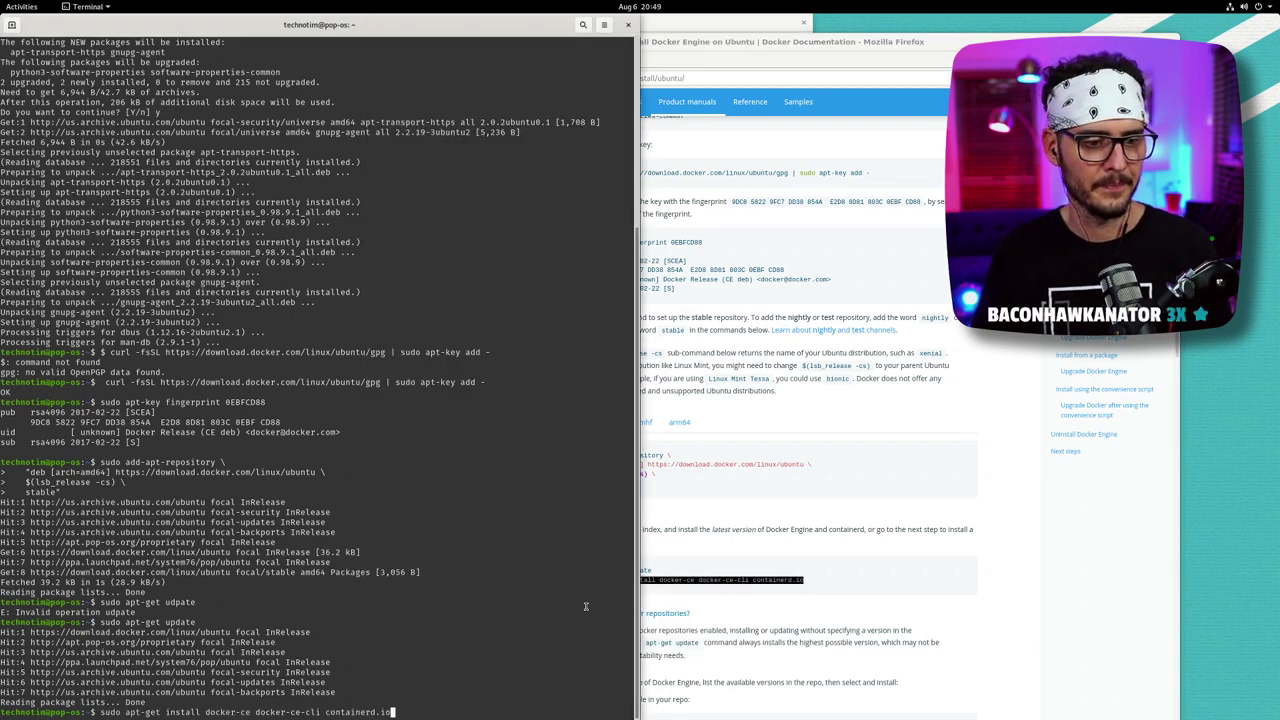
{"action": "key", "text": "Return"}
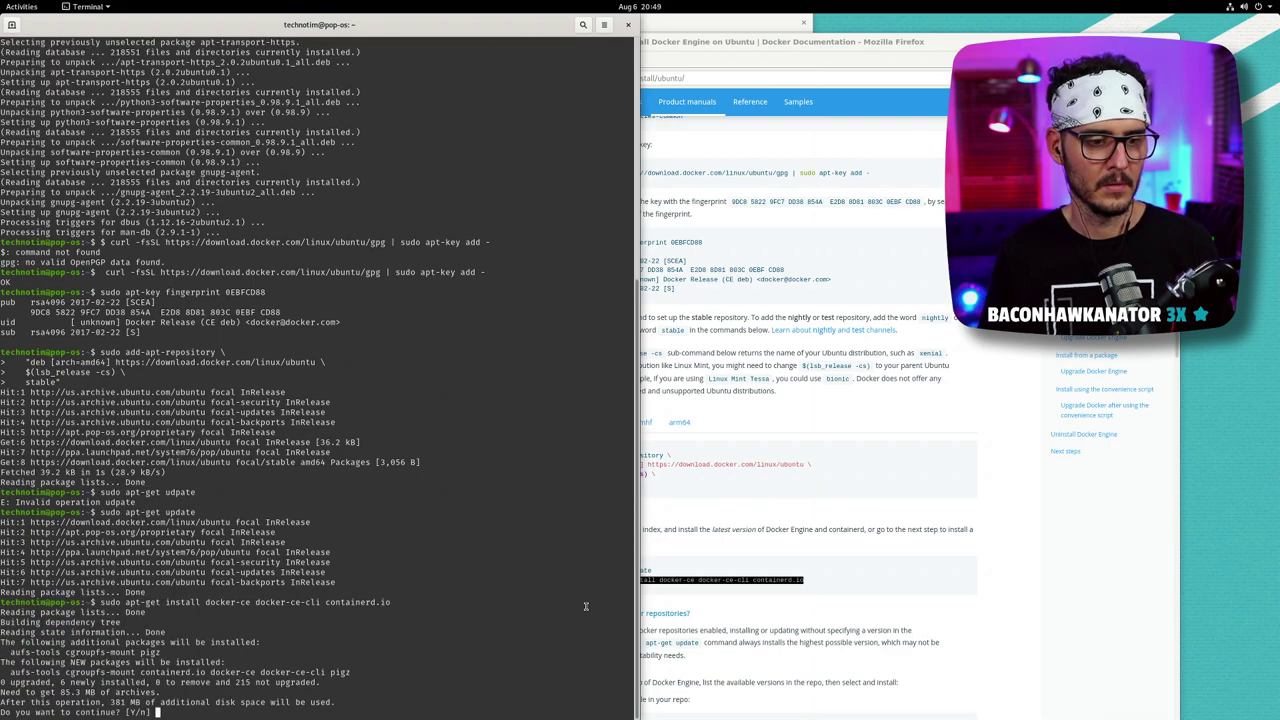
{"action": "type", "text": "y"}
{"action": "key", "text": "Return"}
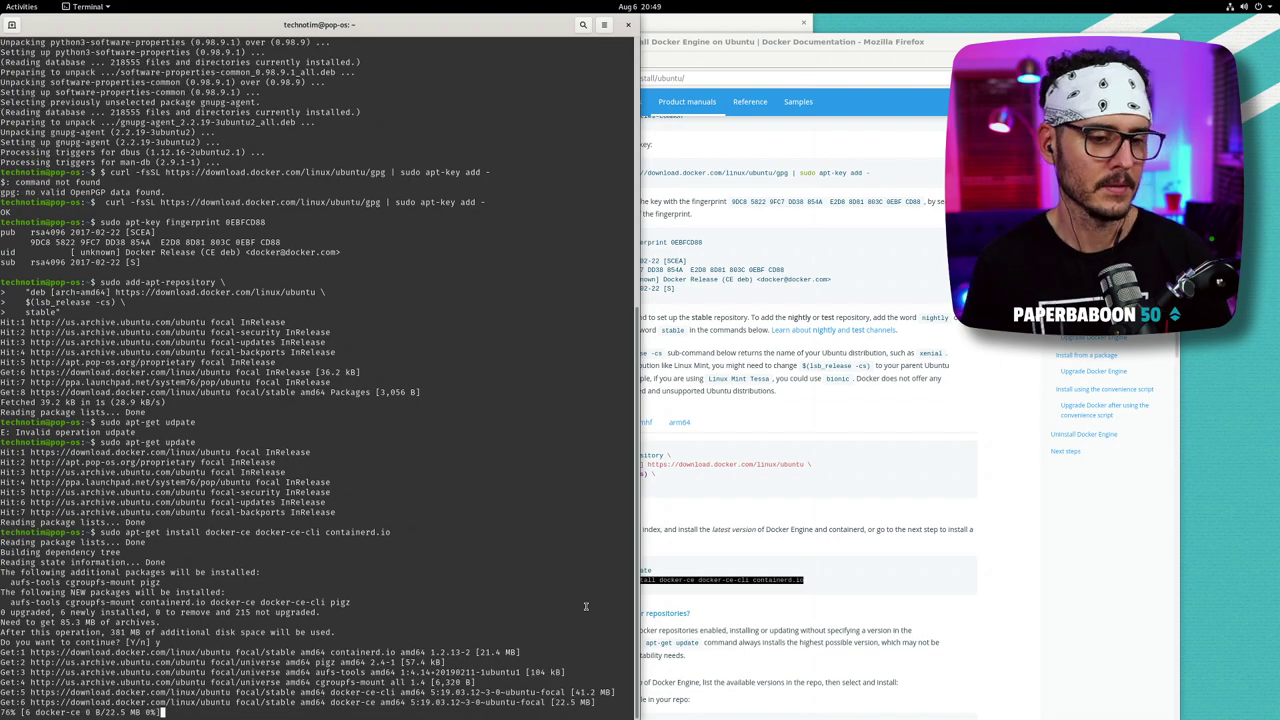
{"action": "left_click", "coordinate": [1052, 636]}
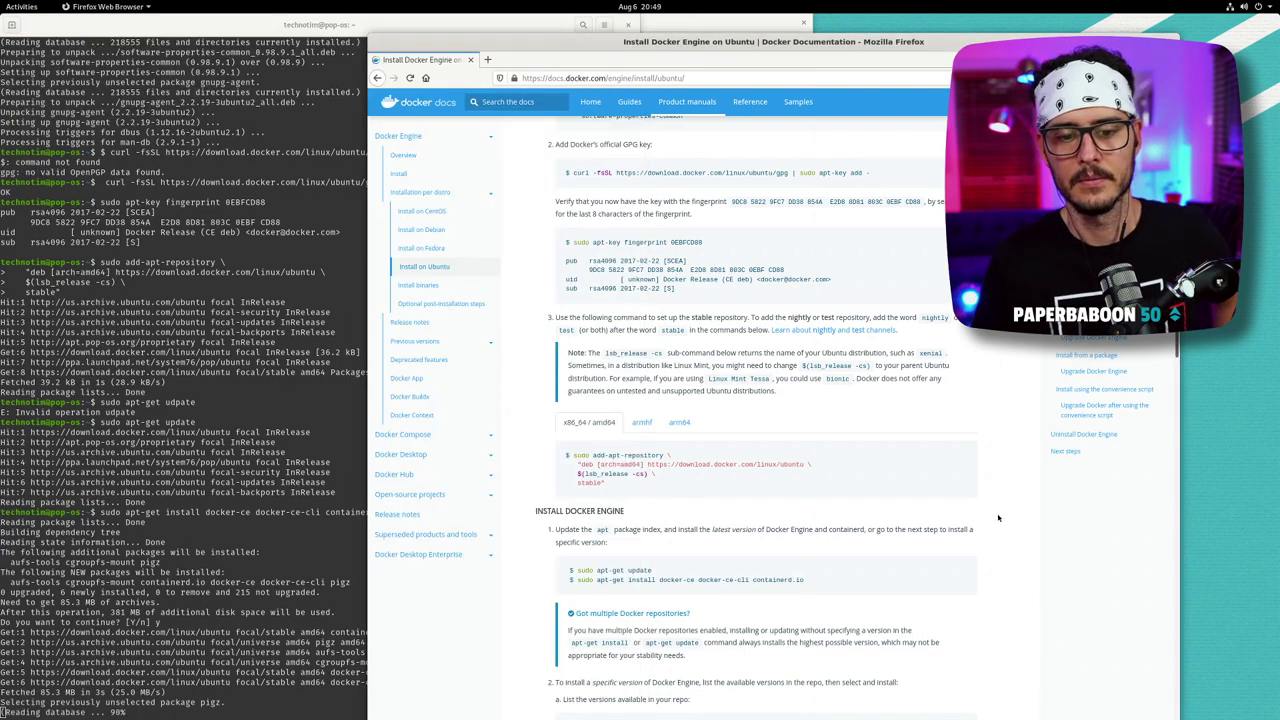
{"action": "scroll", "coordinate": [735, 466], "scroll_direction": "down", "scroll_amount": 2}
{"action": "scroll", "coordinate": [735, 466], "scroll_direction": "down", "scroll_amount": 1}
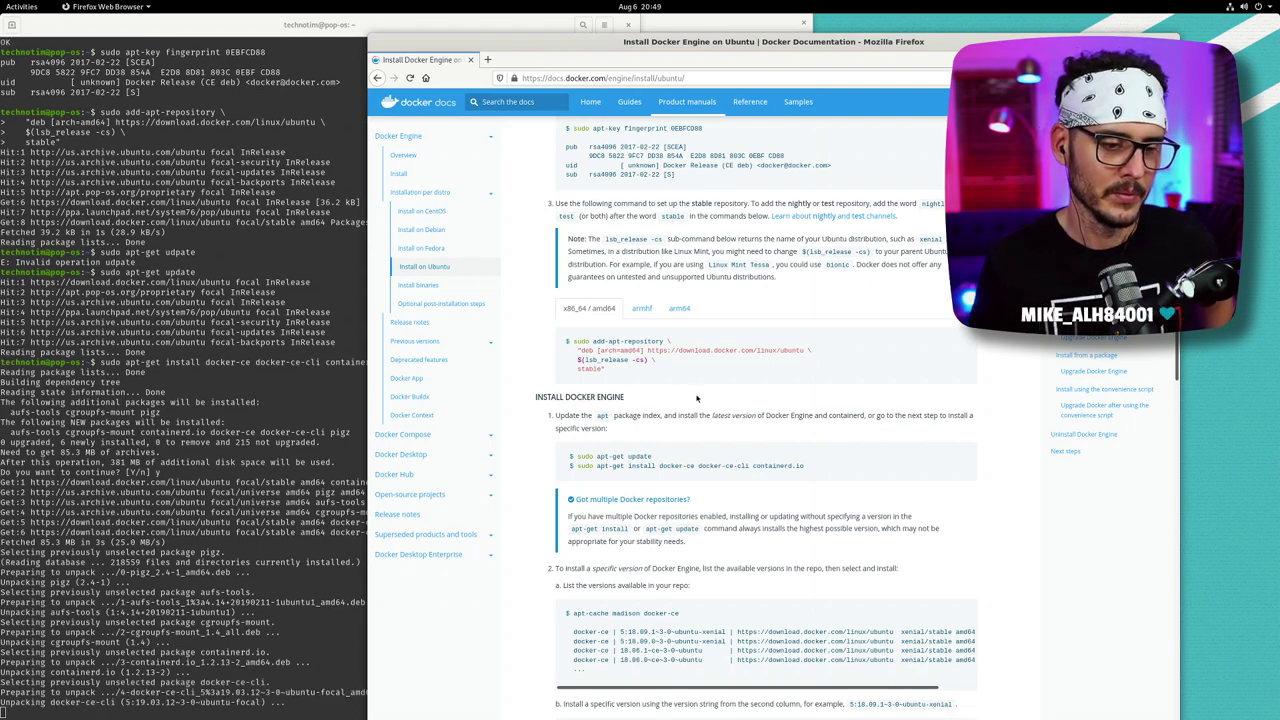
- Scroll through the Docker docs' convenience script and uninstall sections
{"action": "scroll", "coordinate": [717, 405], "scroll_direction": "down", "scroll_amount": 15}
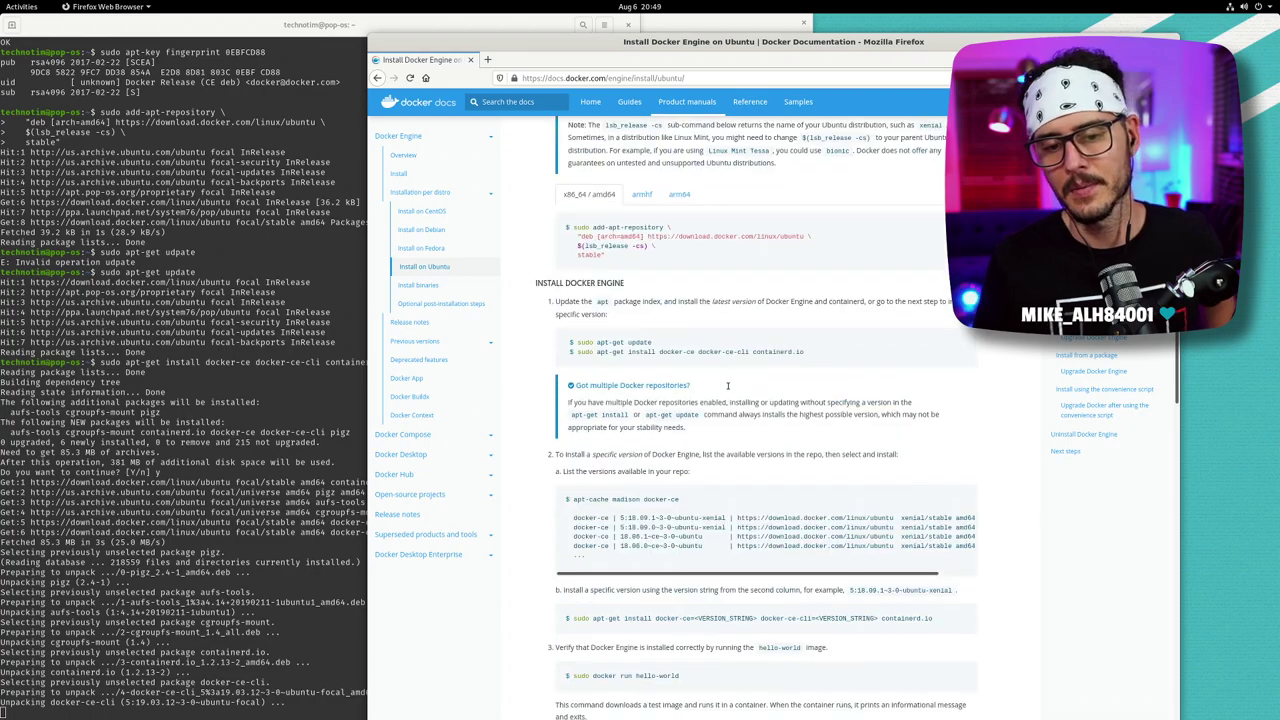
{"action": "scroll", "coordinate": [765, 485], "scroll_direction": "down", "scroll_amount": 20}
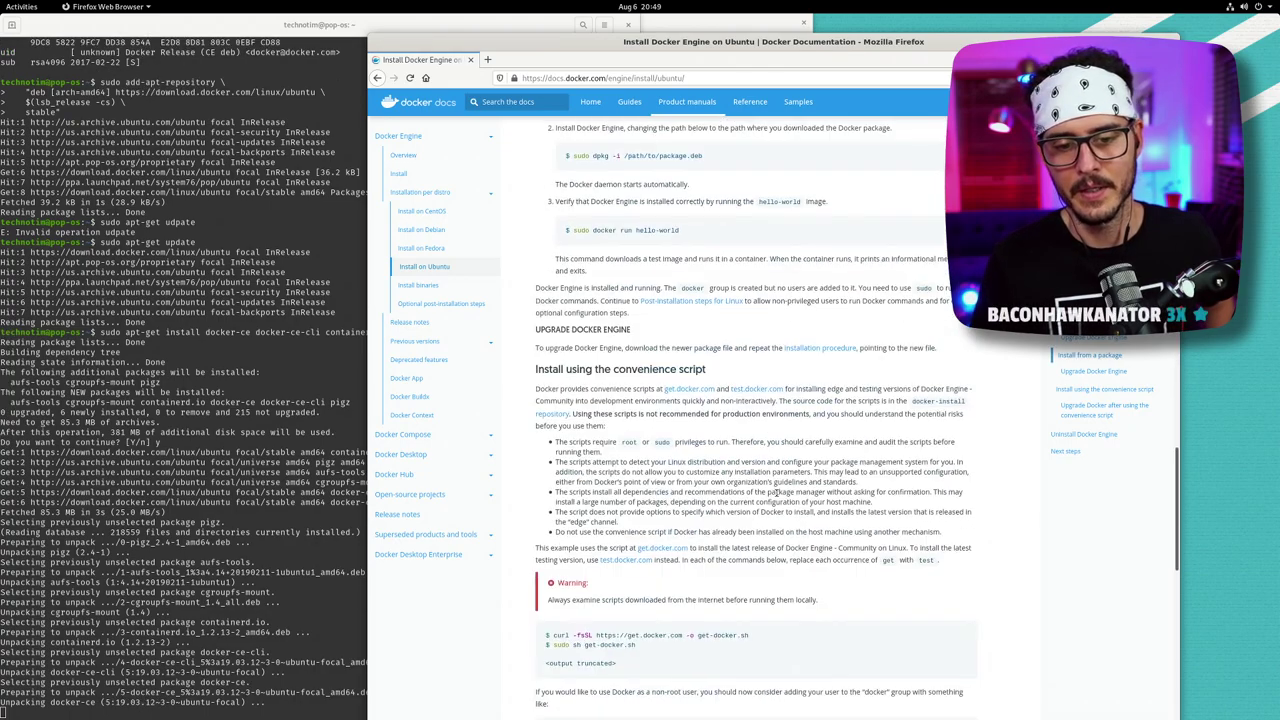
{"action": "scroll", "coordinate": [807, 481], "scroll_direction": "up", "scroll_amount": 20}
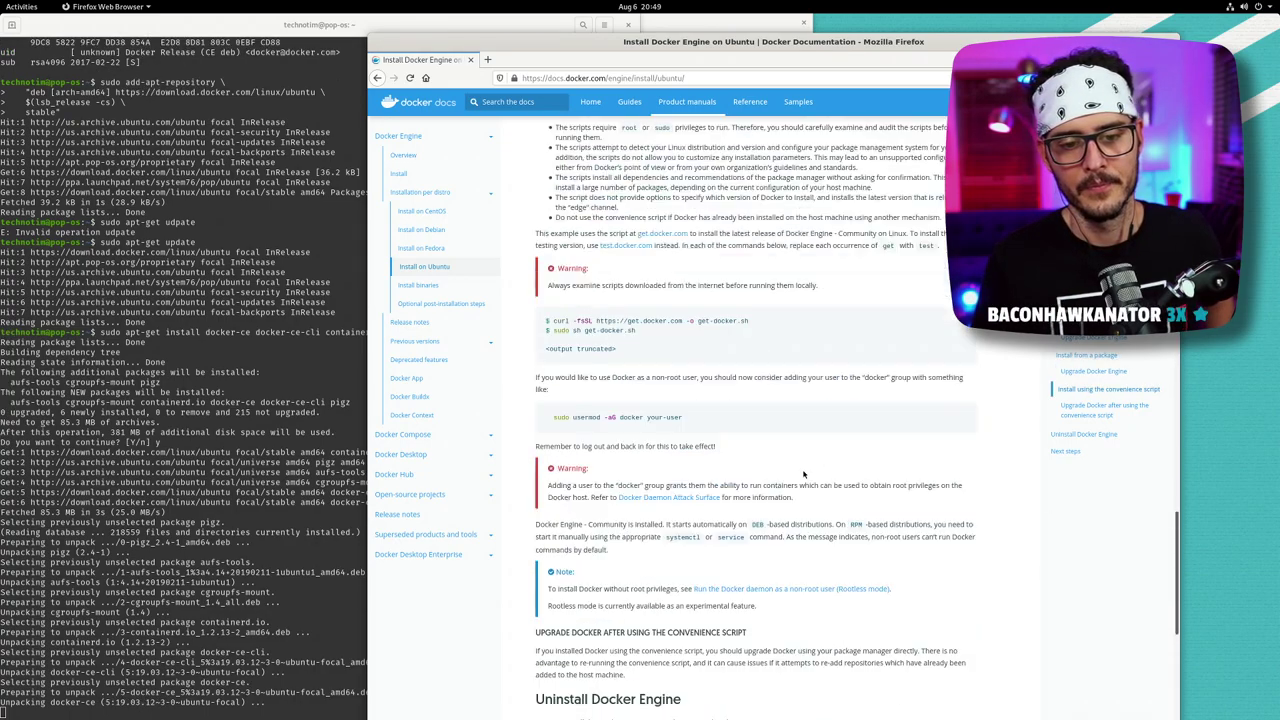
{"action": "scroll", "coordinate": [720, 428], "scroll_direction": "up", "scroll_amount": 10}
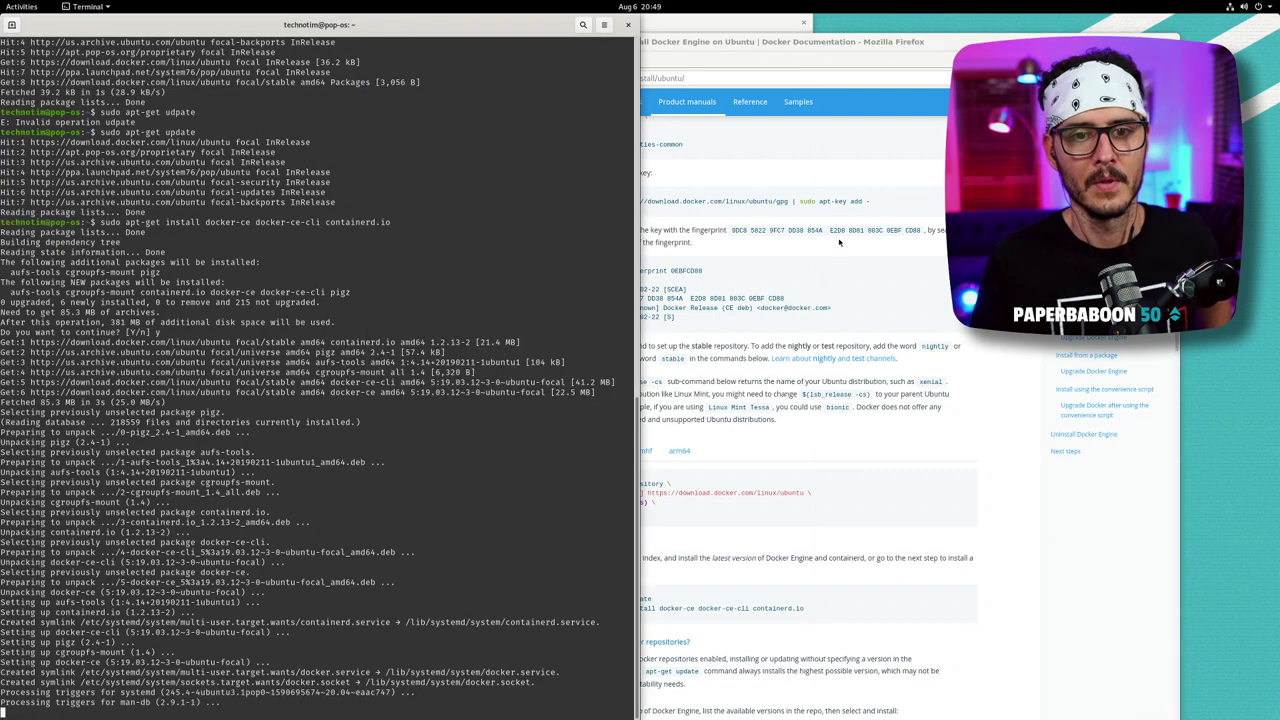
- Launch Pop!_Shop from the application grid and view the Installed apps and updates
{"action": "left_click", "coordinate": [21, 7]}
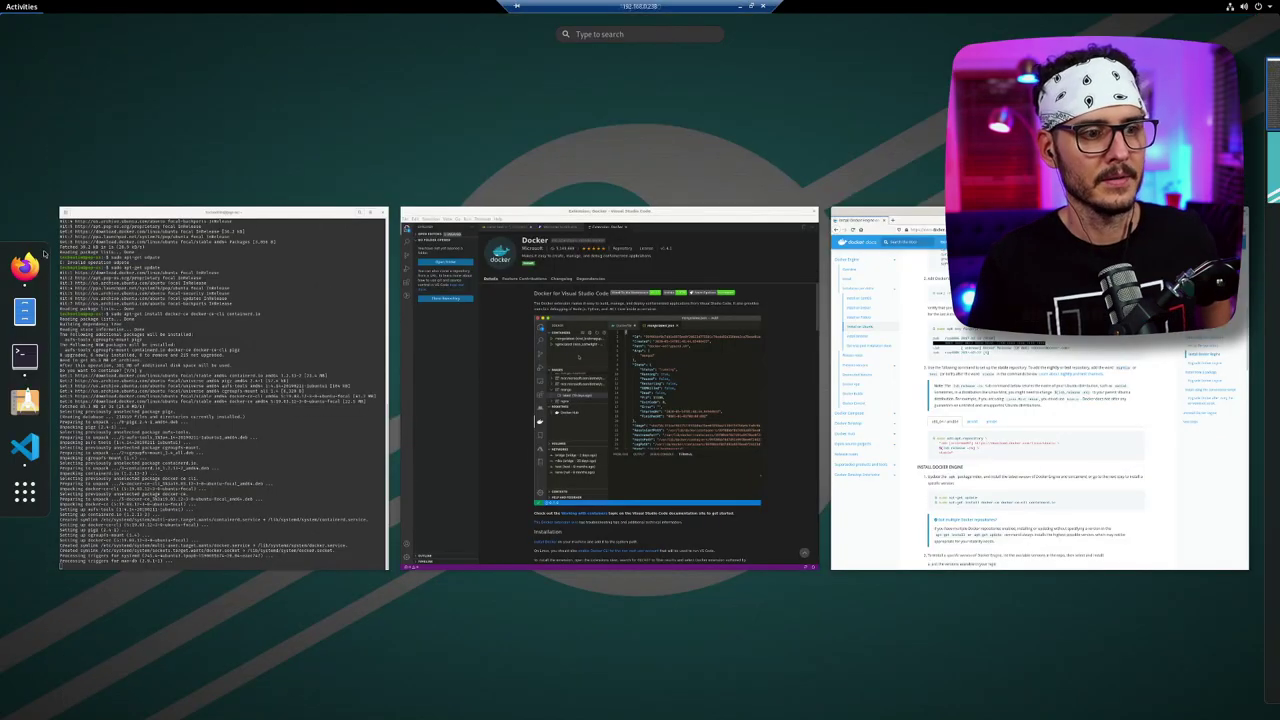
{"action": "left_click", "coordinate": [28, 489]}
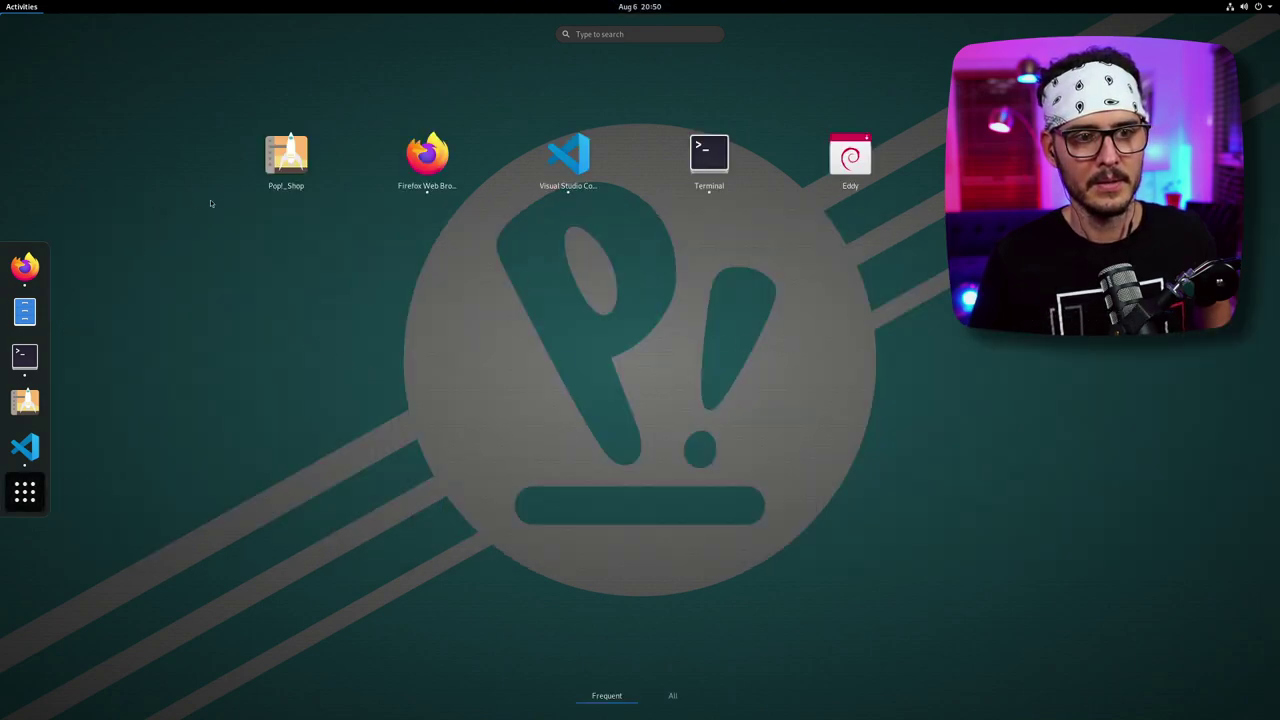
{"action": "left_click", "coordinate": [286, 158]}
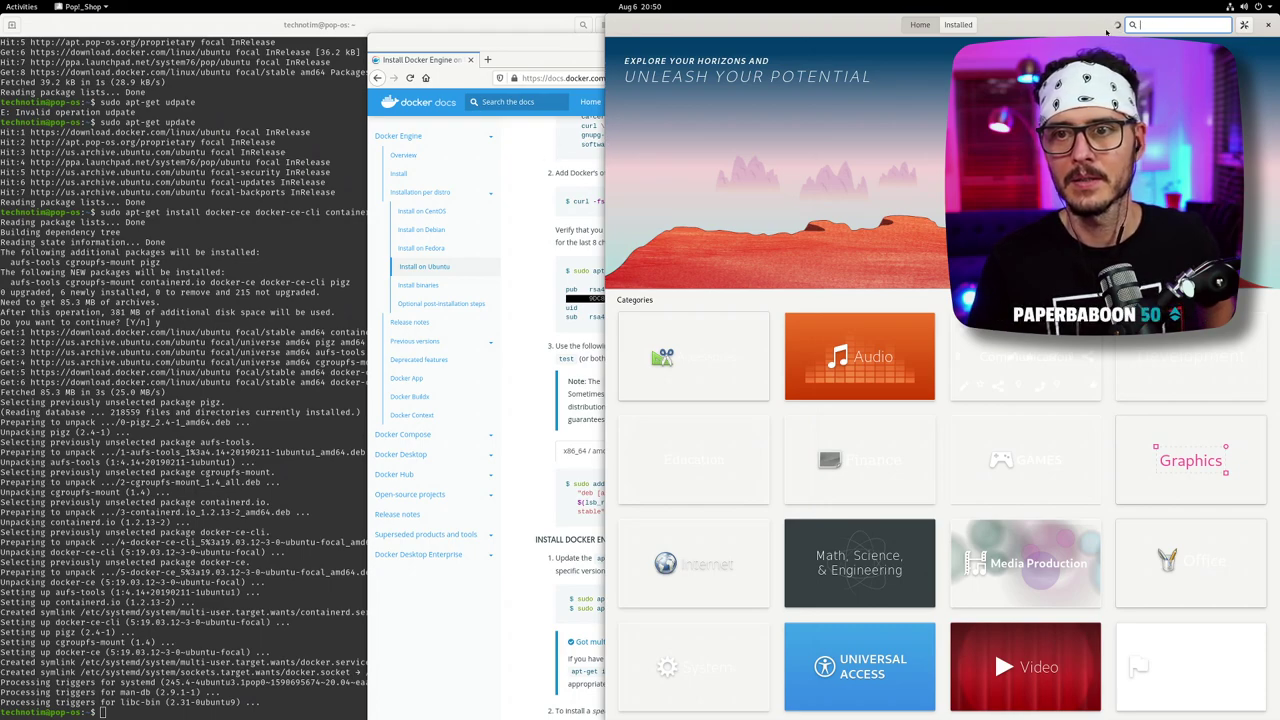
{"action": "left_click", "coordinate": [958, 25]}
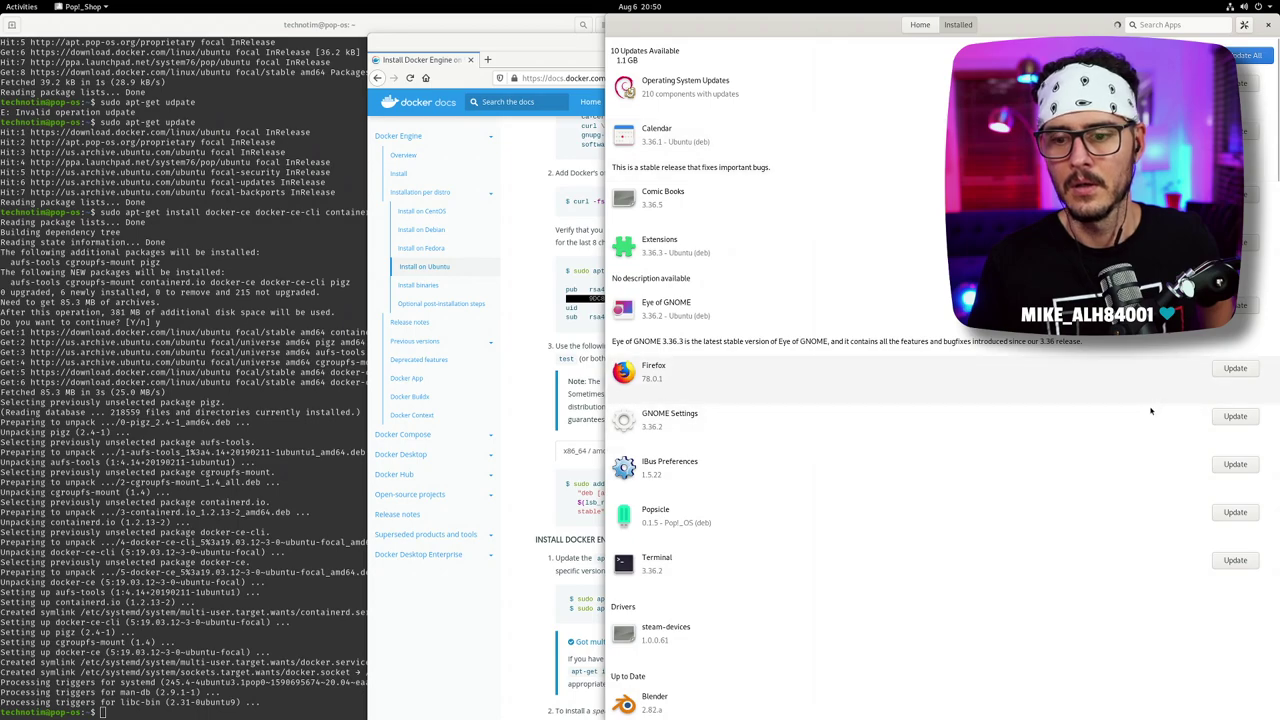
- Open File Roller's details page and enter the account password to authorize the refresh
{"action": "scroll", "coordinate": [1120, 445], "scroll_direction": "down", "scroll_amount": 5}
{"action": "scroll", "coordinate": [1121, 446], "scroll_direction": "down", "scroll_amount": 5}
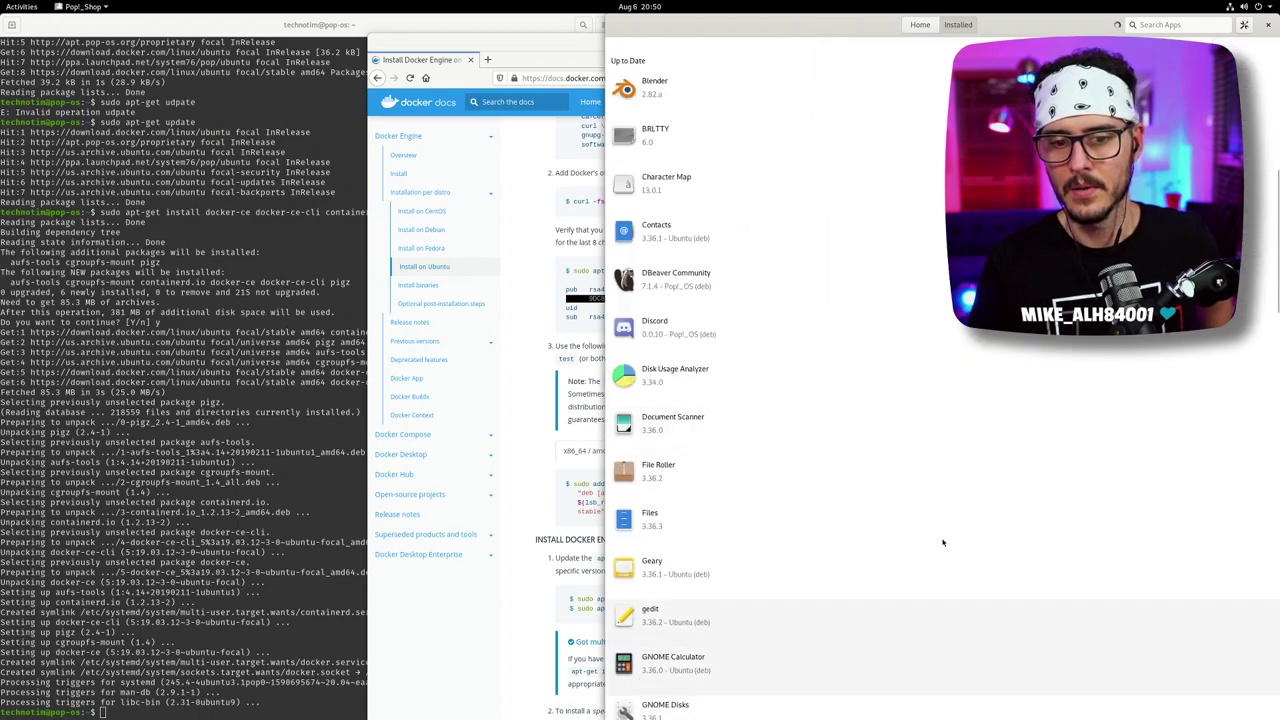
{"action": "left_click", "coordinate": [922, 476]}
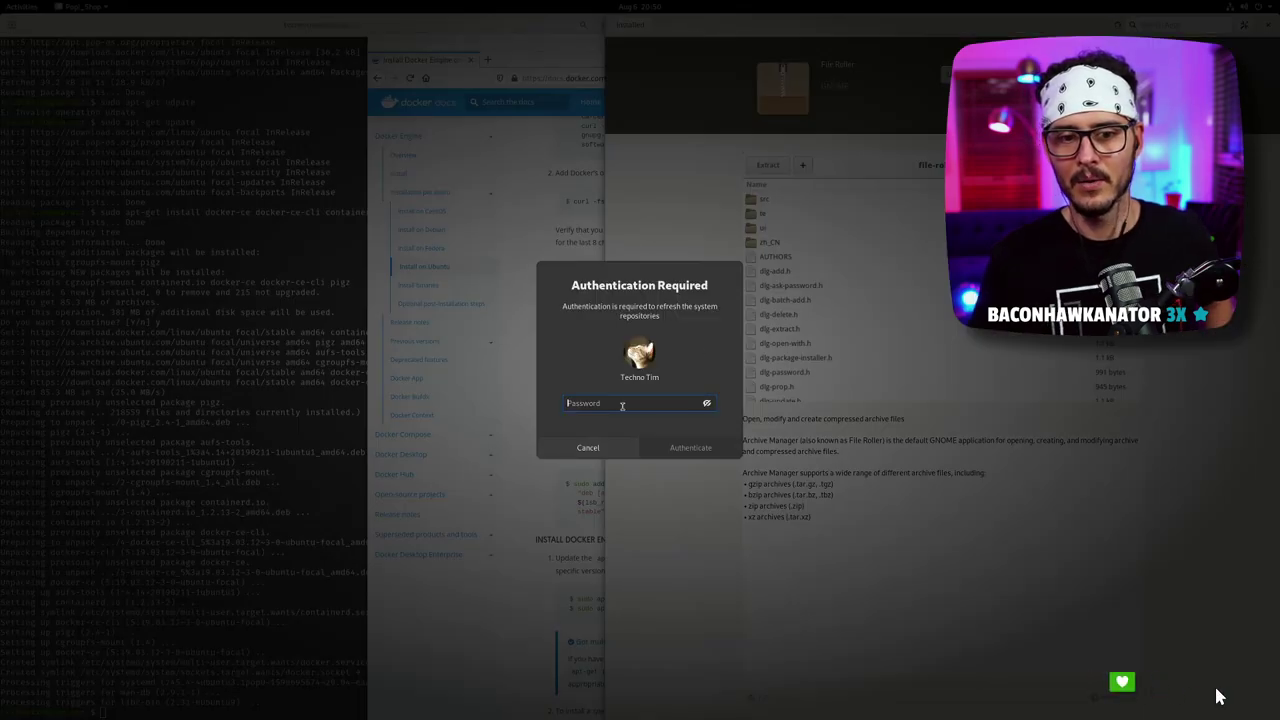
{"action": "type", "text": "********"}
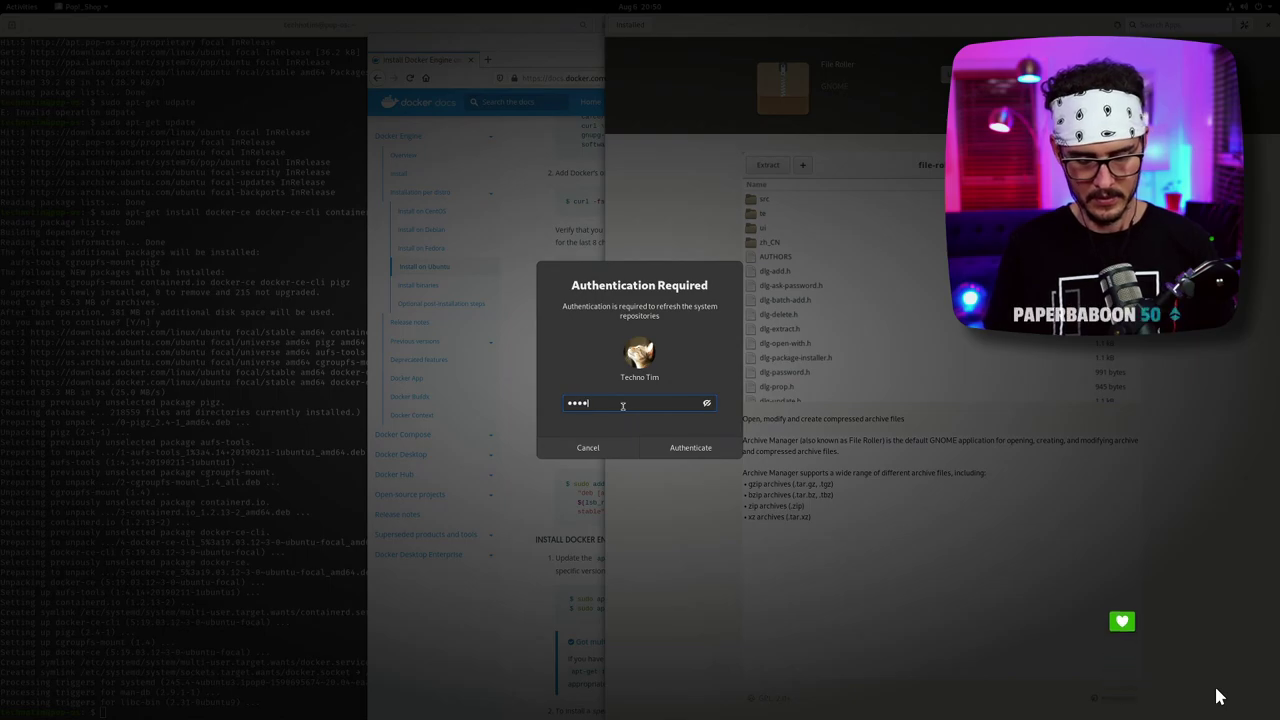
{"action": "key", "text": "Return"}
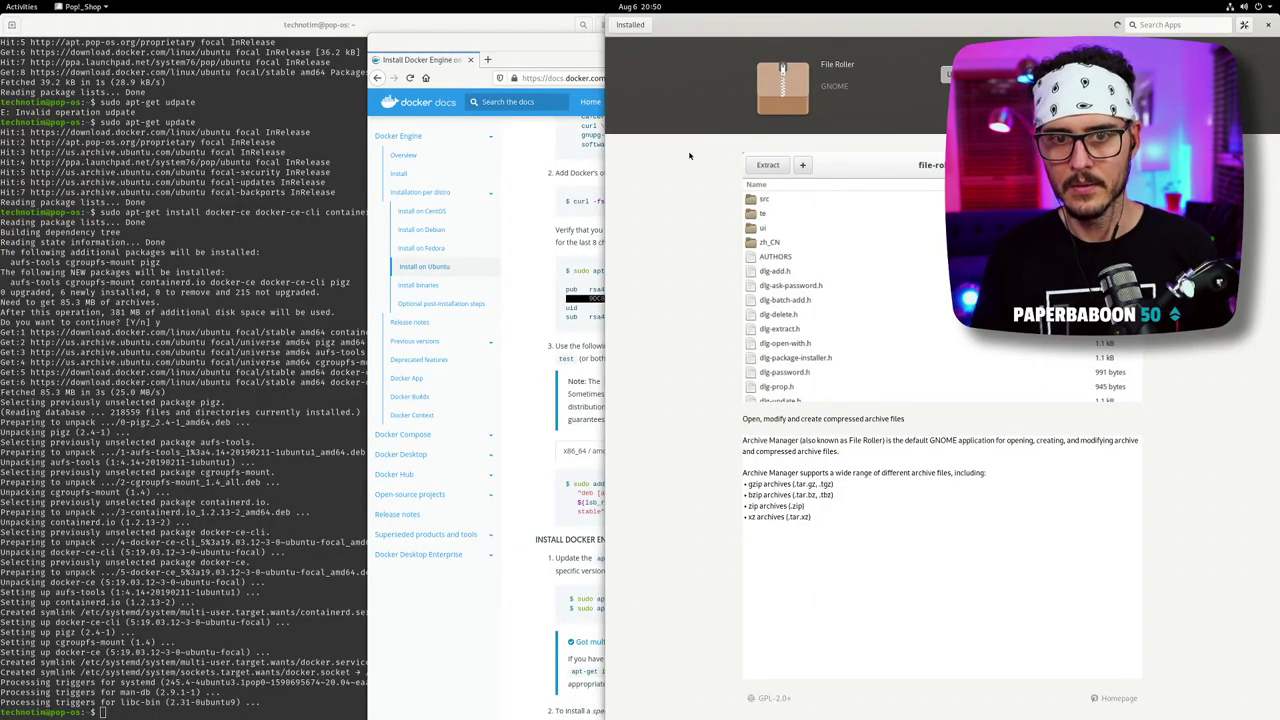
- Return to the Installed list and then to the store's Home page
{"action": "left_click", "coordinate": [630, 23]}
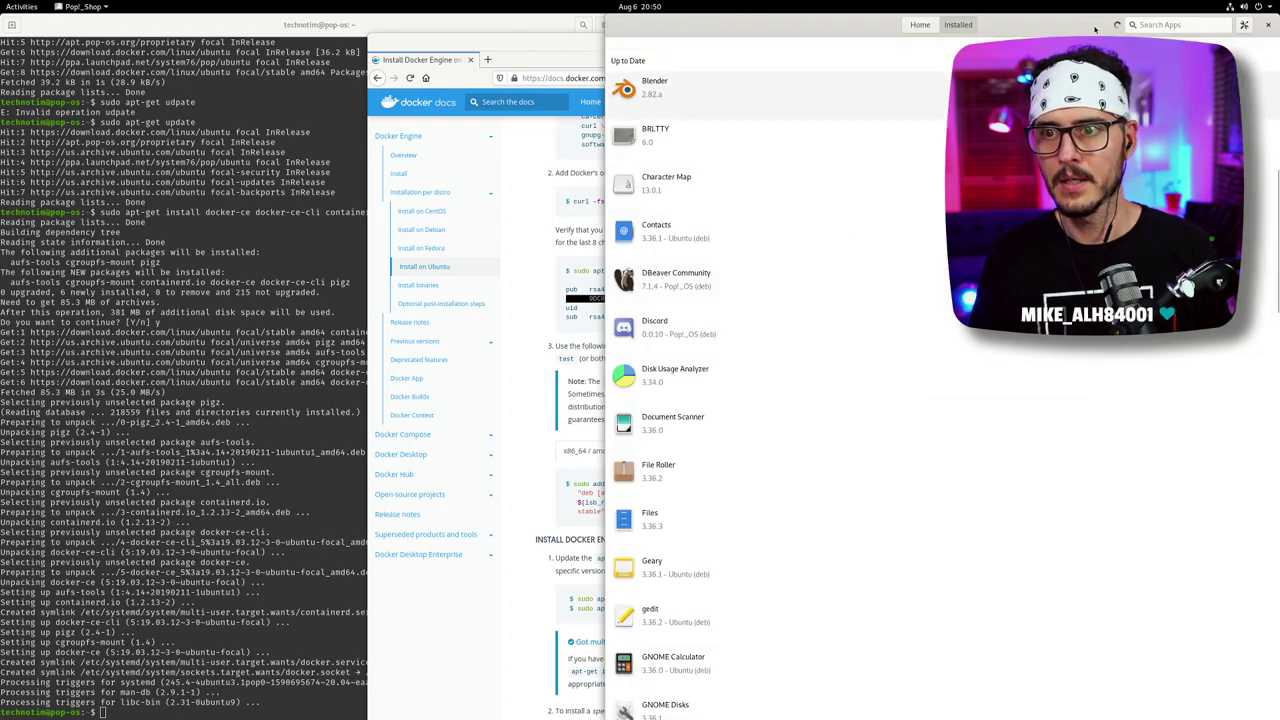
{"action": "left_click_drag", "start_coordinate": [1095, 28], "coordinate": [943, 28]}
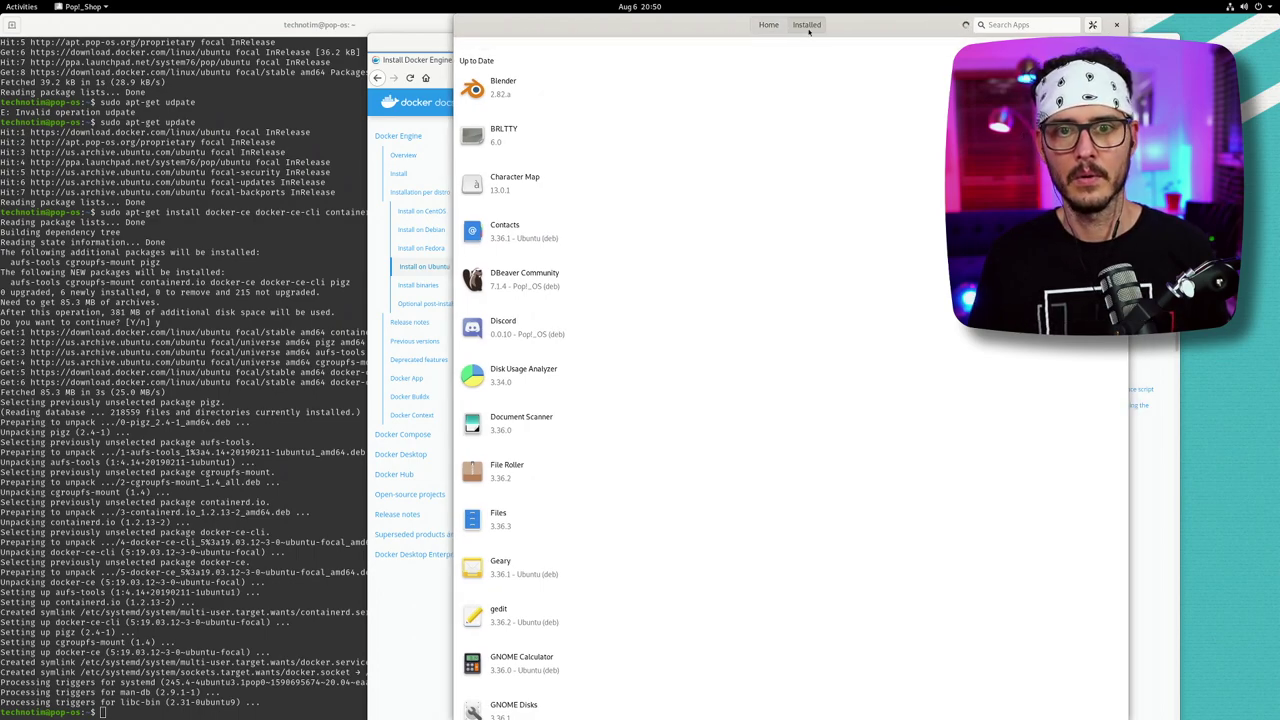
{"action": "left_click", "coordinate": [768, 24]}
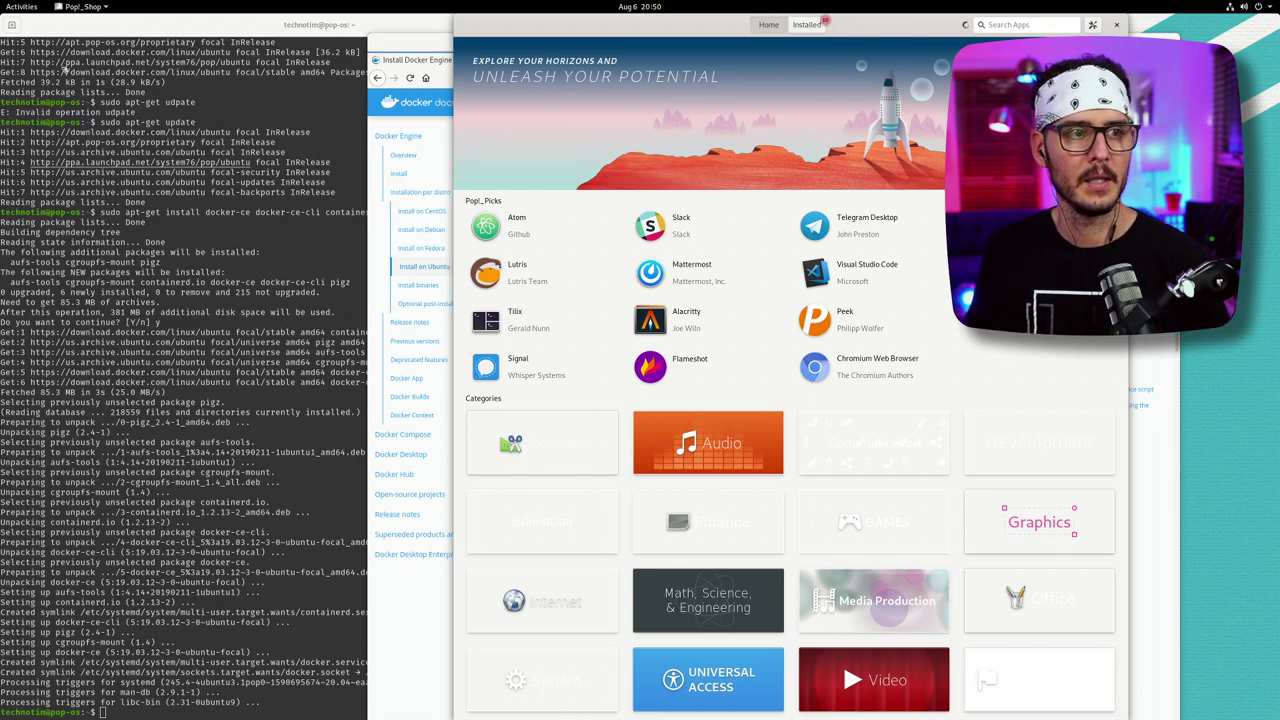
{"action": "left_click", "coordinate": [22, 8]}
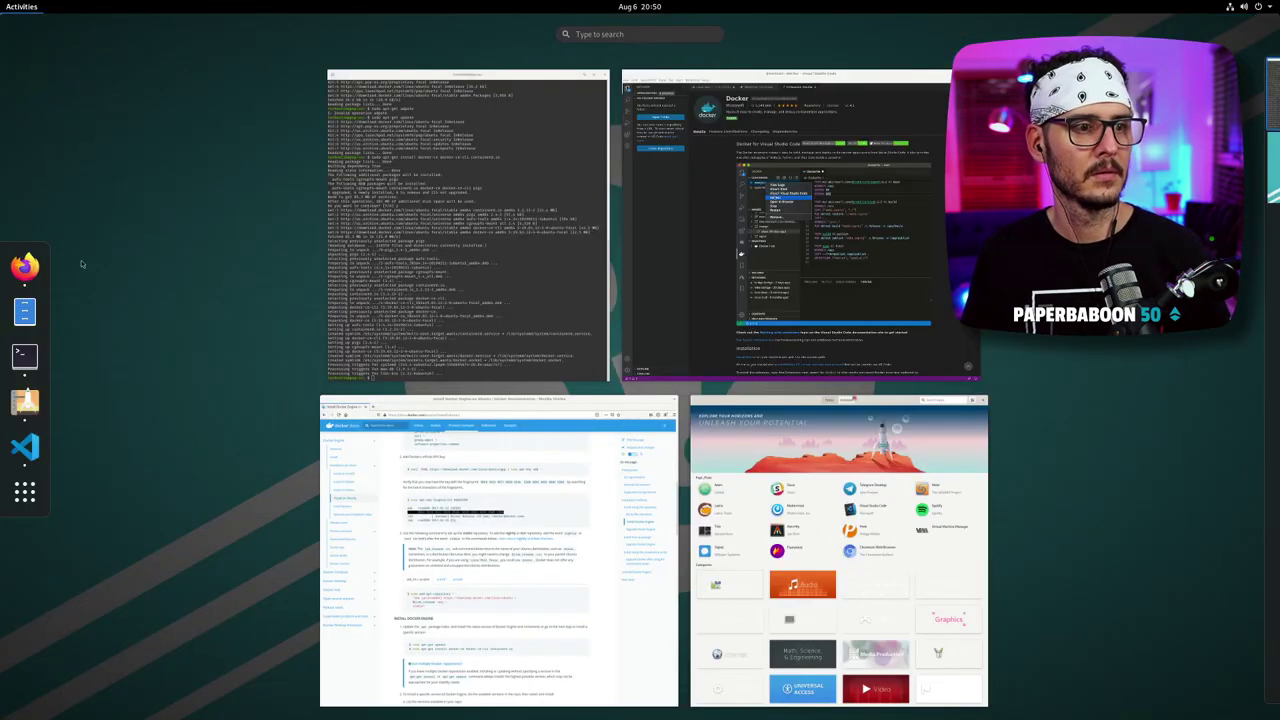
- Find Terminal in the full application list to bring its window forward
{"action": "left_click", "coordinate": [25, 491]}
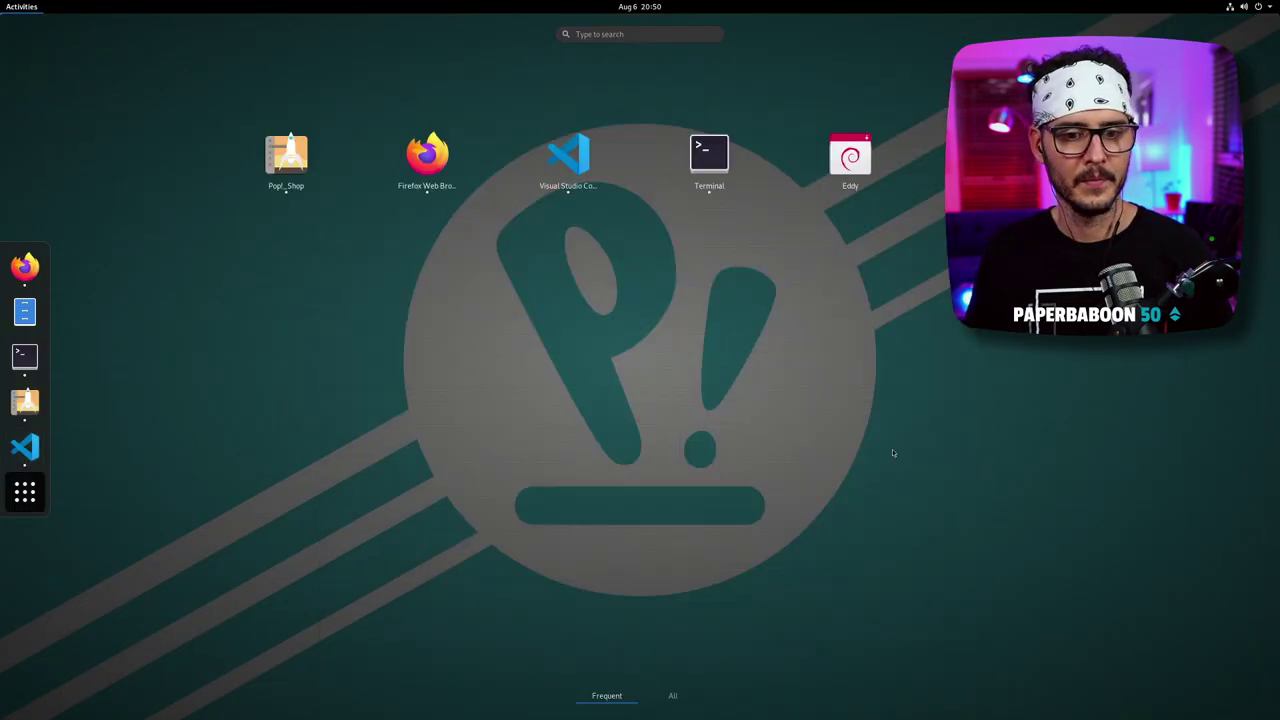
{"action": "left_click", "coordinate": [686, 696]}
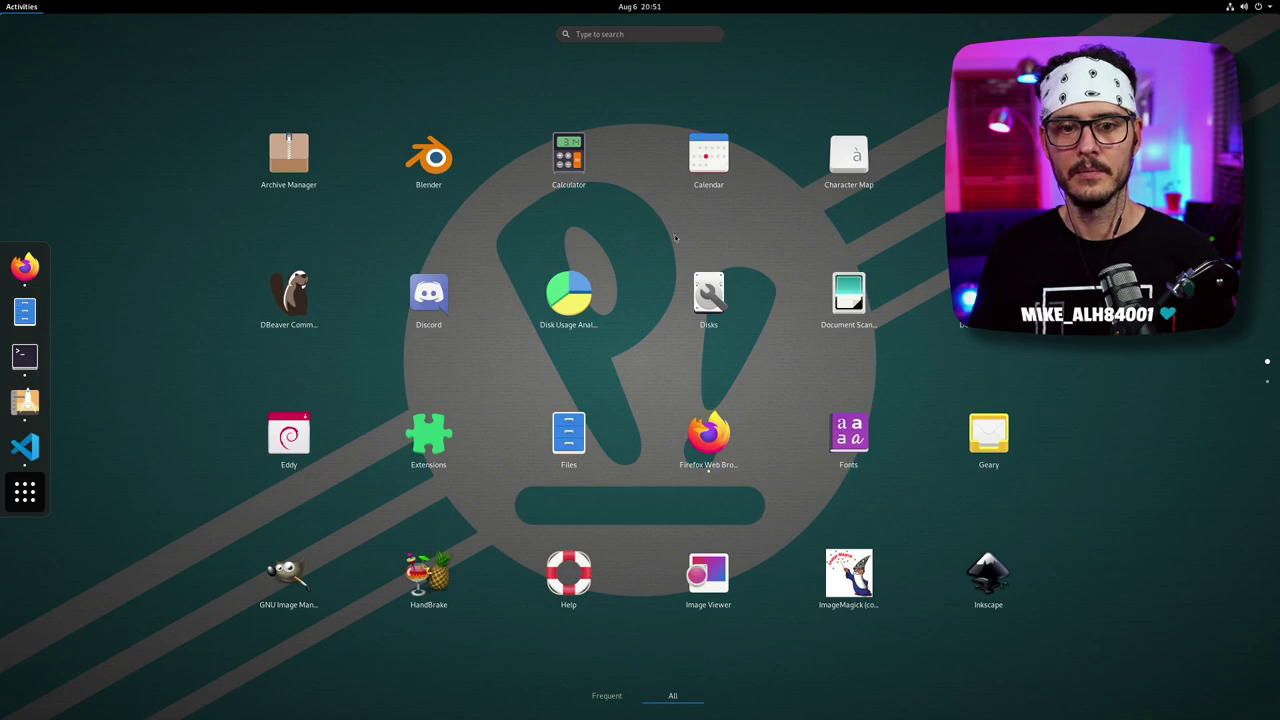
{"action": "scroll", "coordinate": [688, 302], "scroll_direction": "down", "scroll_amount": 1}
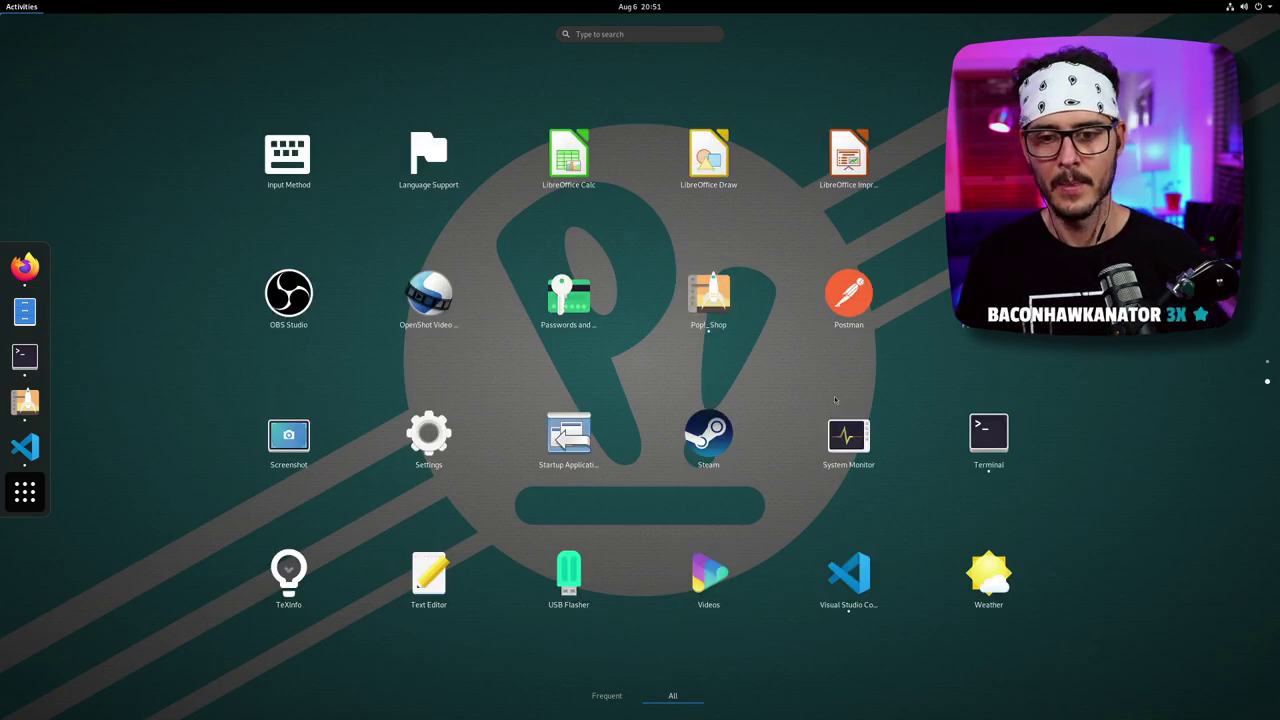
{"action": "scroll", "coordinate": [624, 266], "scroll_direction": "up", "scroll_amount": 1}
{"action": "scroll", "coordinate": [630, 276], "scroll_direction": "down", "scroll_amount": 1}
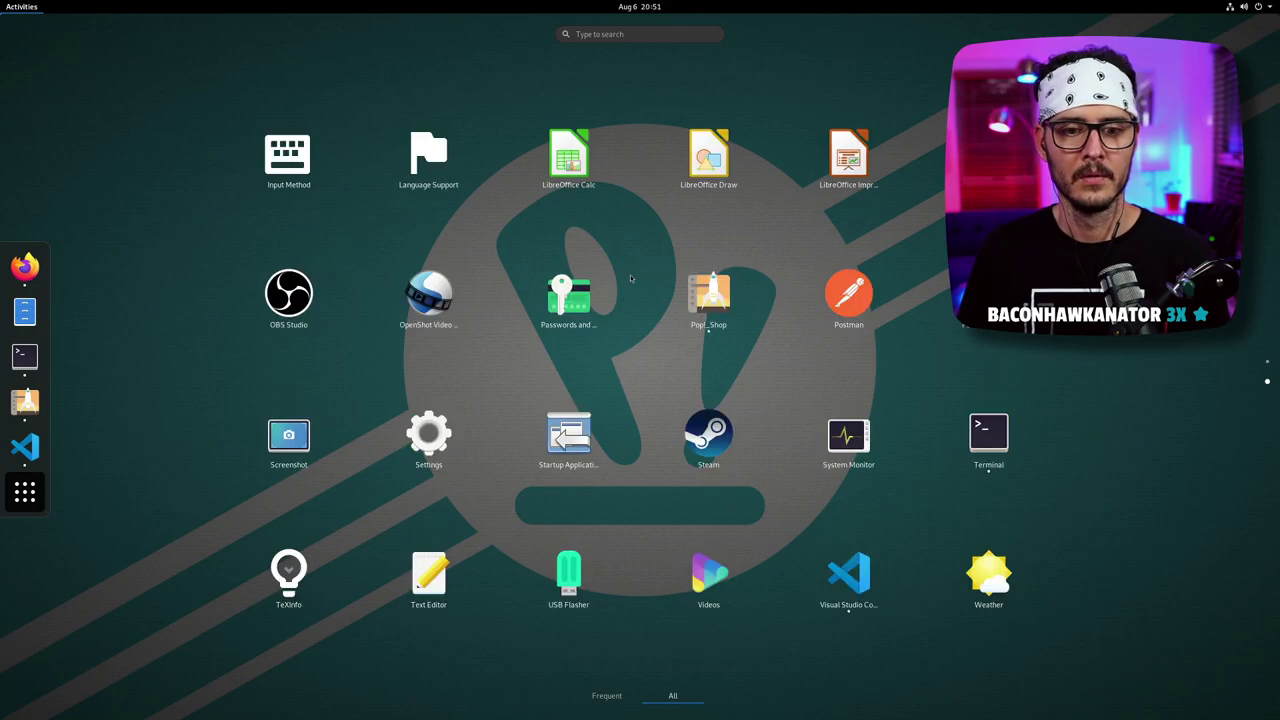
{"action": "scroll", "coordinate": [630, 274], "scroll_direction": "up", "scroll_amount": 1}
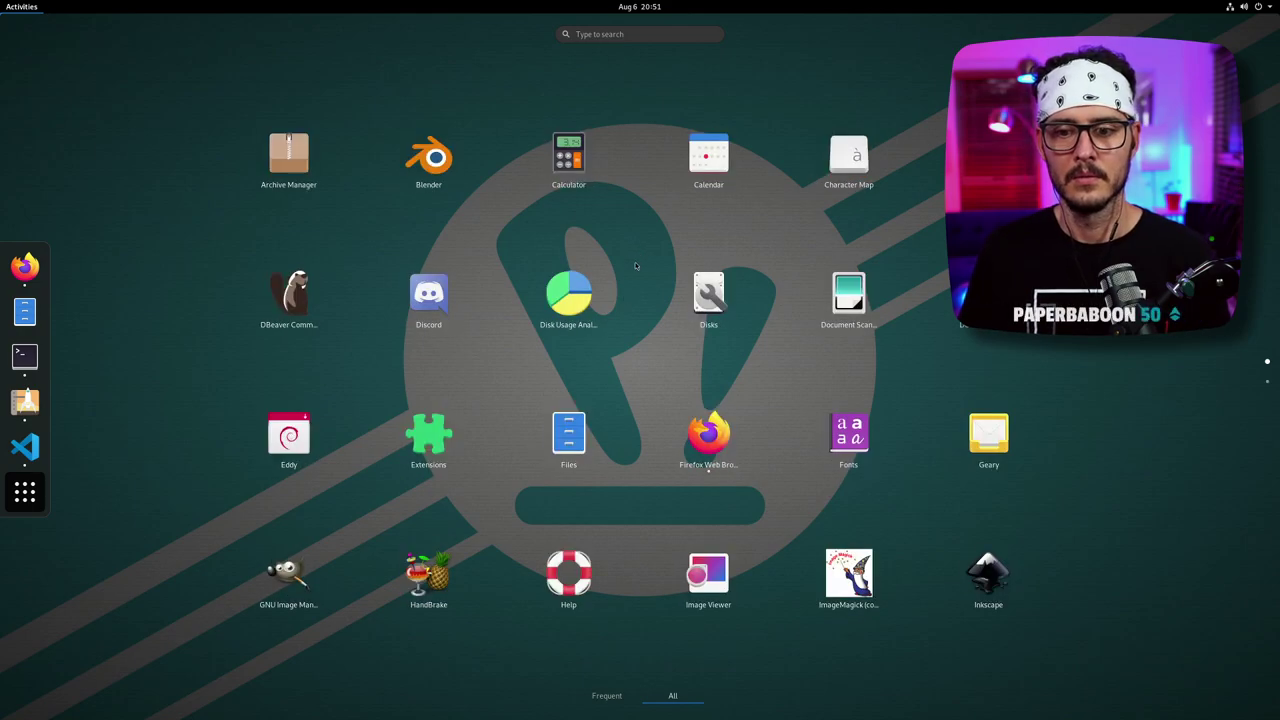
{"action": "scroll", "coordinate": [634, 265], "scroll_direction": "down", "scroll_amount": 1}
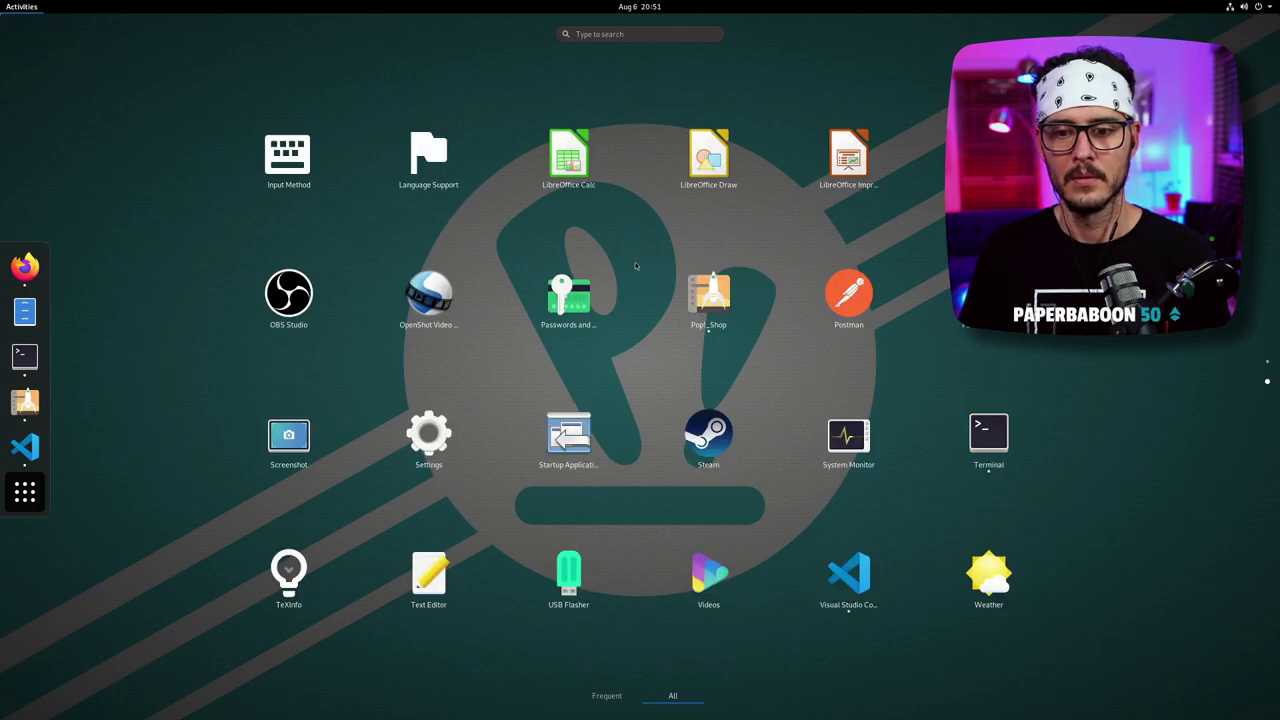
{"action": "left_click", "coordinate": [990, 437]}
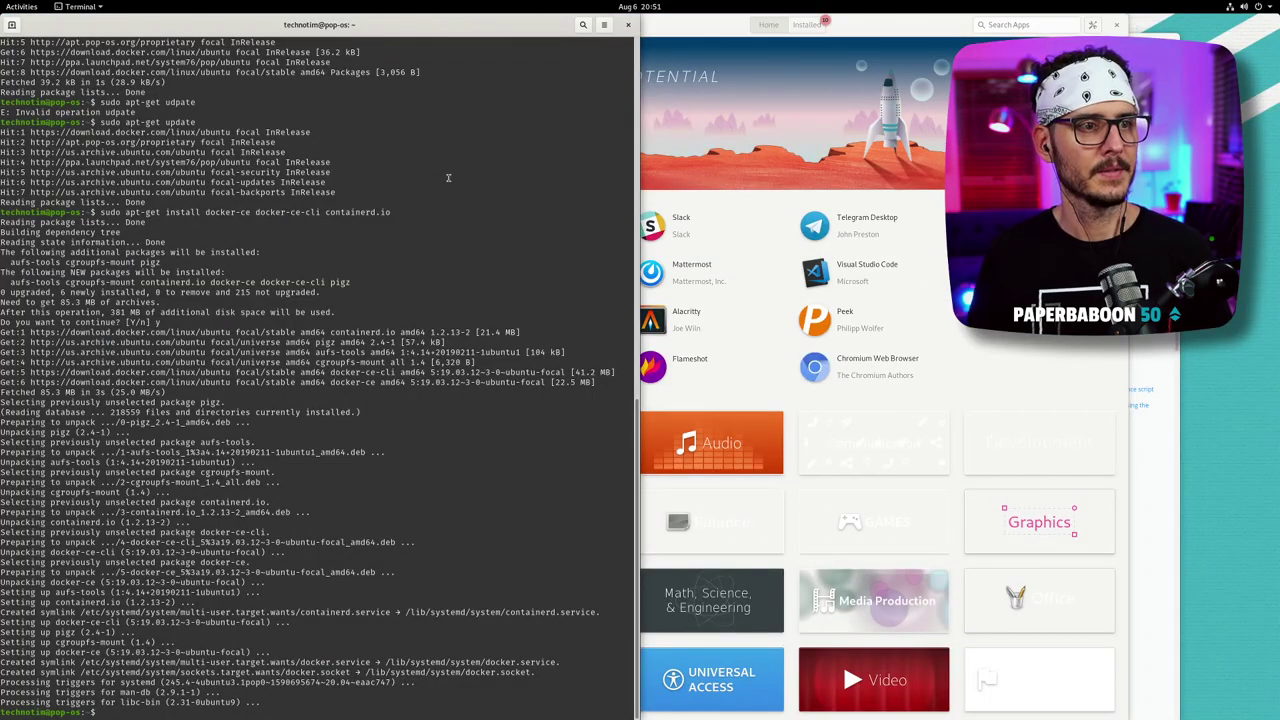
{"action": "key", "text": "super+y"}
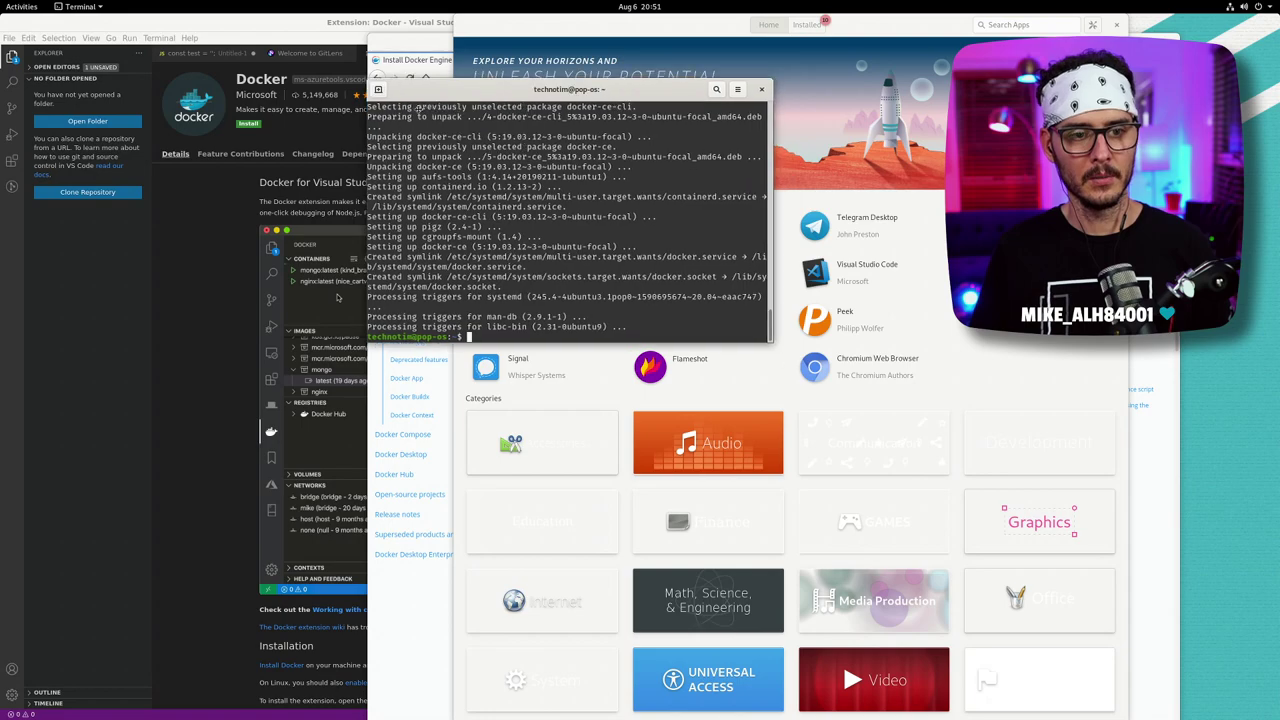
{"action": "left_click_drag", "start_coordinate": [516, 92], "coordinate": [410, 113]}
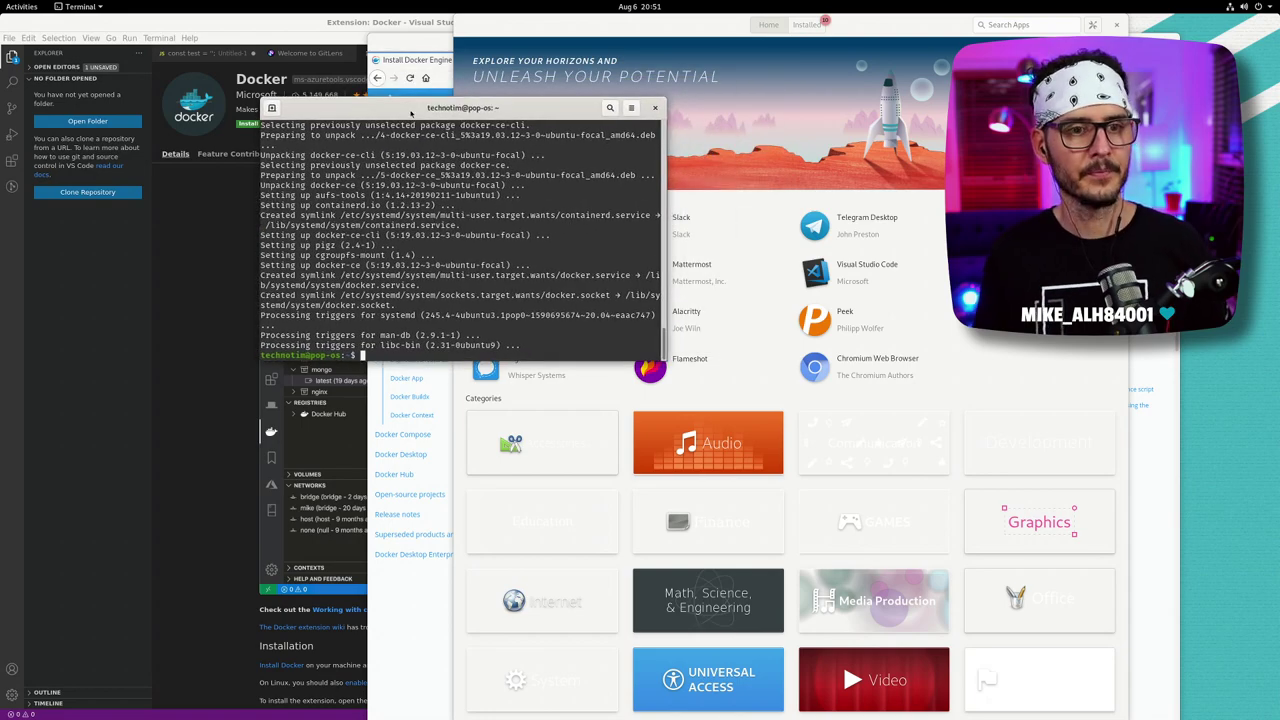
{"action": "key", "text": "super+y"}
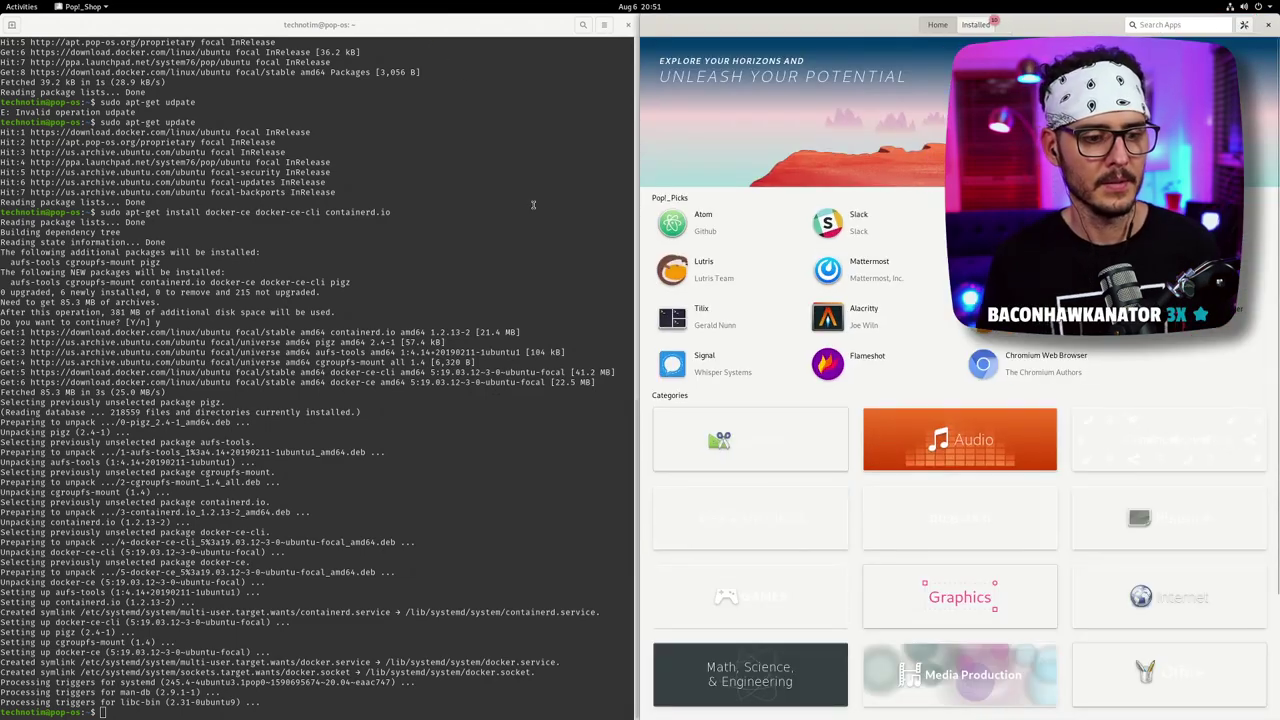
{"action": "left_click", "coordinate": [533, 205]}
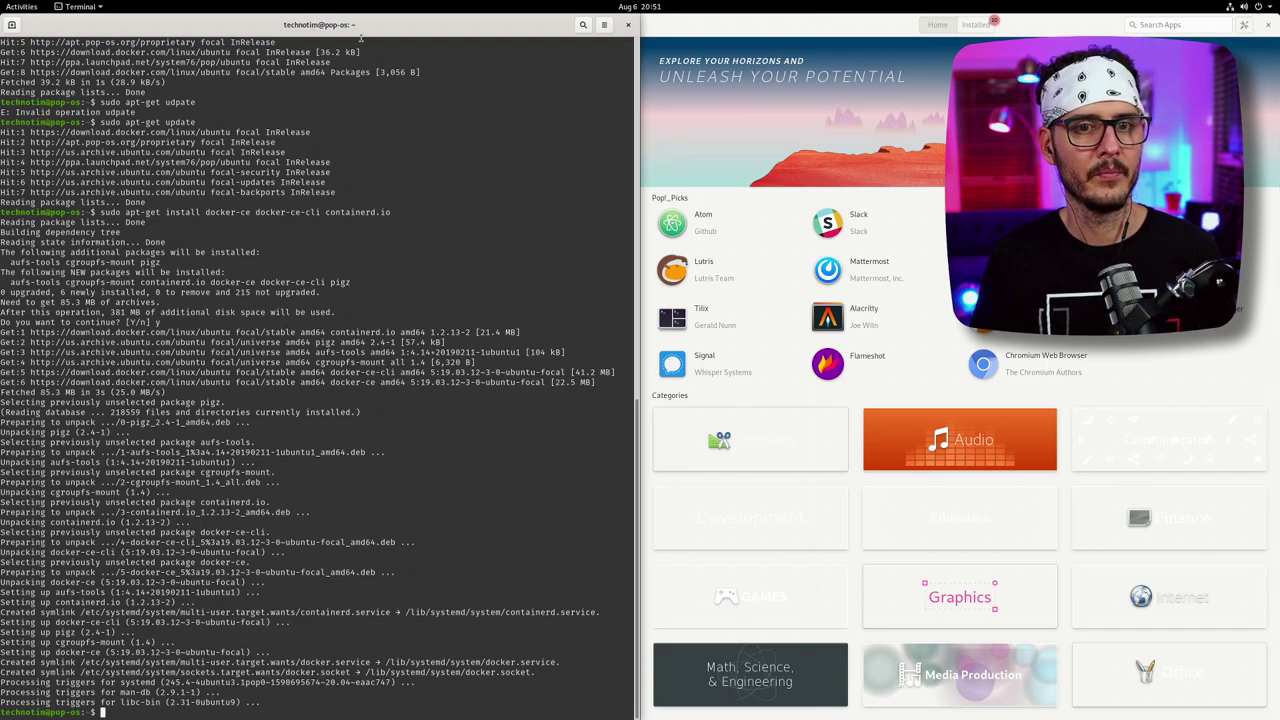
{"action": "left_click", "coordinate": [677, 44]}
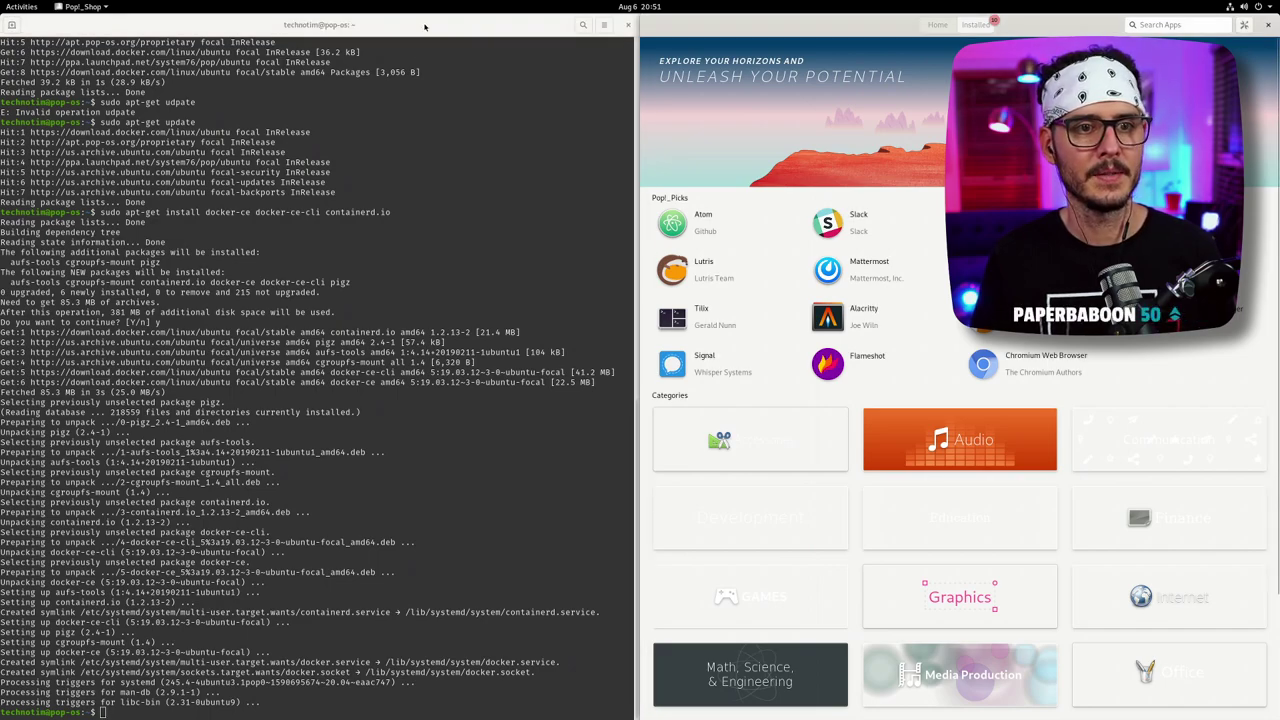
{"action": "left_click", "coordinate": [540, 70]}
{"action": "key", "text": "super+y"}
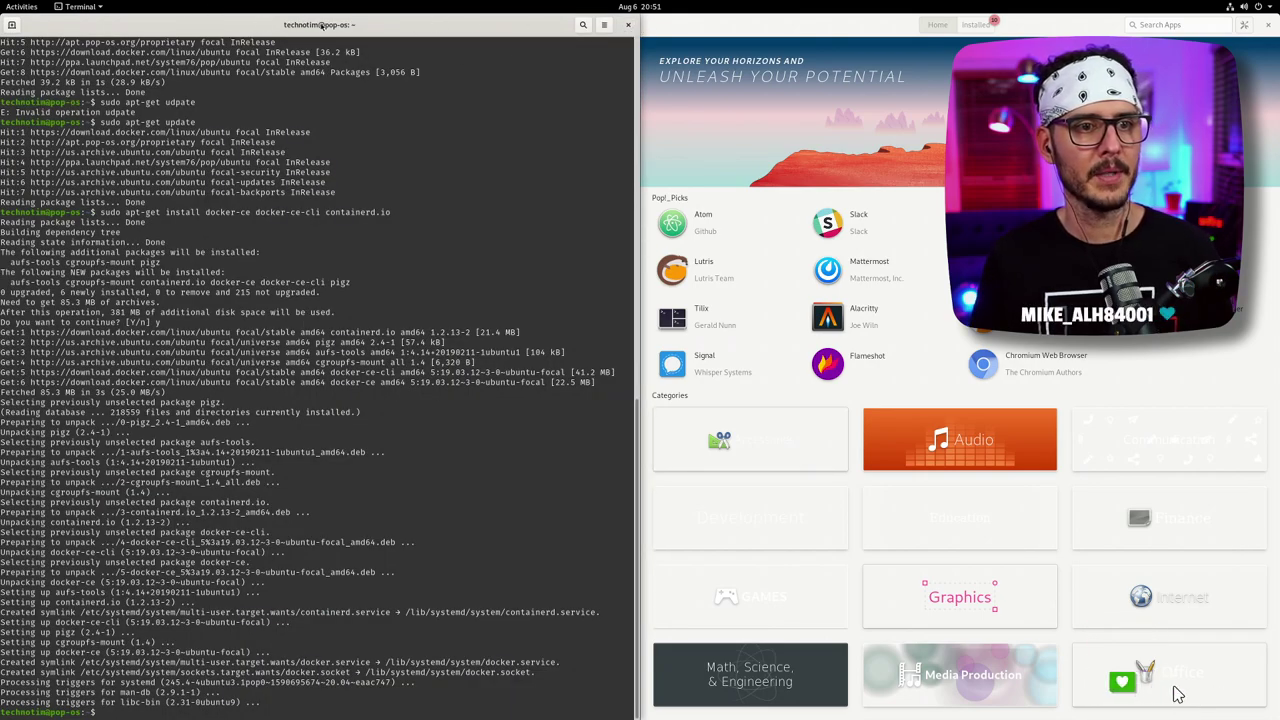
{"action": "key", "text": "super+y"}
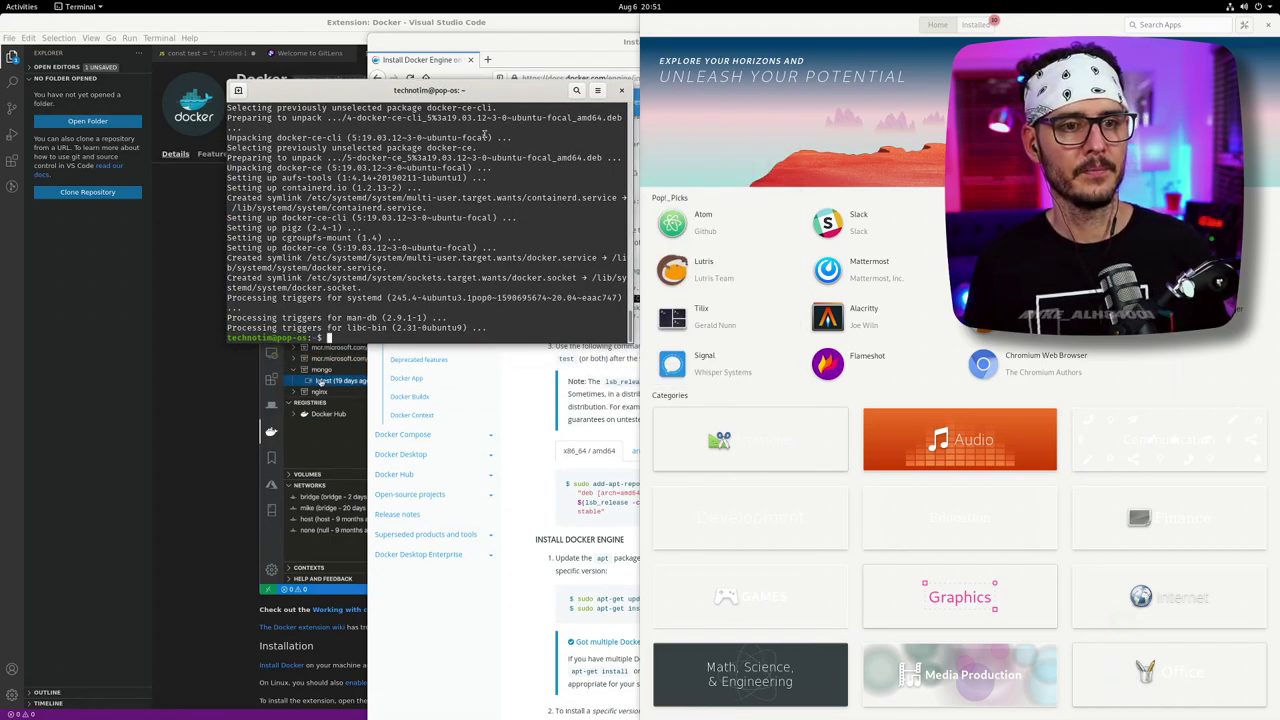
{"action": "left_click_drag", "start_coordinate": [459, 97], "coordinate": [98, 17]}
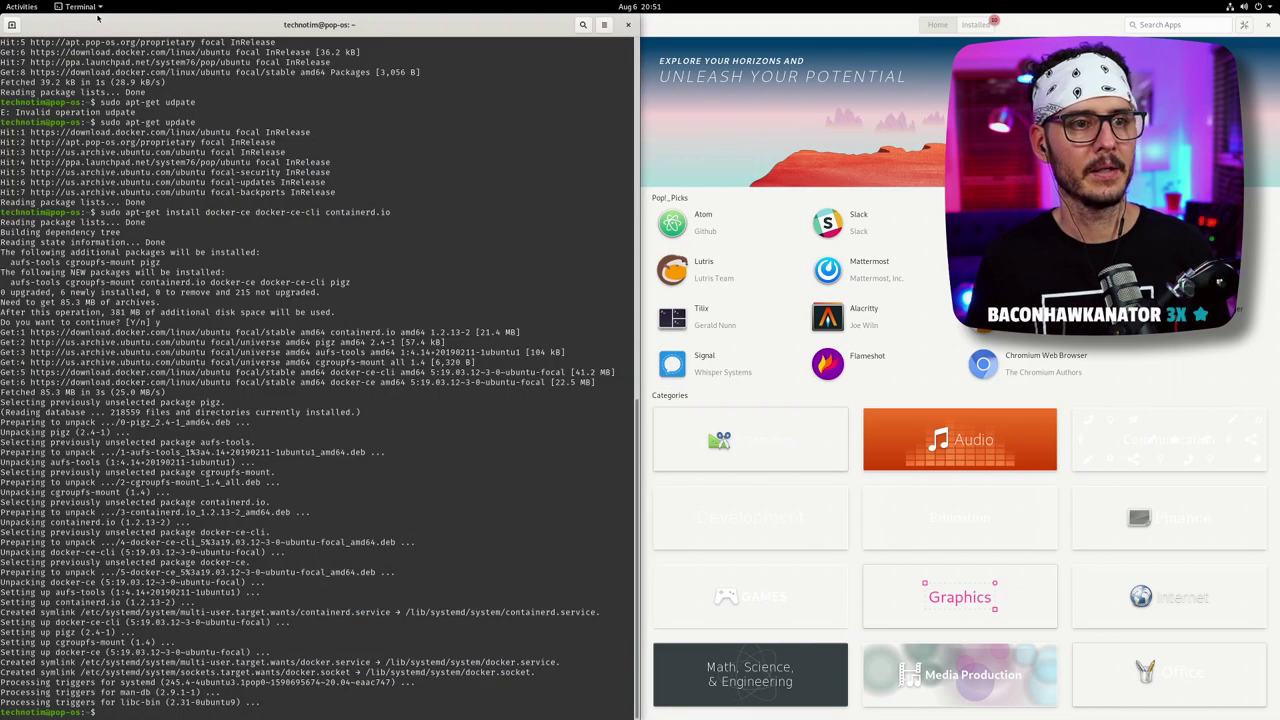
{"action": "right_click", "coordinate": [170, 28]}
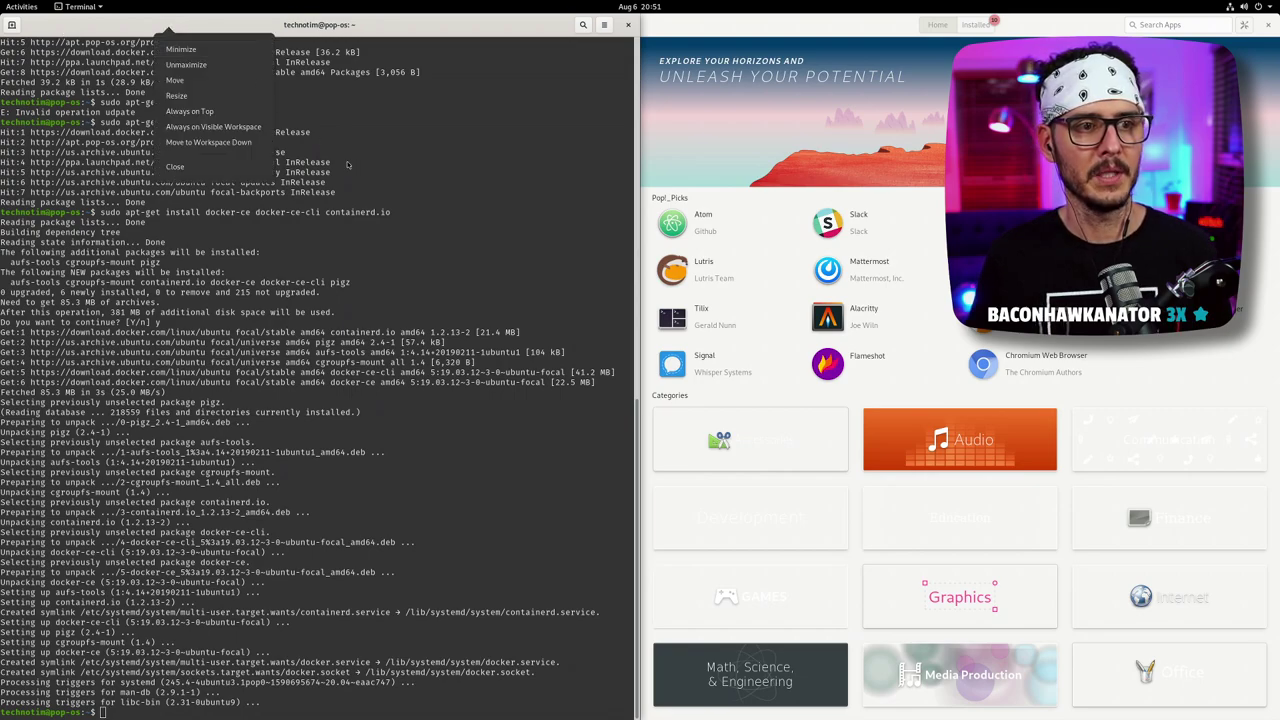
{"action": "left_click", "coordinate": [313, 108]}
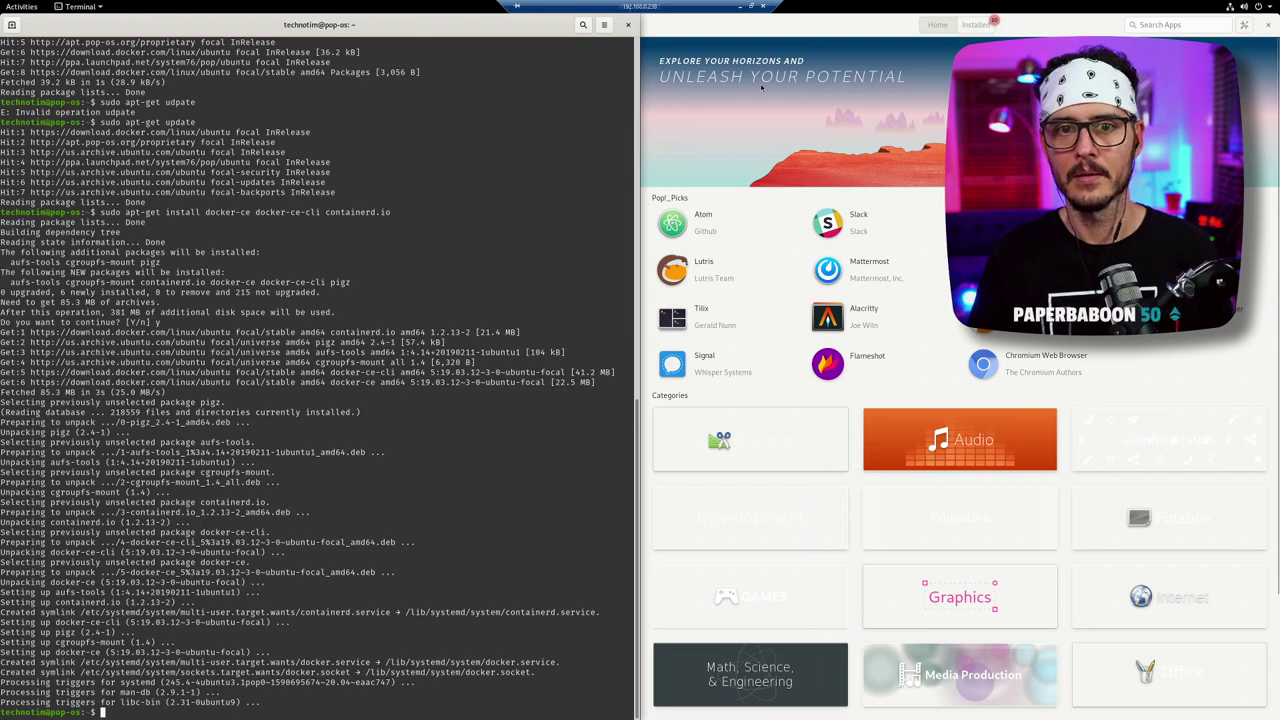
{"action": "left_click_drag", "start_coordinate": [440, 38], "coordinate": [455, 35]}
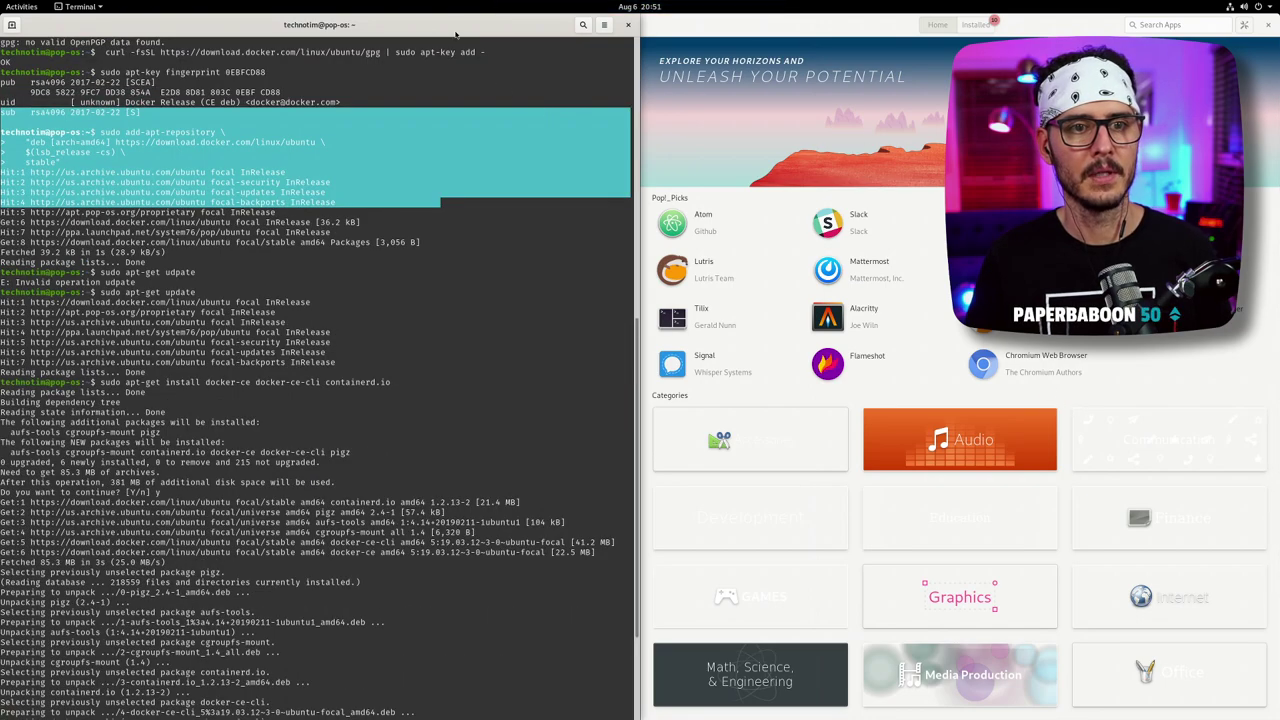
{"action": "left_click_drag", "start_coordinate": [580, 55], "coordinate": [628, 77]}
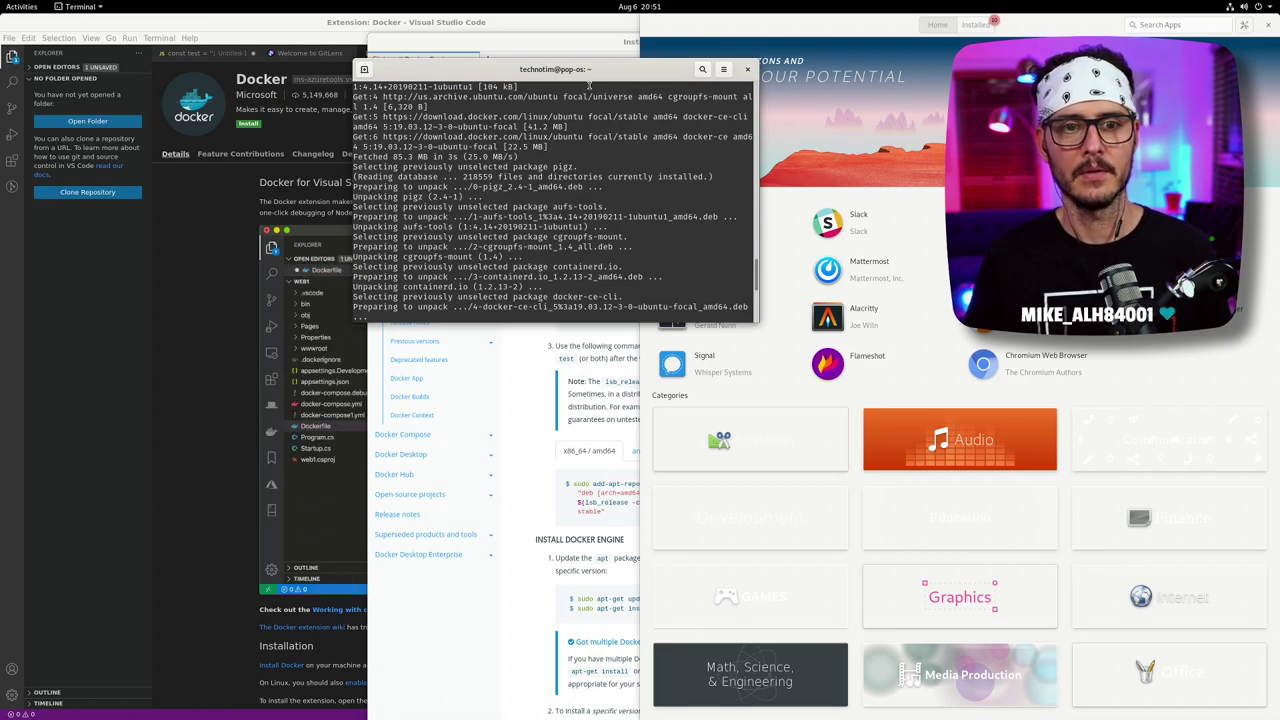
{"action": "left_click_drag", "start_coordinate": [599, 69], "coordinate": [402, 61]}
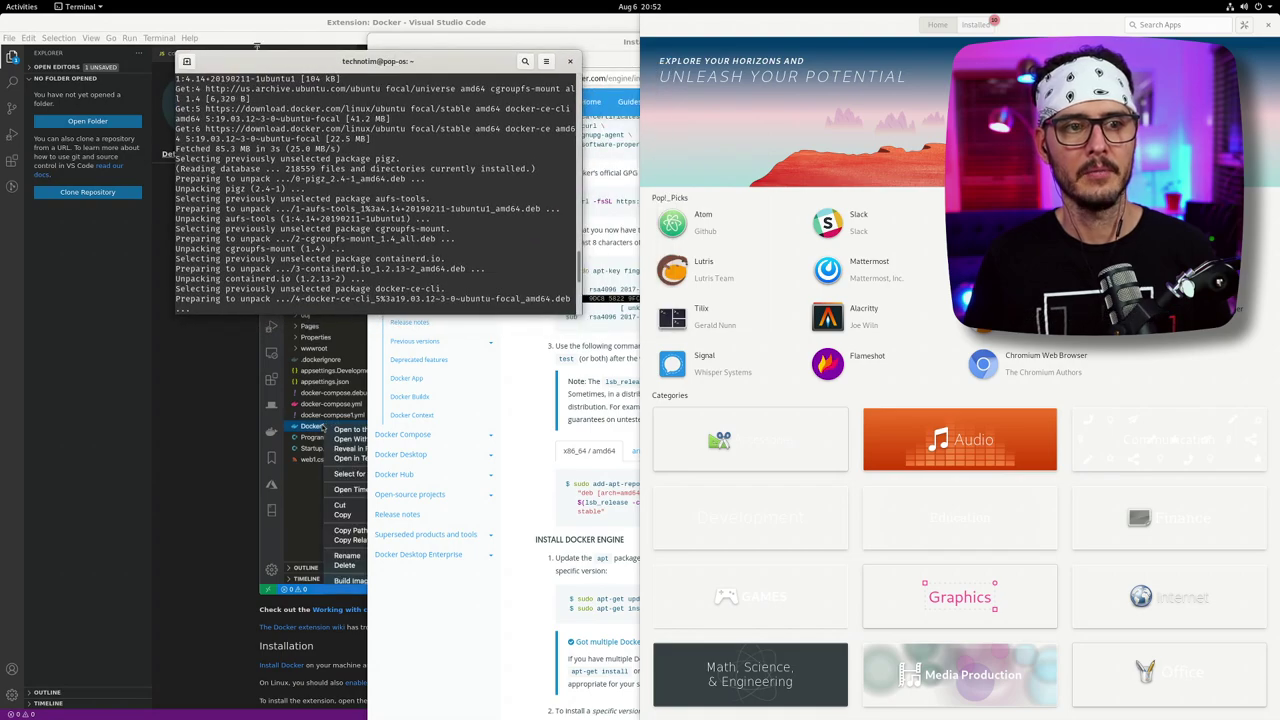
{"action": "left_click", "coordinate": [80, 6]}
{"action": "left_click", "coordinate": [313, 61]}
{"action": "left_click_drag", "start_coordinate": [313, 61], "coordinate": [2, 40]}
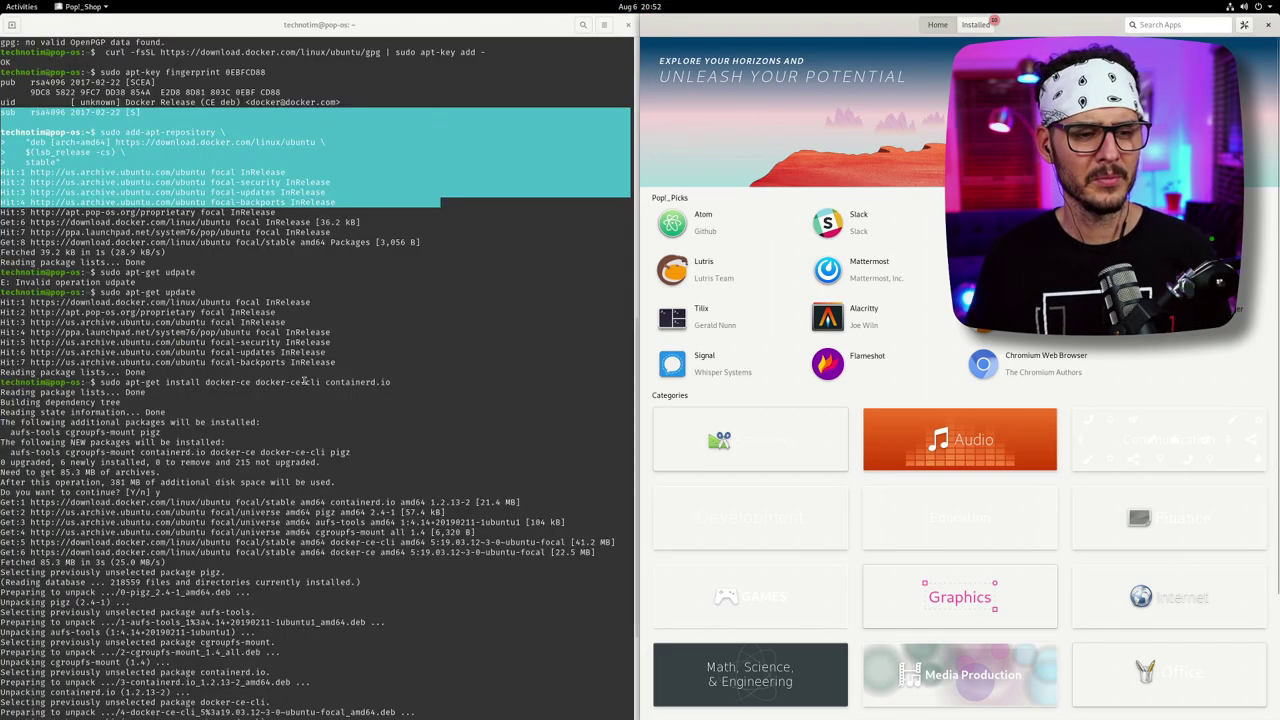
{"action": "left_click", "coordinate": [359, 420]}
{"action": "scroll", "coordinate": [359, 420], "scroll_direction": "up", "scroll_amount": 15}
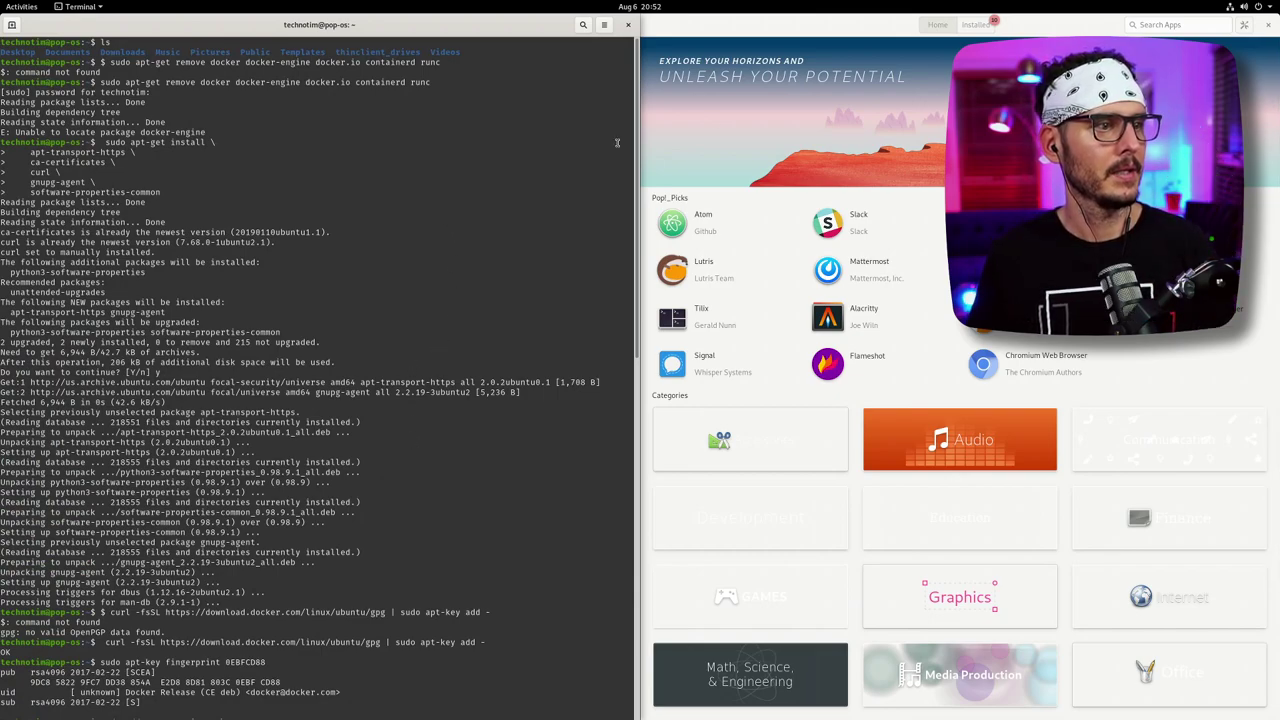
- Search the store for 'konsole' and open the Konsole result
{"action": "left_click", "coordinate": [1176, 25]}
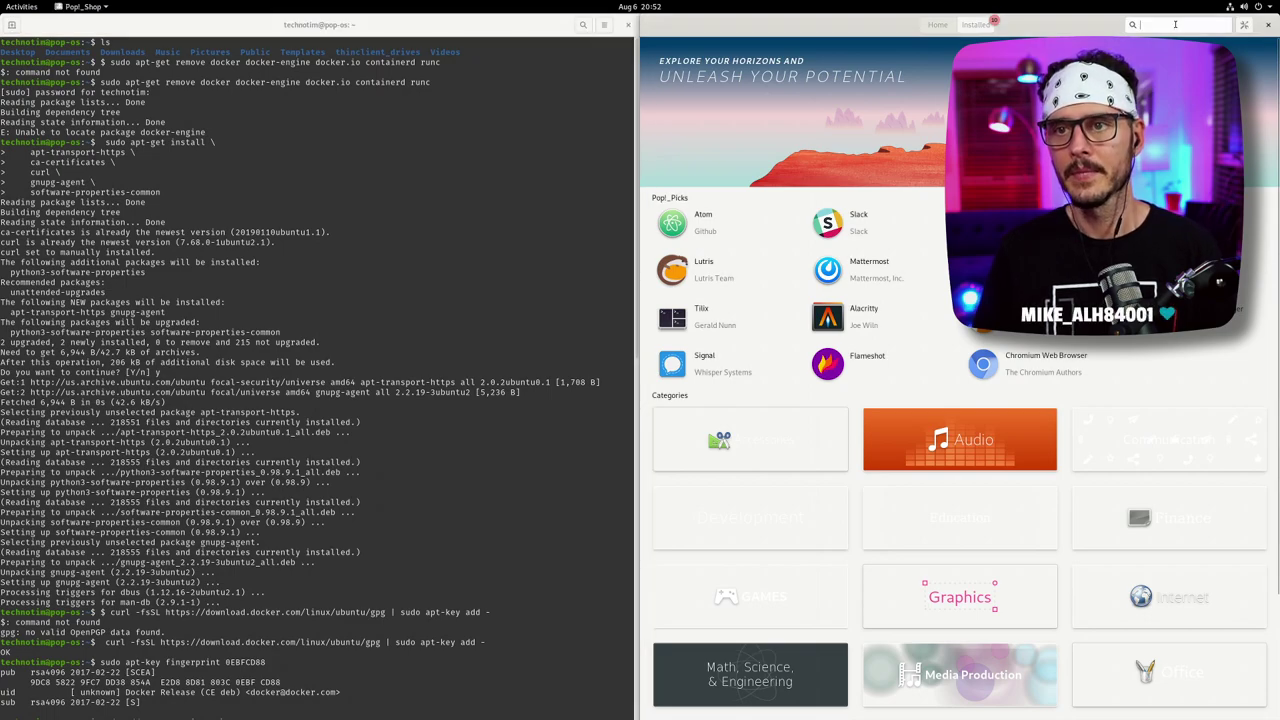
{"action": "type", "text": "kon"}
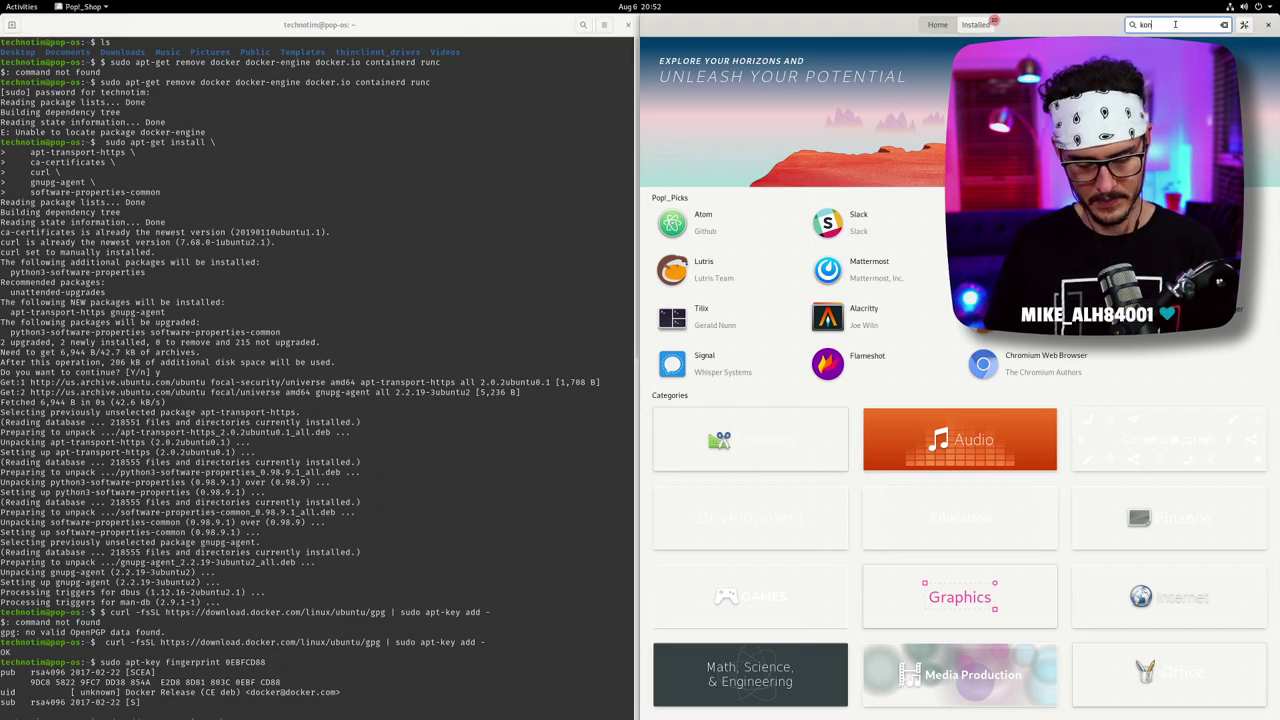
{"action": "type", "text": "sole"}
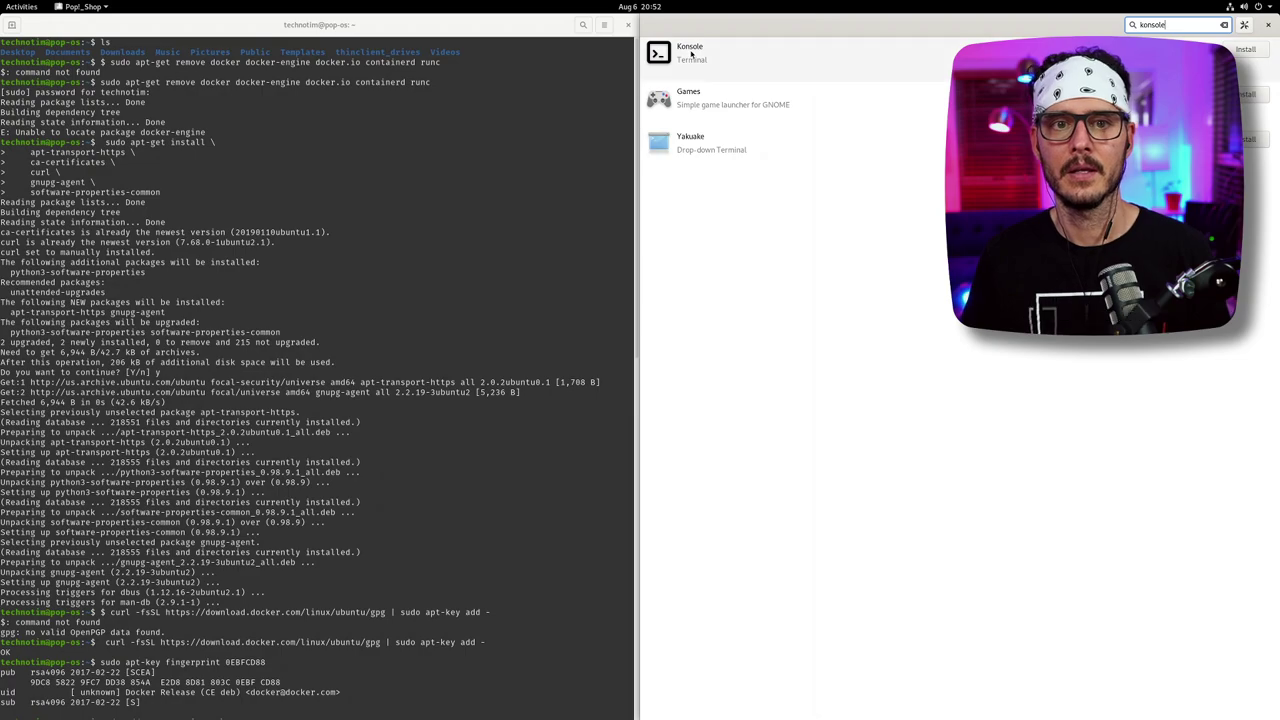
{"action": "left_click", "coordinate": [690, 53]}
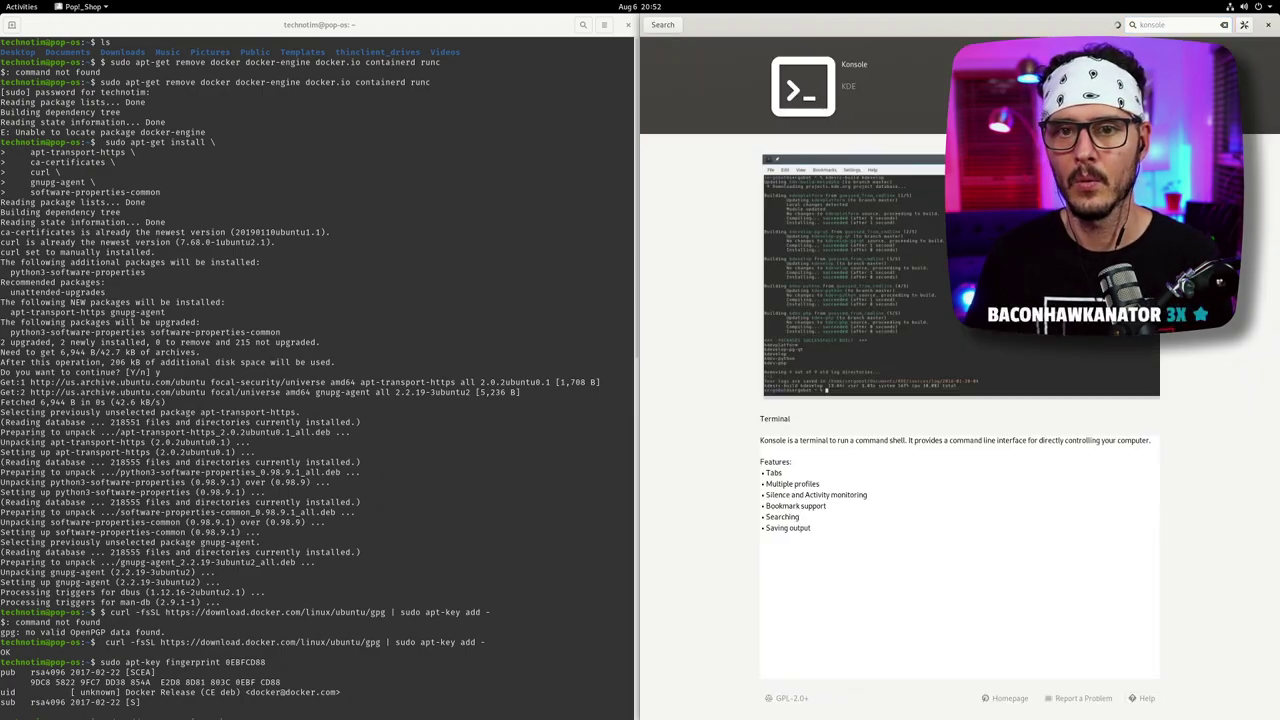